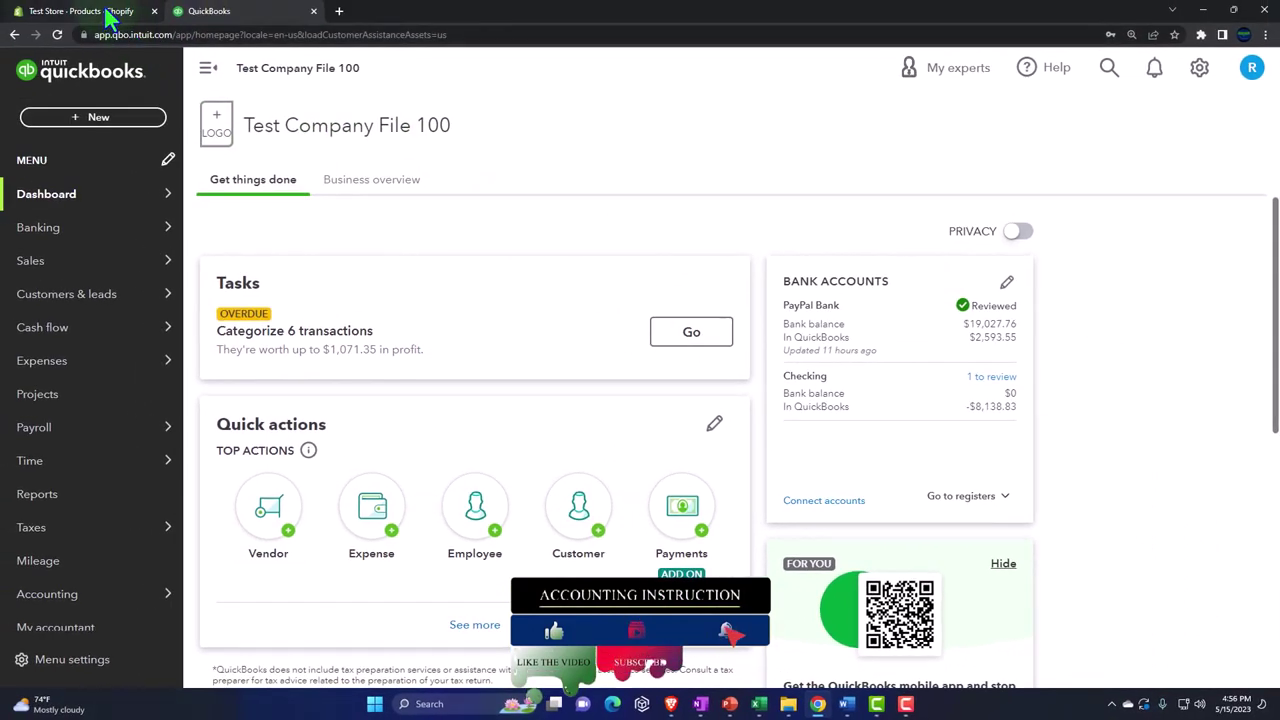
Step: Switch to the test store's products page in Shopify
{"action": "left_click", "coordinate": [110, 14]}
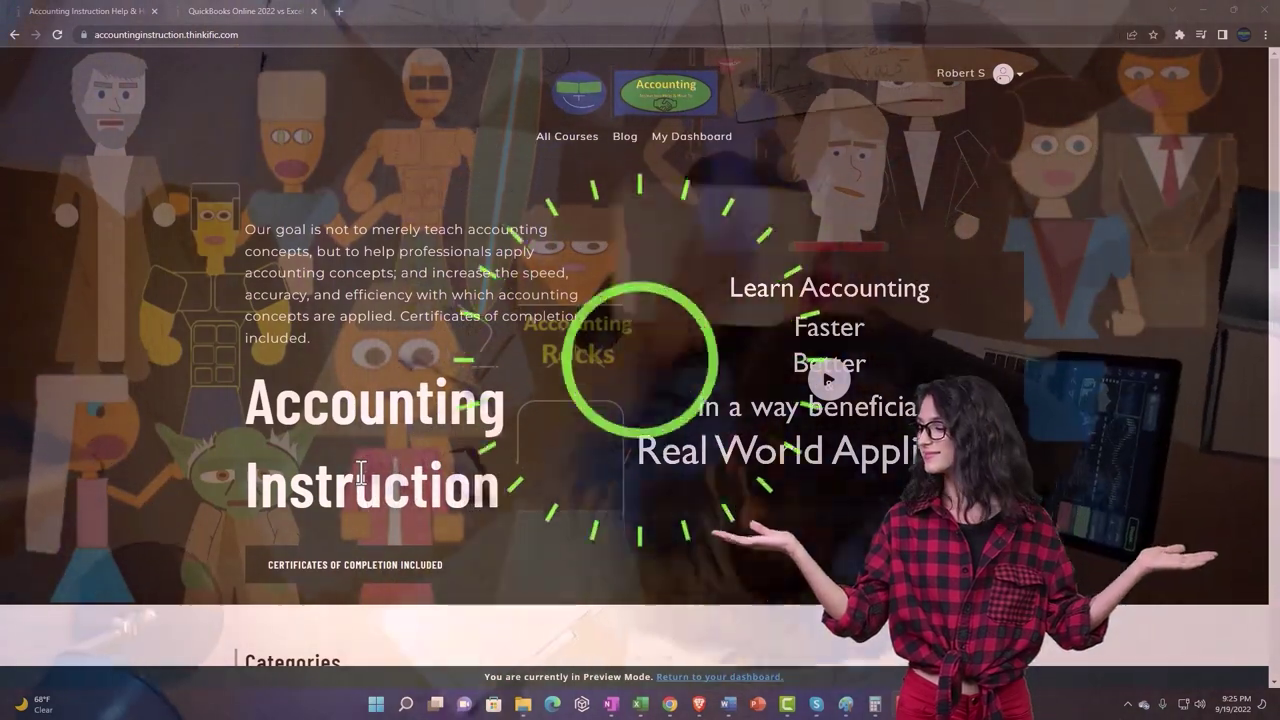
Step: Browse the accounting course categories and view the OneNote - Getting Started 2022 section of the QuickBooks Online 2022 vs Excel course
{"action": "scroll", "coordinate": [175, 542], "scroll_direction": "down", "scroll_amount": 5}
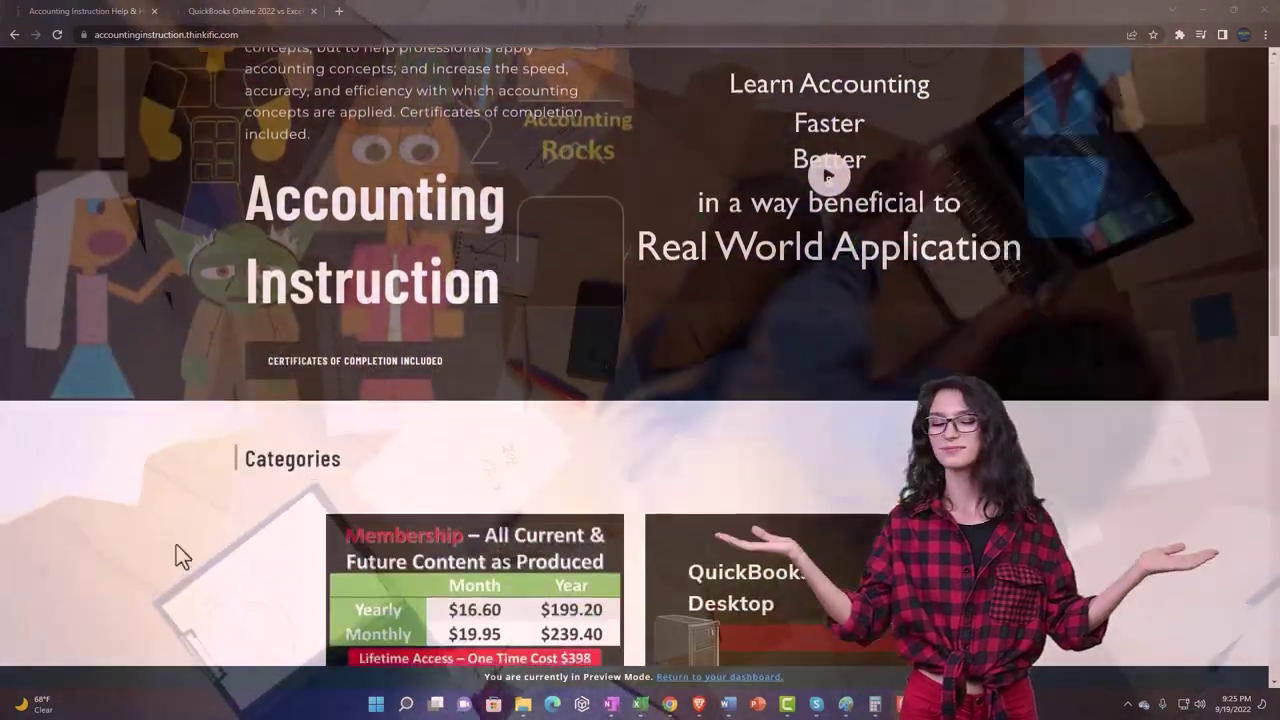
{"action": "scroll", "coordinate": [176, 544], "scroll_direction": "down", "scroll_amount": 3}
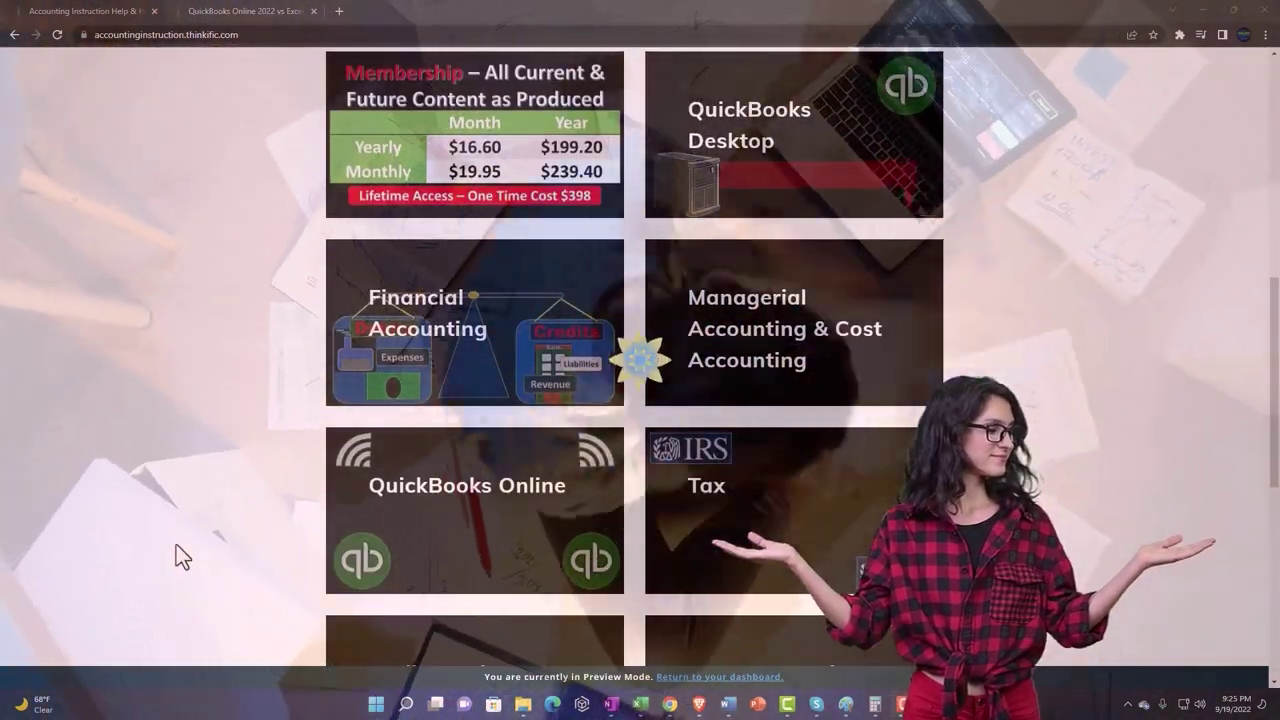
{"action": "scroll", "coordinate": [176, 544], "scroll_direction": "down", "scroll_amount": 4}
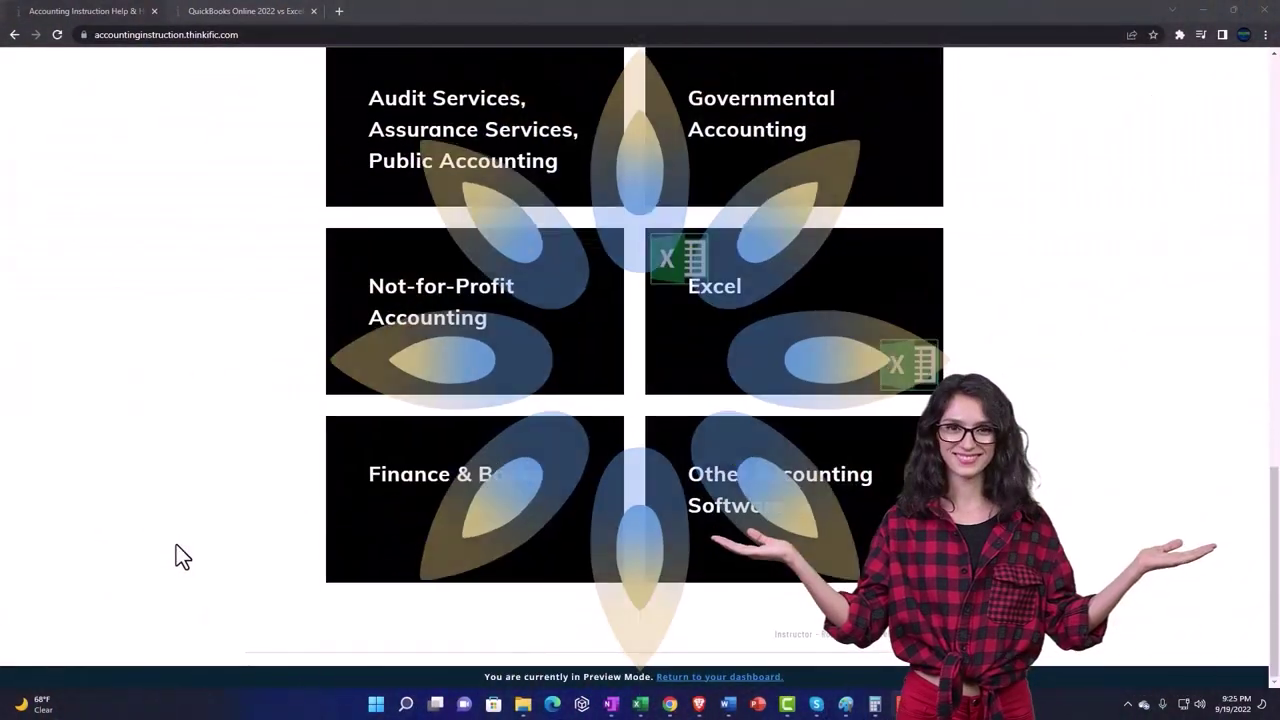
{"action": "left_click", "coordinate": [229, 15]}
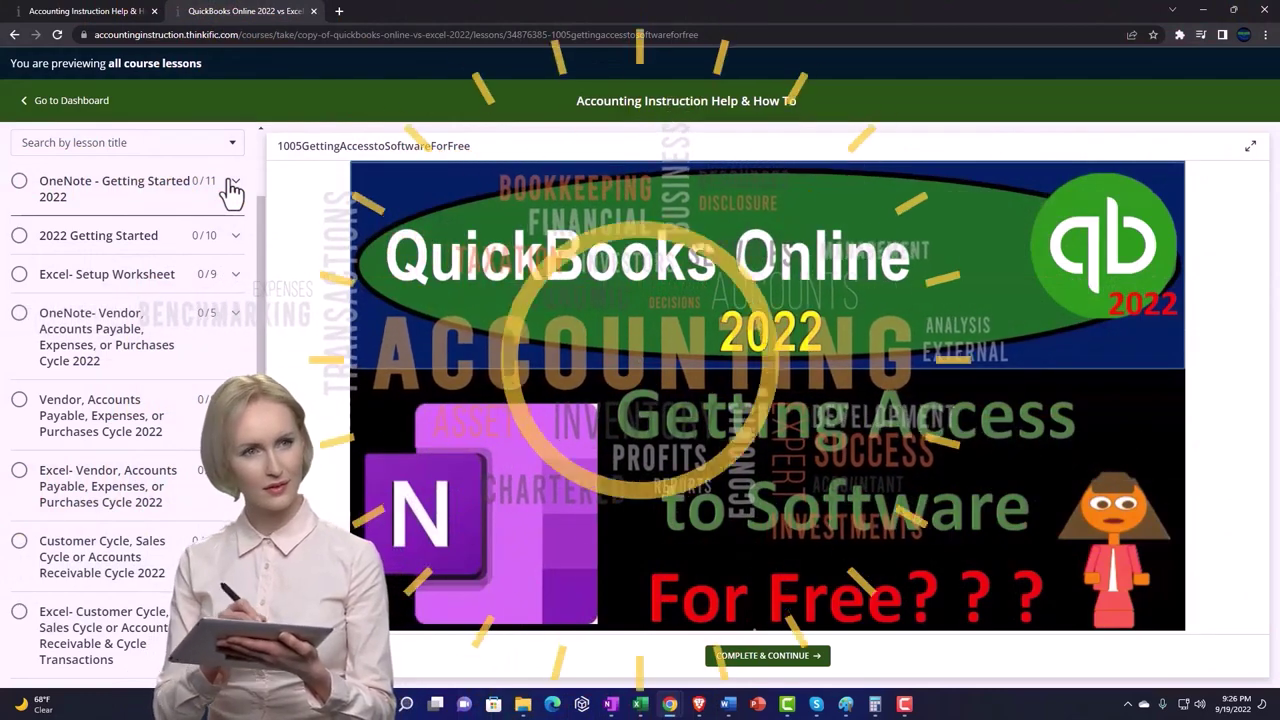
{"action": "left_click", "coordinate": [232, 188]}
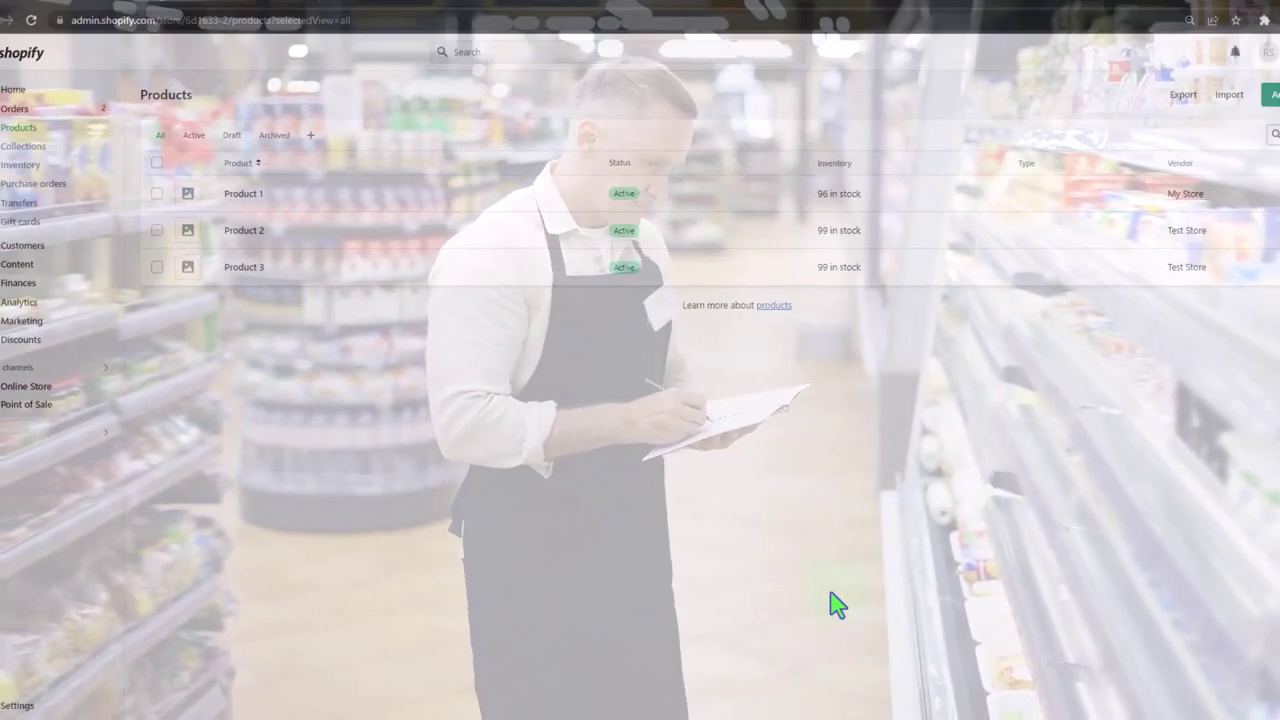
Step: Switch to the blank Excel worksheet and enter the title "Weighted Average Method" in cell A1
{"action": "left_click", "coordinate": [790, 660]}
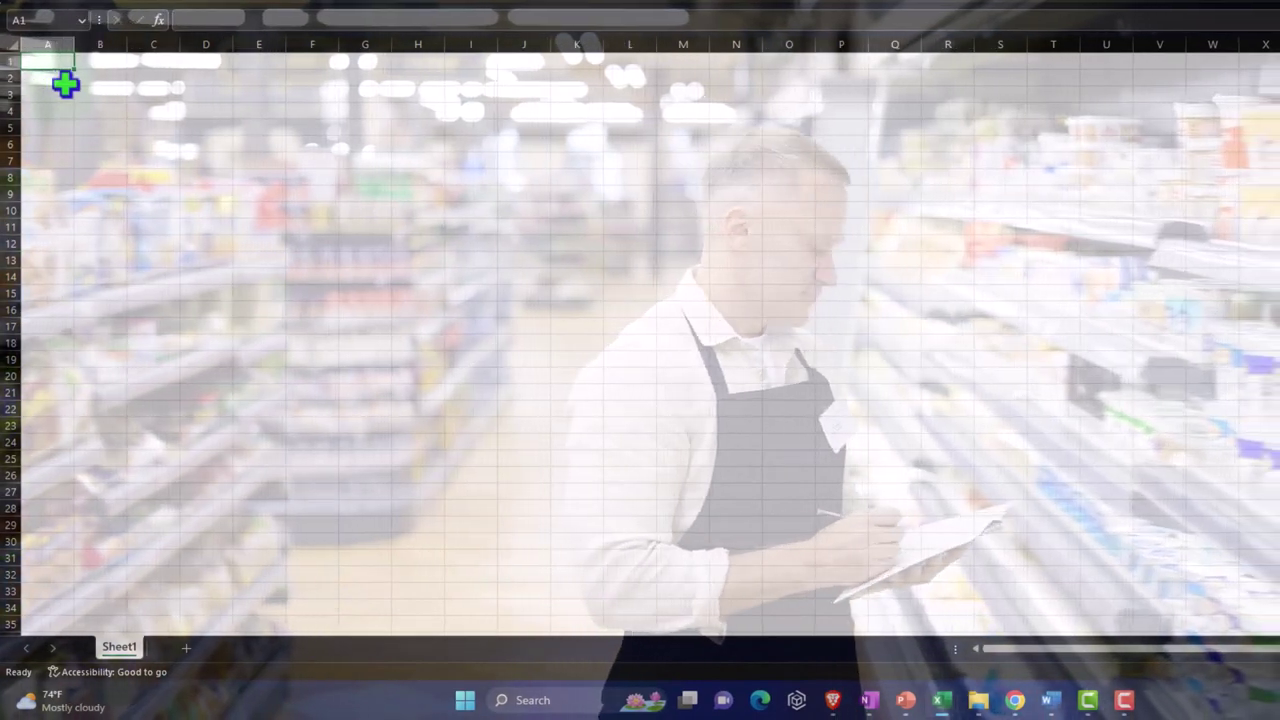
{"action": "scroll", "coordinate": [219, 260], "scroll_direction": "up", "scroll_amount": 8}
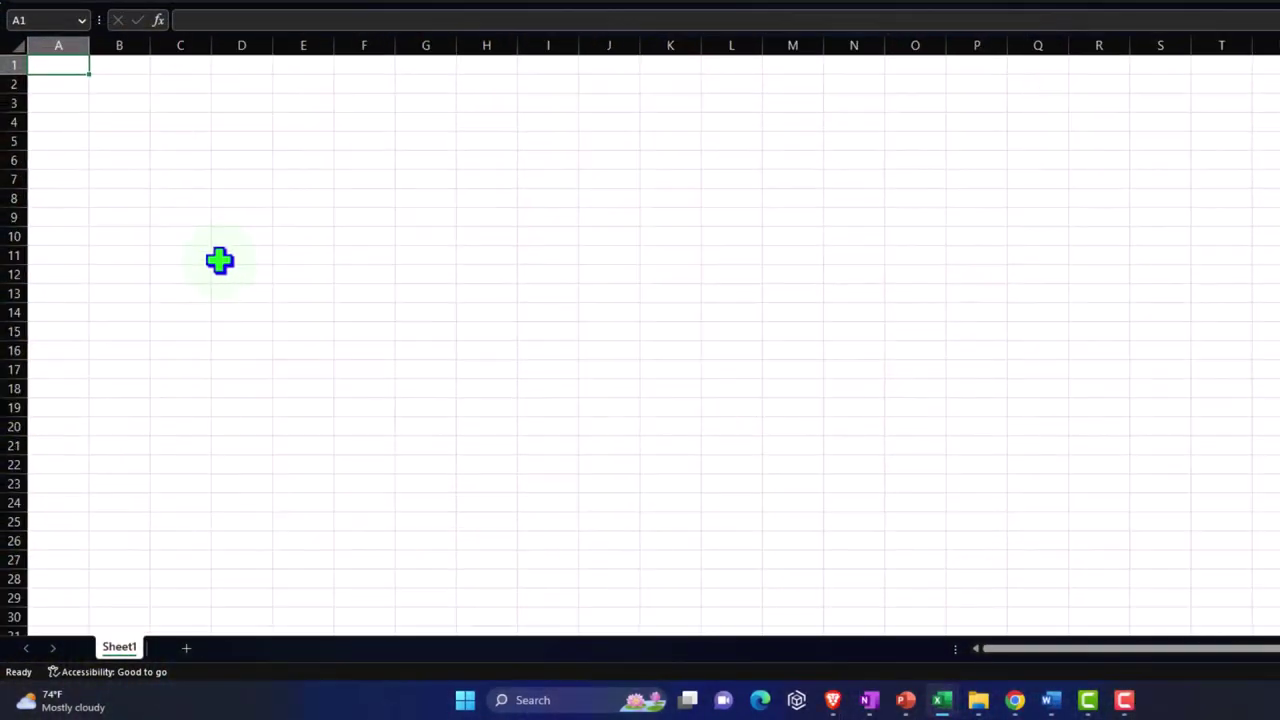
{"action": "scroll", "coordinate": [219, 260], "scroll_direction": "up", "scroll_amount": 3}
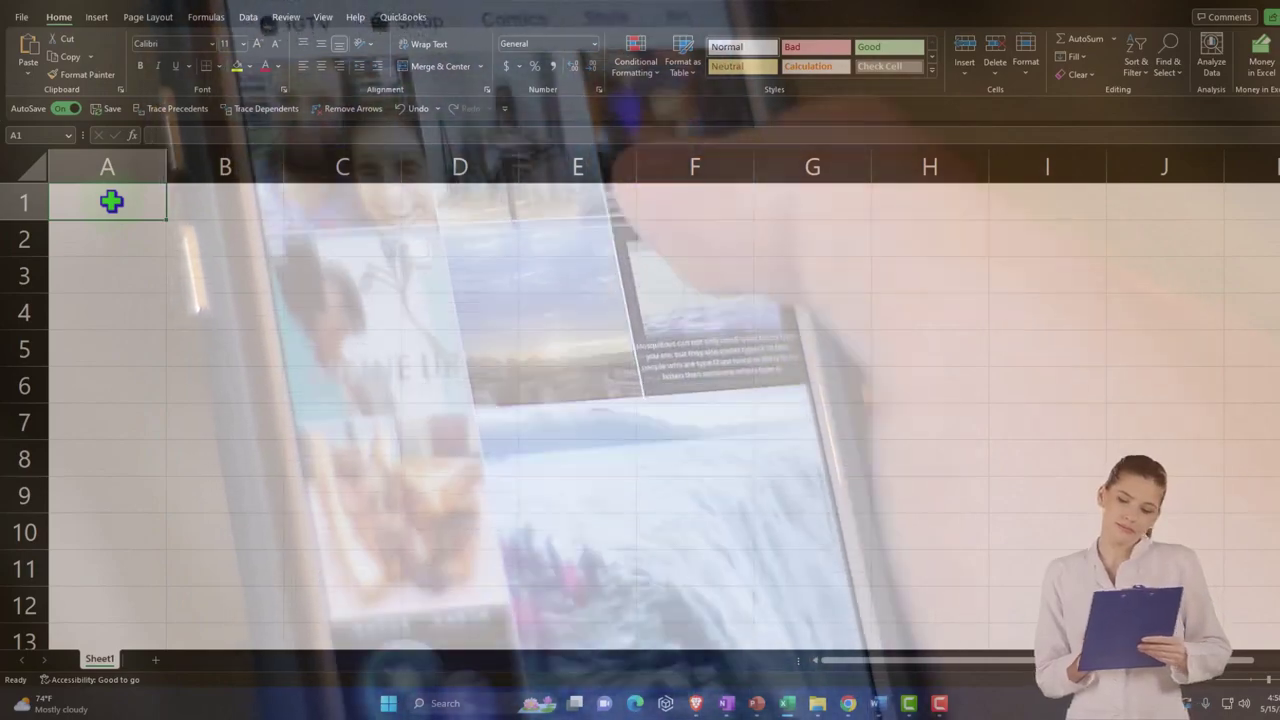
{"action": "type", "text": "W"}
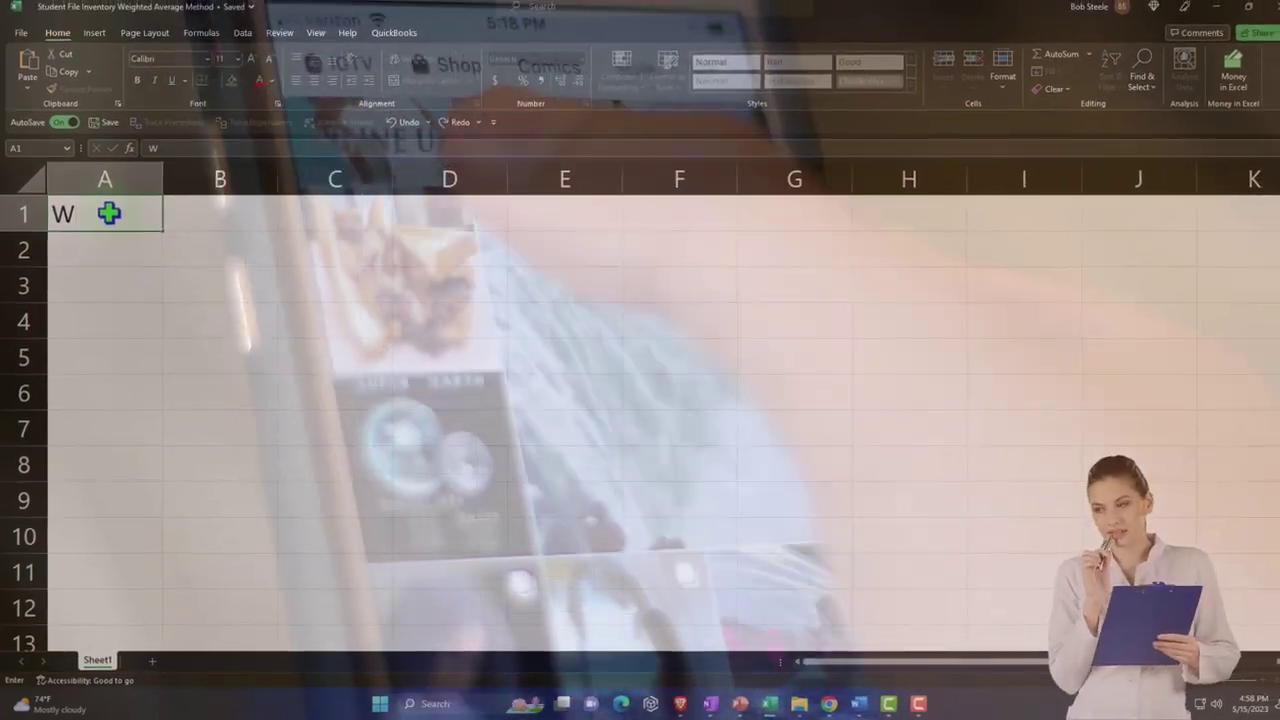
{"action": "type", "text": "eighte"}
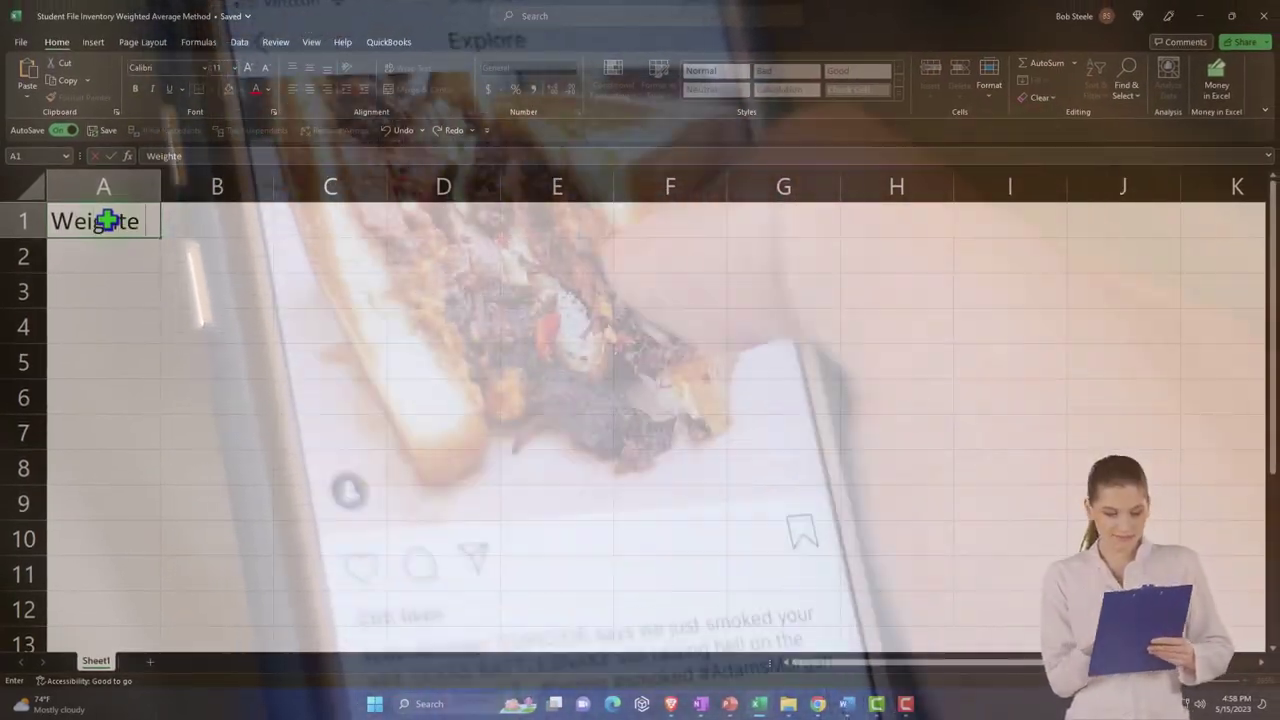
{"action": "type", "text": "d Average Method"}
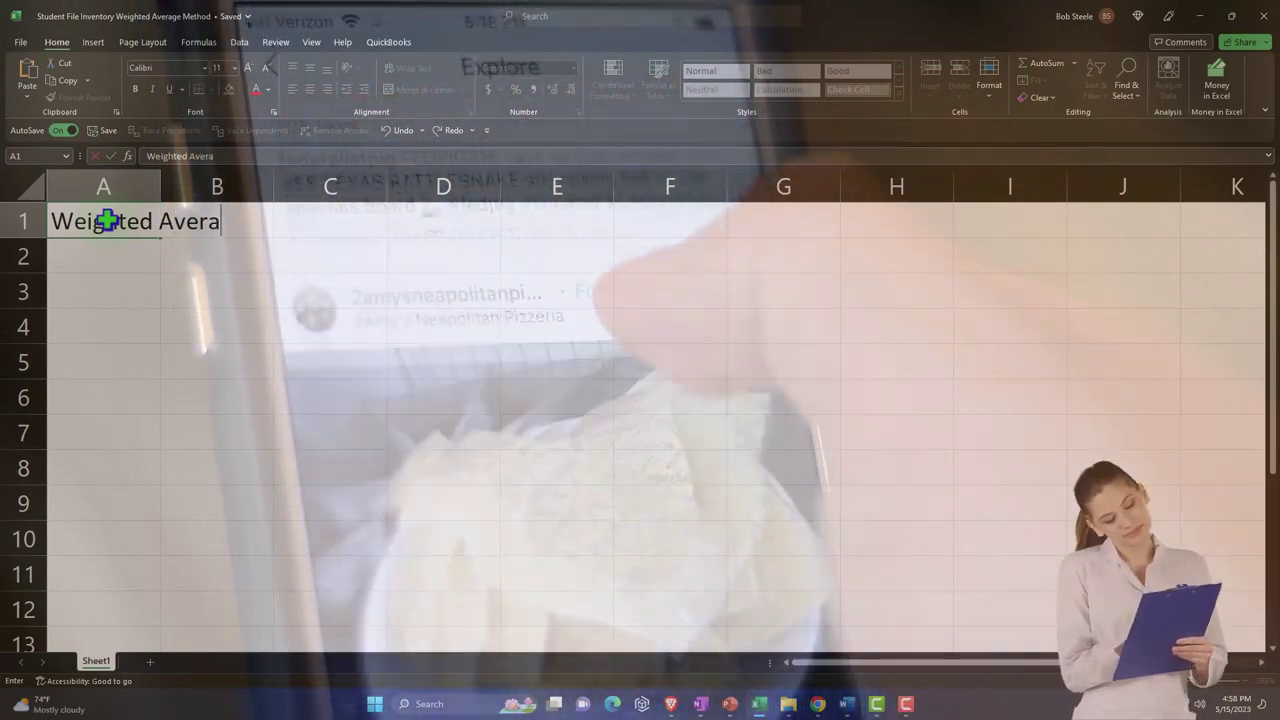
{"action": "key", "text": "Return"}
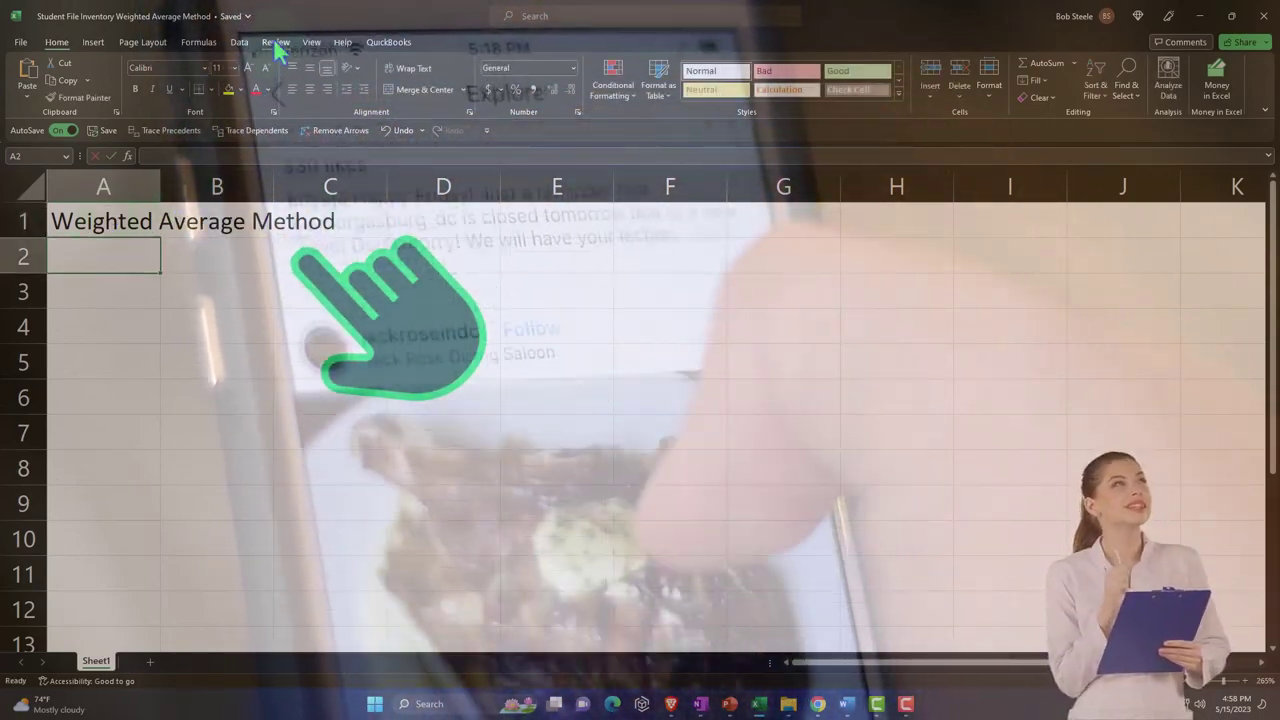
Step: Run a spell check on the worksheet, continuing from the beginning of the sheet
{"action": "left_click", "coordinate": [275, 42]}
{"action": "left_click", "coordinate": [28, 78]}
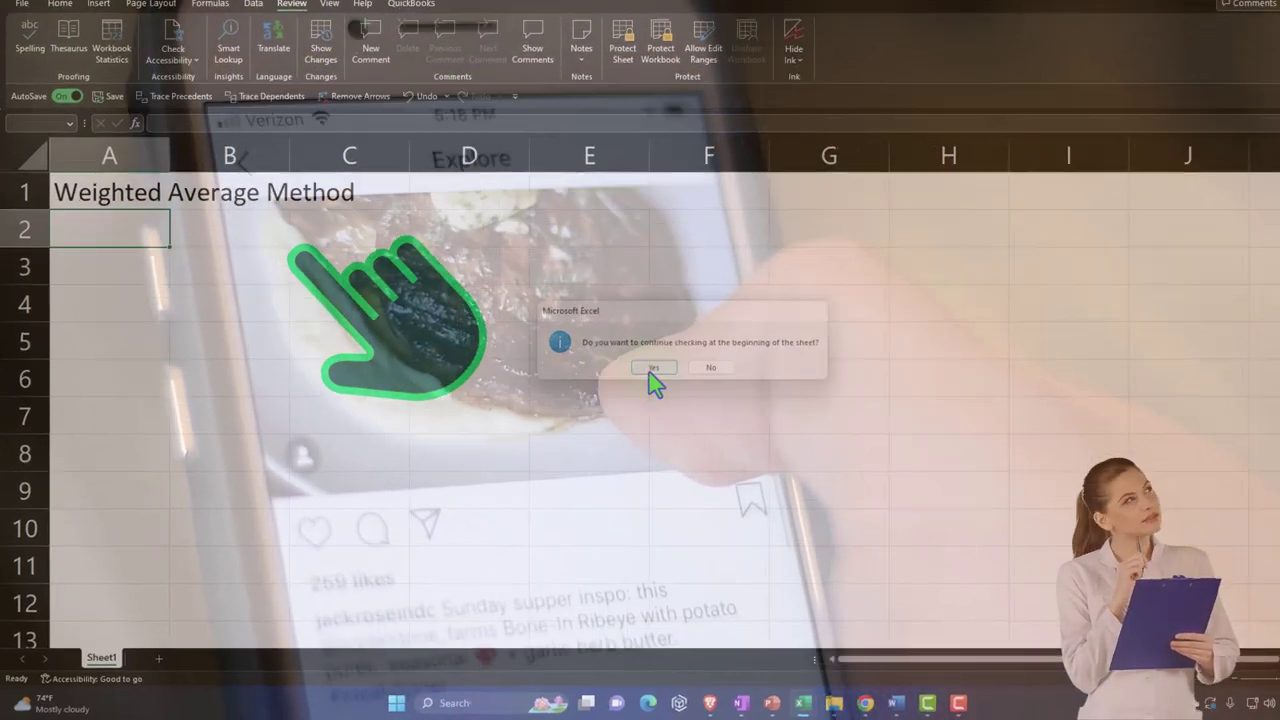
{"action": "left_click", "coordinate": [652, 369]}
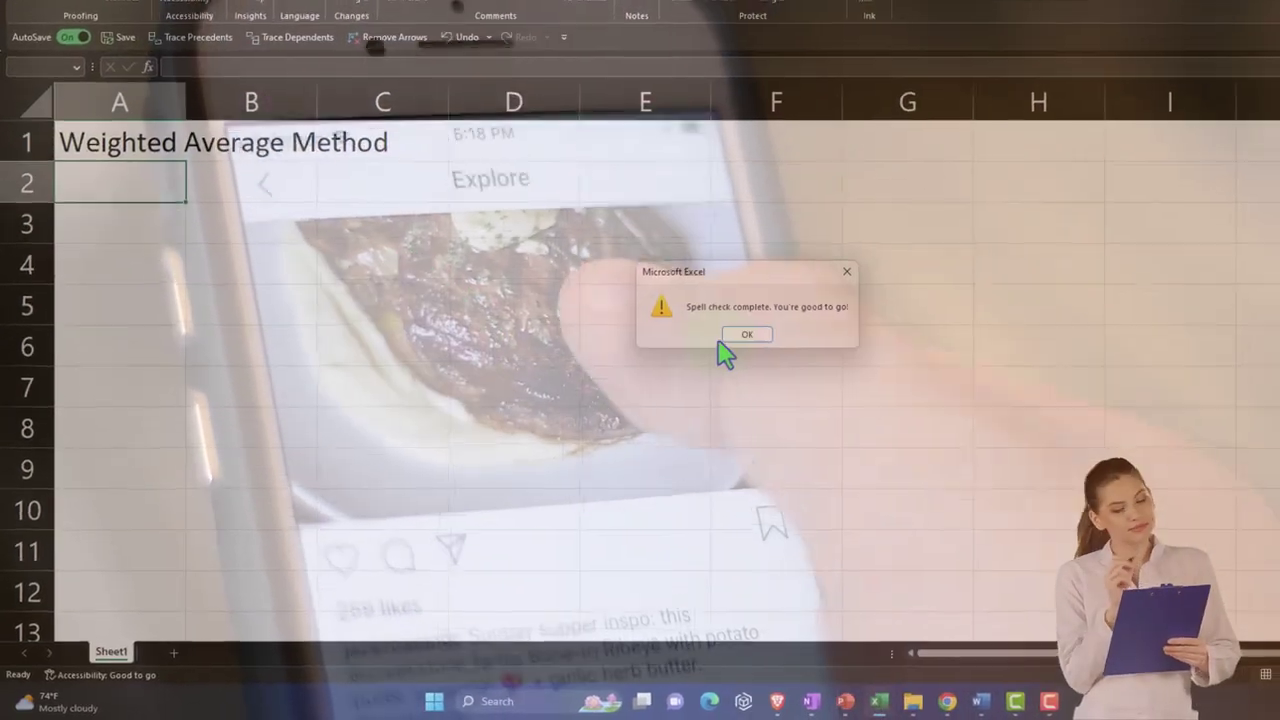
{"action": "left_click", "coordinate": [645, 382]}
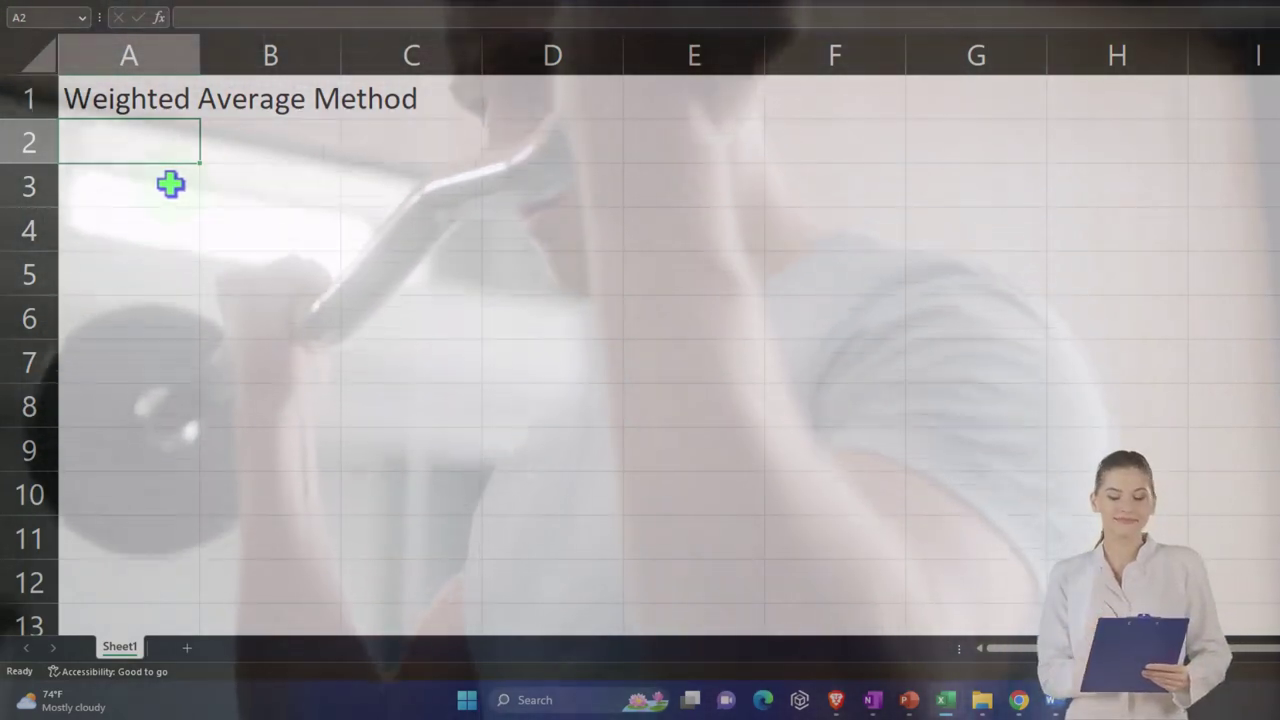
Step: Format the title range A1:C1 with a black fill and white font
{"action": "left_click", "coordinate": [171, 183]}
{"action": "left_click_drag", "start_coordinate": [140, 108], "coordinate": [398, 95]}
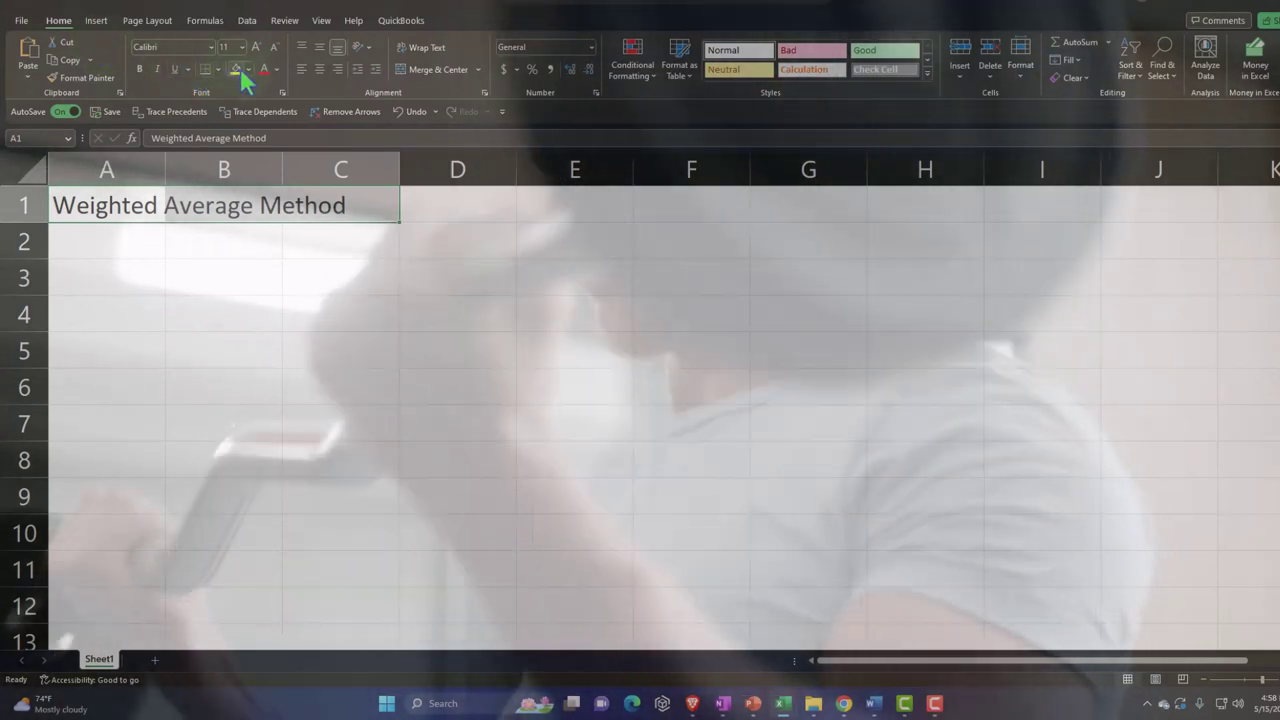
{"action": "left_click", "coordinate": [246, 70]}
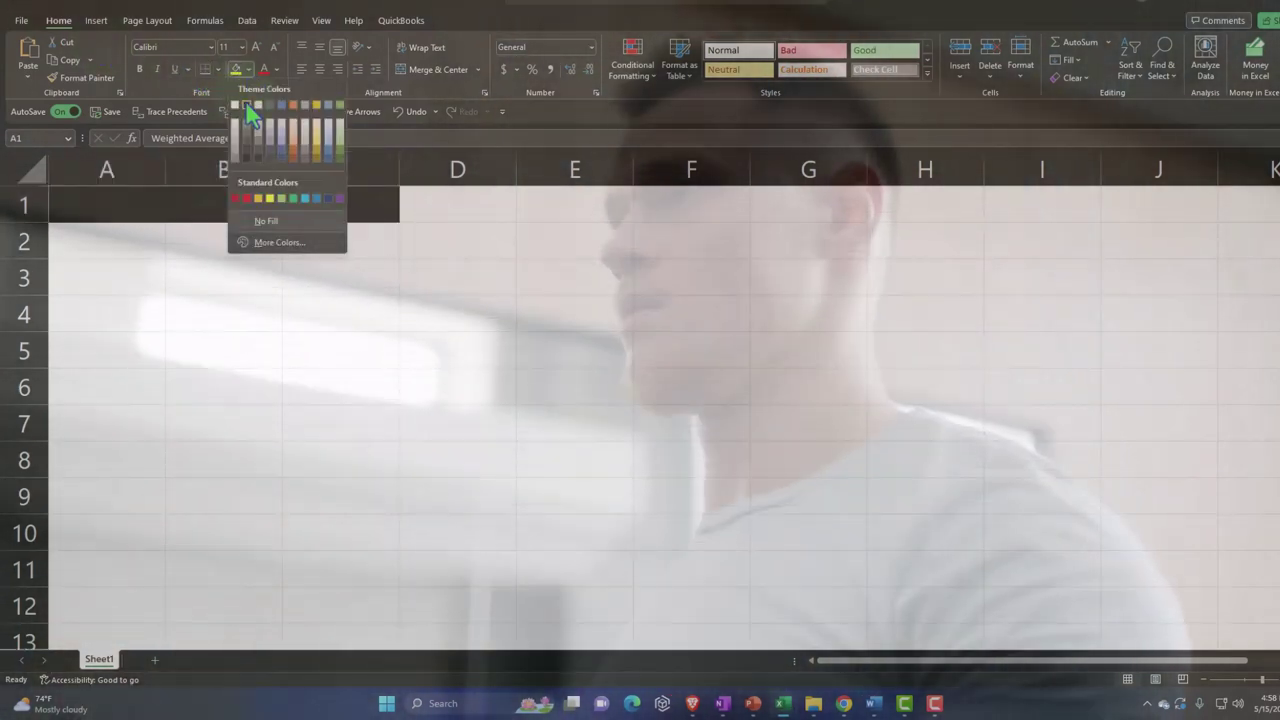
{"action": "left_click", "coordinate": [246, 105]}
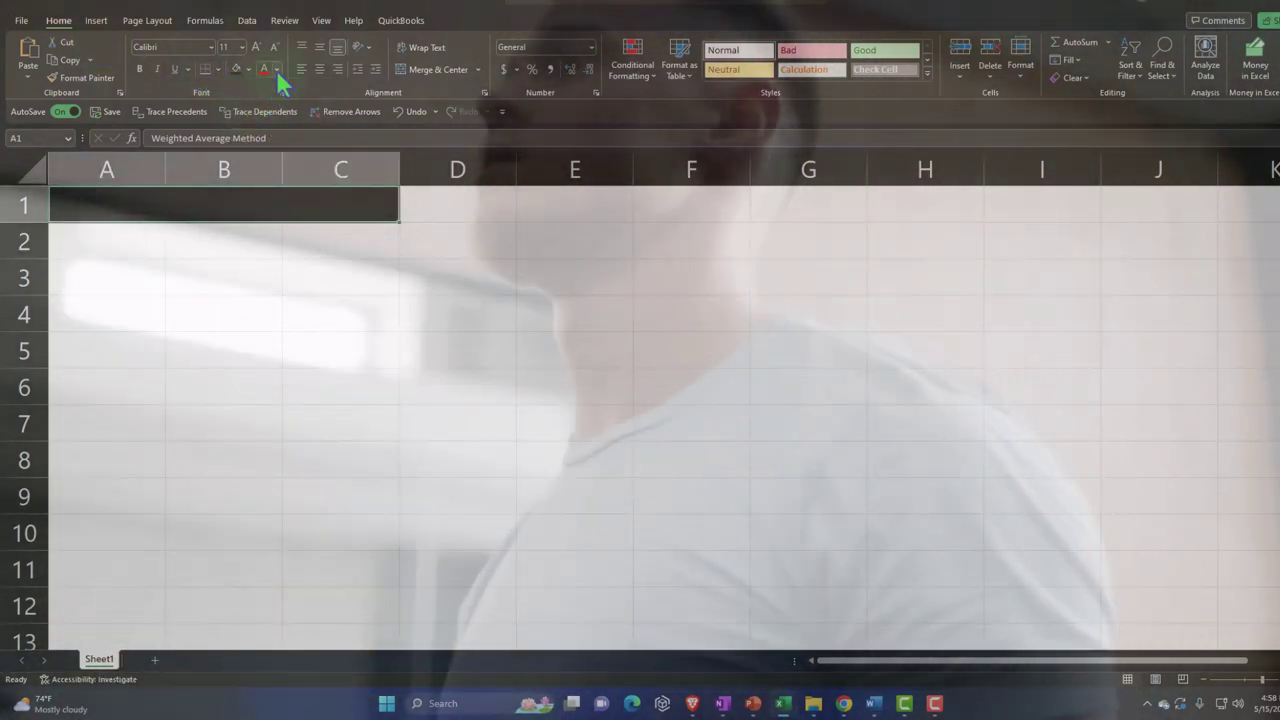
{"action": "left_click", "coordinate": [276, 69]}
{"action": "left_click", "coordinate": [265, 124]}
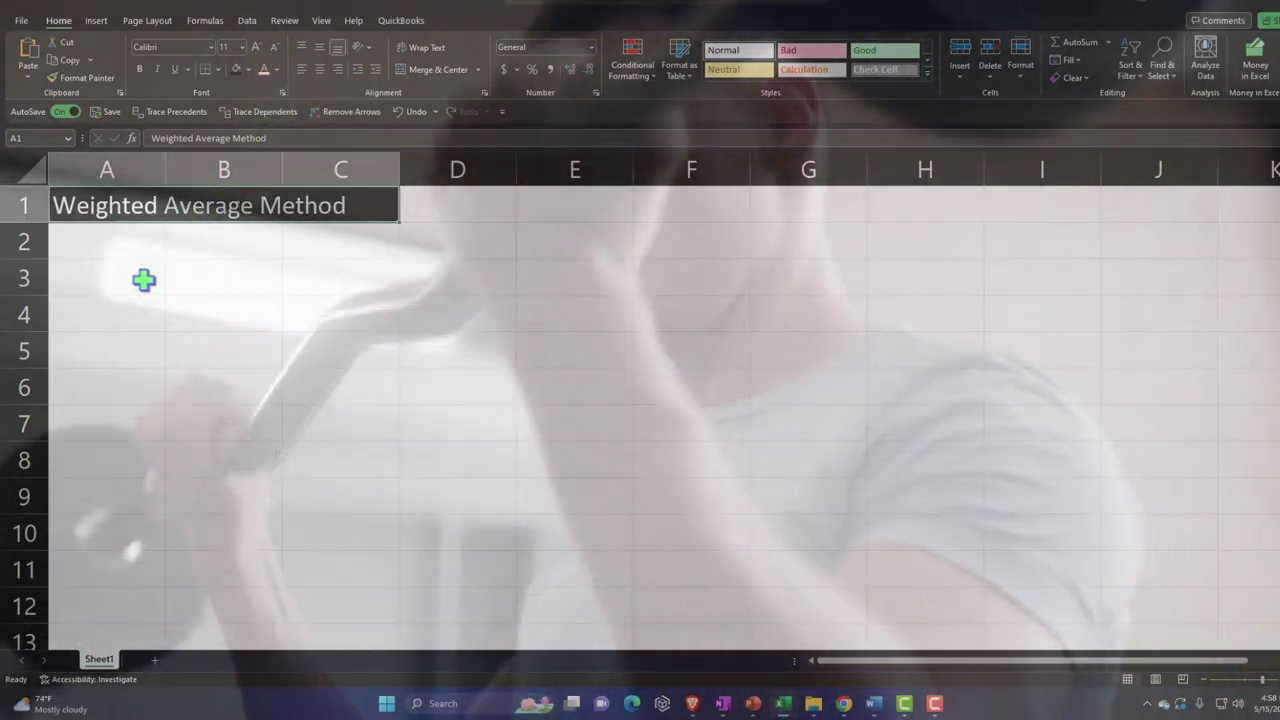
Step: Enter the column headers "Date" in A3 and "Product 1" in B3
{"action": "left_click", "coordinate": [141, 281]}
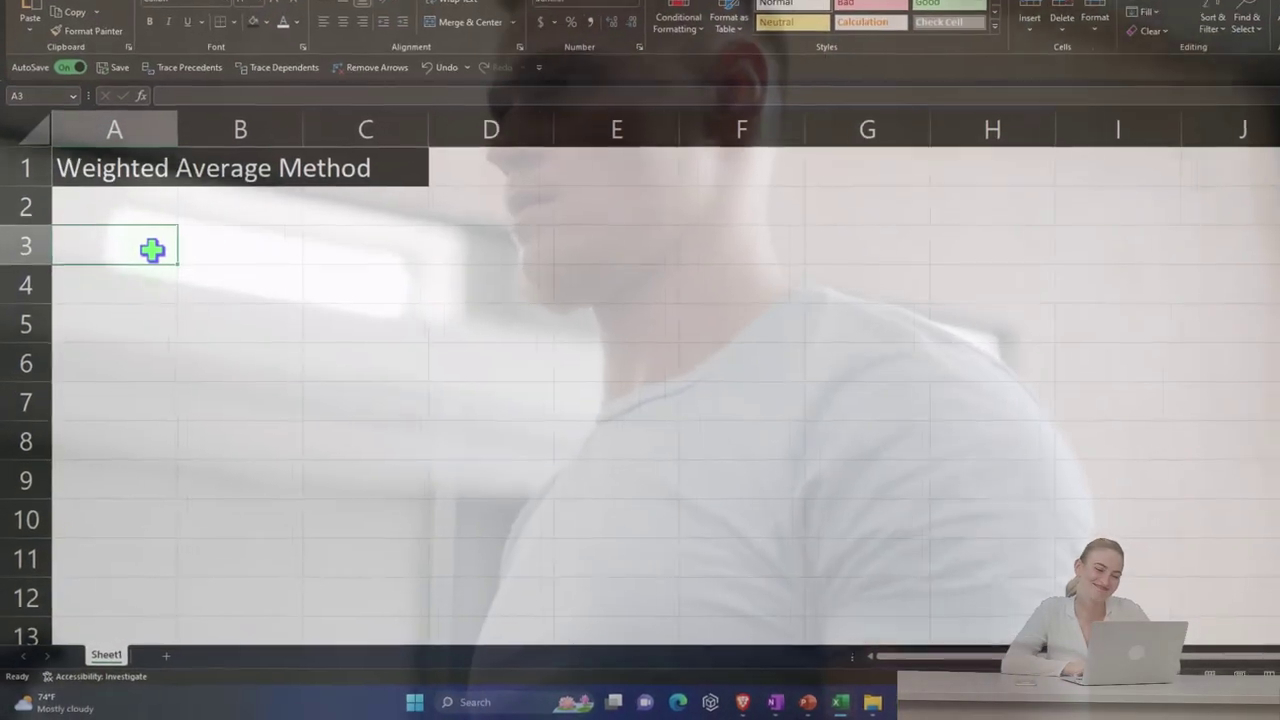
{"action": "type", "text": "Date"}
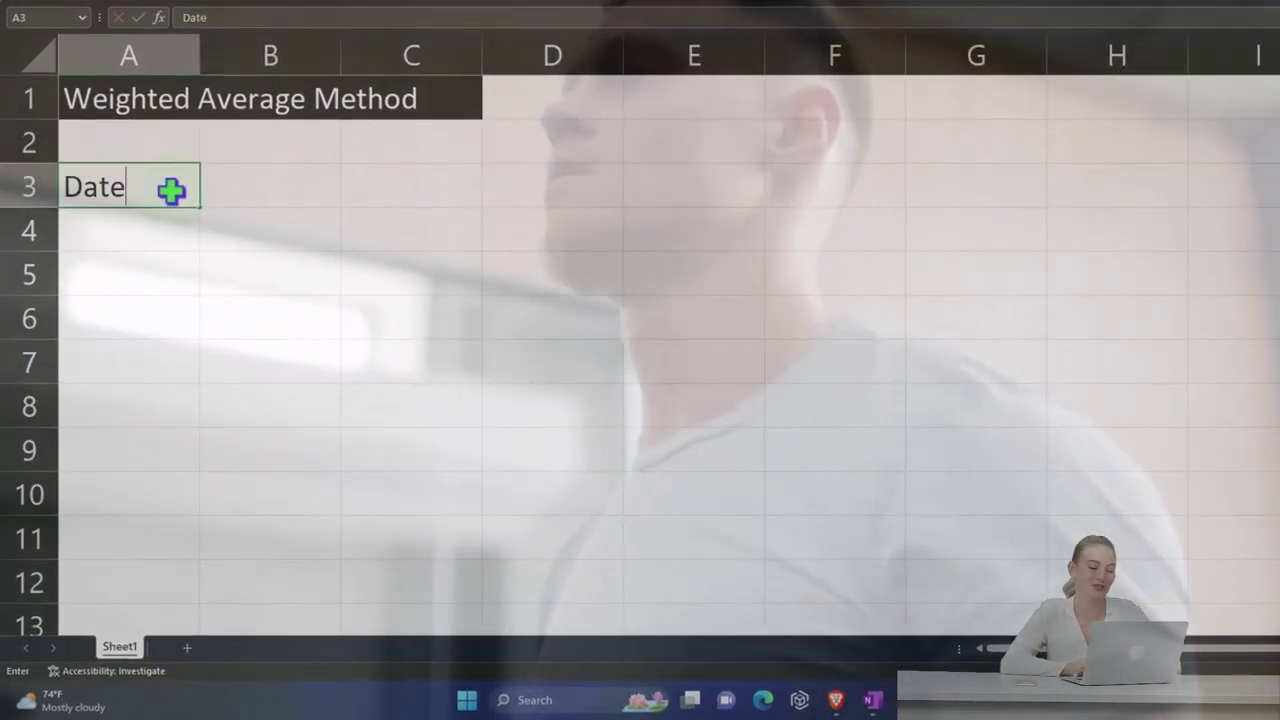
{"action": "key", "text": "Tab"}
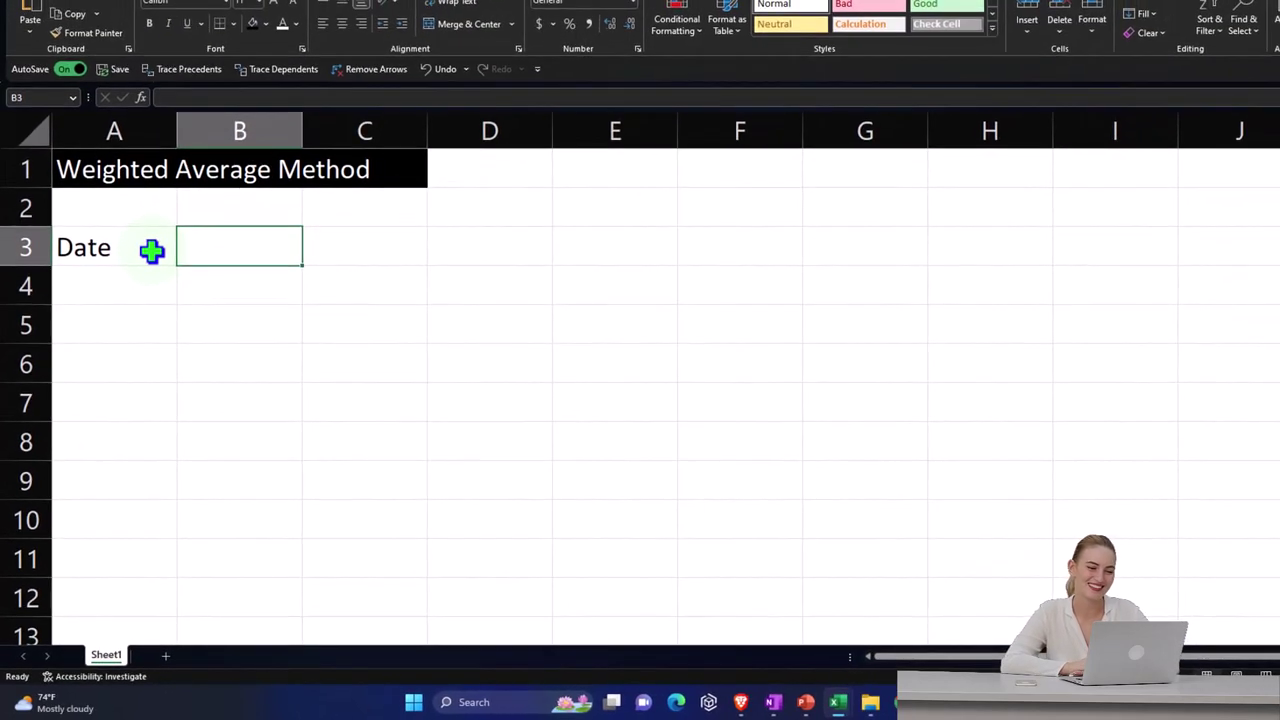
{"action": "type", "text": "P"}
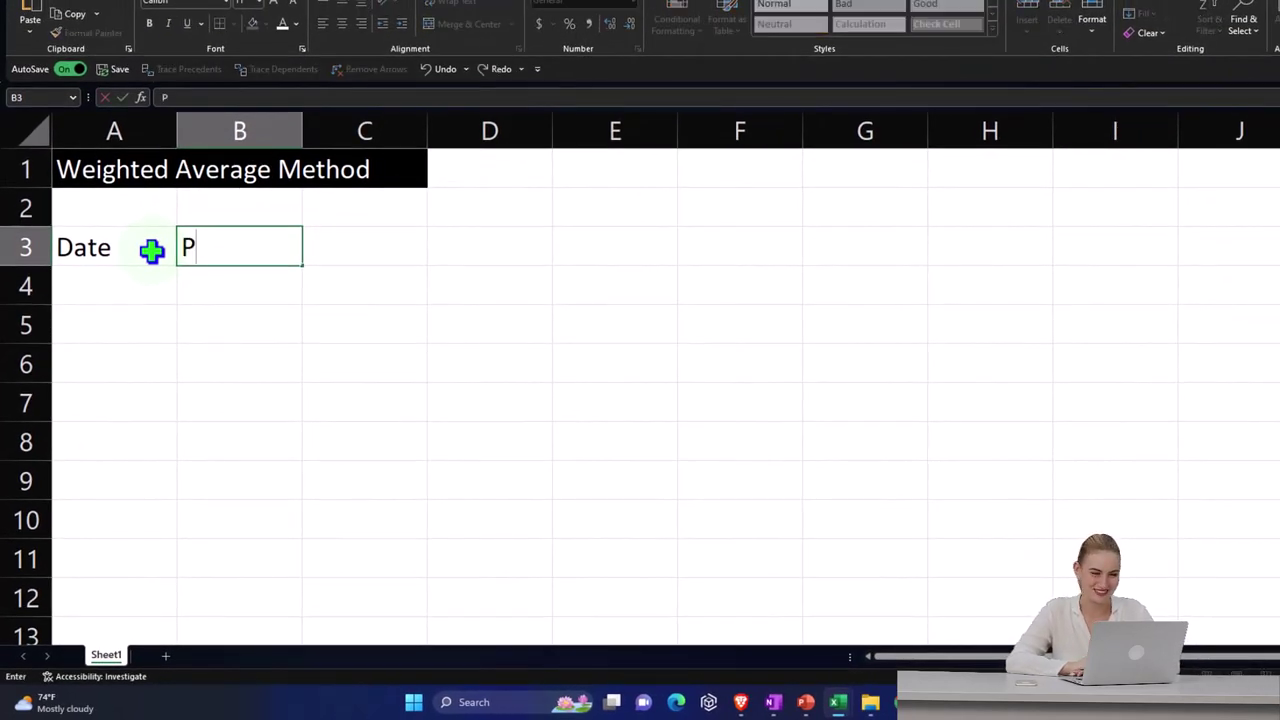
{"action": "type", "text": "roduc"}
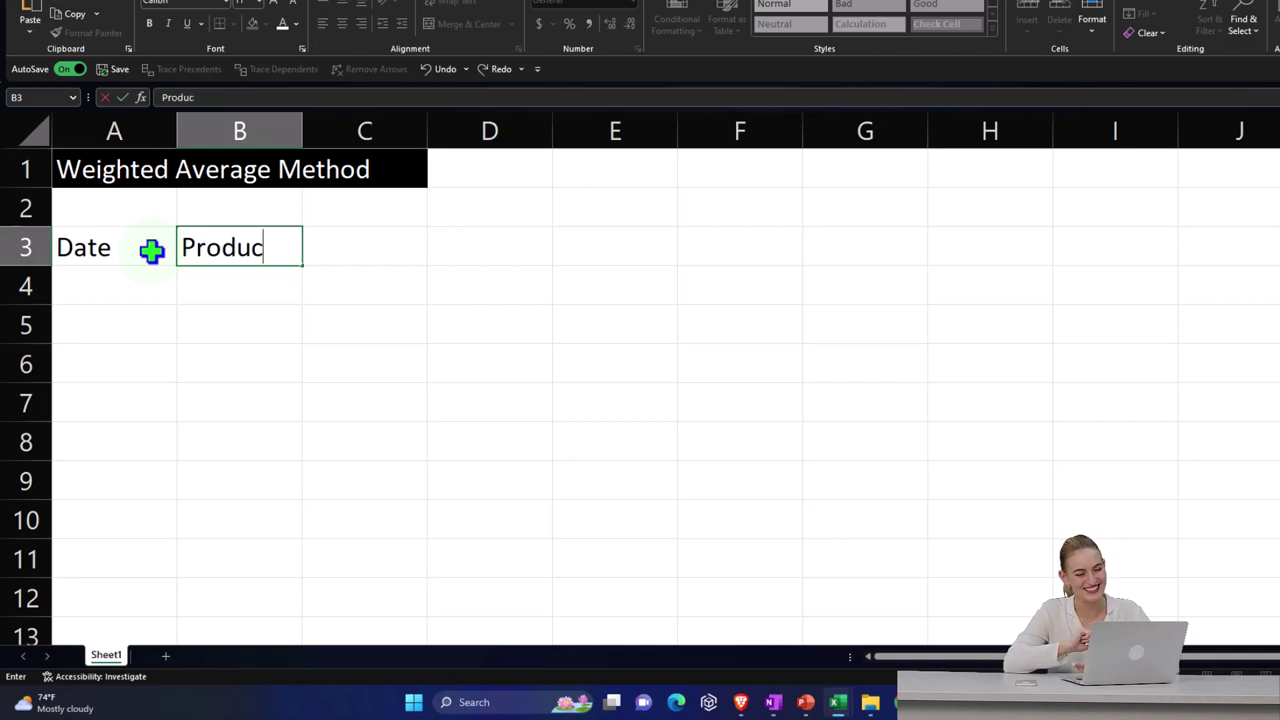
{"action": "type", "text": "t 1"}
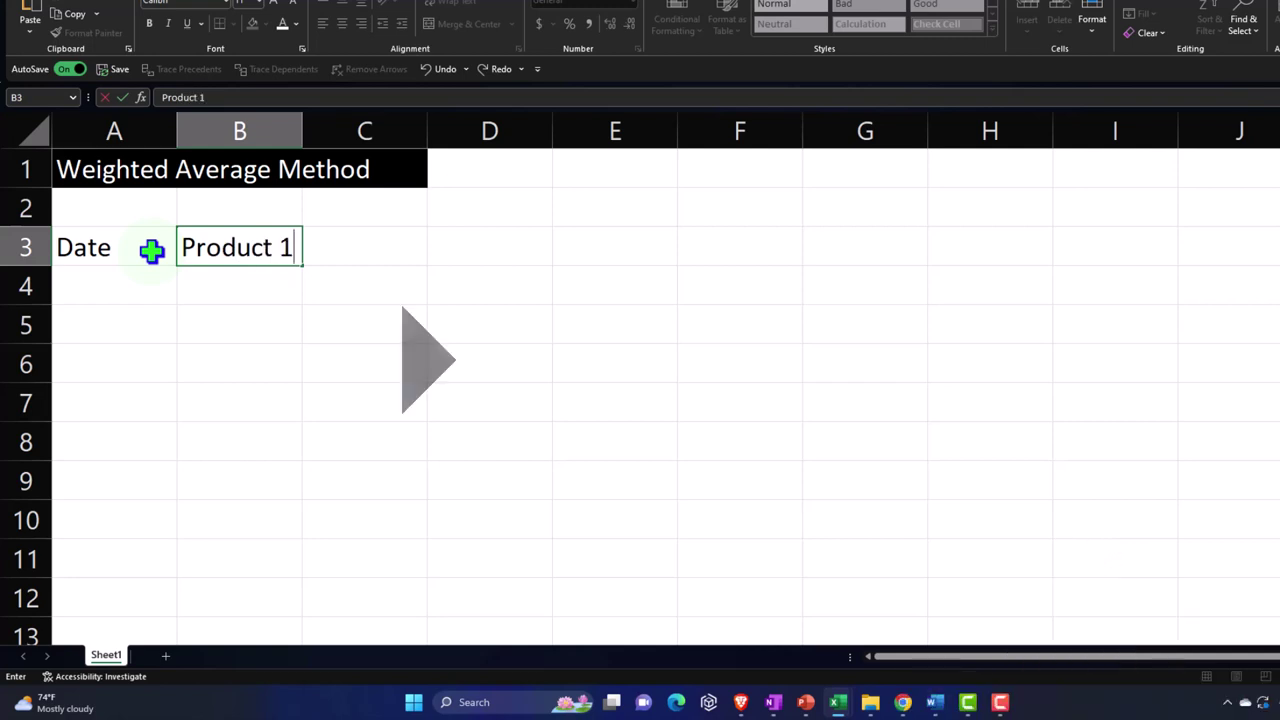
{"action": "key", "text": "Tab"}
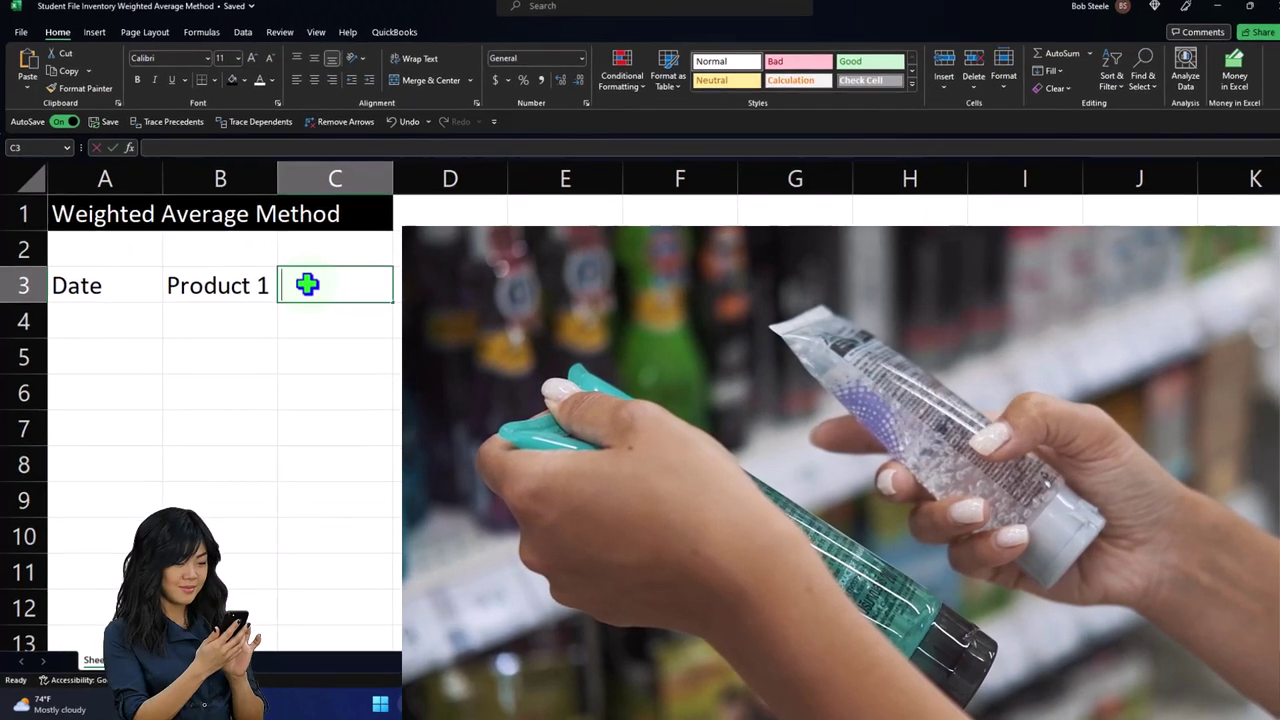
Step: Enter the column headers "Unit Change" in C3 and "Total Units" in D3
{"action": "type", "text": "Unit Change"}
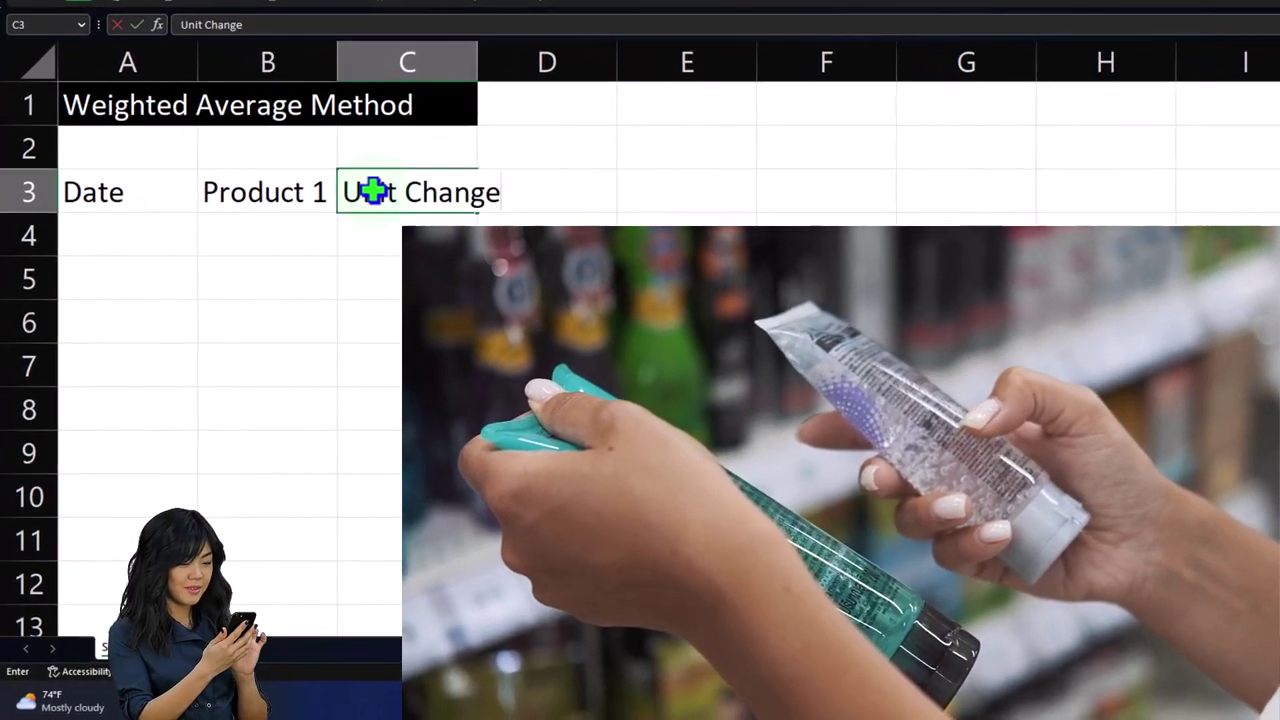
{"action": "key", "text": "Tab"}
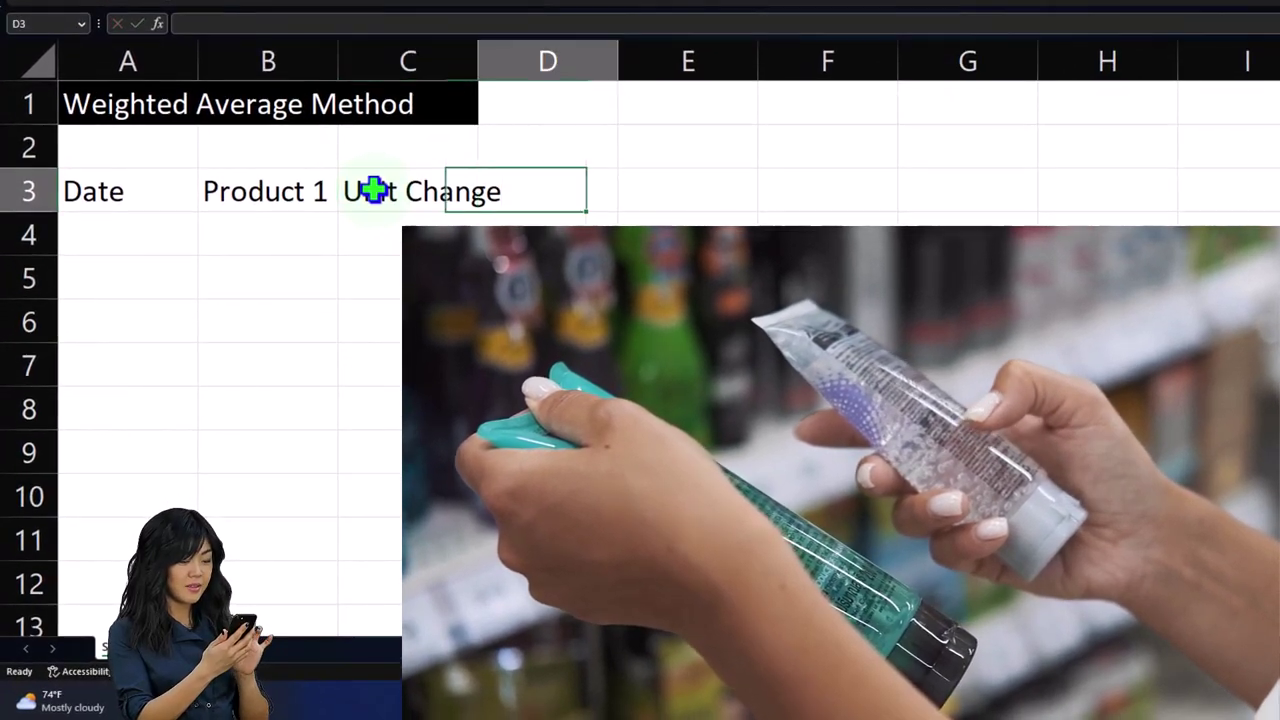
{"action": "type", "text": "To"}
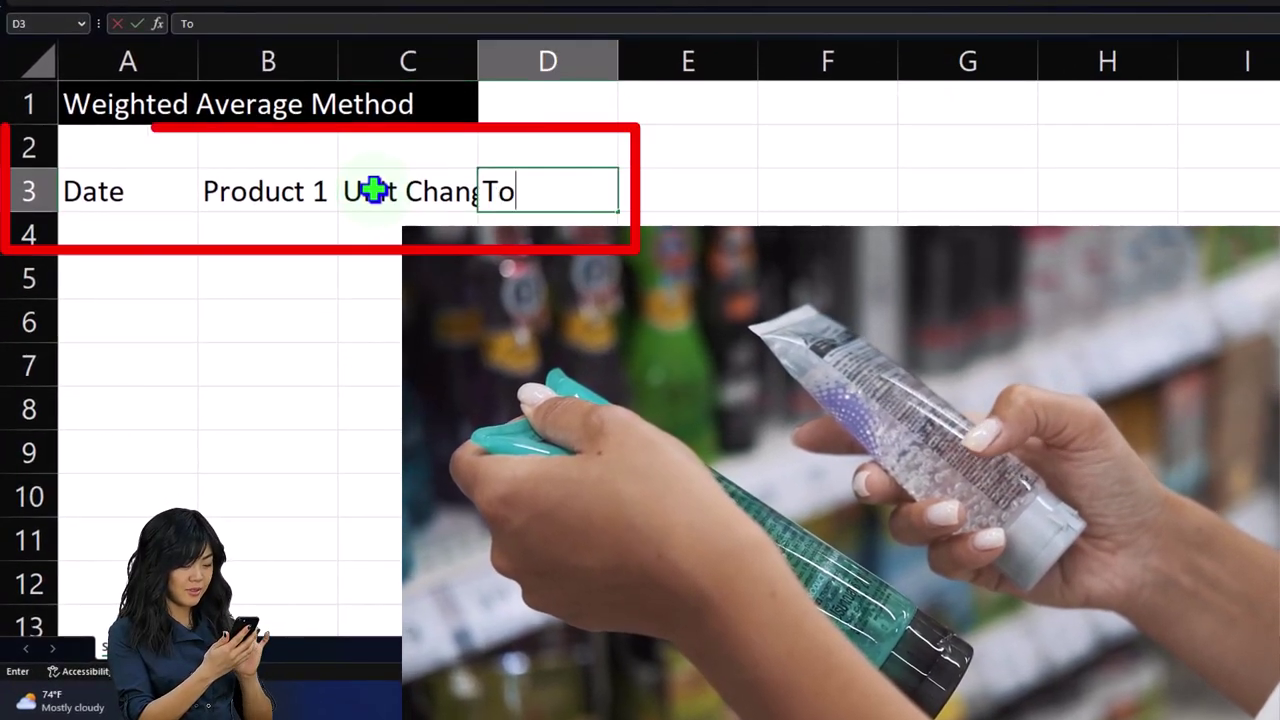
{"action": "type", "text": "tal Units"}
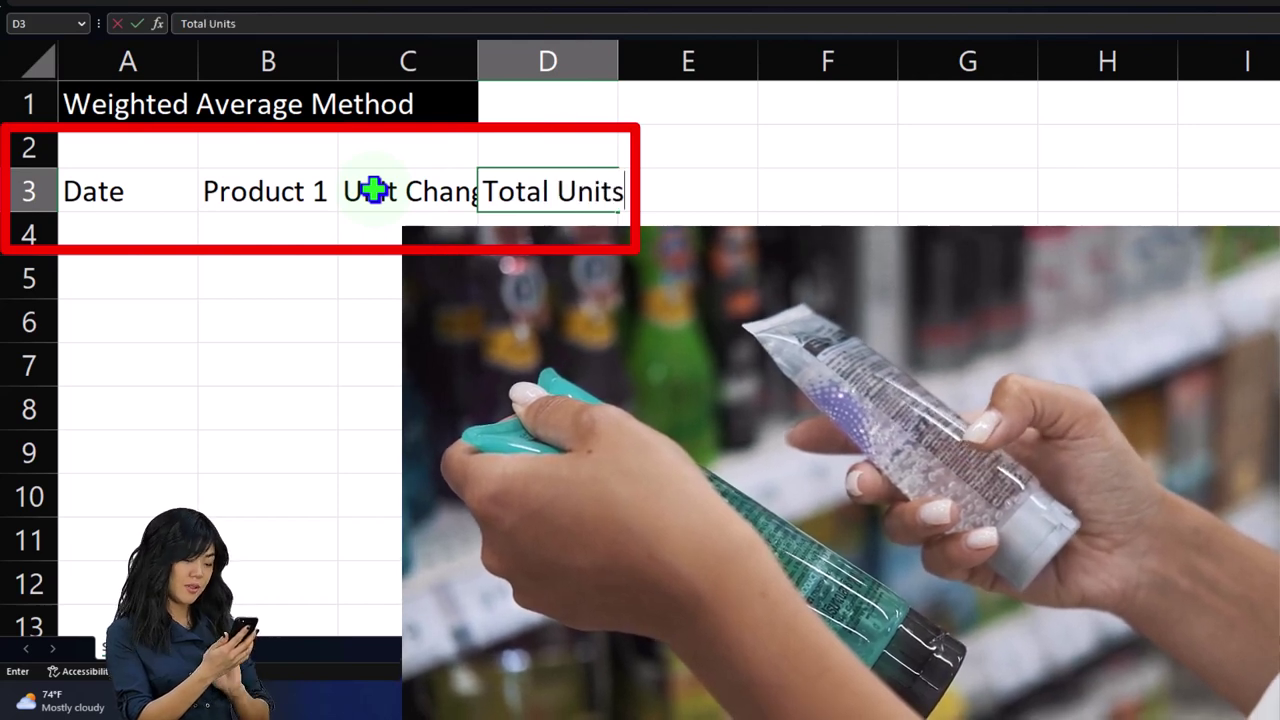
{"action": "key", "text": "Tab"}
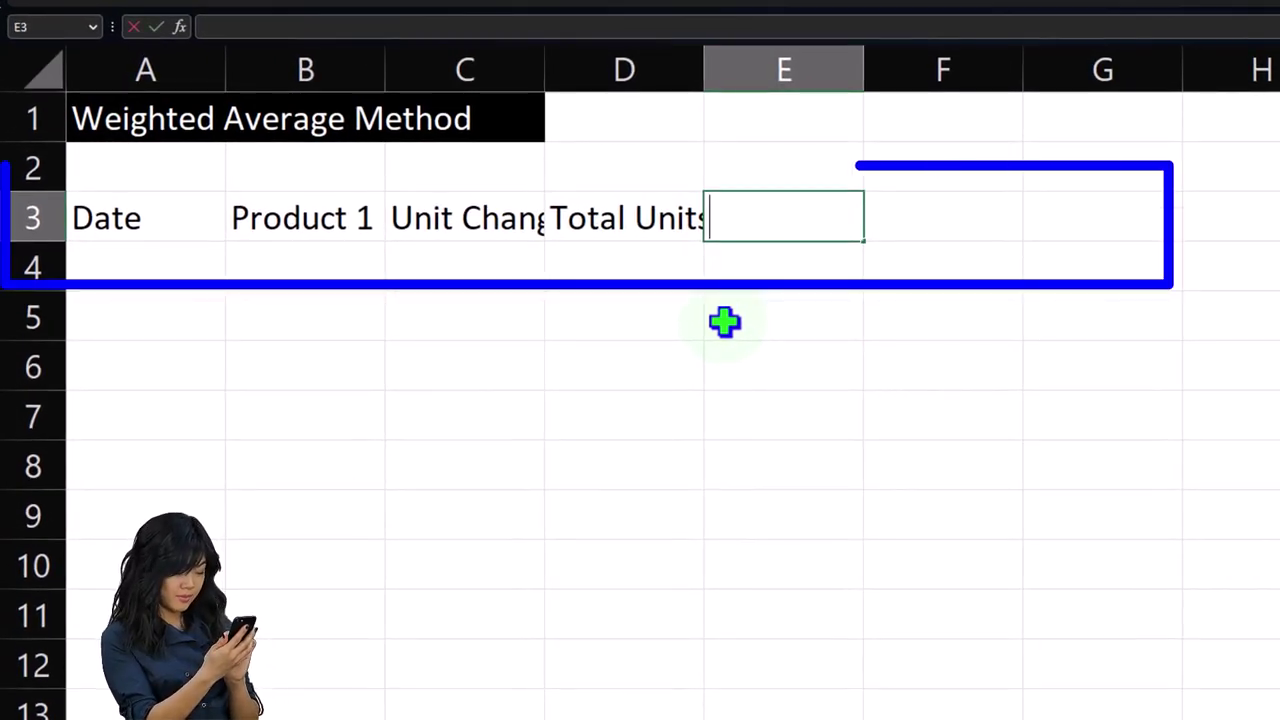
Step: Enter the column headers "Buy Cost Per Unit" in E3 and "Sales Cost Per Unit" in F3
{"action": "type", "text": "Buy Cost Per Unit"}
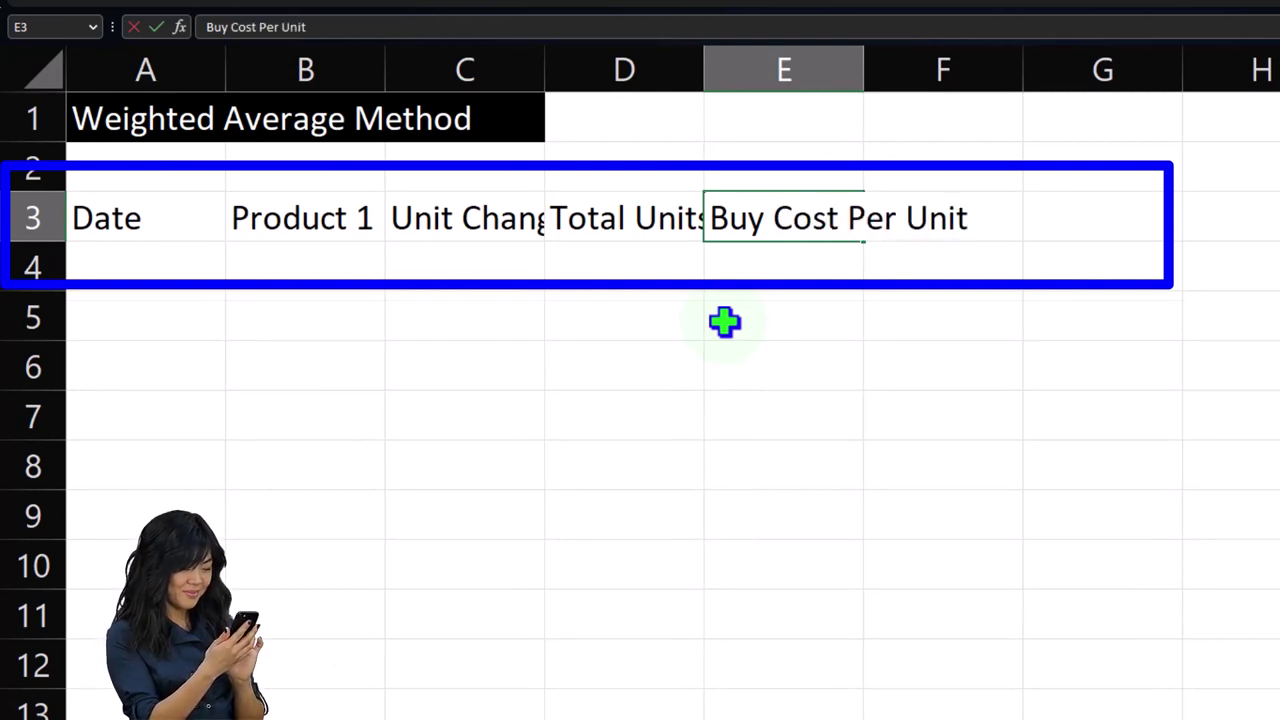
{"action": "key", "text": "Tab"}
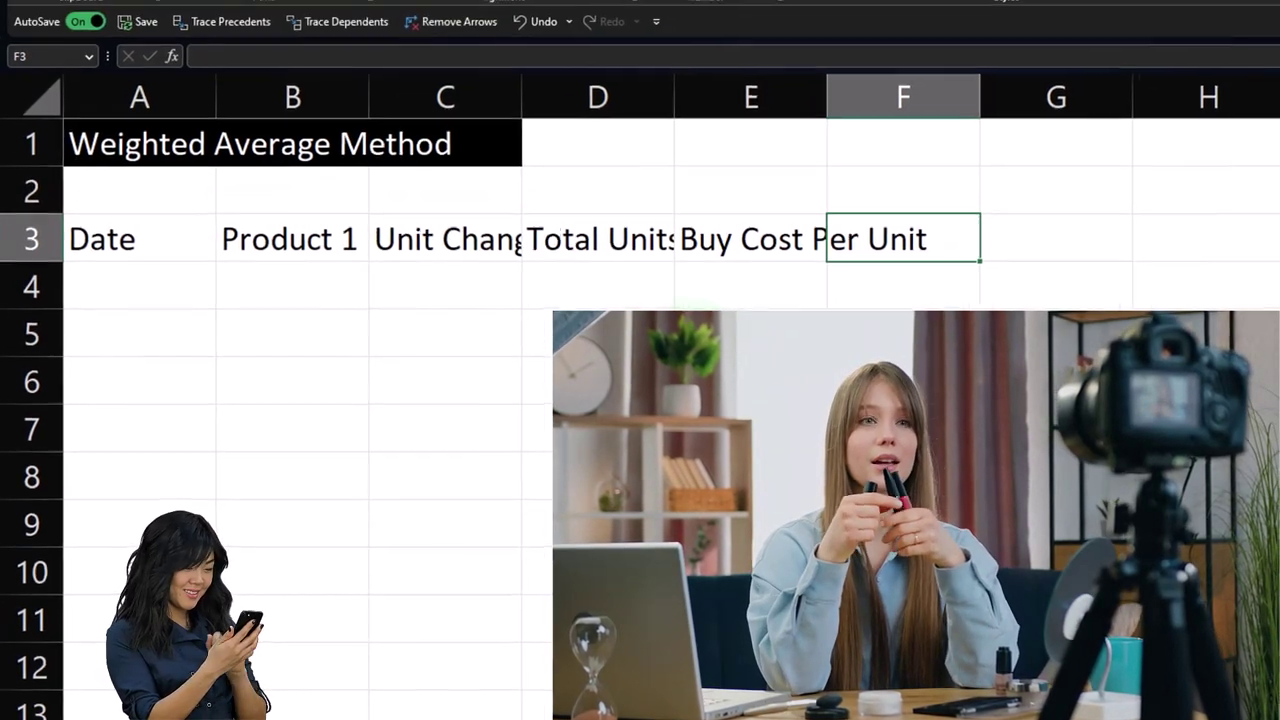
{"action": "type", "text": "S"}
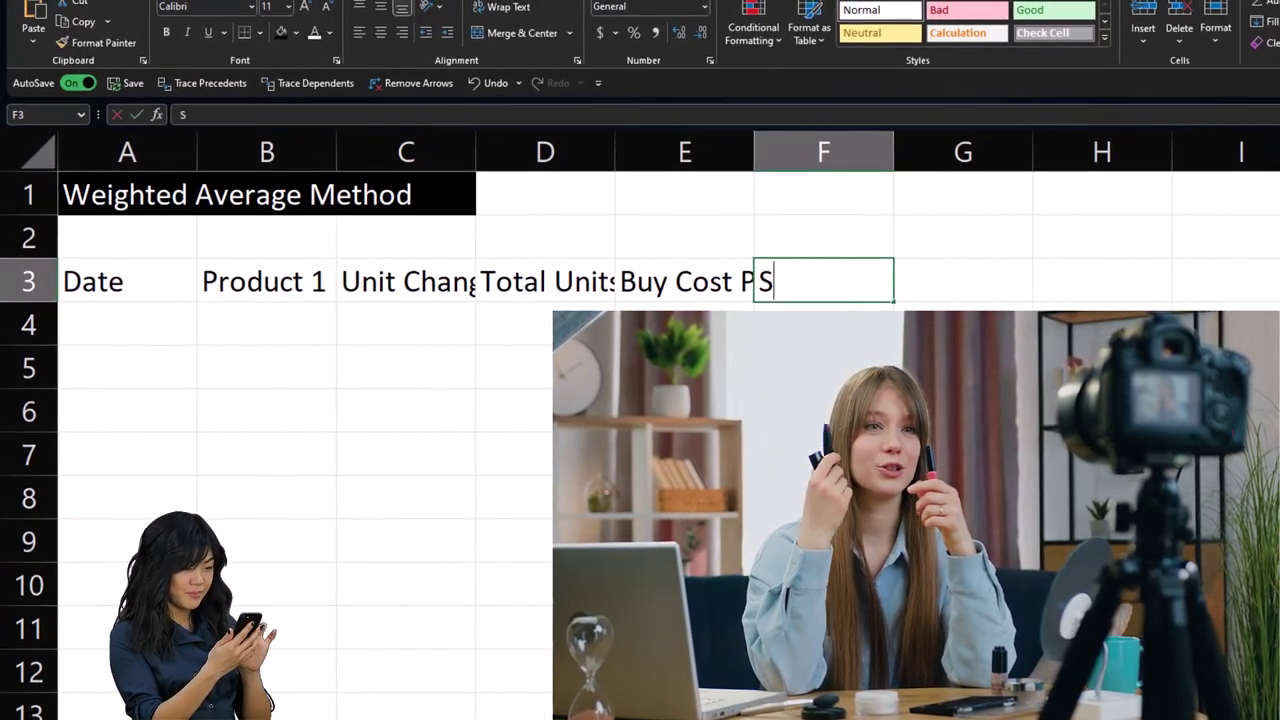
{"action": "type", "text": "ales Cost Per Unit"}
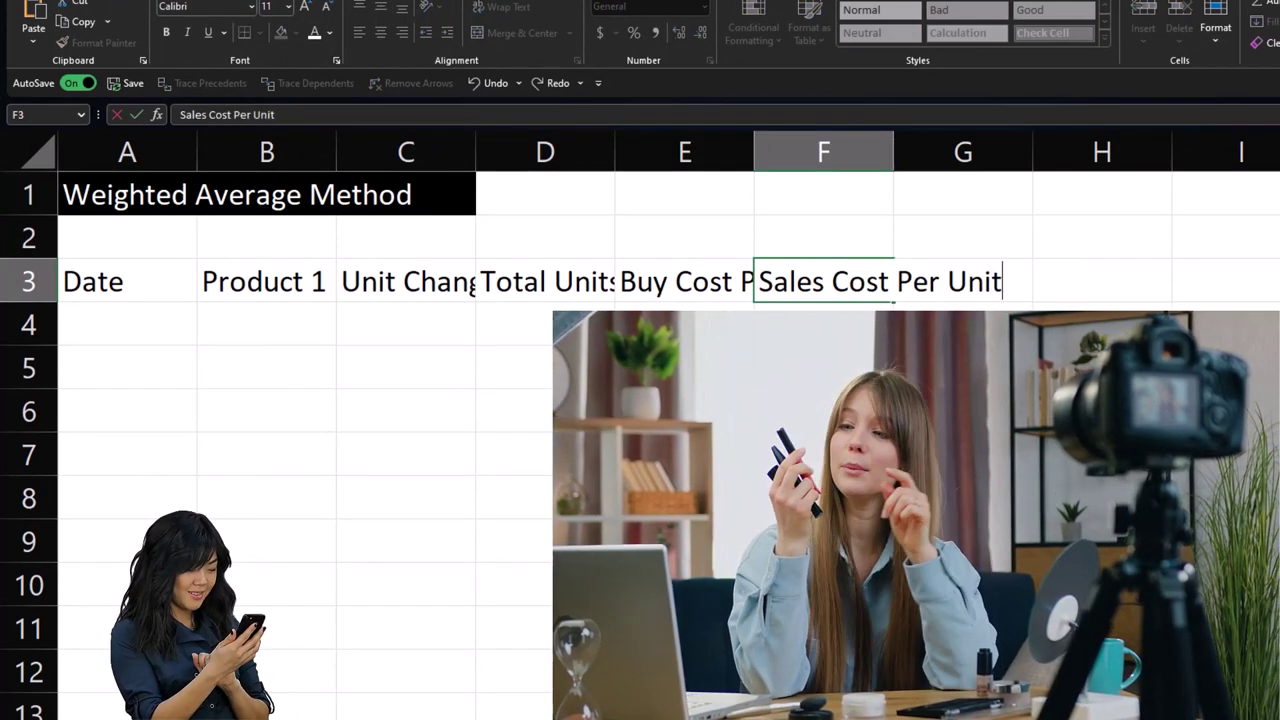
{"action": "key", "text": "Tab"}
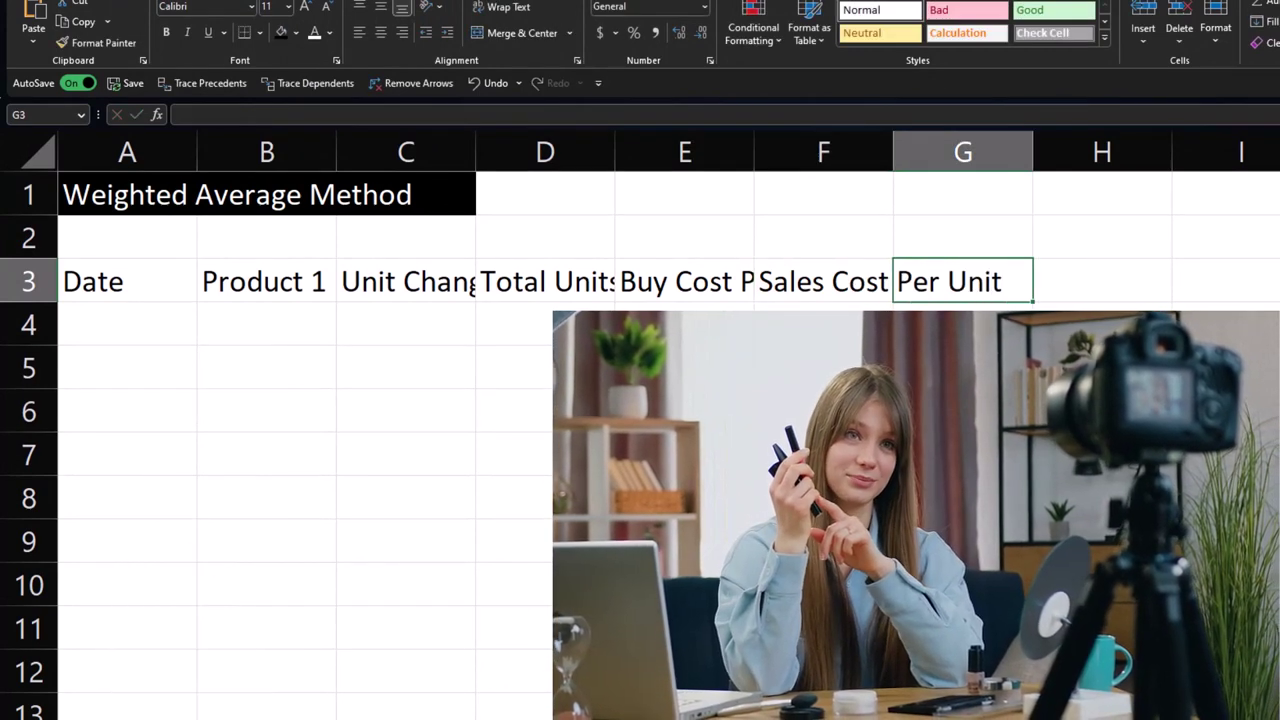
Step: Enter the column headers "Total Cost Per Date" in G3 and "Ending Inv Bal" in H3
{"action": "type", "text": "Total Co"}
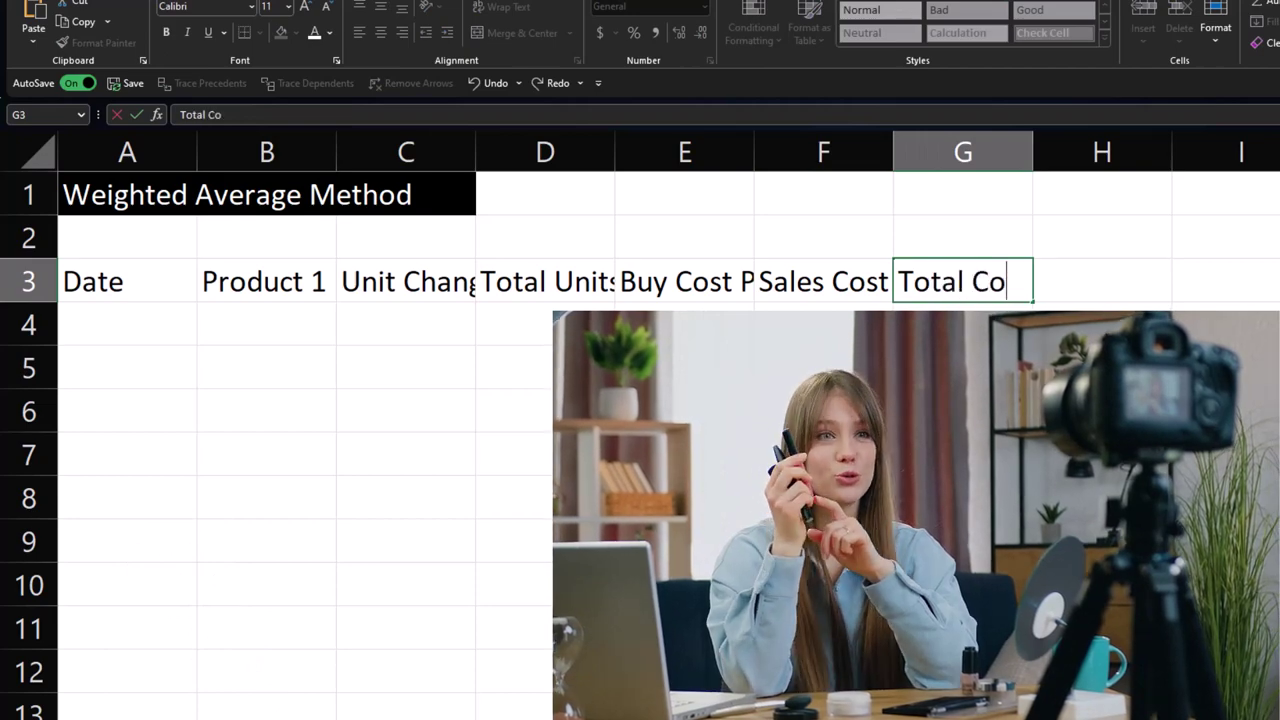
{"action": "type", "text": "st Per"}
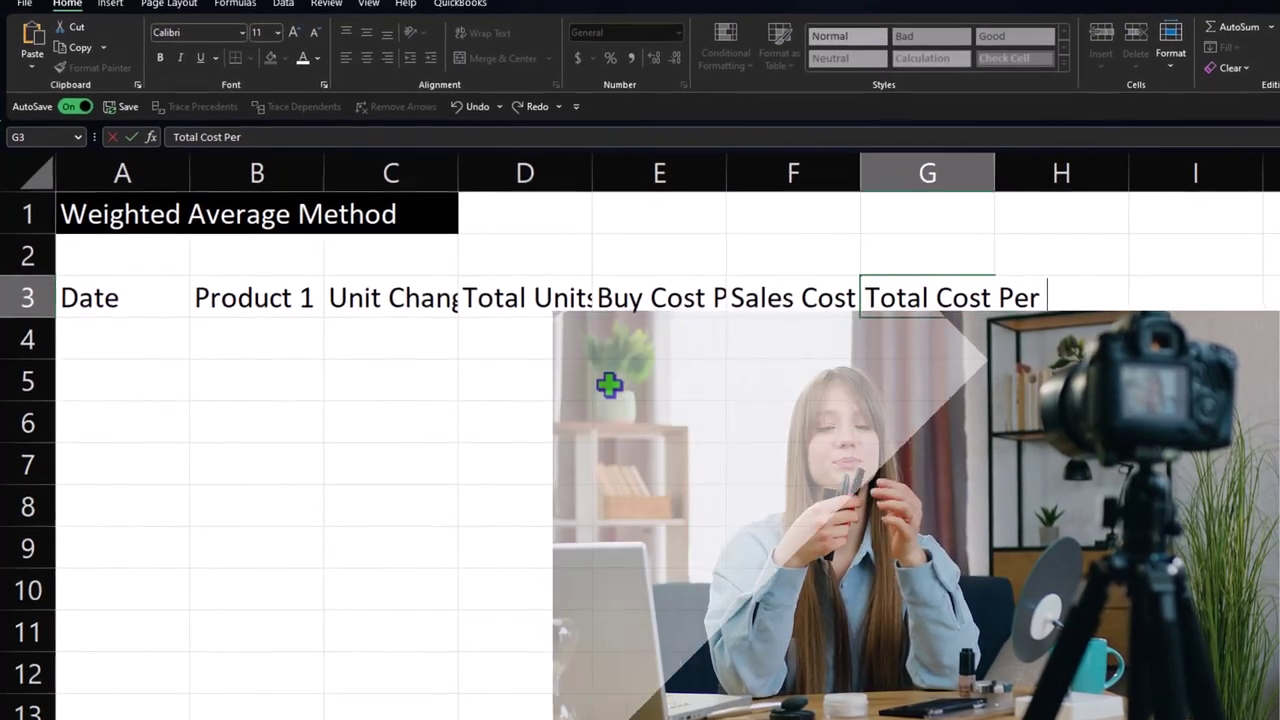
{"action": "type", "text": " Dat"}
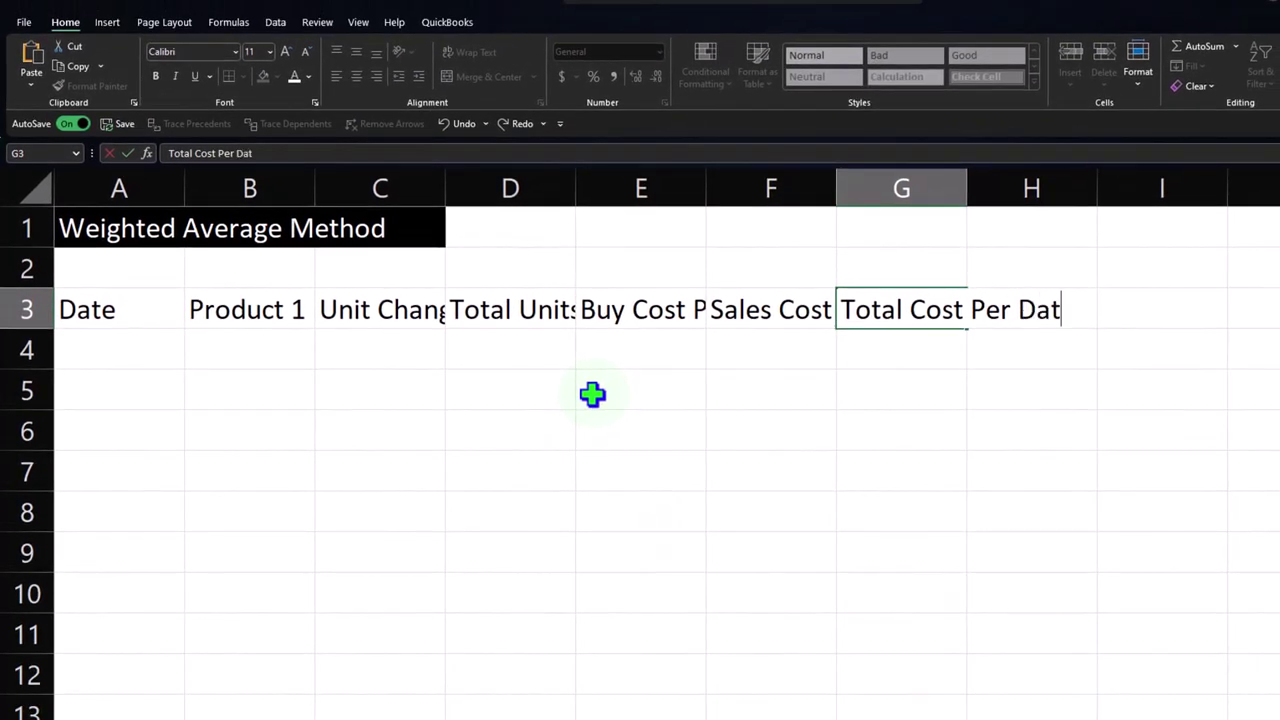
{"action": "type", "text": "e"}
{"action": "key", "text": "Tab"}
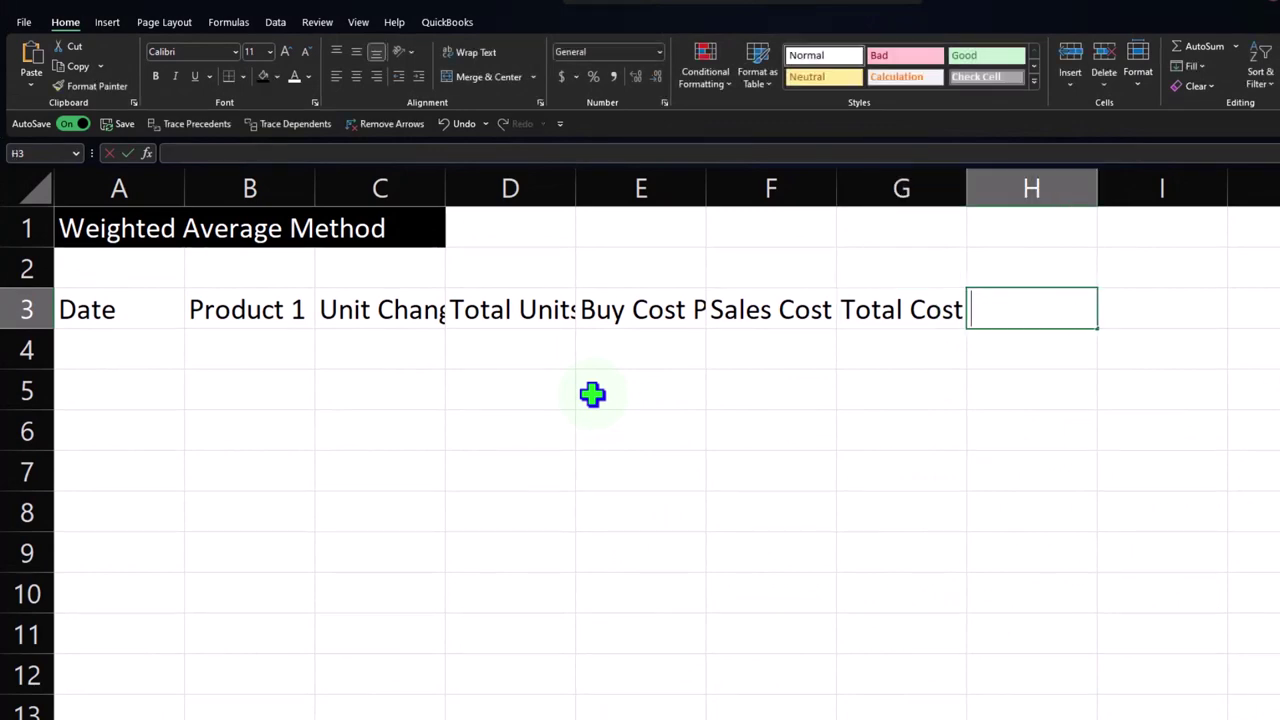
{"action": "type", "text": "Endi"}
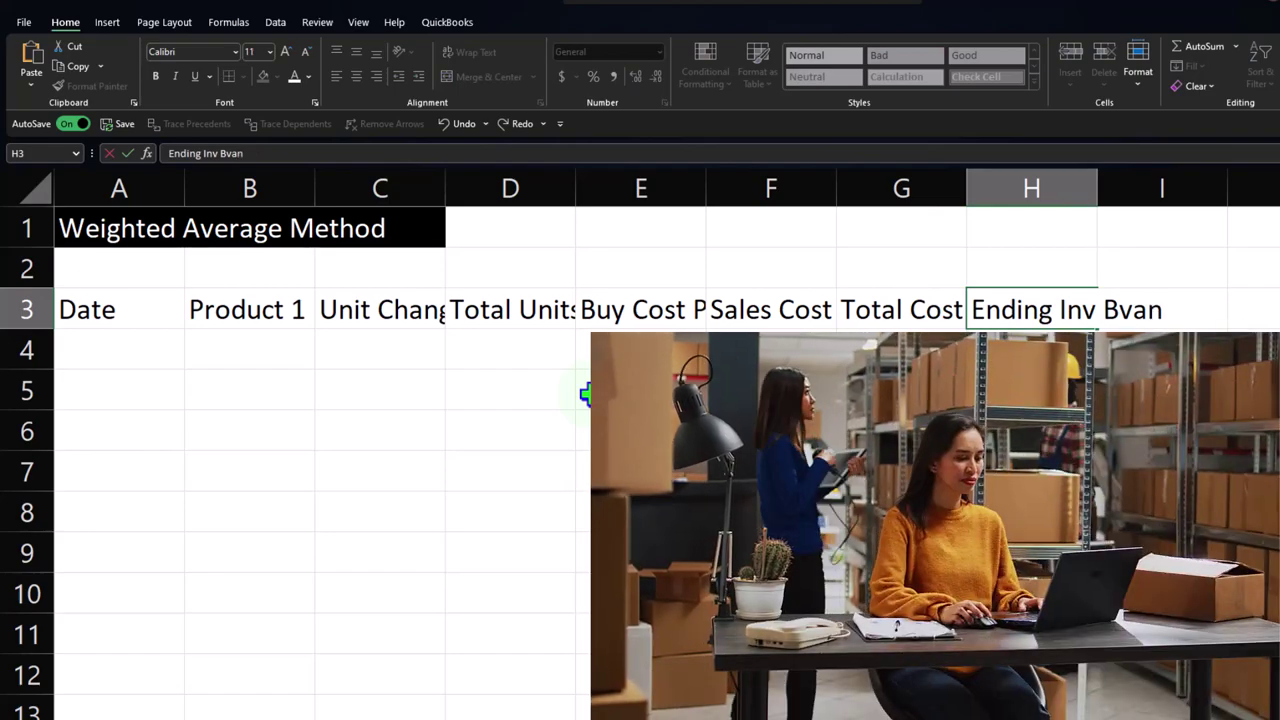
{"action": "type", "text": "ng Inv Bal"}
{"action": "key", "text": "Return"}
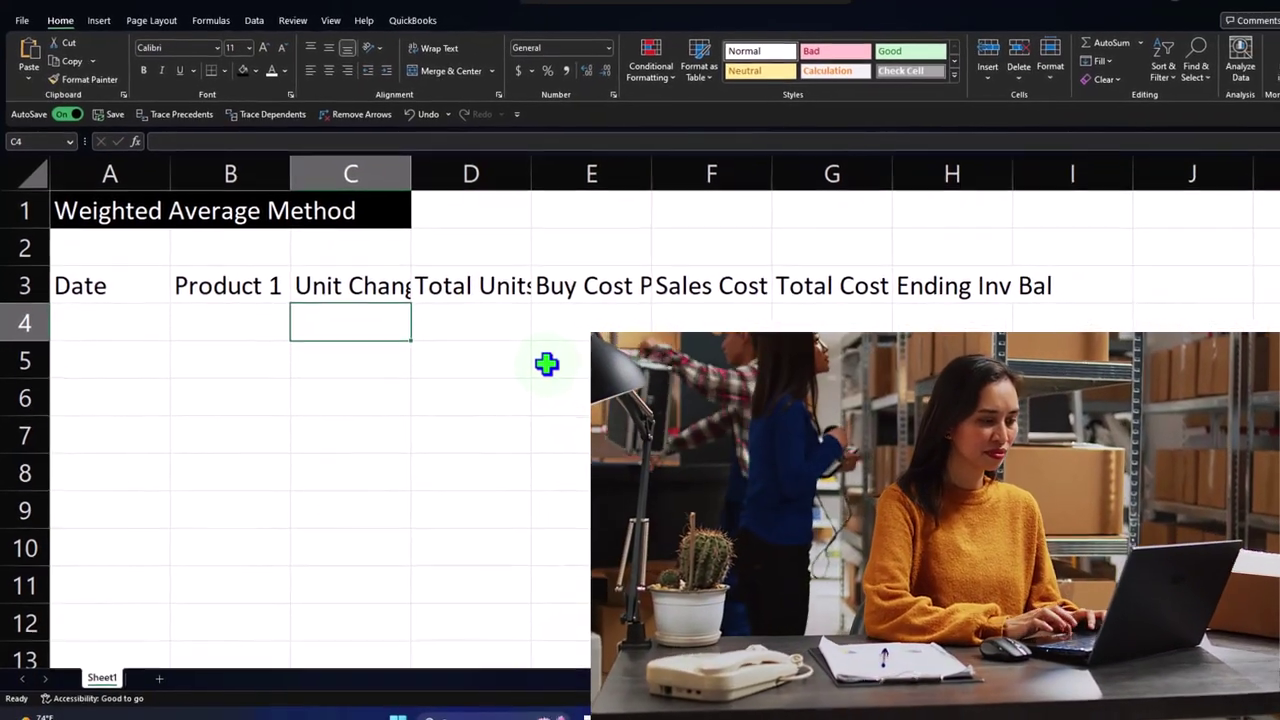
Step: Wrap the text of the headers in A3:H3 and center them horizontally
{"action": "mouse_move", "coordinate": [127, 288]}
{"action": "left_mouse_down"}
{"action": "mouse_move", "coordinate": [994, 277]}
{"action": "mouse_move", "coordinate": [909, 277]}
{"action": "left_mouse_up"}
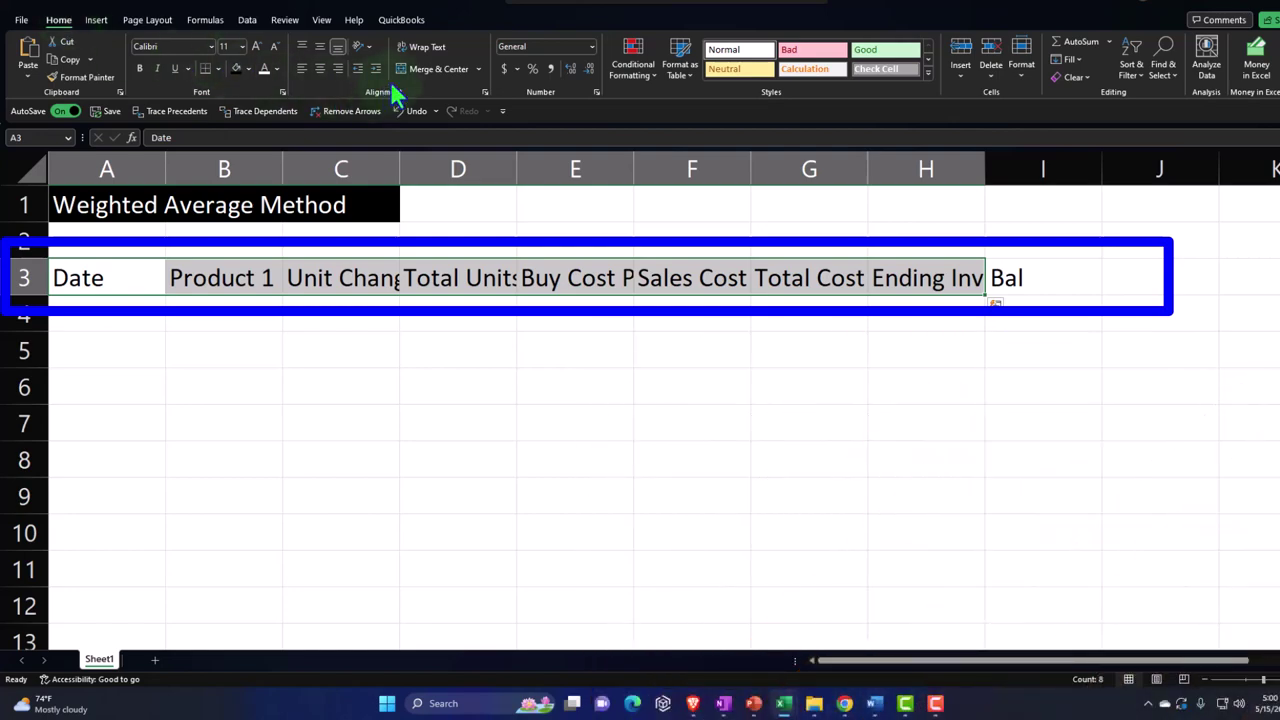
{"action": "left_click", "coordinate": [422, 47]}
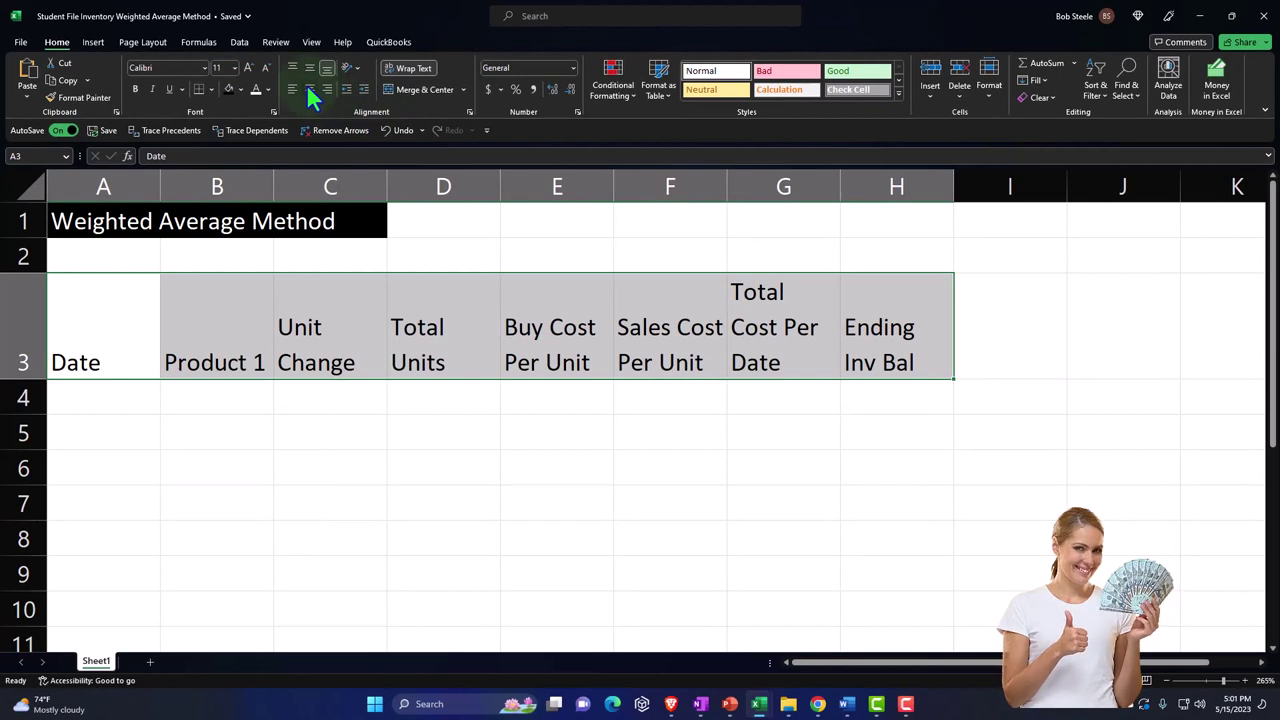
{"action": "left_click", "coordinate": [309, 90]}
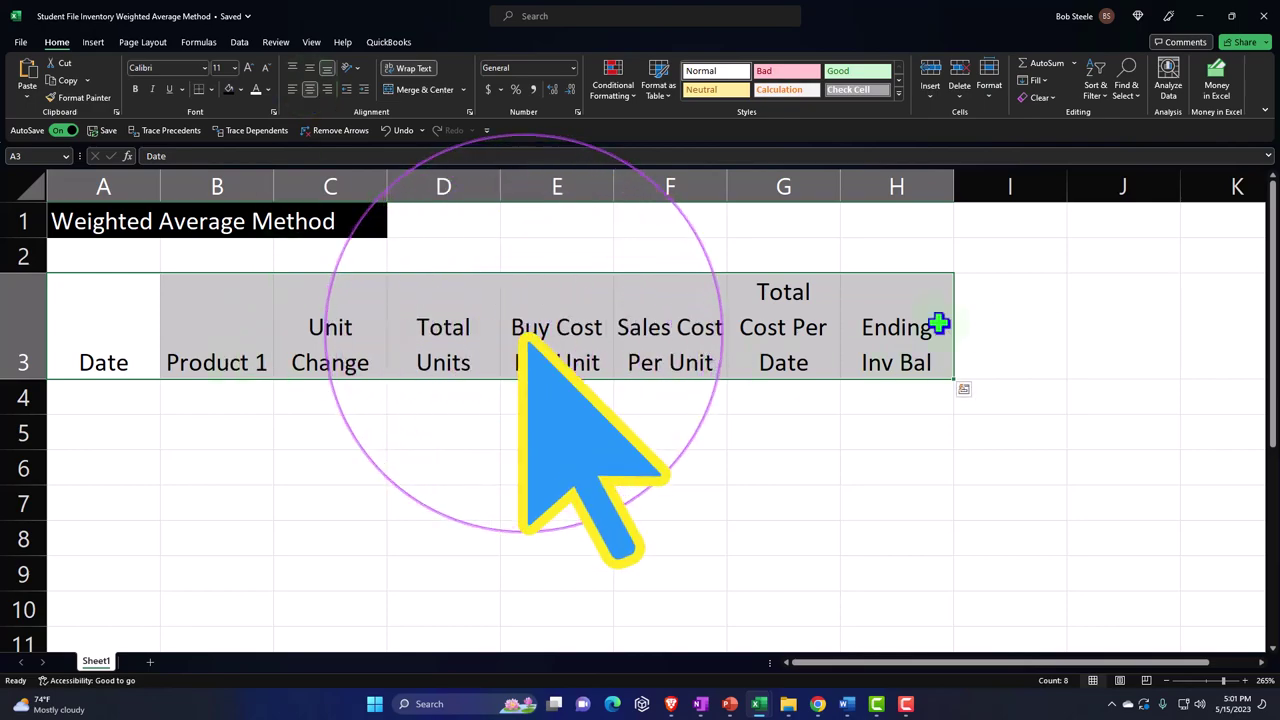
Step: Format the header row A3:H3 with the standard green fill and white font
{"action": "left_click", "coordinate": [239, 88]}
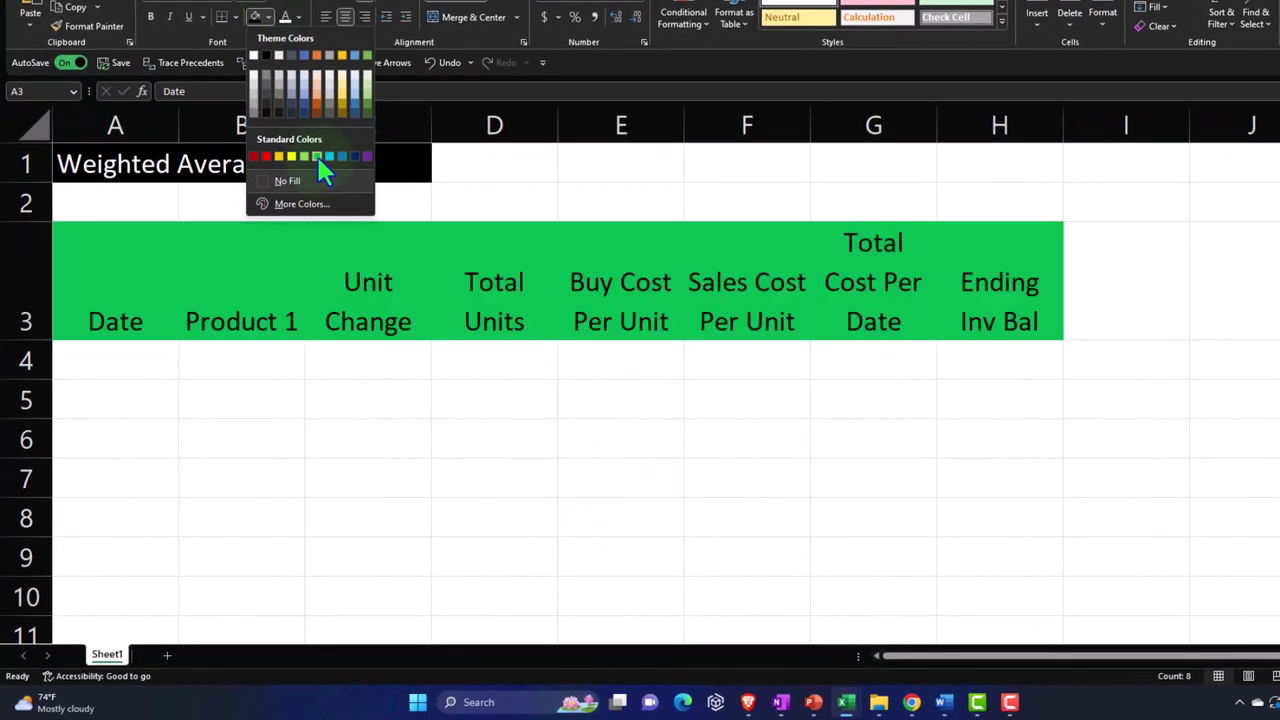
{"action": "left_click", "coordinate": [316, 157]}
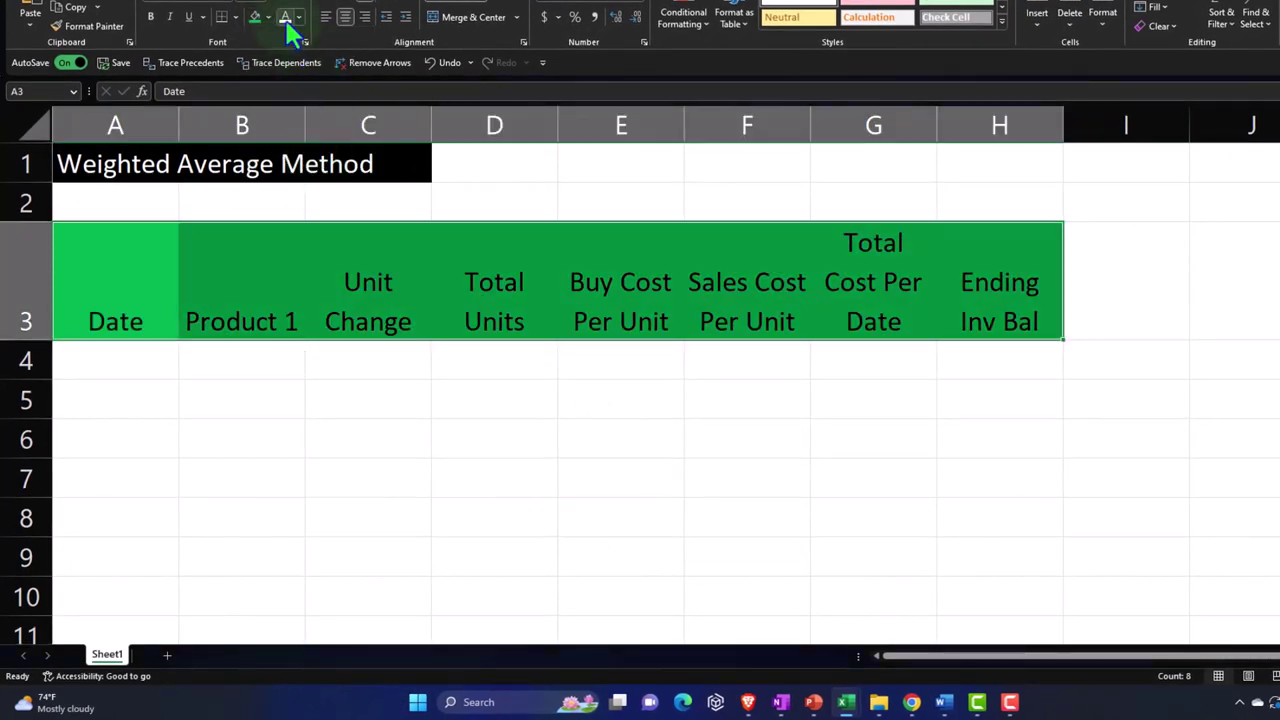
{"action": "left_click", "coordinate": [287, 24]}
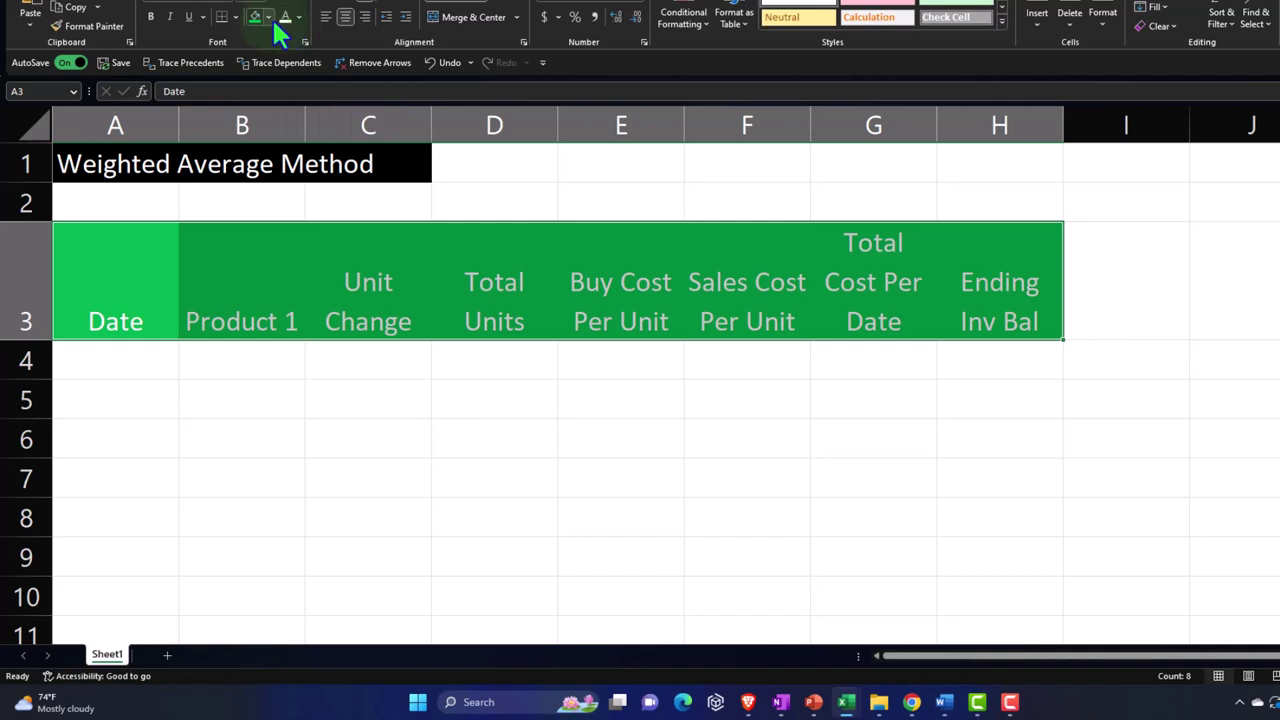
Step: Make all cells of the worksheet bold
{"action": "left_click", "coordinate": [50, 120]}
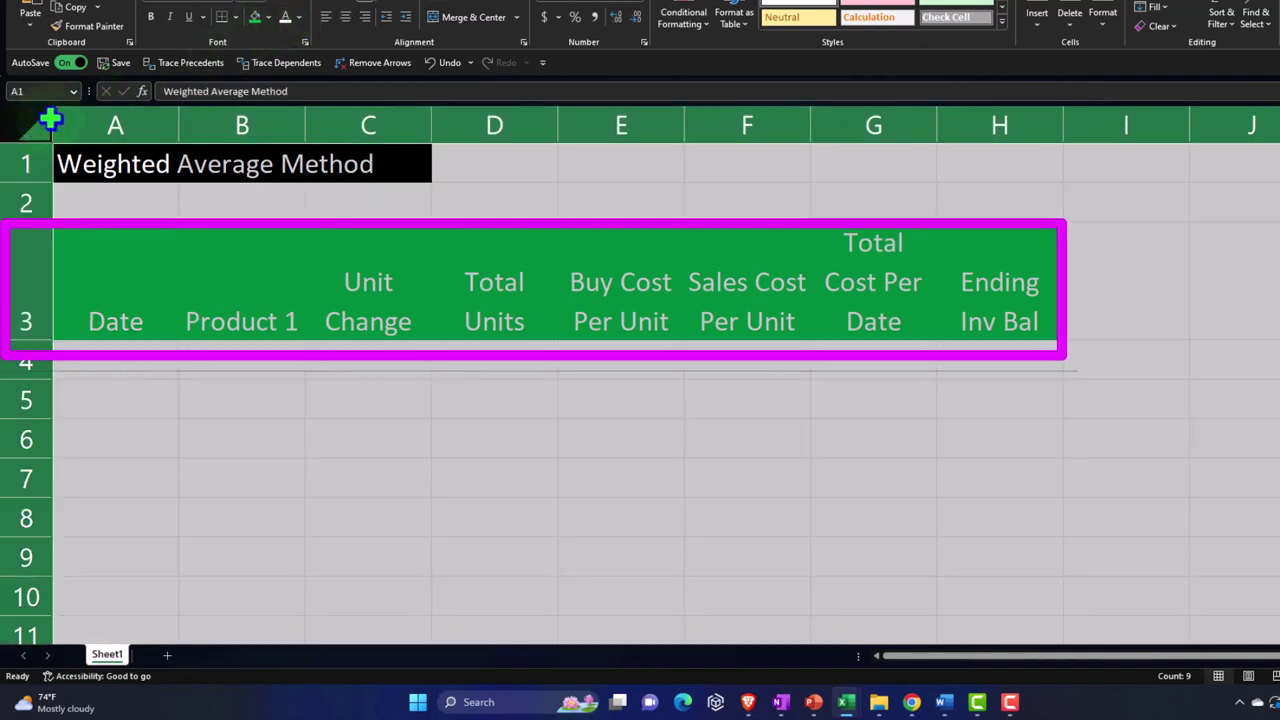
{"action": "left_click", "coordinate": [149, 14]}
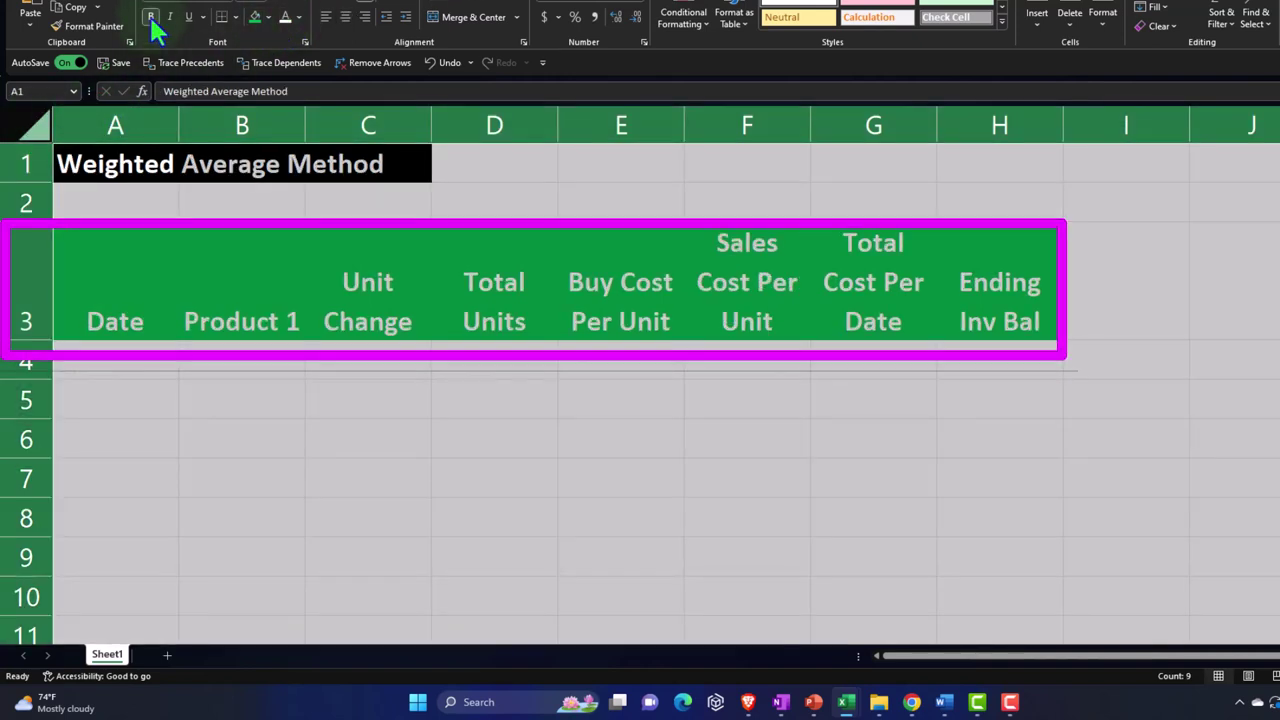
{"action": "left_click", "coordinate": [340, 250]}
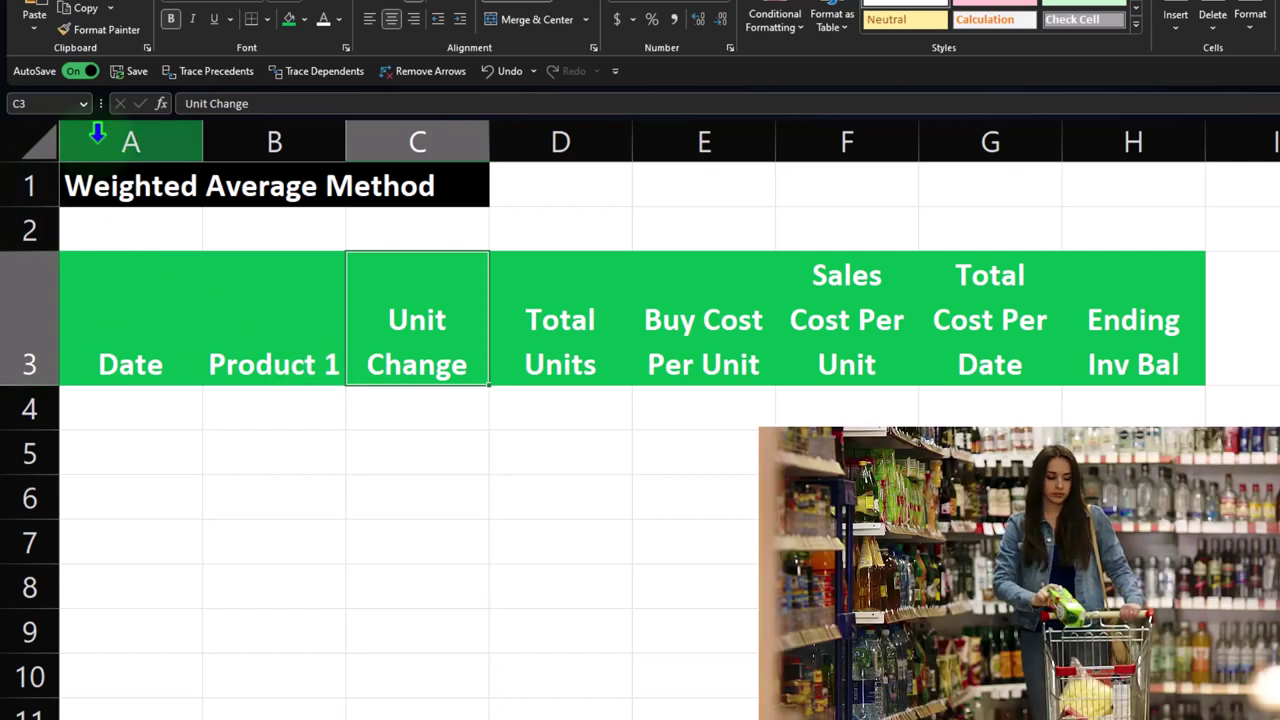
Step: Format column A as a date using the 3/14 month/day type
{"action": "left_click", "coordinate": [95, 132]}
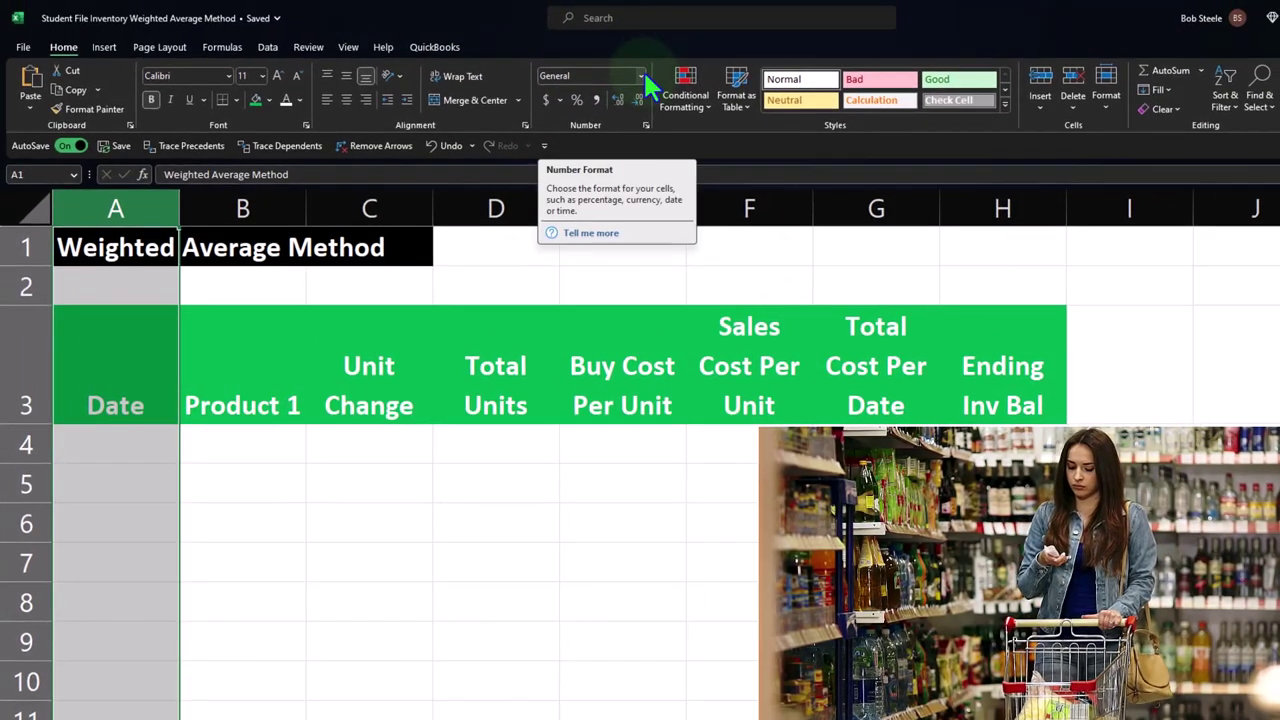
{"action": "left_click", "coordinate": [647, 68]}
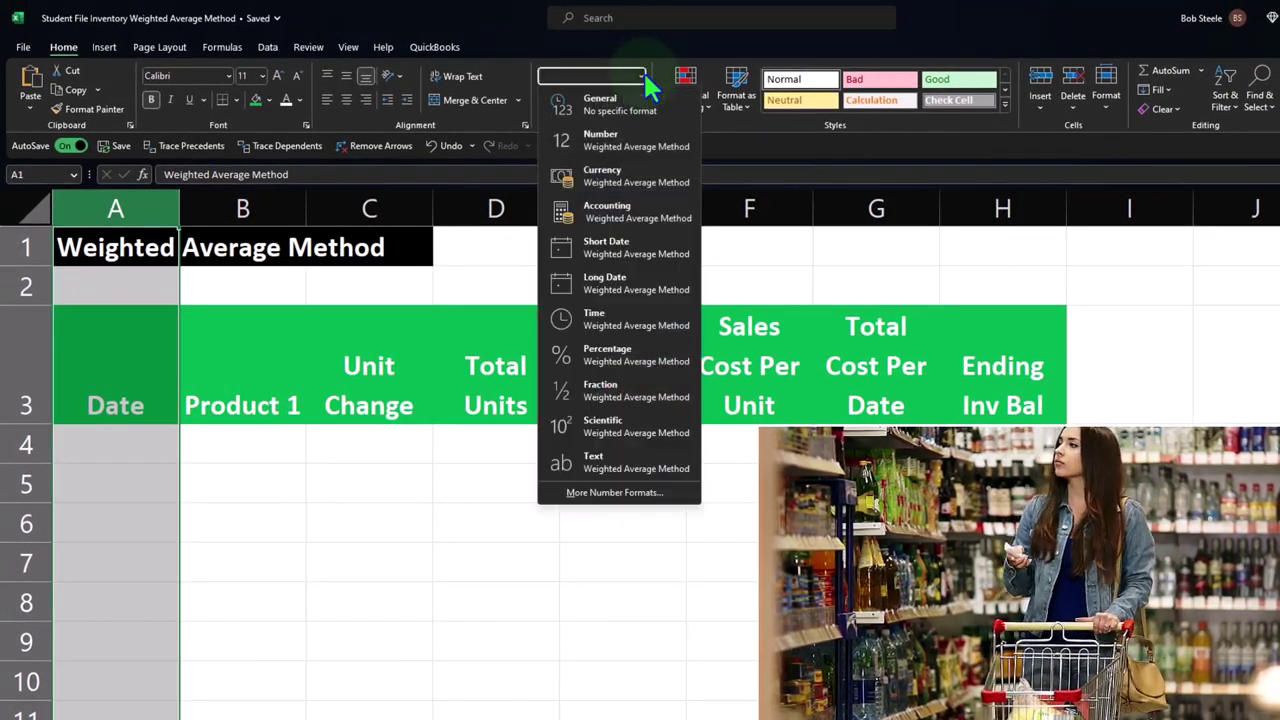
{"action": "left_click", "coordinate": [621, 253]}
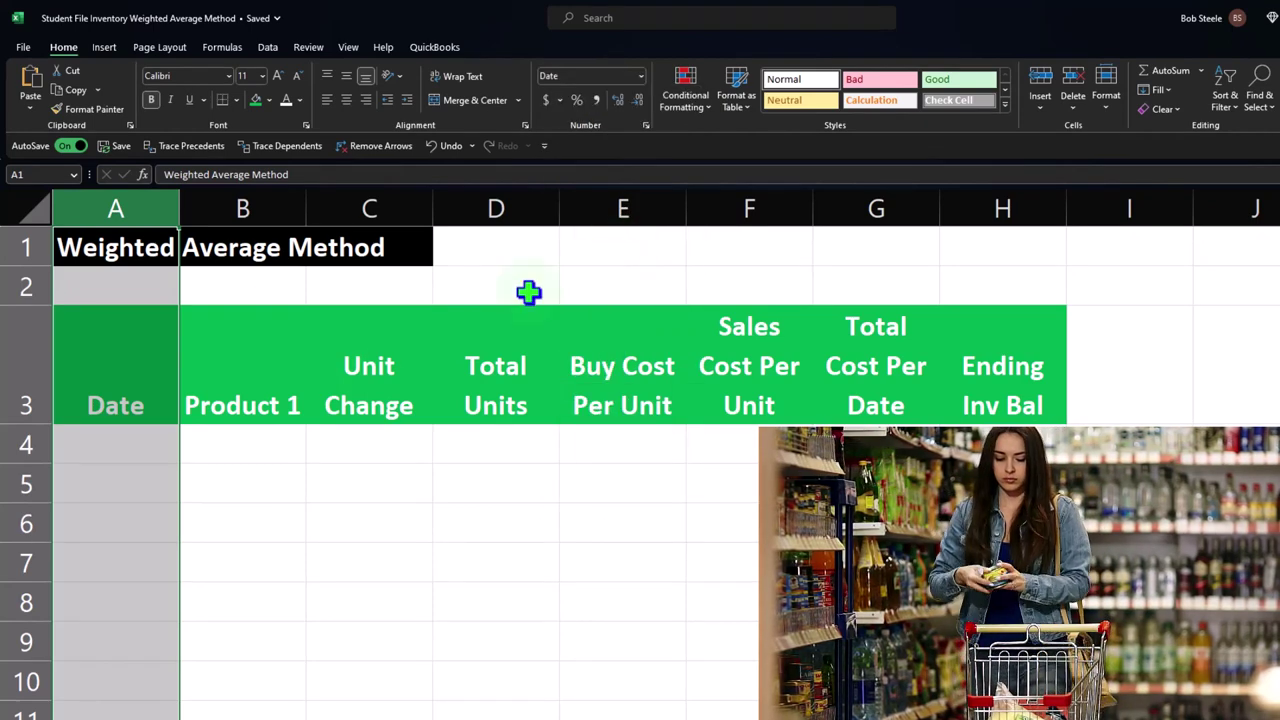
{"action": "right_click", "coordinate": [147, 473]}
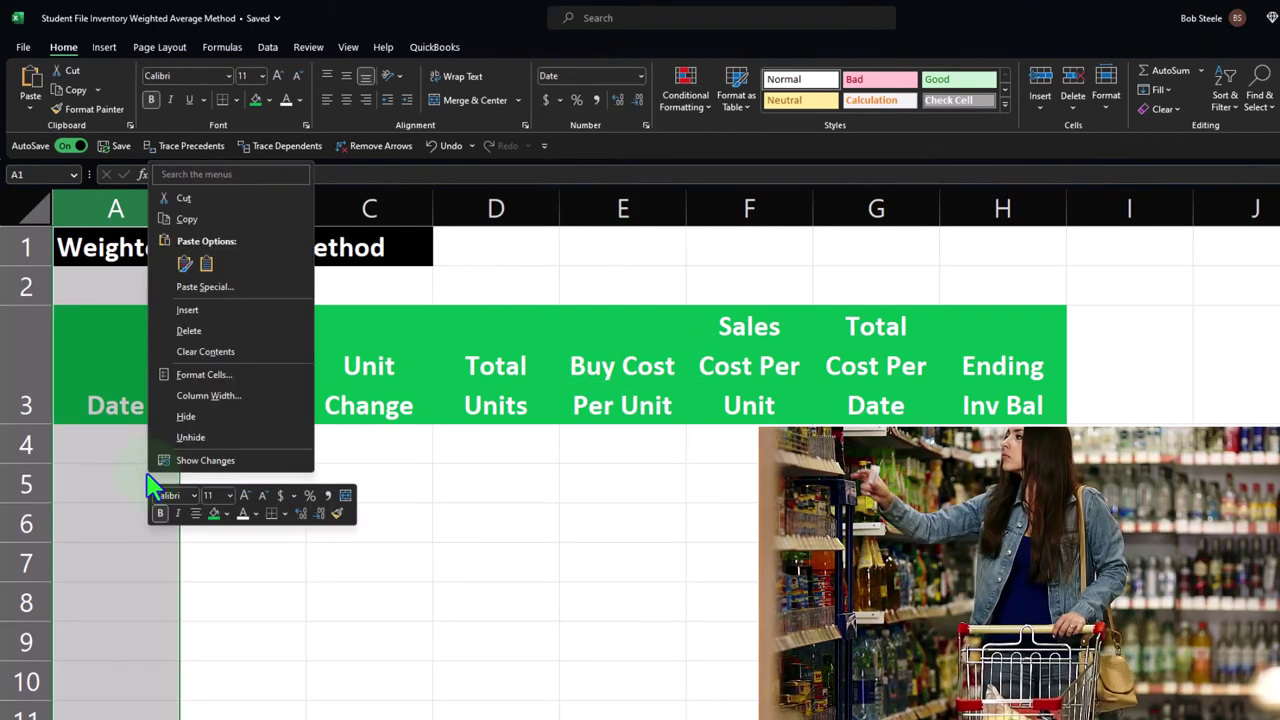
{"action": "left_click", "coordinate": [170, 378]}
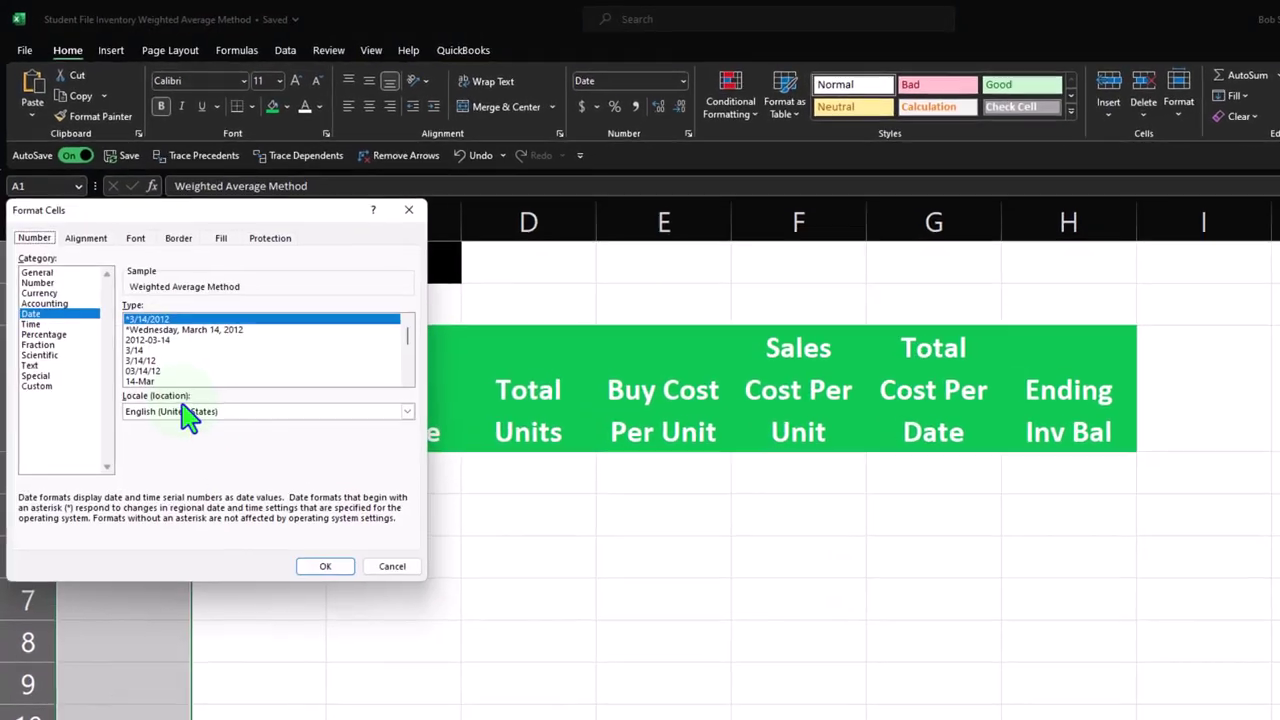
{"action": "left_click_drag", "start_coordinate": [194, 225], "coordinate": [650, 220]}
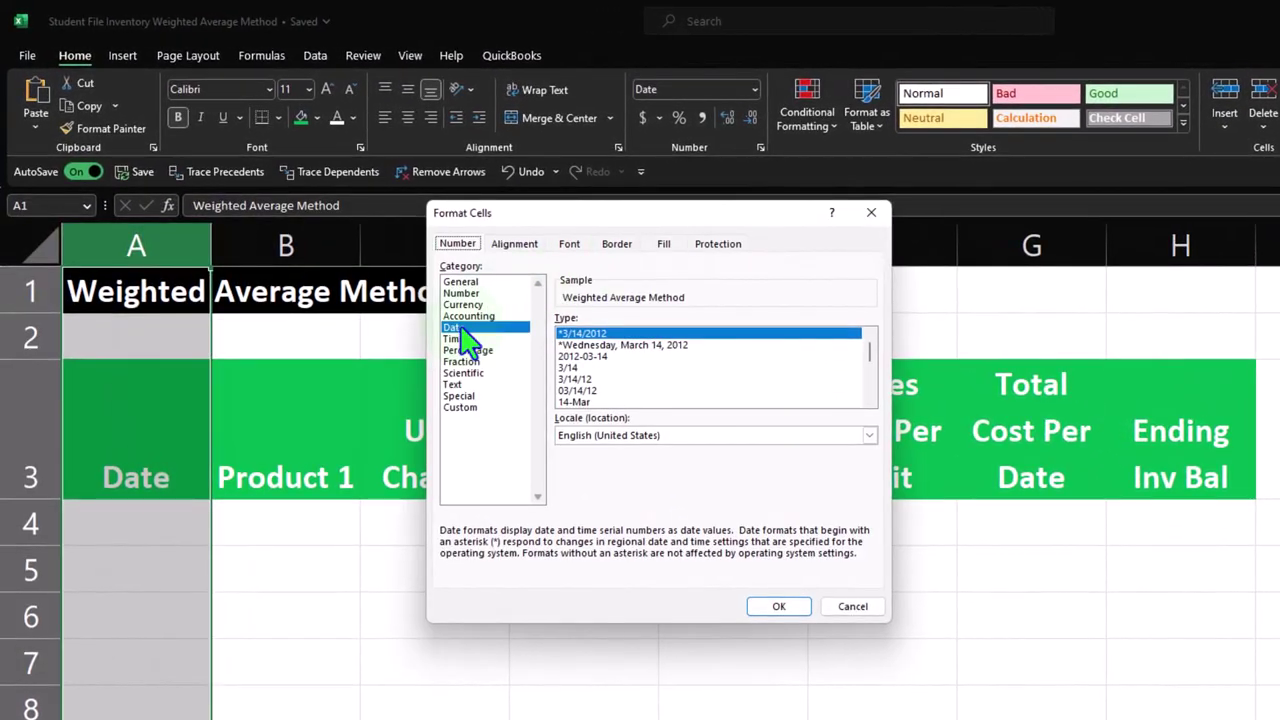
{"action": "left_click", "coordinate": [570, 368]}
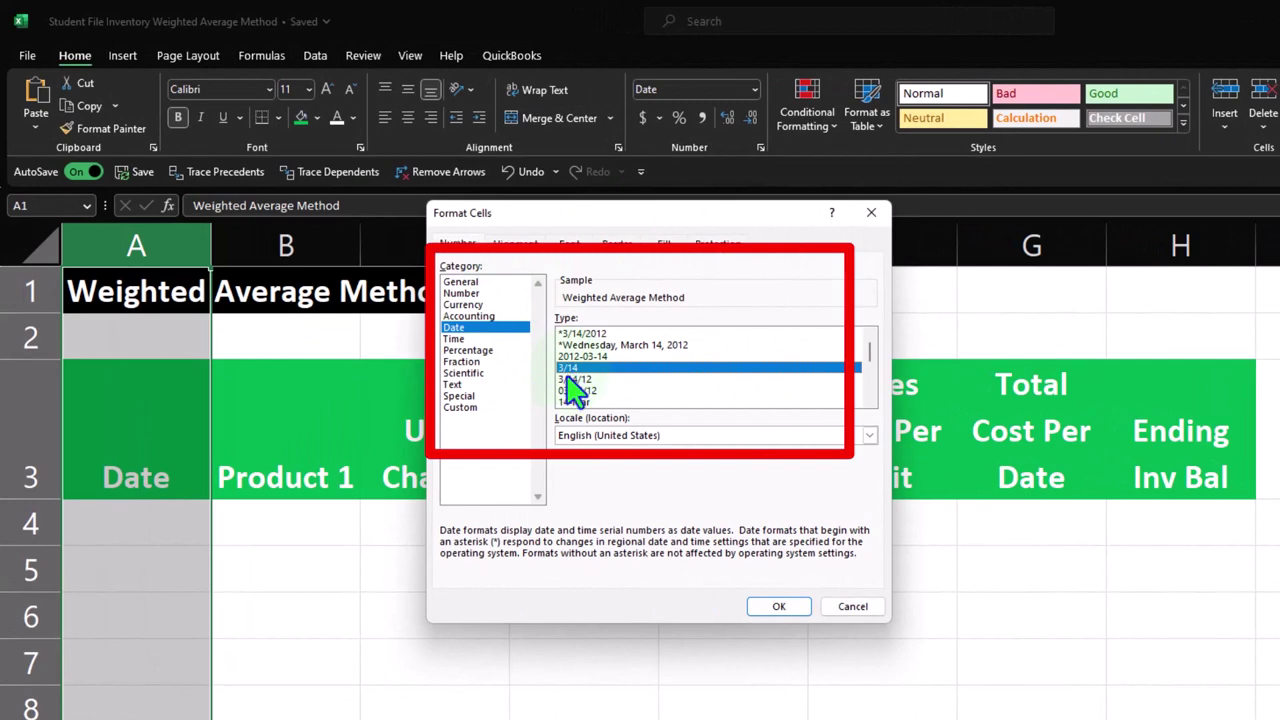
{"action": "left_click", "coordinate": [779, 607]}
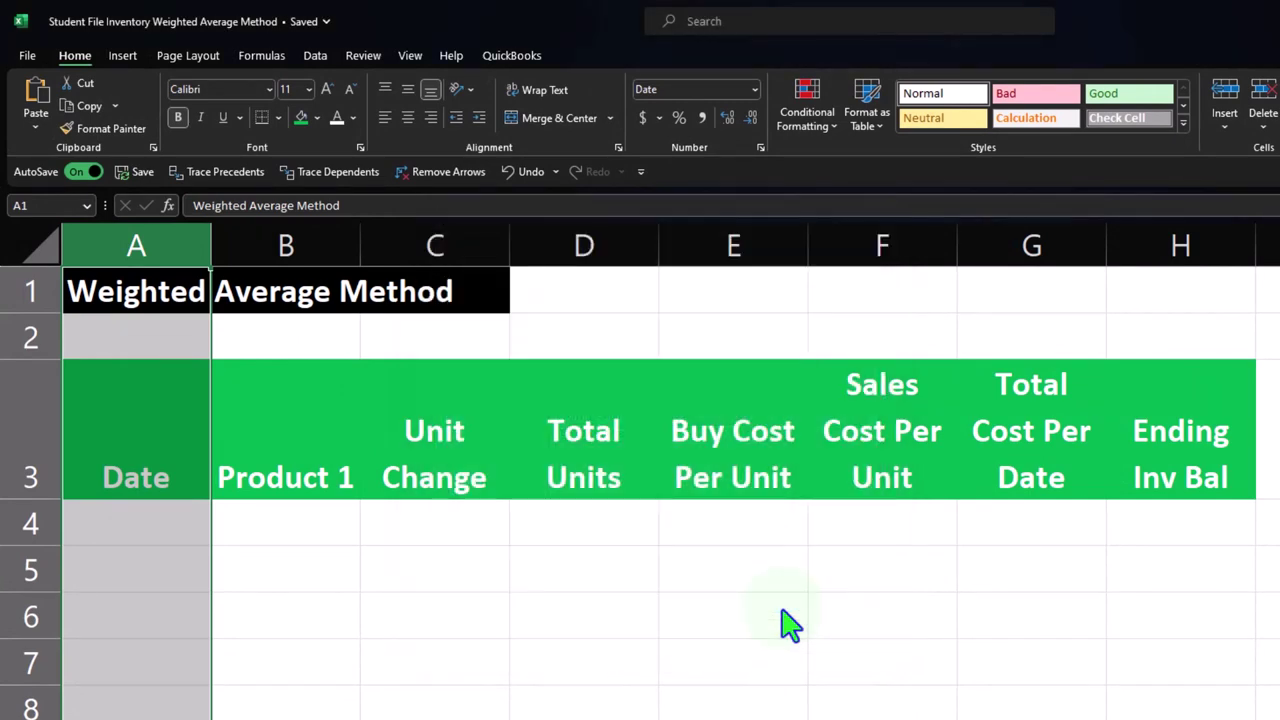
{"action": "left_click", "coordinate": [134, 523]}
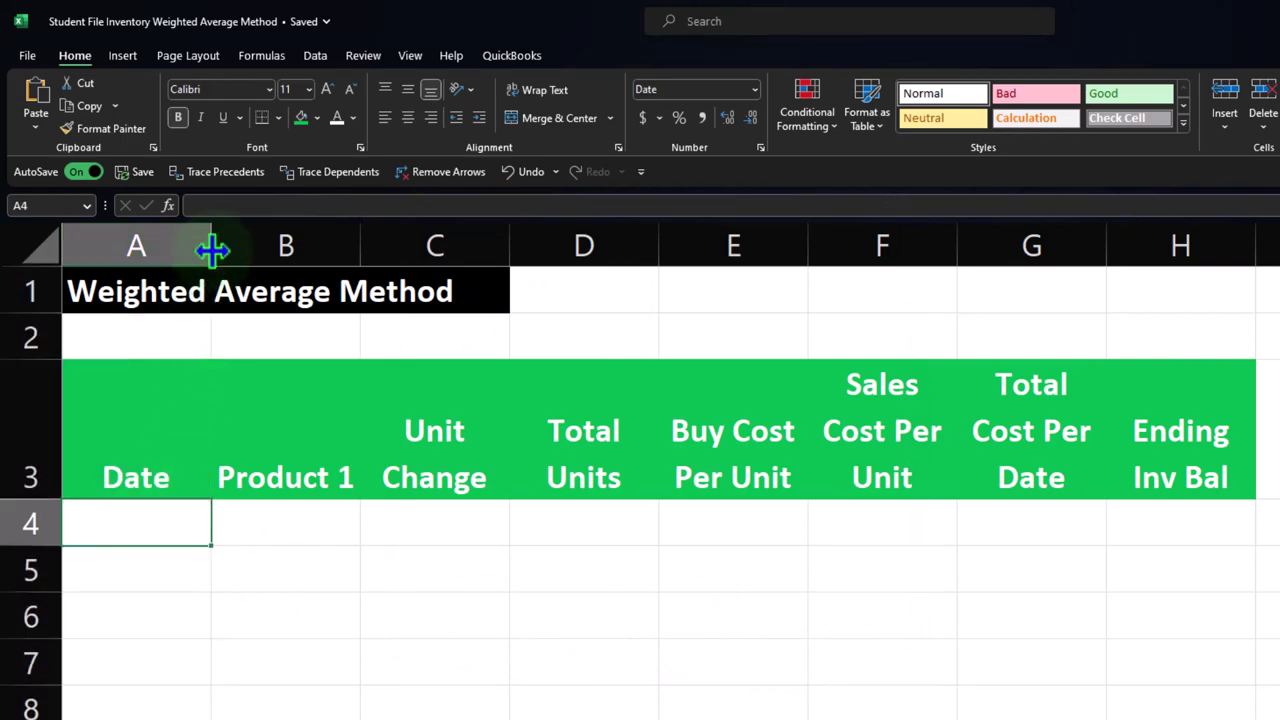
Step: Narrow columns A, C, D, E, F and G so they fit more tightly around their wrapped headers
{"action": "left_click_drag", "start_coordinate": [211, 250], "coordinate": [167, 258]}
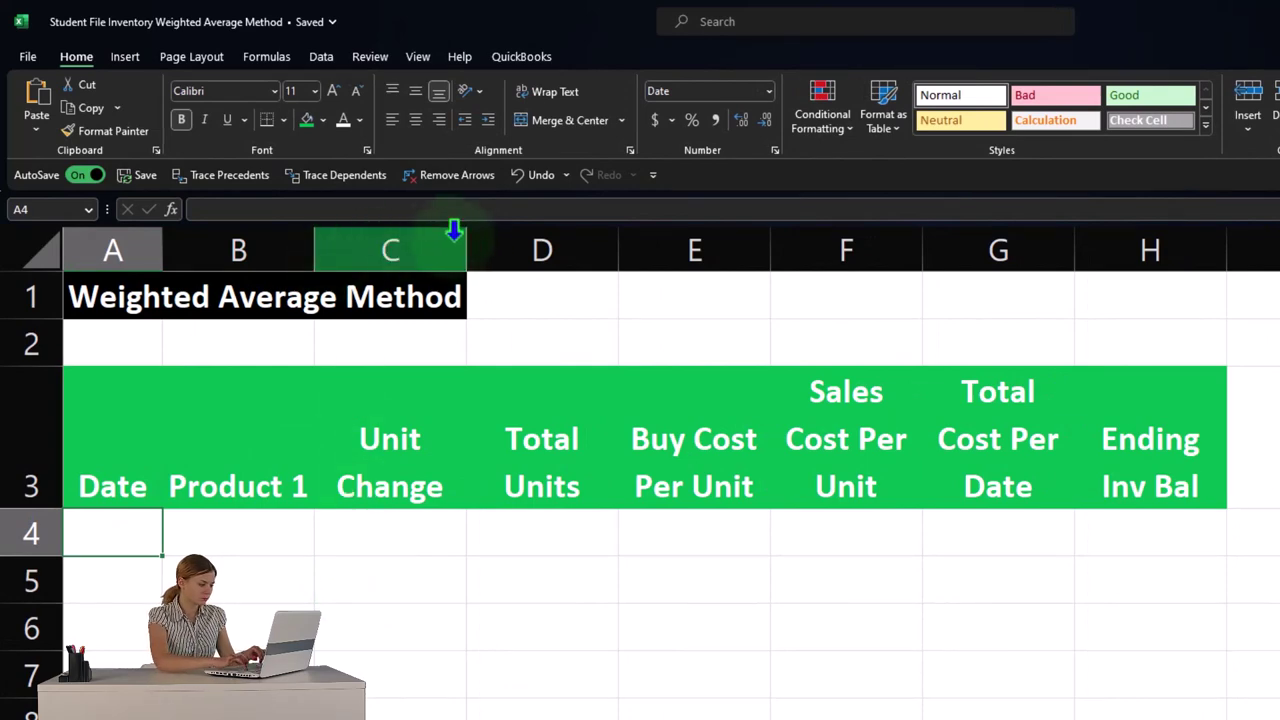
{"action": "left_click_drag", "start_coordinate": [465, 248], "coordinate": [445, 248]}
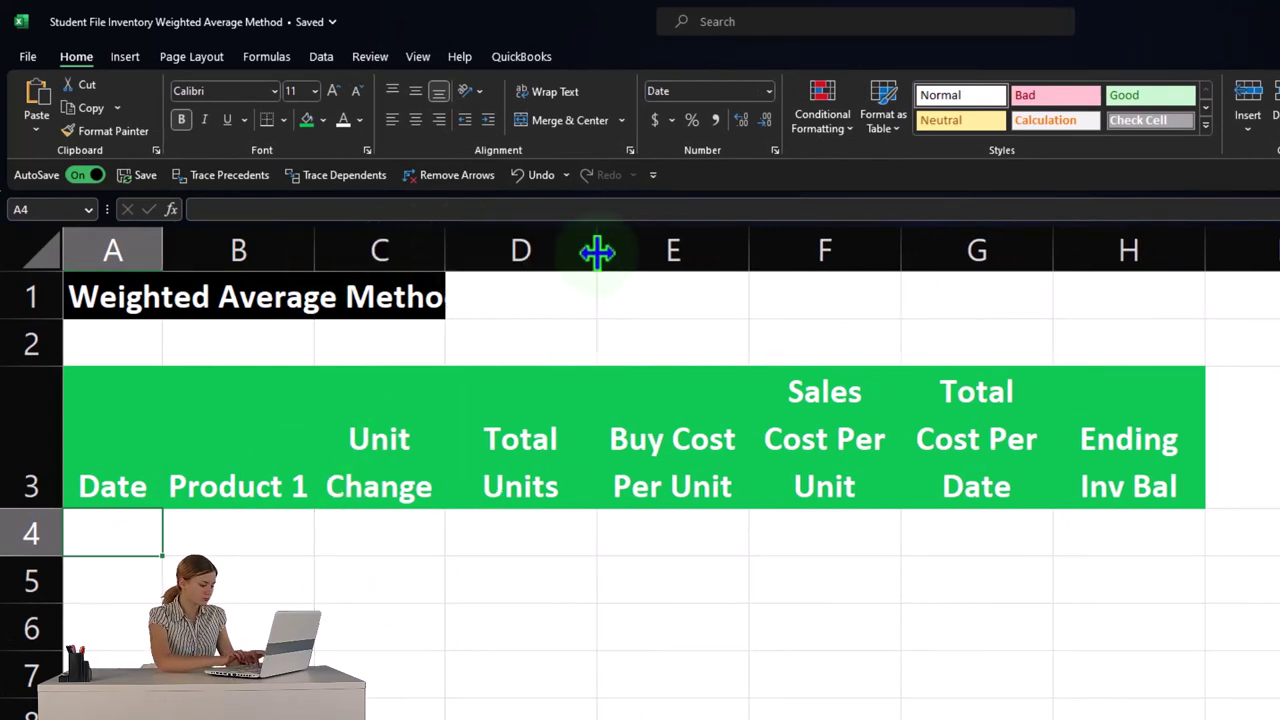
{"action": "left_click_drag", "start_coordinate": [597, 252], "coordinate": [558, 252]}
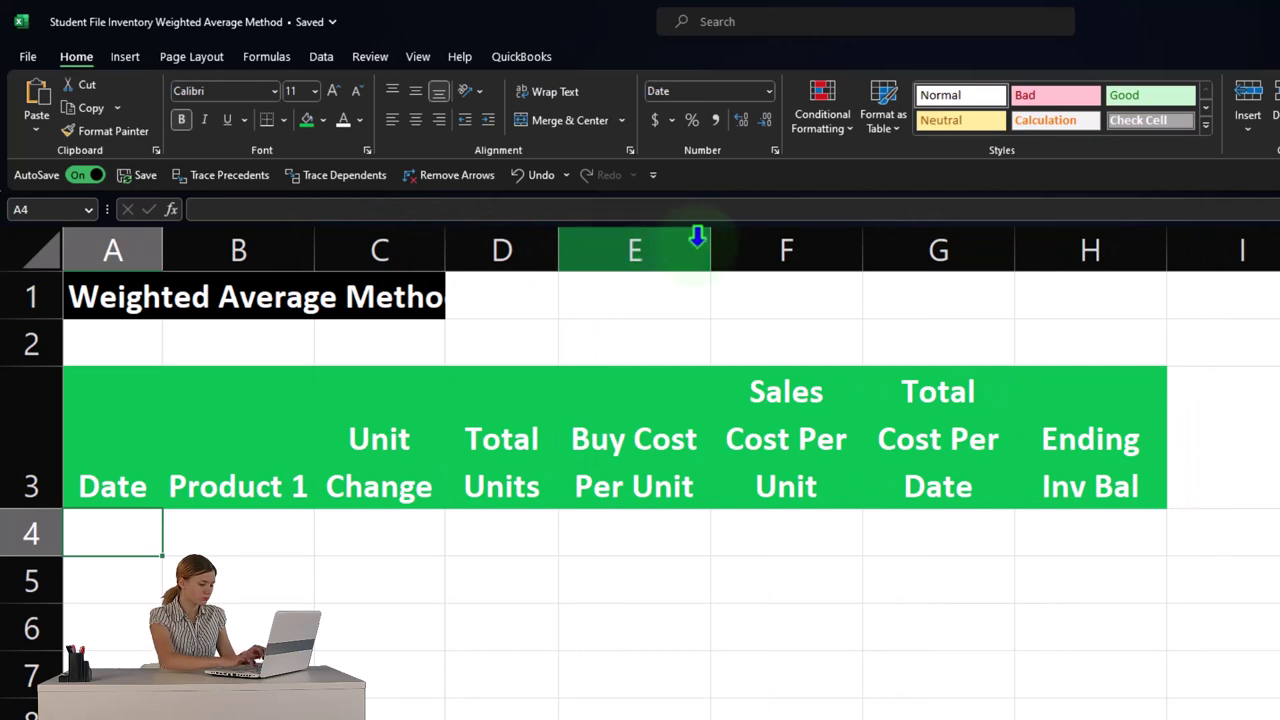
{"action": "mouse_move", "coordinate": [709, 246]}
{"action": "left_mouse_down"}
{"action": "mouse_move", "coordinate": [672, 253]}
{"action": "mouse_move", "coordinate": [687, 245]}
{"action": "left_mouse_up"}
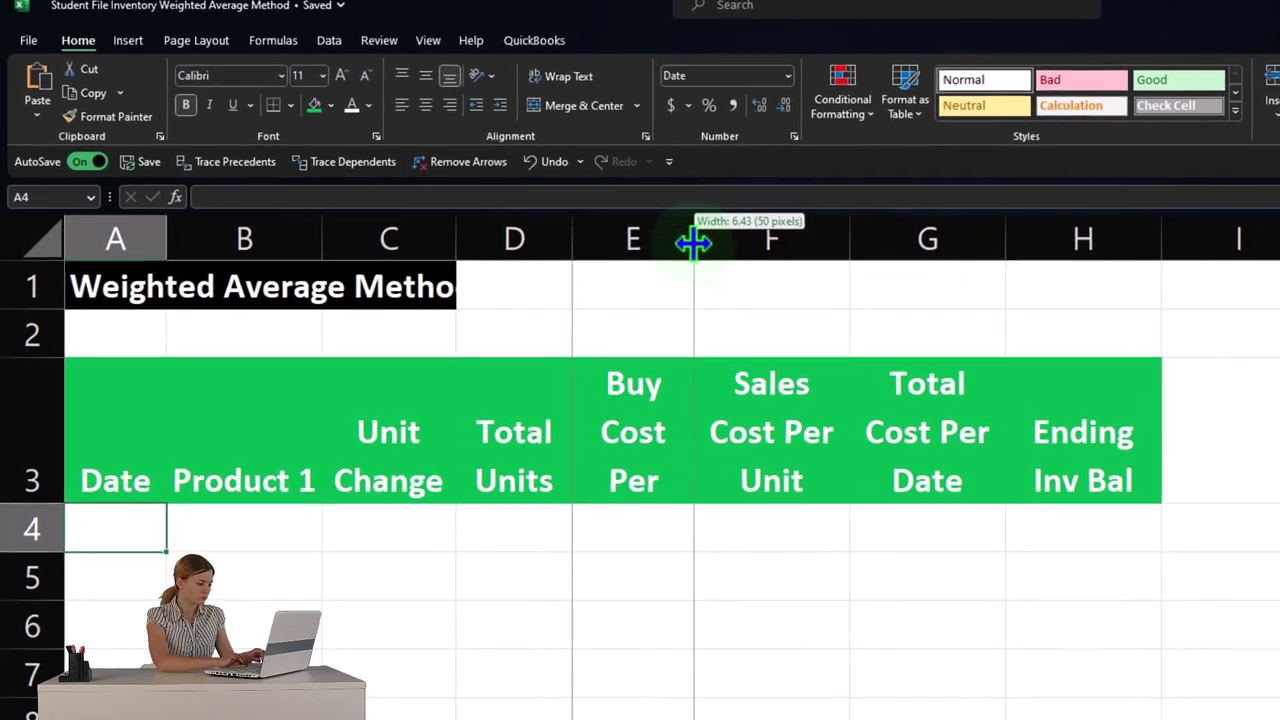
{"action": "mouse_move", "coordinate": [848, 245]}
{"action": "left_mouse_down"}
{"action": "mouse_move", "coordinate": [818, 250]}
{"action": "mouse_move", "coordinate": [828, 245]}
{"action": "left_mouse_up"}
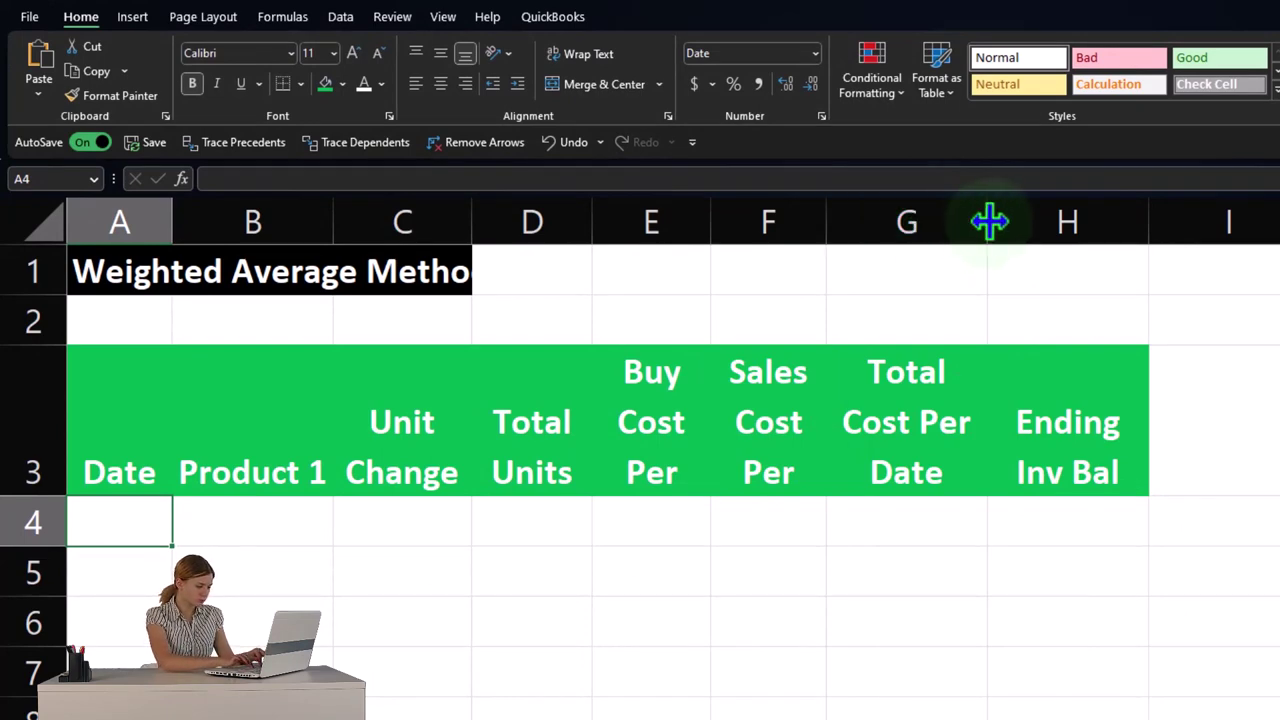
{"action": "left_click_drag", "start_coordinate": [989, 217], "coordinate": [966, 229]}
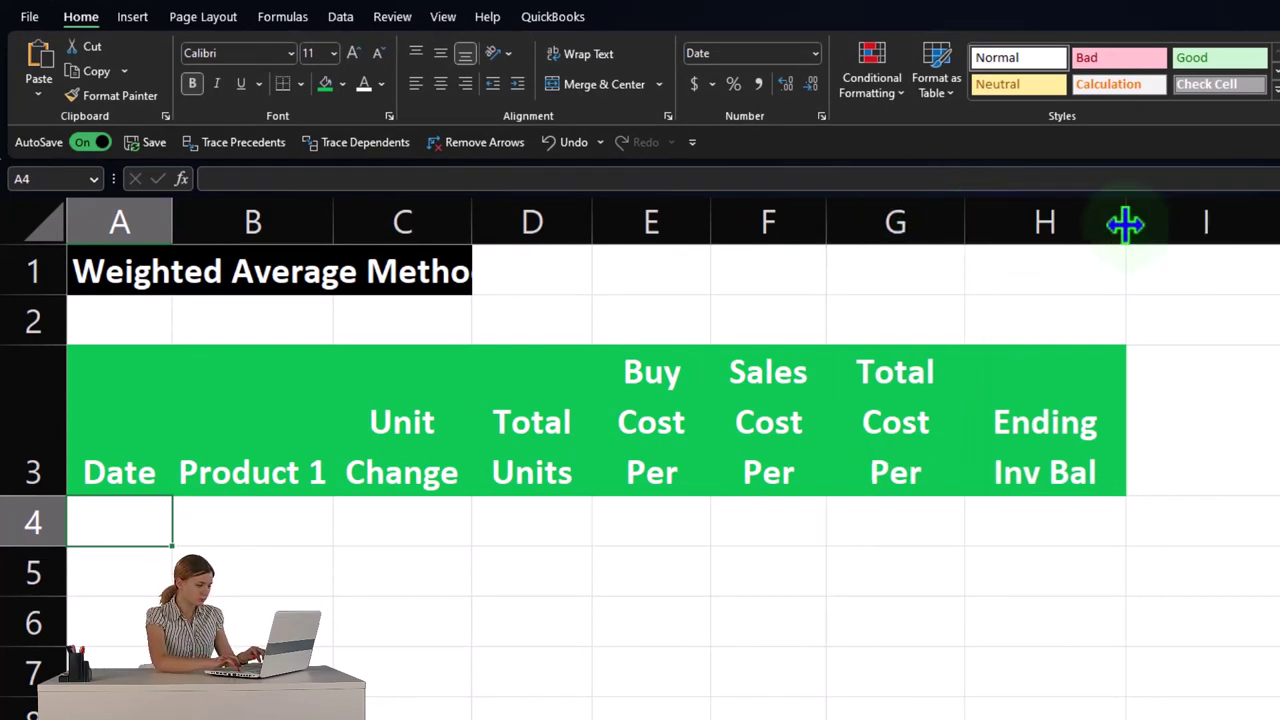
Step: Narrow column H around its header and start row 4 with the date 4/1 and the item Product 1
{"action": "left_click_drag", "start_coordinate": [1126, 222], "coordinate": [1083, 231]}
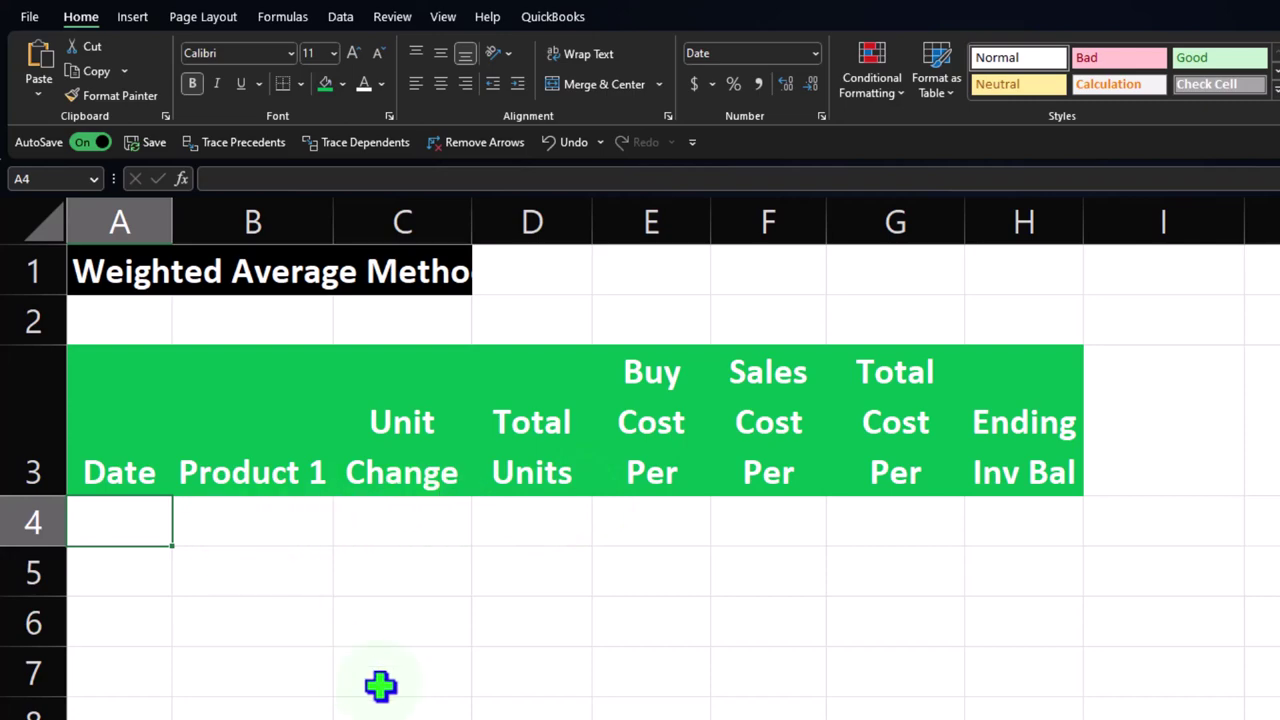
{"action": "type", "text": "4/1"}
{"action": "key", "text": "Return"}
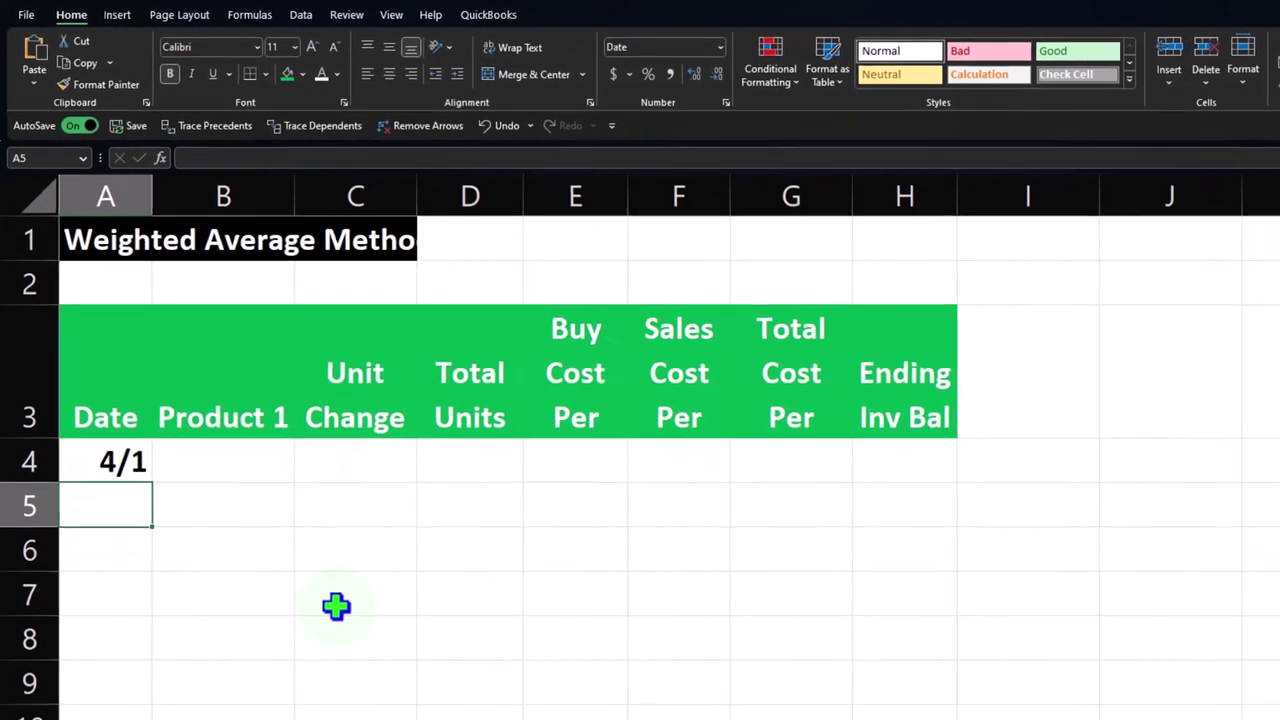
{"action": "key", "text": "Up"}
{"action": "key", "text": "Right"}
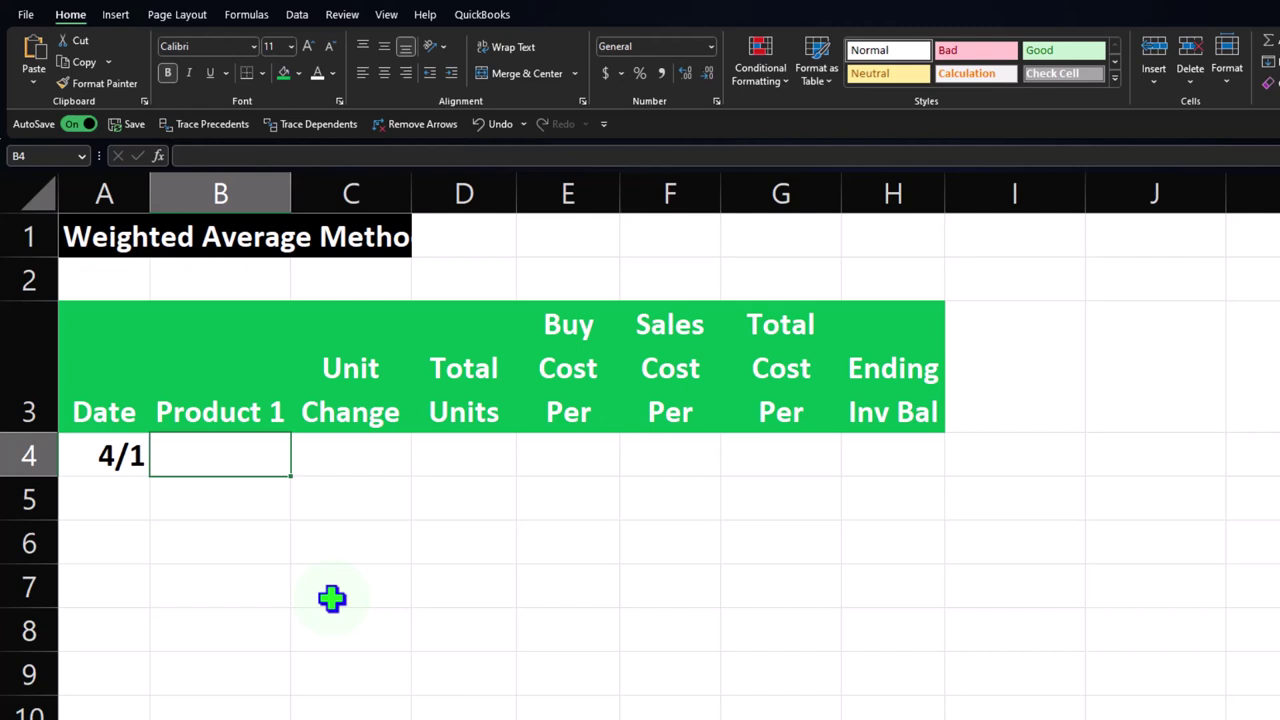
{"action": "type", "text": "Pro"}
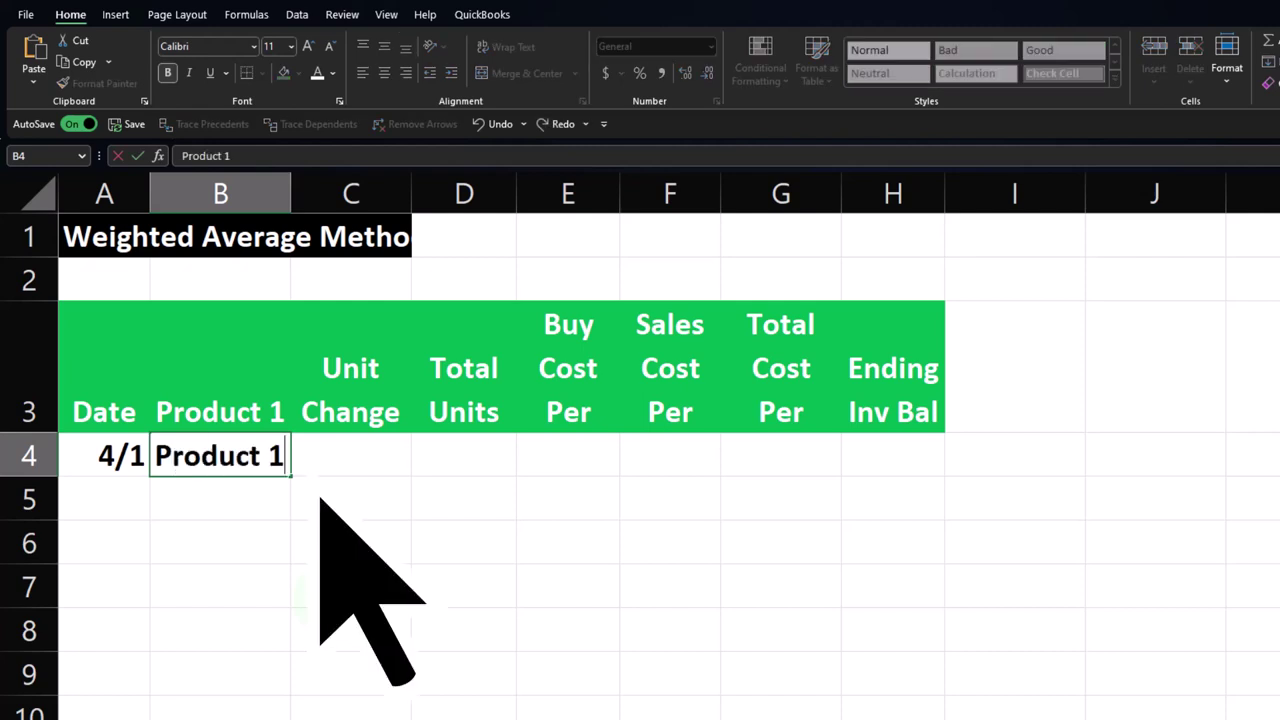
{"action": "type", "text": "duct 1"}
{"action": "key", "text": "Tab"}
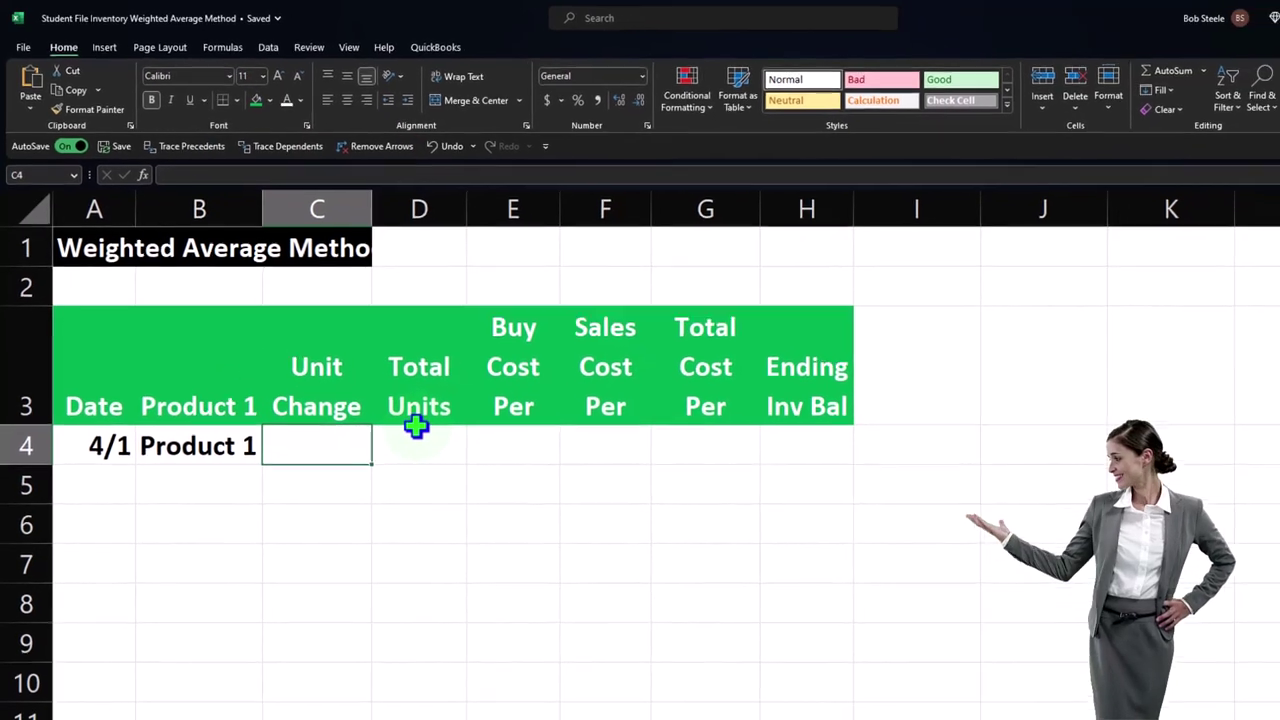
Step: Enter a unit change of 2 in C4 and set total units in D4 with the formula =C4
{"action": "type", "text": "2"}
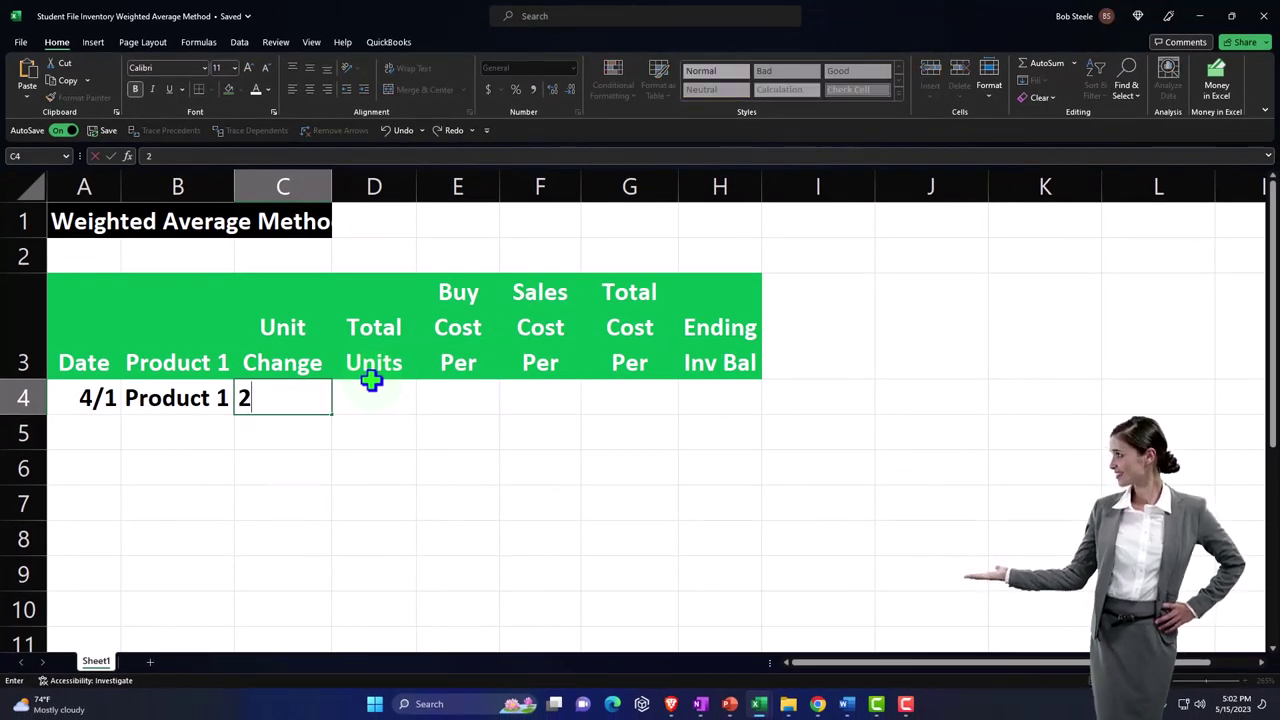
{"action": "key", "text": "Tab"}
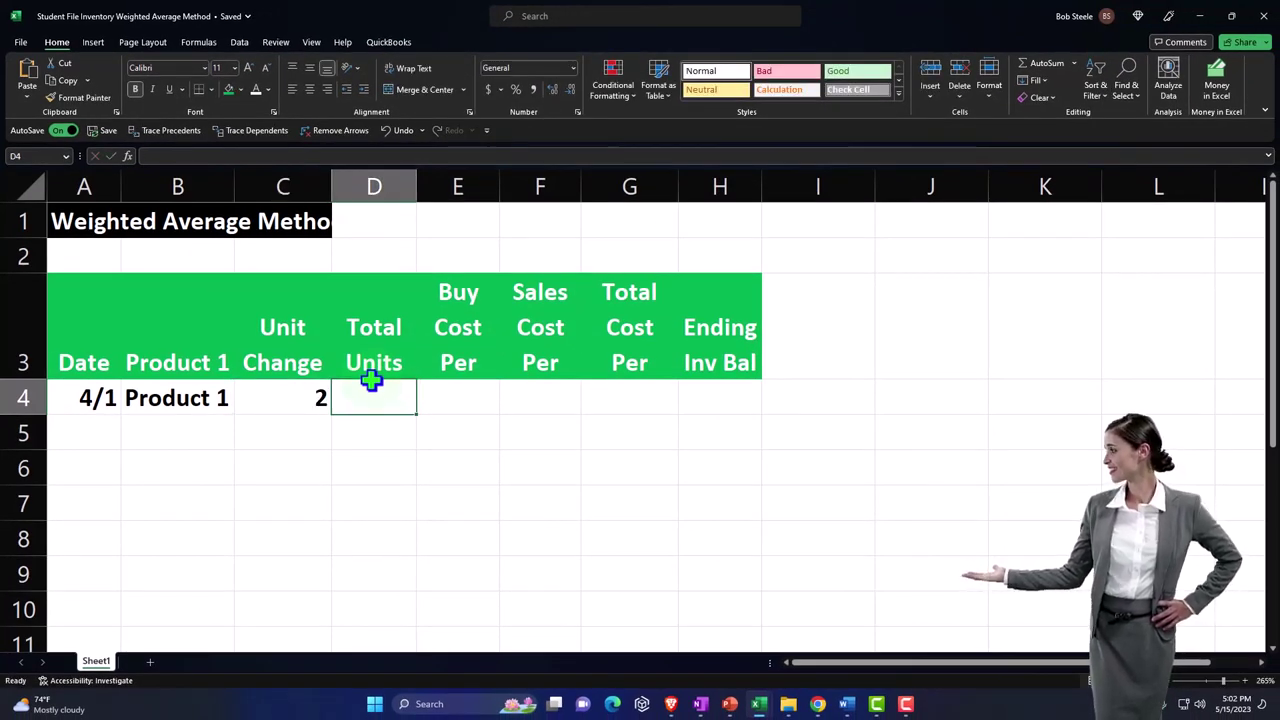
{"action": "type", "text": "="}
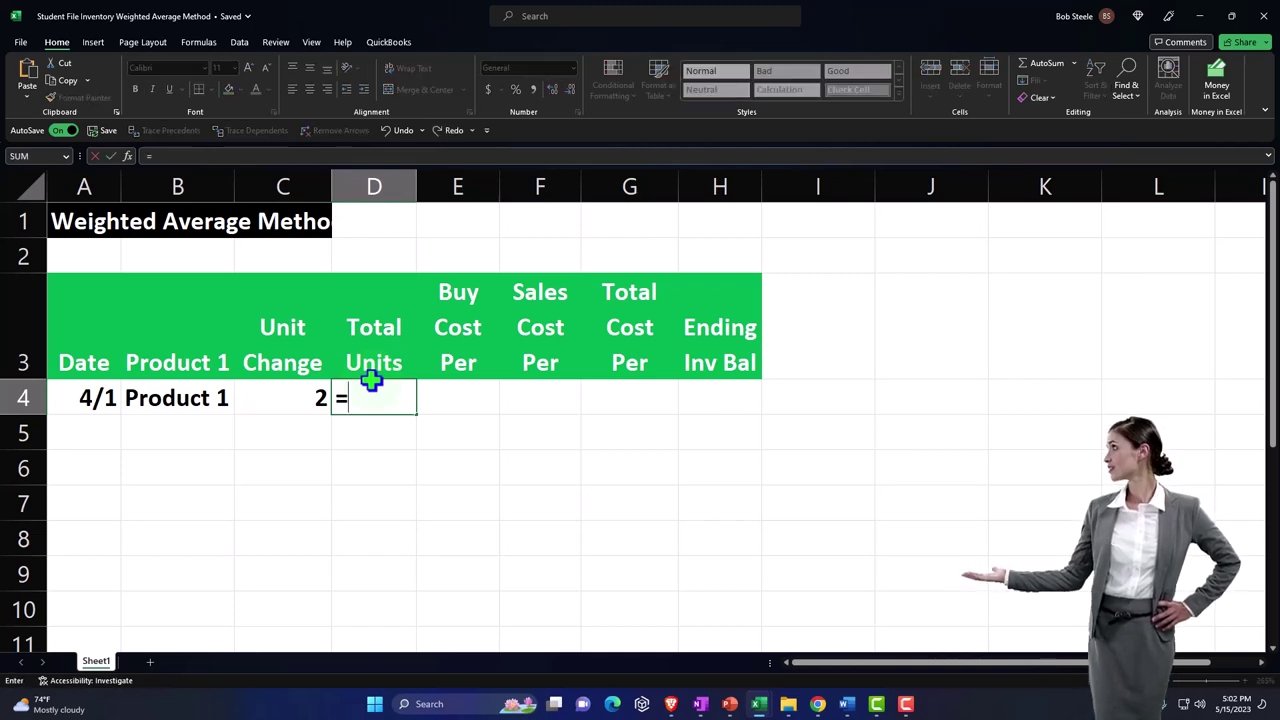
{"action": "key", "text": "Left"}
{"action": "key", "text": "Return"}
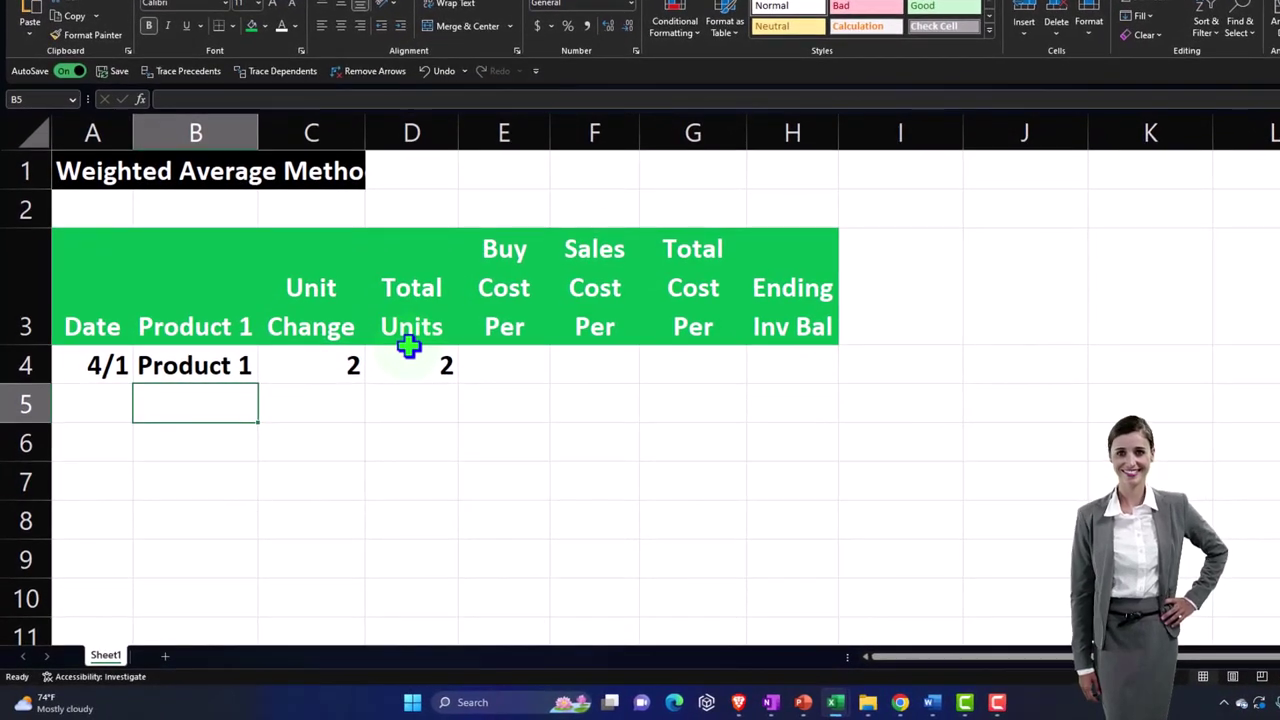
{"action": "key", "text": "Right"}
{"action": "left_click", "coordinate": [408, 350]}
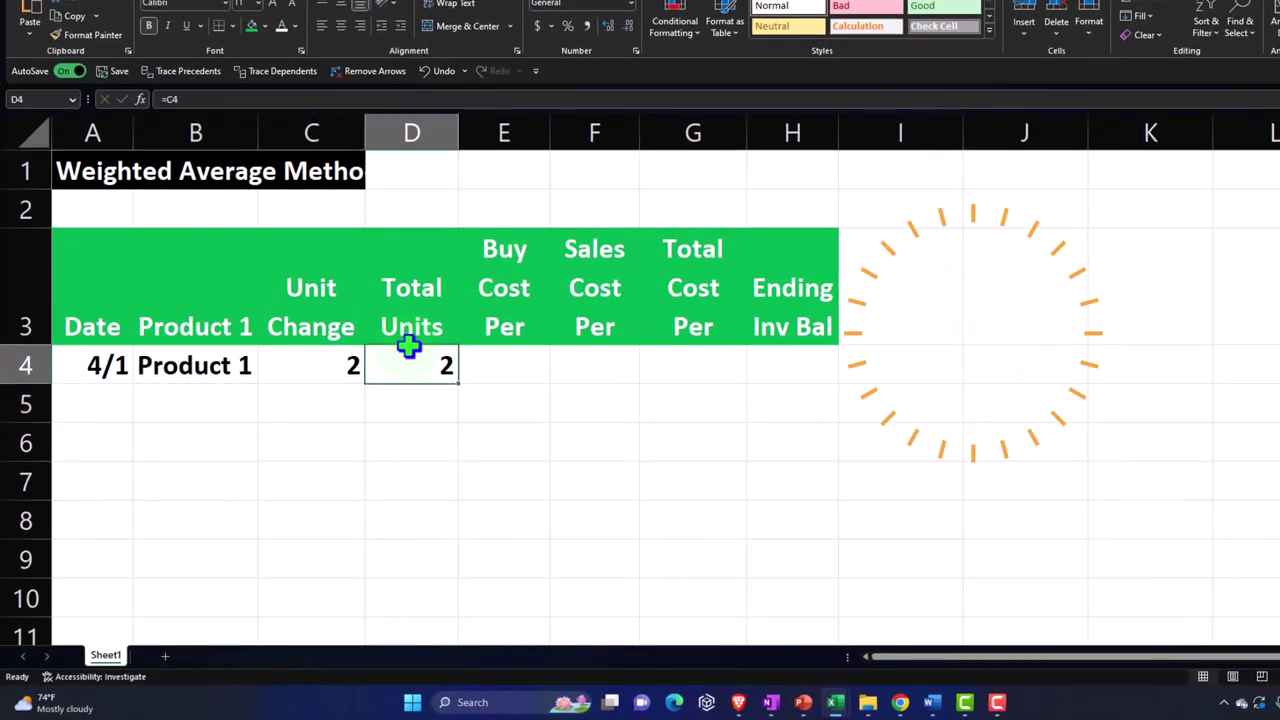
Step: Try a running total of units in D5 with +C4+D4 and with =C5+D4, and clear the cell
{"action": "left_click", "coordinate": [412, 400]}
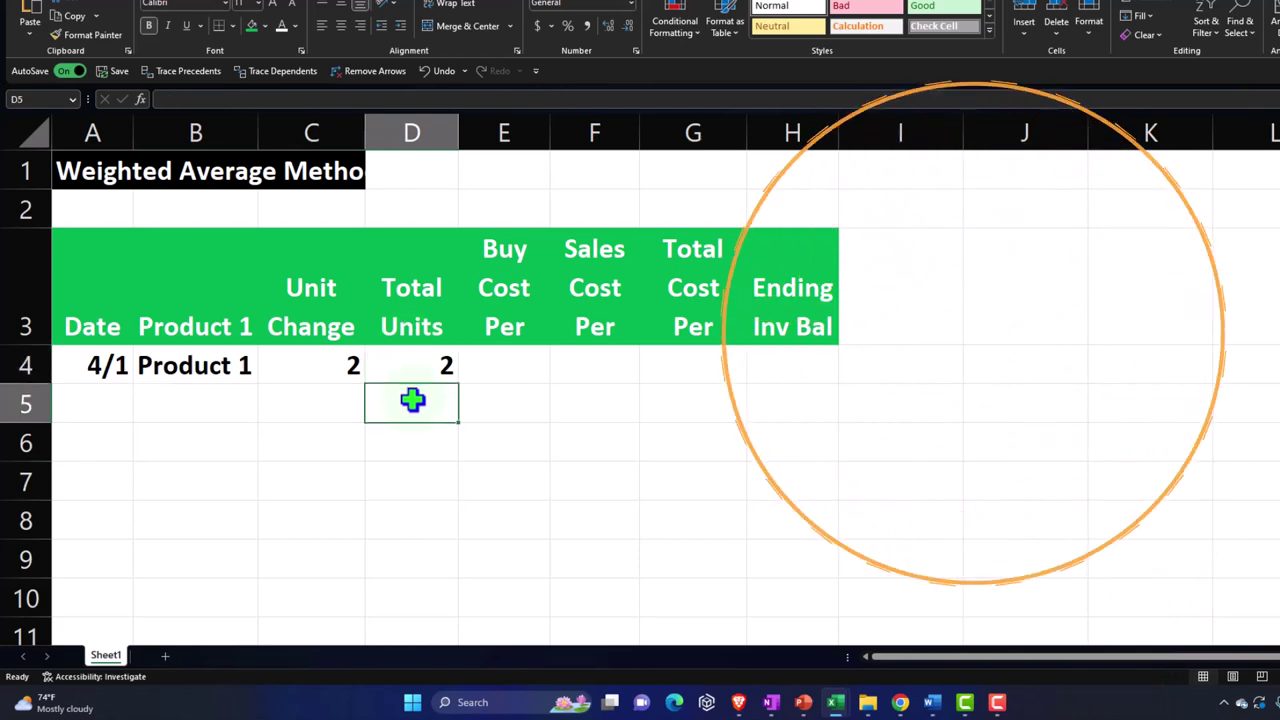
{"action": "type", "text": "+C4+D4"}
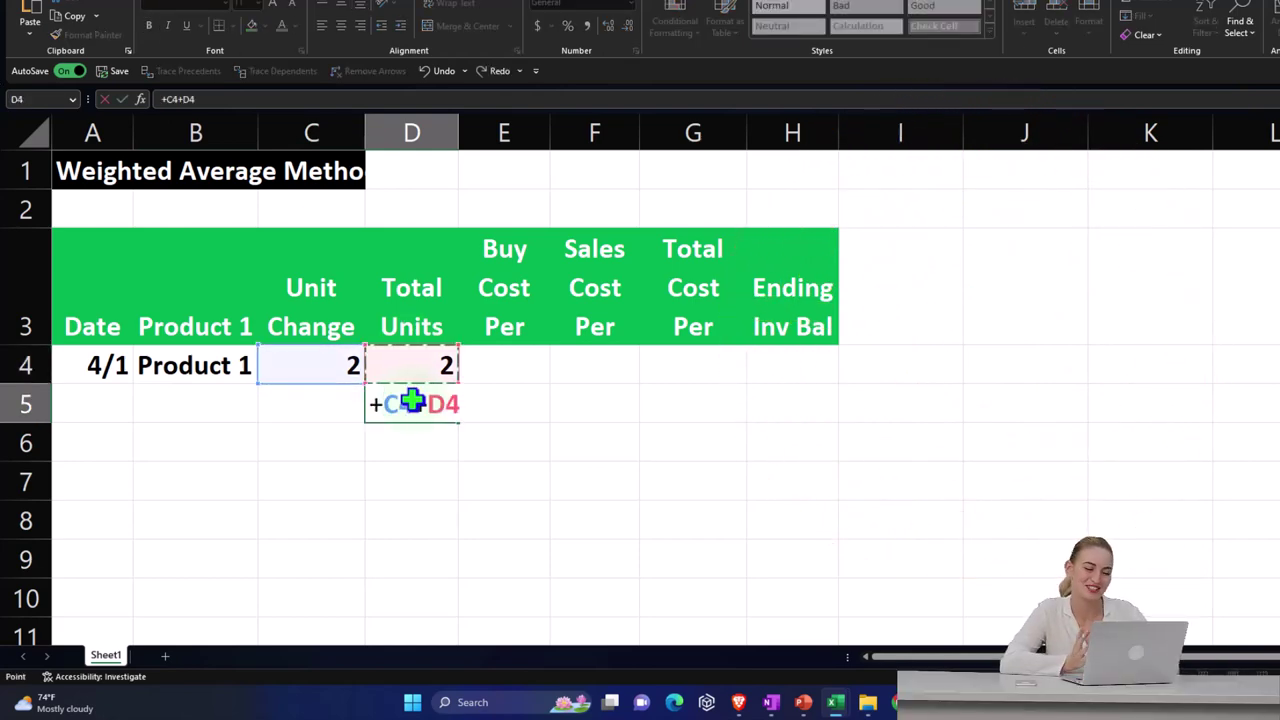
{"action": "key", "text": "Return"}
{"action": "left_click", "coordinate": [412, 400]}
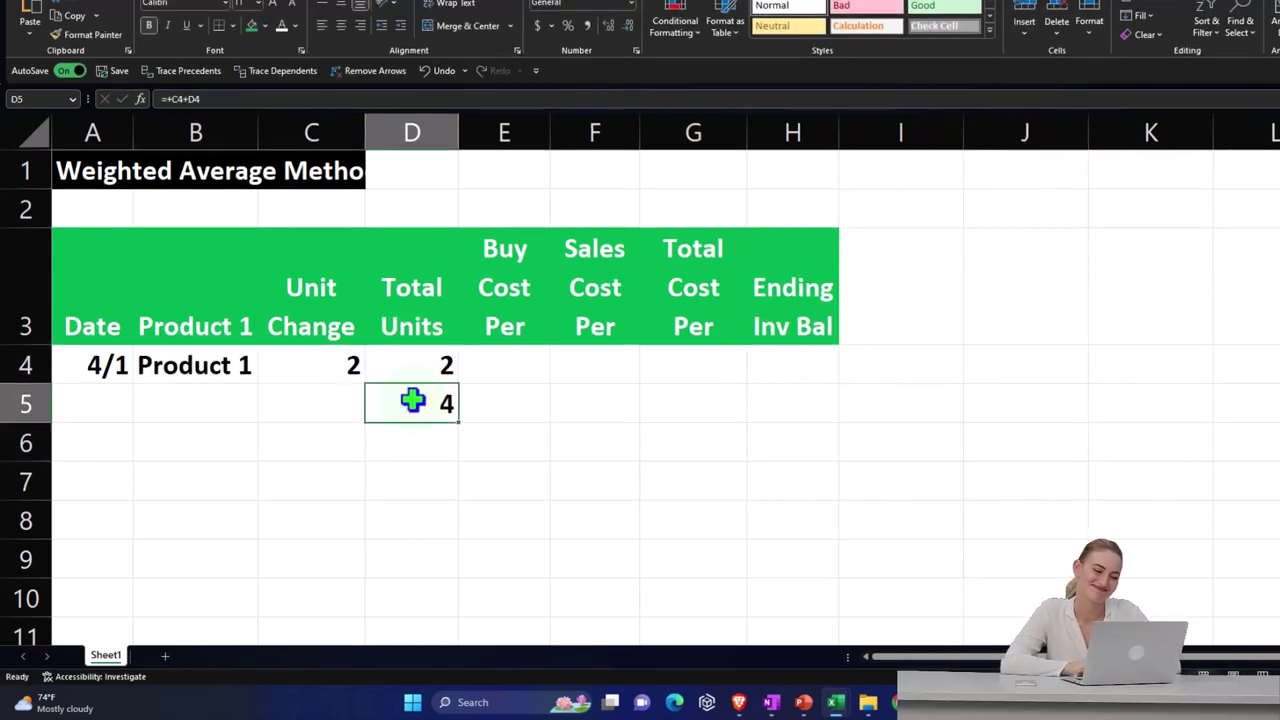
{"action": "type", "text": "="}
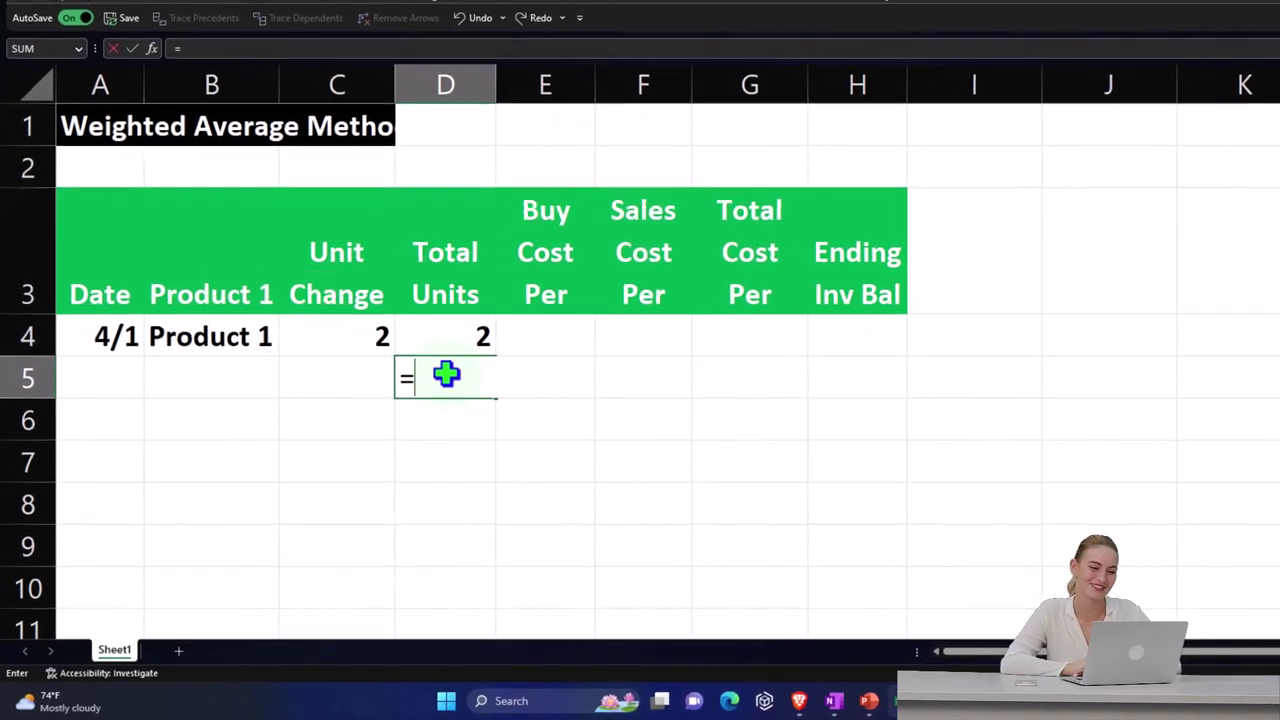
{"action": "key", "text": "Left"}
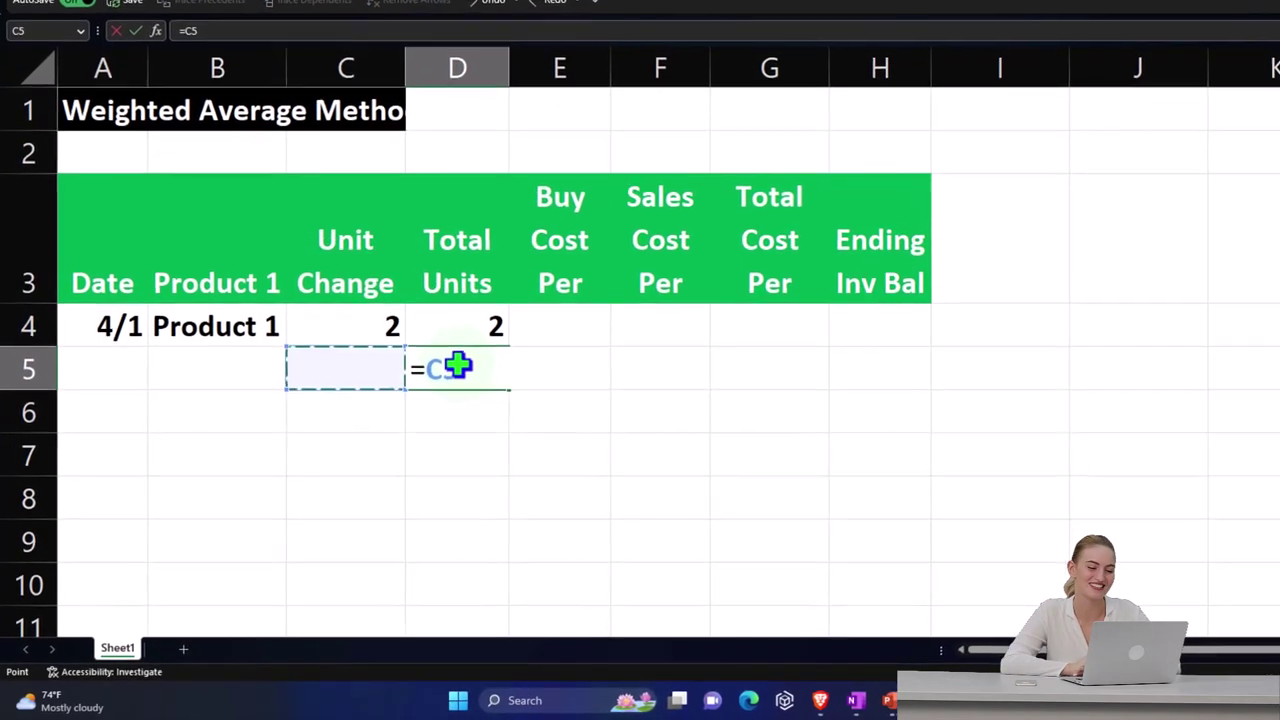
{"action": "type", "text": "+"}
{"action": "key", "text": "Up"}
{"action": "key", "text": "Return"}
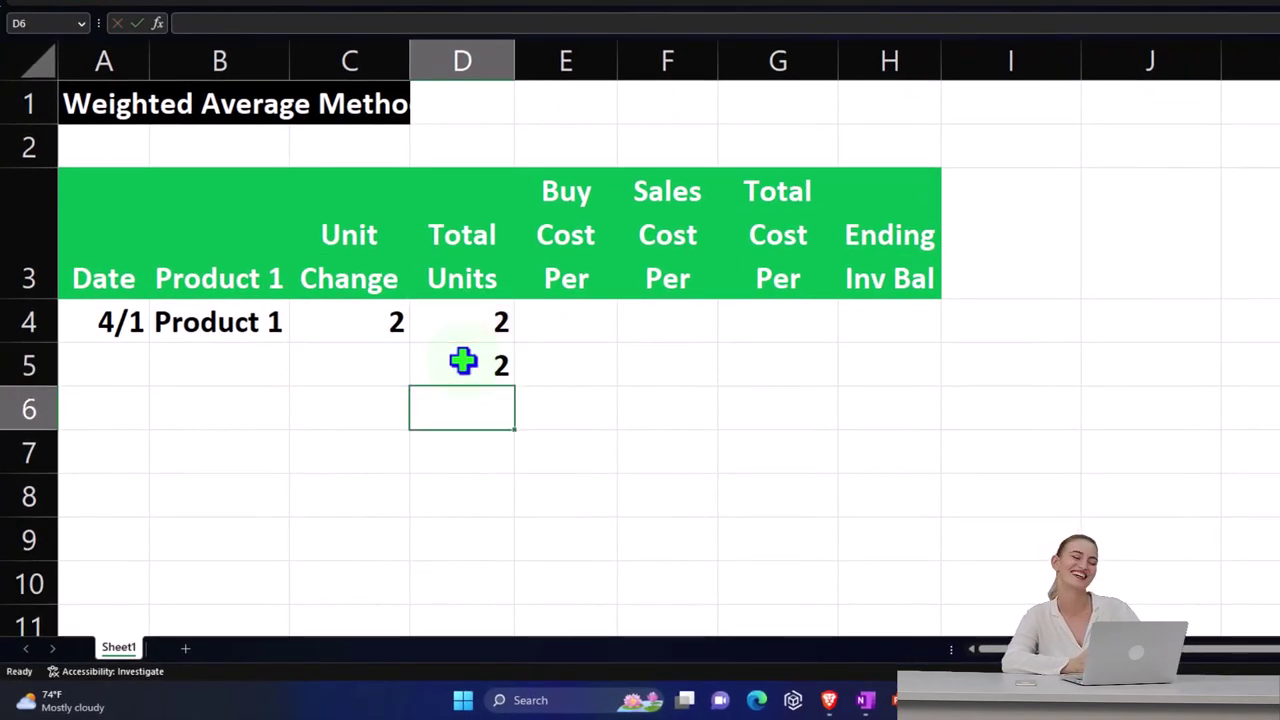
{"action": "left_click", "coordinate": [463, 362]}
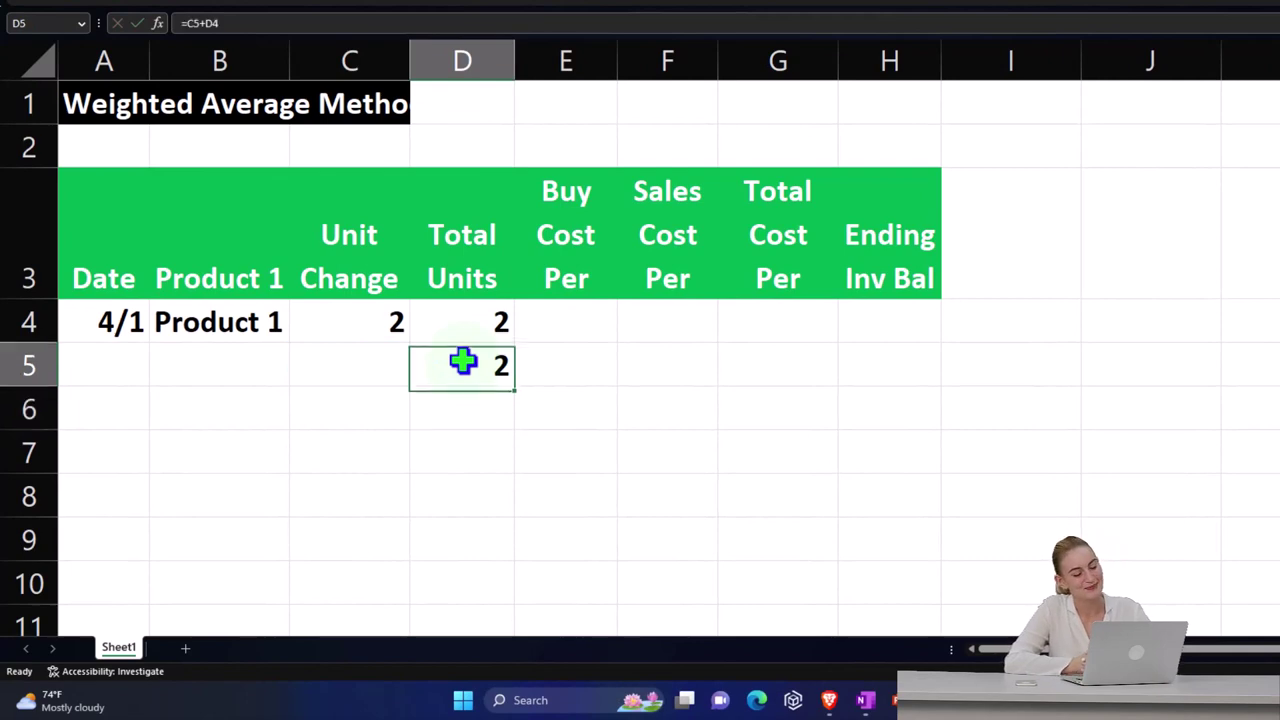
Step: Enter a buy cost per unit of 20 in cell E4
{"action": "key", "text": "Up"}
{"action": "key", "text": "Right"}
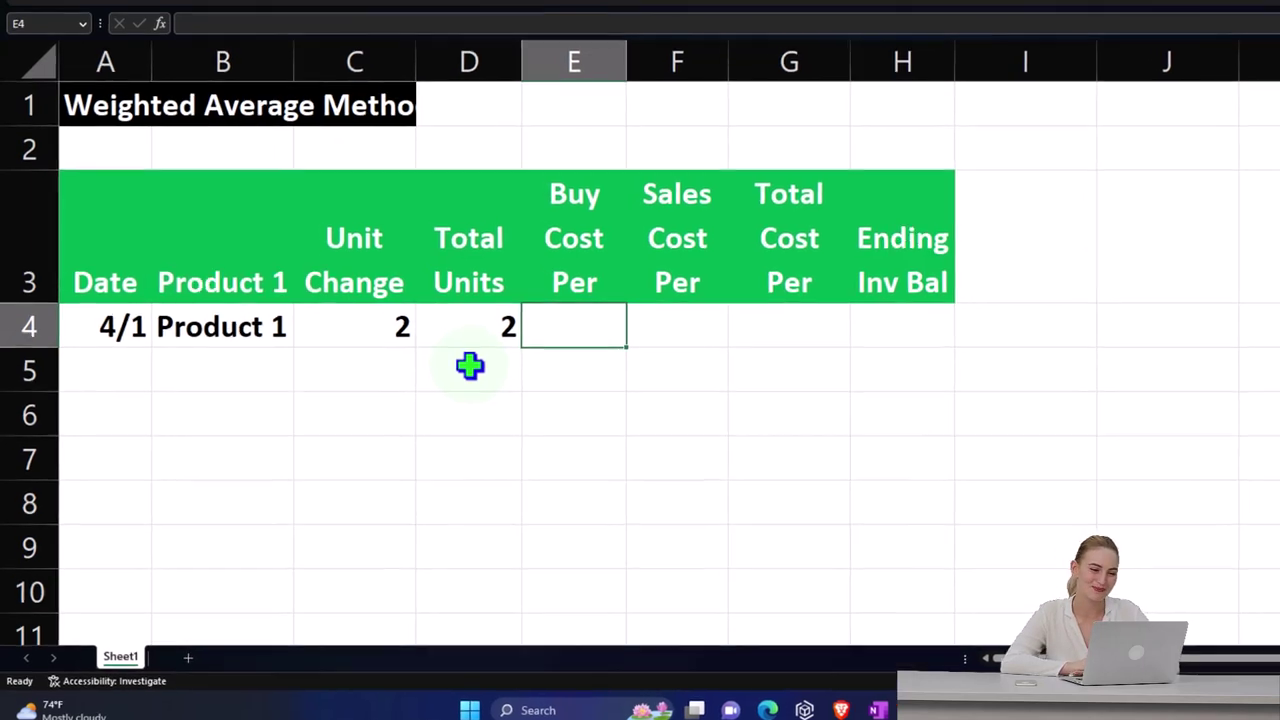
{"action": "type", "text": "20"}
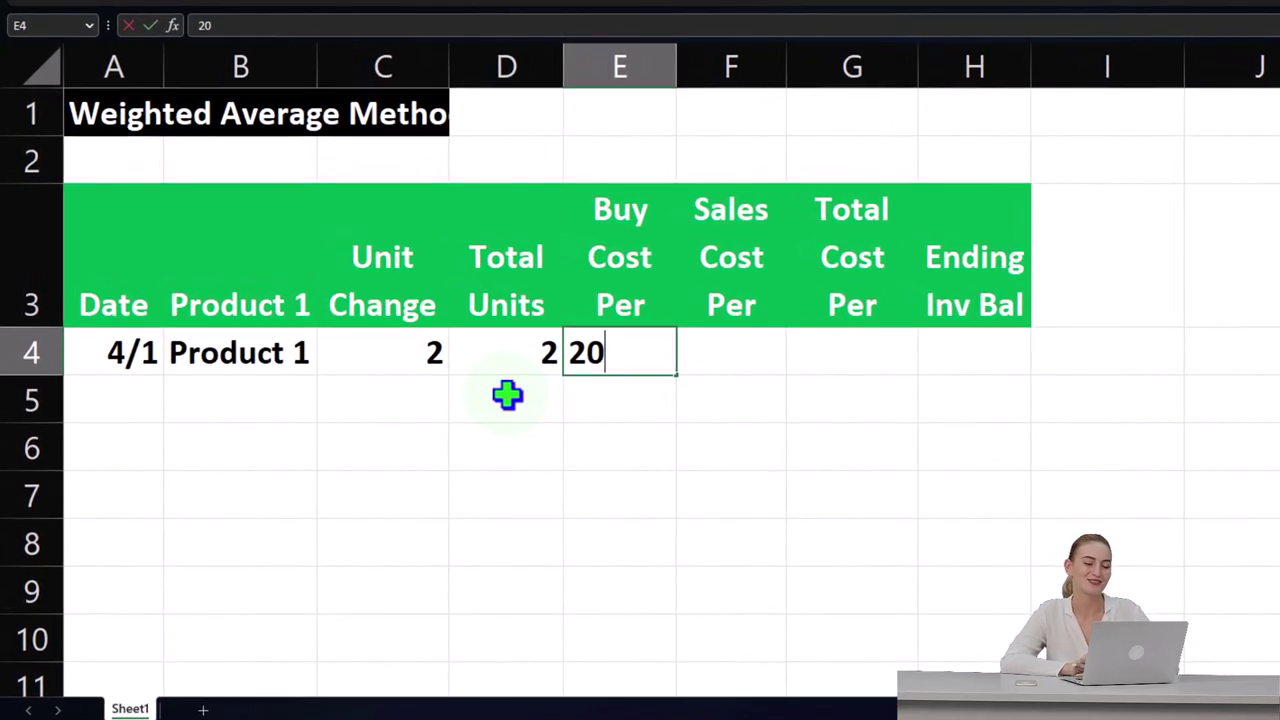
{"action": "key", "text": "Tab"}
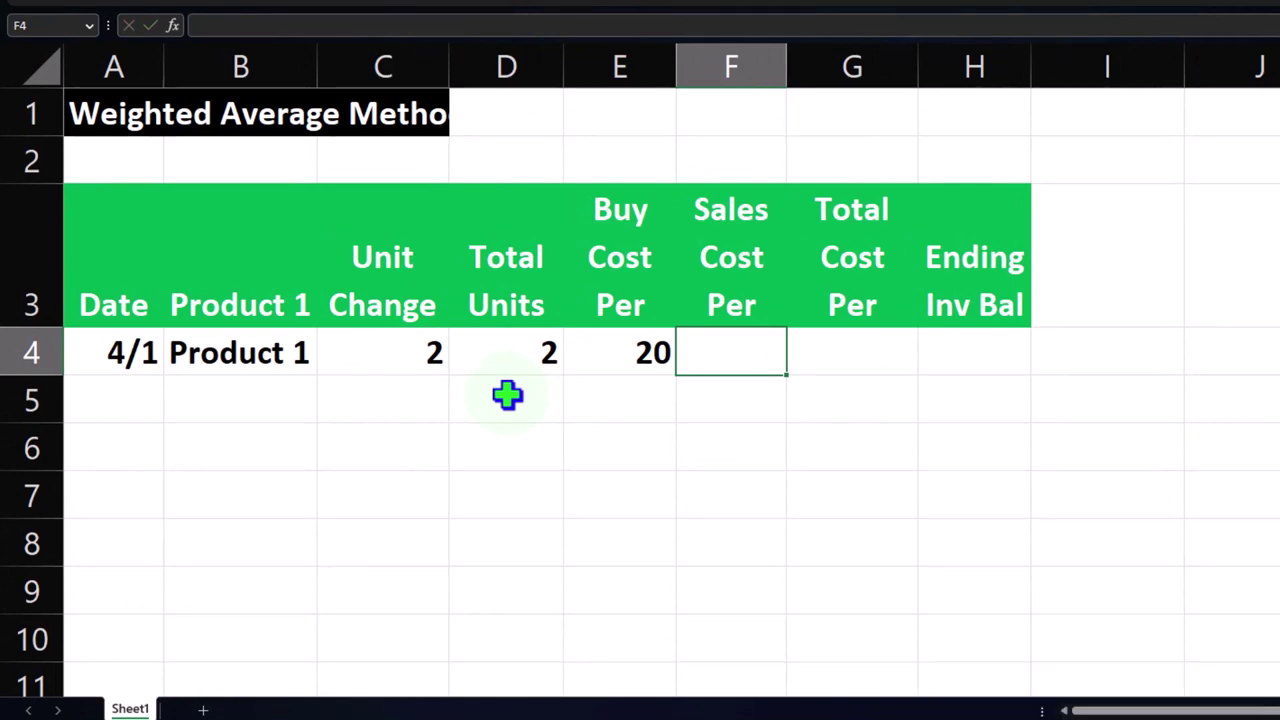
Step: Make header row 3 taller to fit its wrapped text and enter 0 as the sales cost per unit in F4
{"action": "left_click_drag", "start_coordinate": [43, 328], "coordinate": [44, 361]}
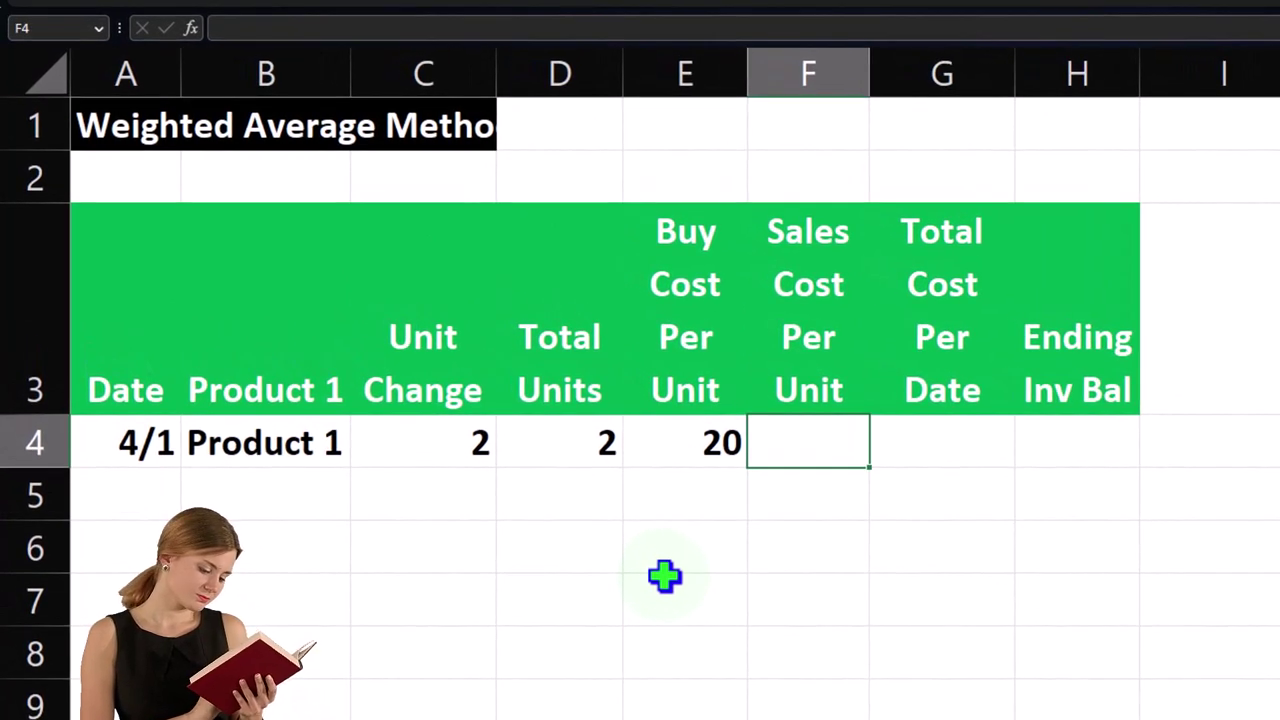
{"action": "type", "text": "0"}
{"action": "key", "text": "Tab"}
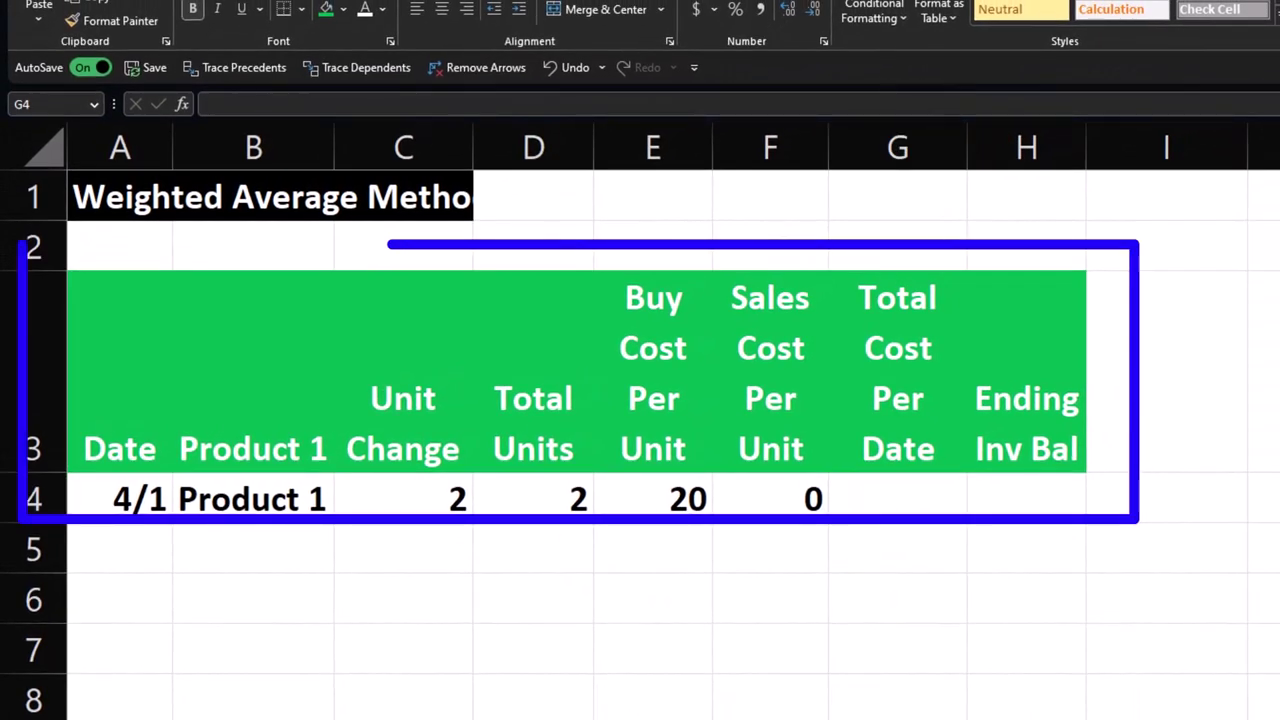
Step: Calculate the total cost in G4 as unit change times buy cost per unit, using =C4*E4
{"action": "left_click", "coordinate": [918, 505]}
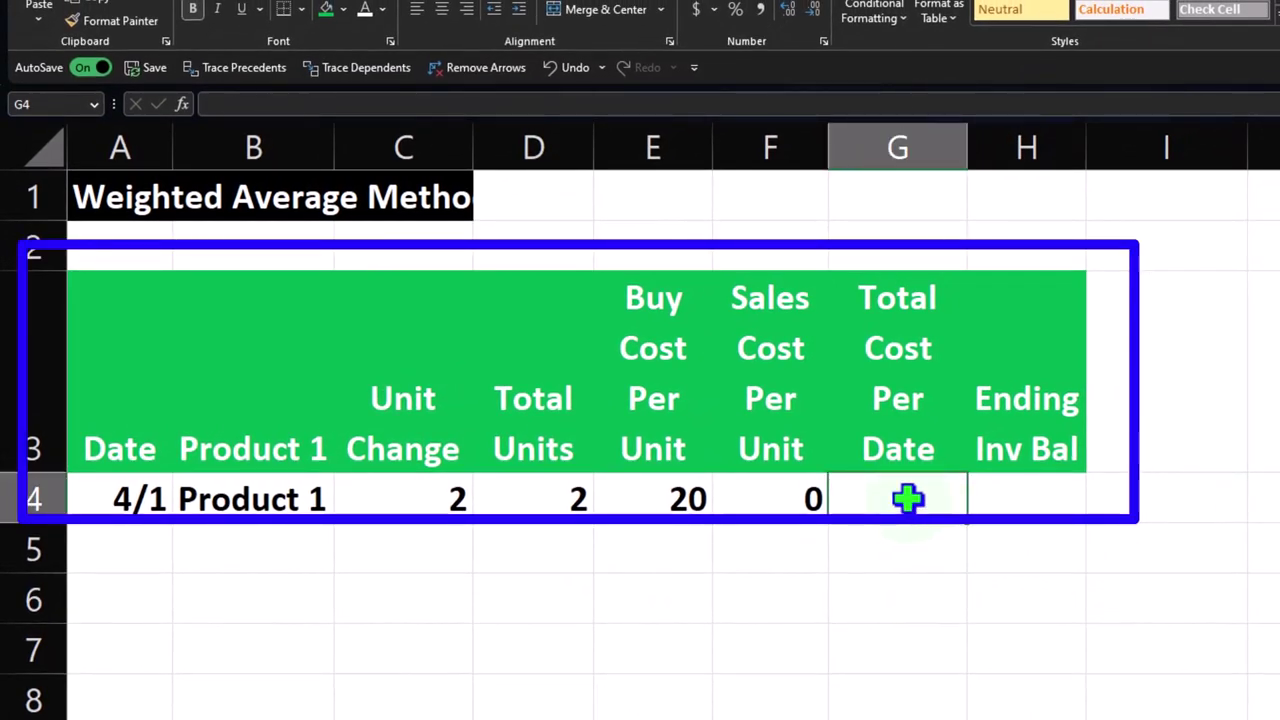
{"action": "type", "text": "="}
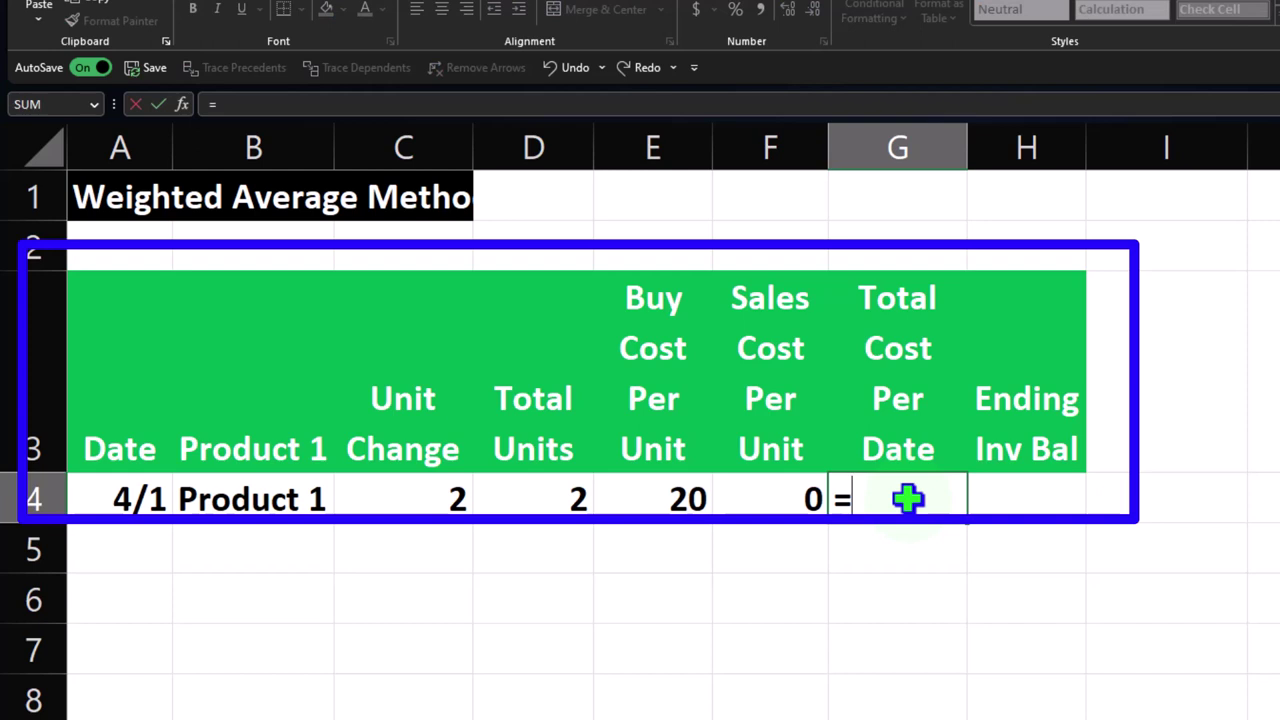
{"action": "key", "text": "Left"}
{"action": "key", "text": "Left"}
{"action": "key", "text": "Left"}
{"action": "key", "text": "Left"}
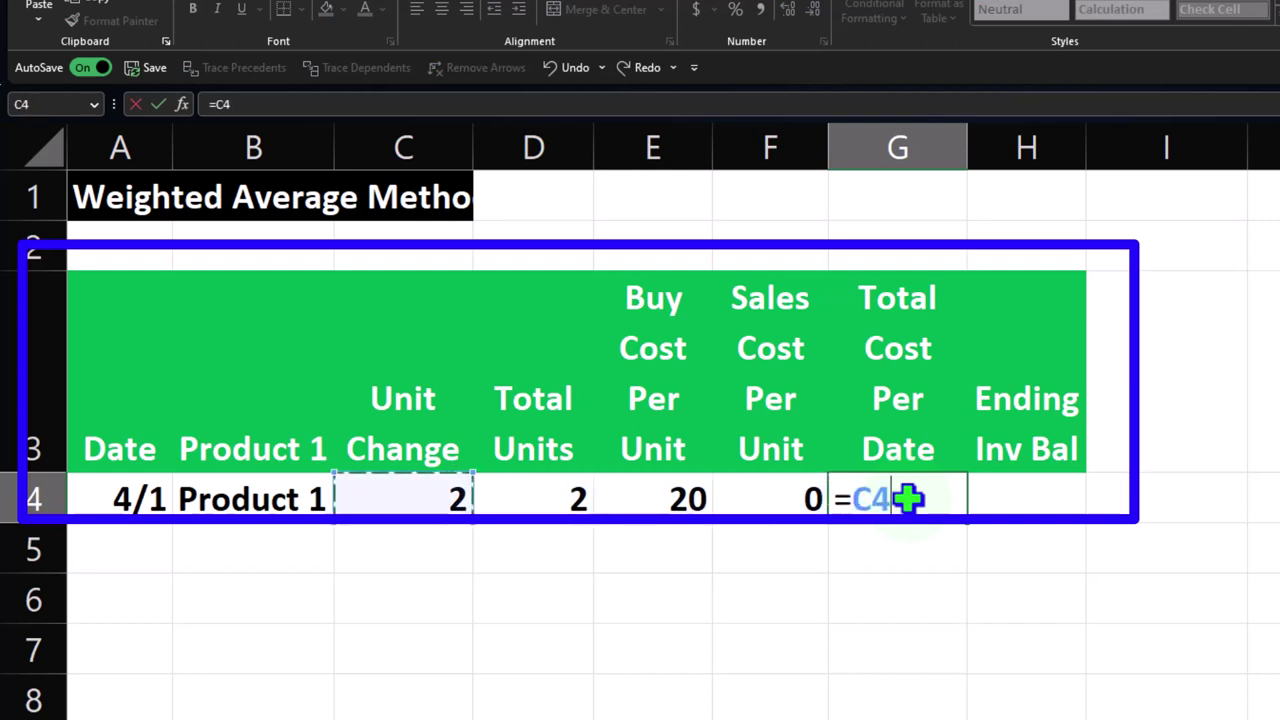
{"action": "type", "text": "*"}
{"action": "key", "text": "Left"}
{"action": "key", "text": "Left"}
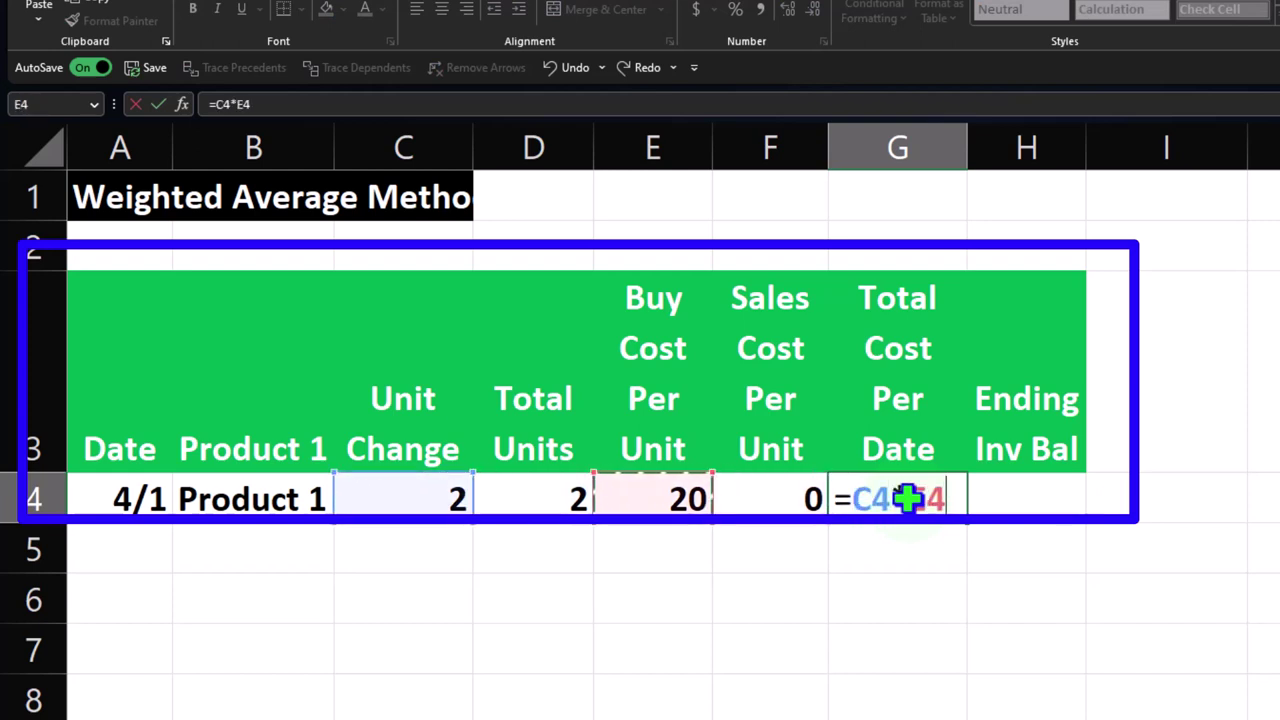
{"action": "key", "text": "Return"}
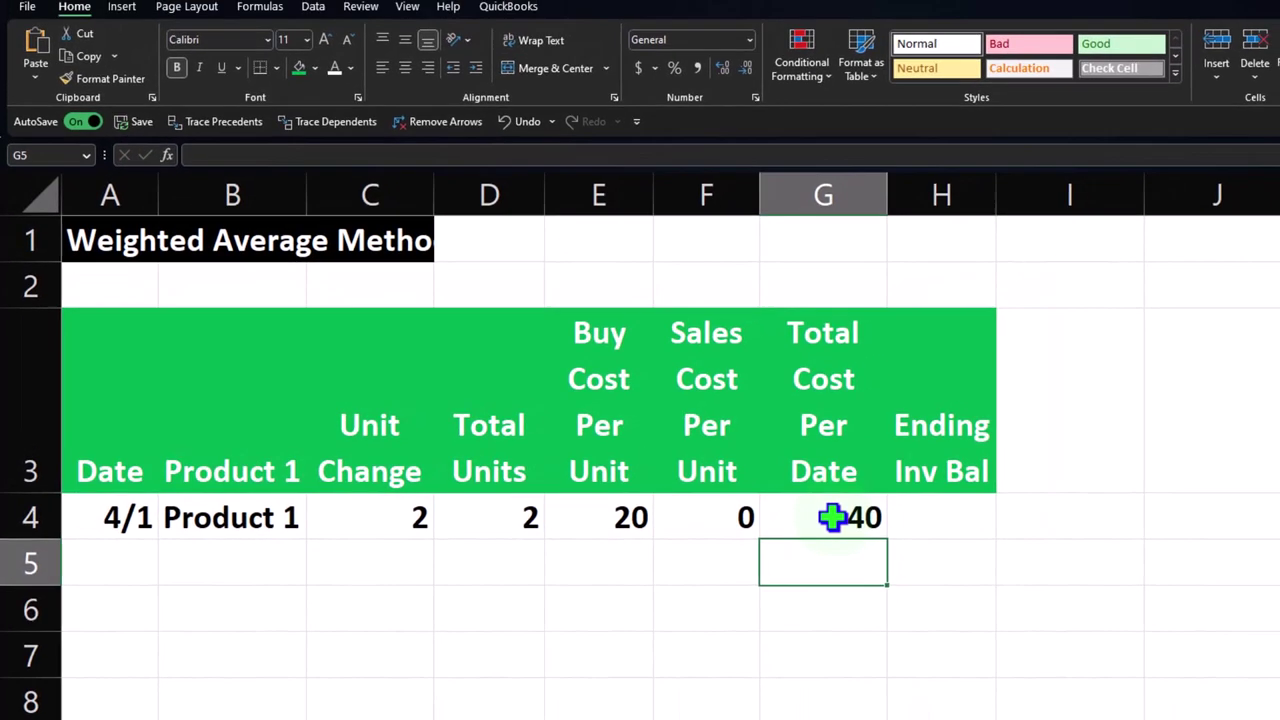
Step: Extend the total cost formula in G4 with unit change times sales cost per unit, making it =C4*E4+C4*F4
{"action": "left_click", "coordinate": [832, 517]}
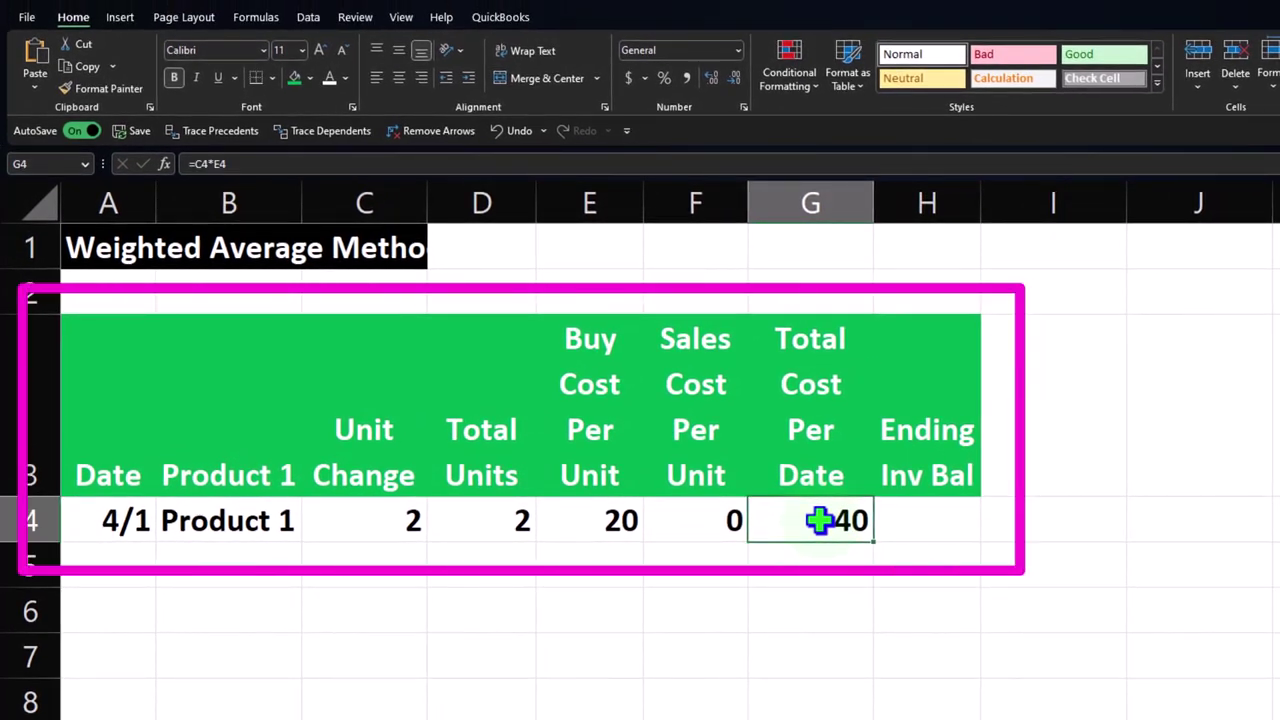
{"action": "double_click", "coordinate": [818, 520]}
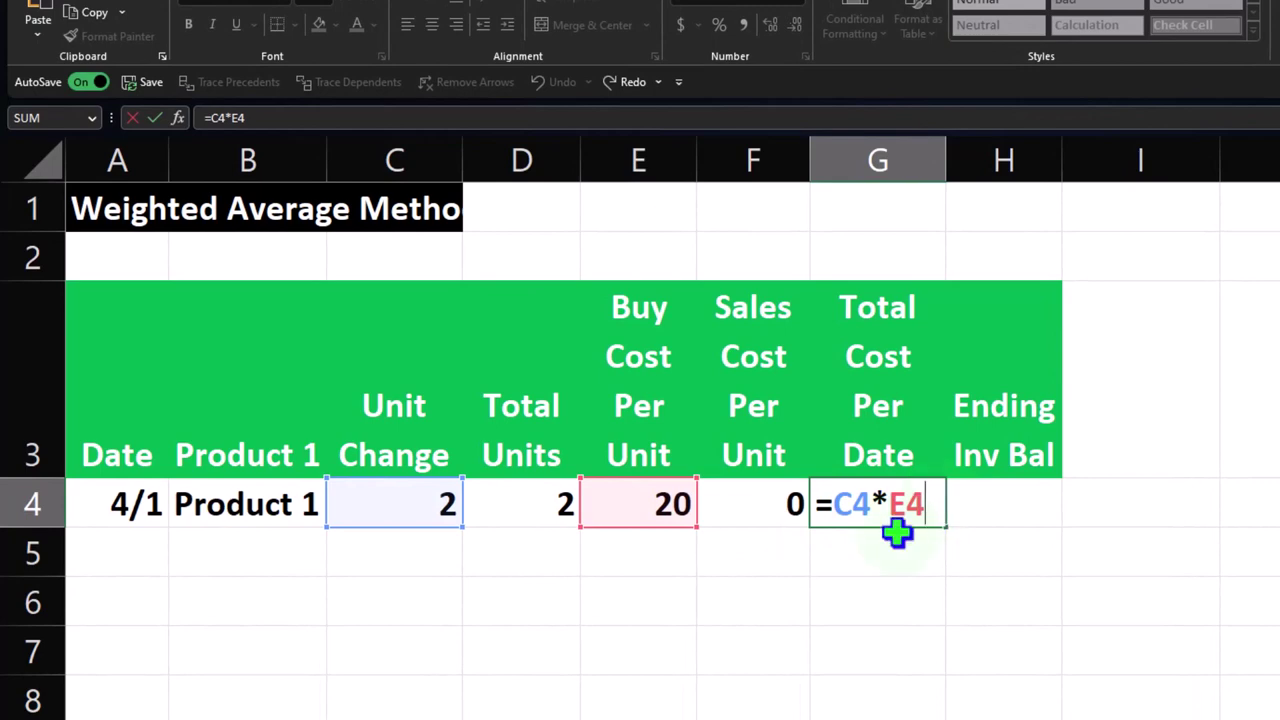
{"action": "type", "text": "+"}
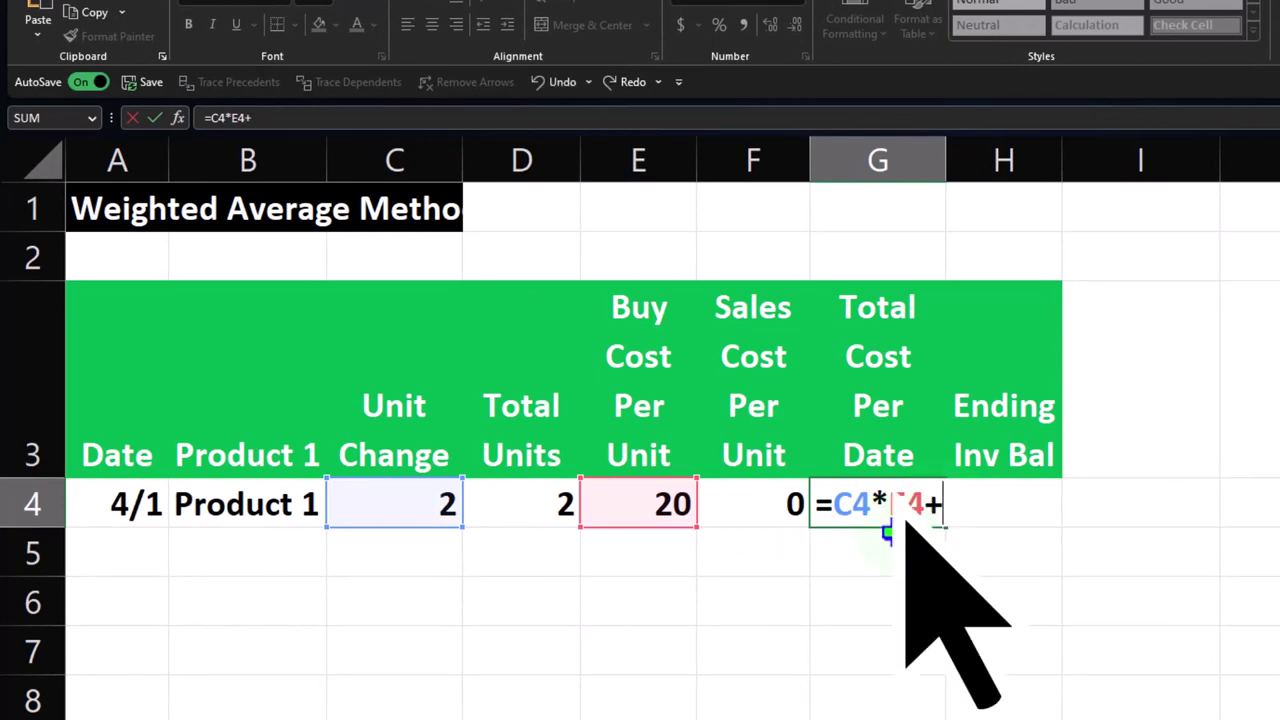
{"action": "left_click", "coordinate": [437, 502]}
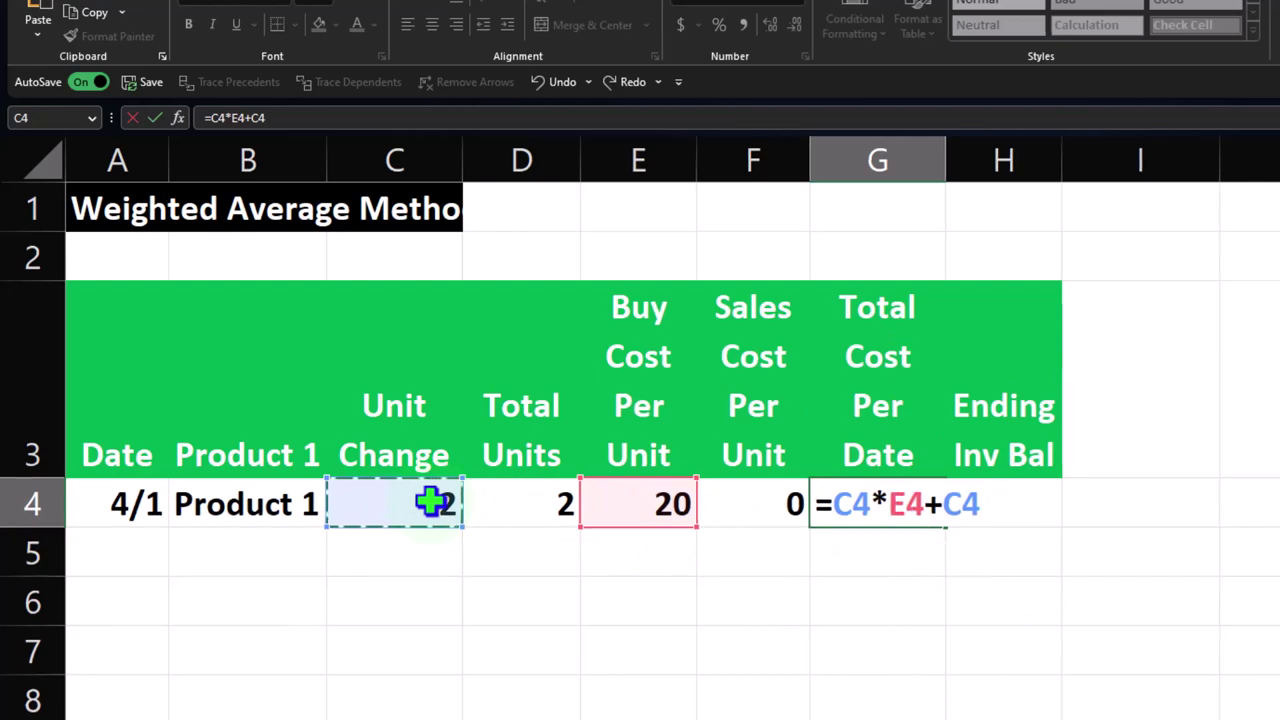
{"action": "type", "text": "*"}
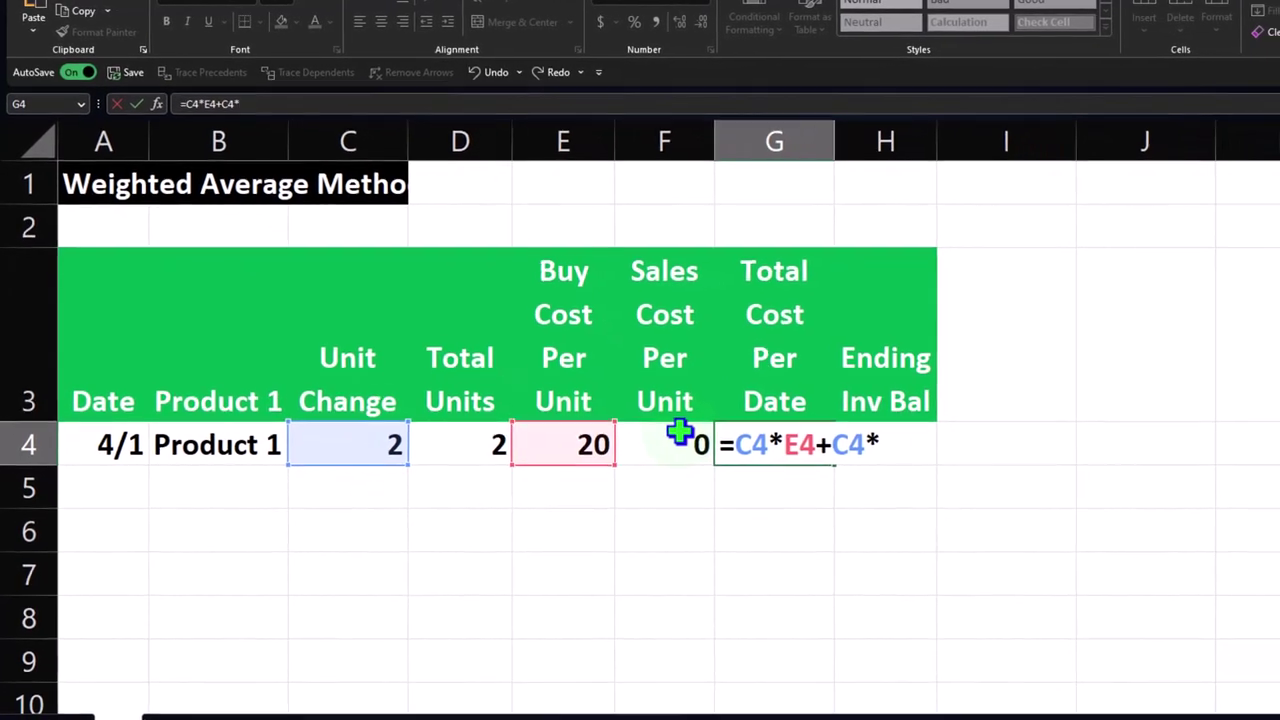
{"action": "left_click", "coordinate": [700, 452]}
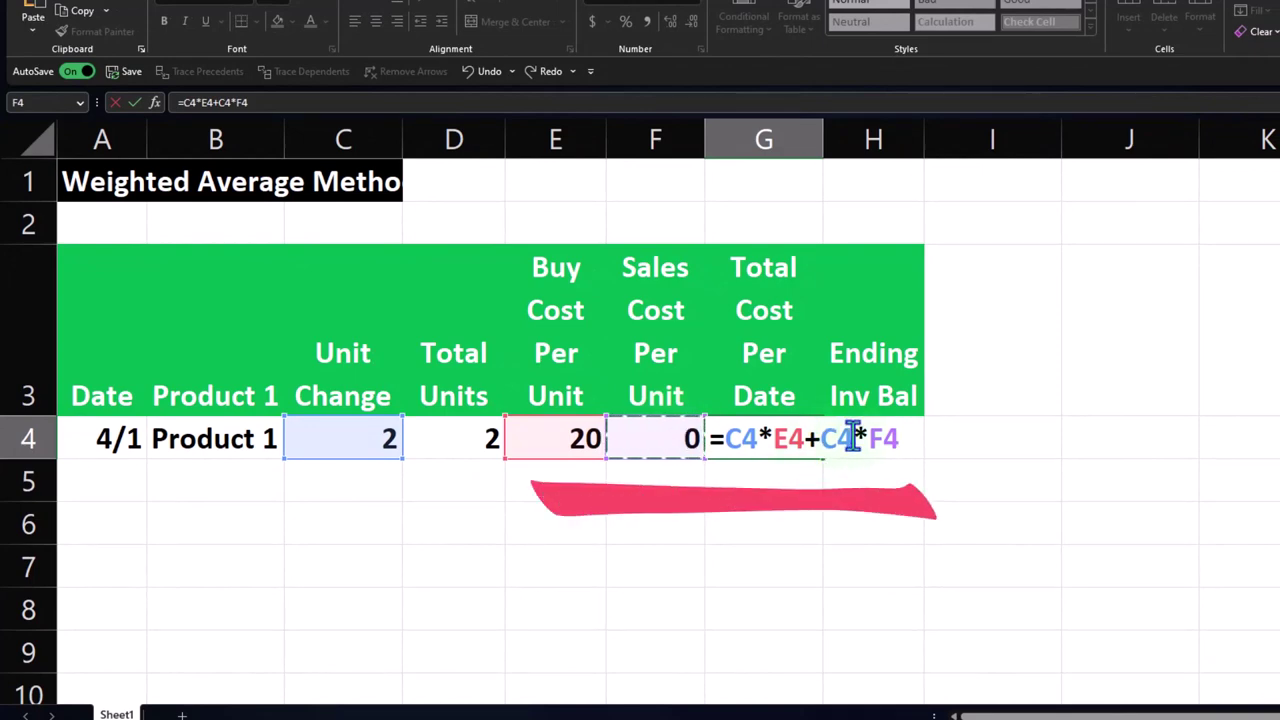
{"action": "left_click_drag", "start_coordinate": [823, 438], "coordinate": [892, 437]}
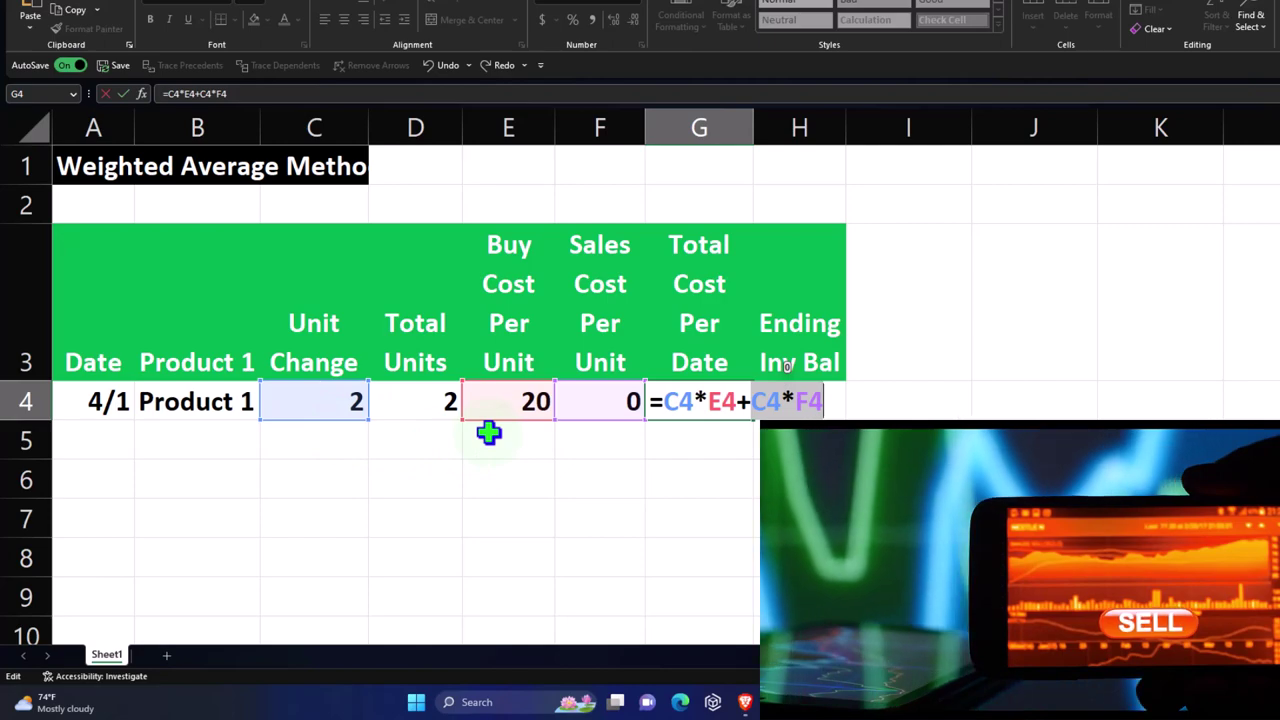
{"action": "left_click_drag", "start_coordinate": [666, 402], "coordinate": [738, 402]}
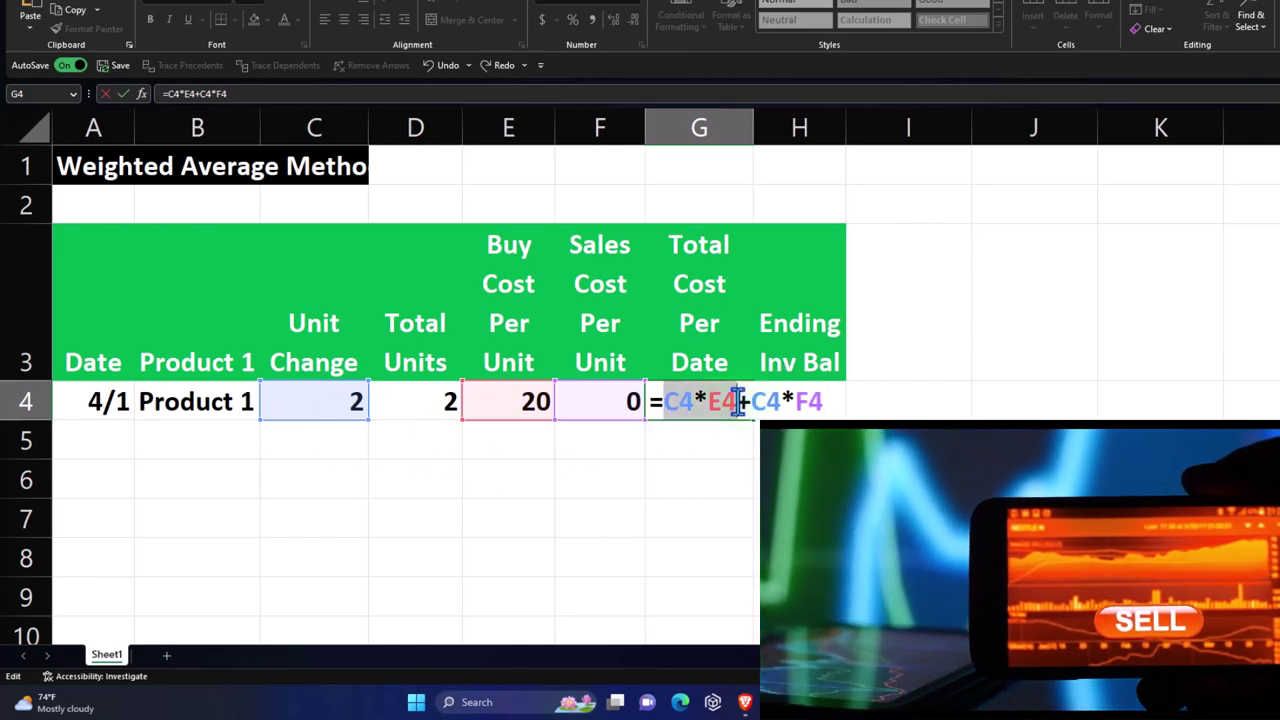
{"action": "left_click_drag", "start_coordinate": [752, 402], "coordinate": [821, 400]}
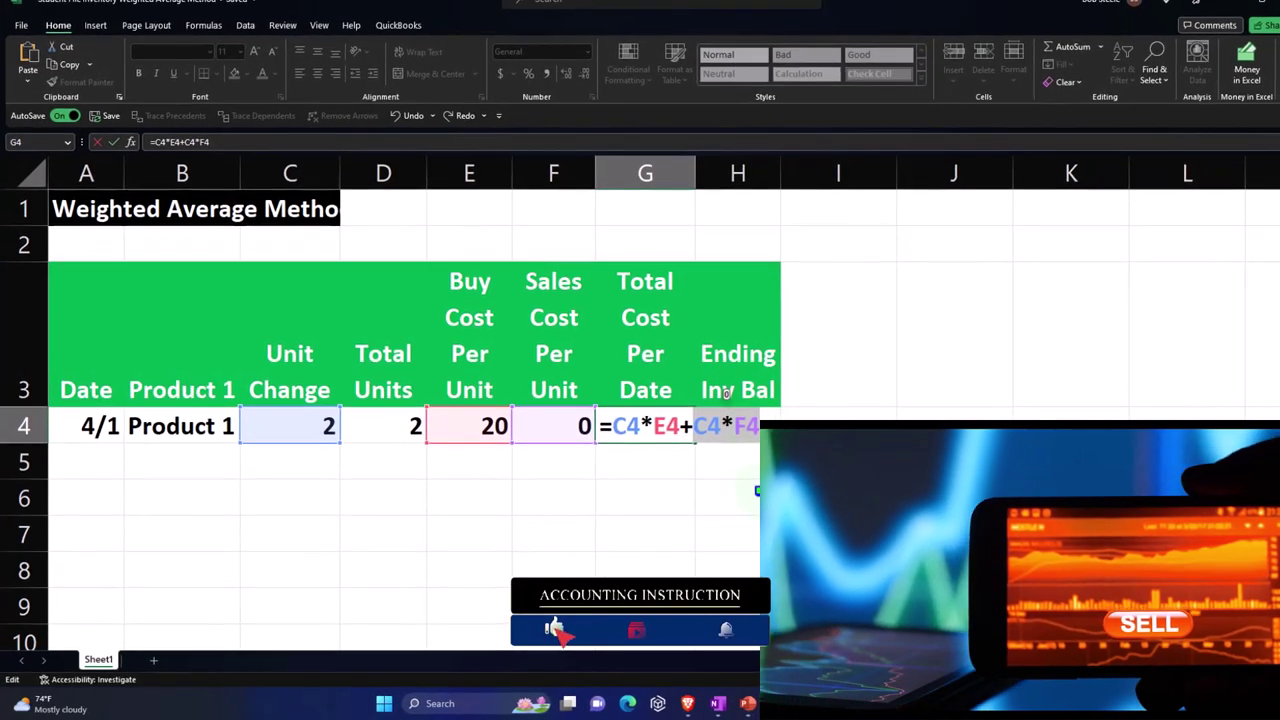
{"action": "key", "text": "Return"}
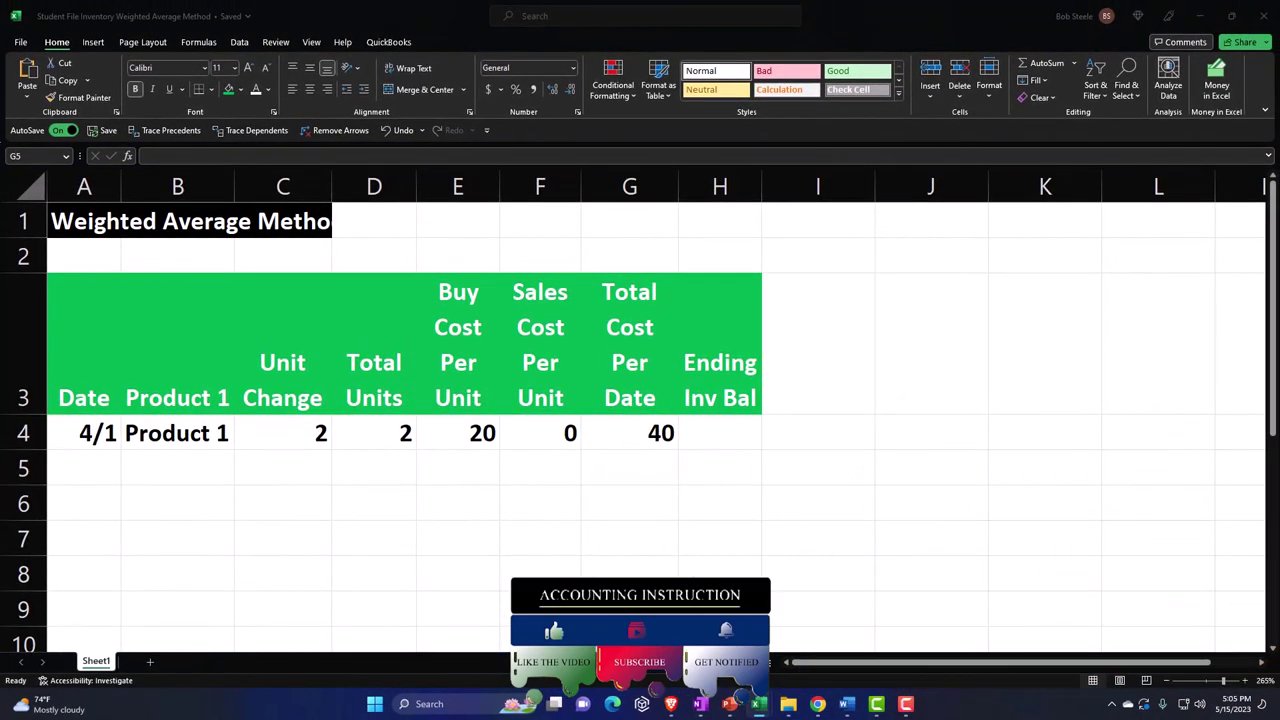
Step: Set the ending inventory balance in H4 equal to the total cost with =G4
{"action": "left_click", "coordinate": [724, 433]}
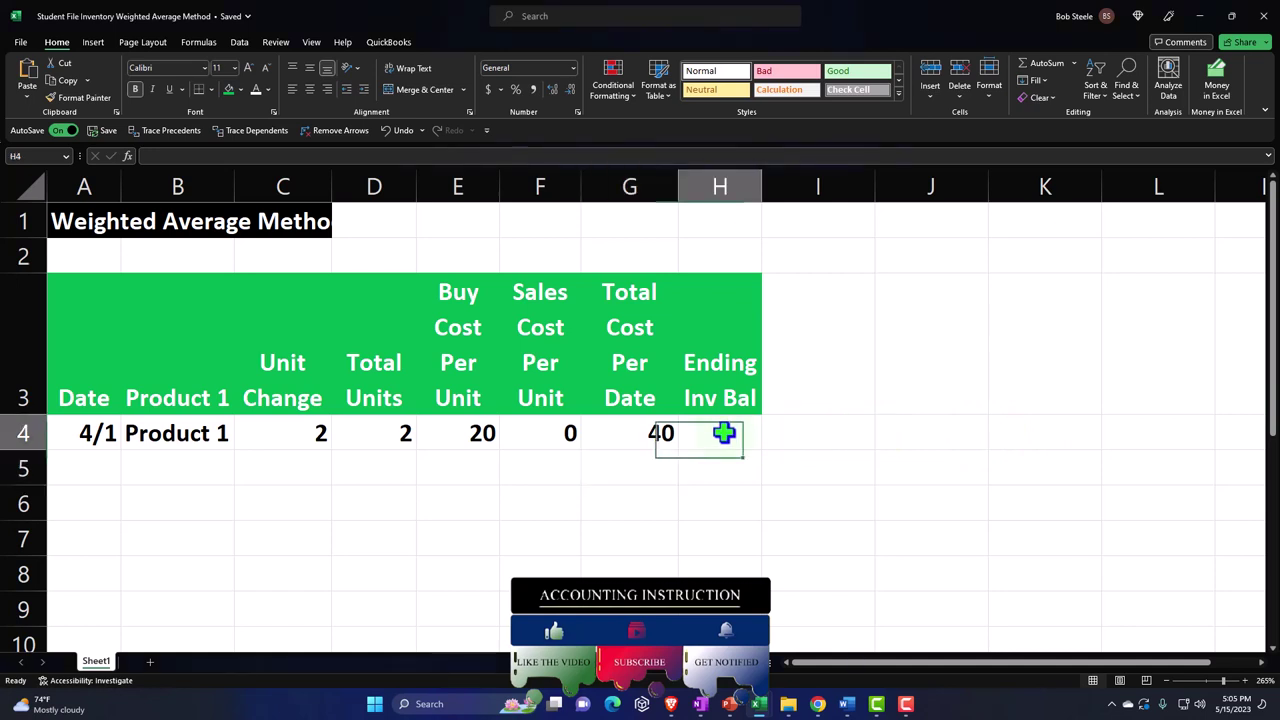
{"action": "type", "text": "="}
{"action": "key", "text": "Left"}
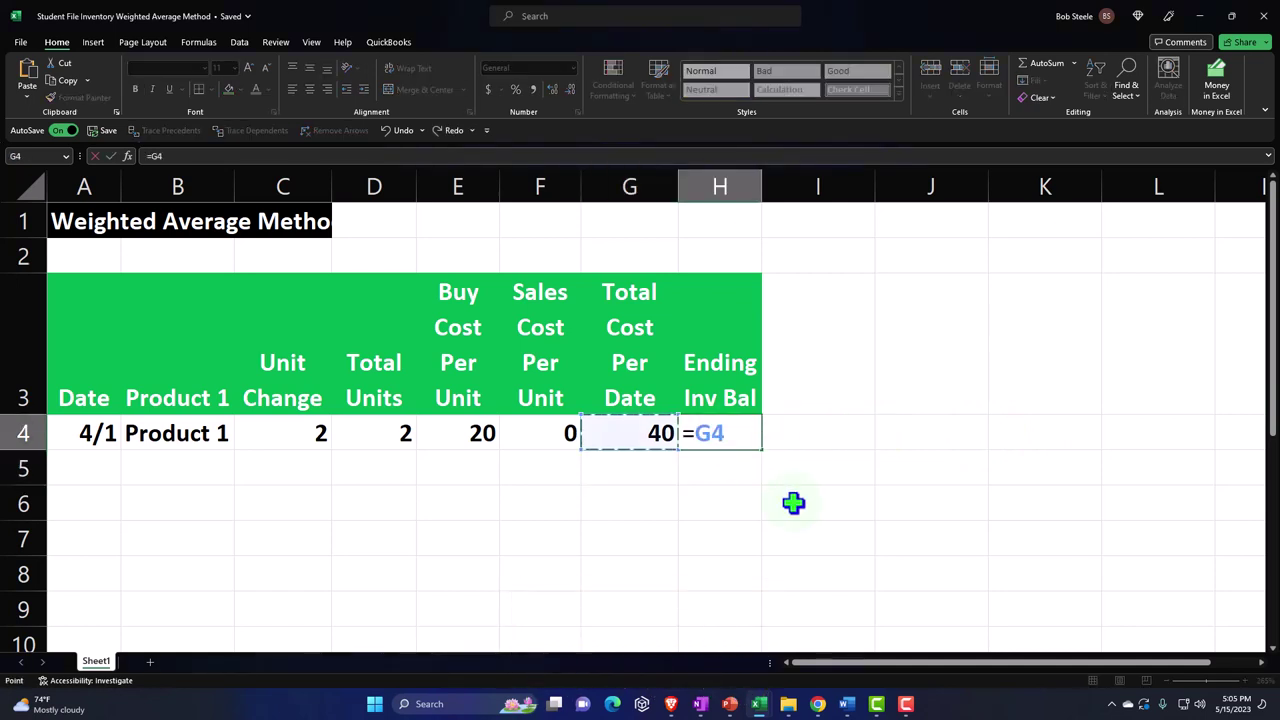
{"action": "key", "text": "Return"}
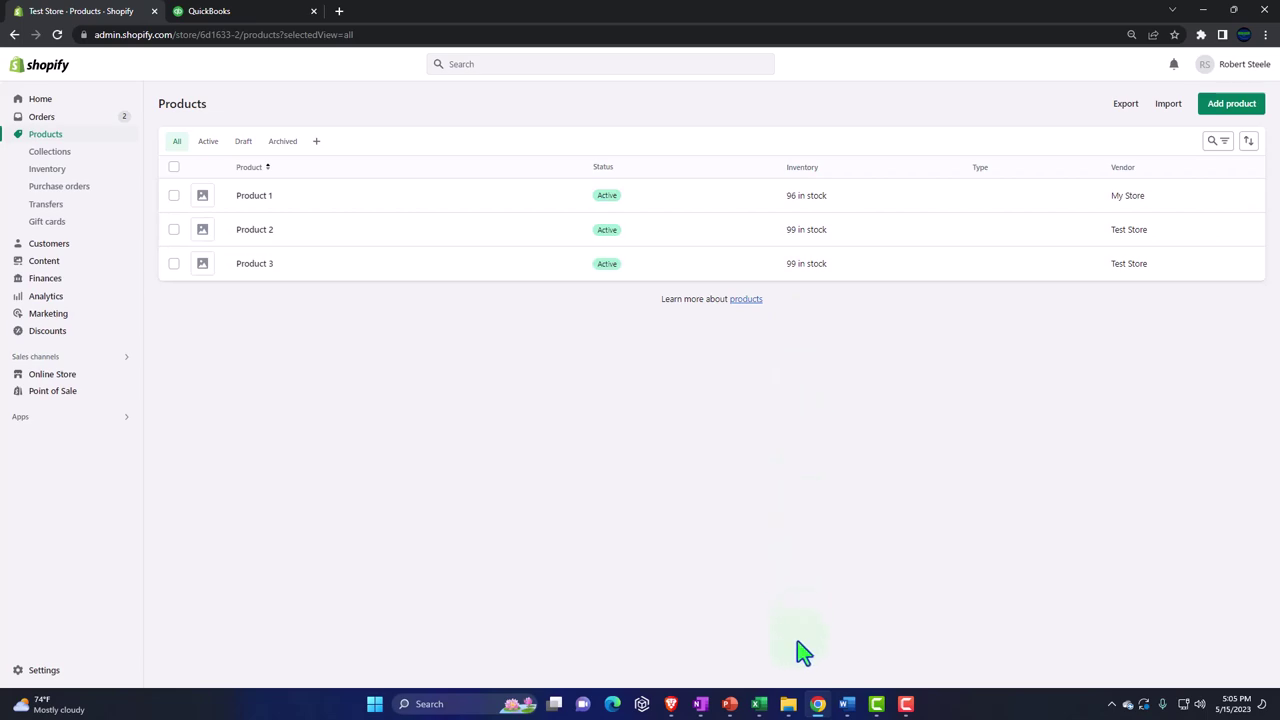
Step: Switch back to the student inventory workbook in Excel and review the first purchase row's total cost cell G4
{"action": "mouse_move", "coordinate": [762, 706]}
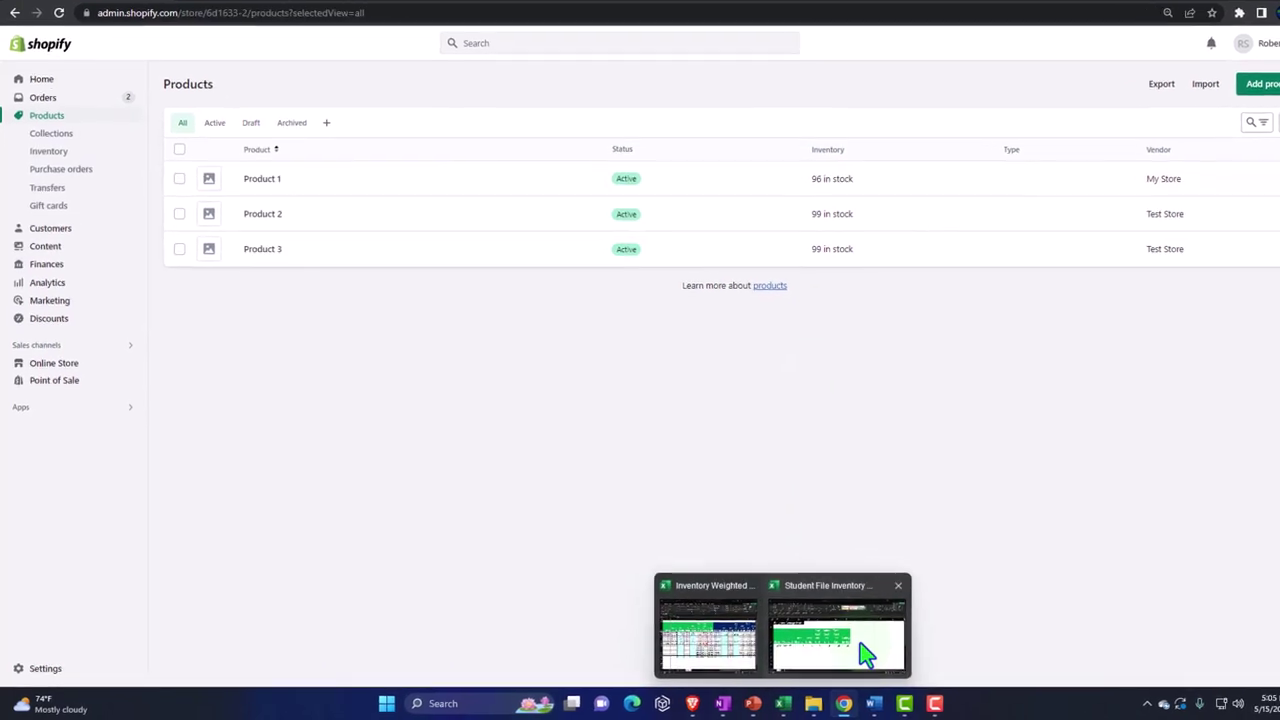
{"action": "left_click", "coordinate": [836, 656]}
{"action": "left_click", "coordinate": [502, 456]}
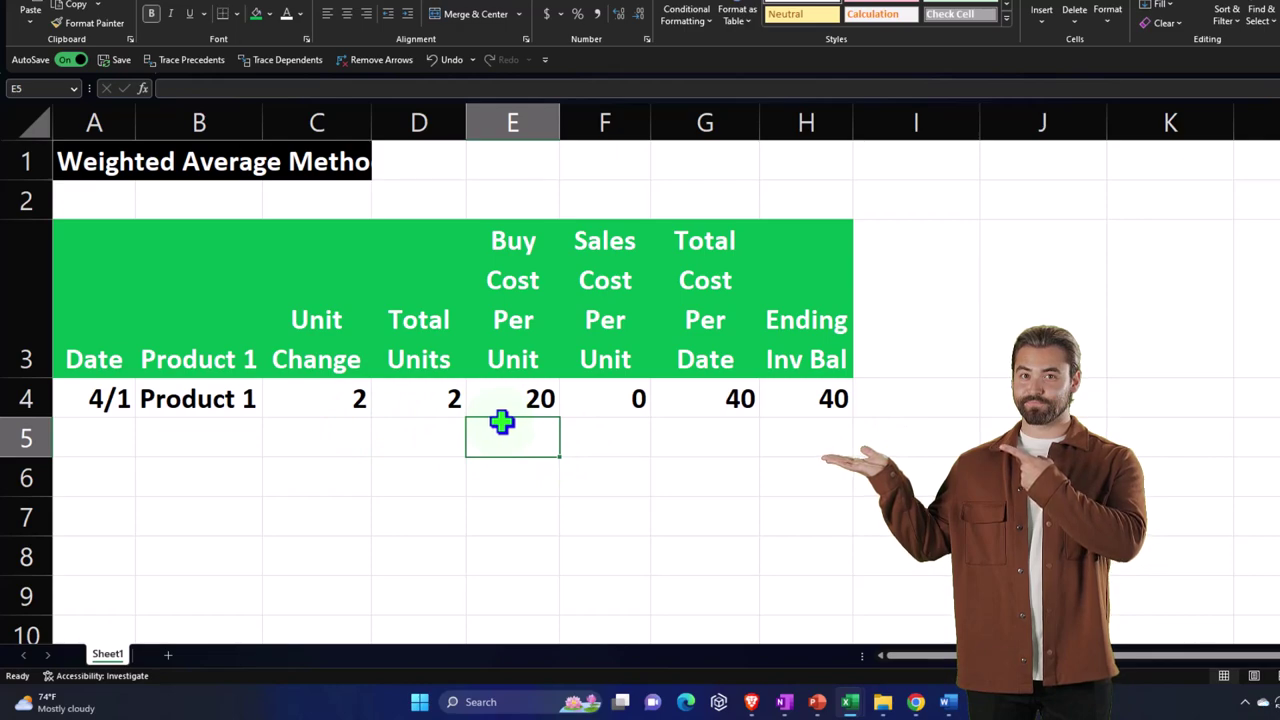
{"action": "left_click", "coordinate": [720, 395]}
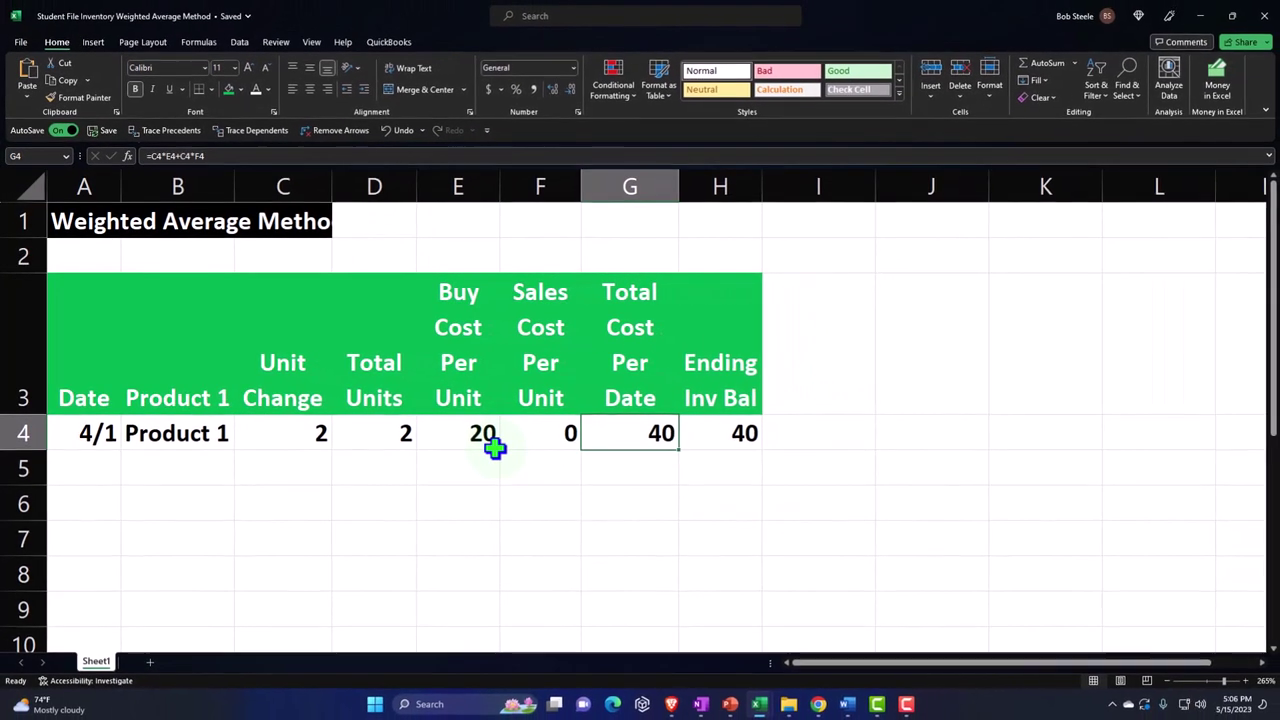
Step: Switch to QuickBooks in the browser and start a new vendor expense
{"action": "left_click", "coordinate": [1200, 16]}
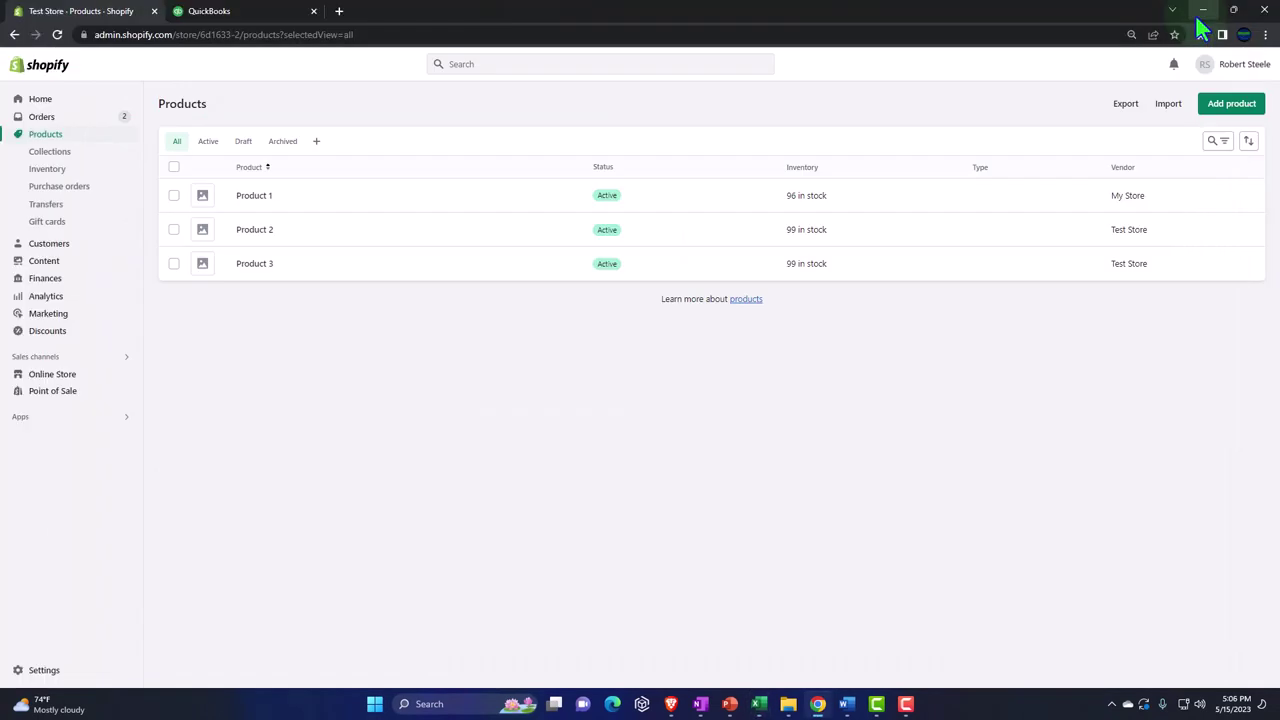
{"action": "left_click", "coordinate": [268, 13]}
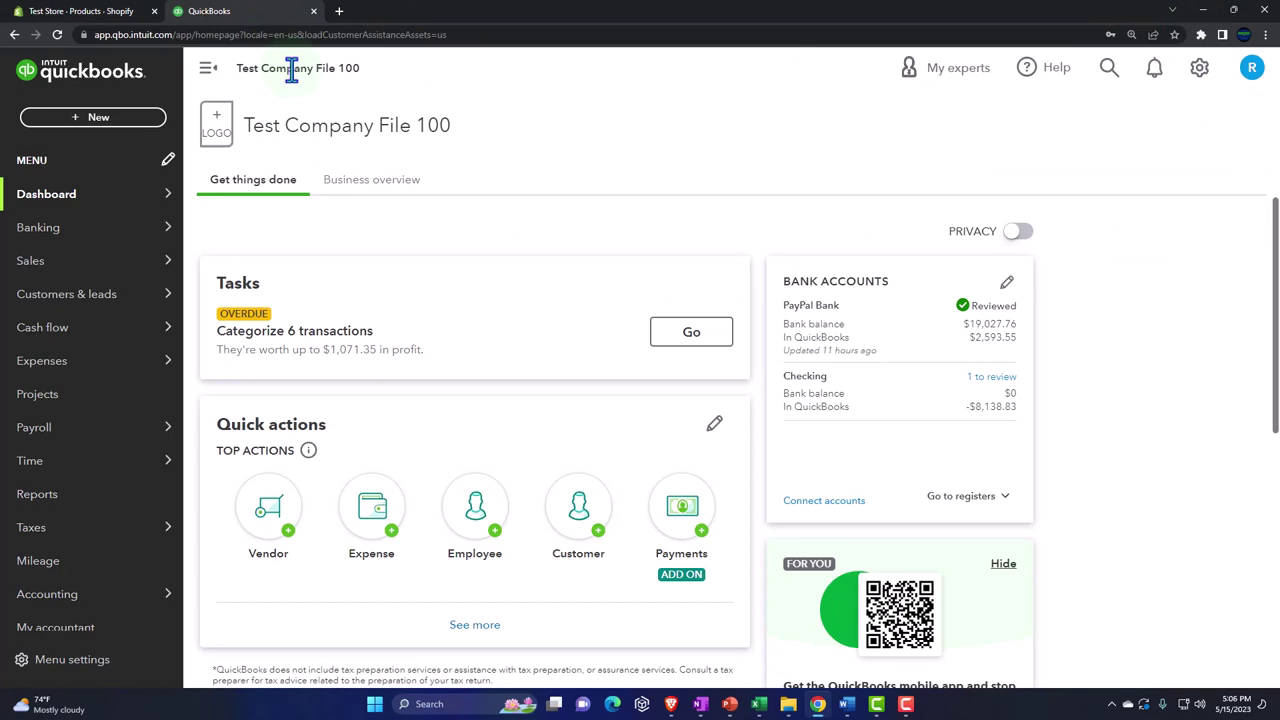
{"action": "left_click", "coordinate": [120, 130]}
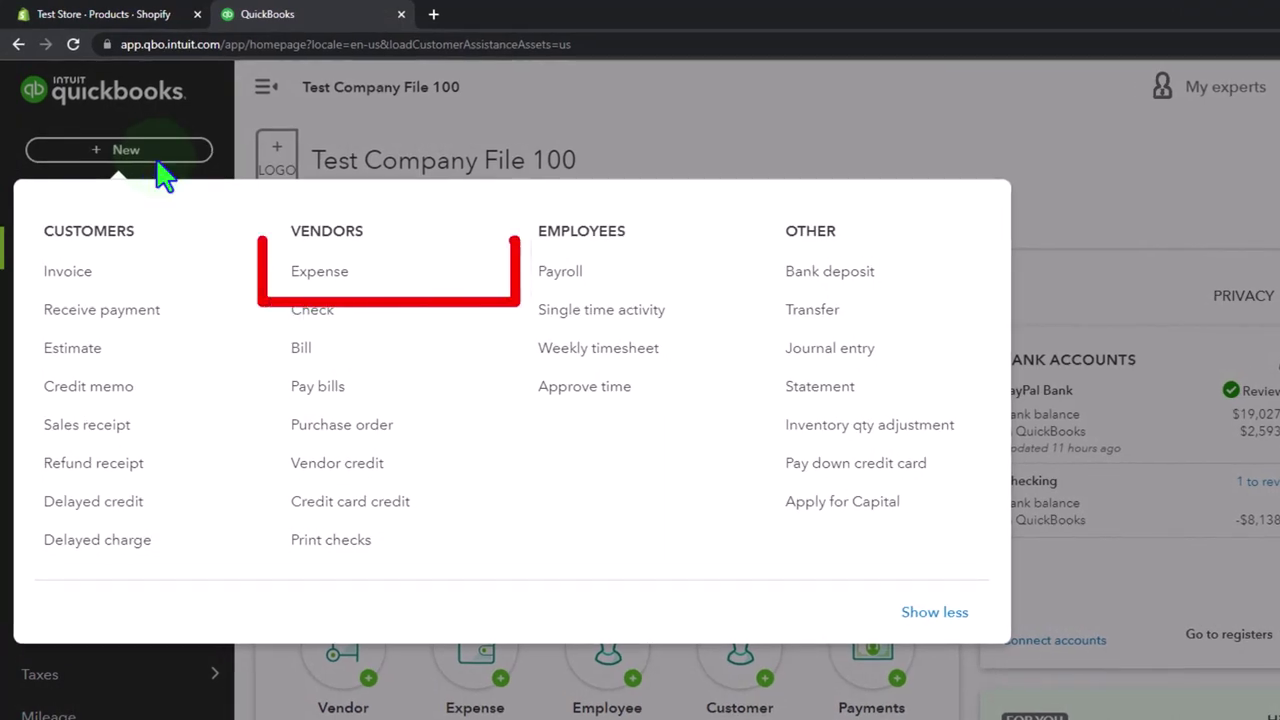
{"action": "left_click", "coordinate": [318, 280]}
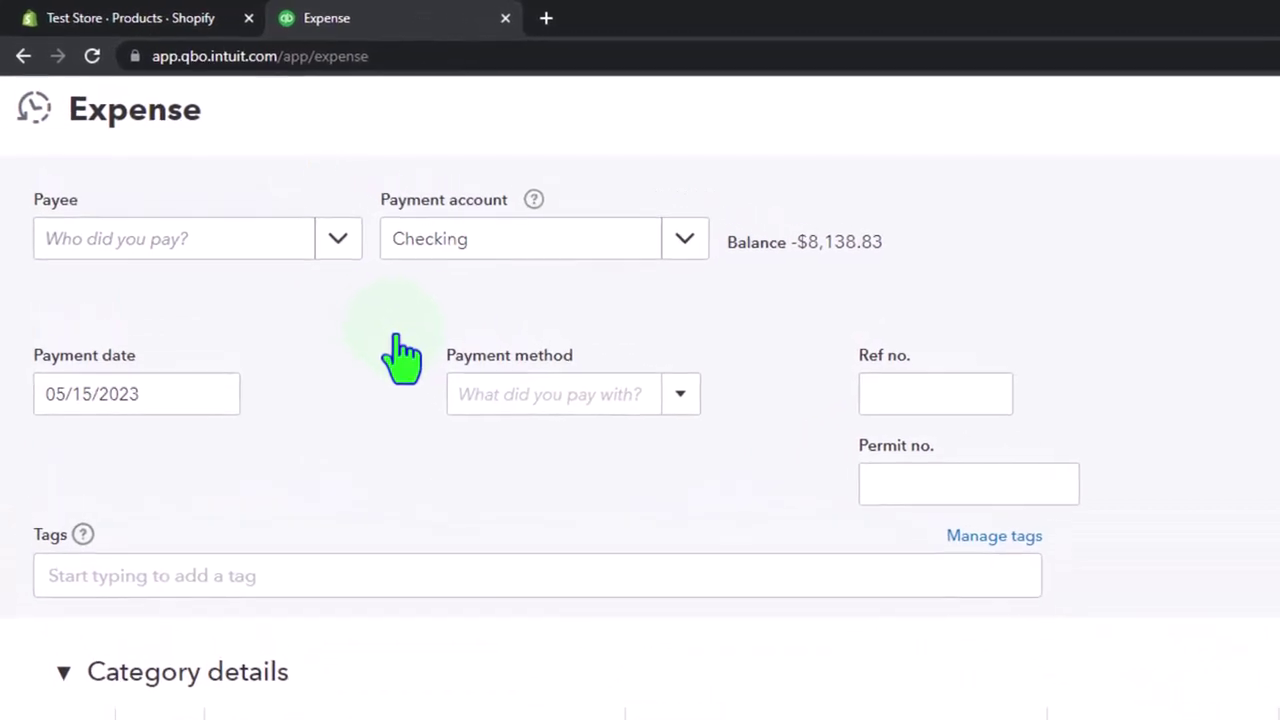
Step: Choose Vendor 1 as the expense's payee and set the payment date to 04/01/2023
{"action": "left_click", "coordinate": [340, 240]}
{"action": "left_click", "coordinate": [228, 410]}
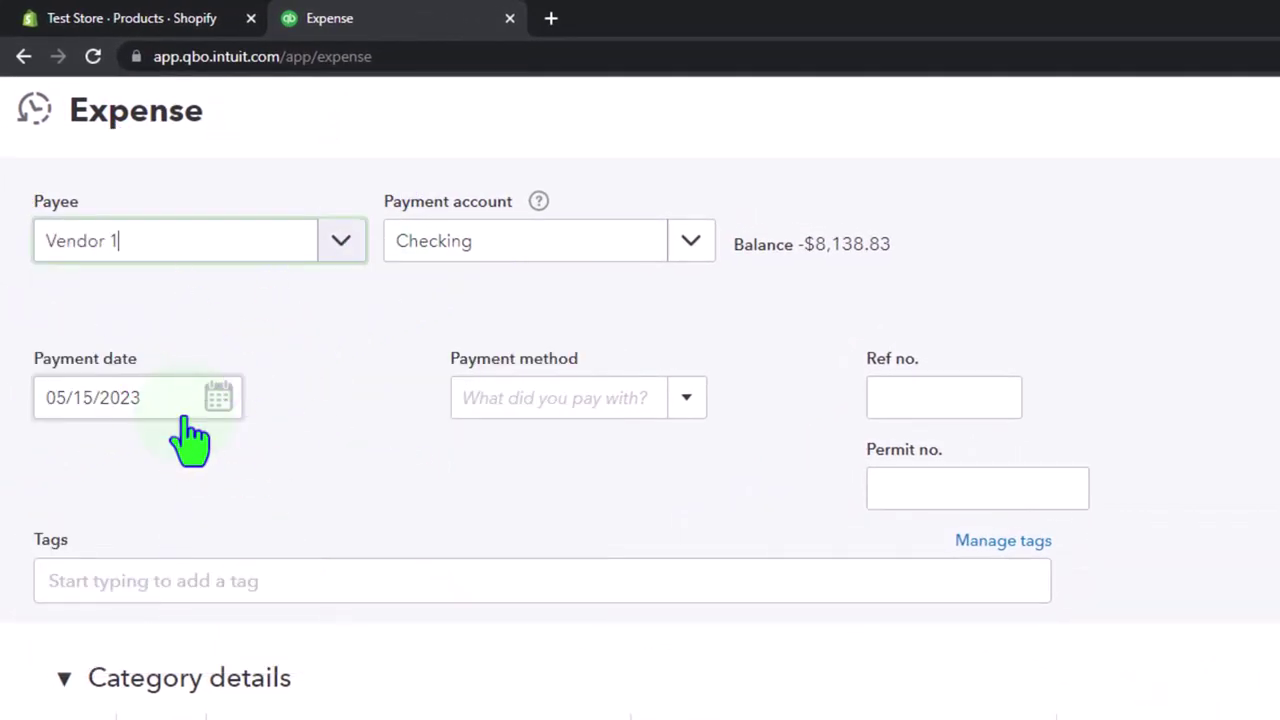
{"action": "left_click", "coordinate": [172, 405]}
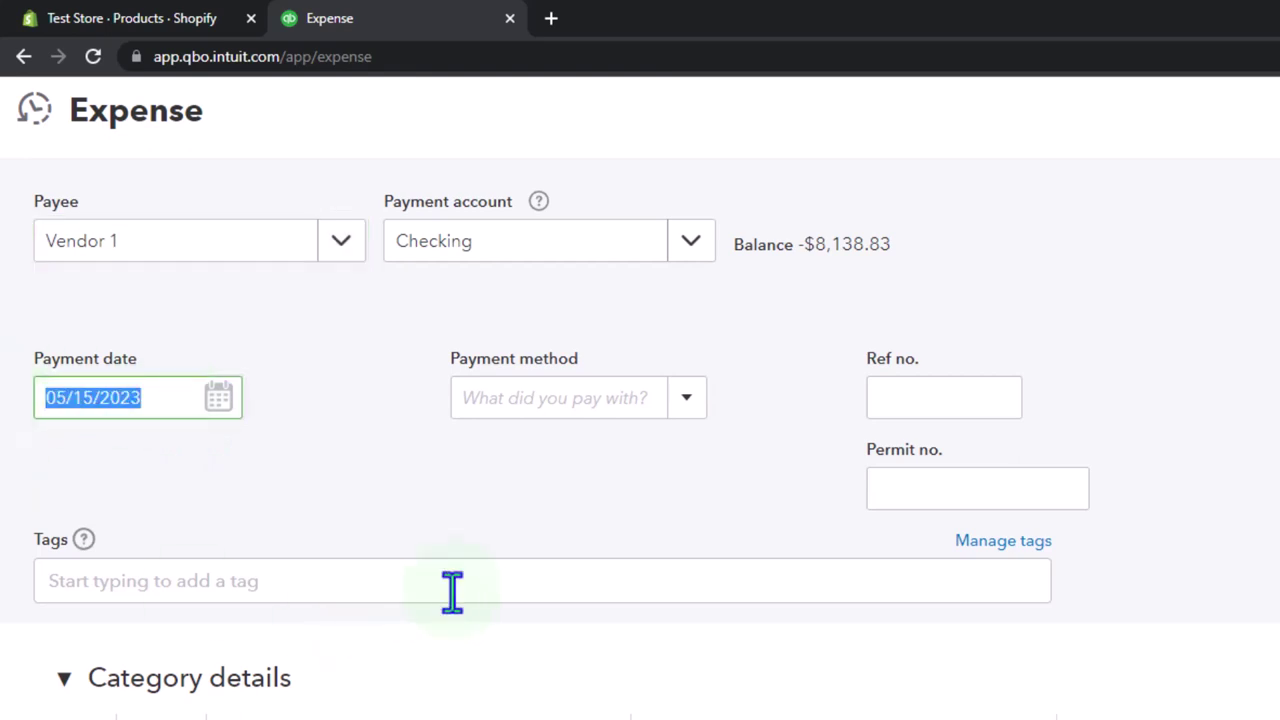
{"action": "type", "text": "04"}
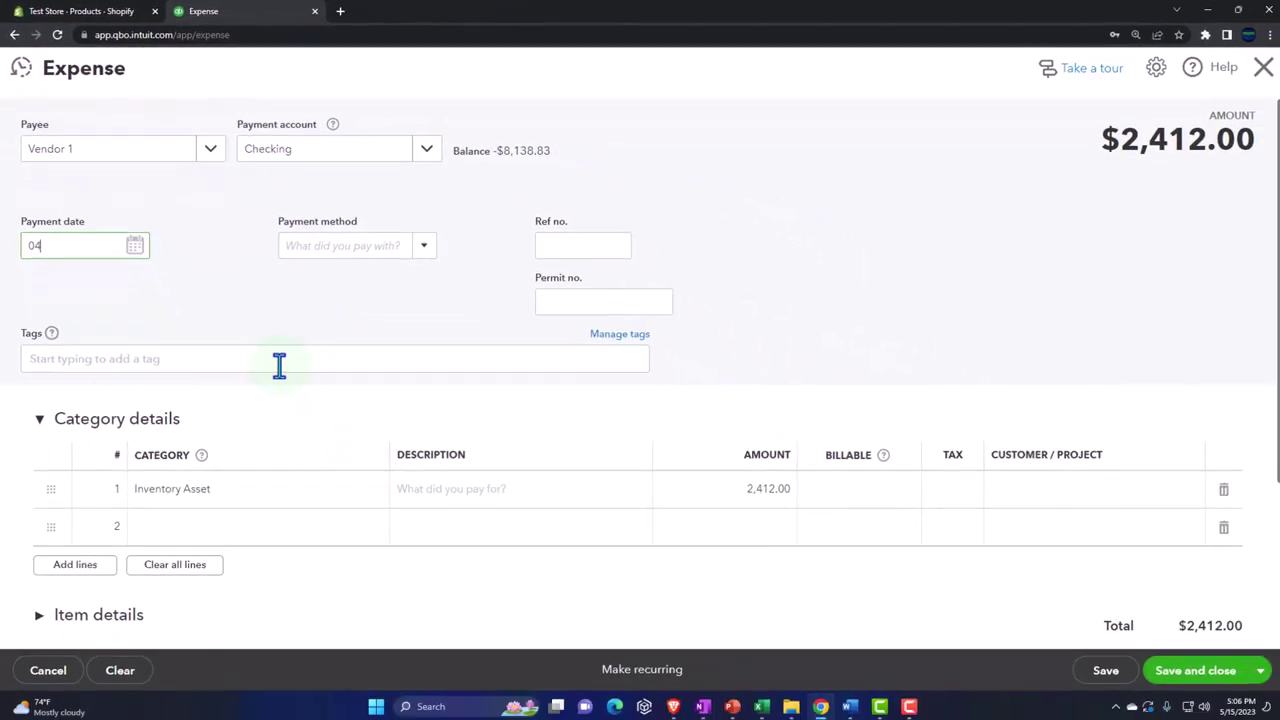
{"action": "type", "text": "01/2023"}
{"action": "key", "text": "Tab"}
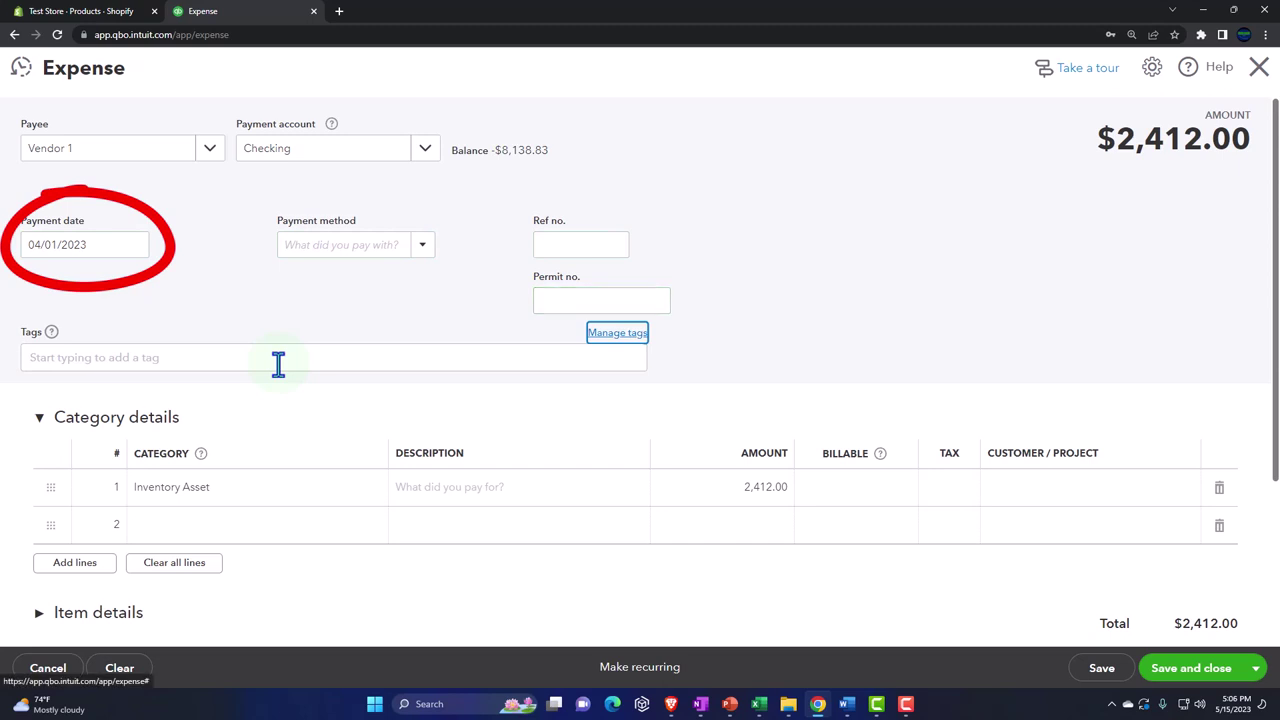
Step: Set the amount of the expense's Inventory Asset category line to 40
{"action": "left_click", "coordinate": [278, 364]}
{"action": "left_click", "coordinate": [288, 490]}
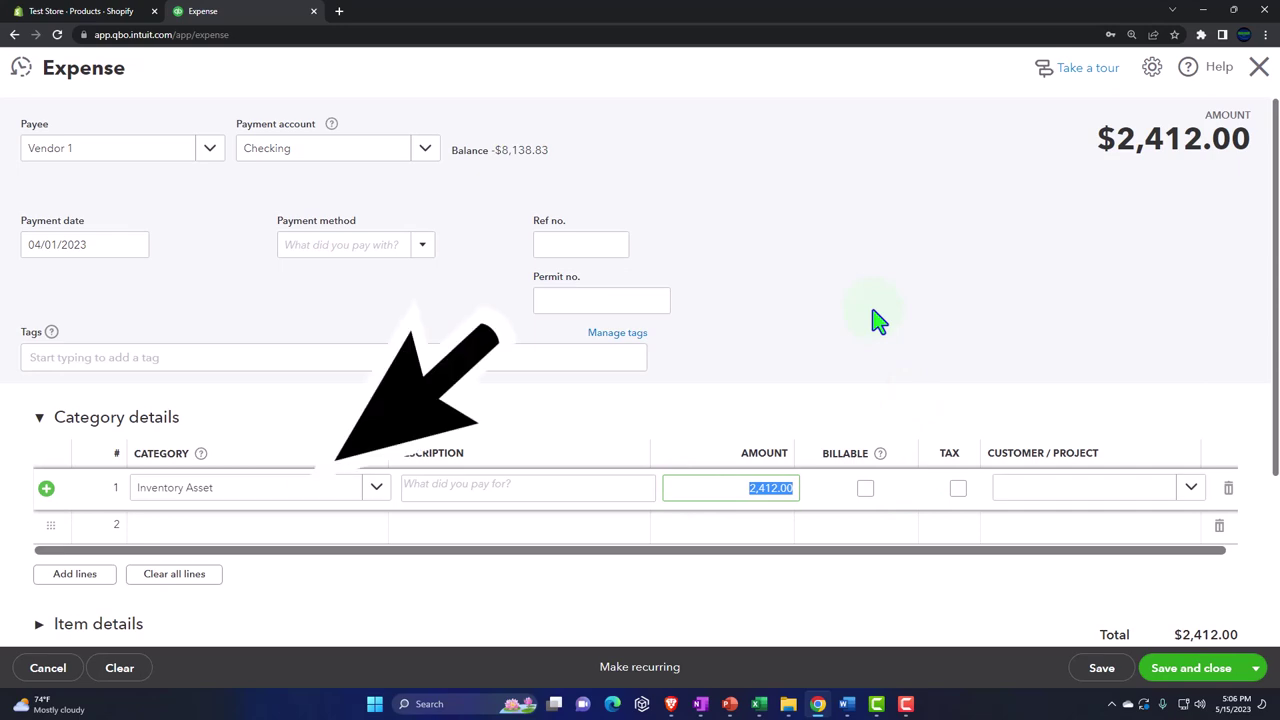
{"action": "type", "text": "40"}
{"action": "key", "text": "Tab"}
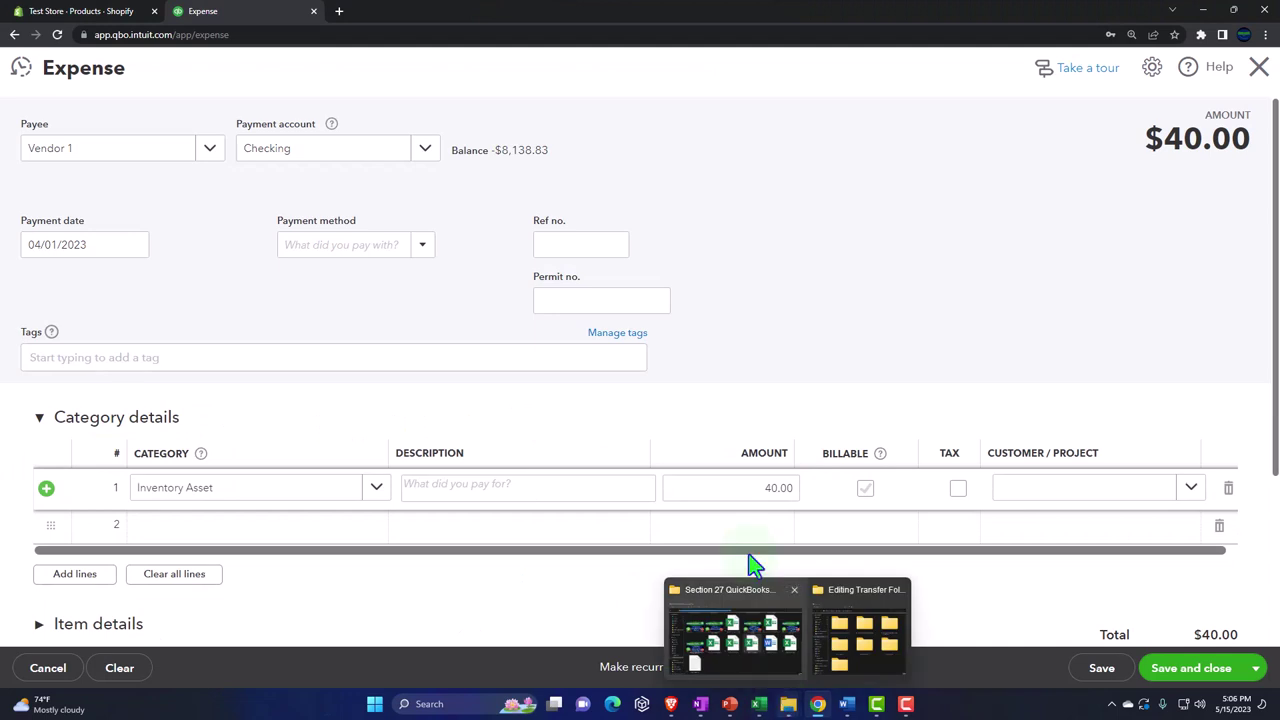
Step: Expand the item details and category details of the expense for review, and save and close it
{"action": "left_click", "coordinate": [748, 430]}
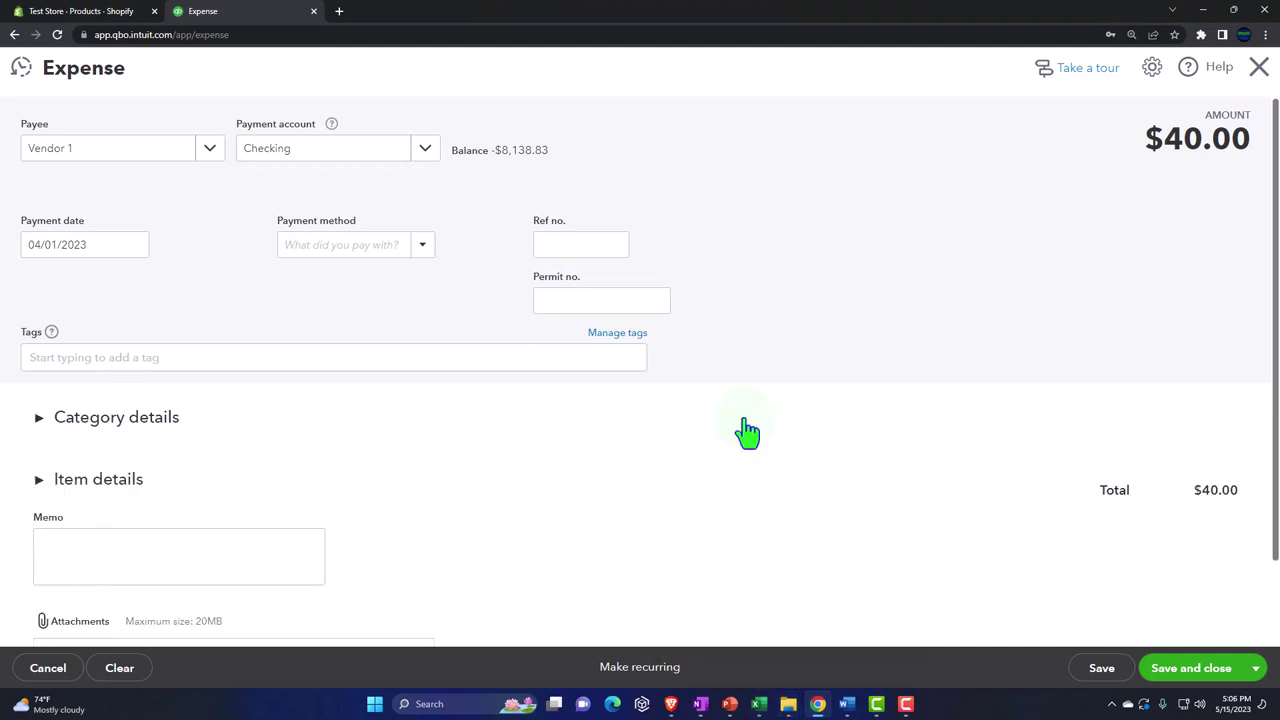
{"action": "scroll", "coordinate": [748, 430], "scroll_direction": "down", "scroll_amount": 2}
{"action": "left_click", "coordinate": [44, 416]}
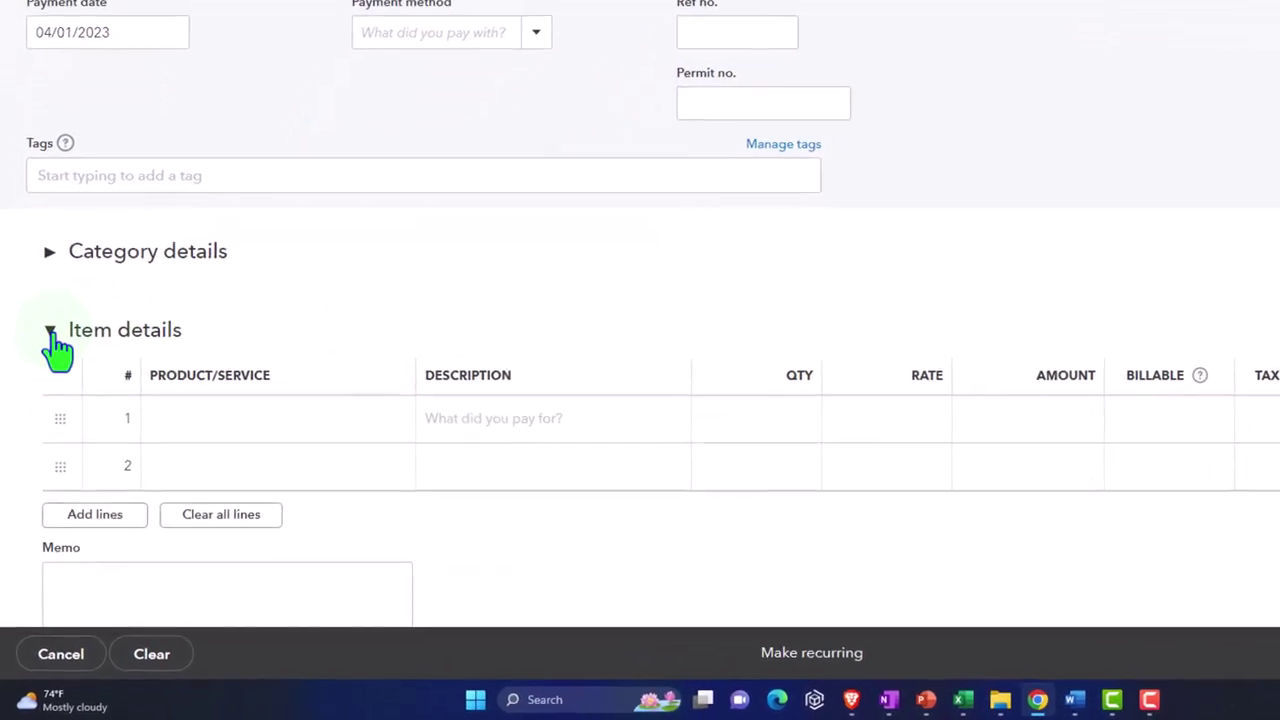
{"action": "left_click", "coordinate": [49, 251]}
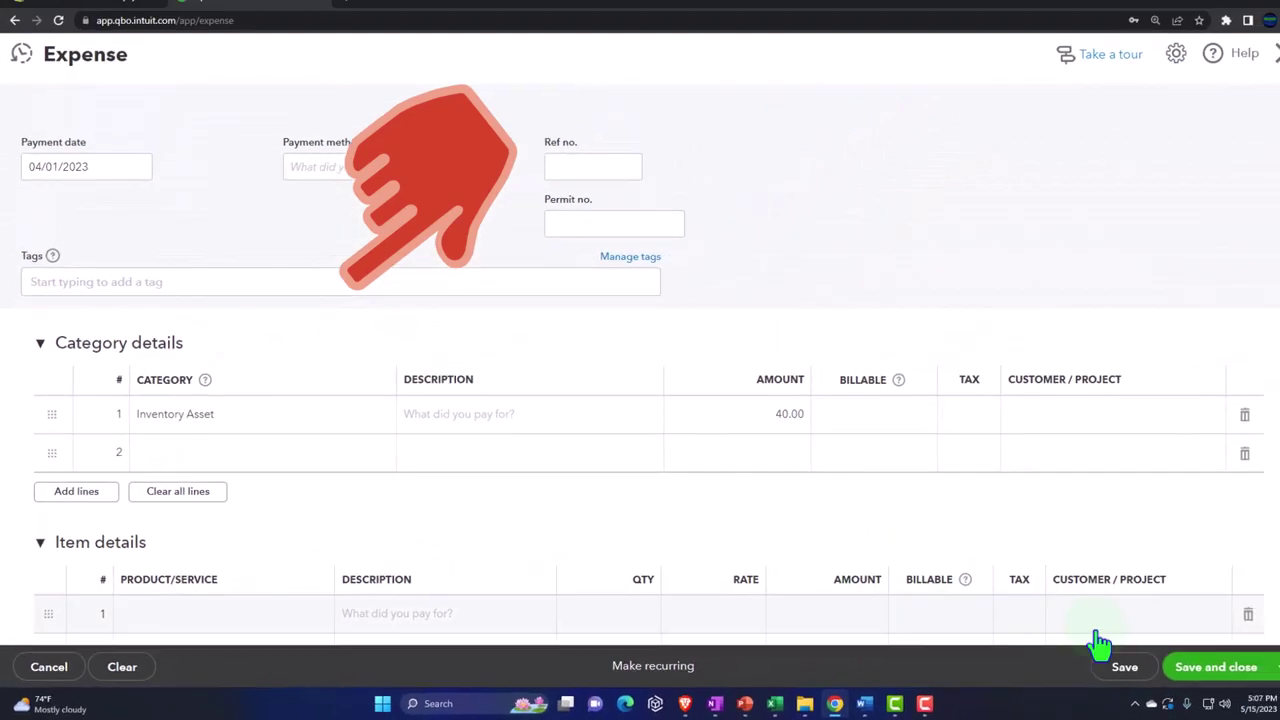
{"action": "left_click", "coordinate": [1183, 664]}
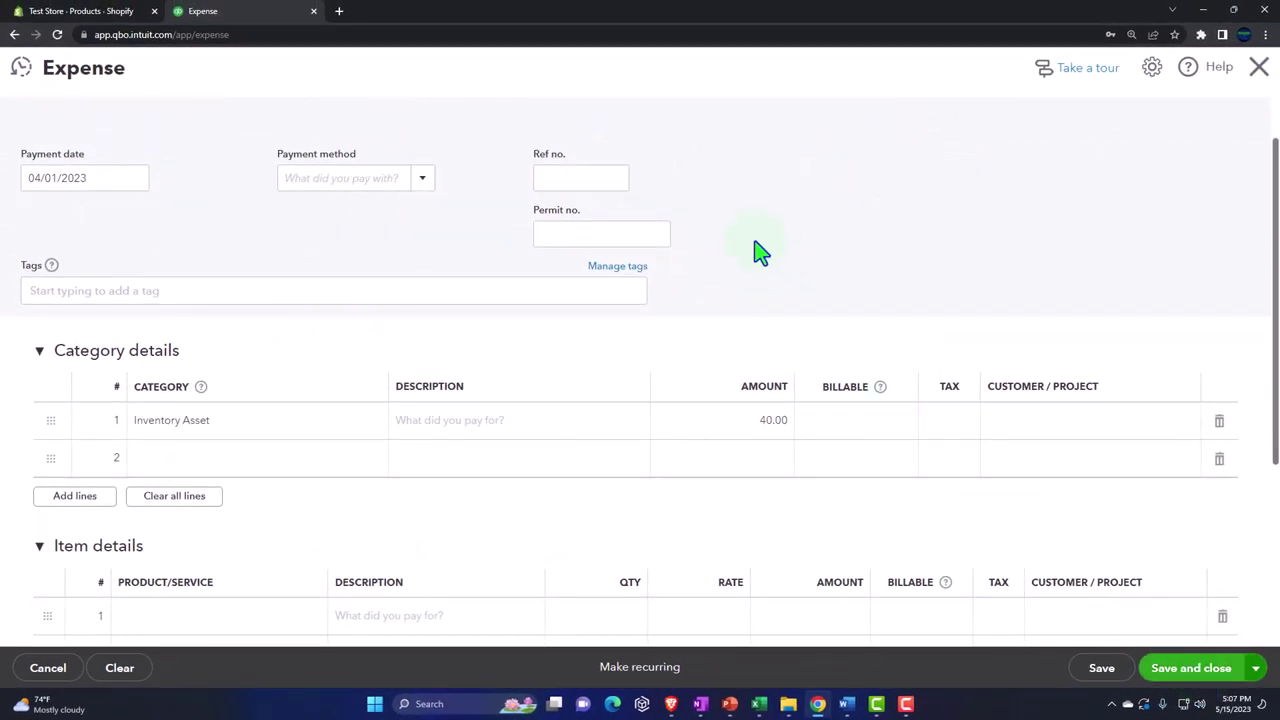
Step: Duplicate the QuickBooks browser tab twice and open the Balance Sheet report in the first duplicate
{"action": "right_click", "coordinate": [283, 18]}
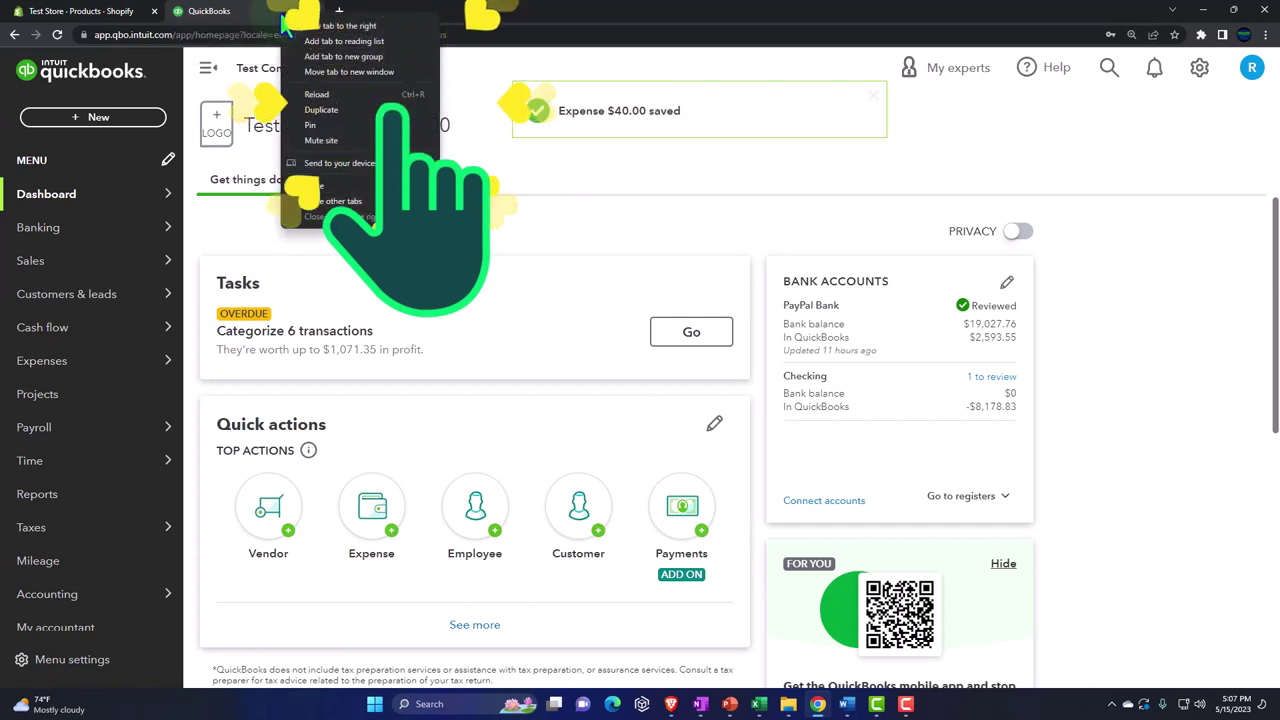
{"action": "left_click", "coordinate": [320, 109]}
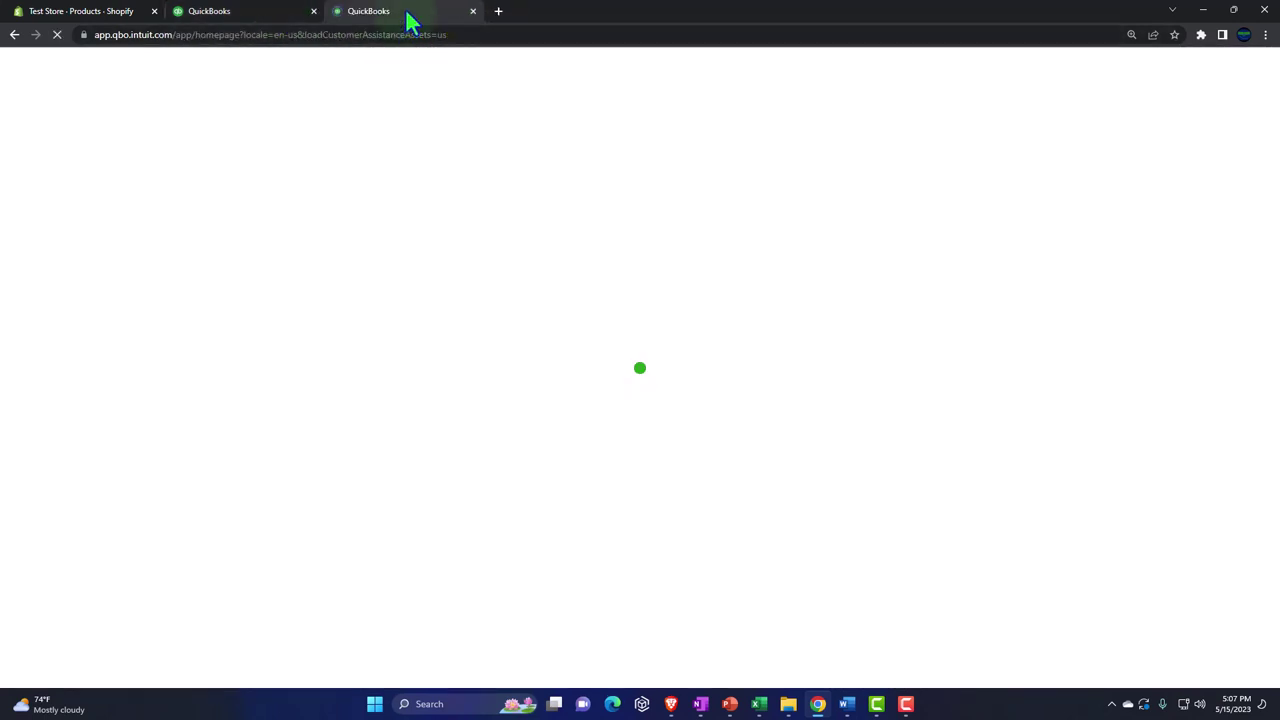
{"action": "right_click", "coordinate": [408, 18]}
{"action": "left_click", "coordinate": [442, 108]}
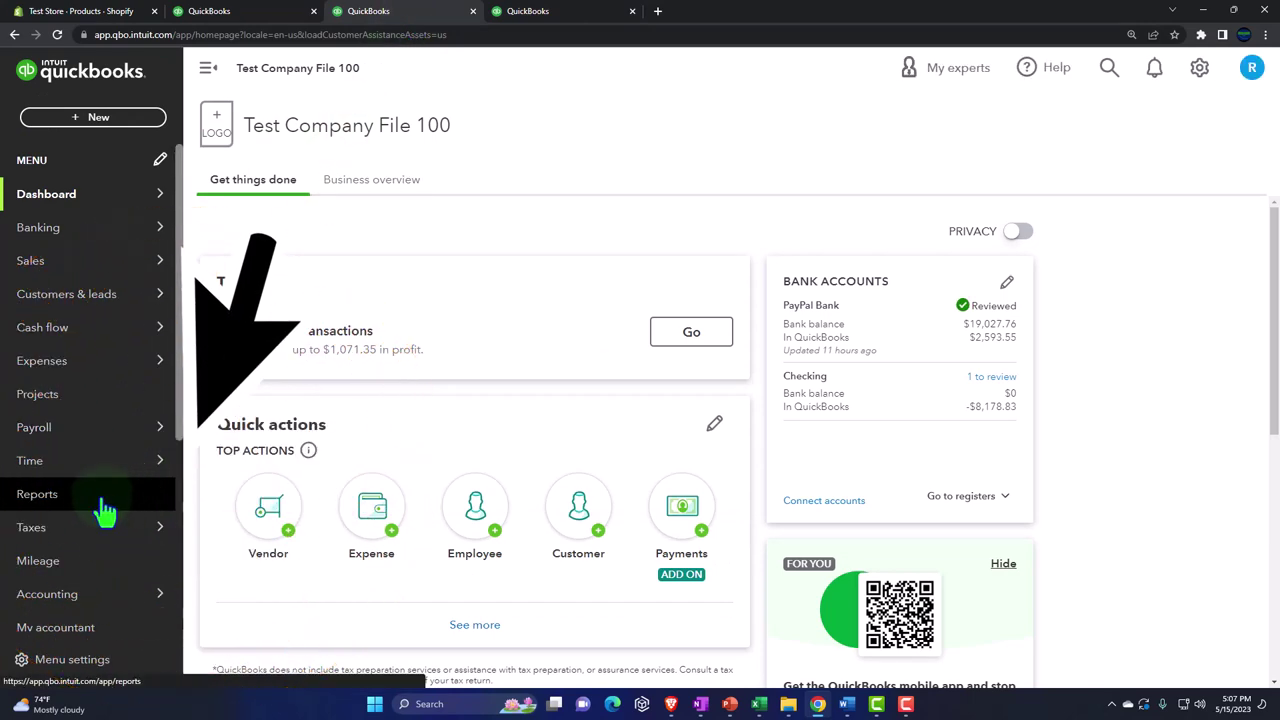
{"action": "left_click", "coordinate": [105, 512]}
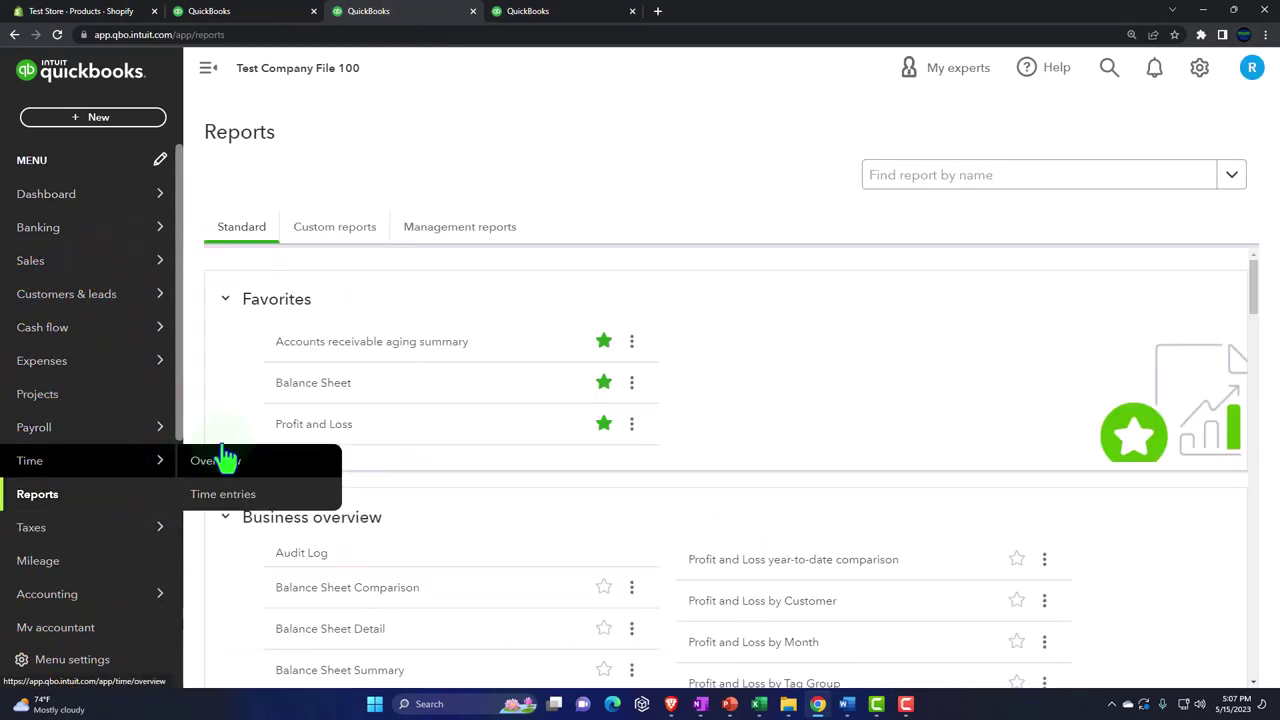
{"action": "left_click", "coordinate": [305, 390]}
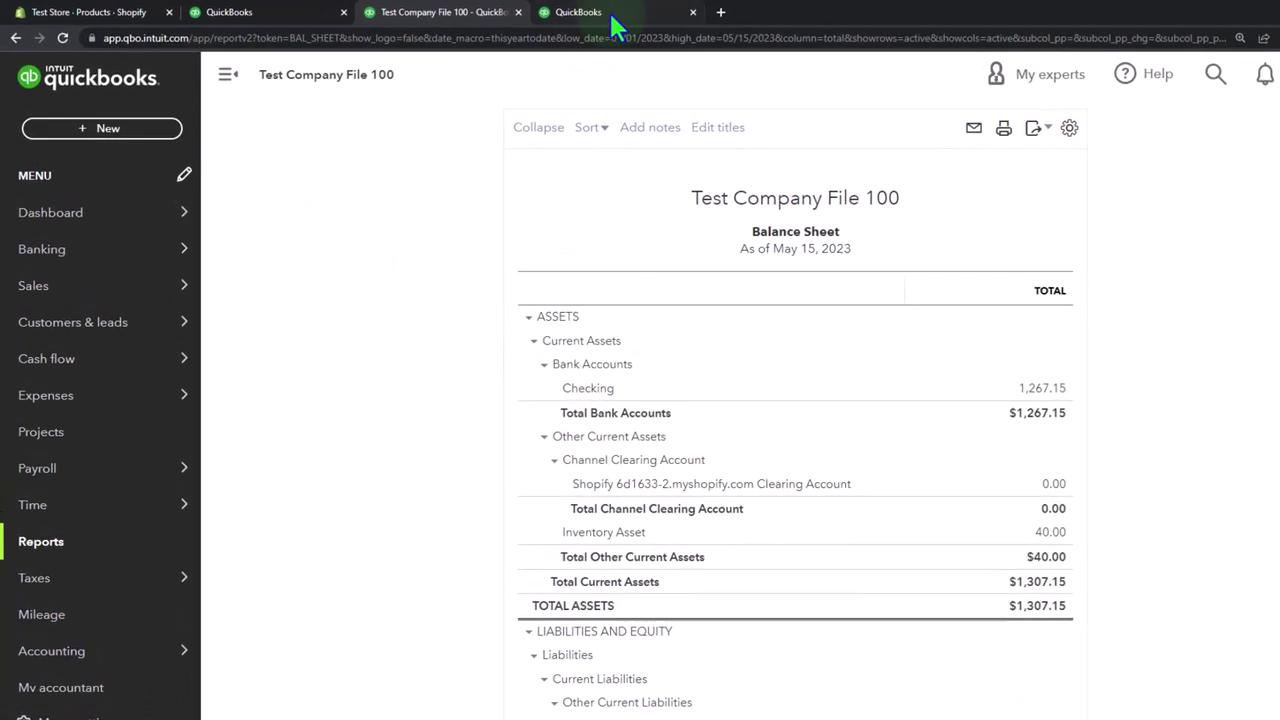
Step: Open the Profit and Loss report in the second duplicate QuickBooks tab and collapse the navigation menu
{"action": "left_click", "coordinate": [560, 12]}
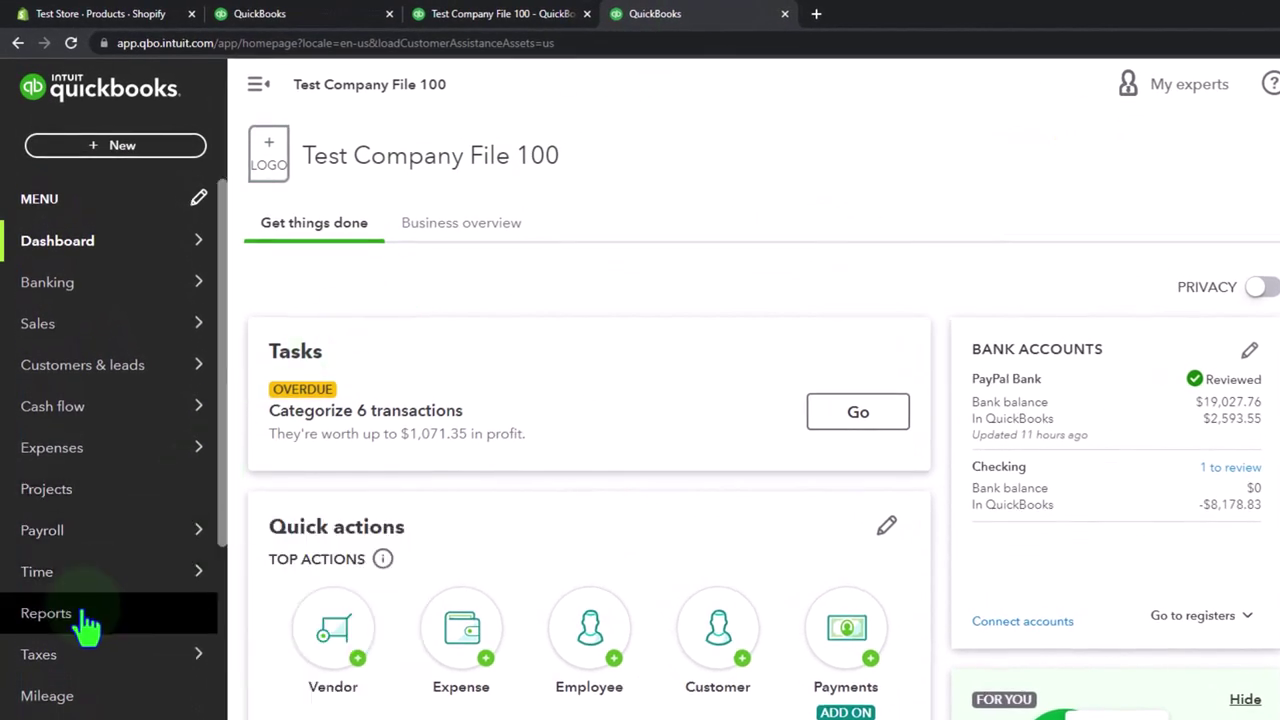
{"action": "left_click", "coordinate": [88, 627]}
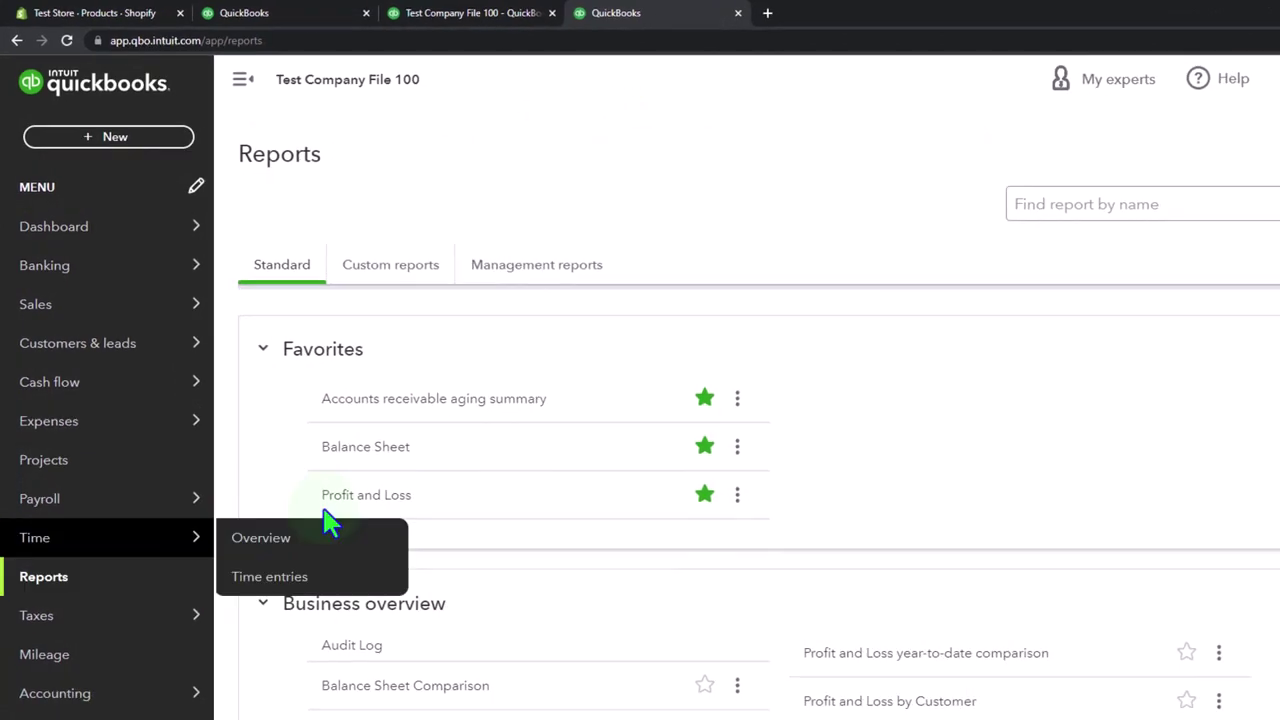
{"action": "left_click", "coordinate": [330, 462]}
{"action": "left_click", "coordinate": [224, 74]}
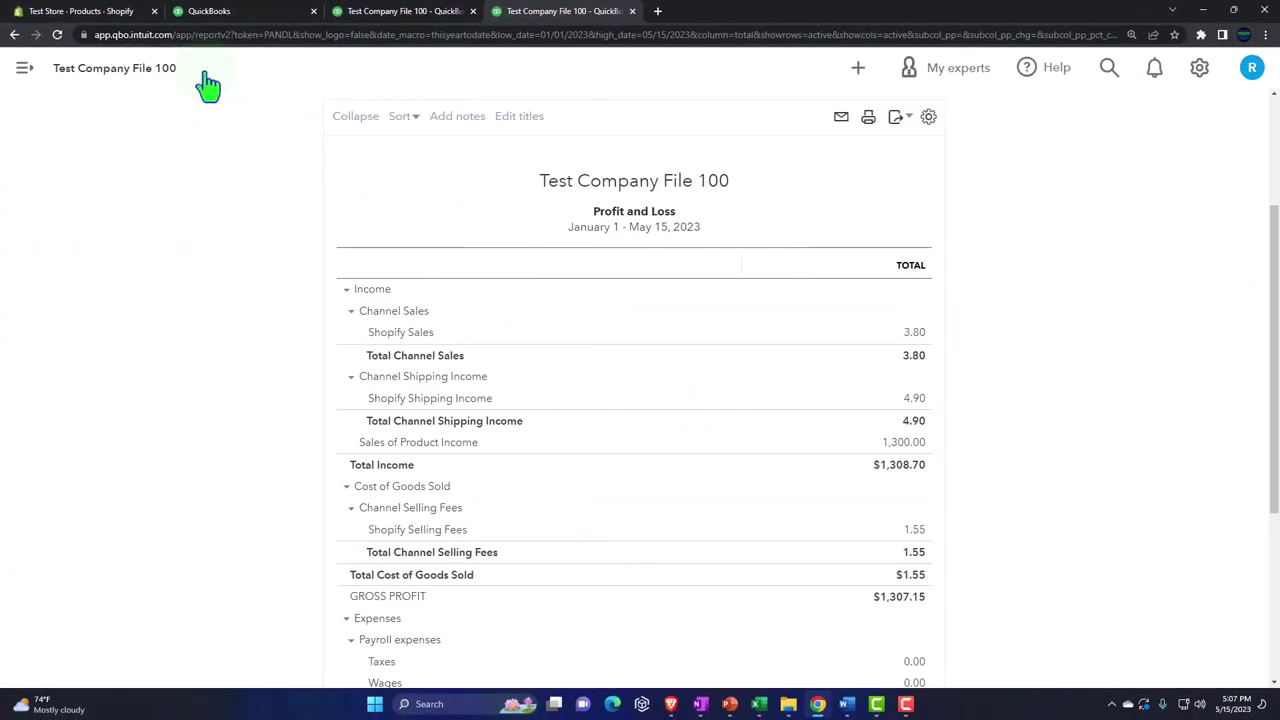
Step: Set the Profit and Loss report period to 04/01/2023 through 05/31/2023, run the report, and review it down to net income
{"action": "scroll", "coordinate": [250, 110], "scroll_direction": "up", "scroll_amount": 2}
{"action": "left_click_drag", "start_coordinate": [290, 187], "coordinate": [169, 134]}
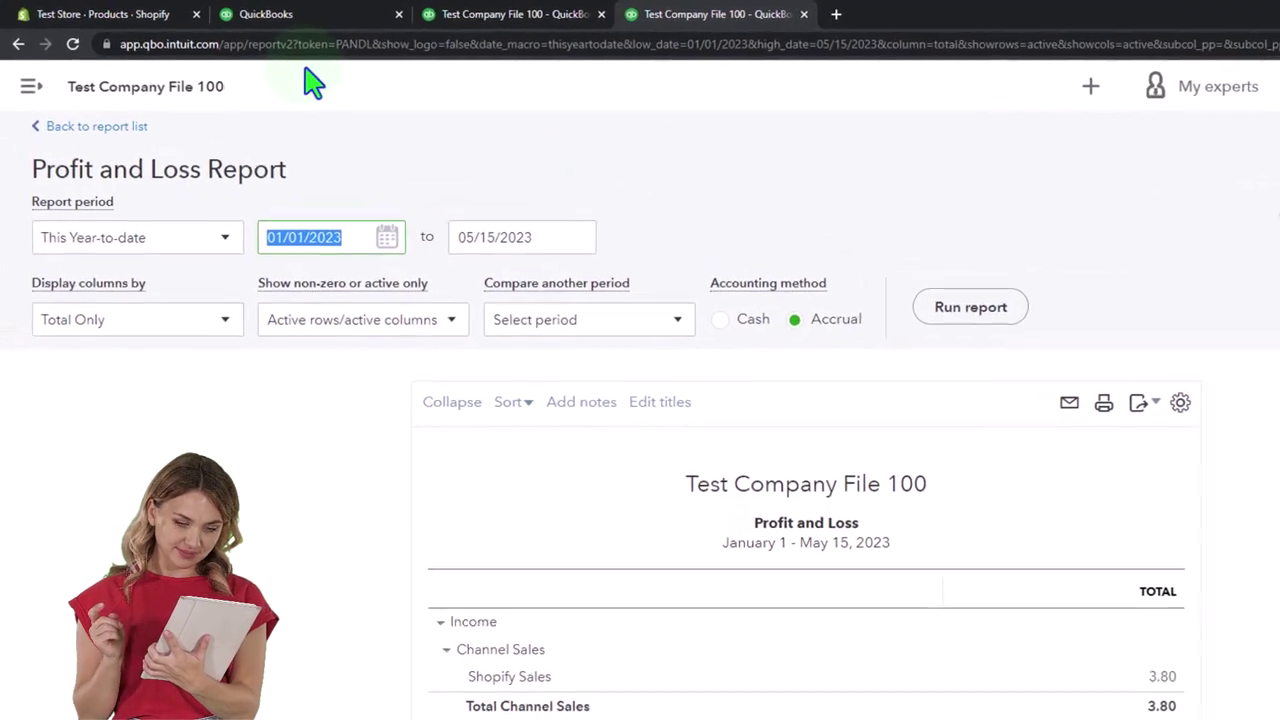
{"action": "type", "text": "04012"}
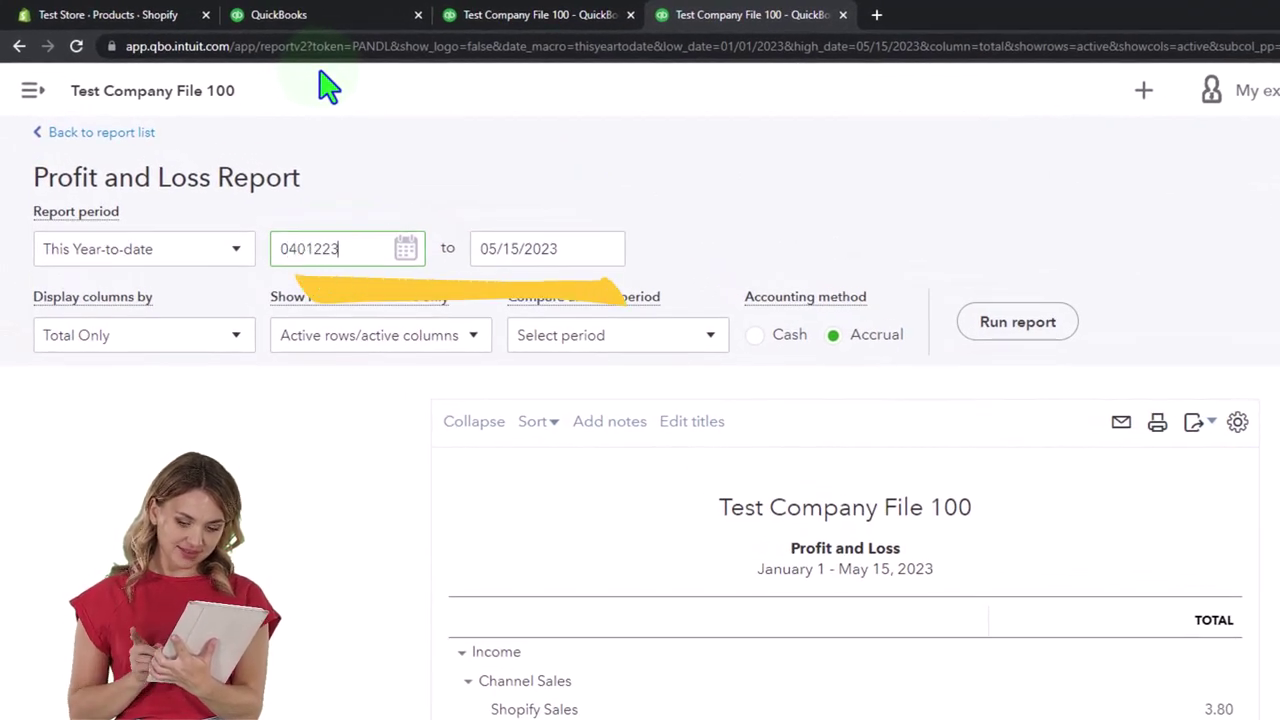
{"action": "key", "text": "Tab"}
{"action": "key", "text": "shift+Tab"}
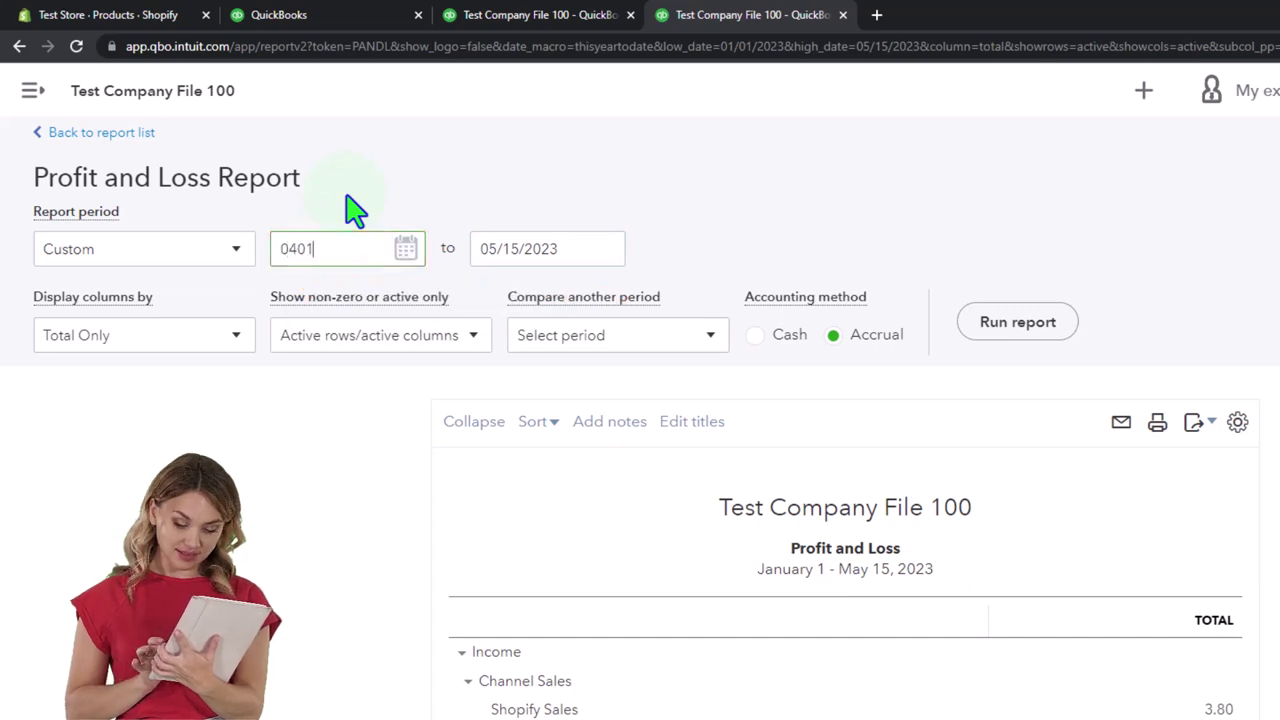
{"action": "key", "text": "Tab"}
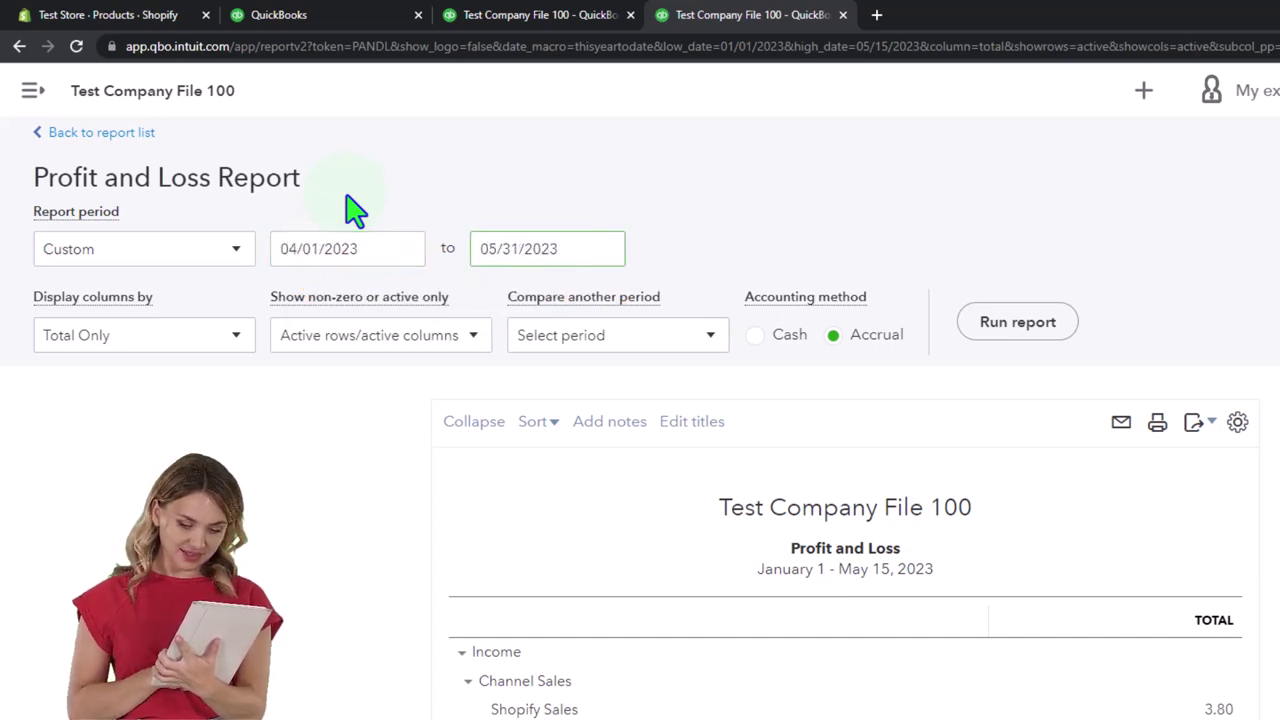
{"action": "left_click", "coordinate": [1017, 322]}
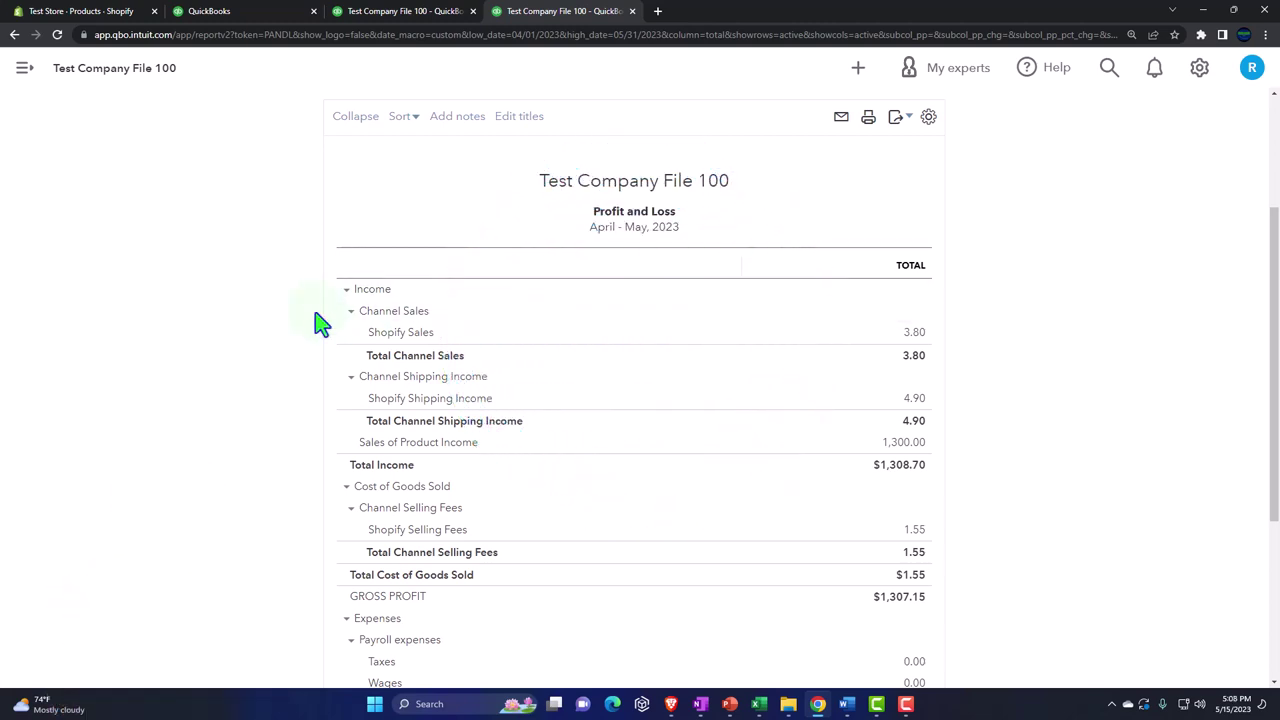
{"action": "scroll", "coordinate": [285, 330], "scroll_direction": "down", "scroll_amount": 3}
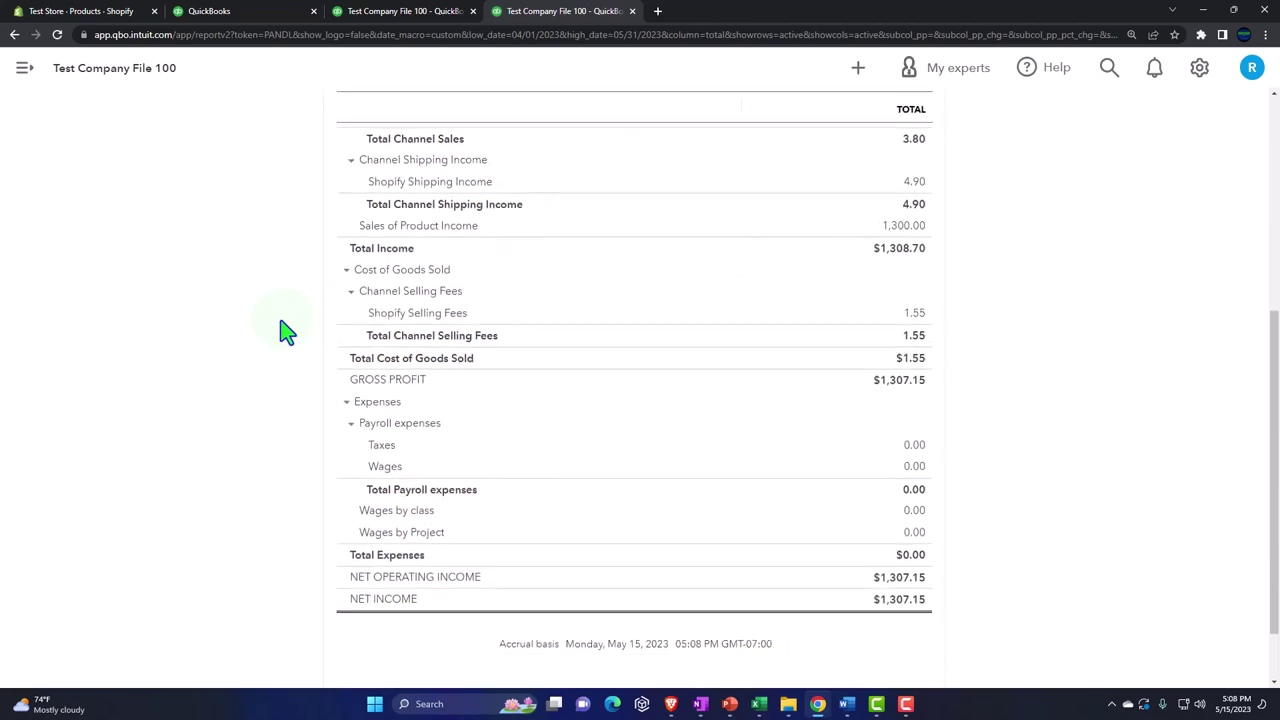
{"action": "scroll", "coordinate": [283, 331], "scroll_direction": "up", "scroll_amount": 5}
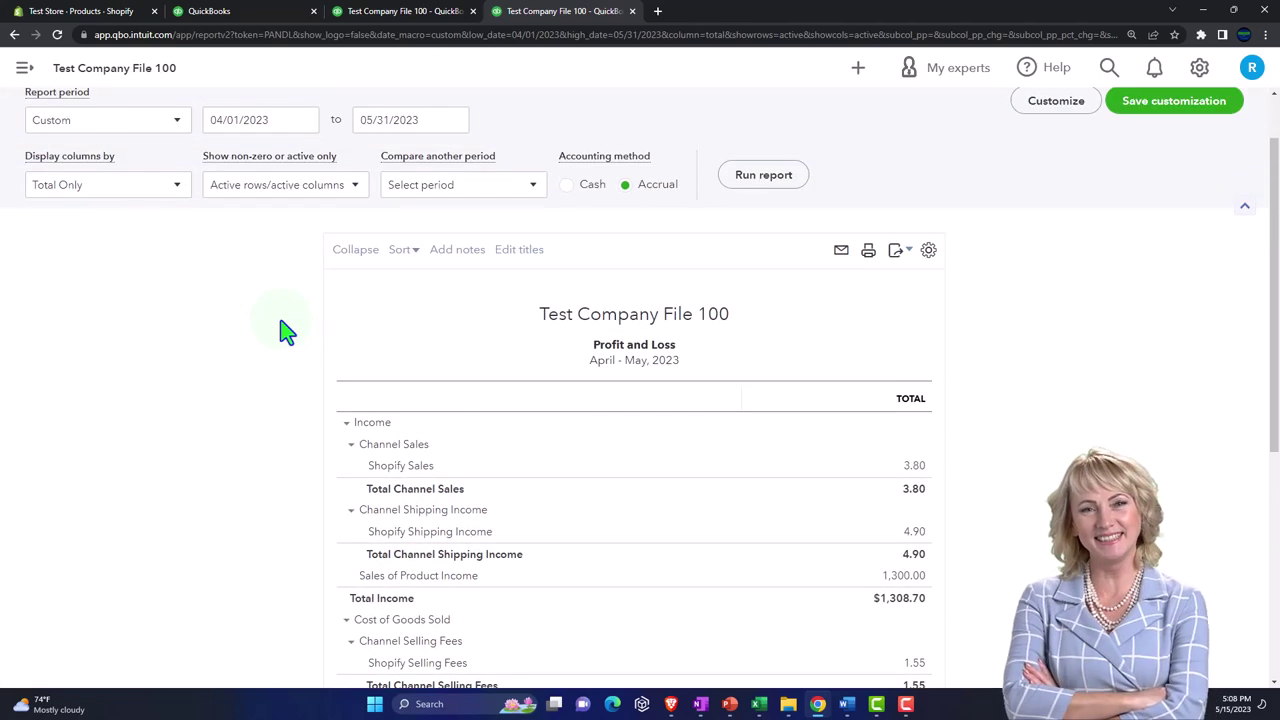
Step: Collapse the navigation menu beside the Balance Sheet report, set its period to 04/01/2023 through 05/31/2023, and run it
{"action": "left_click", "coordinate": [425, 18]}
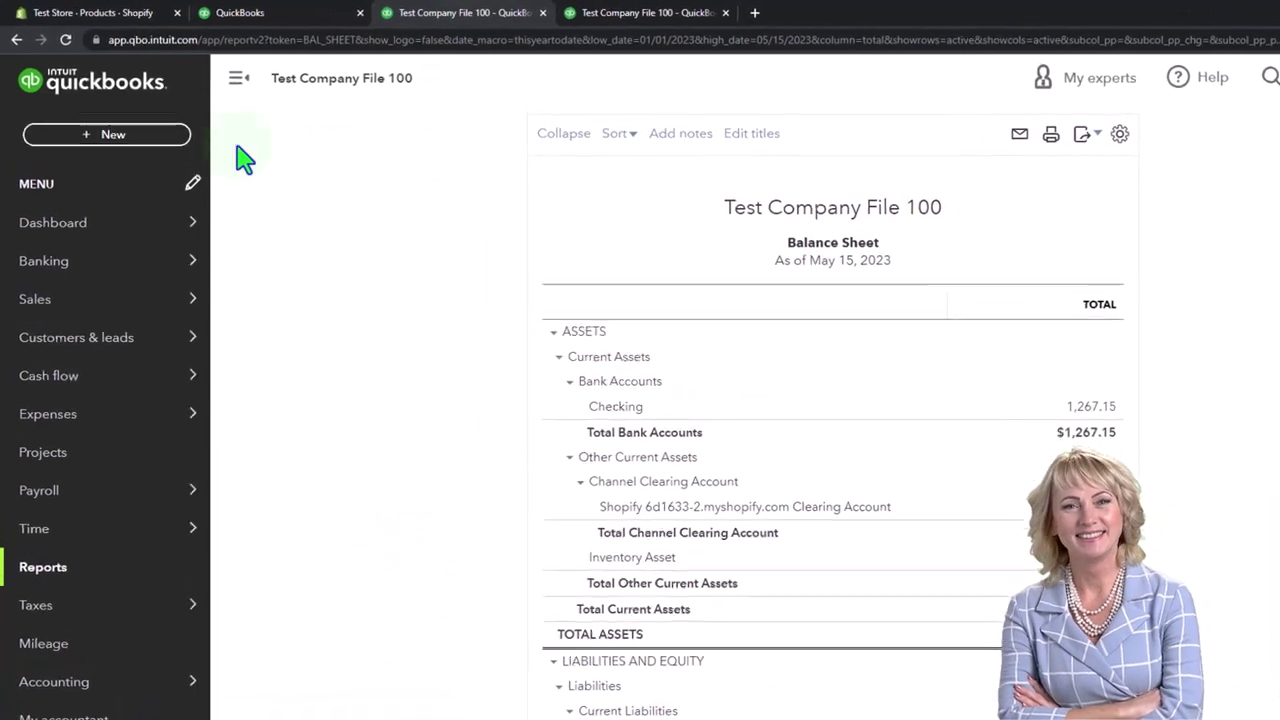
{"action": "left_click", "coordinate": [240, 66]}
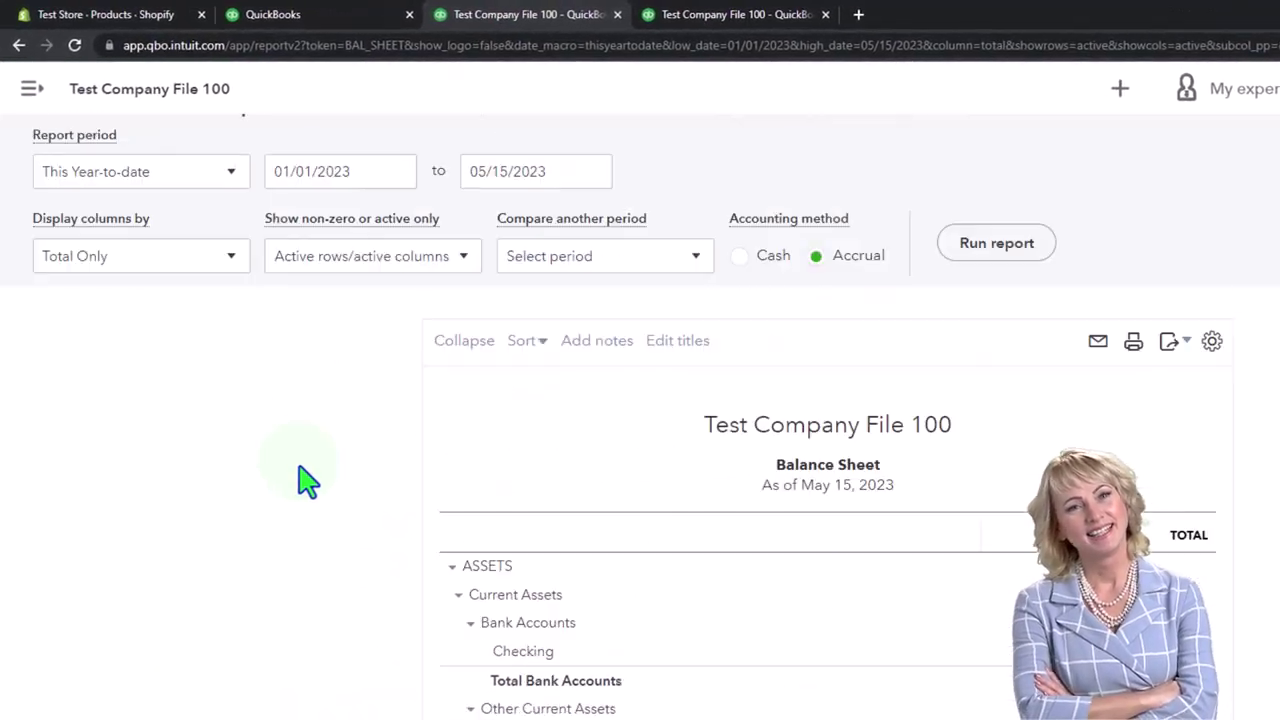
{"action": "scroll", "coordinate": [307, 480], "scroll_direction": "up", "scroll_amount": 1}
{"action": "left_click", "coordinate": [345, 258]}
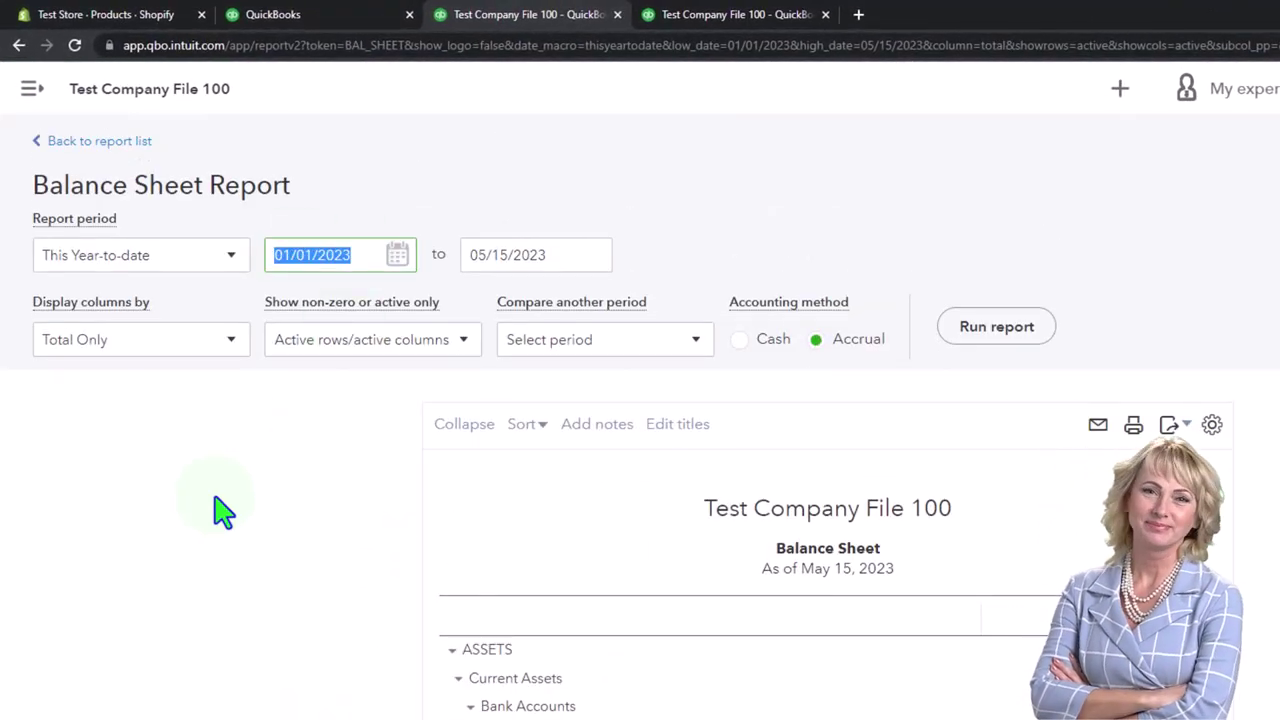
{"action": "type", "text": "04/01/"}
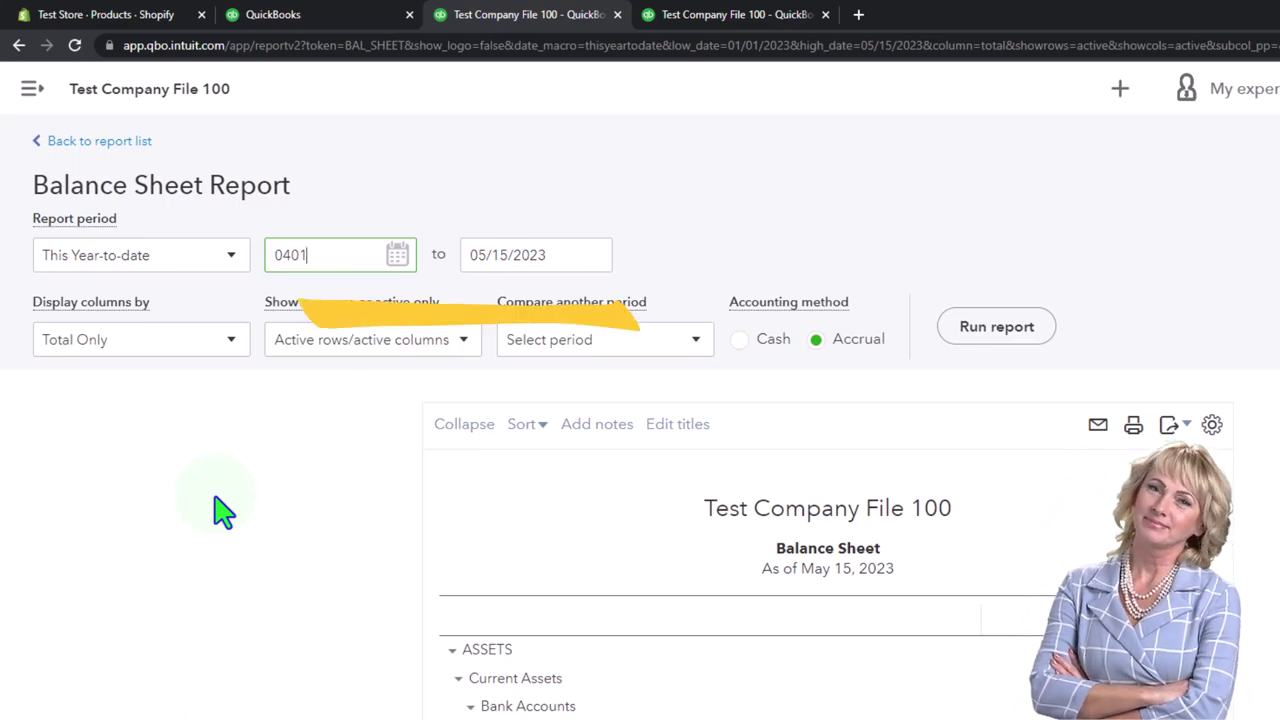
{"action": "type", "text": "2023"}
{"action": "key", "text": "Tab"}
{"action": "type", "text": "053123"}
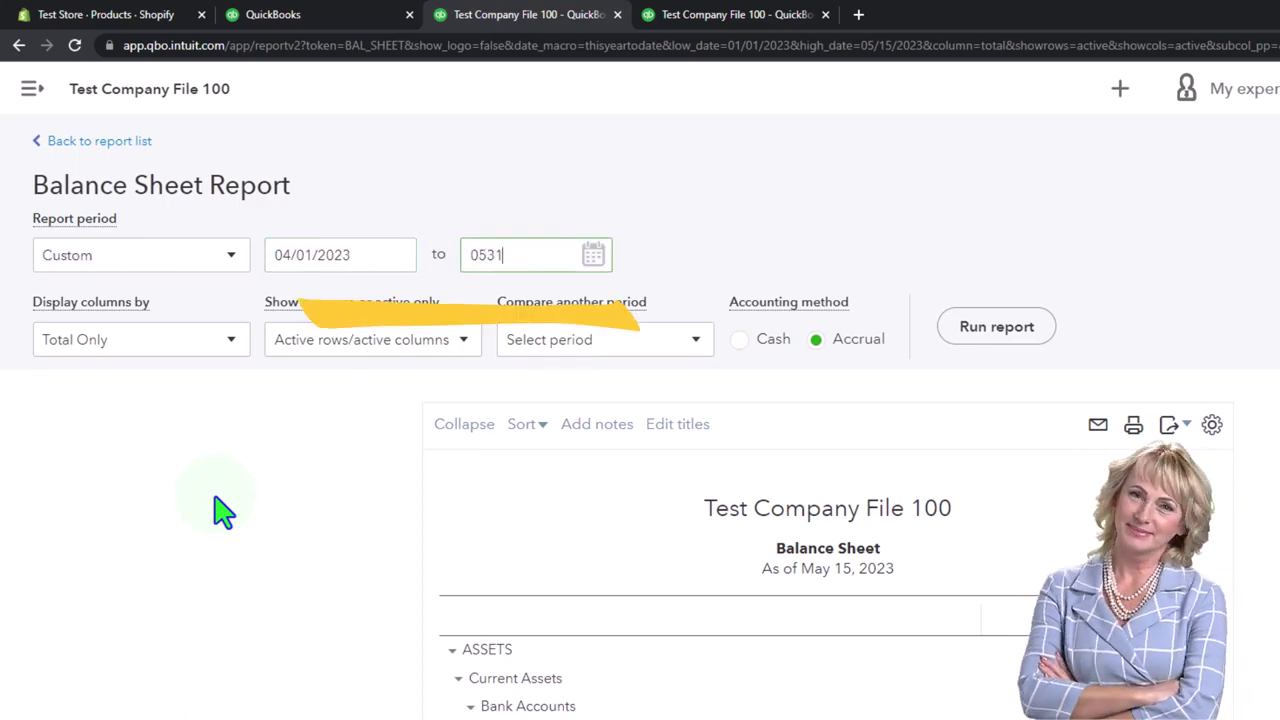
{"action": "key", "text": "Tab"}
{"action": "left_click", "coordinate": [995, 326]}
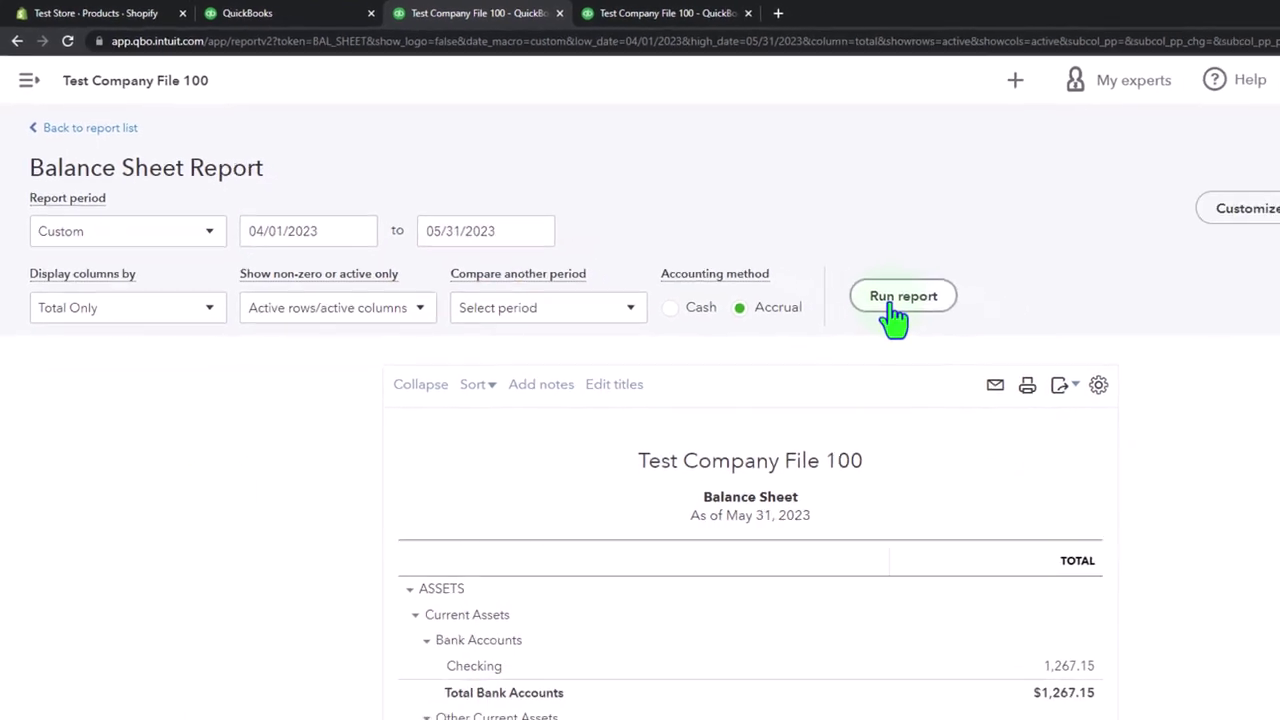
Step: Open the transaction detail behind the Checking balance to review the Vendor 1 expense, and return to the Balance Sheet without saving
{"action": "scroll", "coordinate": [1040, 420], "scroll_direction": "down", "scroll_amount": 3}
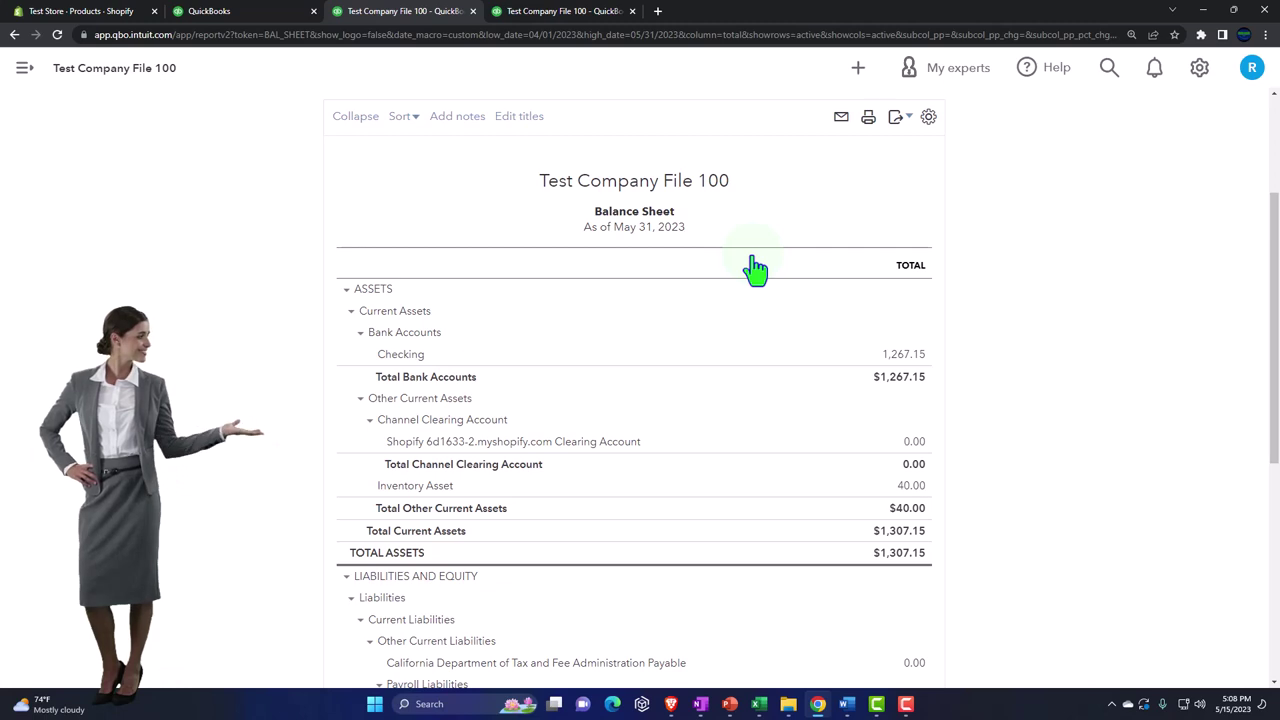
{"action": "scroll", "coordinate": [755, 268], "scroll_direction": "down", "scroll_amount": 1}
{"action": "left_click", "coordinate": [905, 290]}
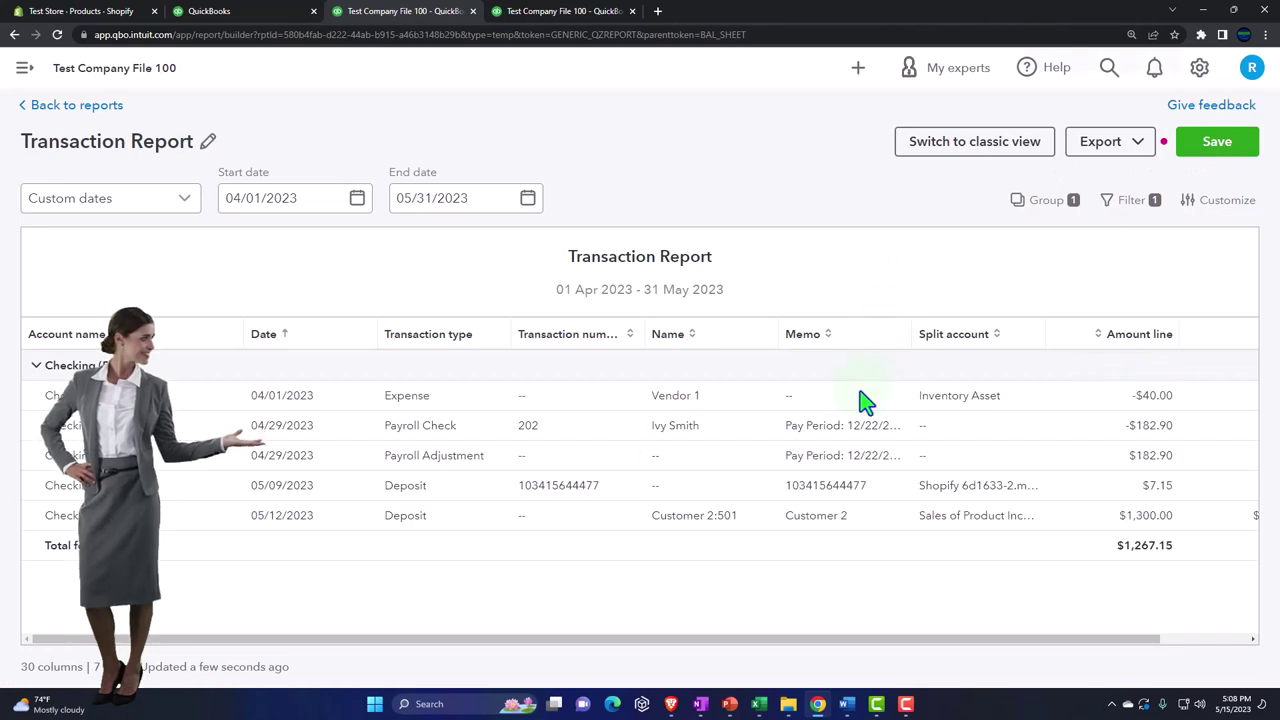
{"action": "key", "text": "ctrl+minus"}
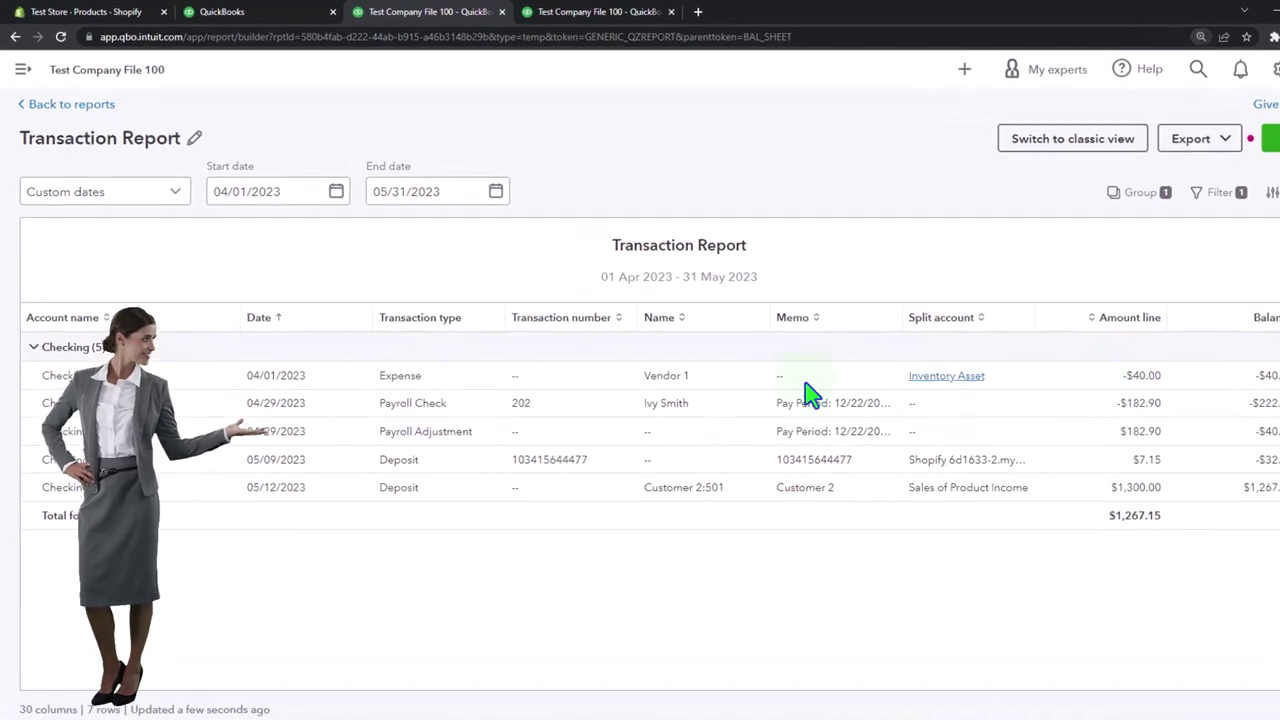
{"action": "left_click", "coordinate": [100, 128]}
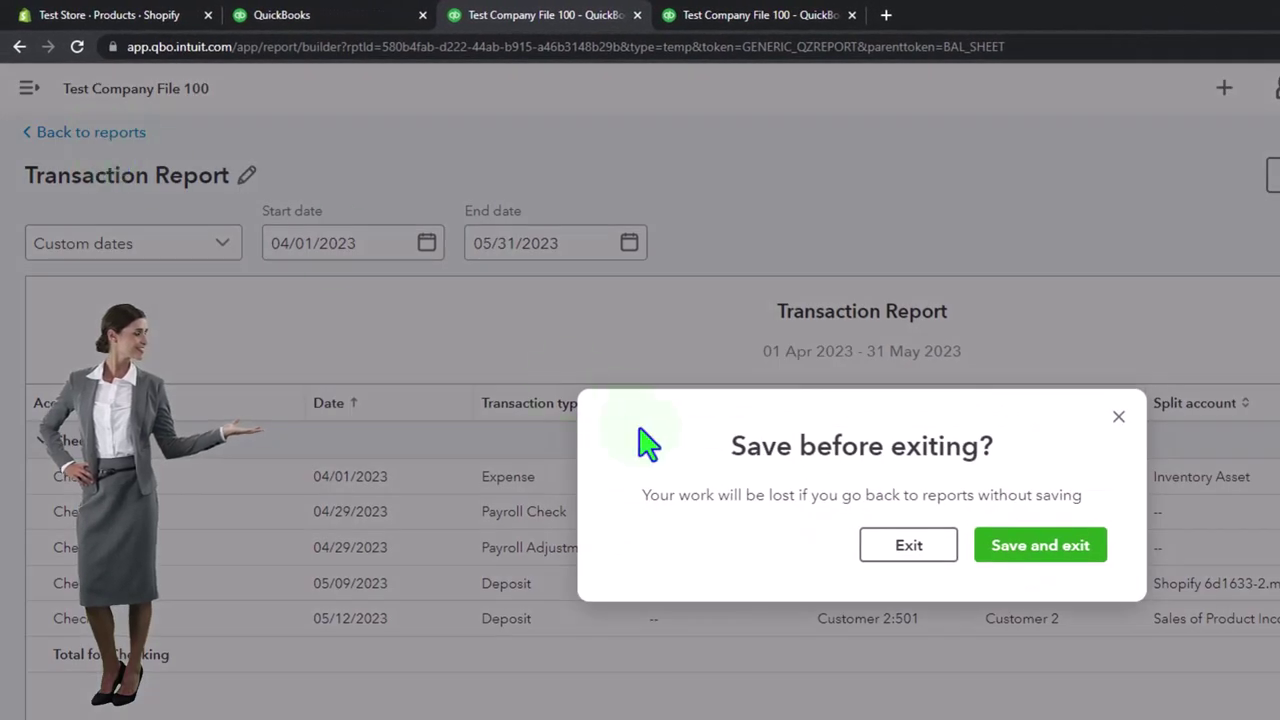
{"action": "left_click", "coordinate": [866, 521]}
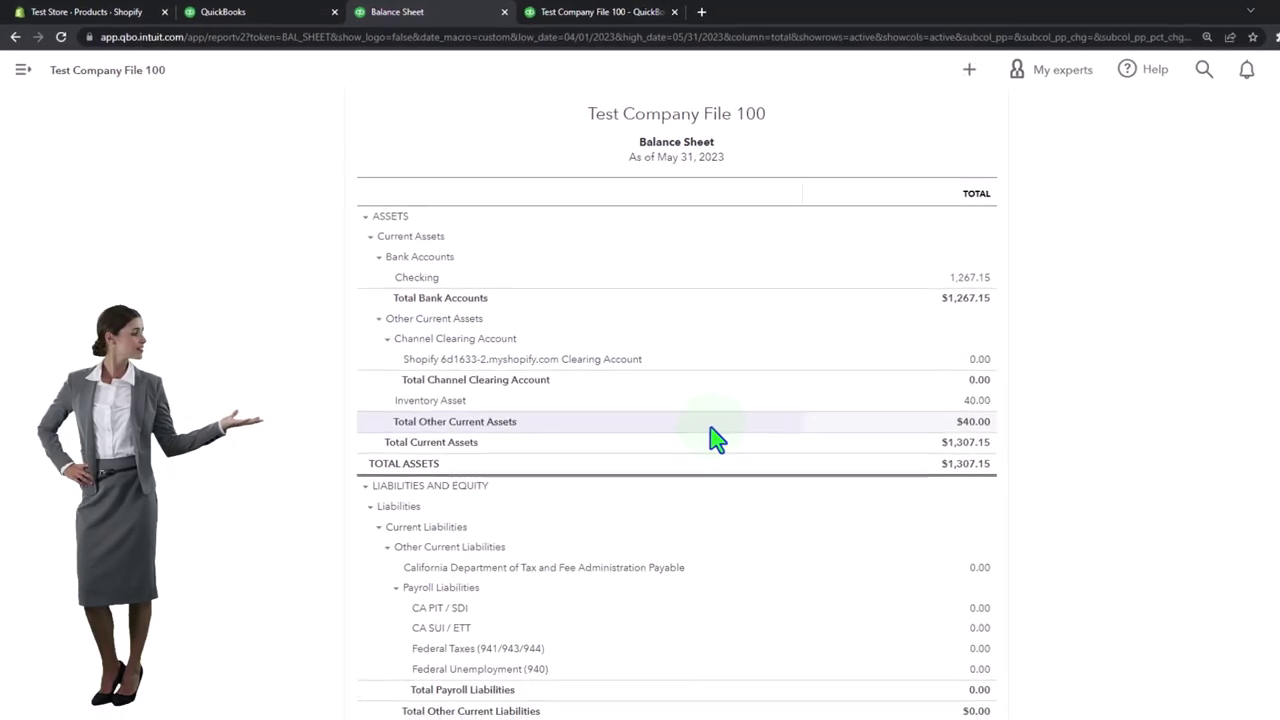
Step: Examine the Balance Sheet's Inventory Asset balance, and switch to the student Excel workbook to compare it with the ending inventory balance
{"action": "scroll", "coordinate": [672, 412], "scroll_direction": "down", "scroll_amount": 1}
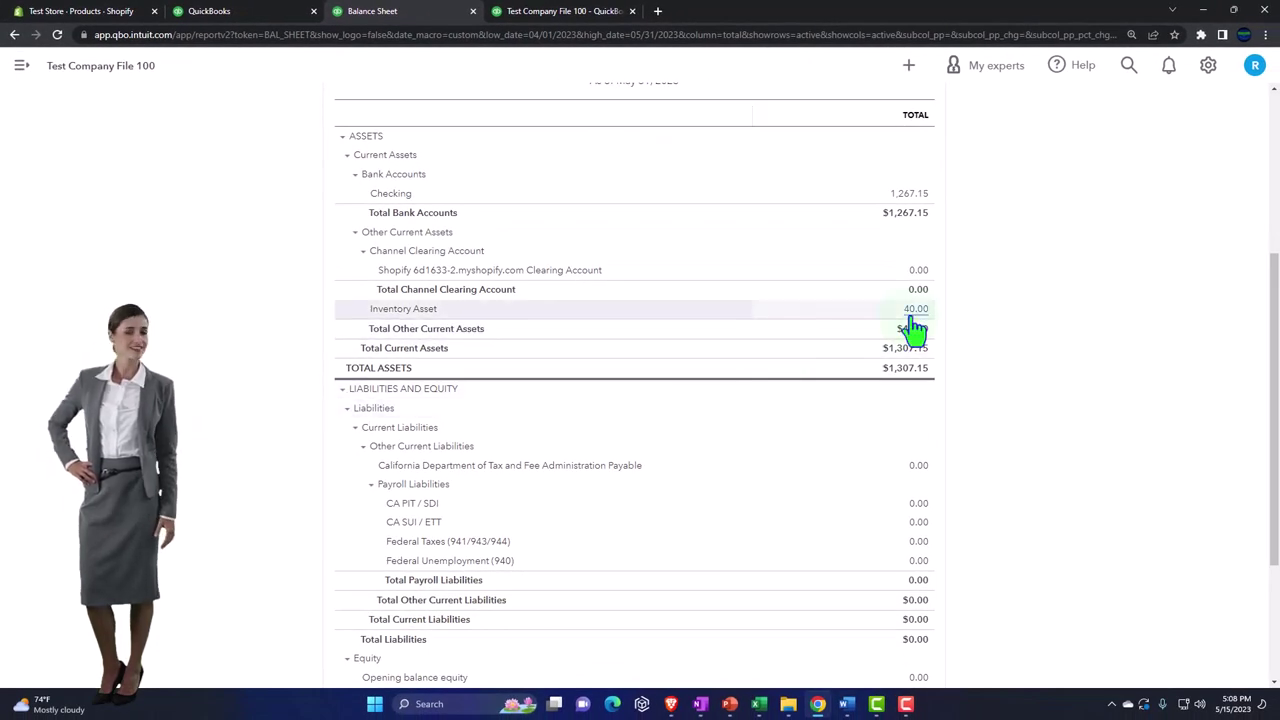
{"action": "key", "text": "ctrl+plus"}
{"action": "key", "text": "ctrl+plus"}
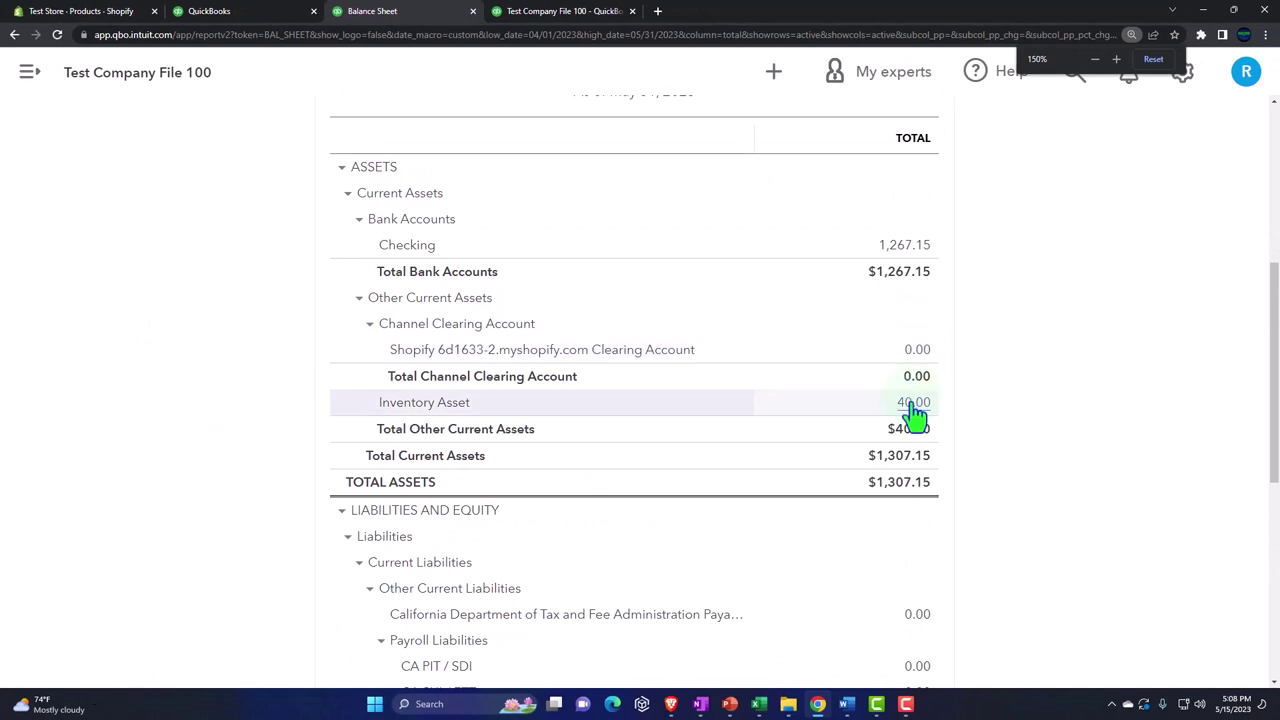
{"action": "key", "text": "ctrl+plus"}
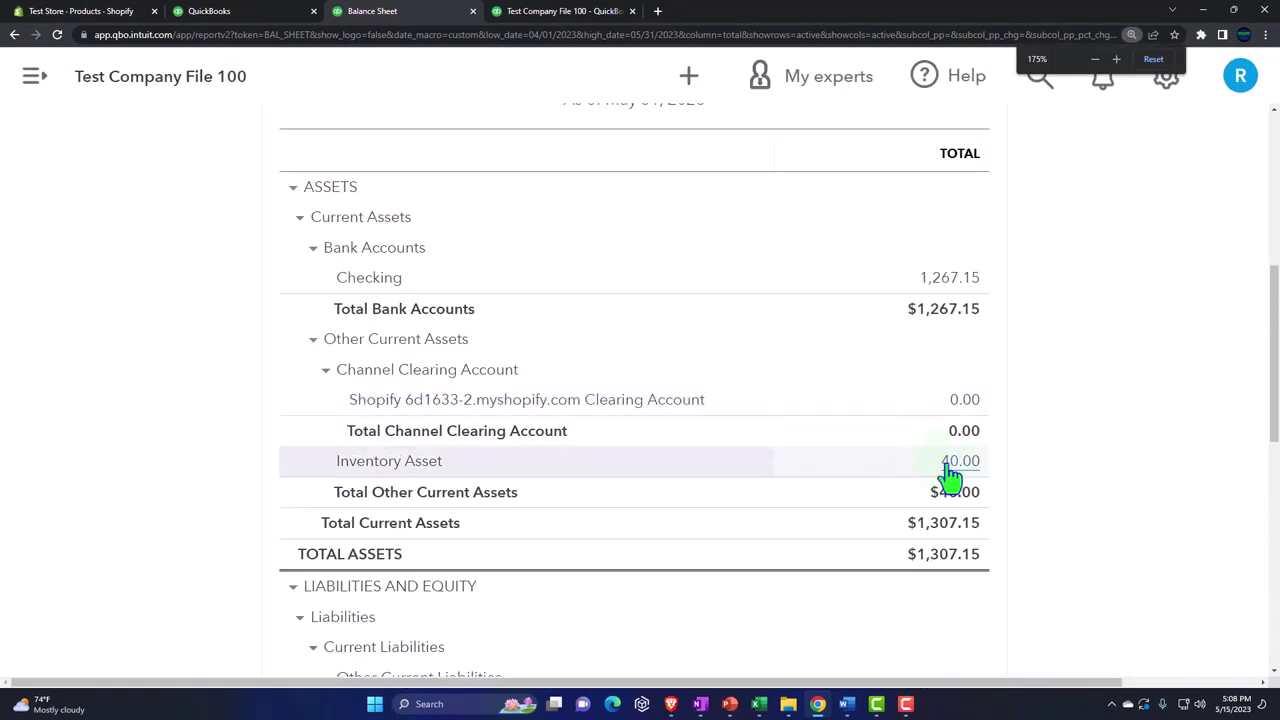
{"action": "left_click", "coordinate": [760, 704]}
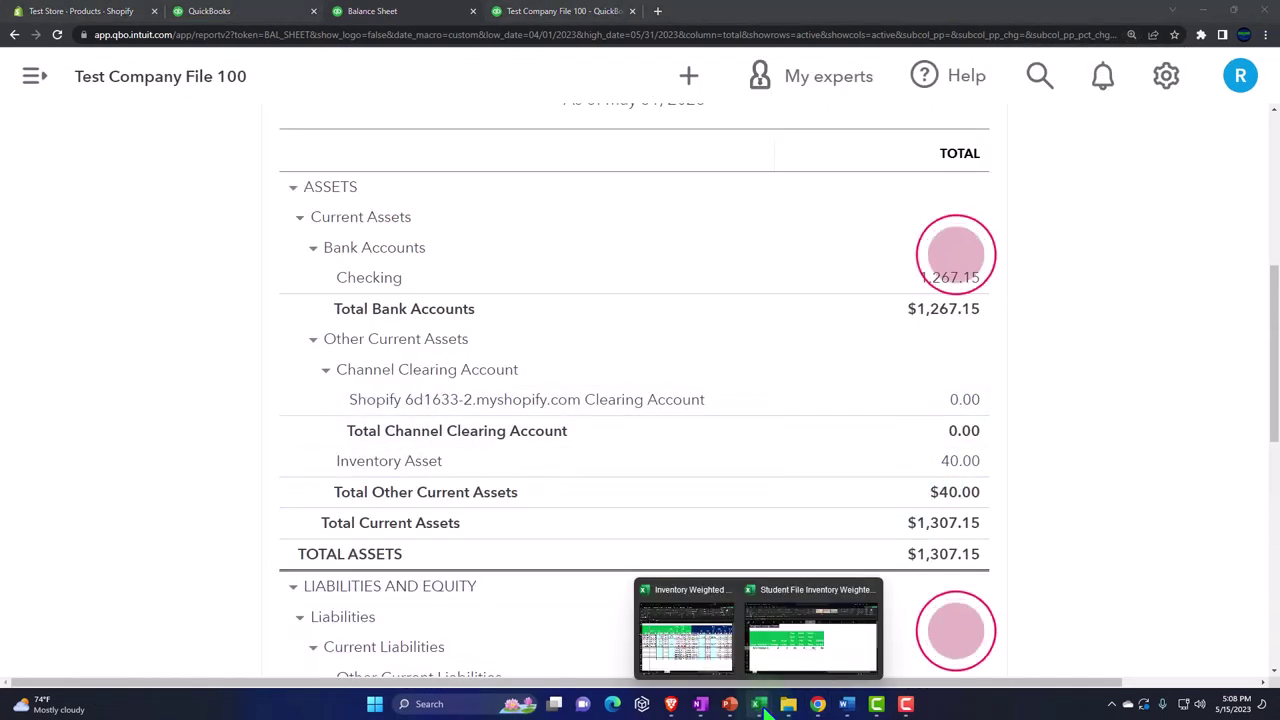
{"action": "left_click", "coordinate": [777, 654]}
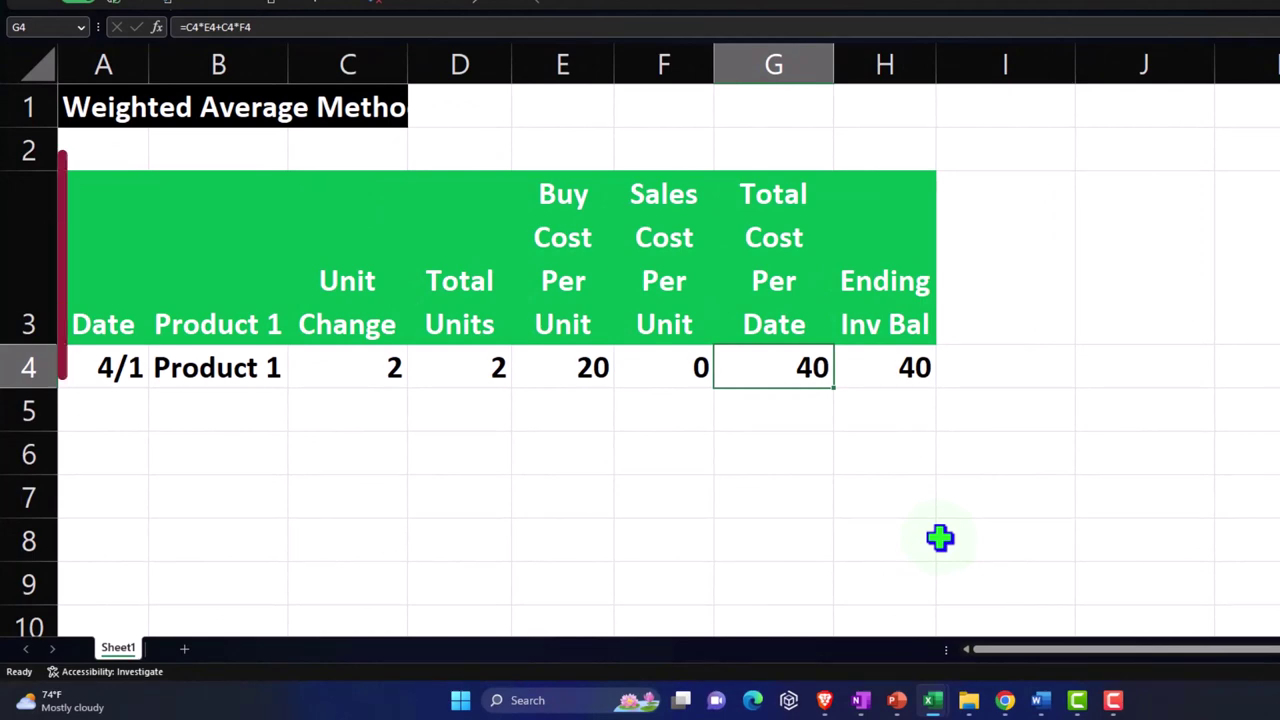
{"action": "left_click", "coordinate": [114, 410]}
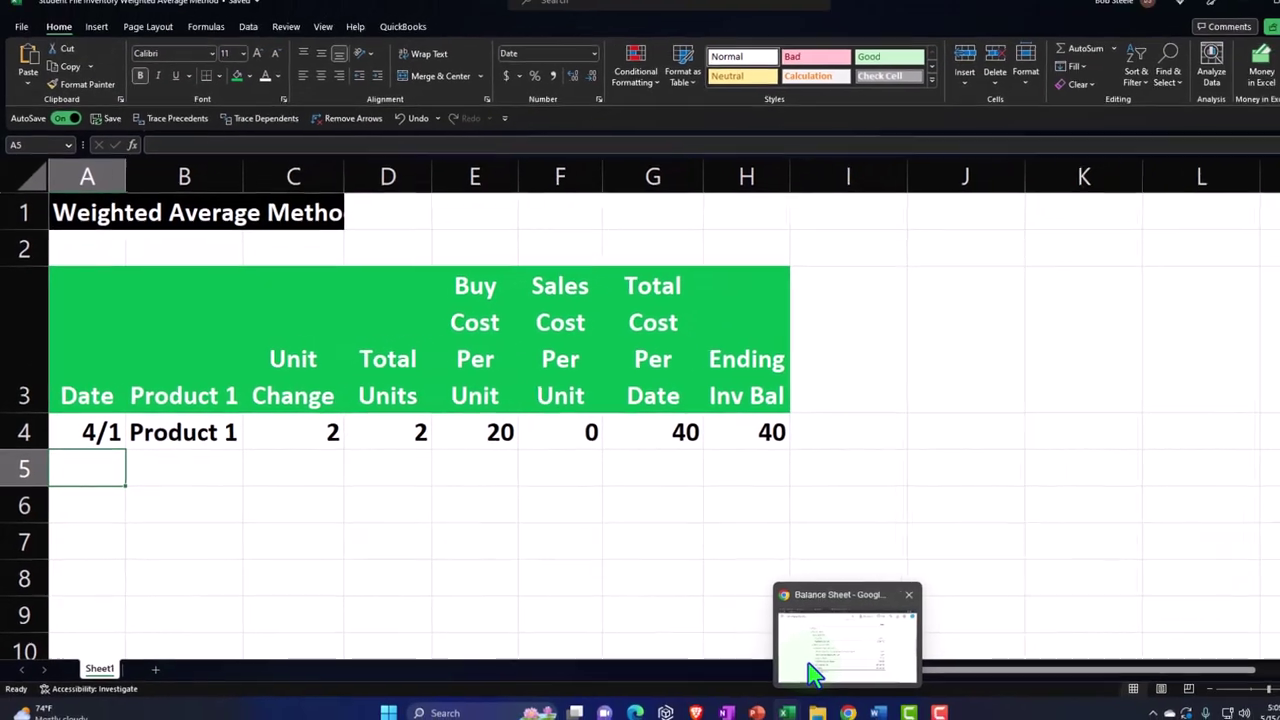
Step: Switch to the browser to view the Shopify product list and the QuickBooks dashboard, and return to the Excel worksheet
{"action": "left_click", "coordinate": [812, 675]}
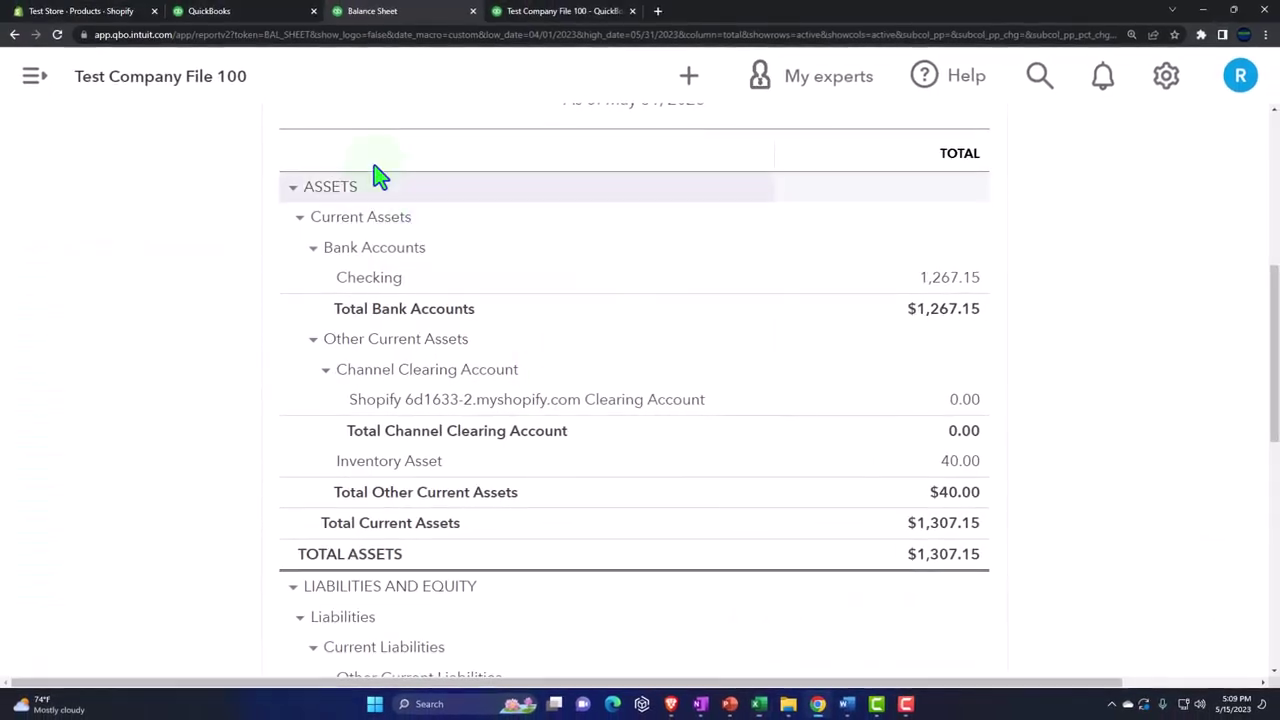
{"action": "left_click", "coordinate": [80, 11]}
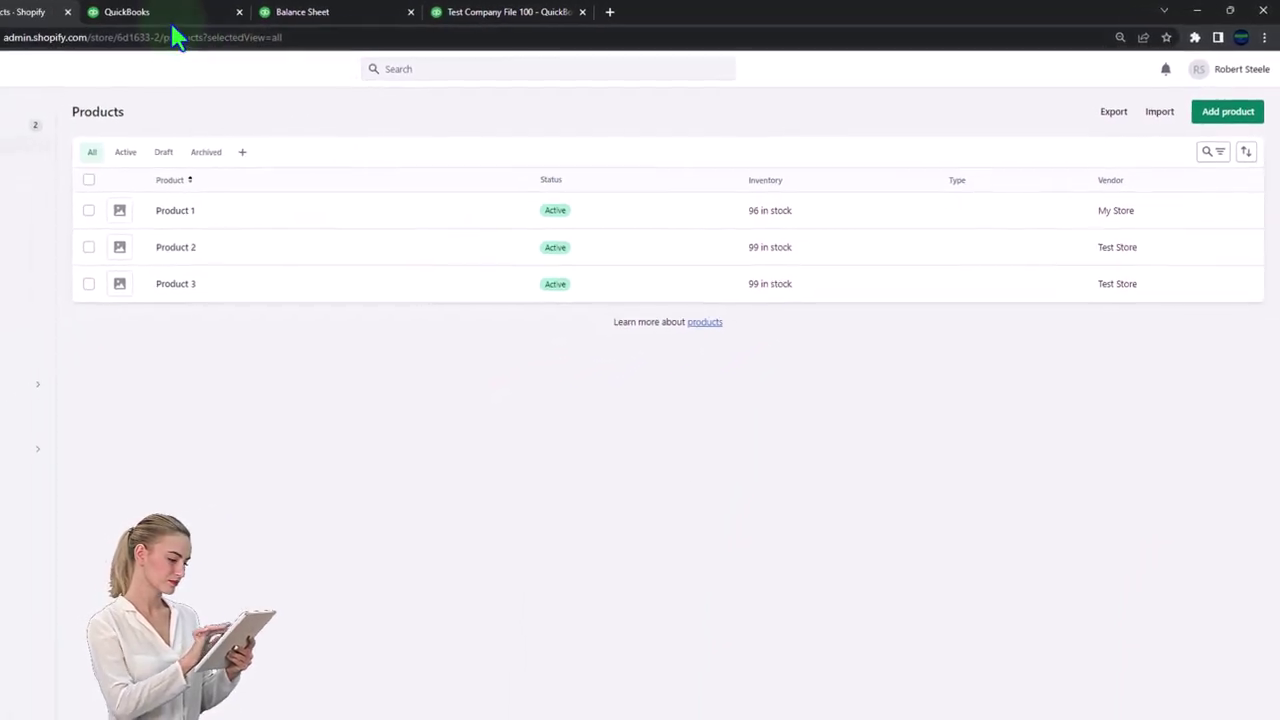
{"action": "left_click", "coordinate": [170, 18]}
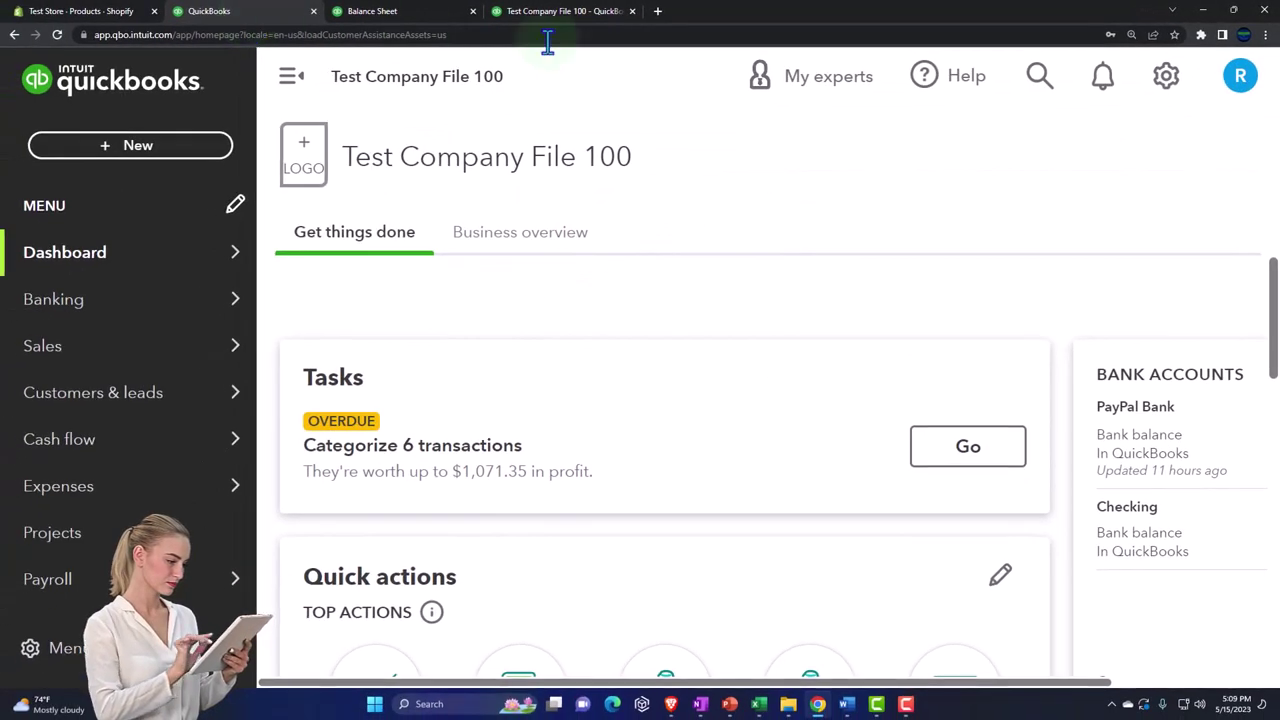
{"action": "left_click", "coordinate": [1205, 14]}
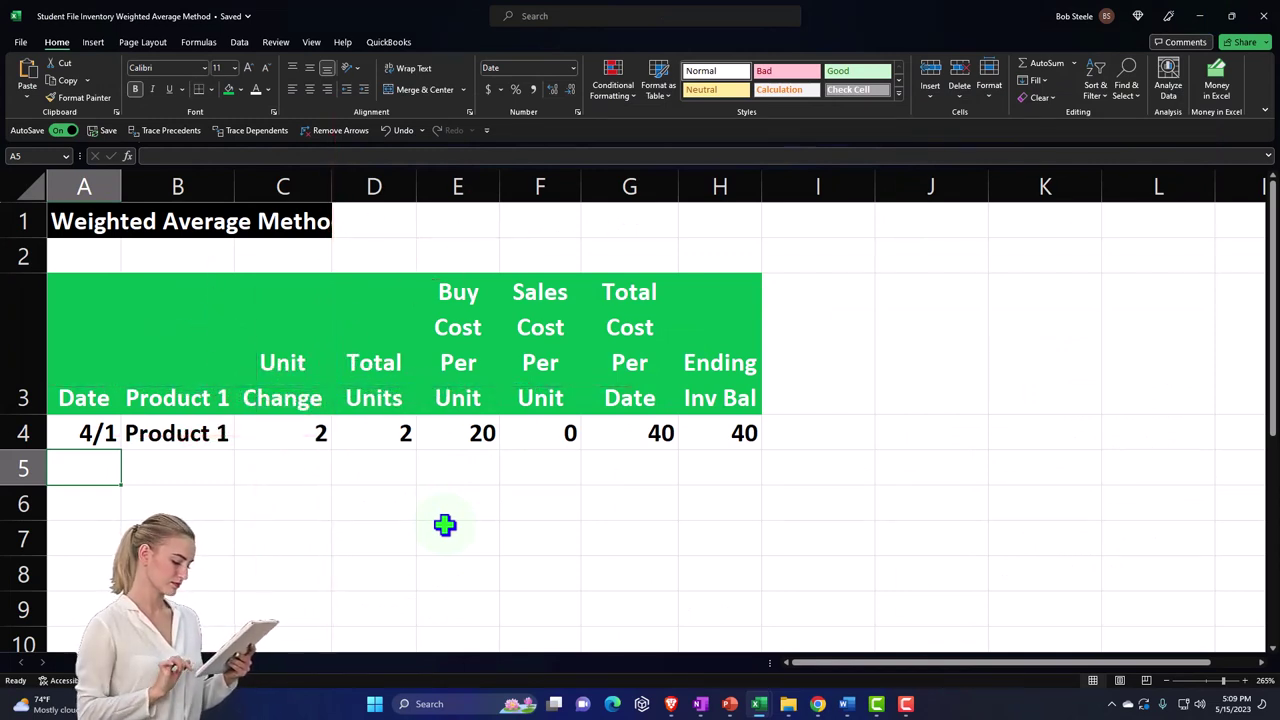
Step: Enter a new row 5 in the weighted average table with date 4/15, Product 1, and a unit change of 1
{"action": "type", "text": "4/15"}
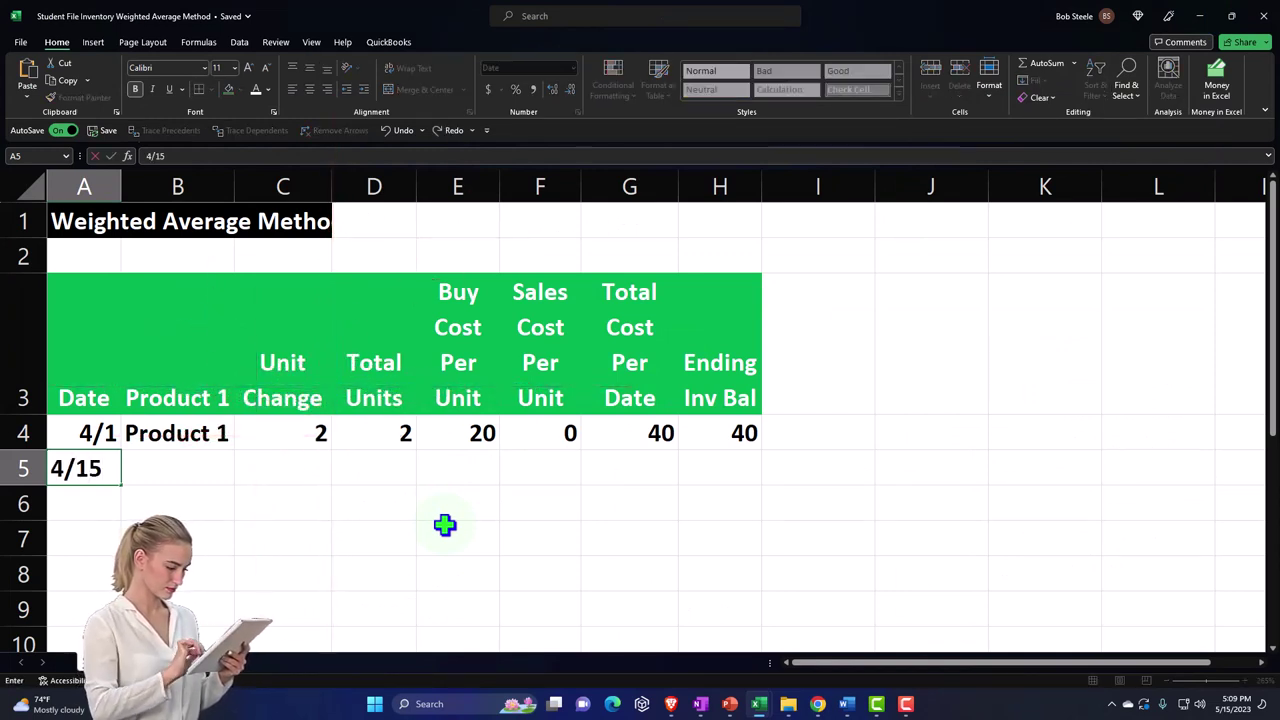
{"action": "key", "text": "Tab"}
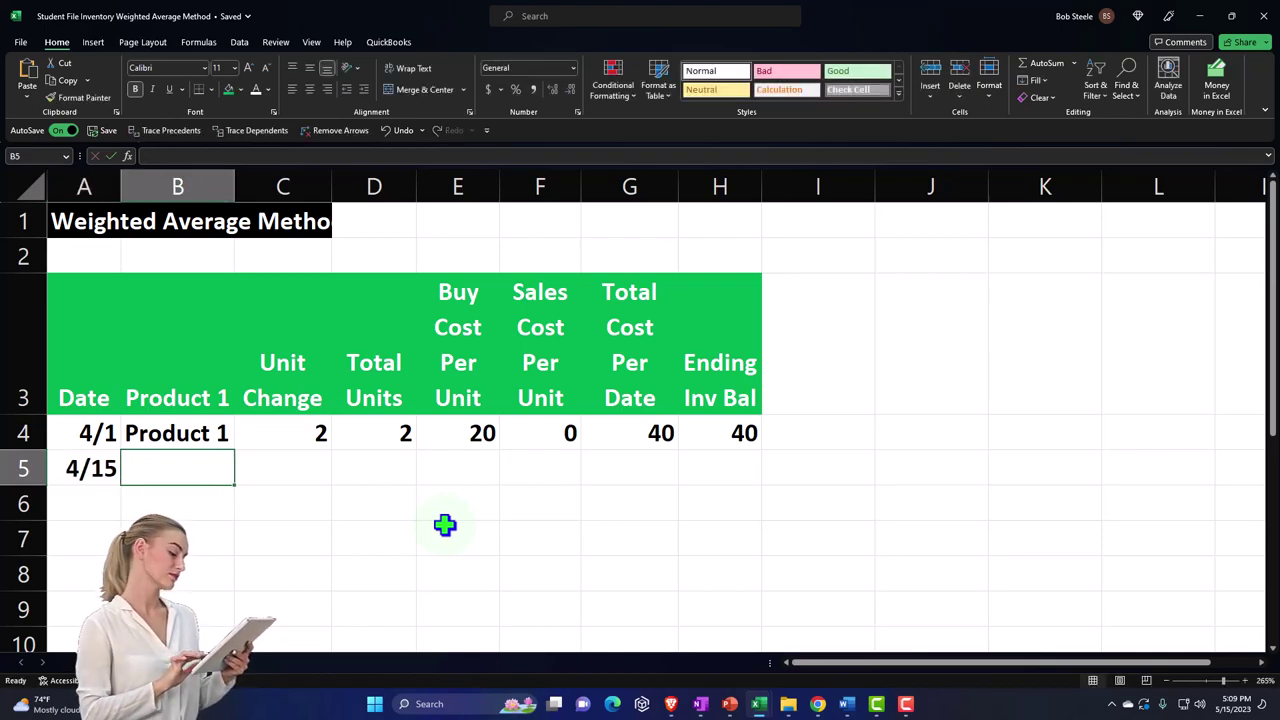
{"action": "type", "text": "Product 1"}
{"action": "key", "text": "Tab"}
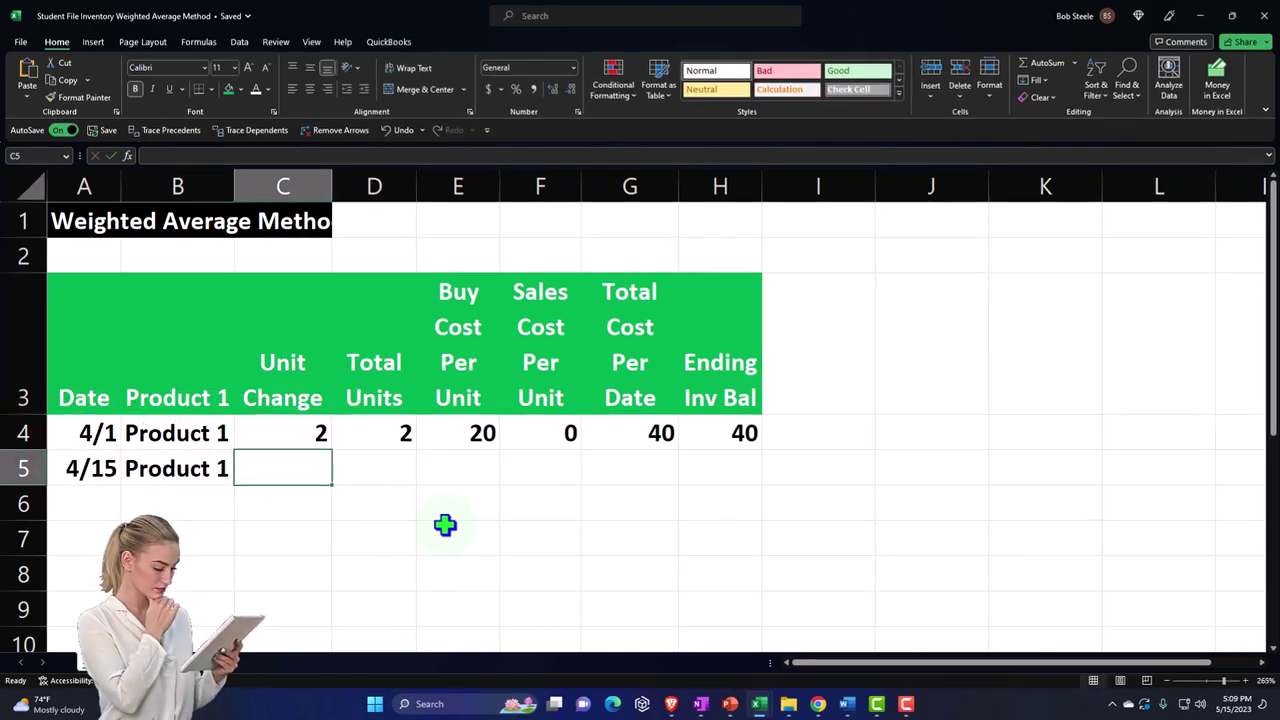
{"action": "type", "text": "1"}
{"action": "key", "text": "Tab"}
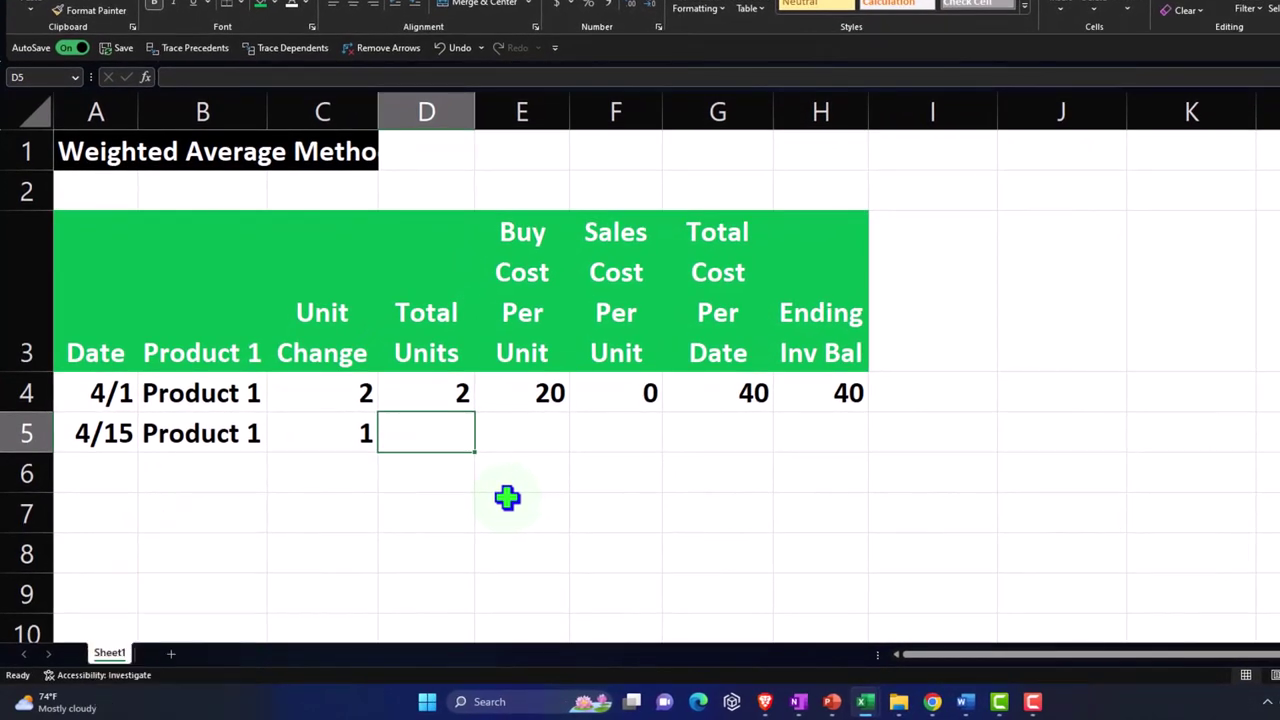
Step: Calculate the total units in D5 as the previous total plus the new unit change, =D4+C5
{"action": "type", "text": "="}
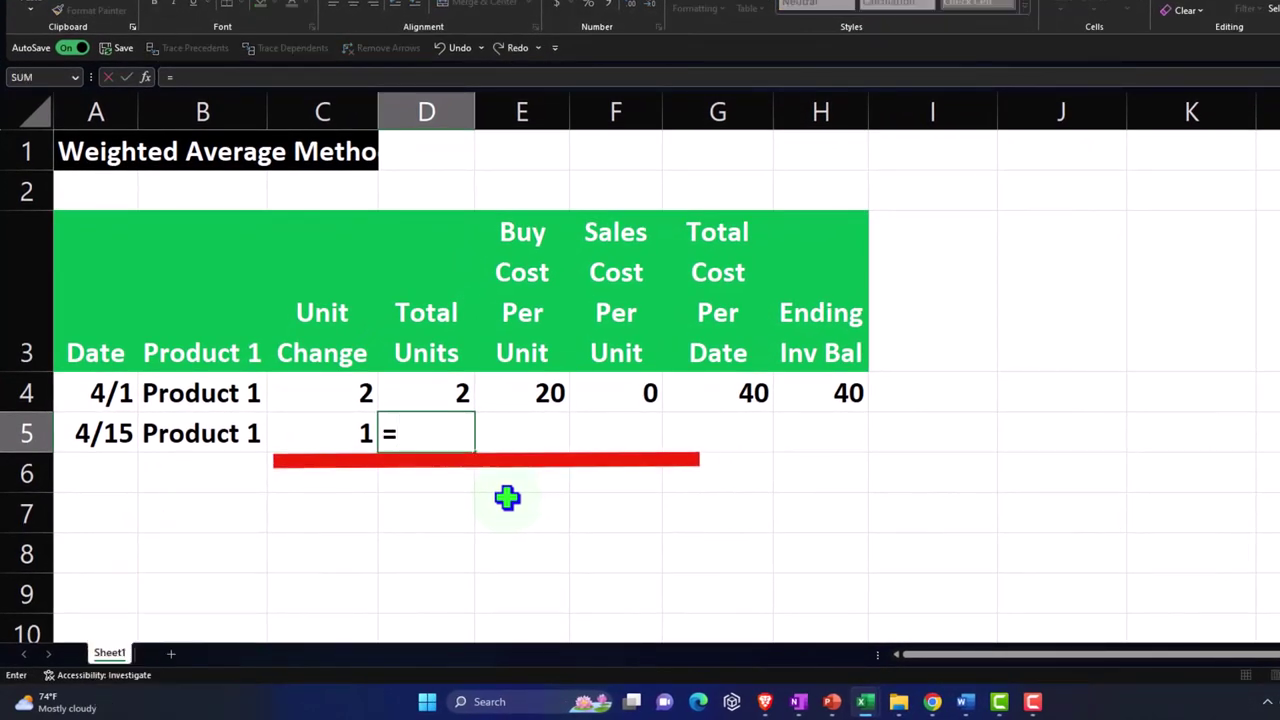
{"action": "key", "text": "Up"}
{"action": "type", "text": "+"}
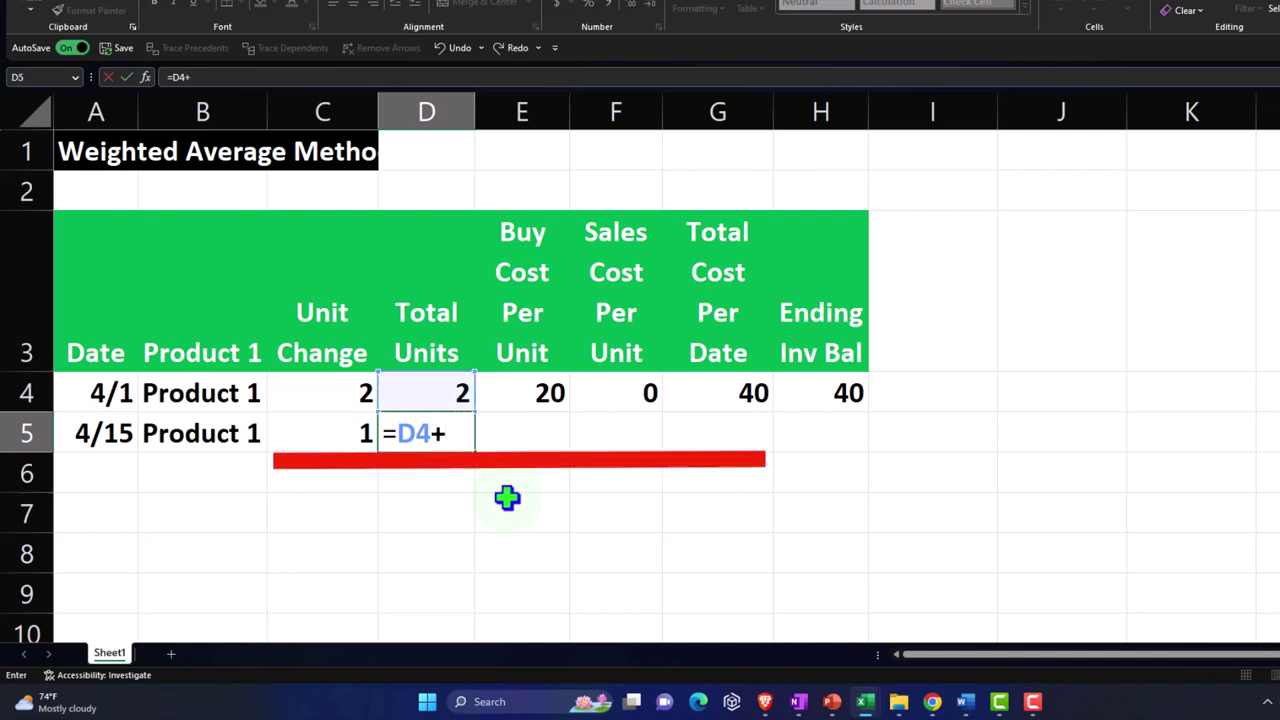
{"action": "key", "text": "Left"}
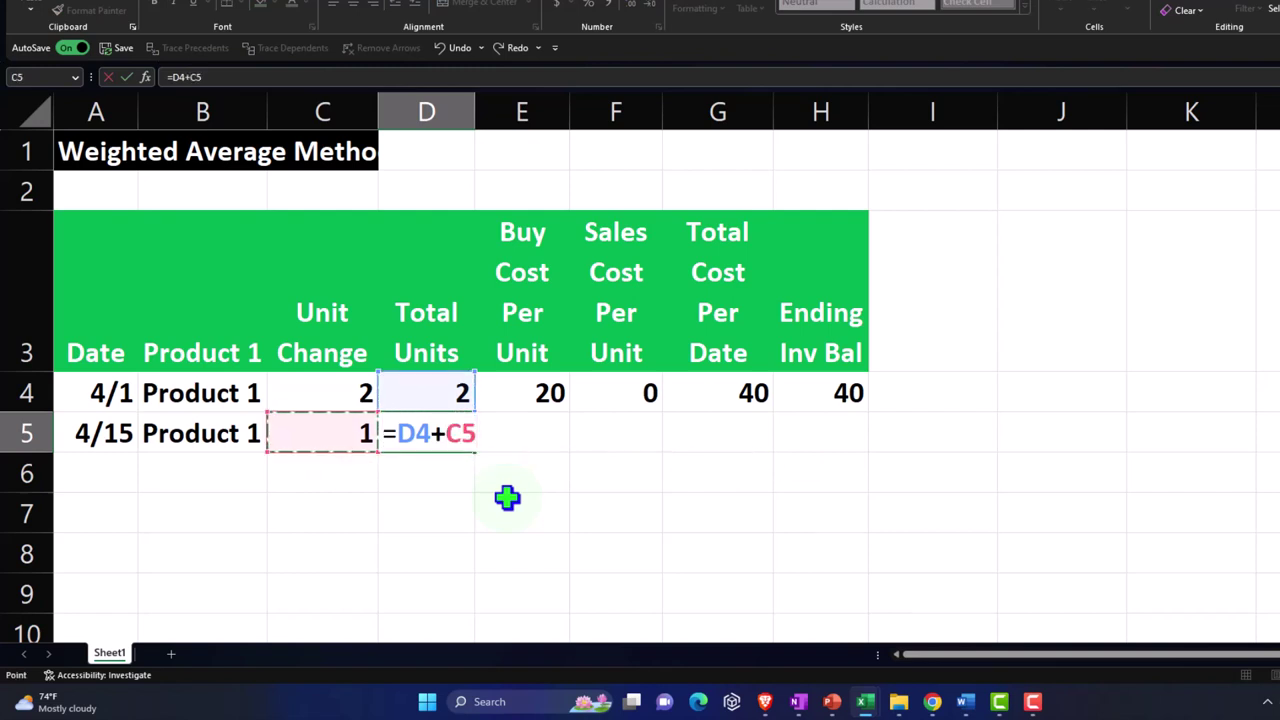
{"action": "key", "text": "Return"}
{"action": "key", "text": "Right"}
{"action": "key", "text": "Right"}
{"action": "key", "text": "Right"}
{"action": "key", "text": "Up"}
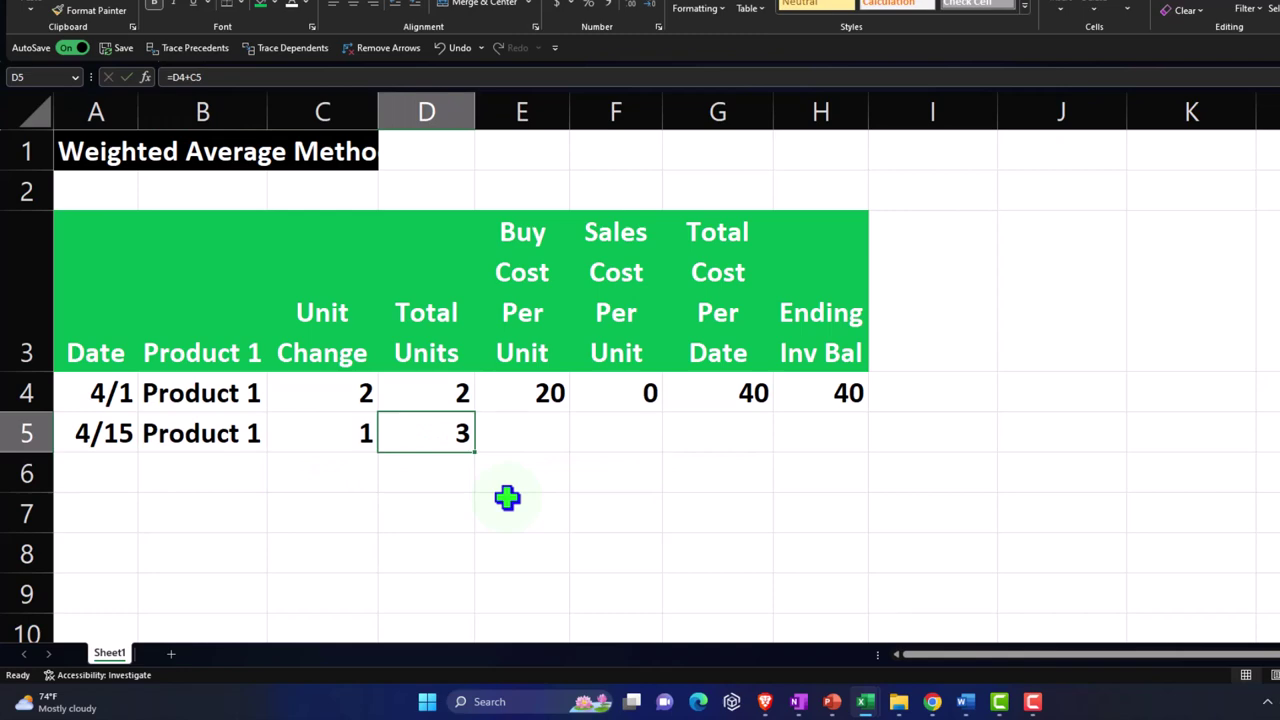
Step: Enter a buy cost per unit of 22 for the 4/15 purchase in row 5
{"action": "left_click", "coordinate": [515, 430]}
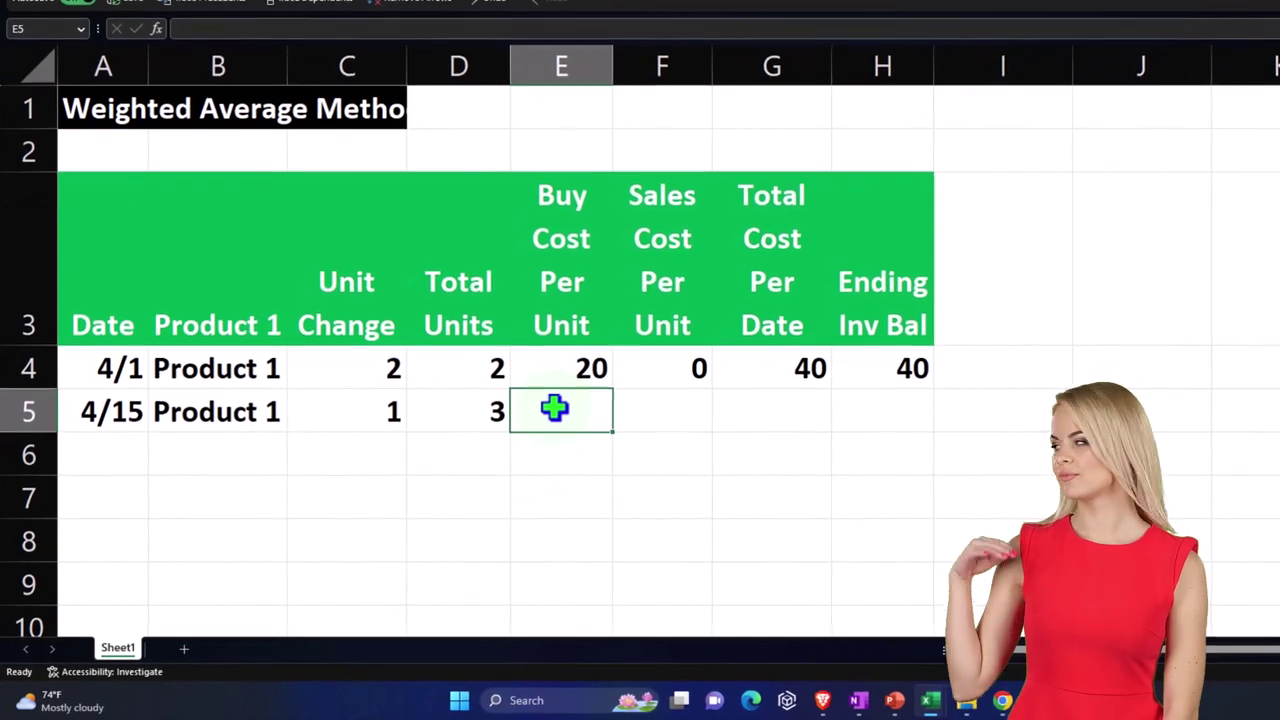
{"action": "type", "text": "22"}
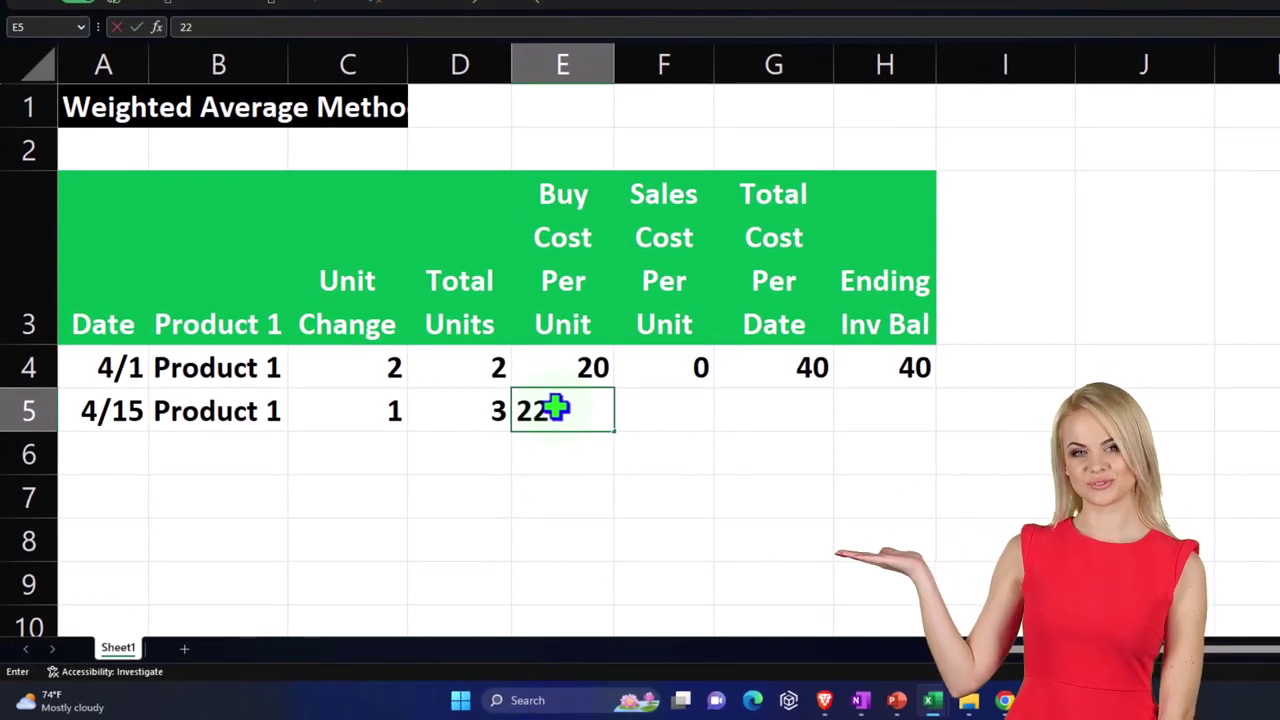
{"action": "key", "text": "Tab"}
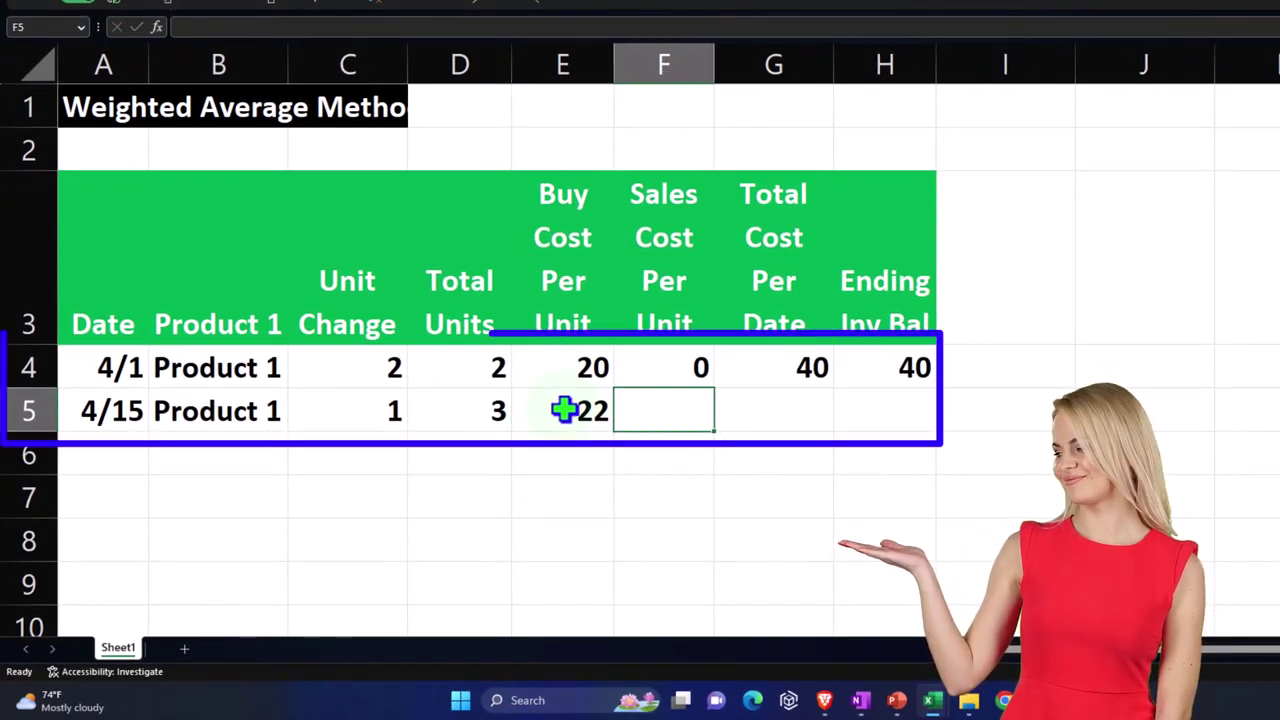
{"action": "left_click", "coordinate": [580, 370]}
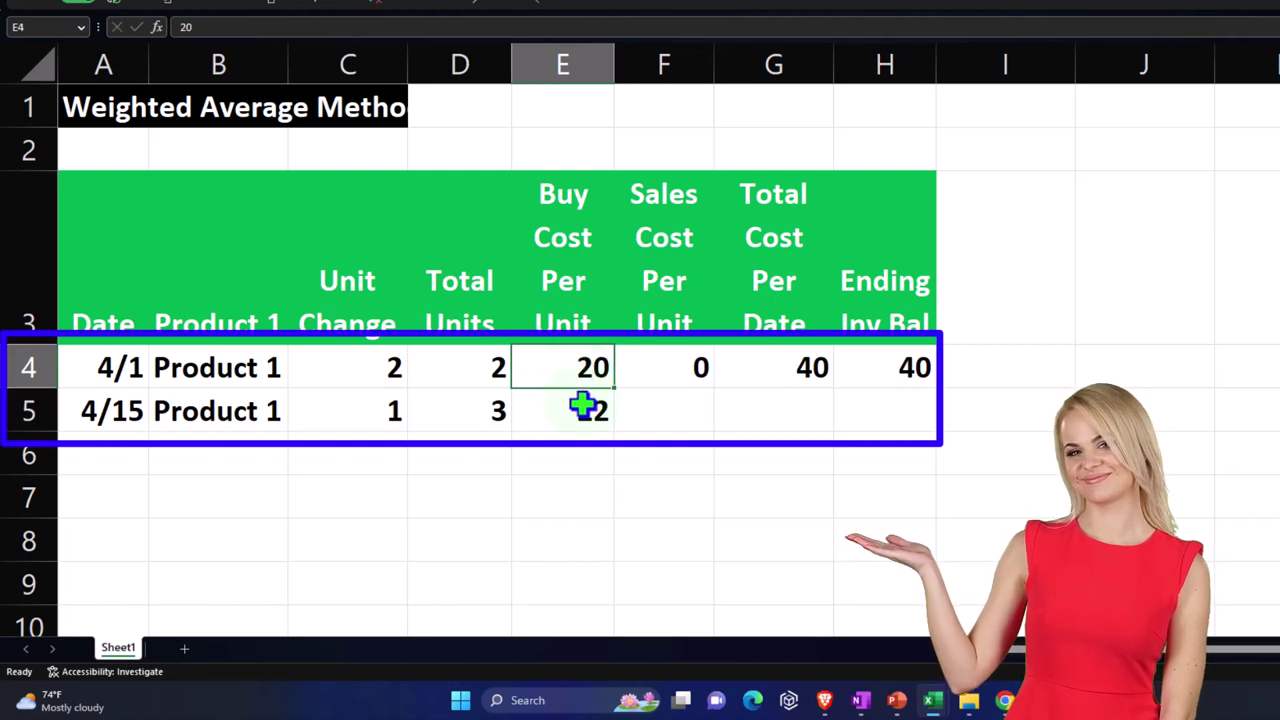
{"action": "left_click", "coordinate": [582, 405]}
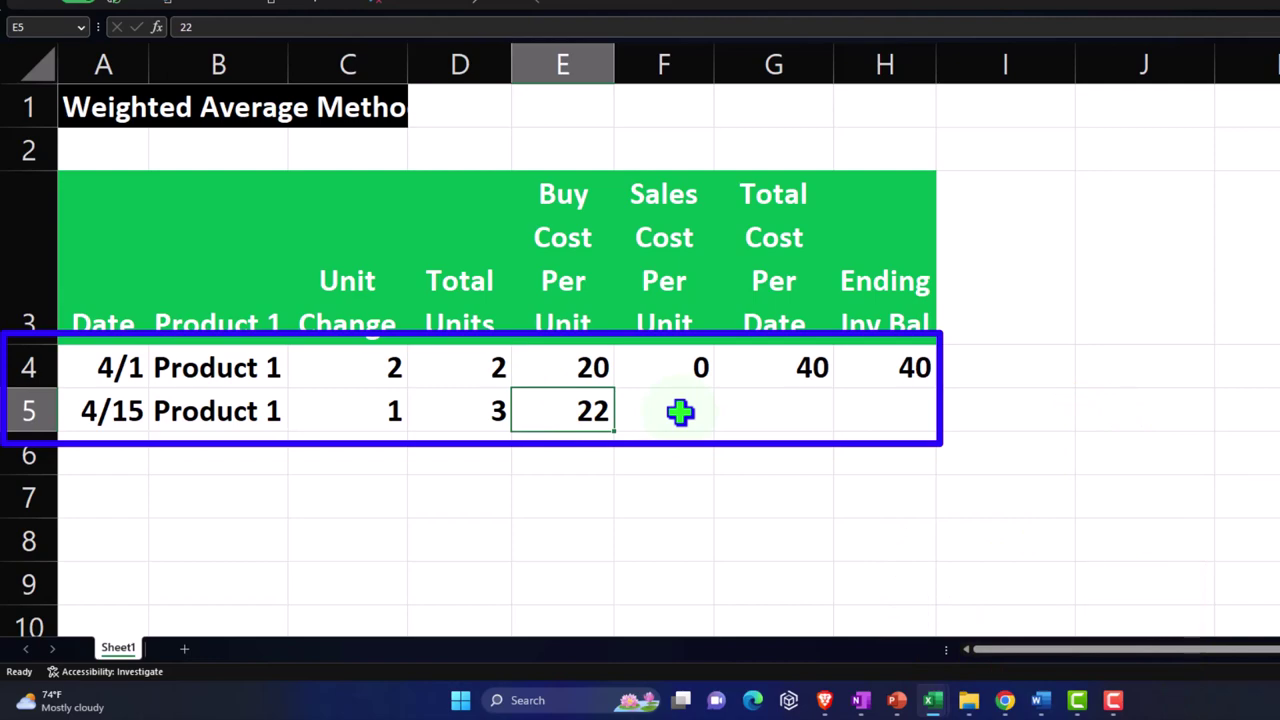
{"action": "left_click", "coordinate": [680, 412]}
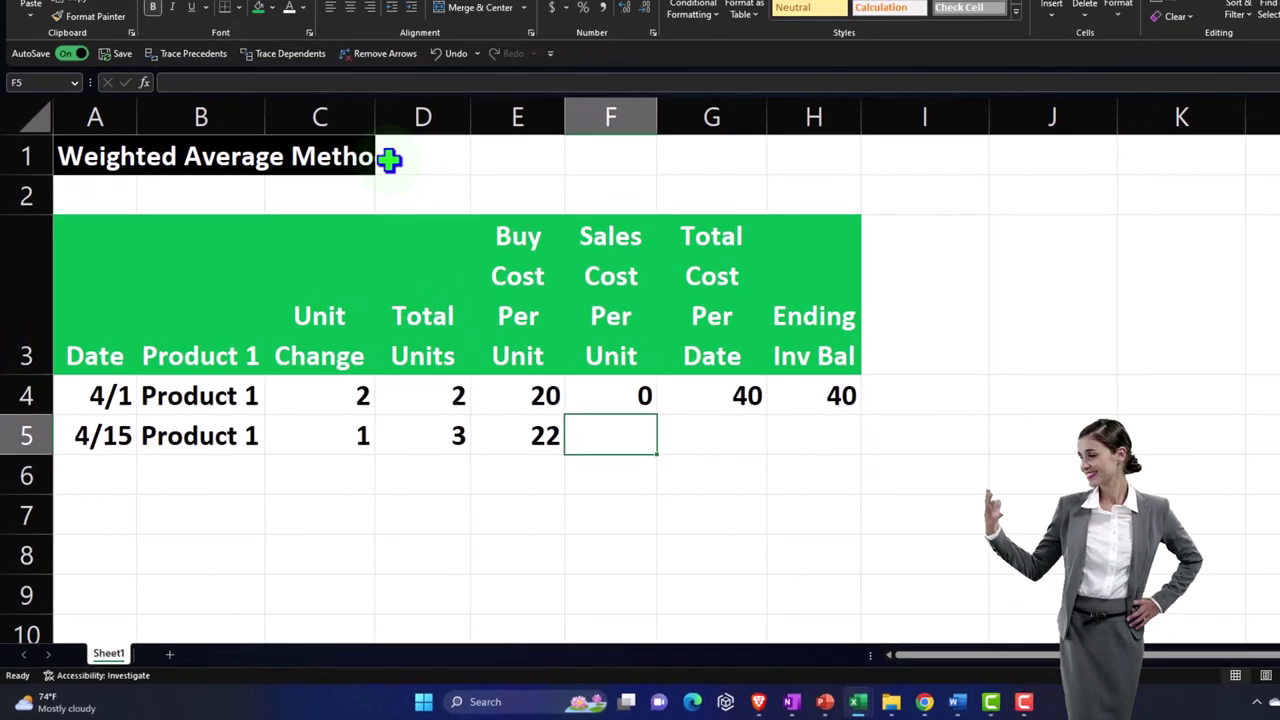
Step: Fill cell D1 with black so the title band covers the full Weighted Average Method heading
{"action": "left_click", "coordinate": [420, 107]}
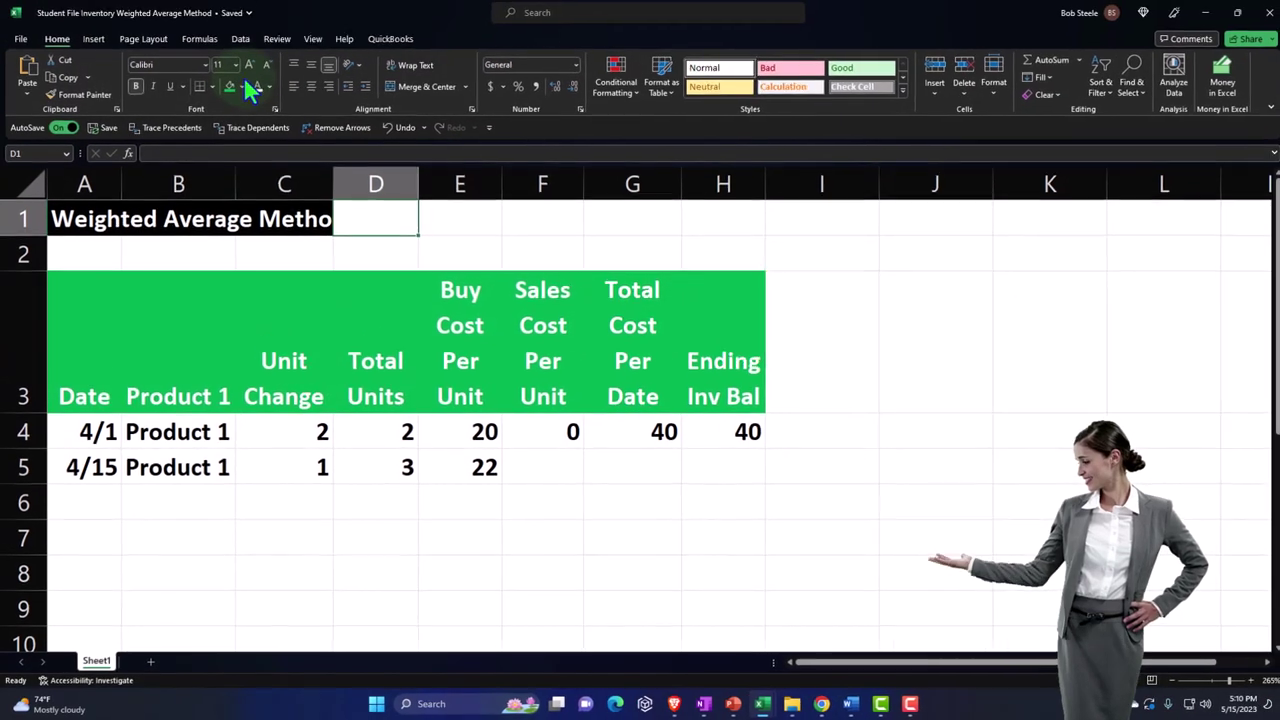
{"action": "left_click", "coordinate": [249, 60]}
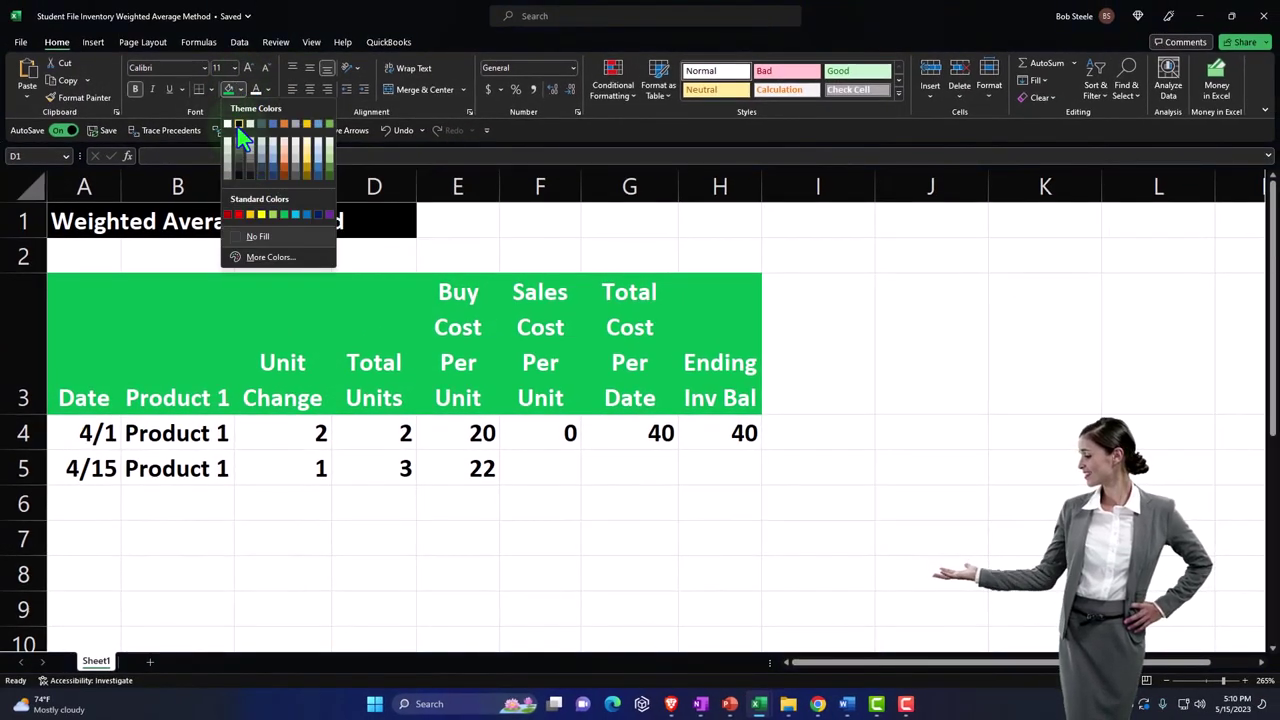
{"action": "left_click", "coordinate": [237, 127]}
Step: Enter 0 as the sales cost per unit for the 4/15 purchase in F5
{"action": "left_click", "coordinate": [562, 488]}
{"action": "left_click", "coordinate": [551, 469]}
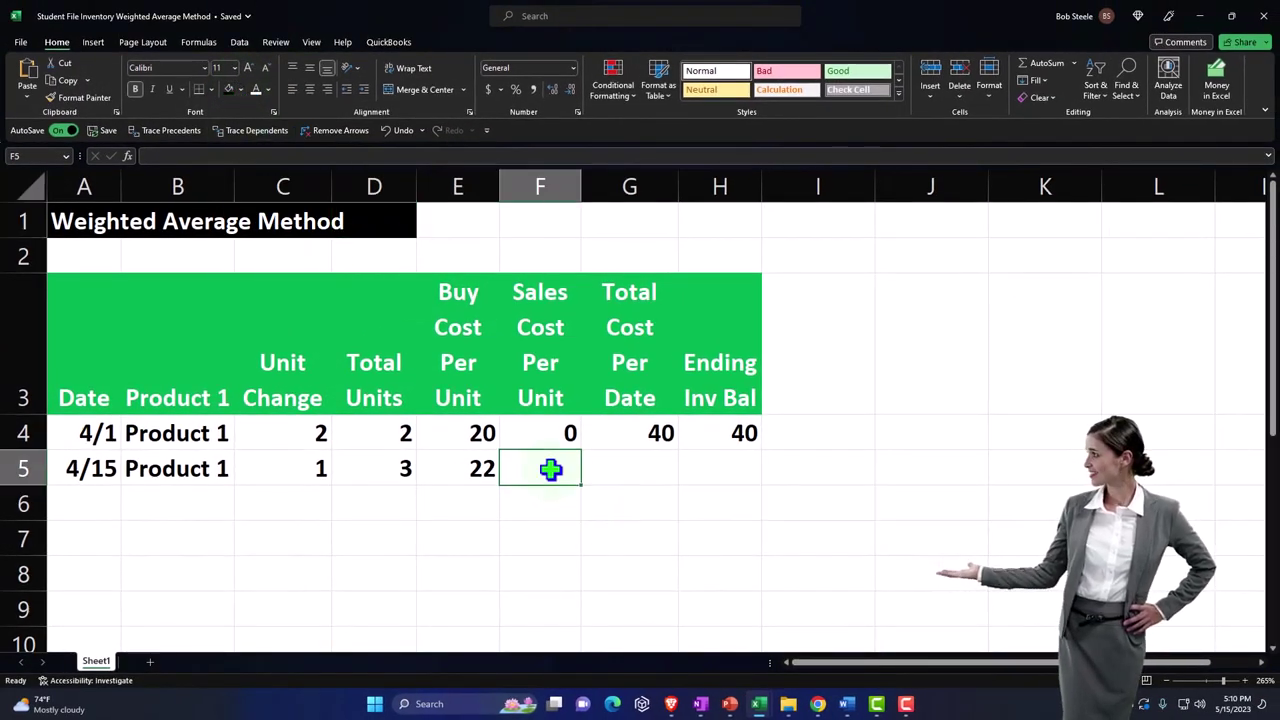
{"action": "type", "text": "0"}
{"action": "key", "text": "Tab"}
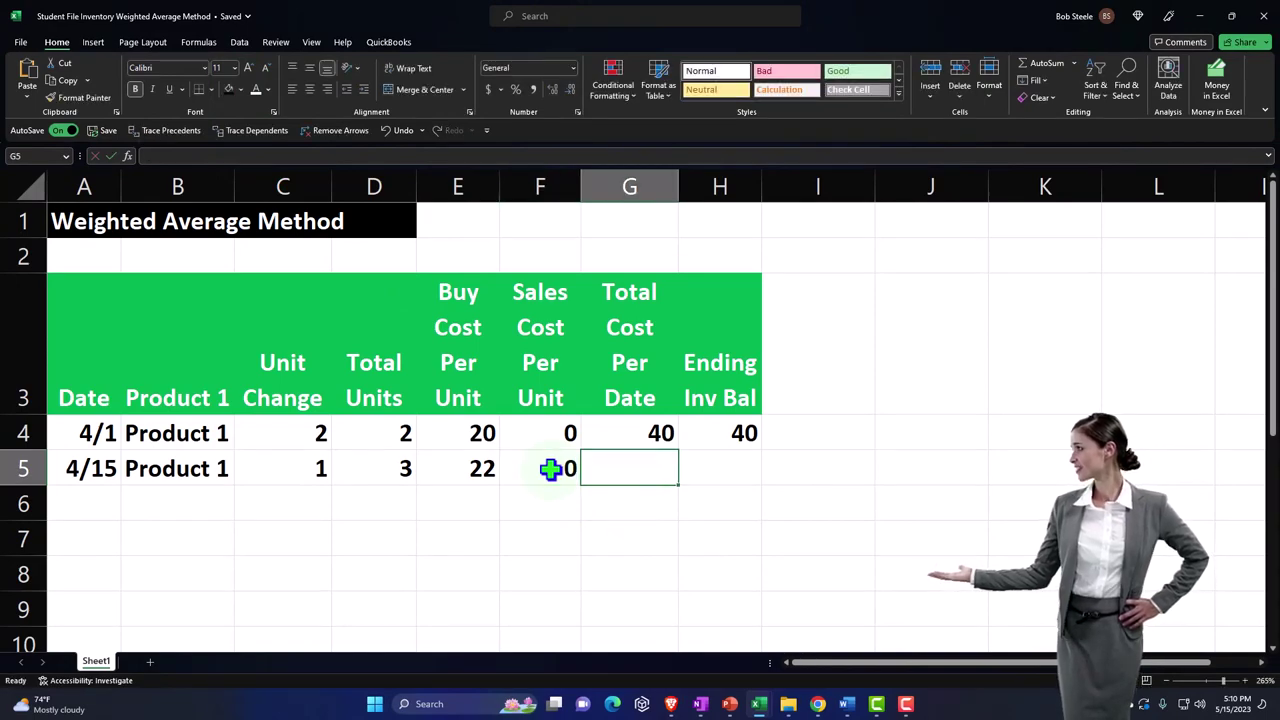
Step: Check the total cost per date formula in G4 and copy it down to G5
{"action": "left_click", "coordinate": [634, 434]}
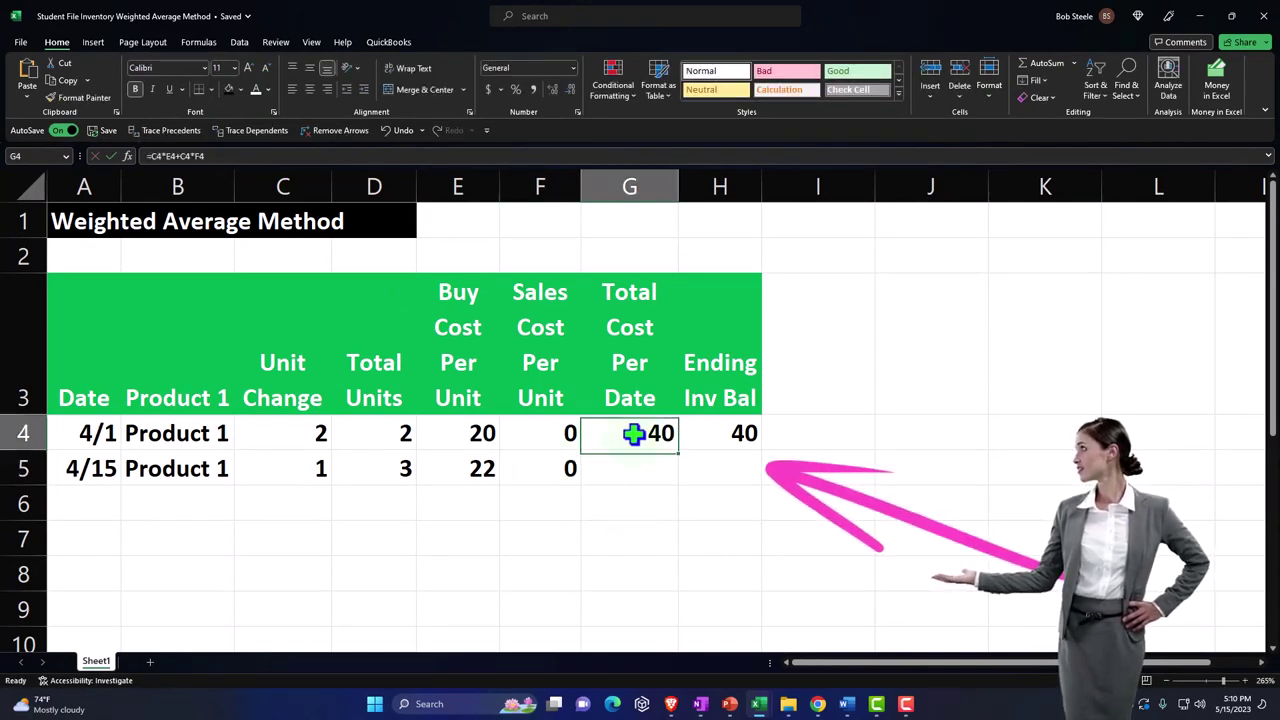
{"action": "double_click", "coordinate": [634, 434]}
{"action": "key", "text": "Return"}
{"action": "left_click", "coordinate": [636, 432]}
{"action": "double_click", "coordinate": [636, 432]}
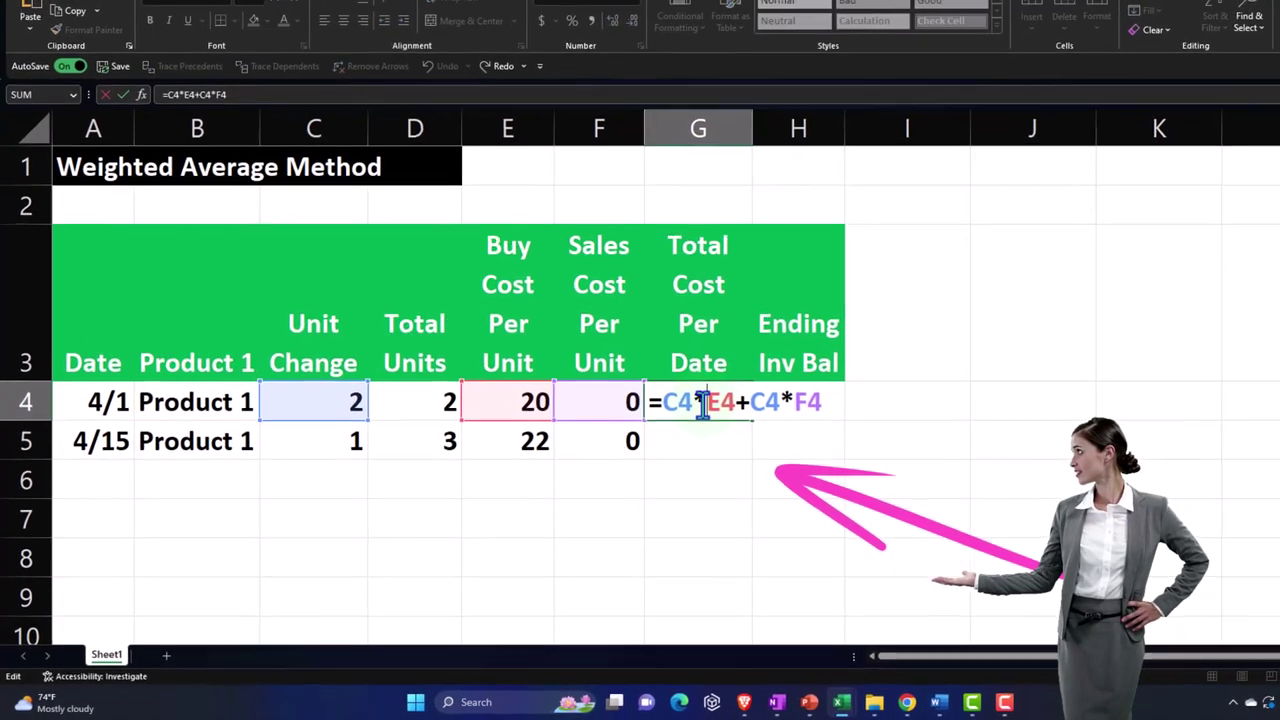
{"action": "key", "text": "Return"}
{"action": "left_click", "coordinate": [636, 432]}
{"action": "key", "text": "ctrl+c"}
{"action": "left_click", "coordinate": [764, 424]}
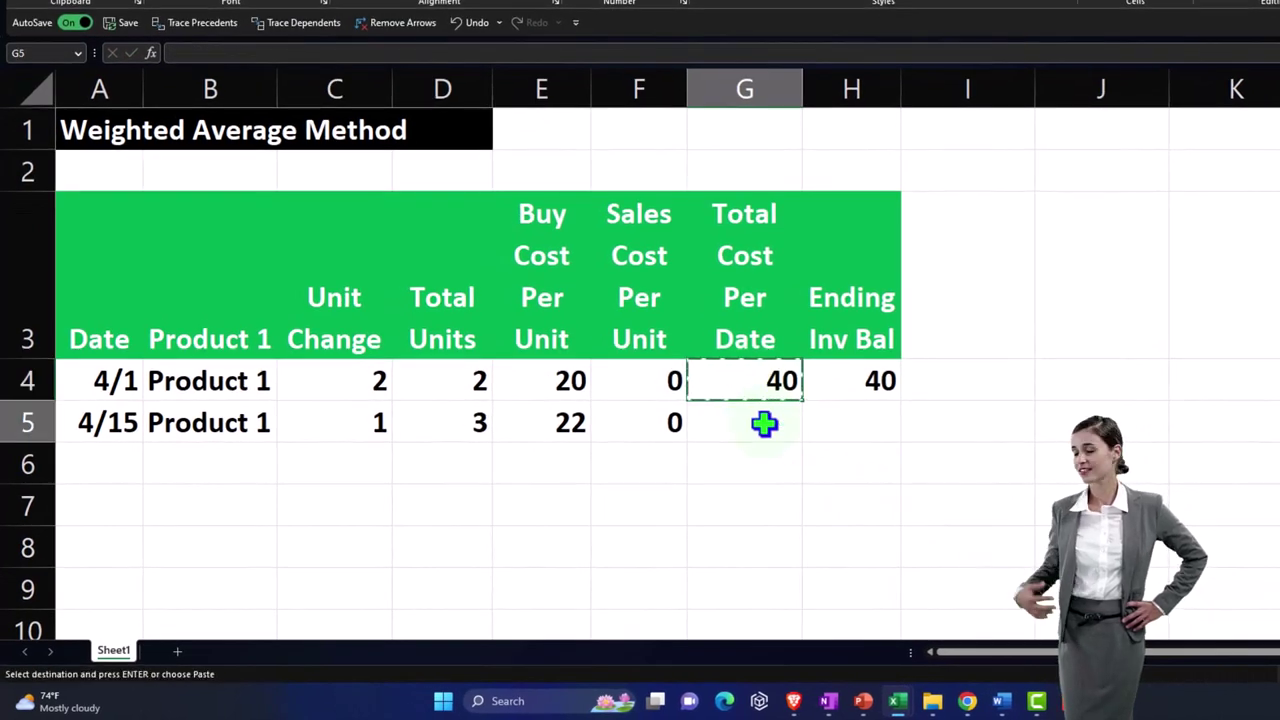
Step: Calculate the ending inventory balance in H5 as the 4/15 total cost plus the previous balance, =G5+H4
{"action": "left_click", "coordinate": [862, 415]}
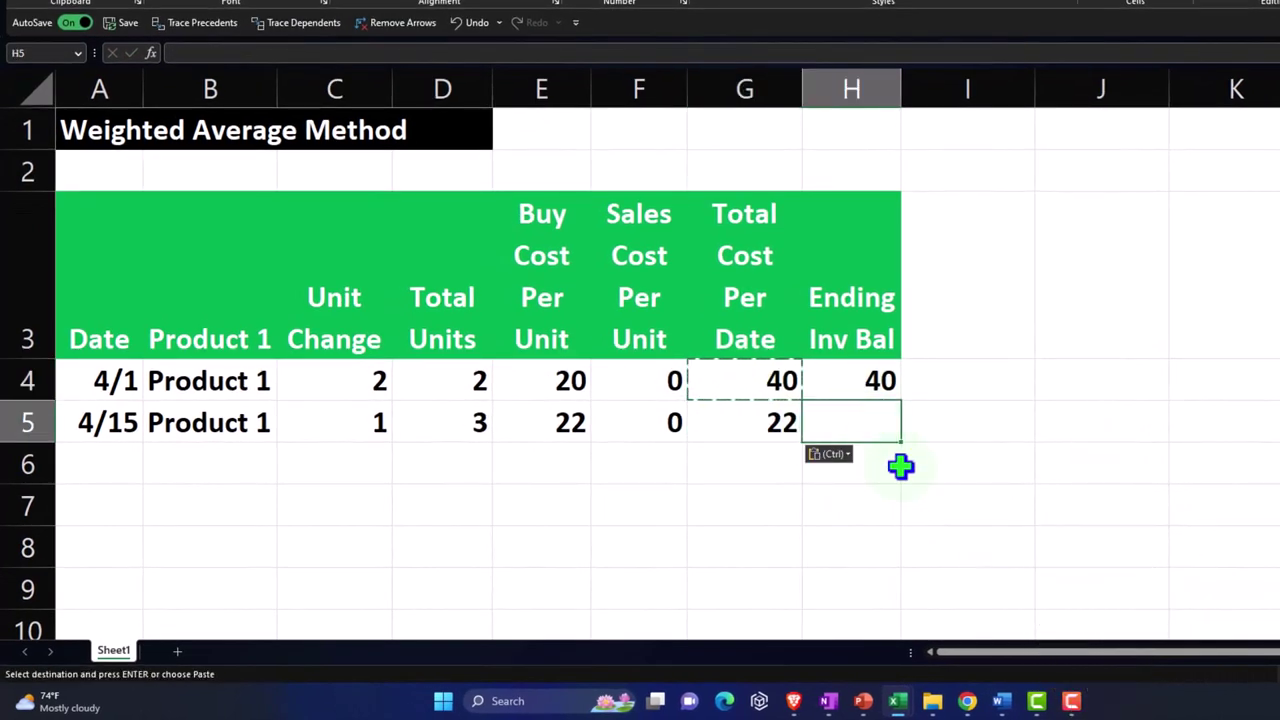
{"action": "type", "text": "="}
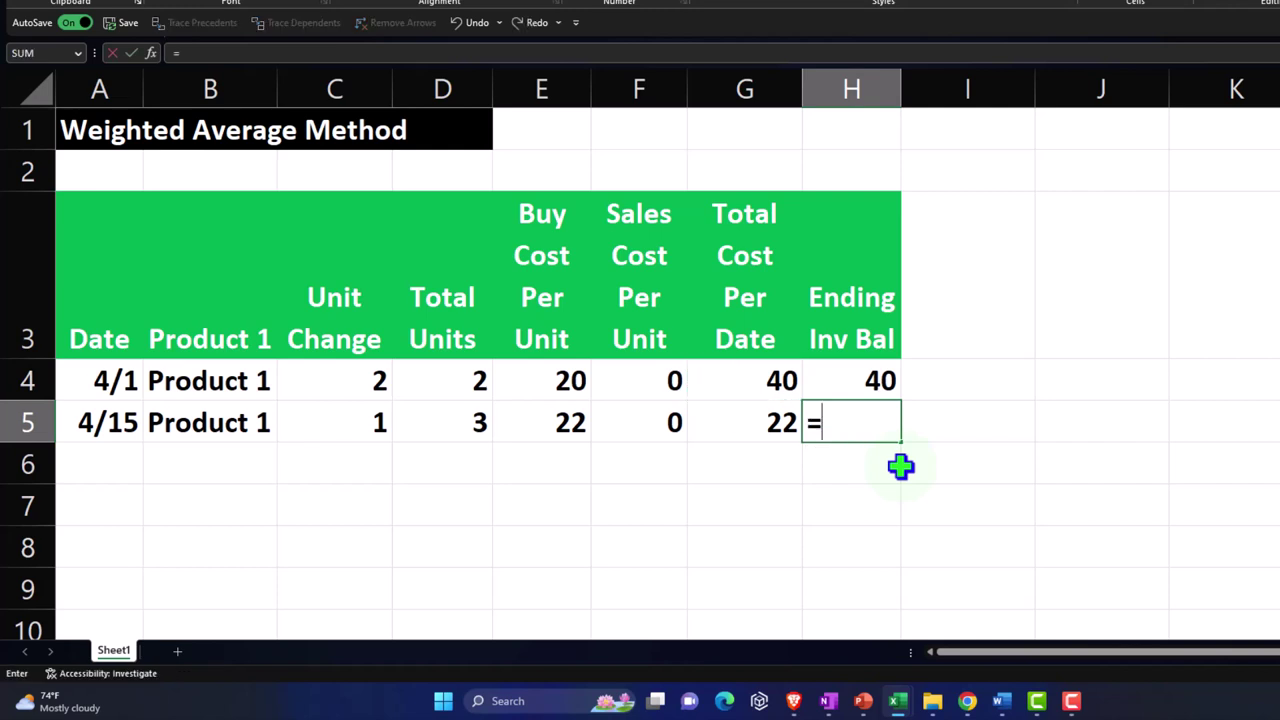
{"action": "key", "text": "Left"}
{"action": "type", "text": "+"}
{"action": "key", "text": "Up"}
{"action": "key", "text": "Return"}
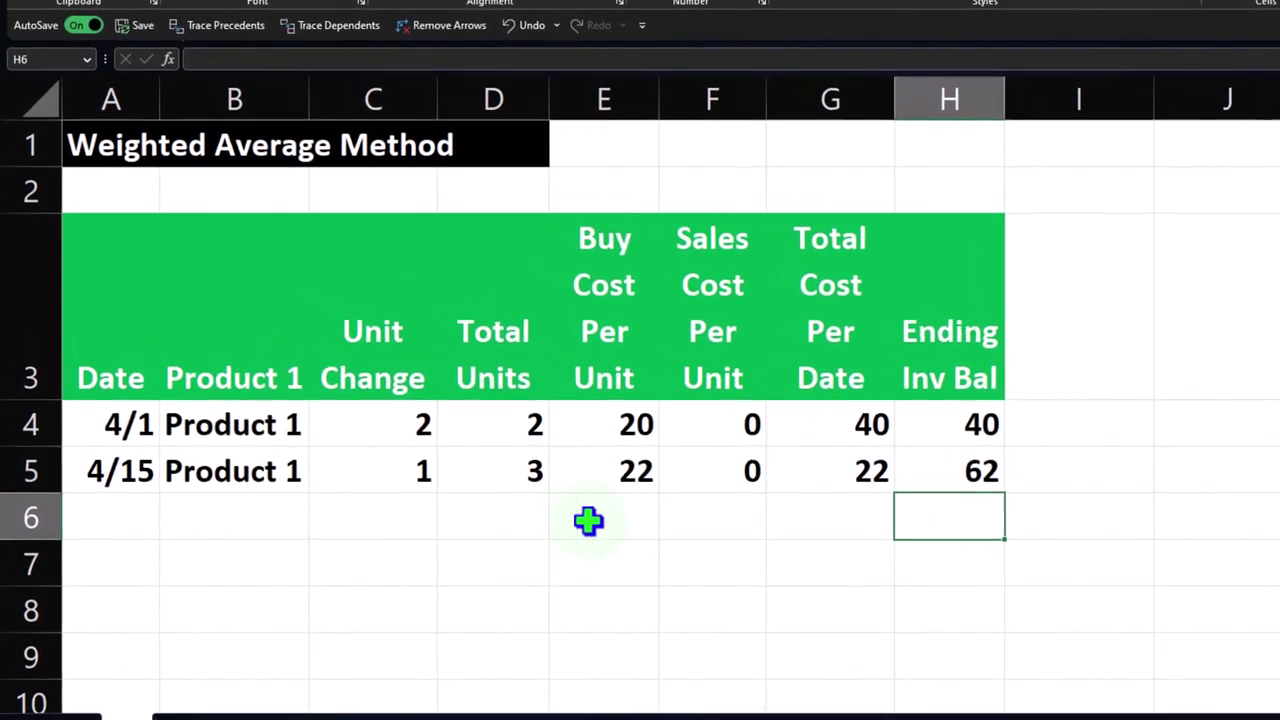
Step: Duplicate the whole weighted average table by copying columns A through H to the columns starting at I
{"action": "left_click_drag", "start_coordinate": [140, 480], "coordinate": [975, 470]}
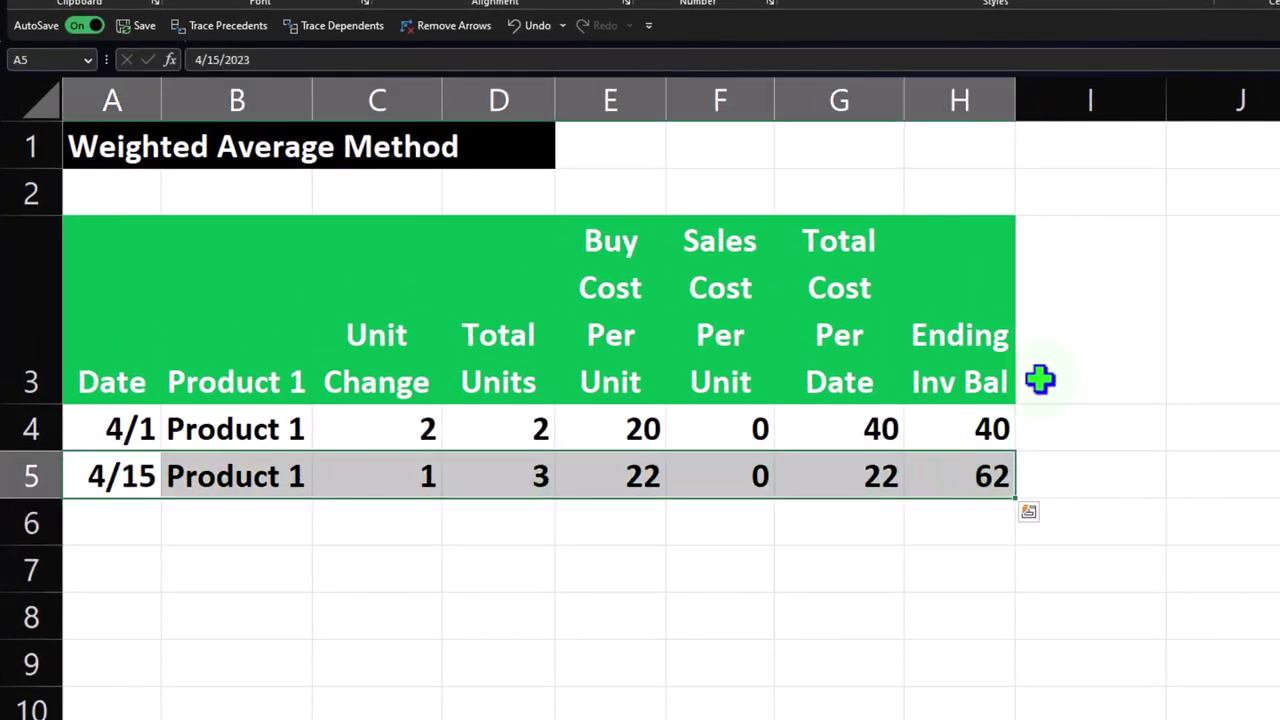
{"action": "left_click_drag", "start_coordinate": [1085, 309], "coordinate": [1279, 310]}
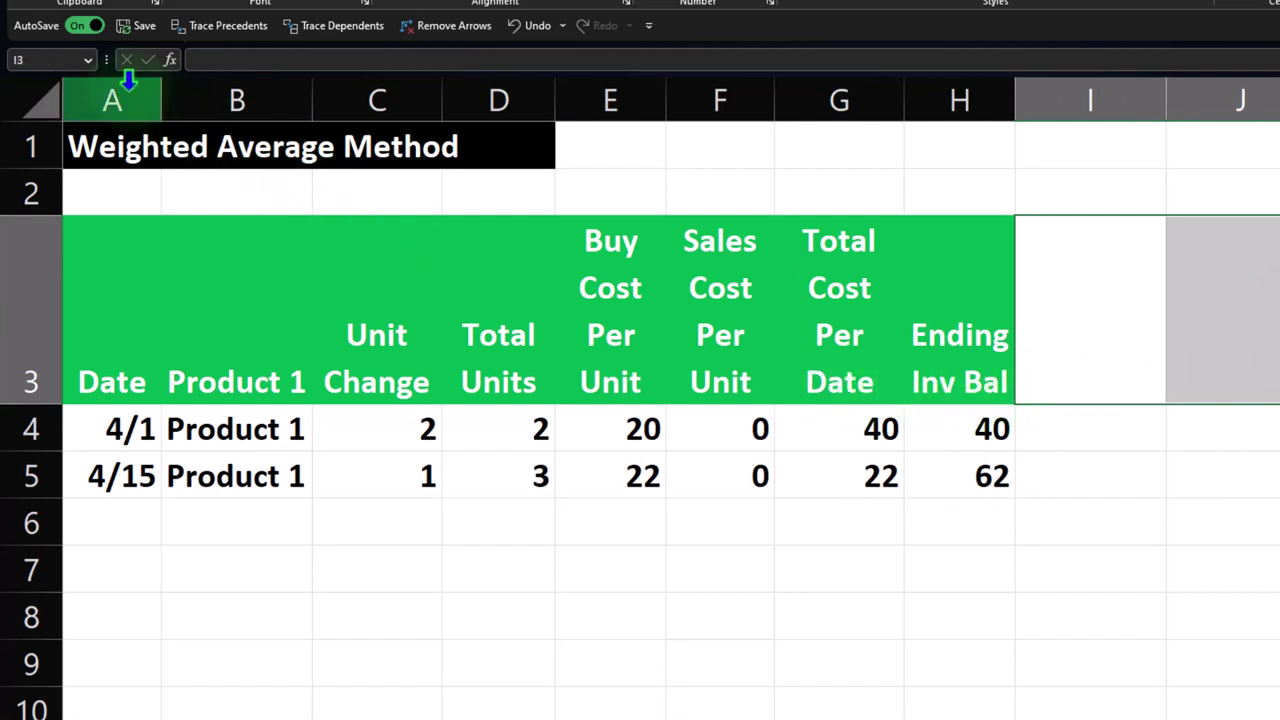
{"action": "mouse_move", "coordinate": [126, 77]}
{"action": "left_mouse_down"}
{"action": "mouse_move", "coordinate": [900, 90]}
{"action": "mouse_move", "coordinate": [110, 64]}
{"action": "mouse_move", "coordinate": [112, 77]}
{"action": "mouse_move", "coordinate": [337, 100]}
{"action": "mouse_move", "coordinate": [929, 120]}
{"action": "left_mouse_up"}
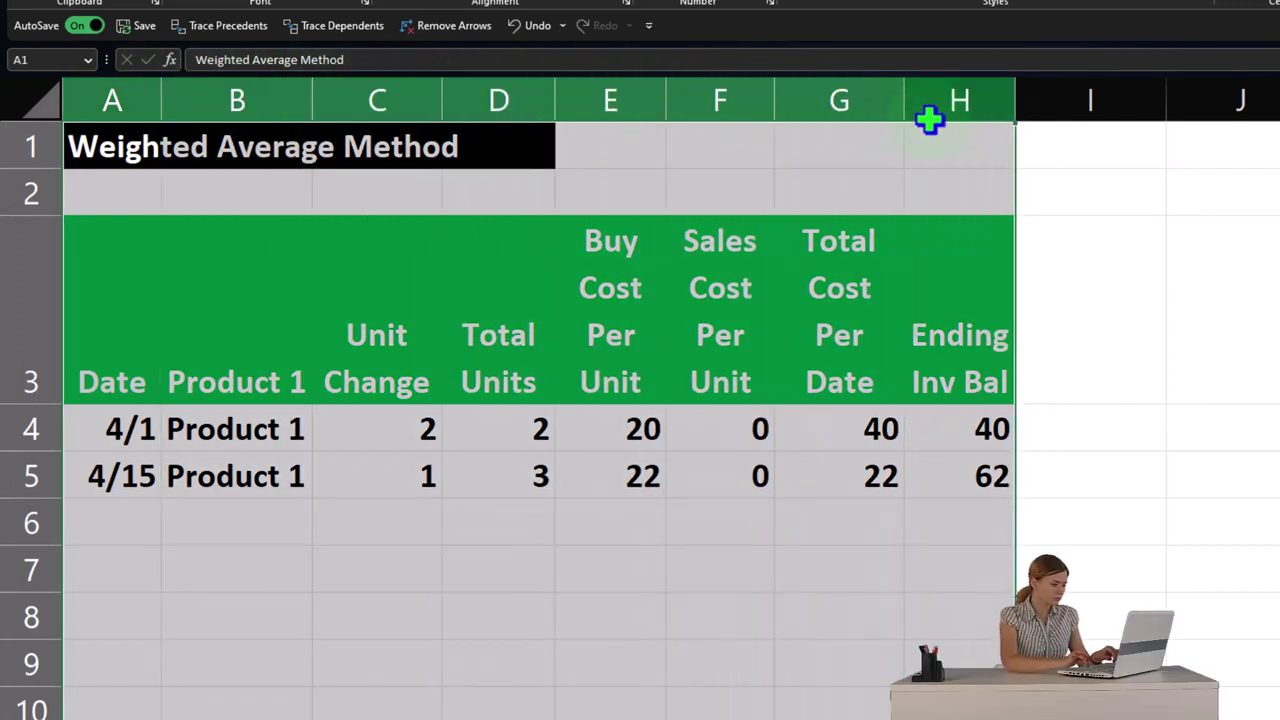
{"action": "key", "text": "ctrl+c"}
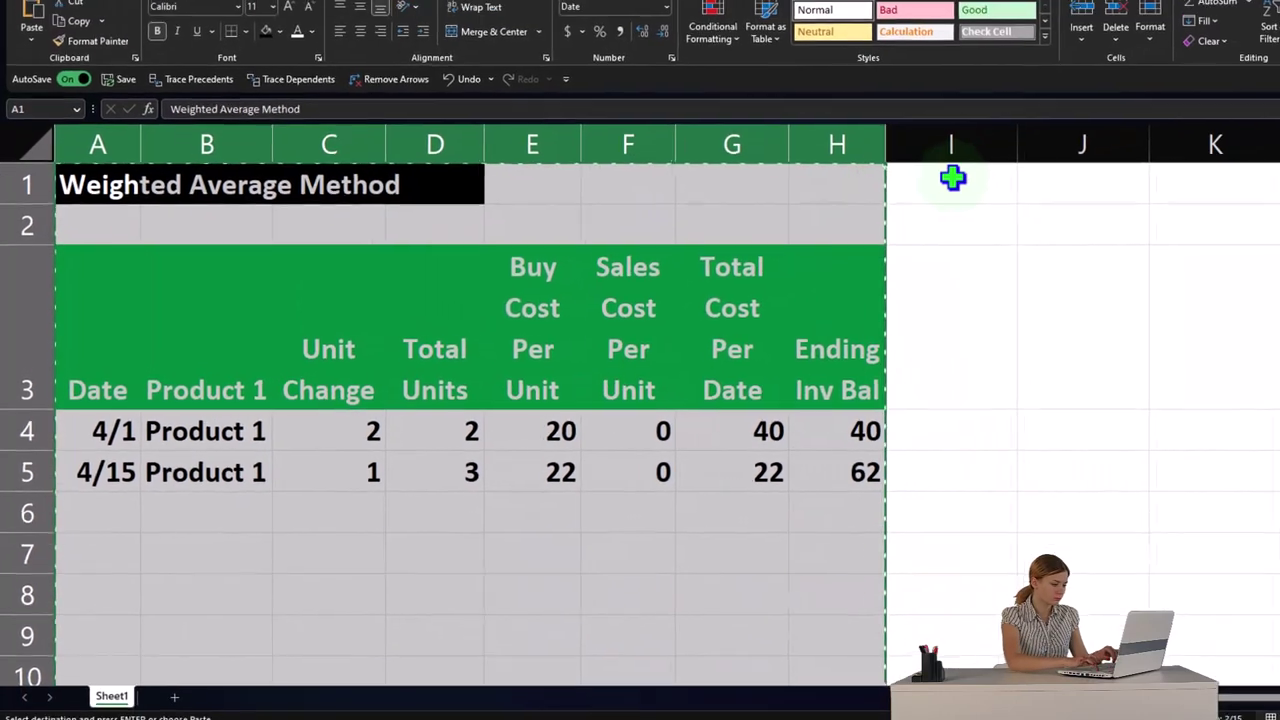
{"action": "left_click", "coordinate": [952, 178]}
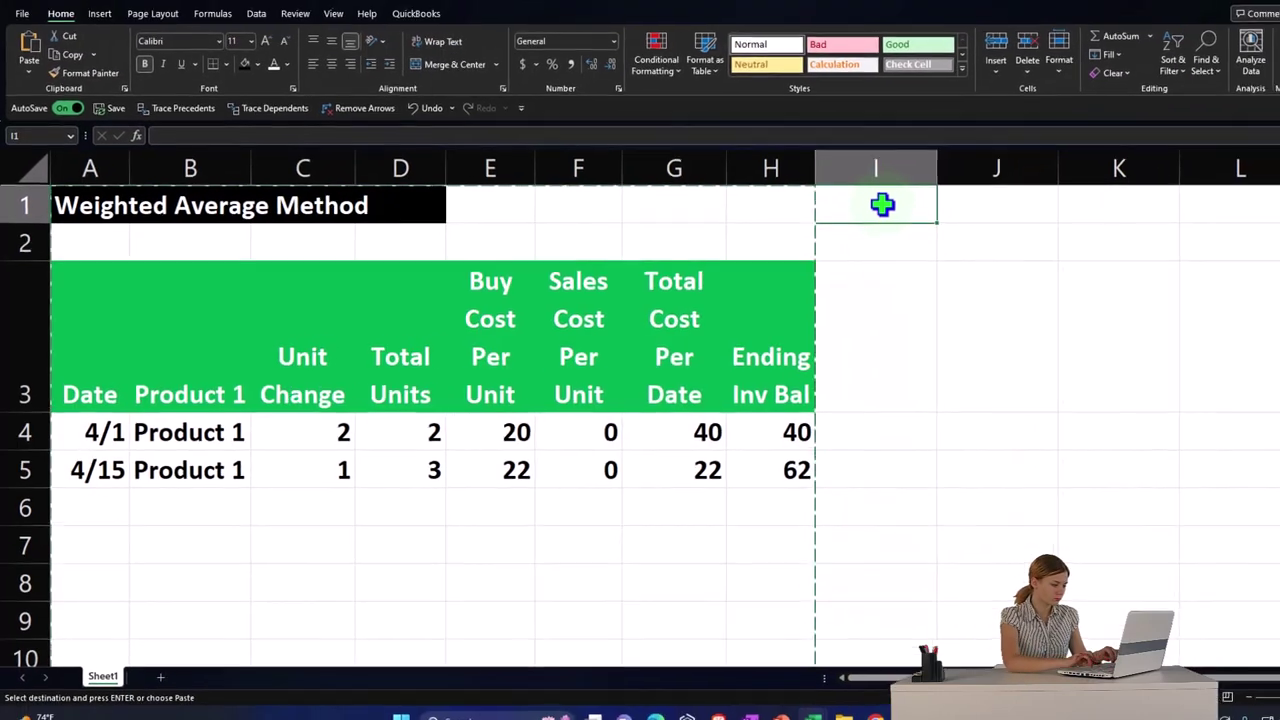
{"action": "key", "text": "ctrl+v"}
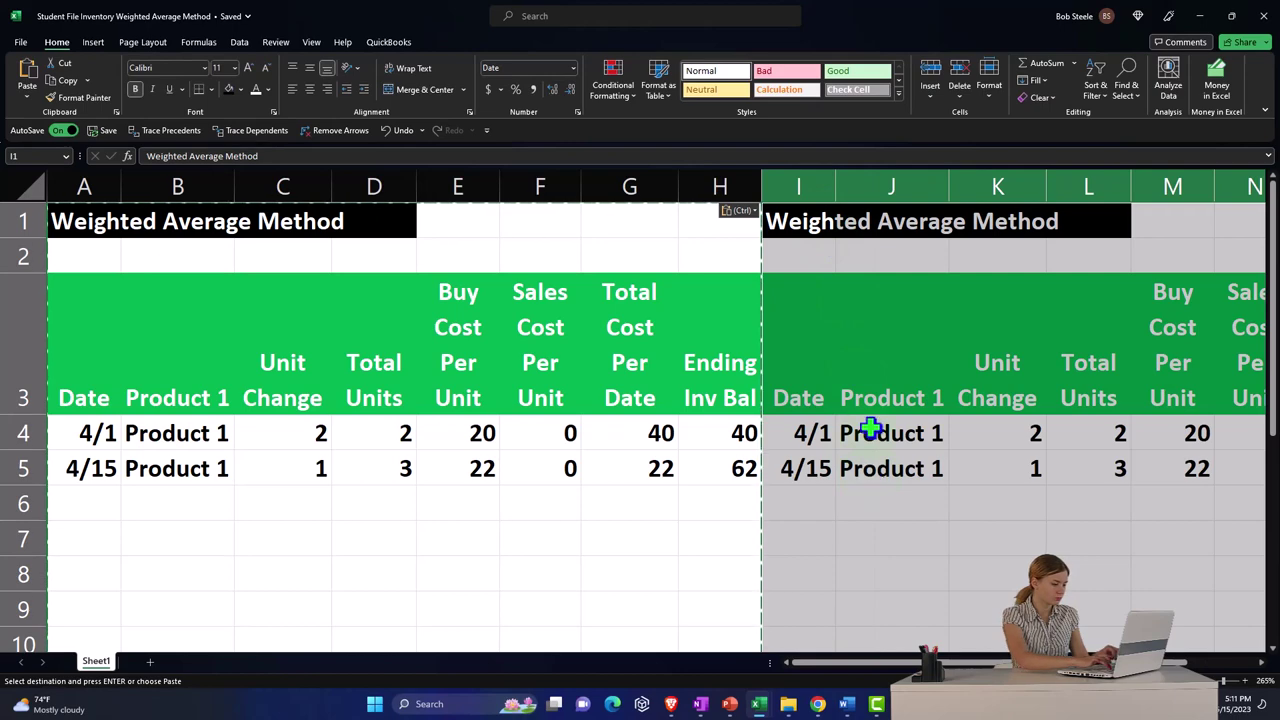
Step: Remove the duplicated title by applying the blank row 2 formatting to I1:L1 and clearing its text
{"action": "left_click_drag", "start_coordinate": [800, 243], "coordinate": [1071, 250]}
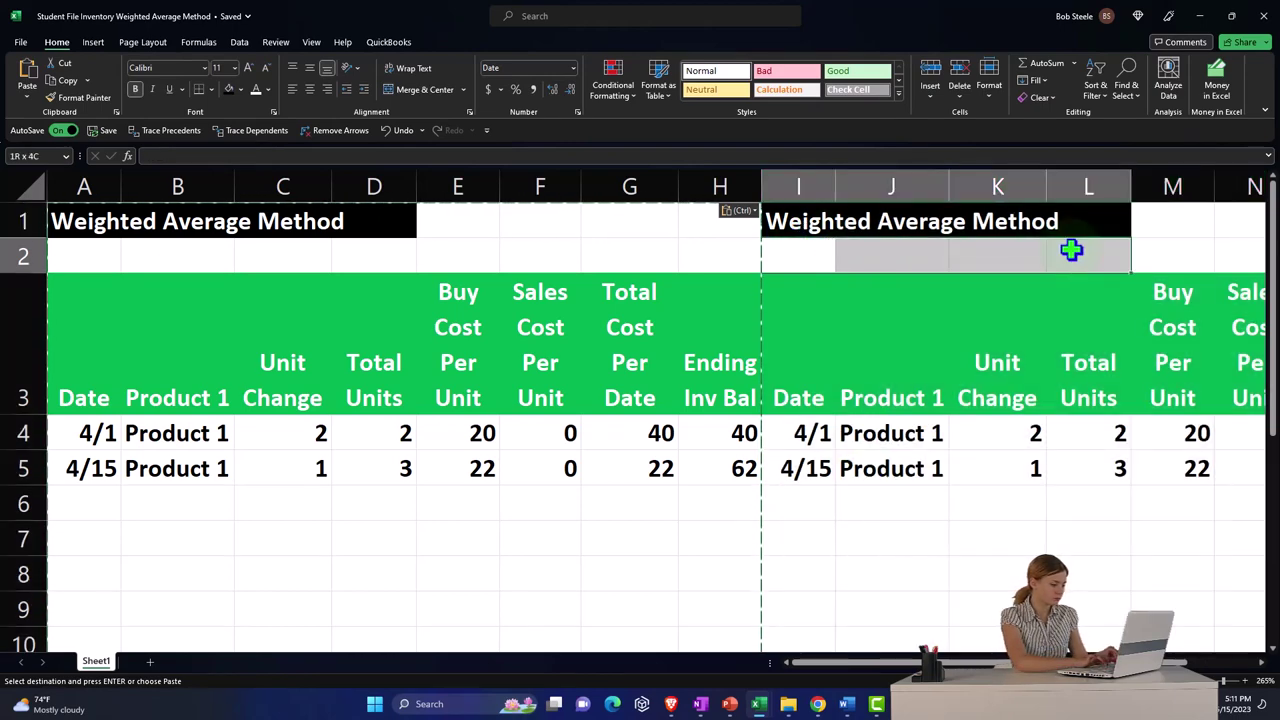
{"action": "left_click", "coordinate": [84, 98]}
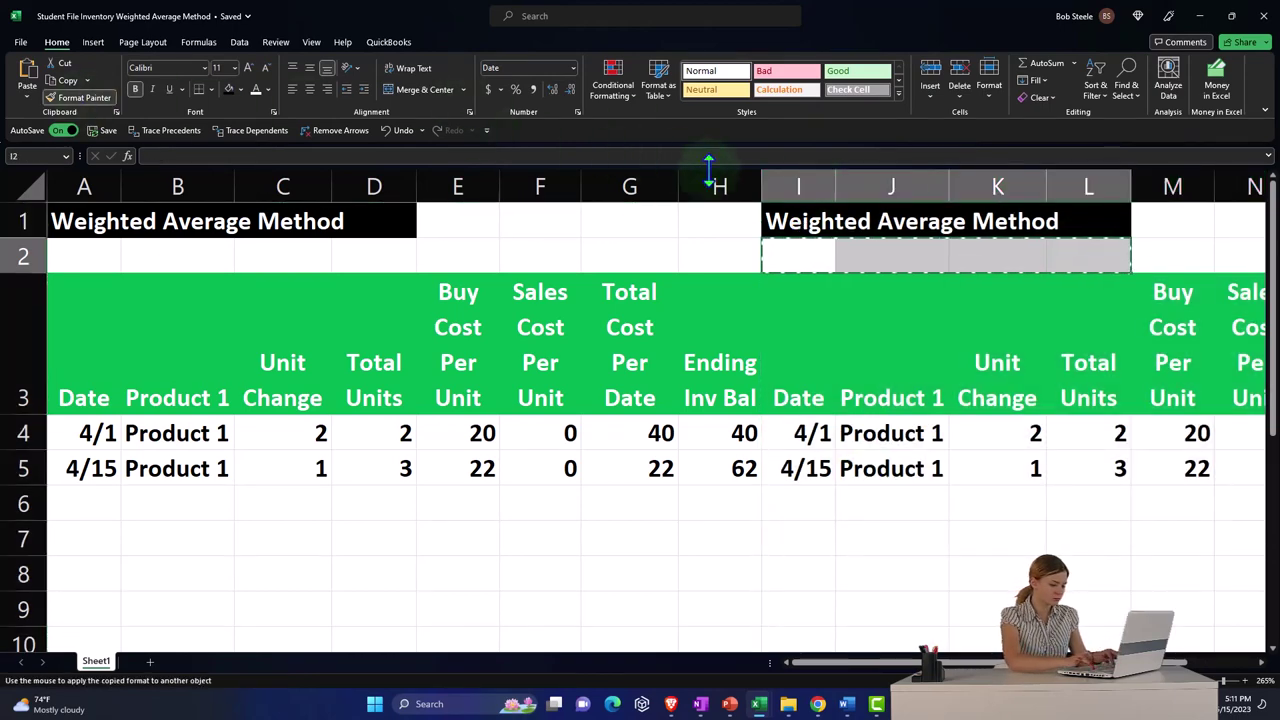
{"action": "left_click", "coordinate": [798, 214]}
{"action": "key", "text": "Delete"}
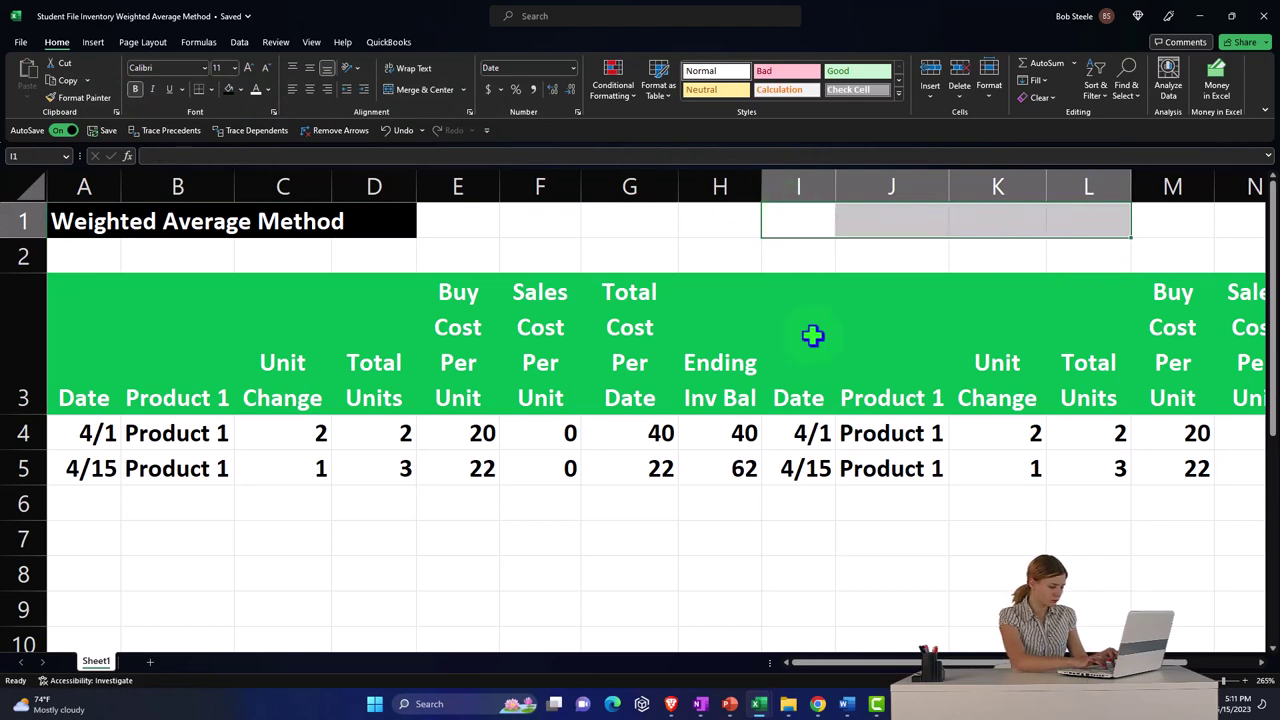
Step: Fill the duplicated table's header cells I3:P3 with dark blue to set them apart from the original
{"action": "mouse_move", "coordinate": [812, 336]}
{"action": "left_mouse_down"}
{"action": "mouse_move", "coordinate": [1234, 323]}
{"action": "mouse_move", "coordinate": [817, 323]}
{"action": "left_mouse_up"}
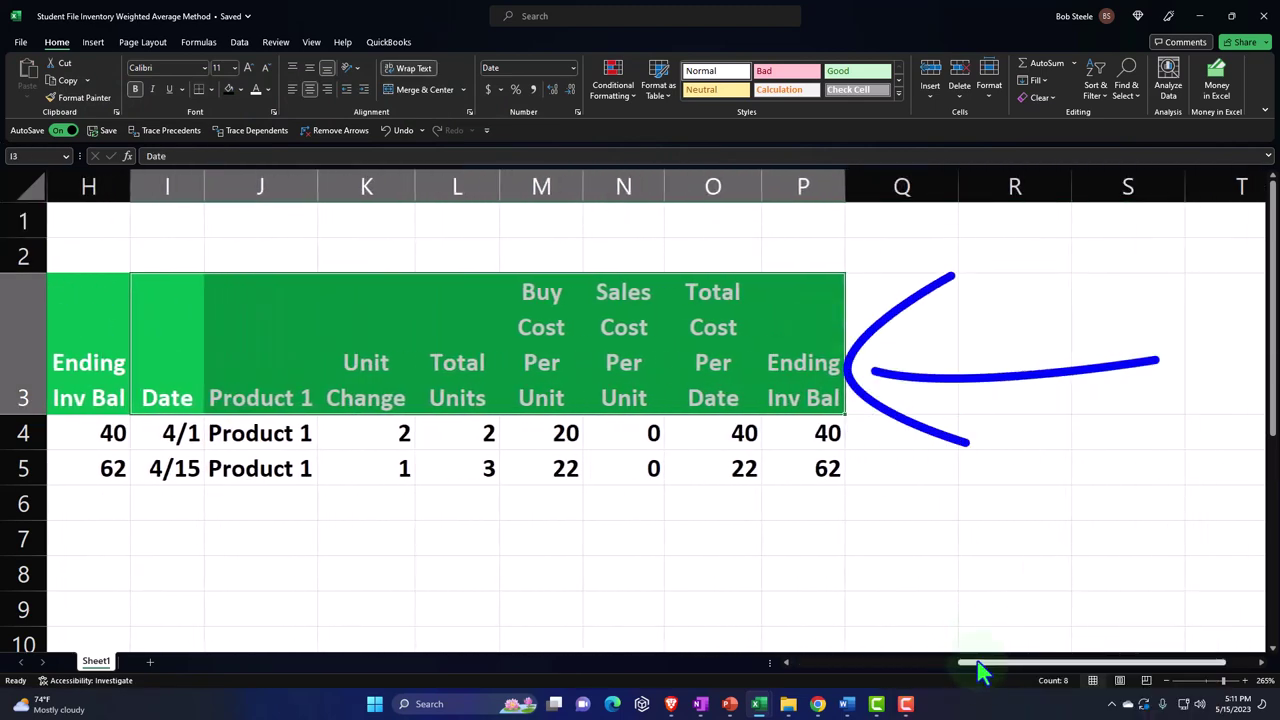
{"action": "left_click_drag", "start_coordinate": [980, 672], "coordinate": [886, 674]}
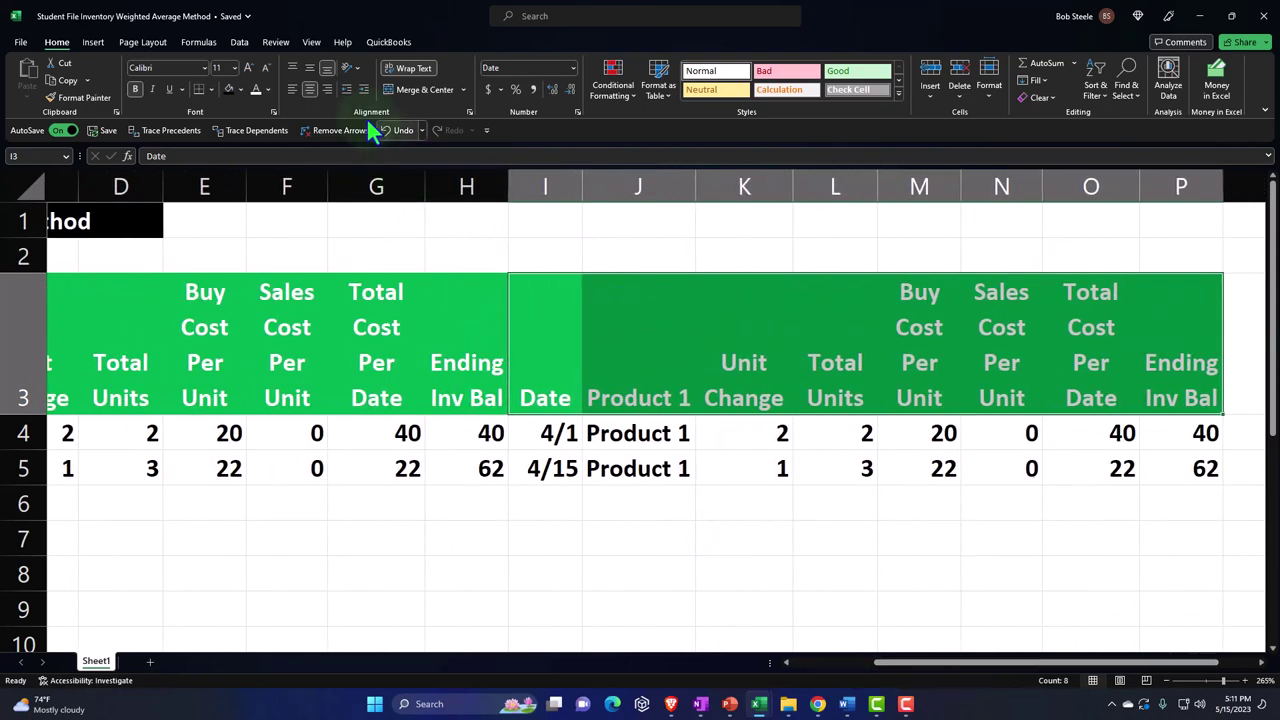
{"action": "left_click", "coordinate": [239, 84]}
{"action": "left_click", "coordinate": [316, 214]}
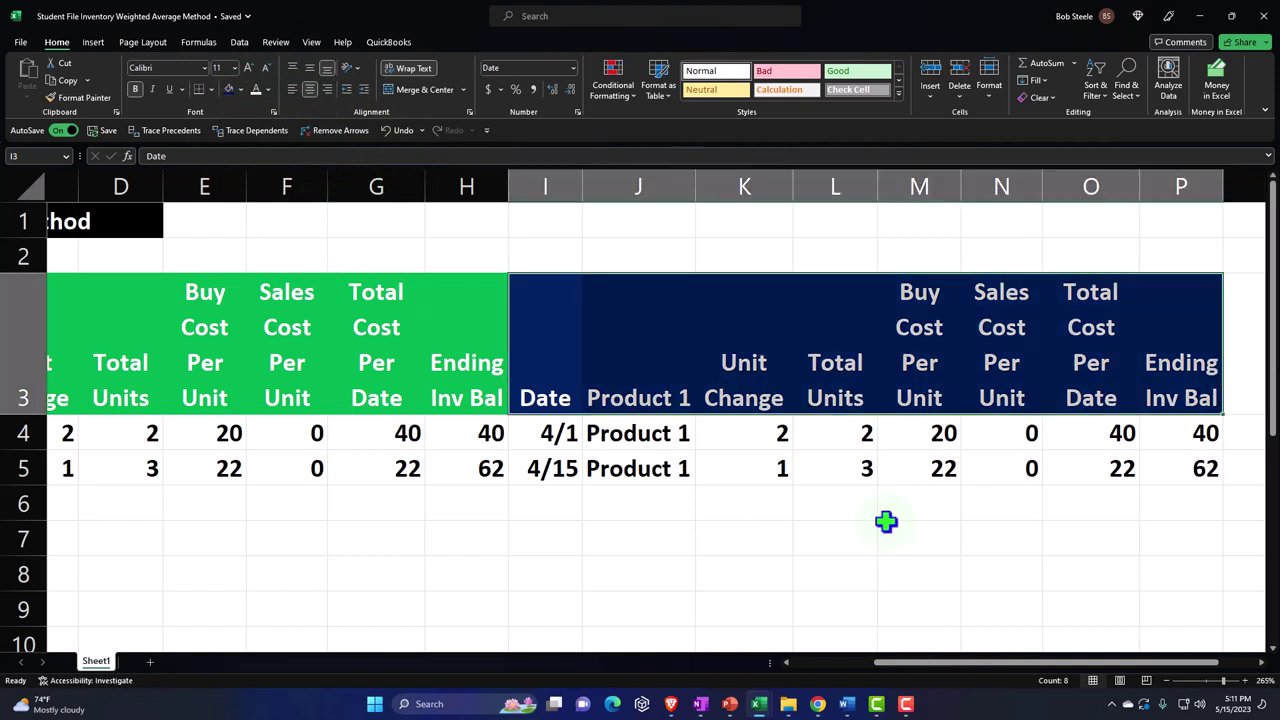
{"action": "left_click", "coordinate": [915, 537]}
{"action": "left_click_drag", "start_coordinate": [957, 662], "coordinate": [730, 688]}
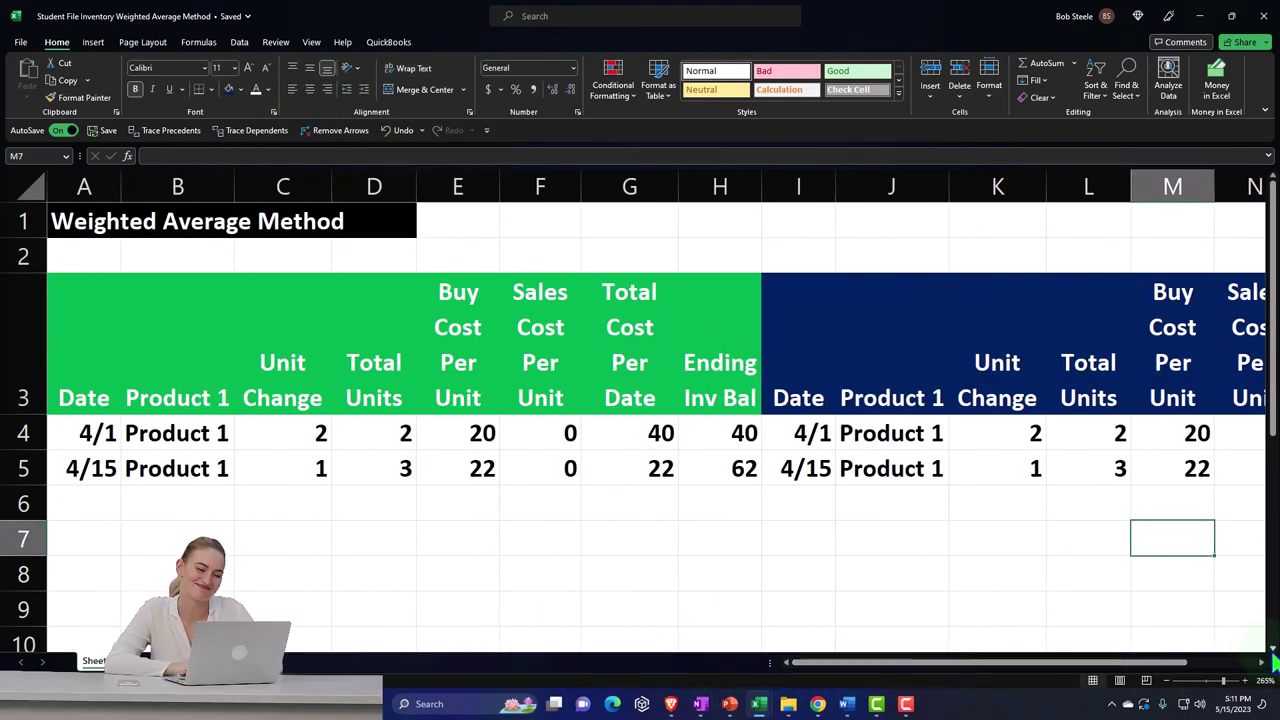
{"action": "scroll", "coordinate": [1274, 661], "scroll_direction": "down", "scroll_amount": 1}
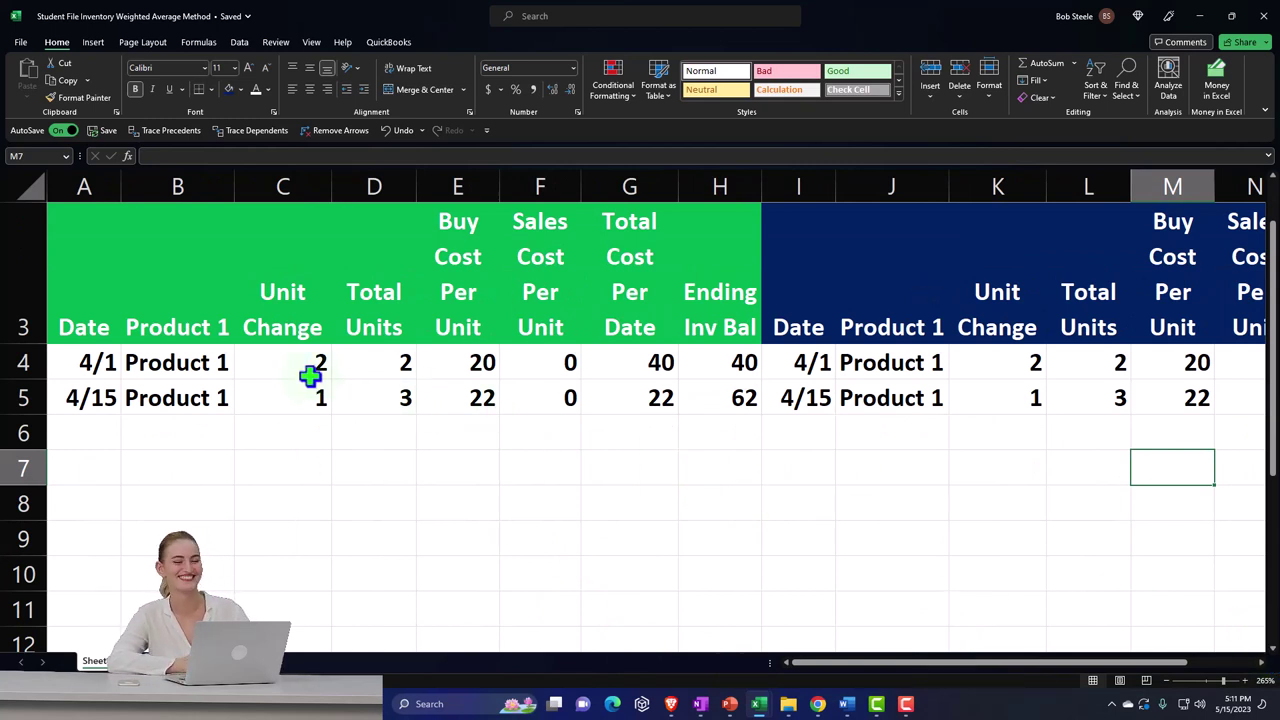
{"action": "left_click", "coordinate": [128, 364]}
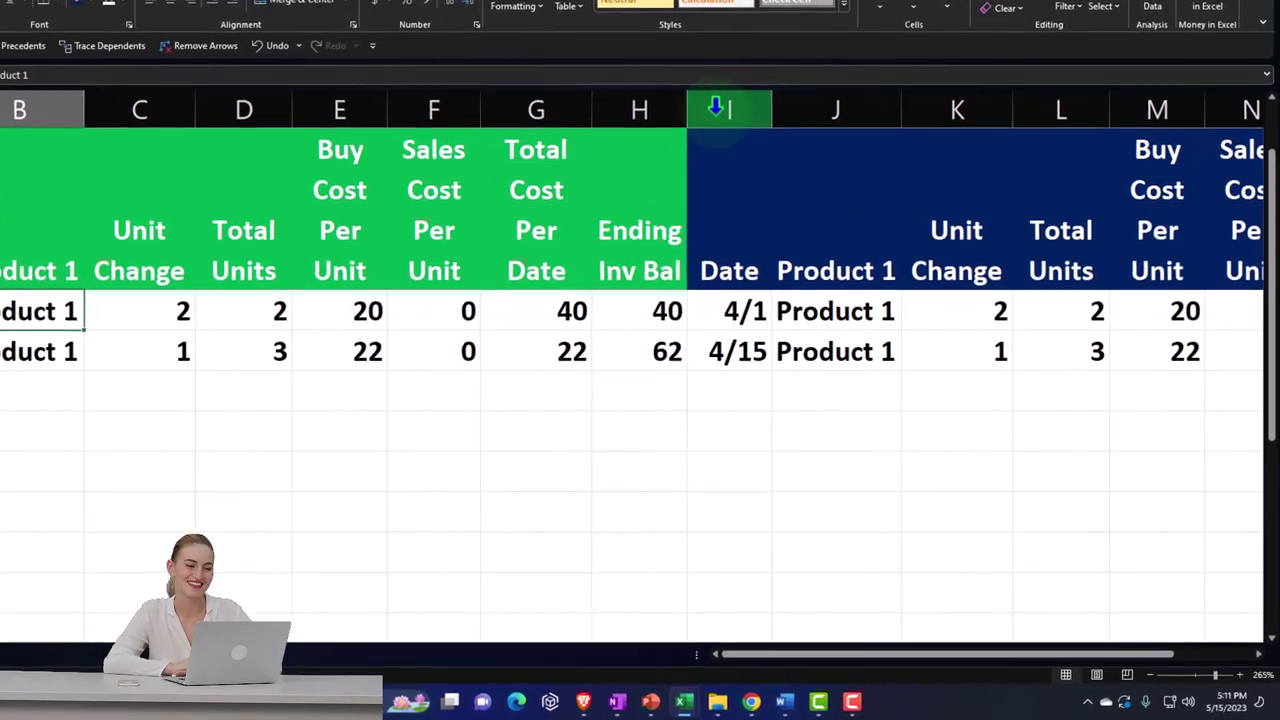
Step: Delete the duplicated Date column I from the second table
{"action": "left_click", "coordinate": [716, 107]}
{"action": "right_click", "coordinate": [722, 205]}
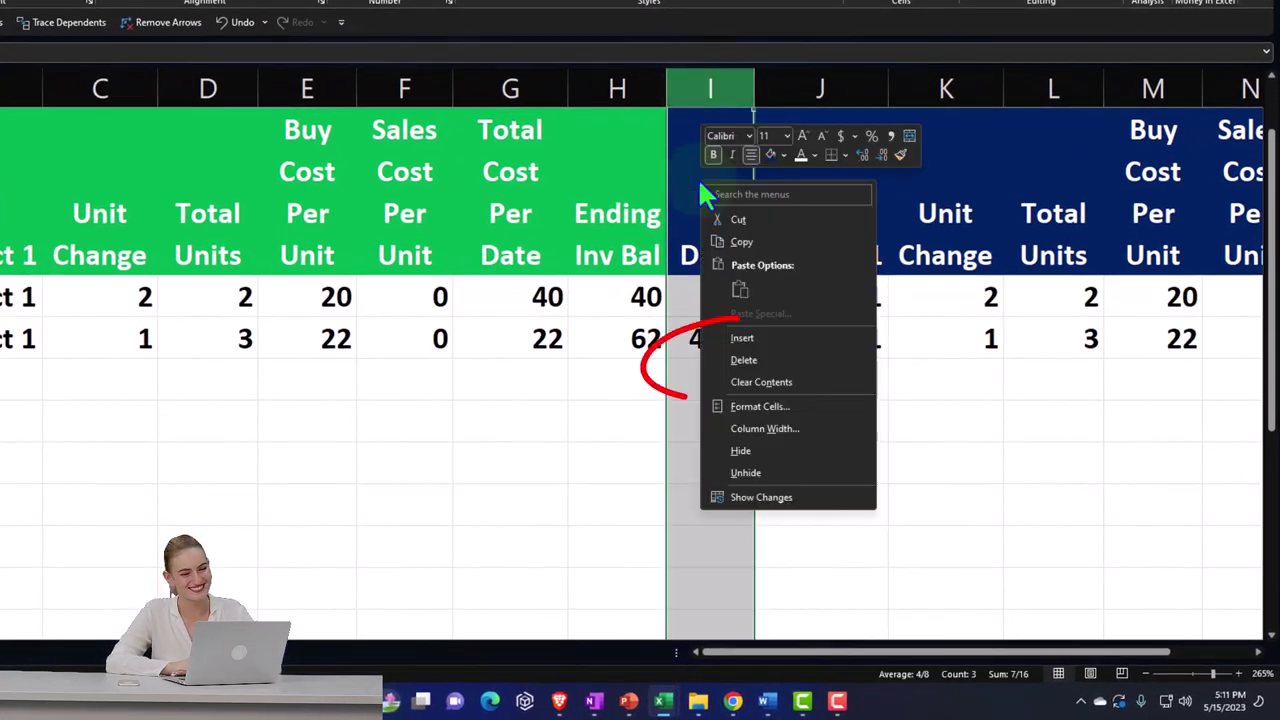
{"action": "left_click", "coordinate": [743, 359]}
{"action": "left_click", "coordinate": [572, 375]}
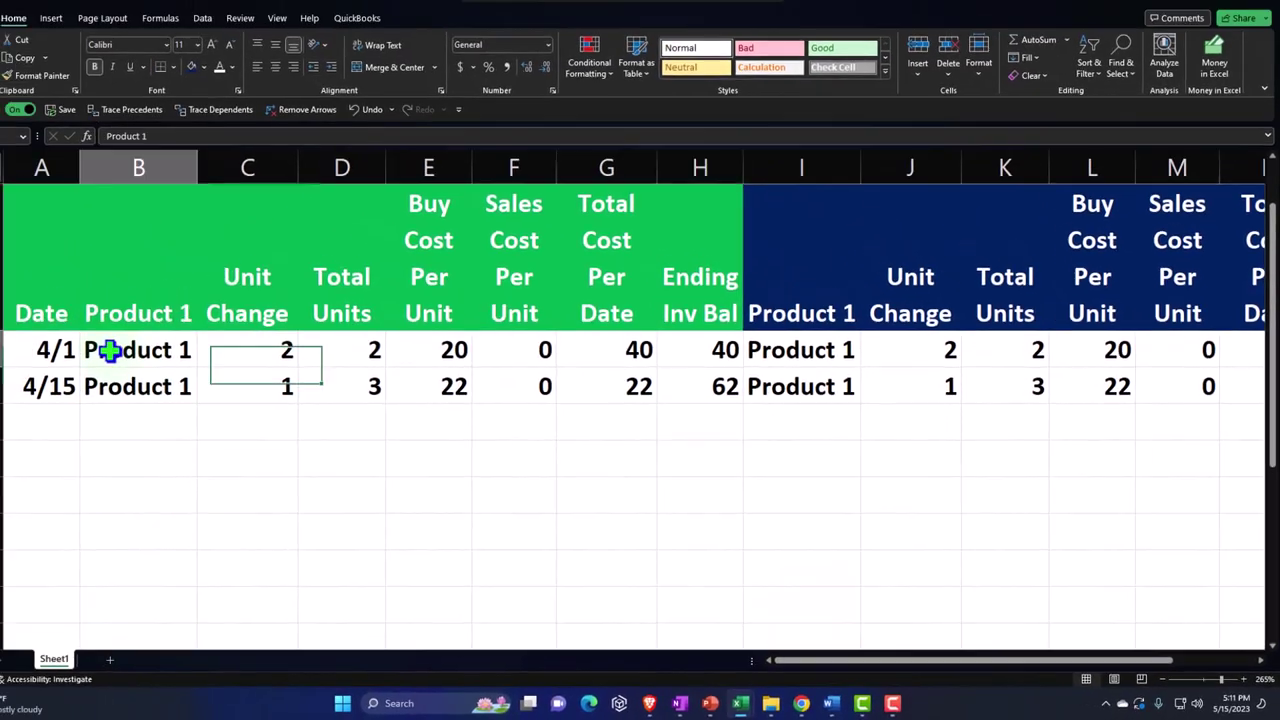
Step: Freeze the panes at B3 so the Date column stays in view when scrolling sideways
{"action": "left_click", "coordinate": [30, 307]}
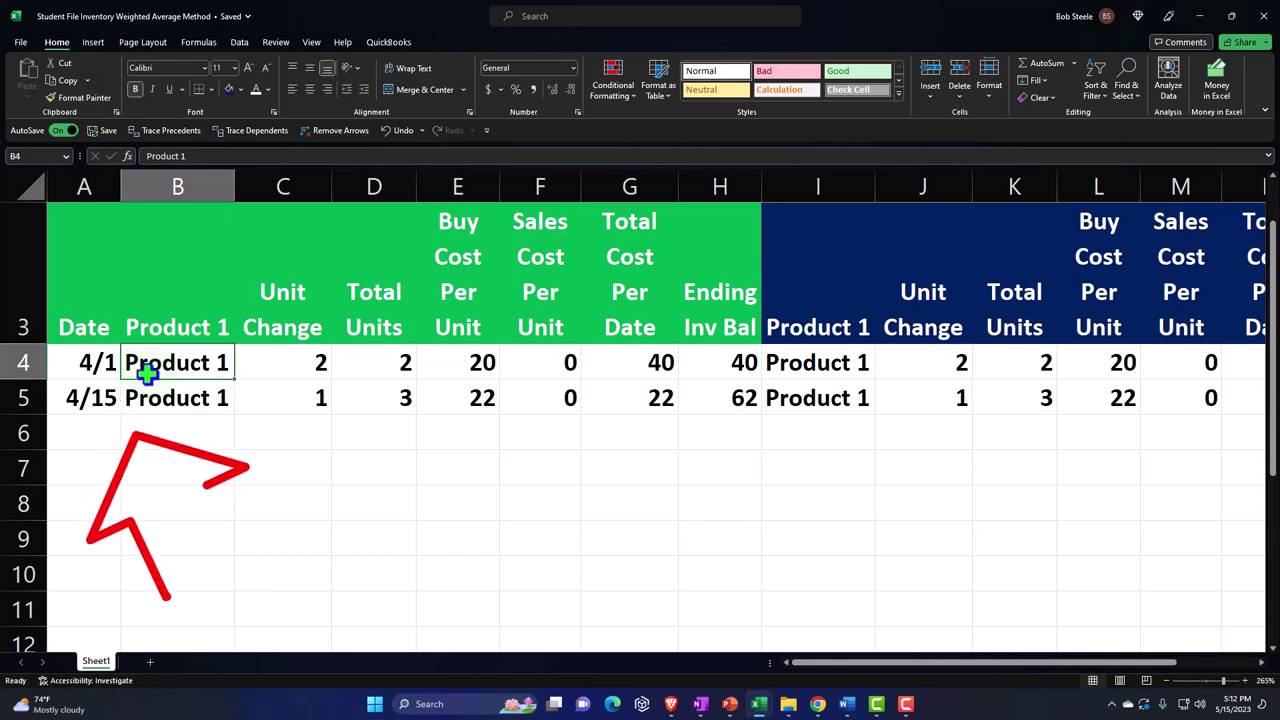
{"action": "left_click", "coordinate": [155, 316]}
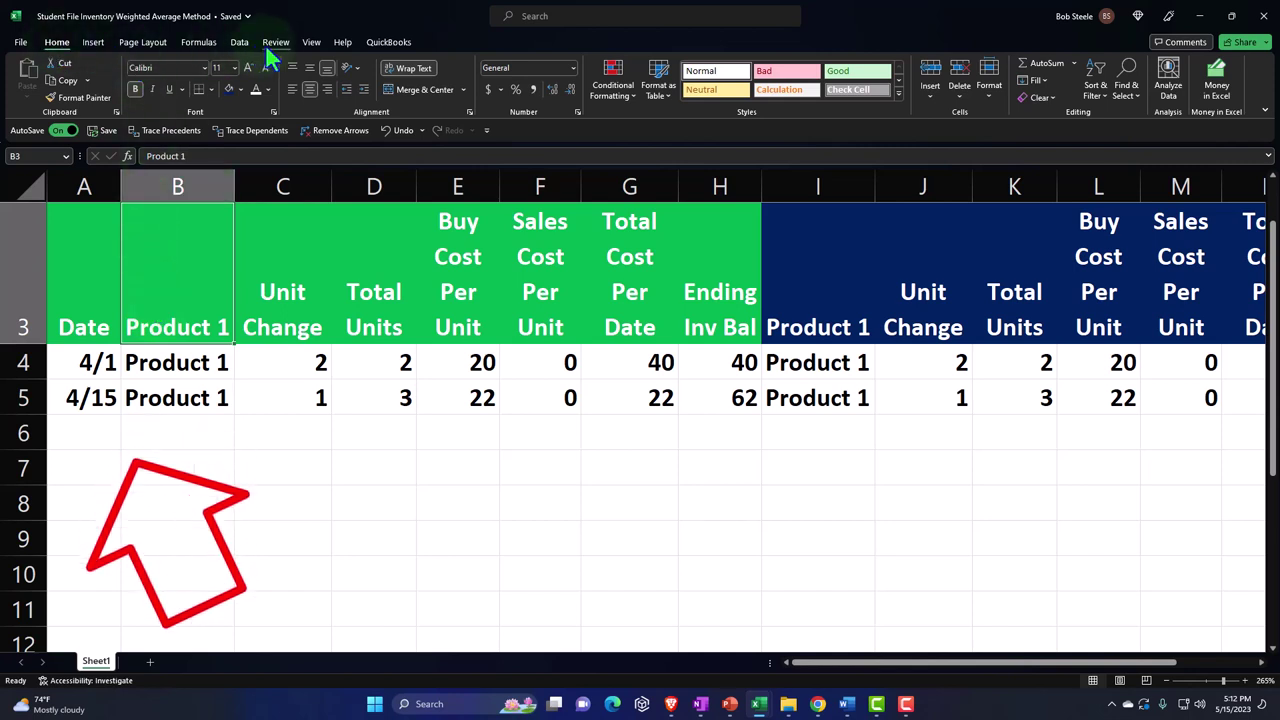
{"action": "left_click", "coordinate": [311, 44]}
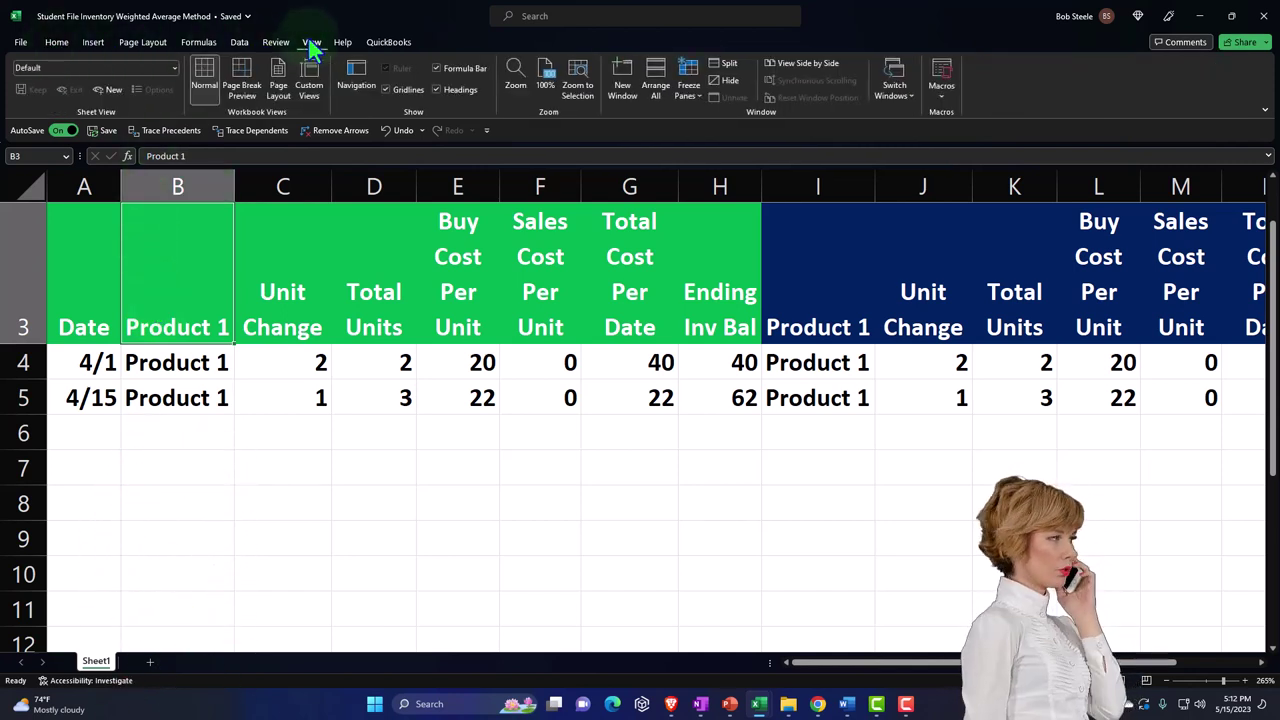
{"action": "left_click", "coordinate": [697, 97]}
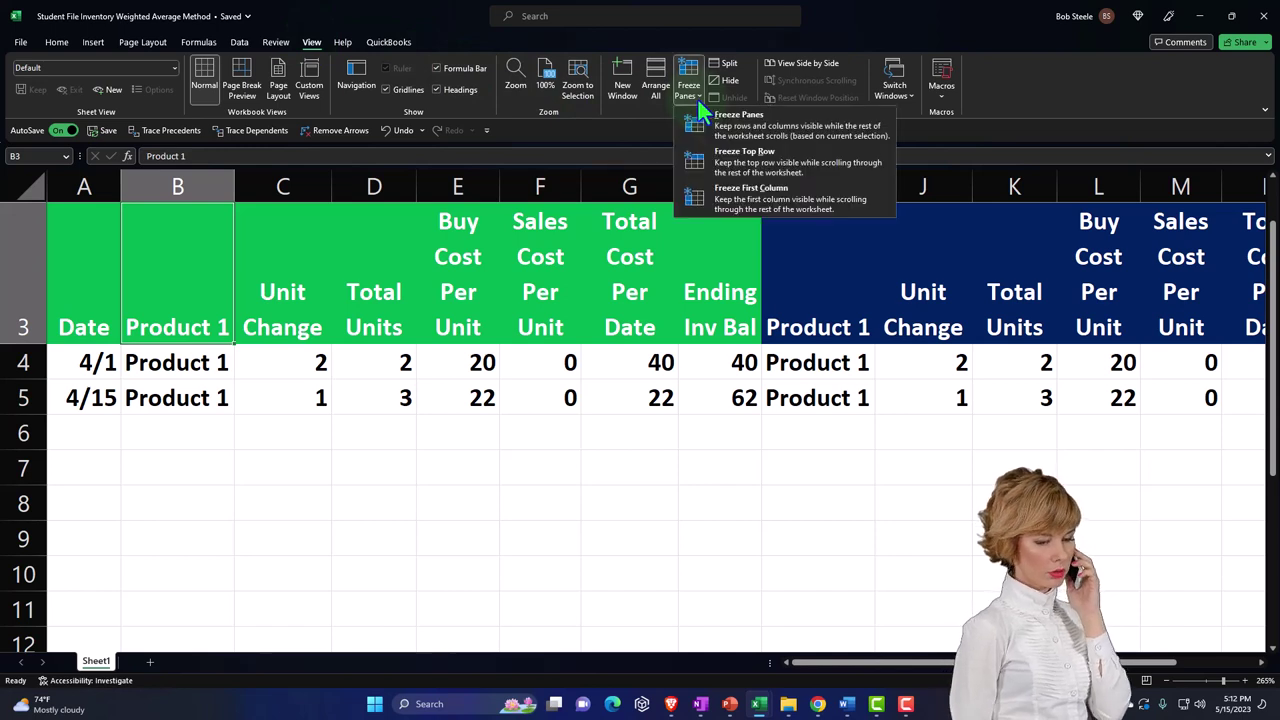
{"action": "left_click", "coordinate": [711, 117]}
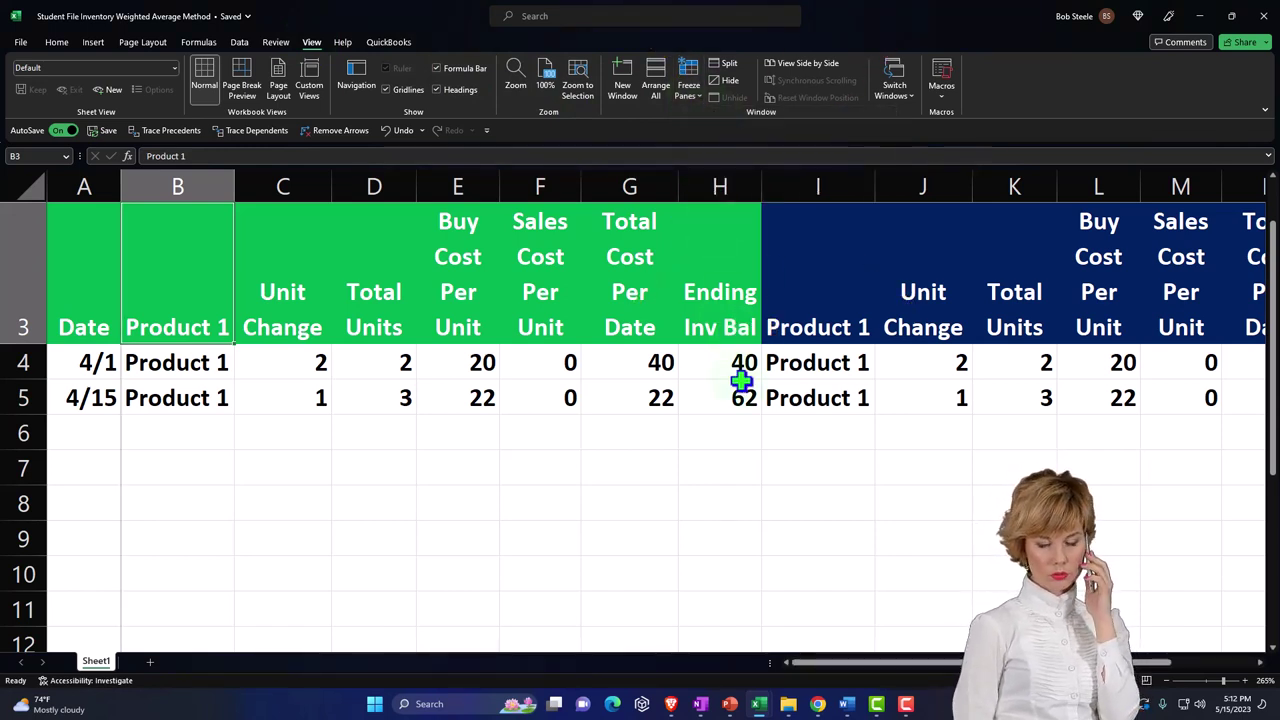
Step: Check the frozen Date column by moving across row 3 to R3, past the end of the second table
{"action": "key", "text": "Right"}
{"action": "key", "text": "Right"}
{"action": "key", "text": "Right"}
{"action": "key", "text": "Right"}
{"action": "key", "text": "Right"}
{"action": "key", "text": "Right"}
{"action": "key", "text": "Right"}
{"action": "key", "text": "Right"}
{"action": "key", "text": "Right"}
{"action": "key", "text": "Right"}
{"action": "key", "text": "Right"}
{"action": "key", "text": "Right"}
{"action": "key", "text": "Right"}
{"action": "key", "text": "Right"}
{"action": "key", "text": "Right"}
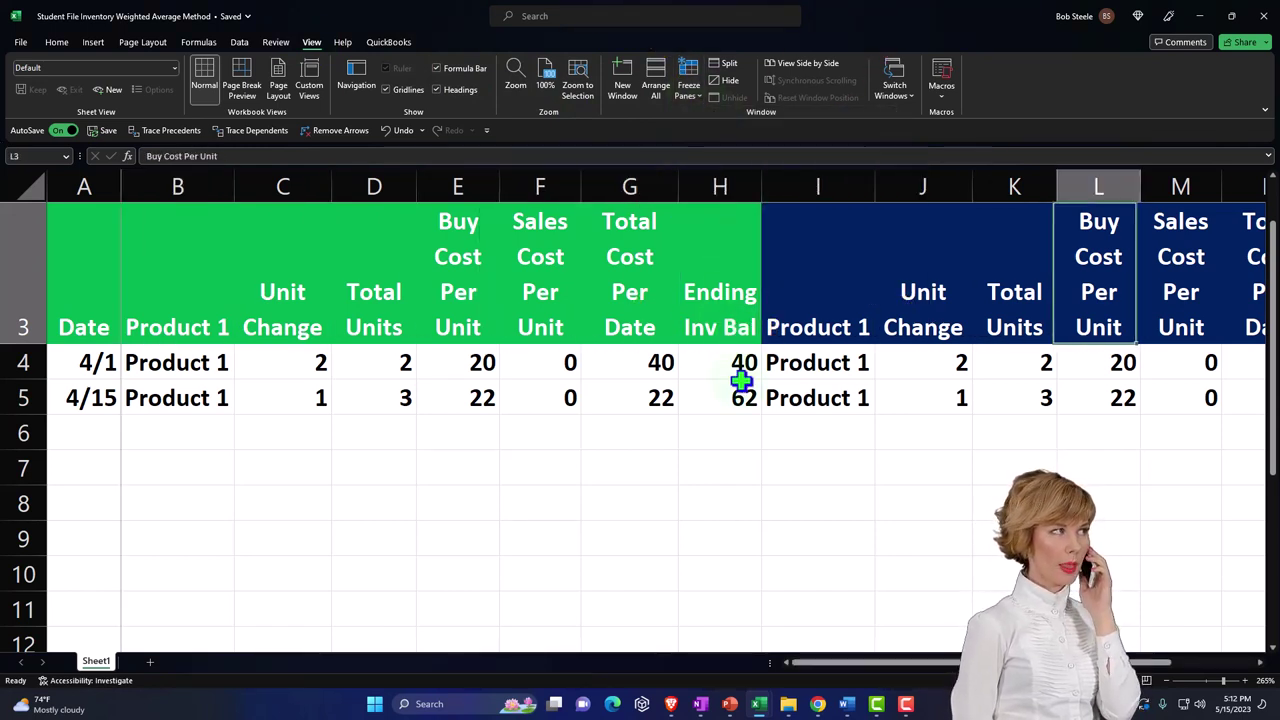
{"action": "key", "text": "Right"}
{"action": "key", "text": "Right"}
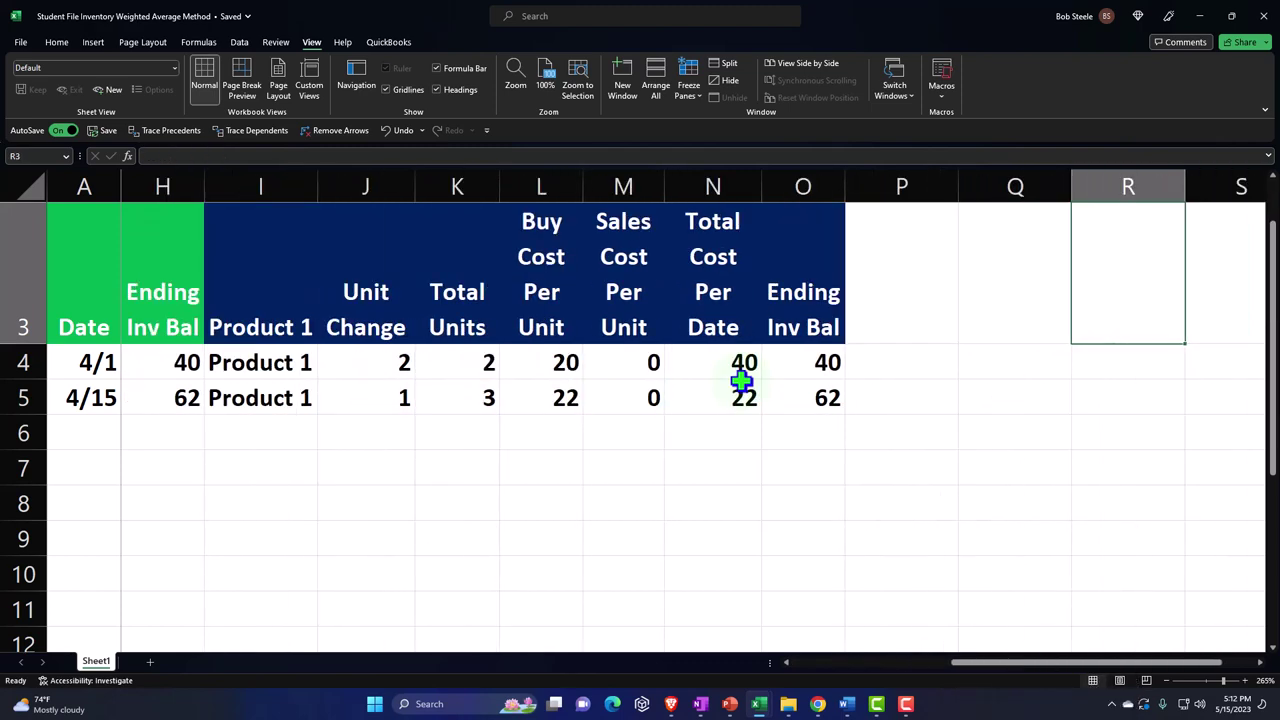
Step: Clear the second table's 4/1 entries in I4:O4
{"action": "key", "text": "Left"}
{"action": "key", "text": "Left"}
{"action": "key", "text": "Left"}
{"action": "key", "text": "Left"}
{"action": "key", "text": "Left"}
{"action": "key", "text": "Left"}
{"action": "key", "text": "Left"}
{"action": "key", "text": "Left"}
{"action": "key", "text": "Left"}
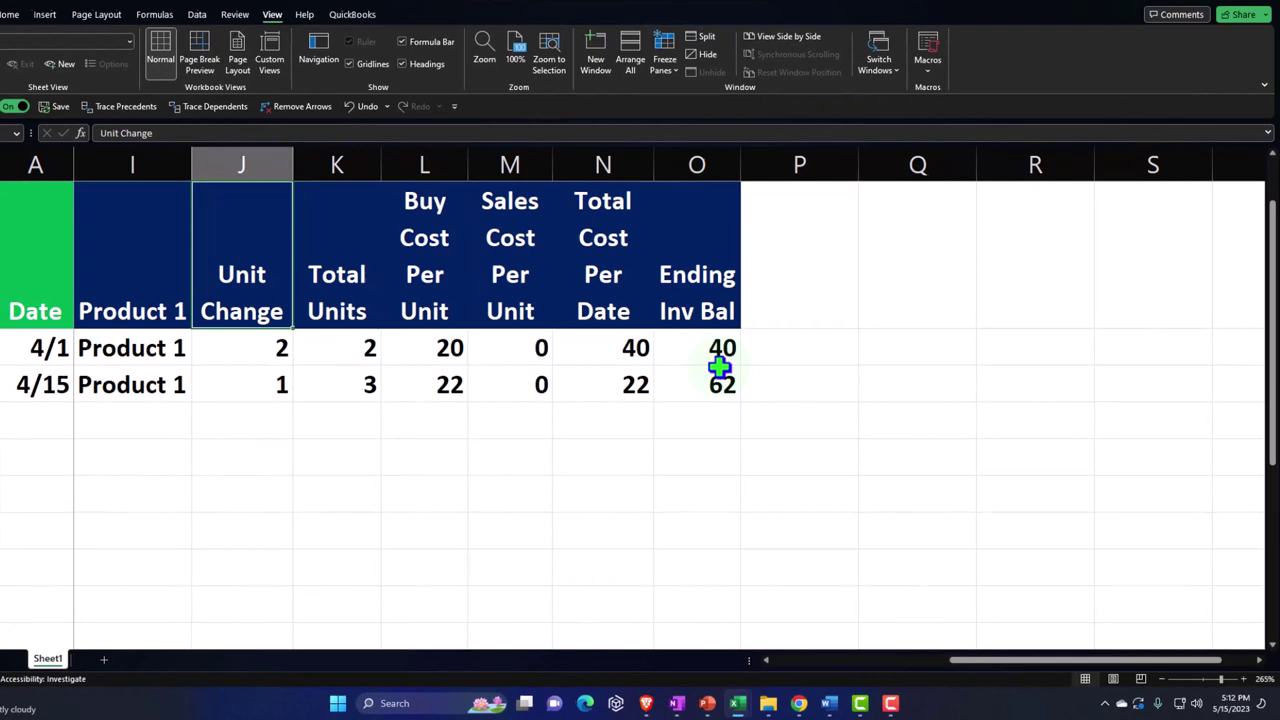
{"action": "key", "text": "Down"}
{"action": "key", "text": "Down"}
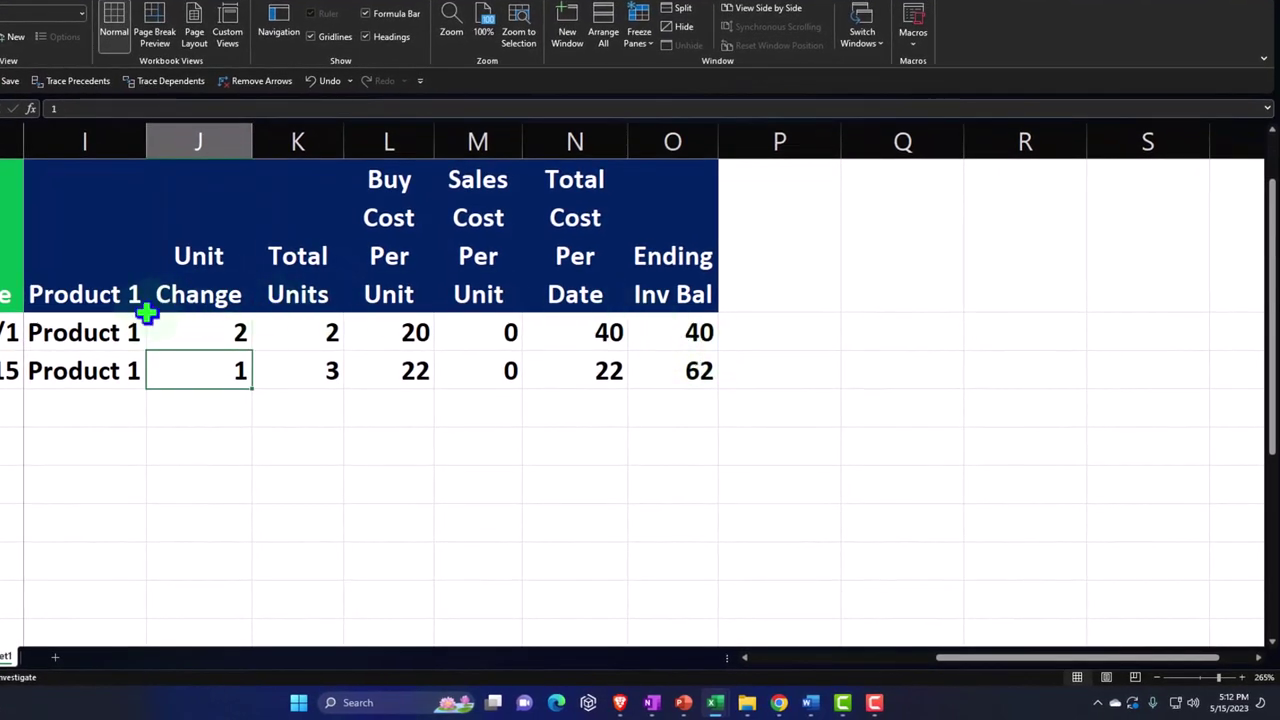
{"action": "left_click_drag", "start_coordinate": [106, 329], "coordinate": [633, 357]}
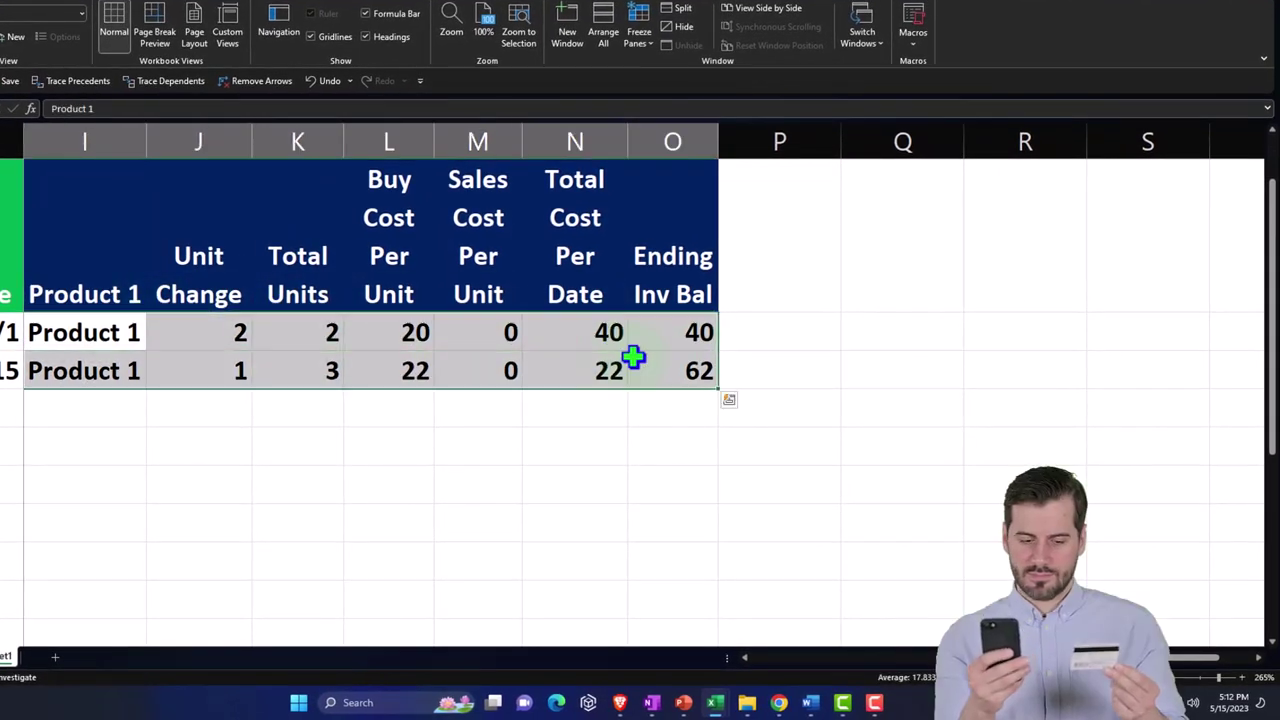
{"action": "left_click_drag", "start_coordinate": [106, 369], "coordinate": [626, 374]}
{"action": "left_click_drag", "start_coordinate": [100, 331], "coordinate": [637, 334]}
{"action": "key", "text": "Delete"}
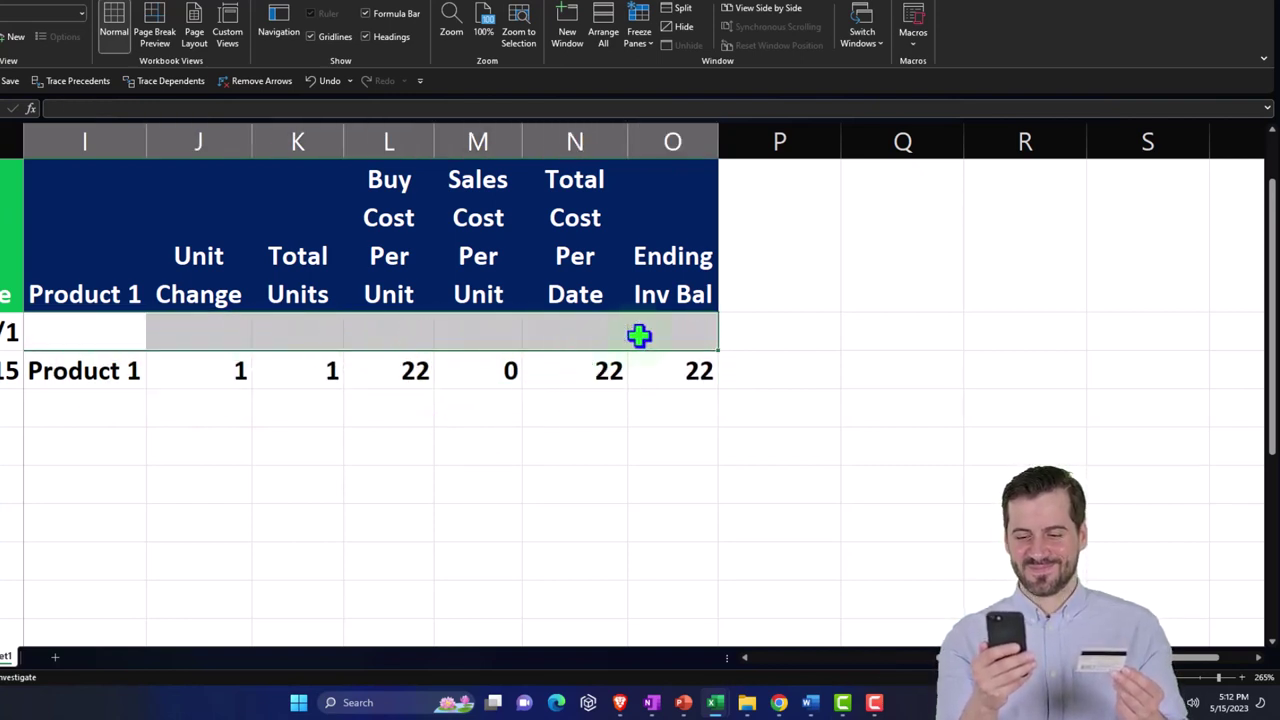
Step: Rename the second table's header I3 and its 4/15 entry in I5 to Product 2
{"action": "double_click", "coordinate": [133, 294]}
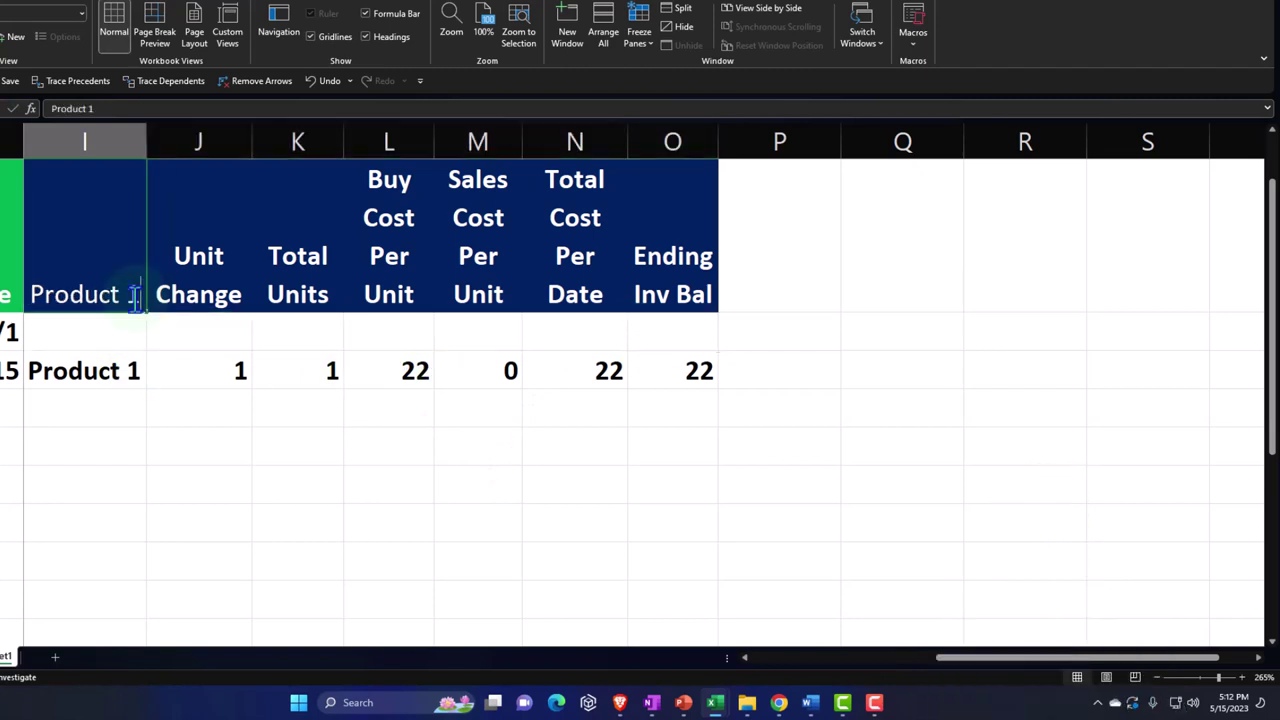
{"action": "type", "text": "2"}
{"action": "key", "text": "Return"}
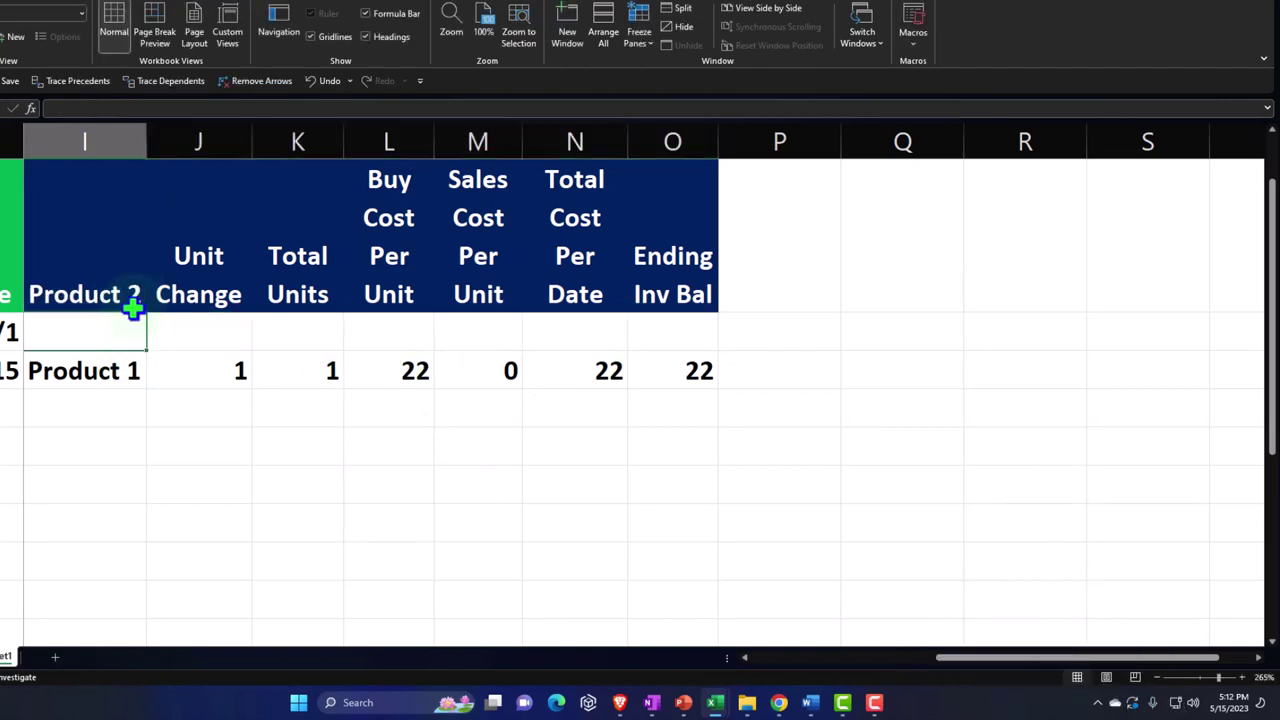
{"action": "double_click", "coordinate": [131, 370]}
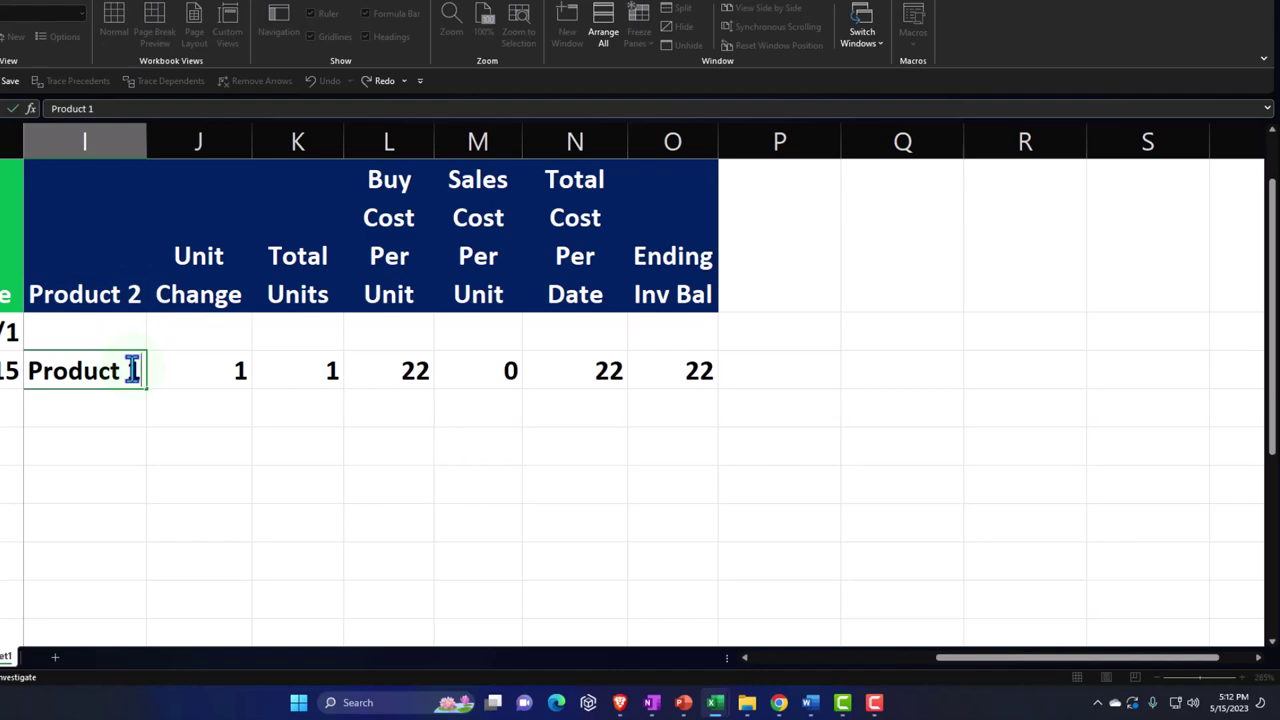
{"action": "type", "text": "2"}
{"action": "key", "text": "Return"}
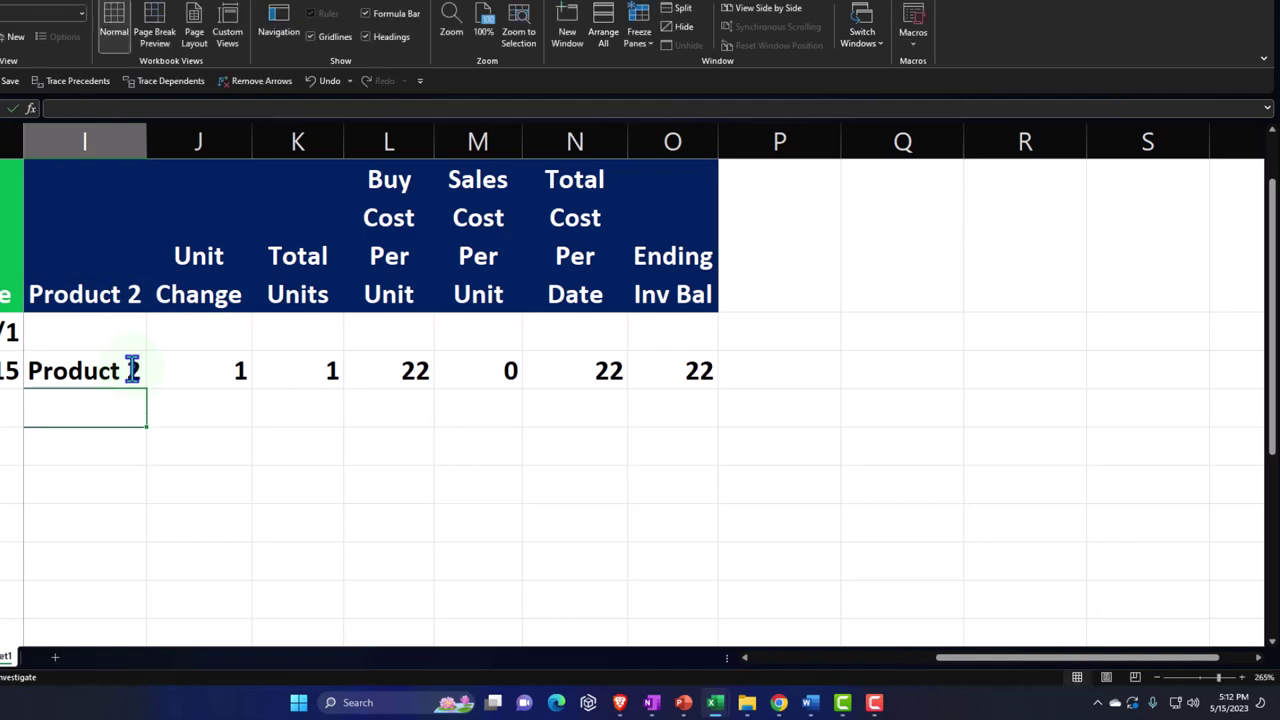
Step: Set the 4/15 unit change for Product 2 in J5 to 2 and check the total units formula in K5
{"action": "key", "text": "Right"}
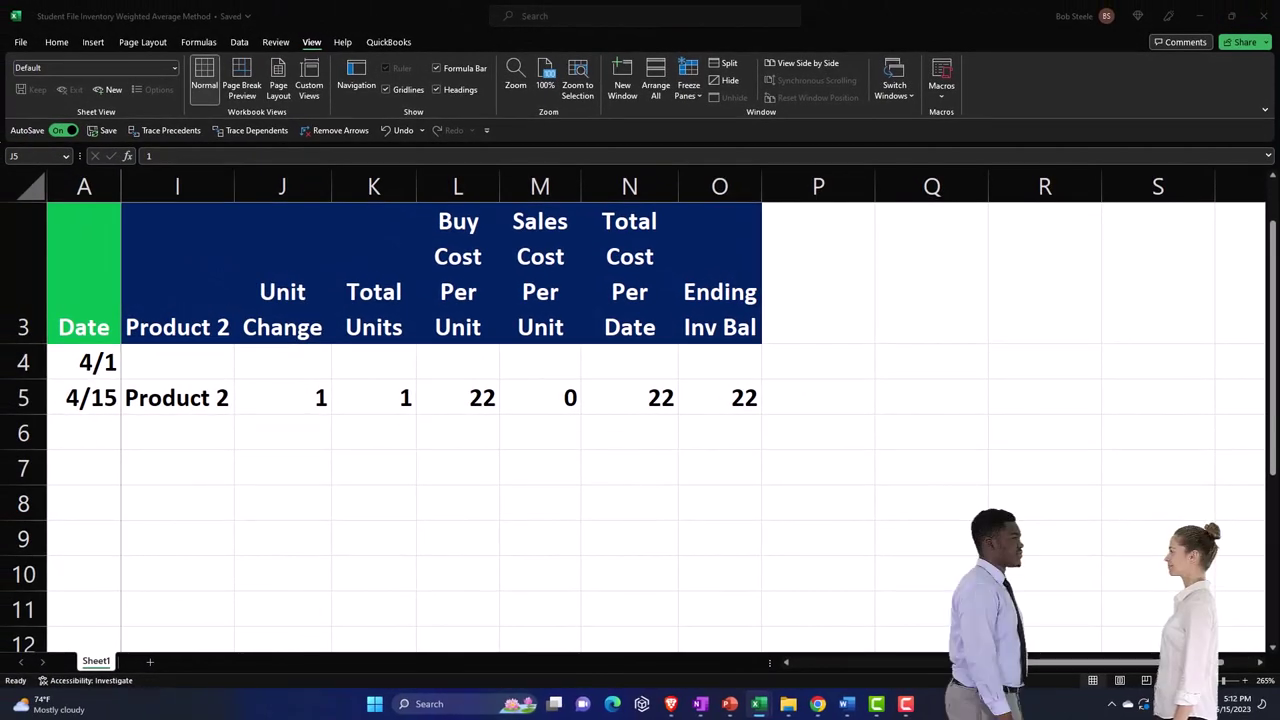
{"action": "left_click", "coordinate": [310, 408]}
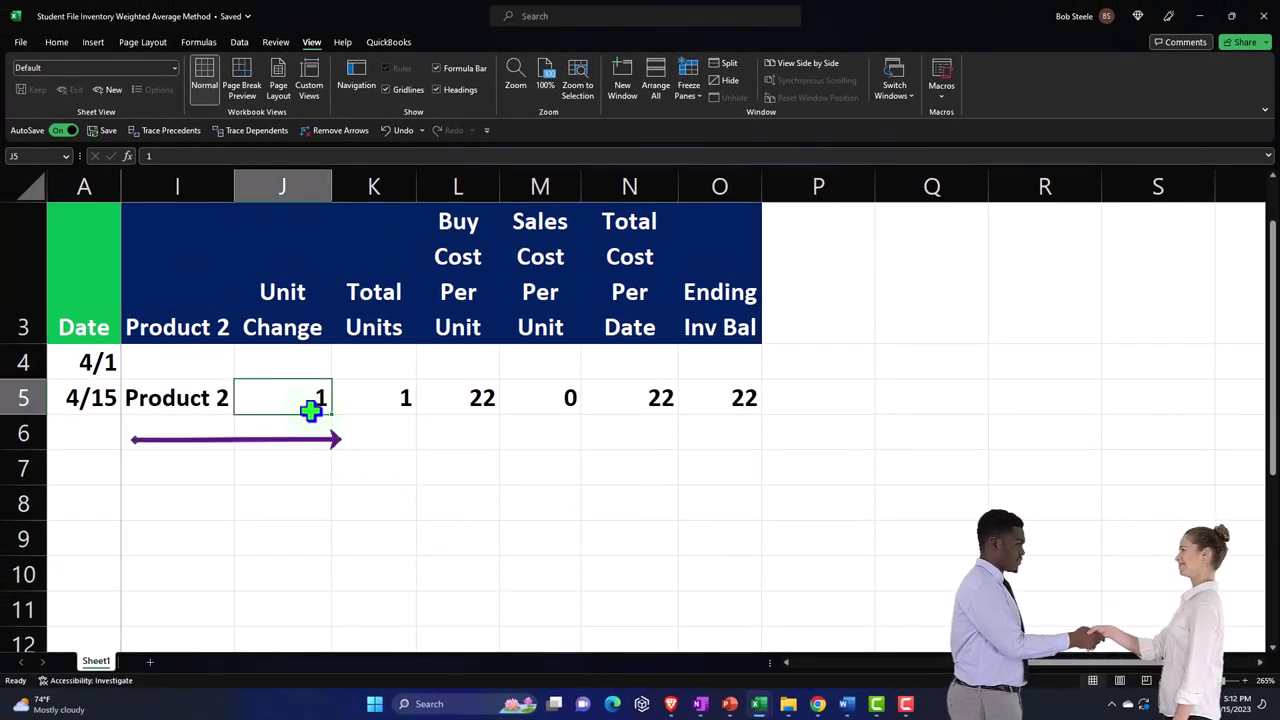
{"action": "type", "text": "2"}
{"action": "key", "text": "Tab"}
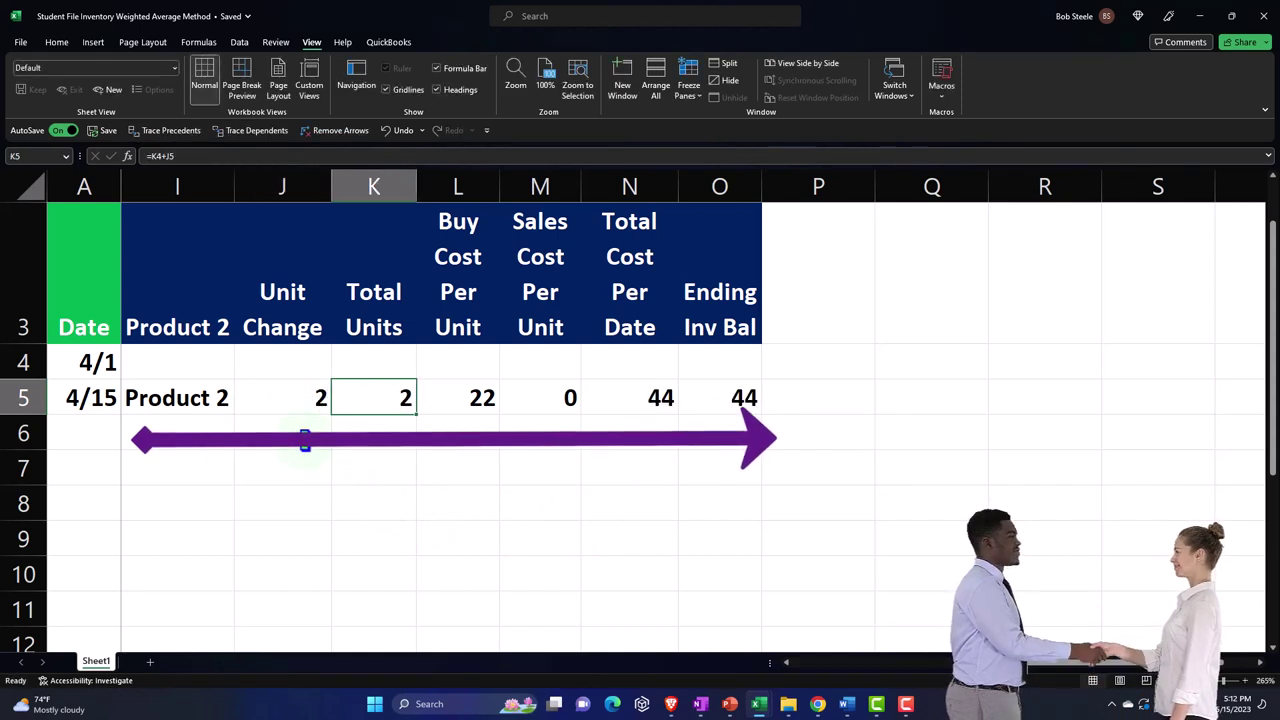
{"action": "double_click", "coordinate": [389, 398]}
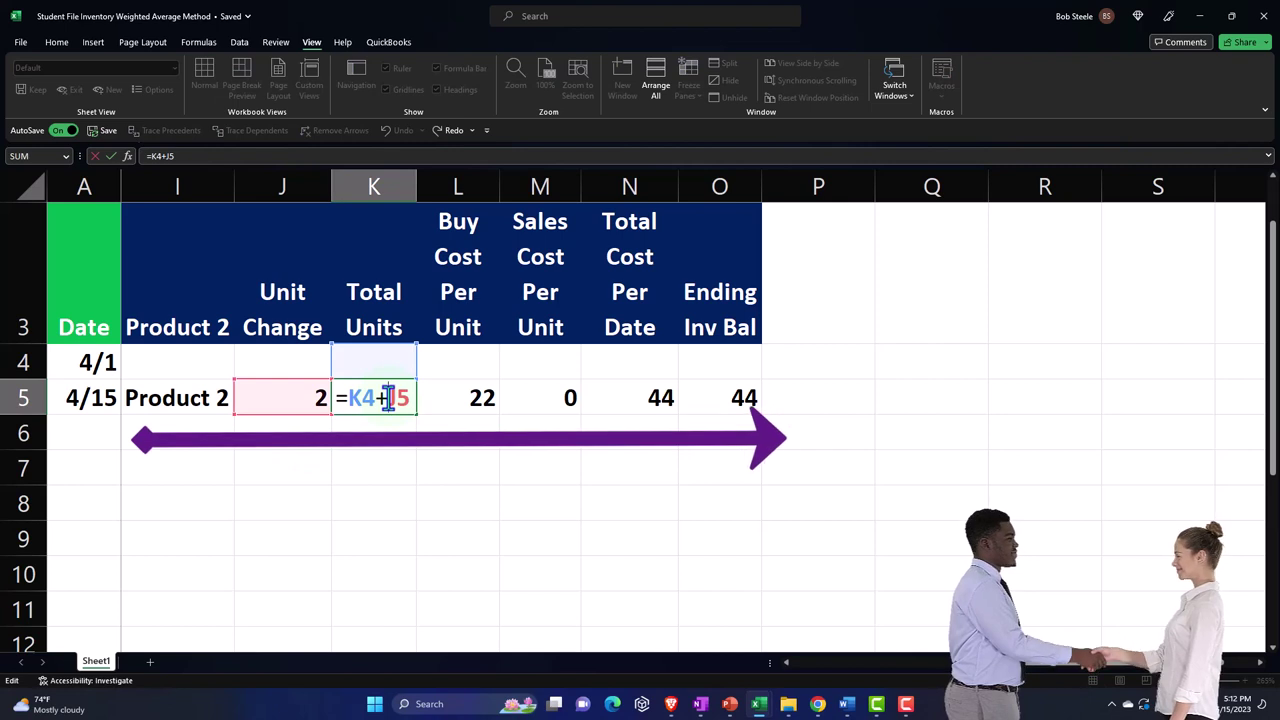
{"action": "key", "text": "Return"}
Step: Set the 4/15 buy cost per unit for Product 2 in L5 to 105
{"action": "left_click", "coordinate": [482, 397]}
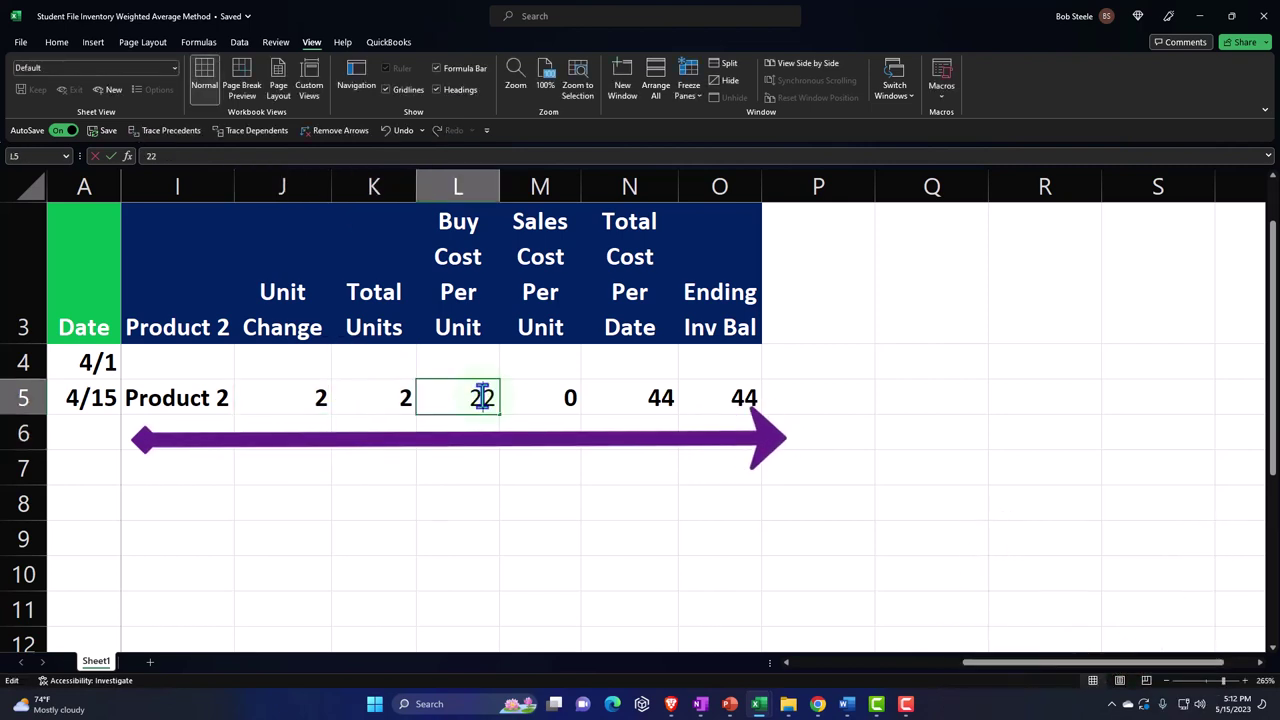
{"action": "key", "text": "Return"}
{"action": "left_click", "coordinate": [482, 397]}
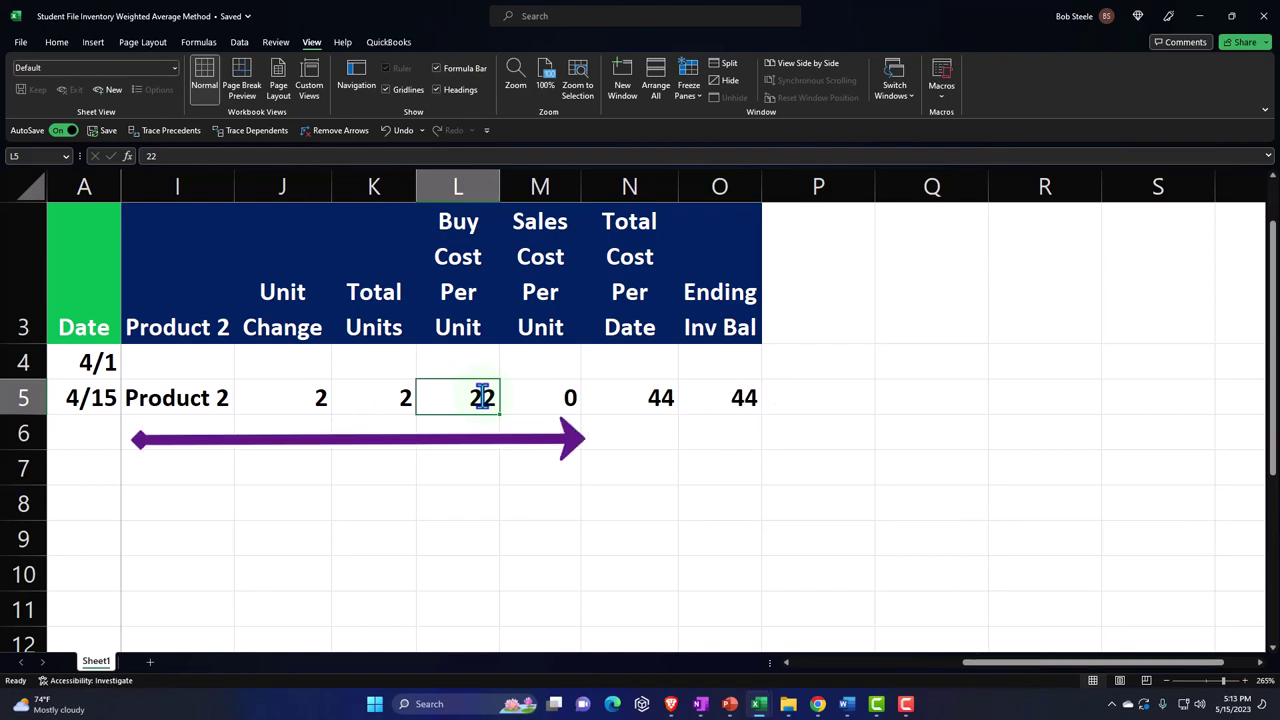
{"action": "type", "text": "105"}
{"action": "key", "text": "Tab"}
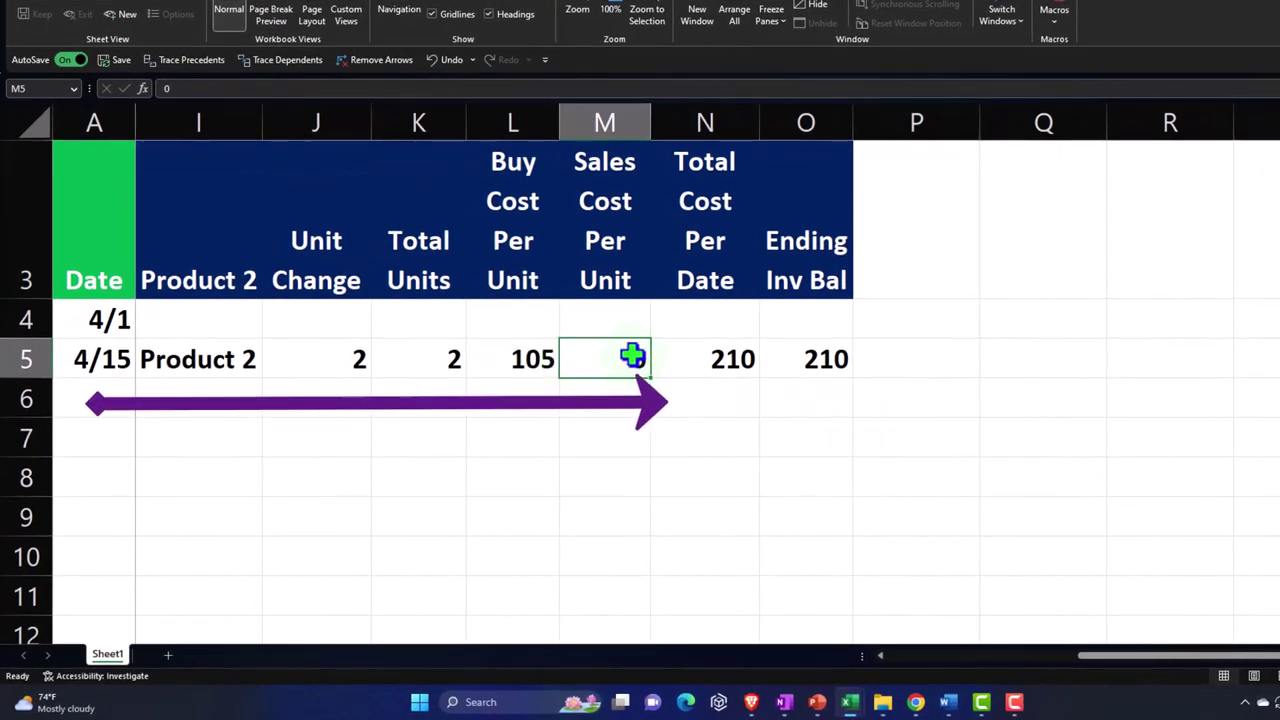
Step: Review the Product 2 formulas for total cost in N5 and ending inventory balance in O5
{"action": "double_click", "coordinate": [712, 354]}
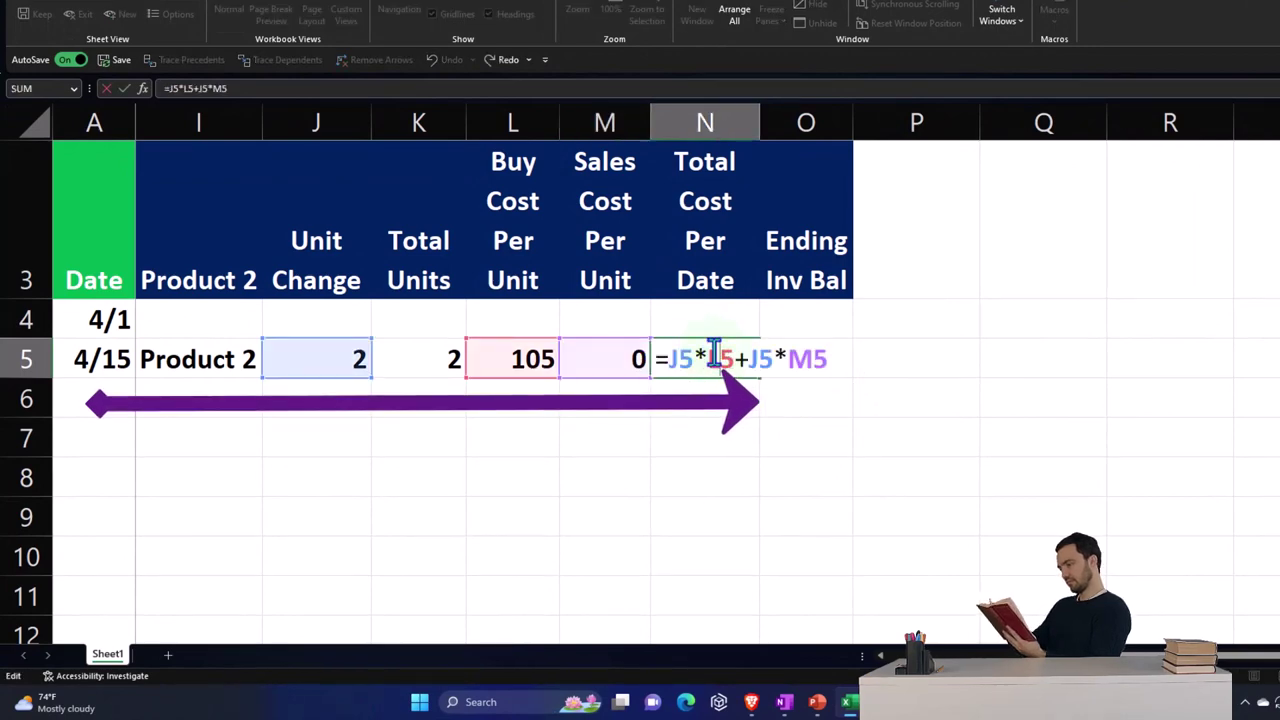
{"action": "key", "text": "Return"}
{"action": "double_click", "coordinate": [820, 354]}
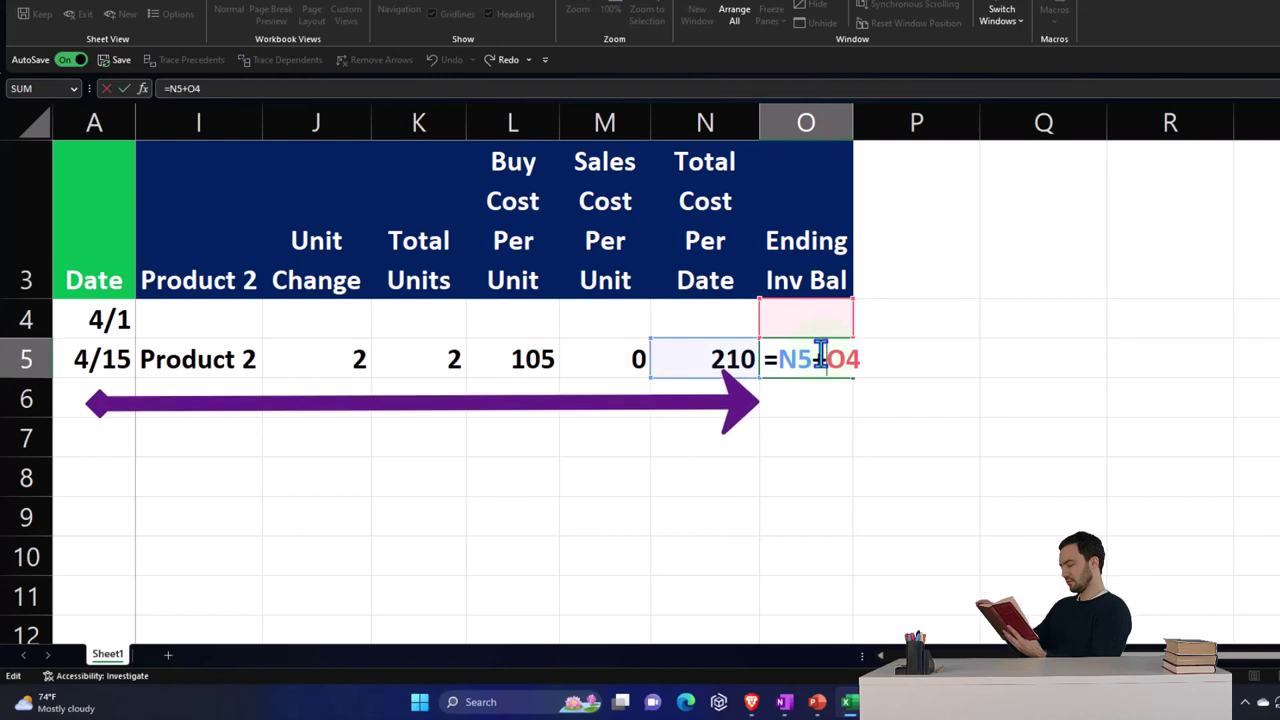
{"action": "key", "text": "Return"}
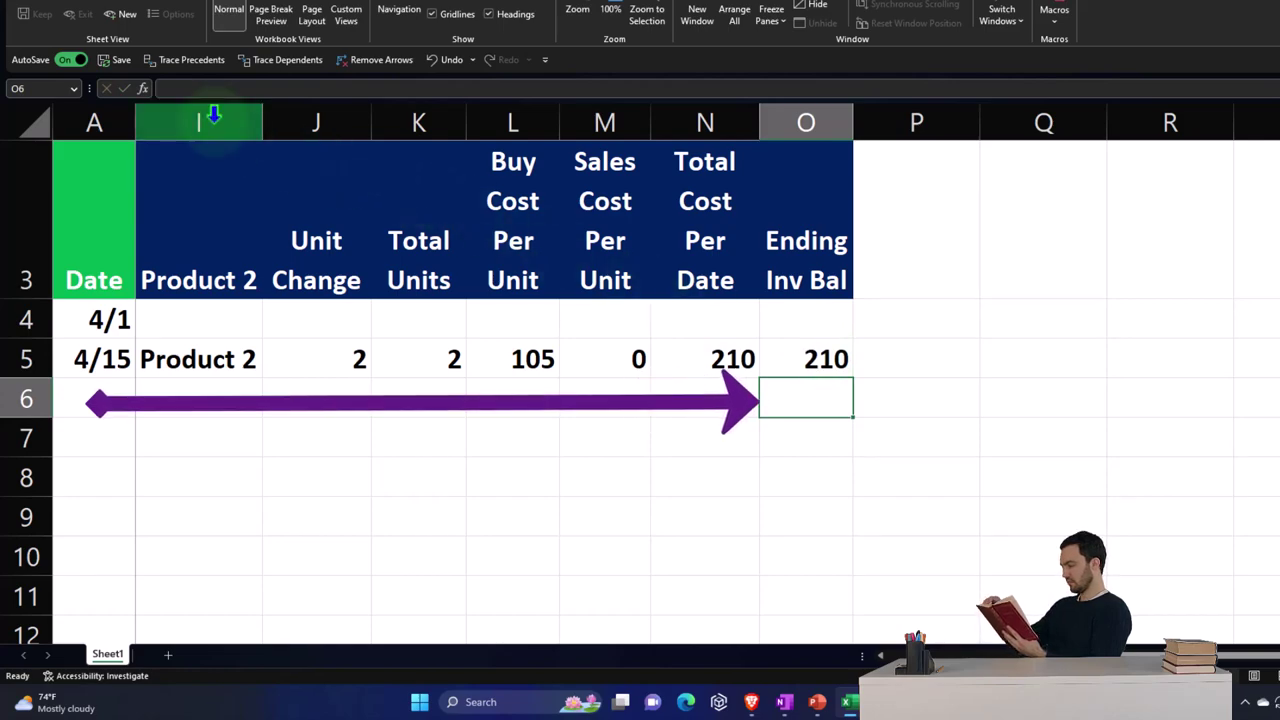
Step: Try to paste a copy of the Product 2 columns I through O at P3
{"action": "left_click_drag", "start_coordinate": [214, 118], "coordinate": [769, 152]}
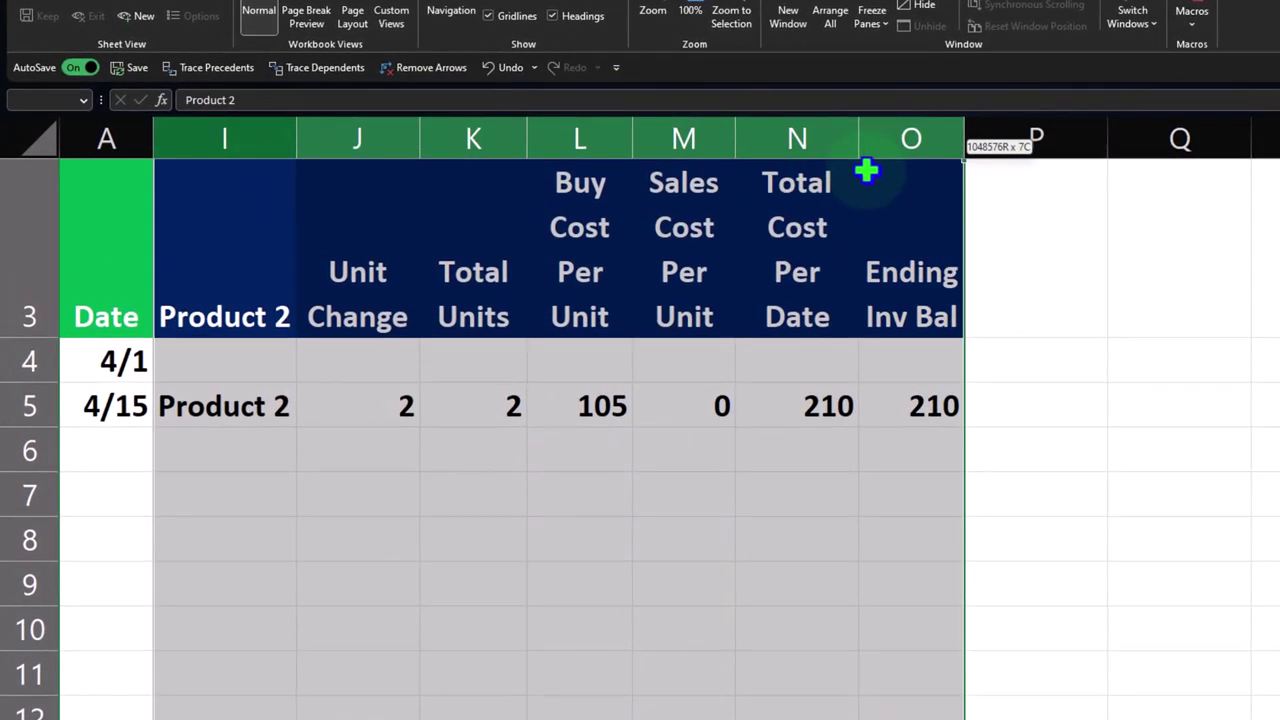
{"action": "left_click", "coordinate": [1028, 192]}
{"action": "key", "text": "ctrl+v"}
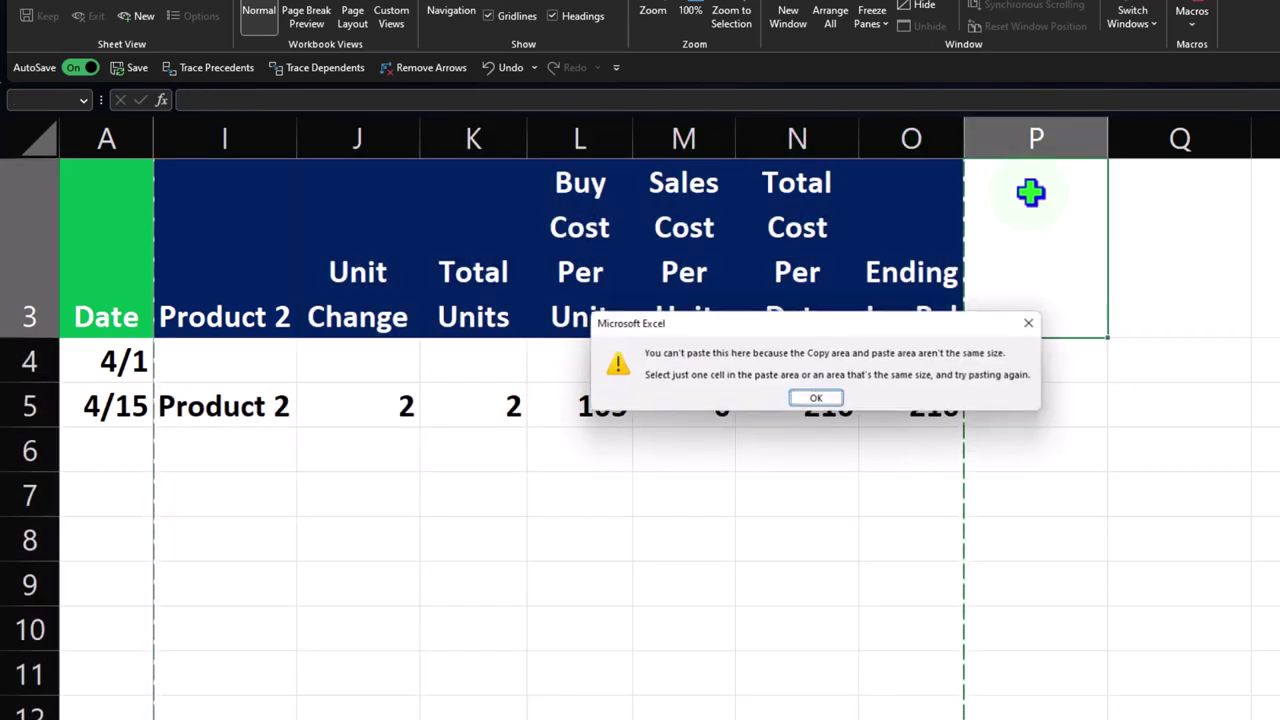
{"action": "key", "text": "Escape"}
{"action": "left_click", "coordinate": [923, 457]}
{"action": "scroll", "coordinate": [923, 457], "scroll_direction": "up", "scroll_amount": 1}
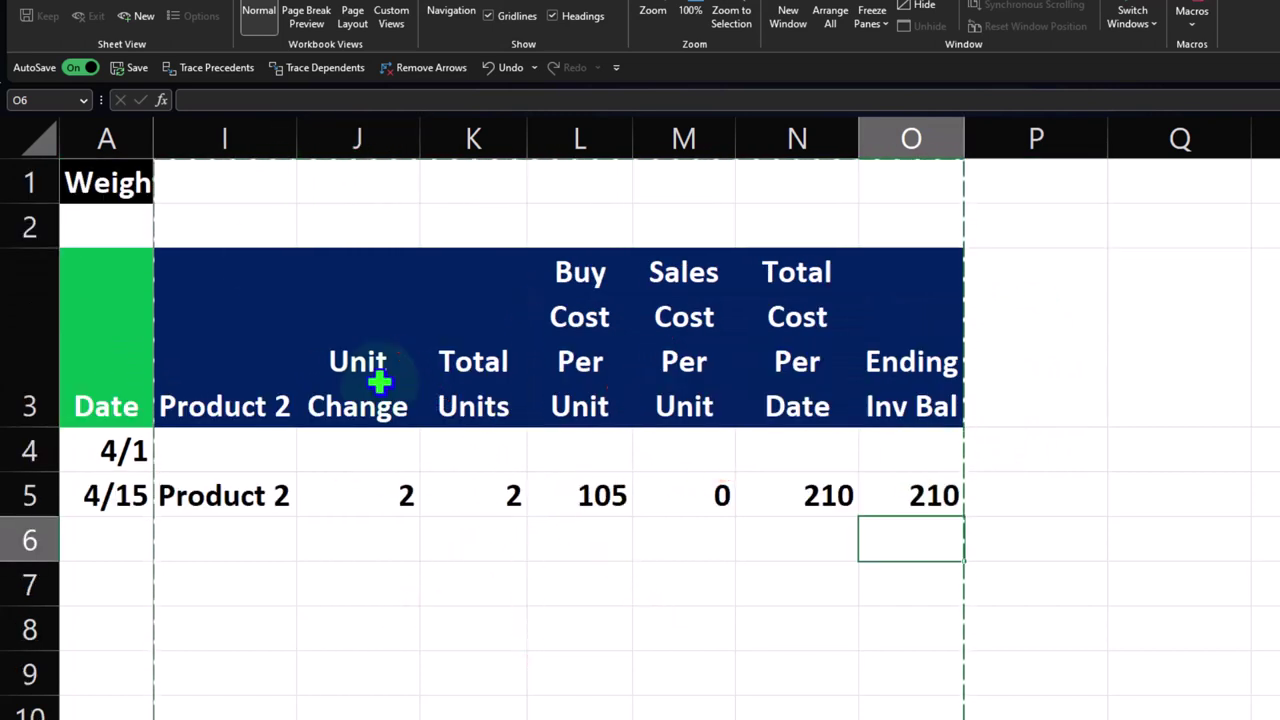
Step: Duplicate the Product 2 columns I through O into the columns starting at P, pasting at P1
{"action": "left_click_drag", "start_coordinate": [228, 138], "coordinate": [866, 149]}
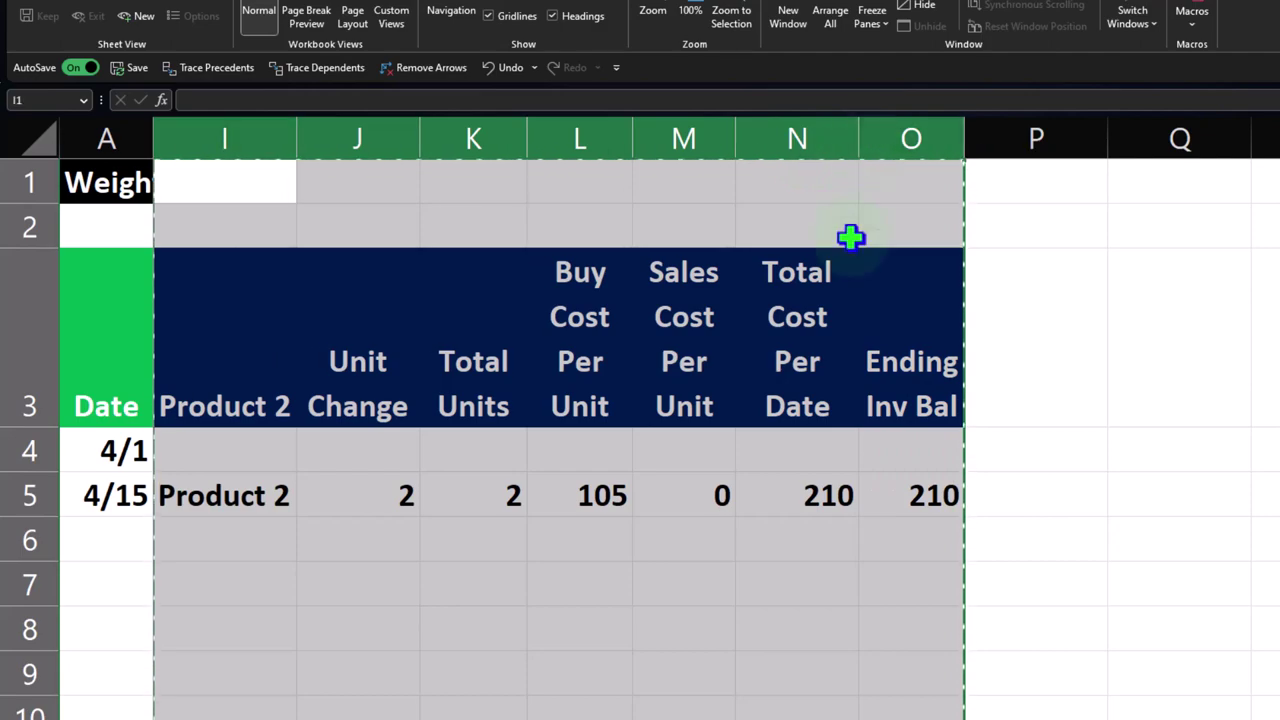
{"action": "left_click", "coordinate": [1019, 178]}
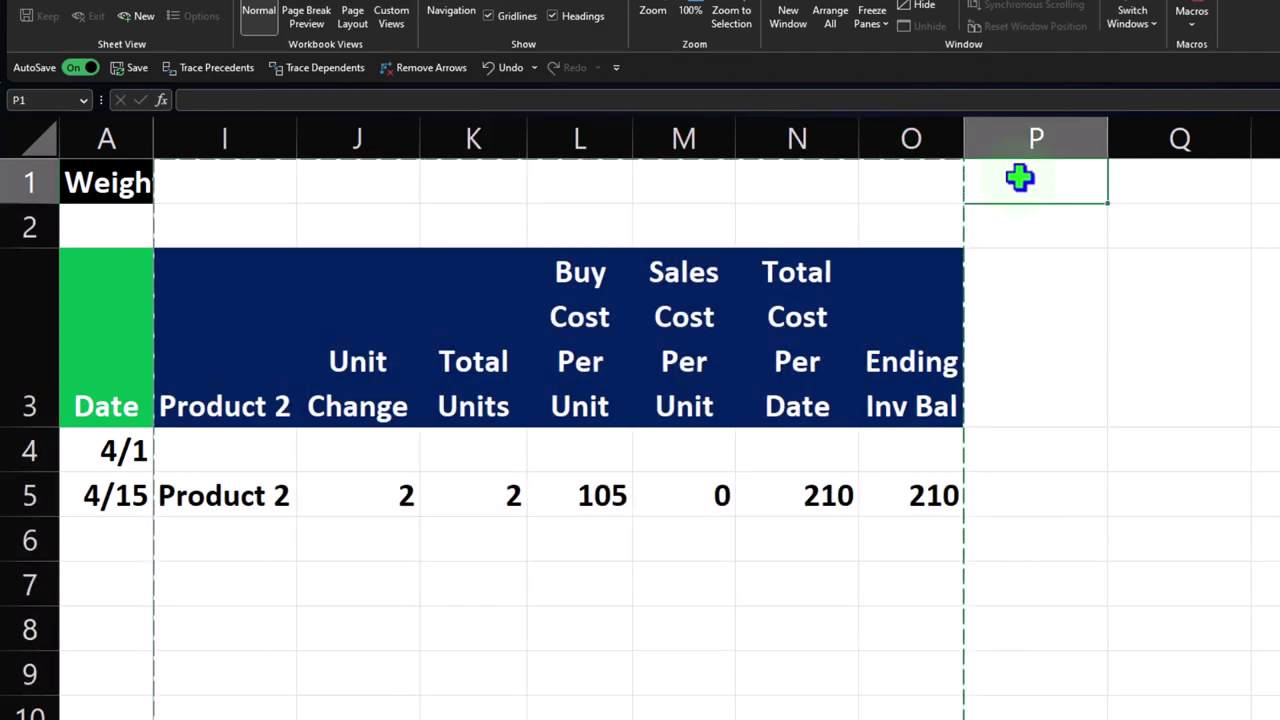
{"action": "key", "text": "ctrl+v"}
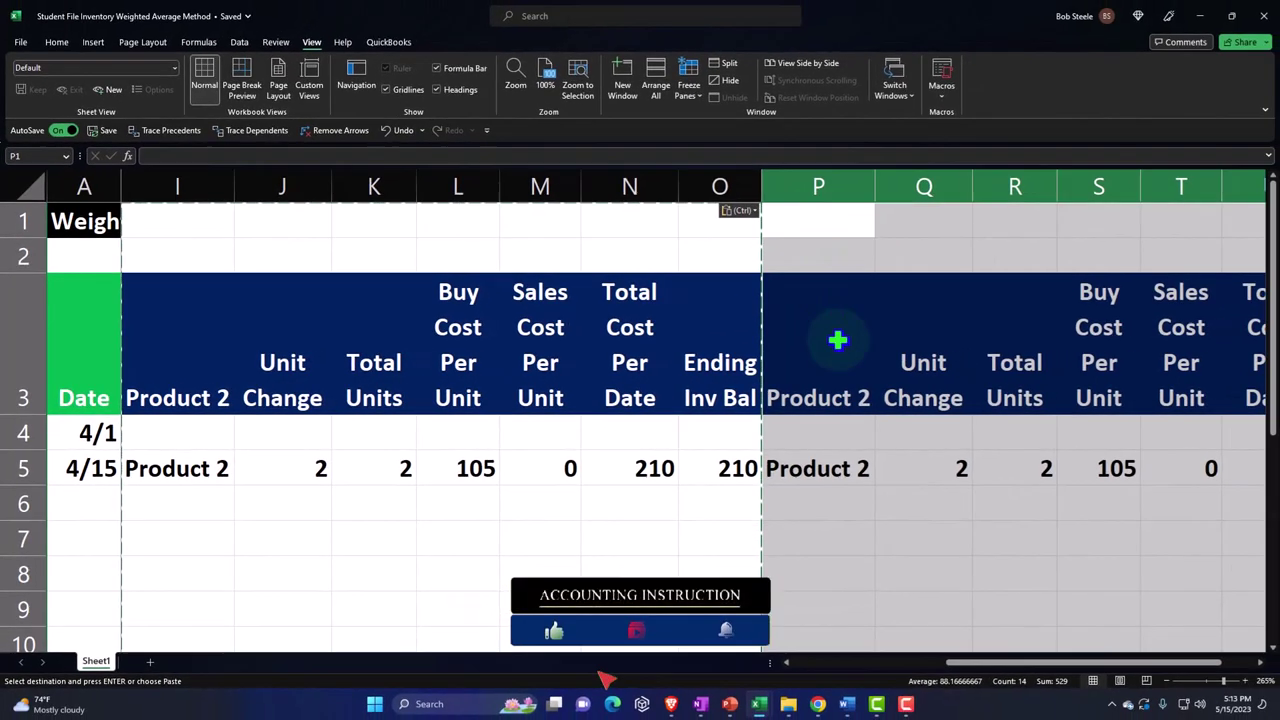
Step: Fill the copied table's header cells P3 through V3 with purple
{"action": "left_click_drag", "start_coordinate": [825, 333], "coordinate": [1103, 358]}
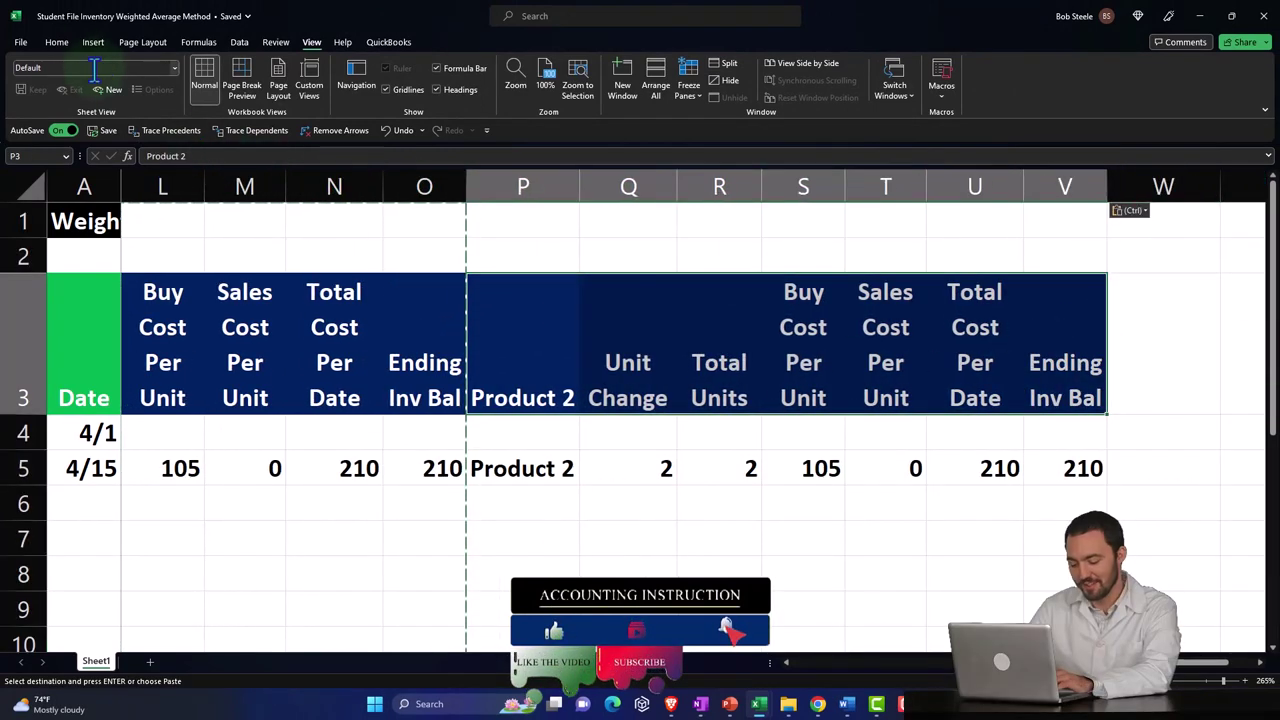
{"action": "left_click", "coordinate": [60, 43]}
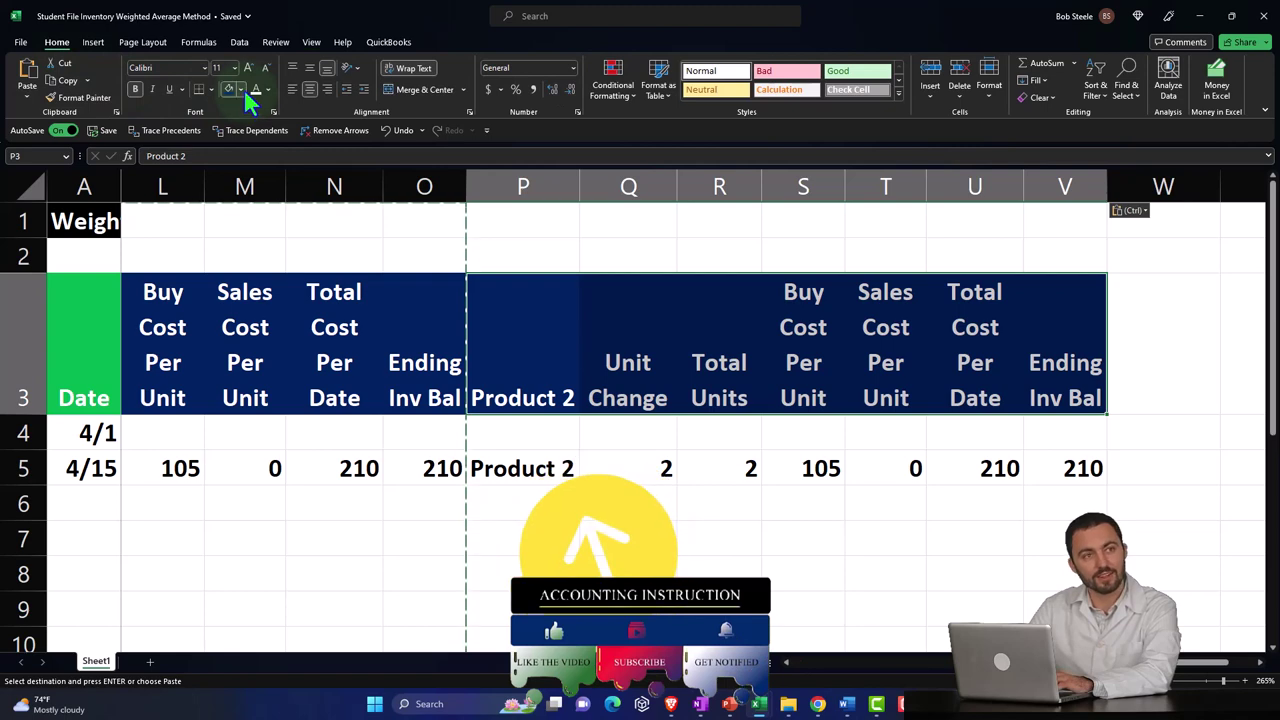
{"action": "left_click", "coordinate": [239, 89]}
{"action": "left_click", "coordinate": [329, 215]}
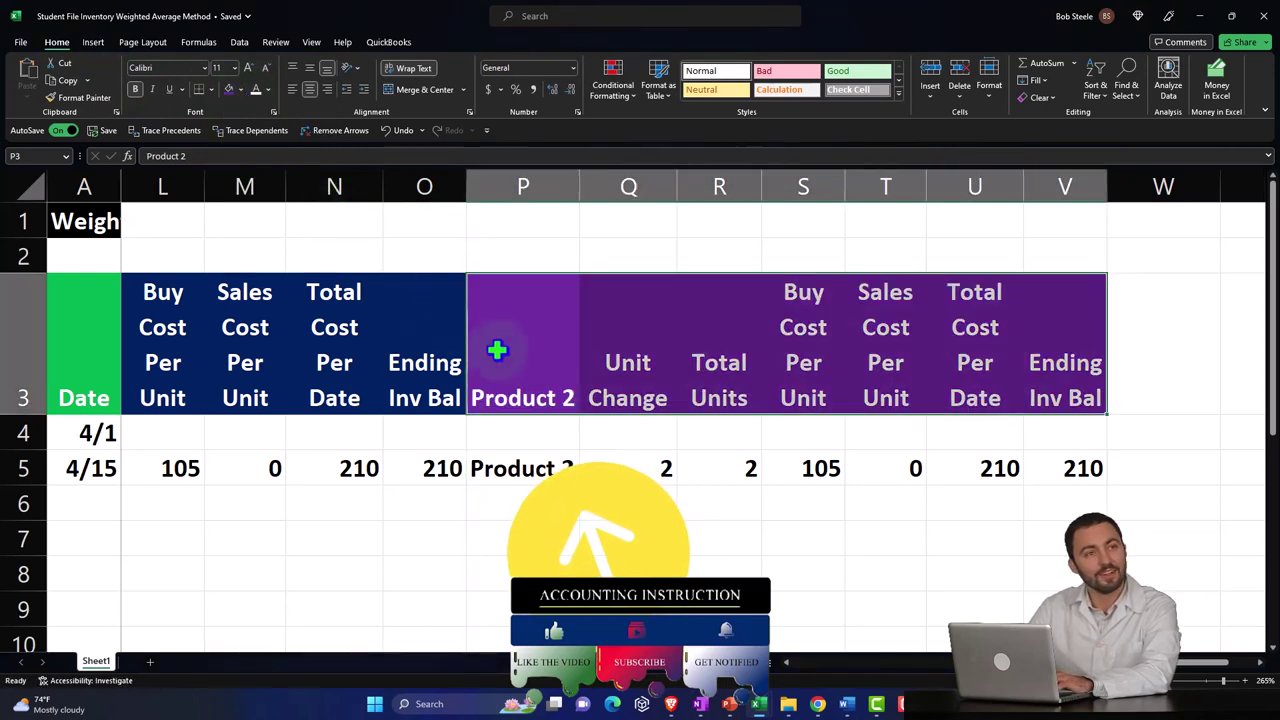
Step: Rename the copied table's header in P3 and its 4/15 entry in P5 as Product 3
{"action": "left_click", "coordinate": [569, 399]}
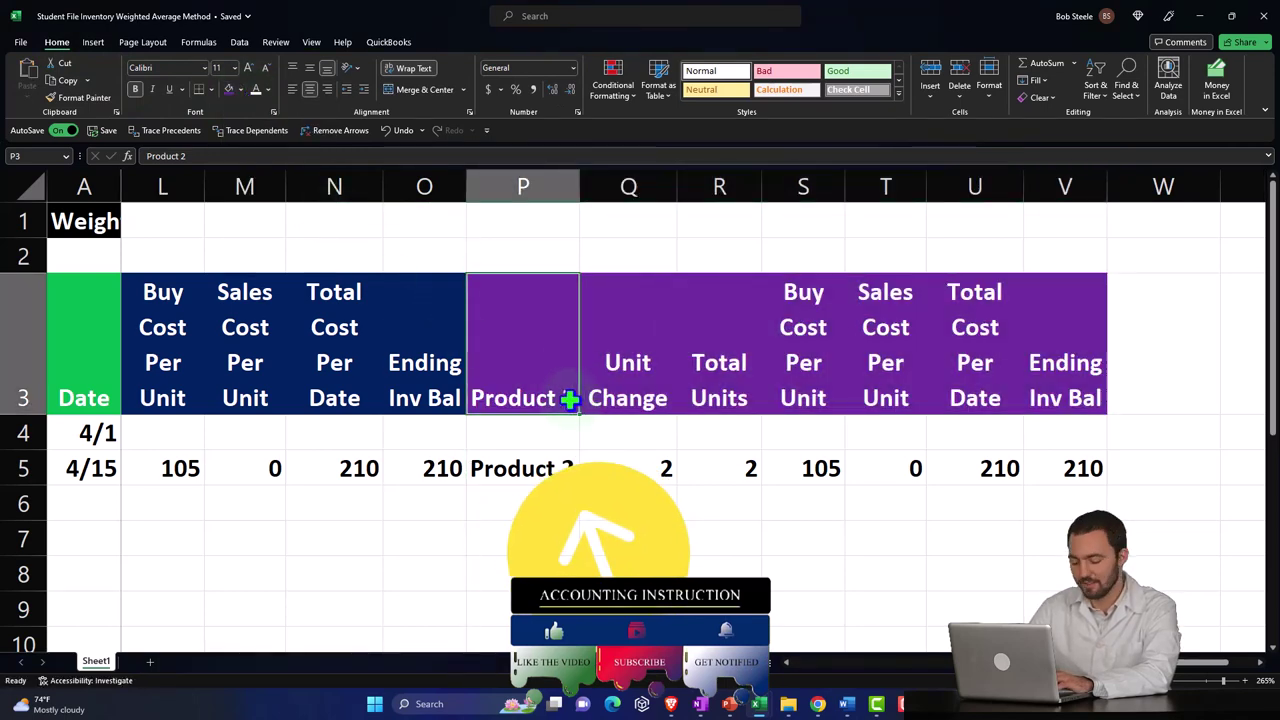
{"action": "double_click", "coordinate": [563, 354]}
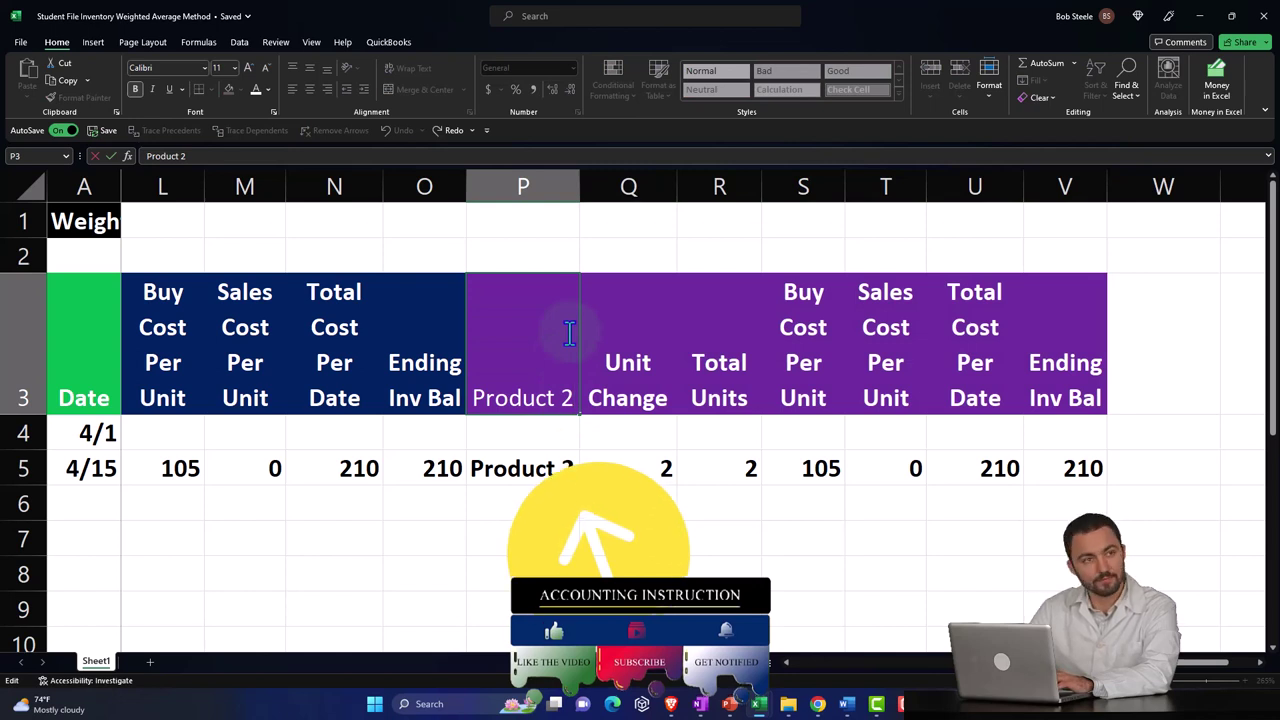
{"action": "key", "text": "BackSpace"}
{"action": "type", "text": "3"}
{"action": "key", "text": "Return"}
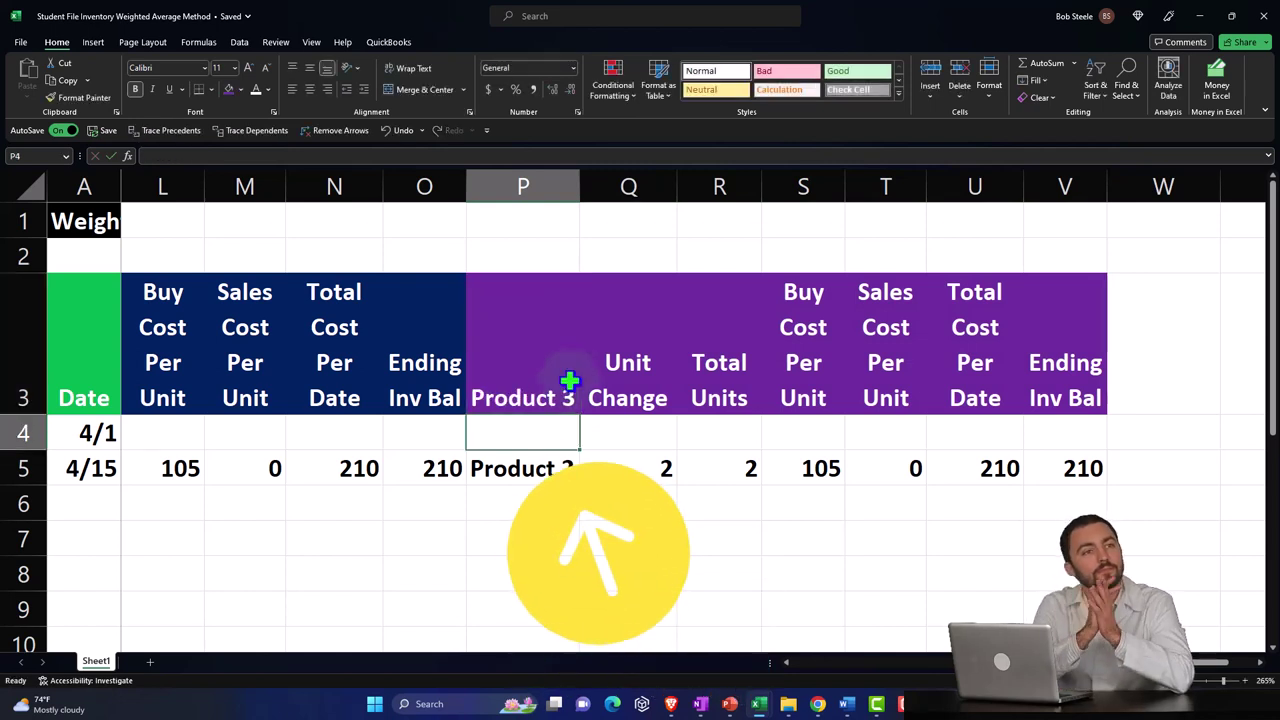
{"action": "double_click", "coordinate": [562, 470]}
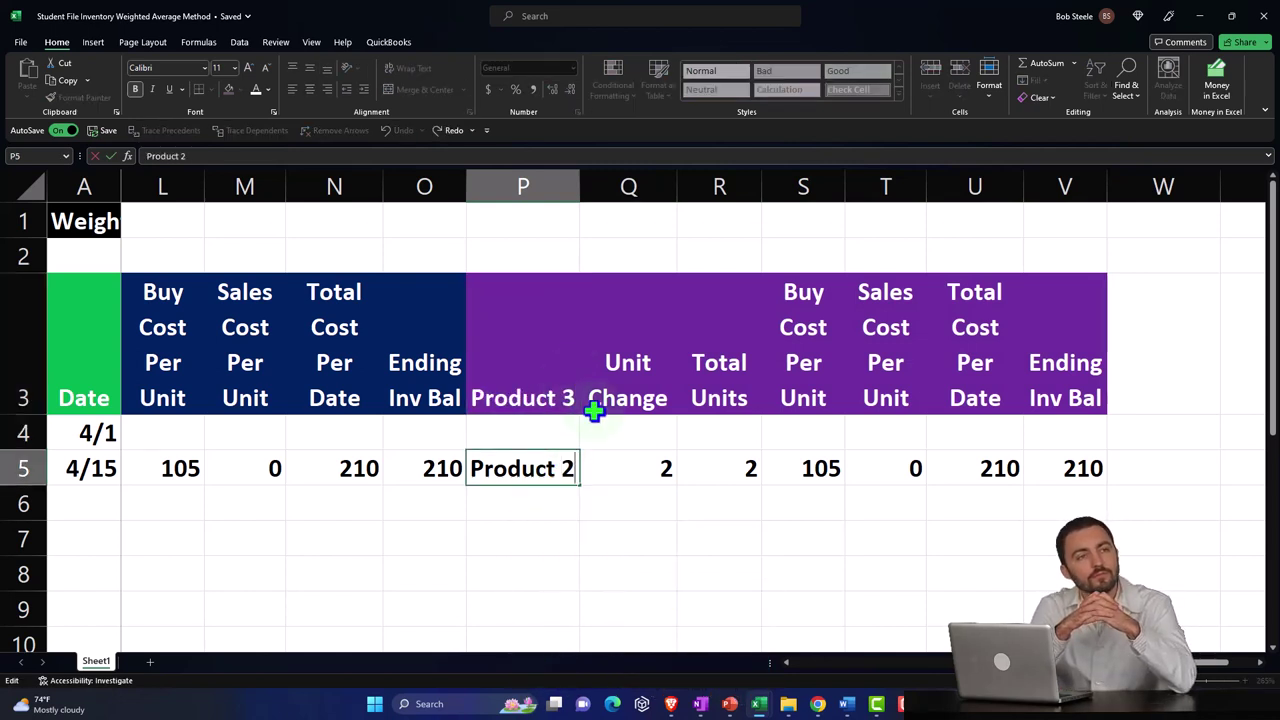
{"action": "type", "text": "3"}
{"action": "key", "text": "Return"}
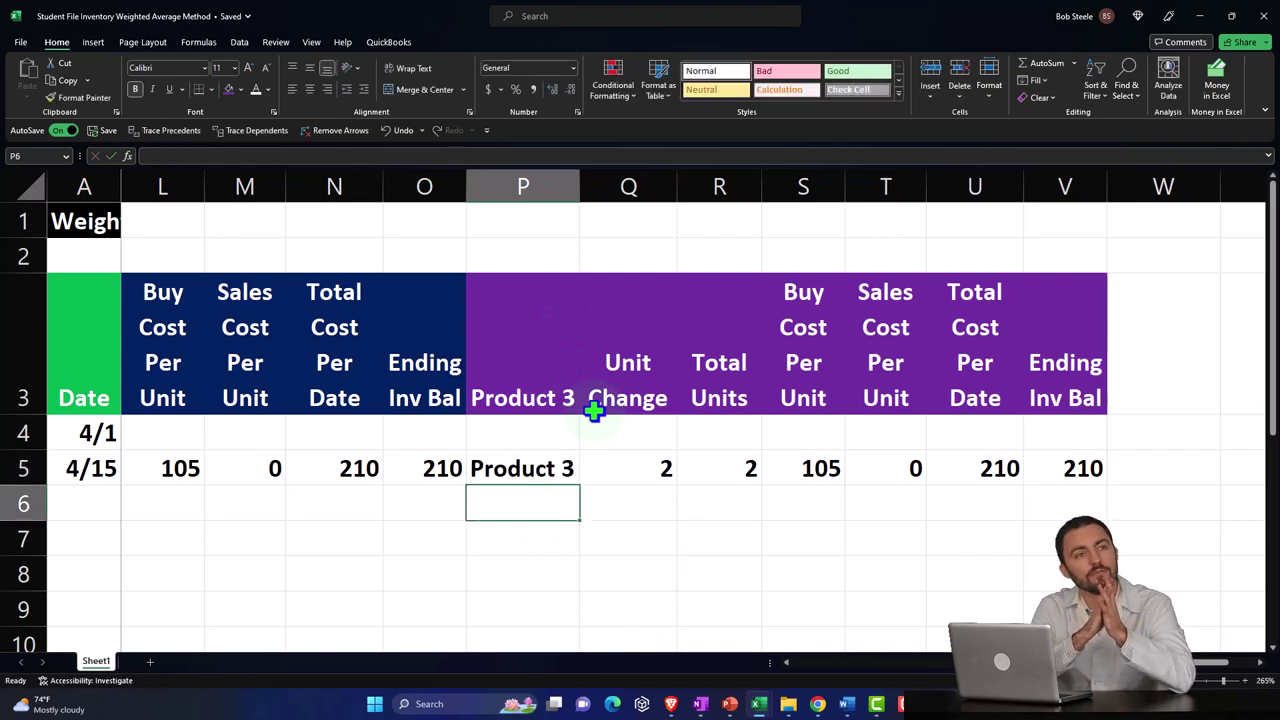
Step: Set the 4/15 unit change for Product 3 in Q5 to 4 and check the total units formula in R5
{"action": "key", "text": "Up"}
{"action": "key", "text": "Right"}
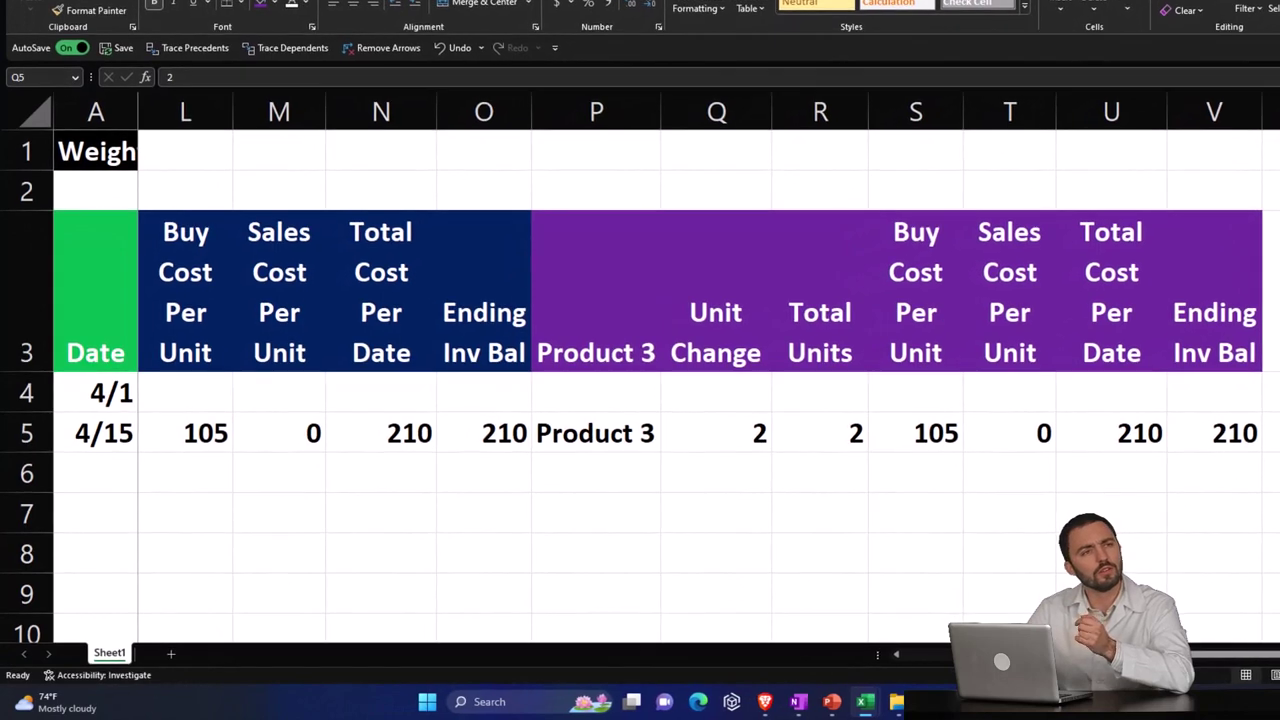
{"action": "left_click", "coordinate": [716, 458]}
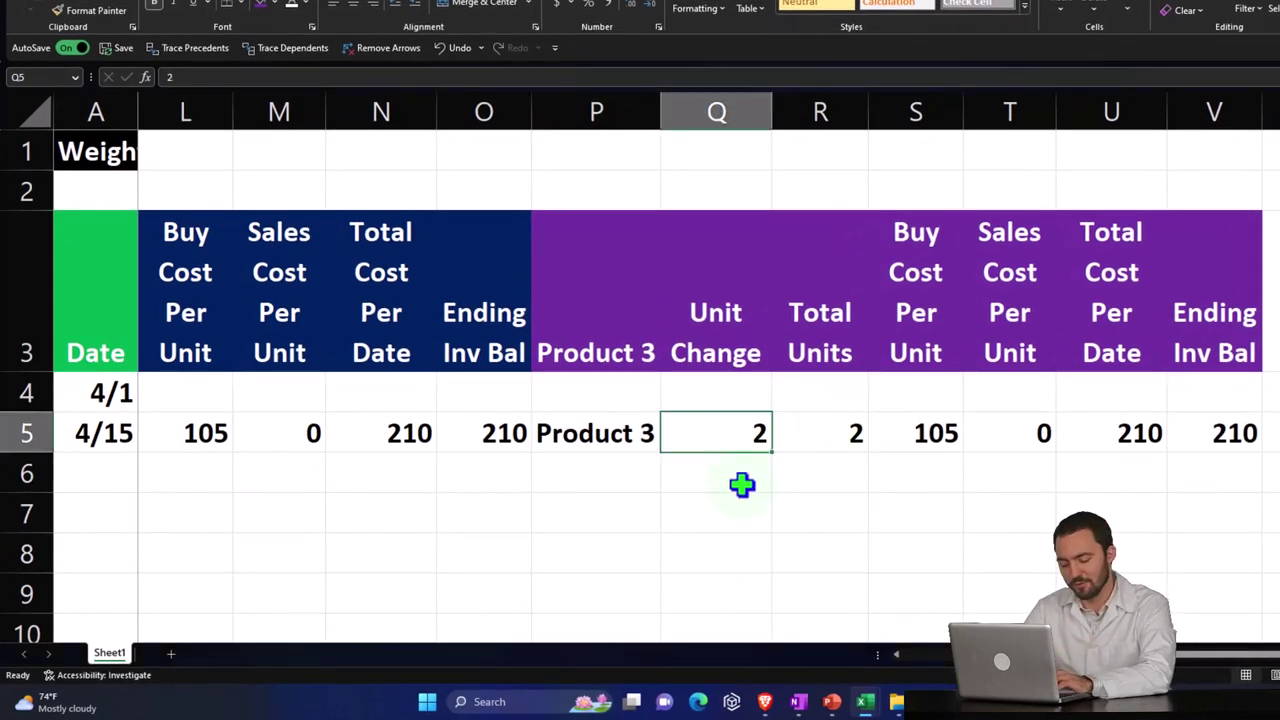
{"action": "type", "text": "4"}
{"action": "key", "text": "Tab"}
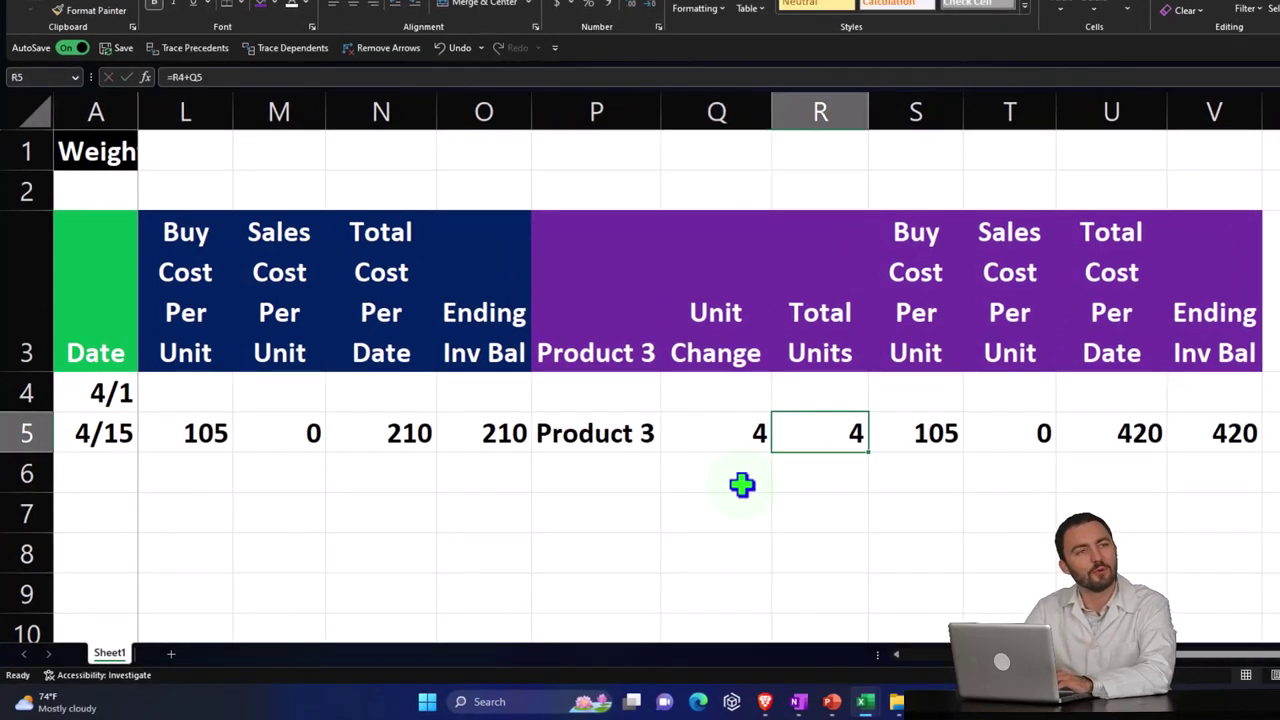
{"action": "key", "text": "F2"}
{"action": "key", "text": "Return"}
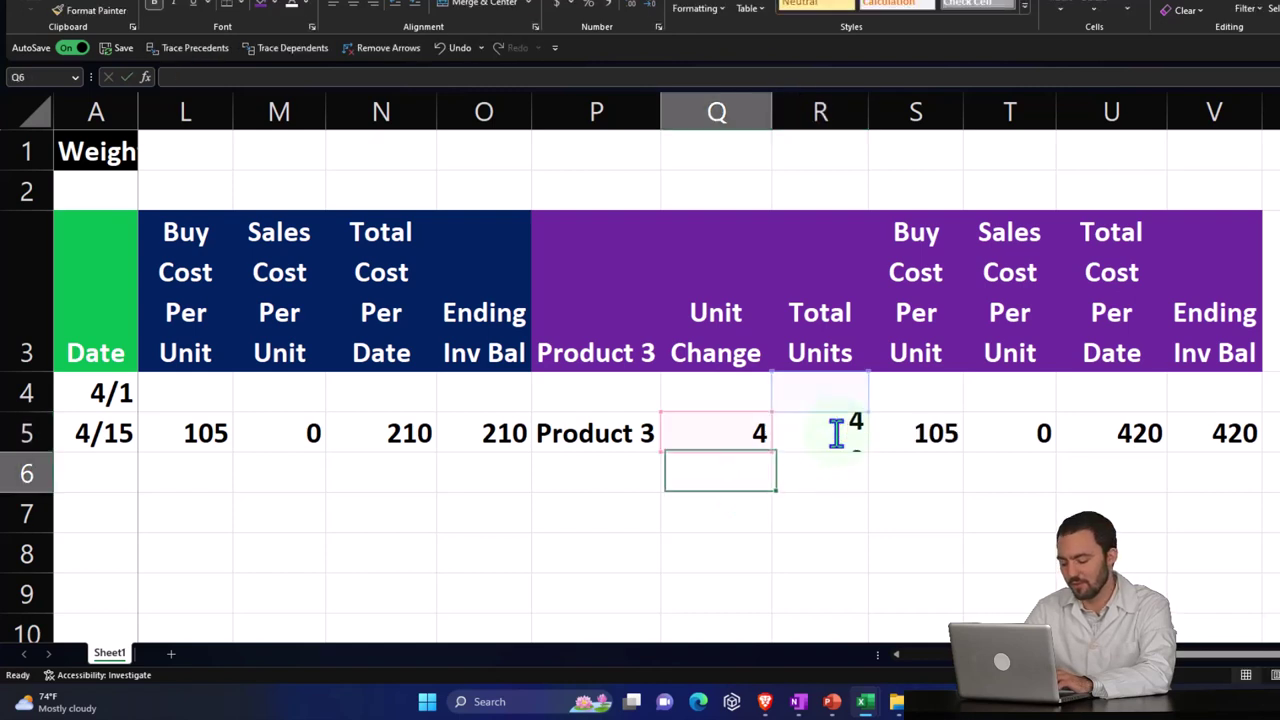
Step: Set the 4/15 buy cost per unit for Product 3 in S5 to 650
{"action": "key", "text": "Right"}
{"action": "key", "text": "Right"}
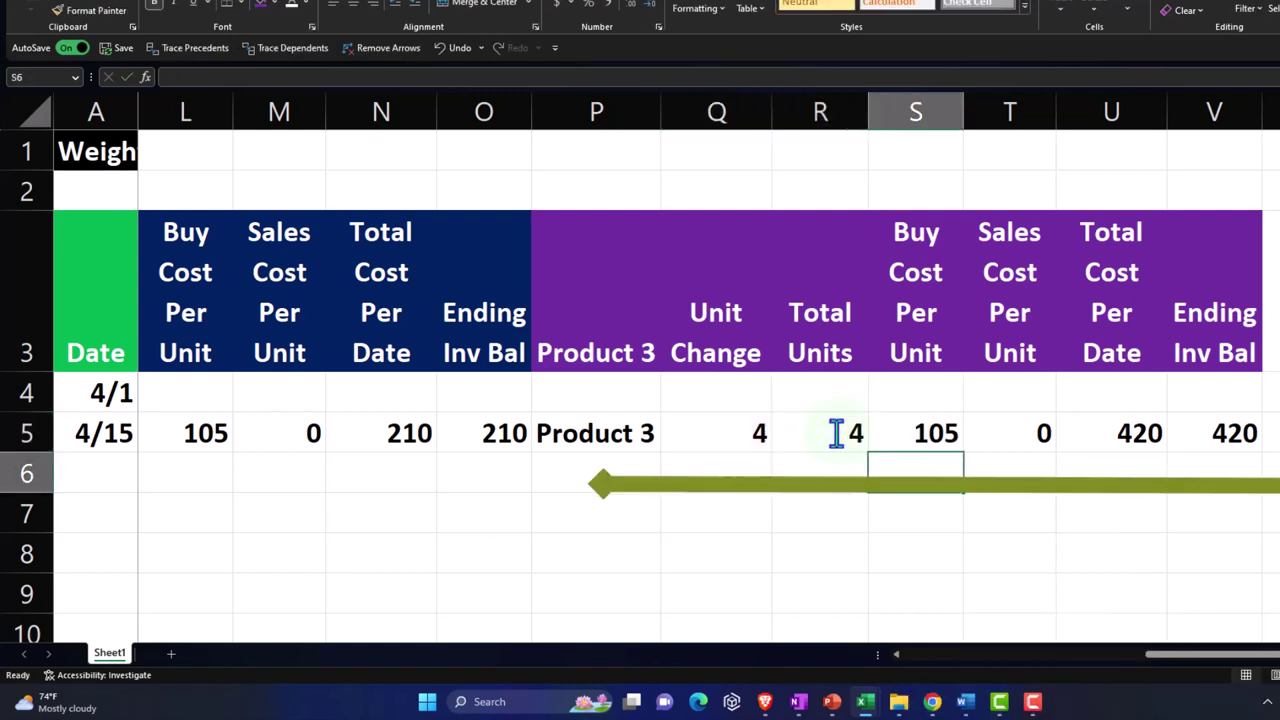
{"action": "key", "text": "Up"}
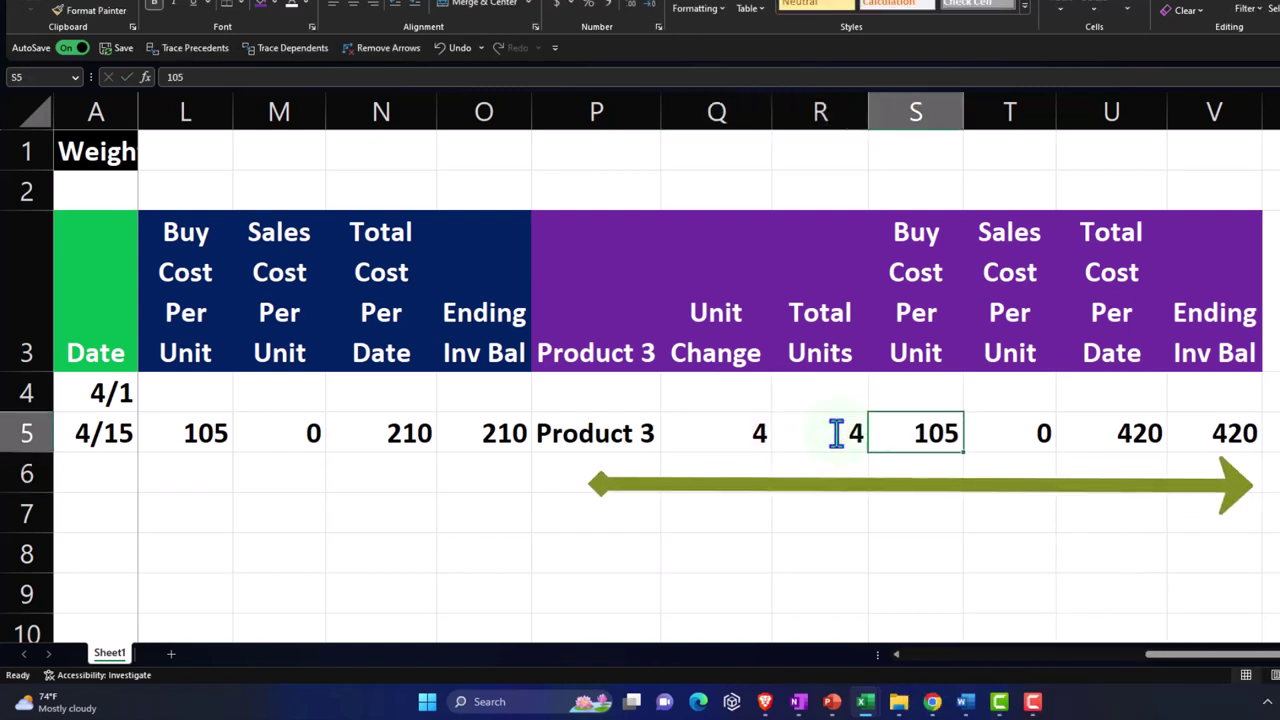
{"action": "type", "text": "650"}
{"action": "key", "text": "Tab"}
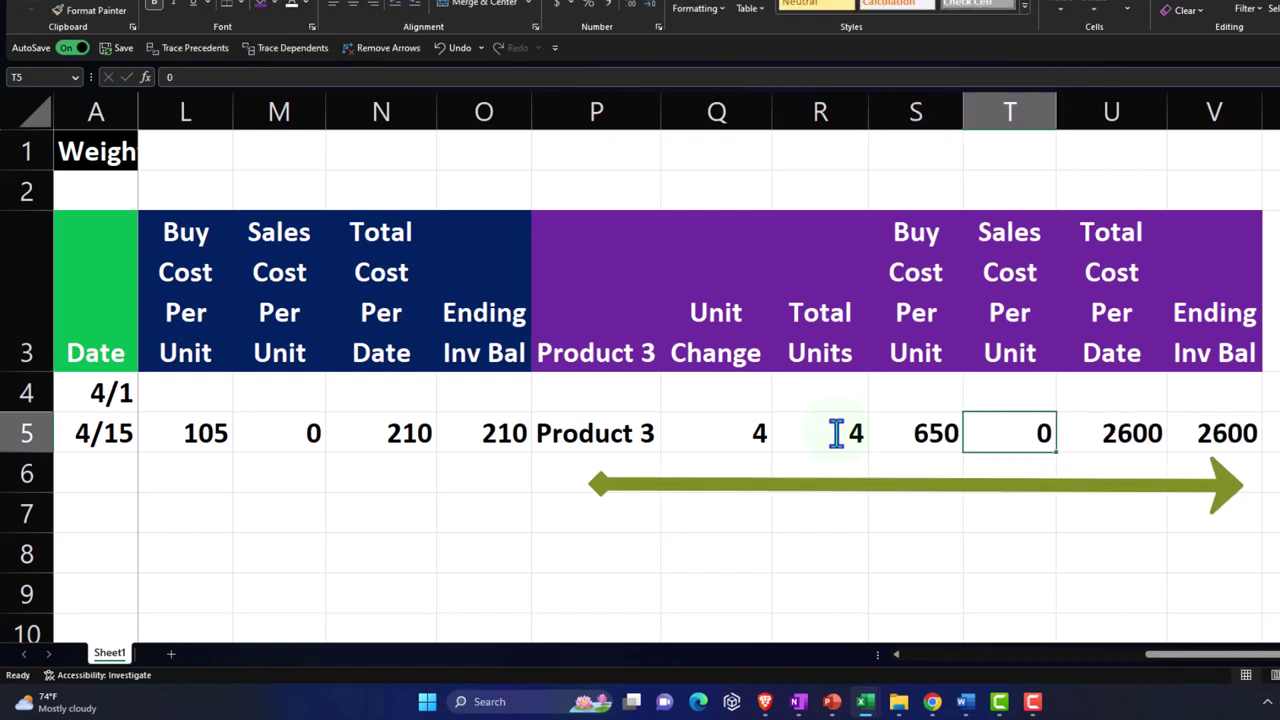
Step: Review the Product 3 formulas for total cost in U5 and ending inventory balance in V5
{"action": "key", "text": "Right"}
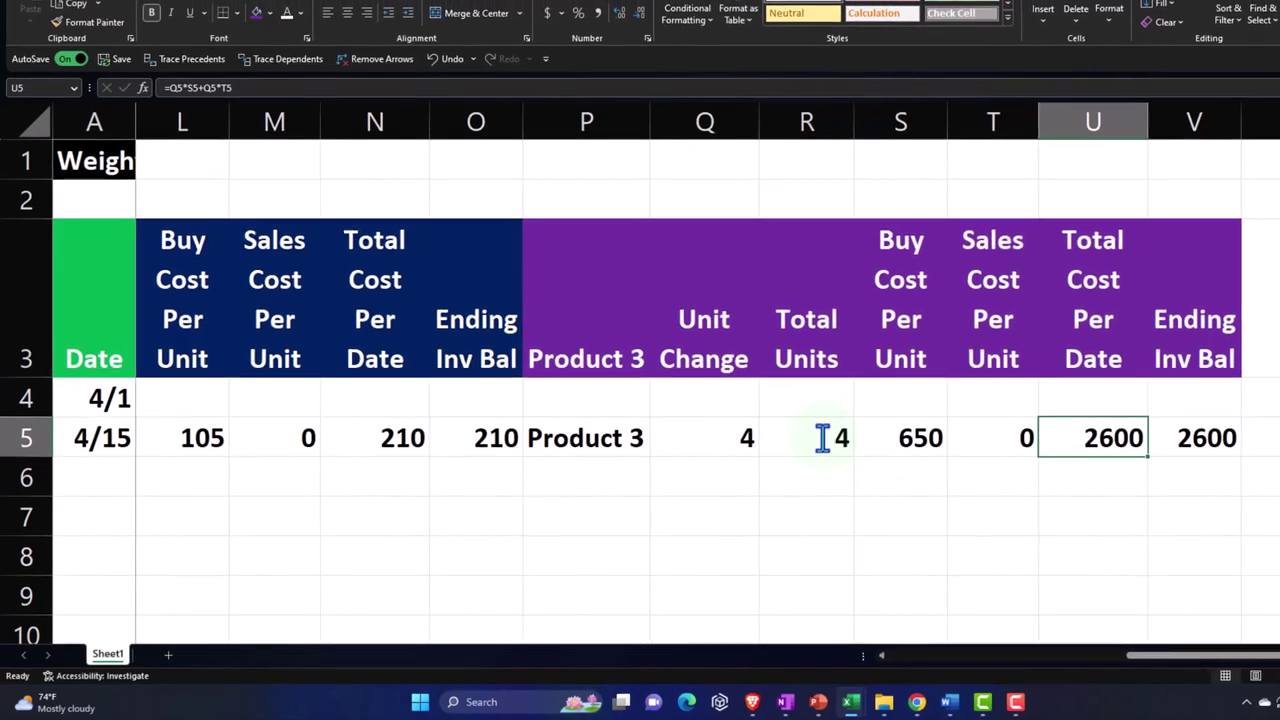
{"action": "key", "text": "Right"}
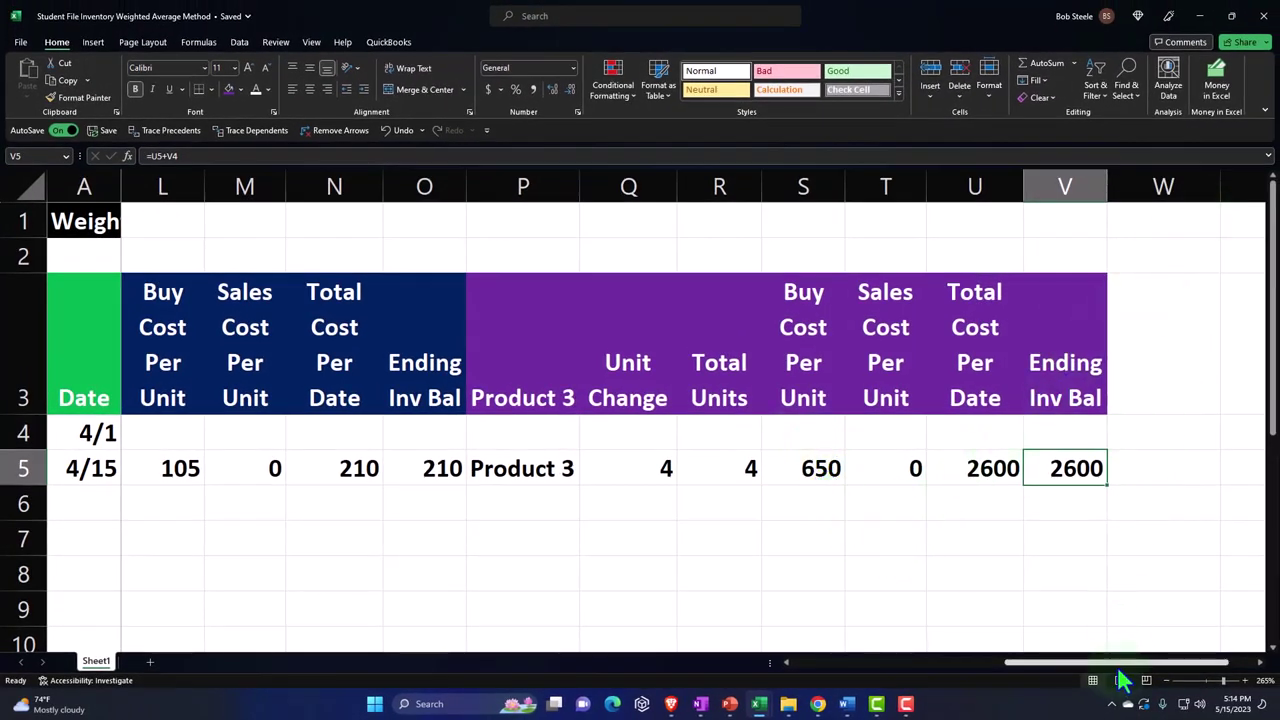
{"action": "left_click_drag", "start_coordinate": [1120, 670], "coordinate": [1177, 668]}
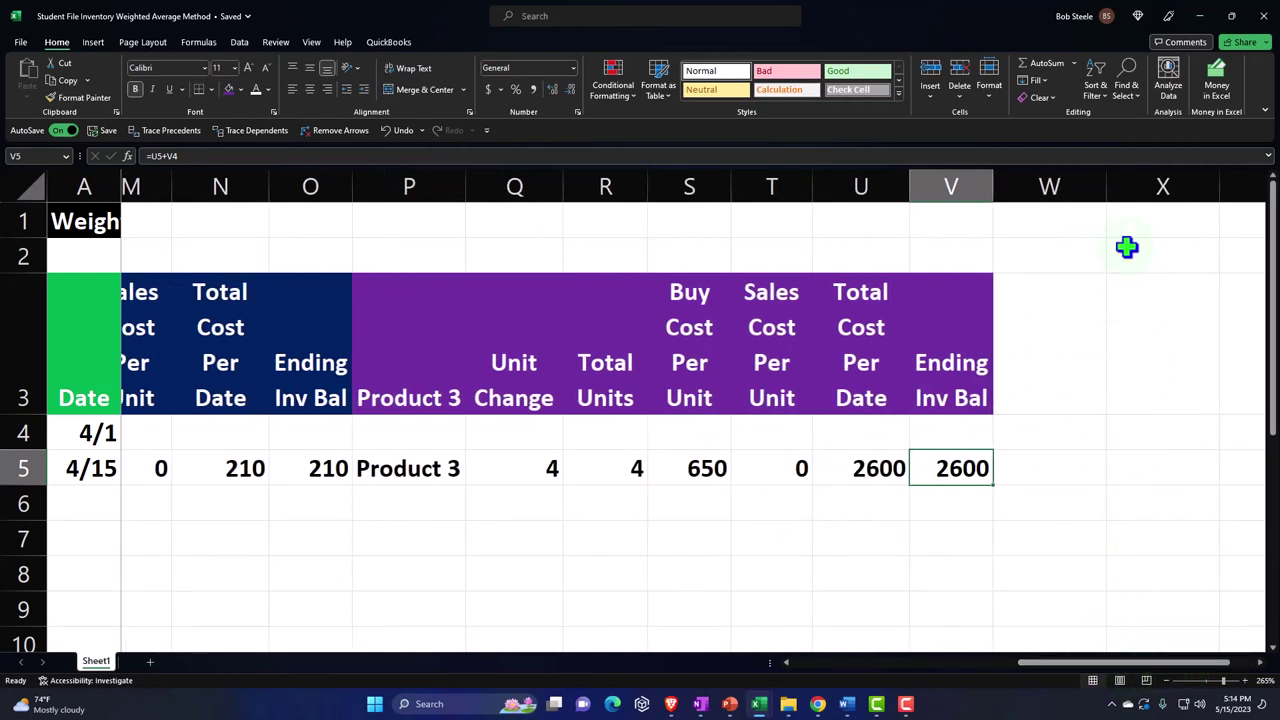
Step: Format columns B through X as Currency with no symbol, two decimal places, and negative numbers in red parentheses
{"action": "left_click_drag", "start_coordinate": [1166, 186], "coordinate": [217, 252]}
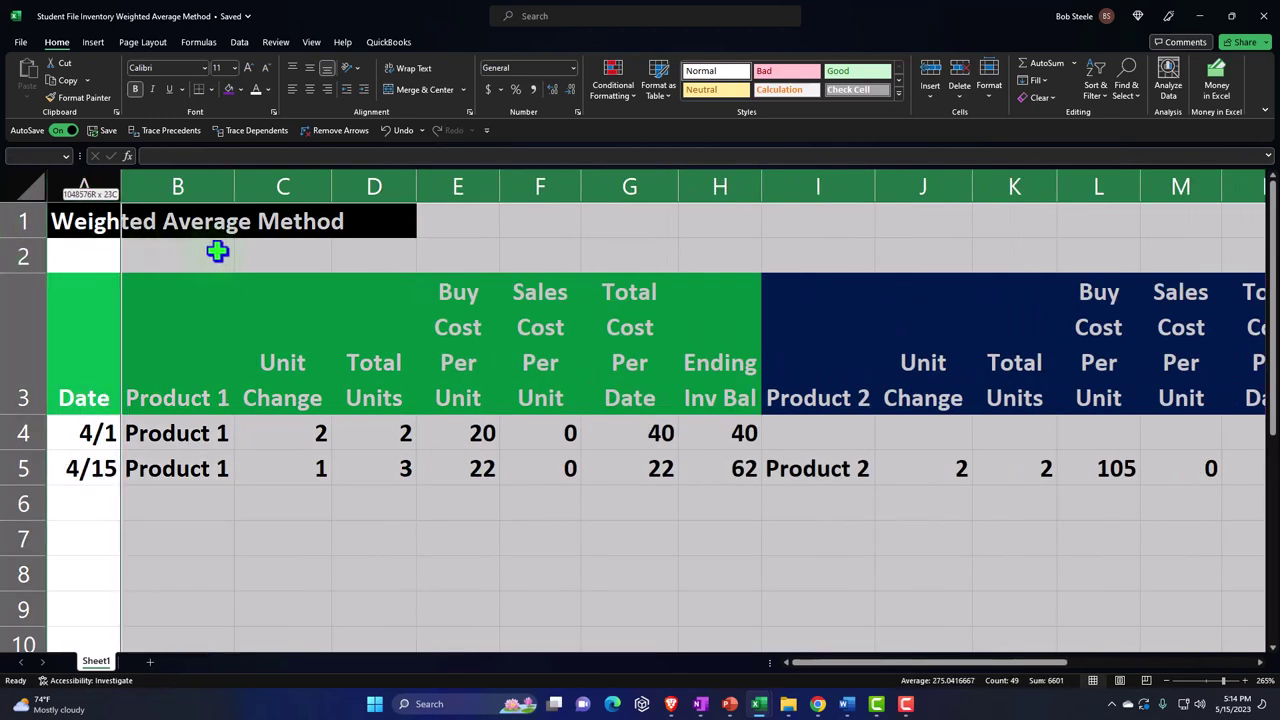
{"action": "right_click", "coordinate": [422, 466]}
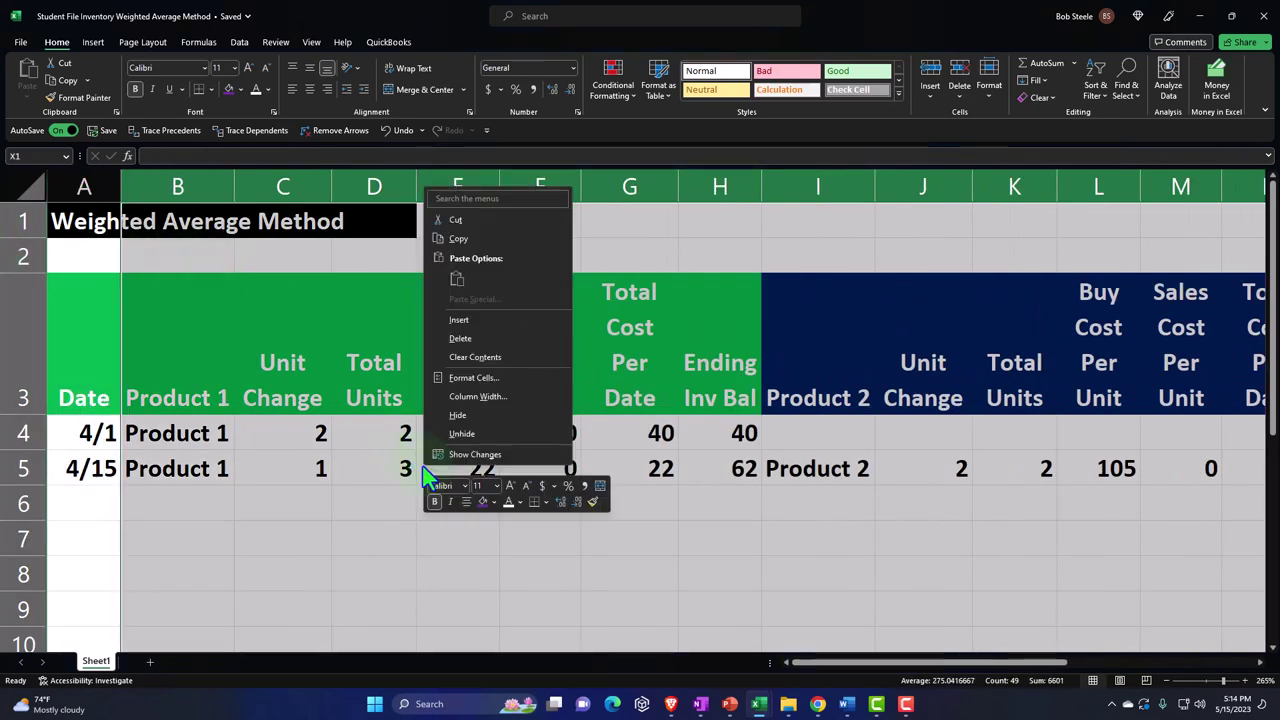
{"action": "left_click", "coordinate": [462, 380]}
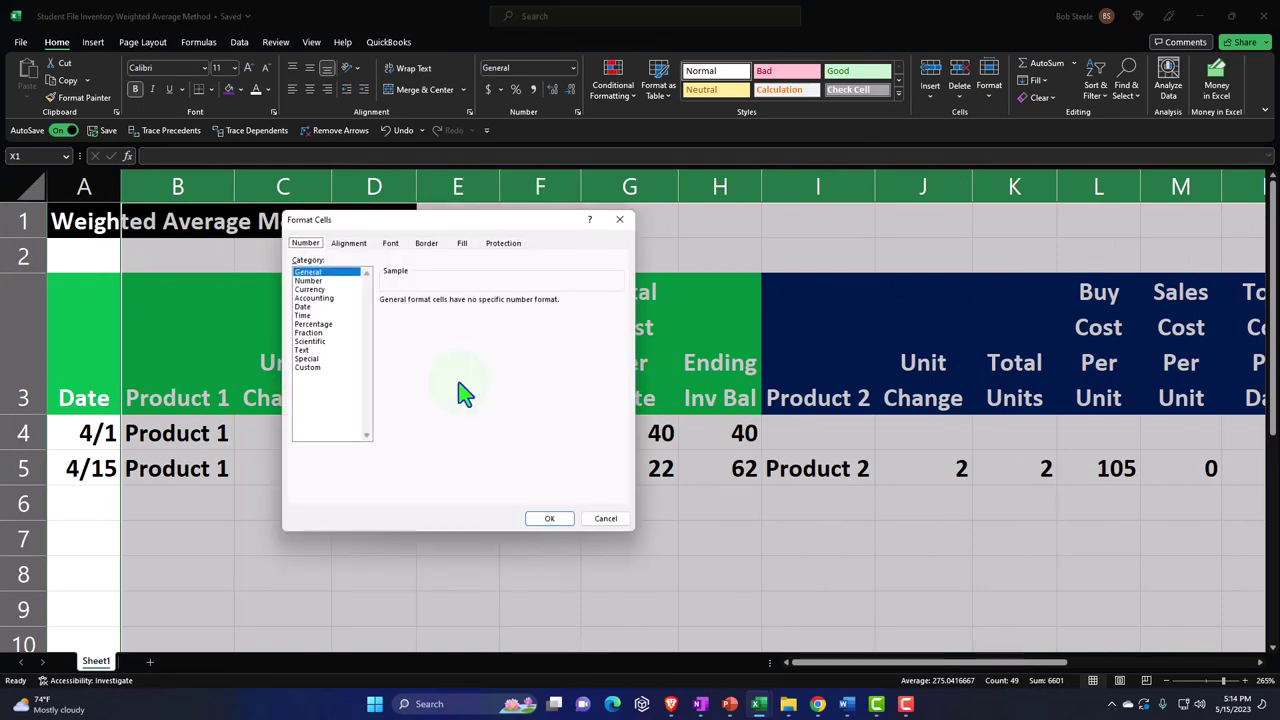
{"action": "left_click", "coordinate": [310, 290]}
{"action": "left_click", "coordinate": [400, 369]}
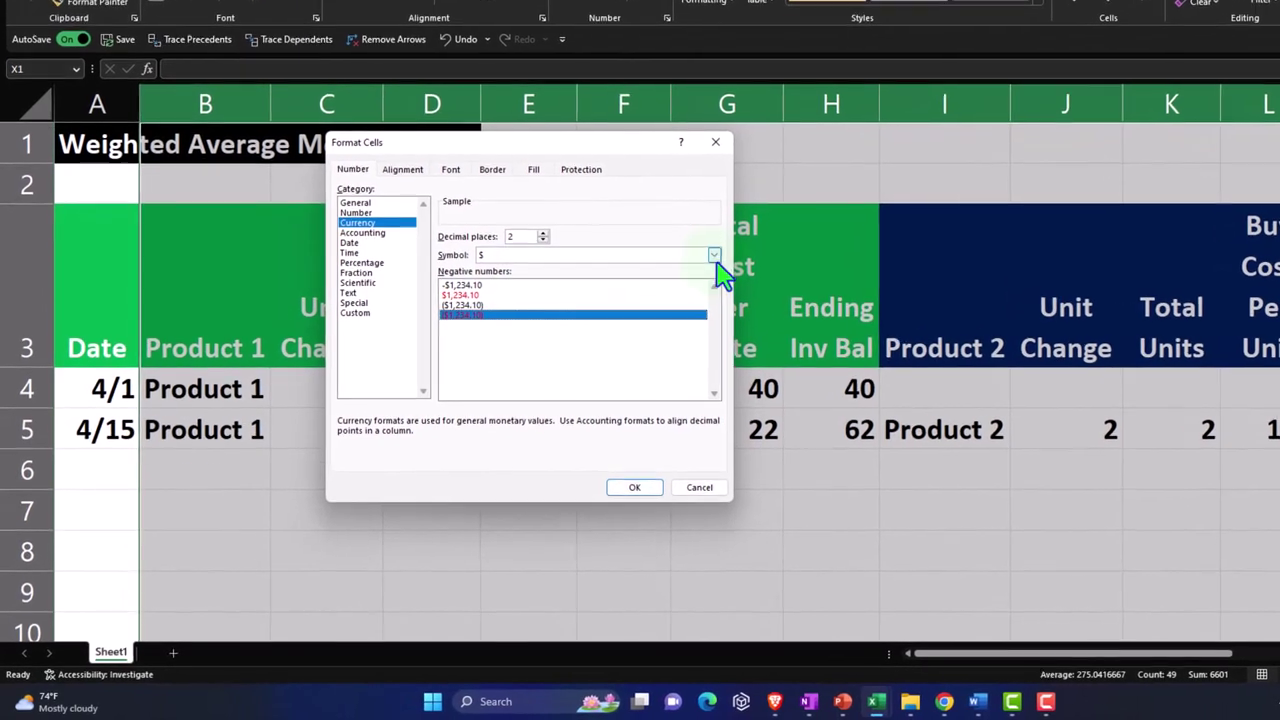
{"action": "left_click", "coordinate": [715, 257]}
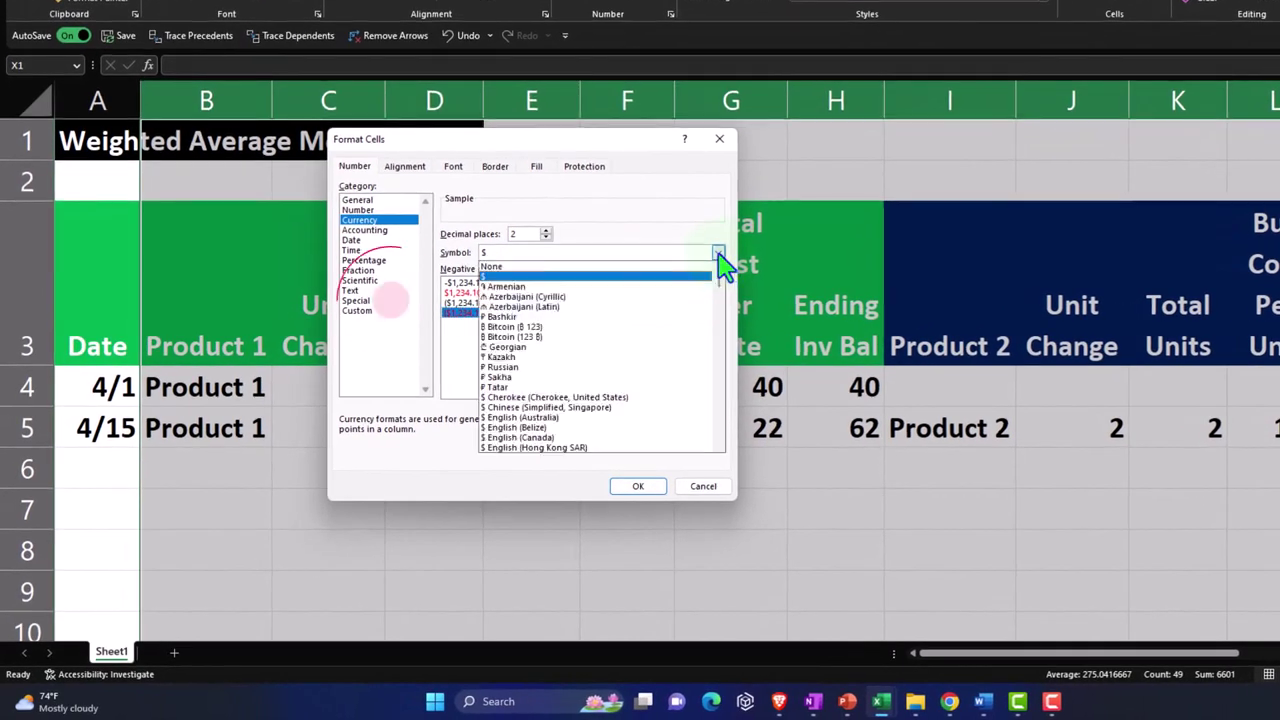
{"action": "left_click", "coordinate": [648, 280]}
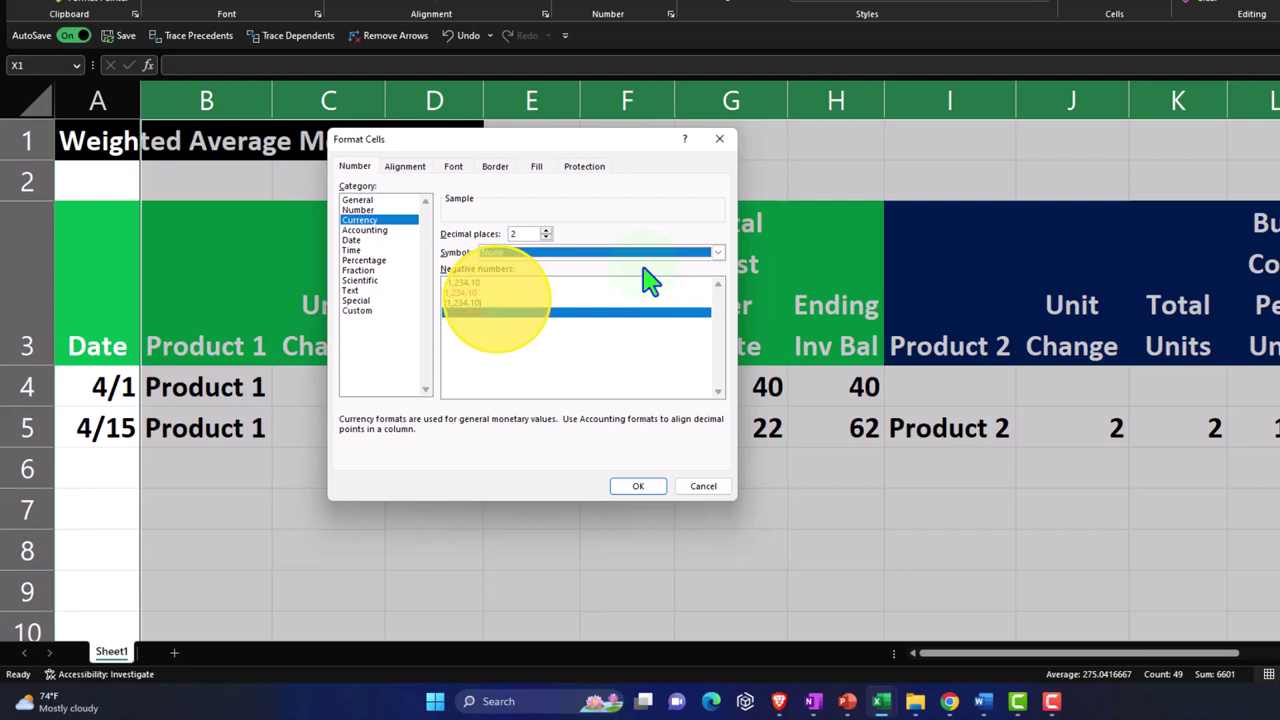
{"action": "left_click", "coordinate": [638, 486]}
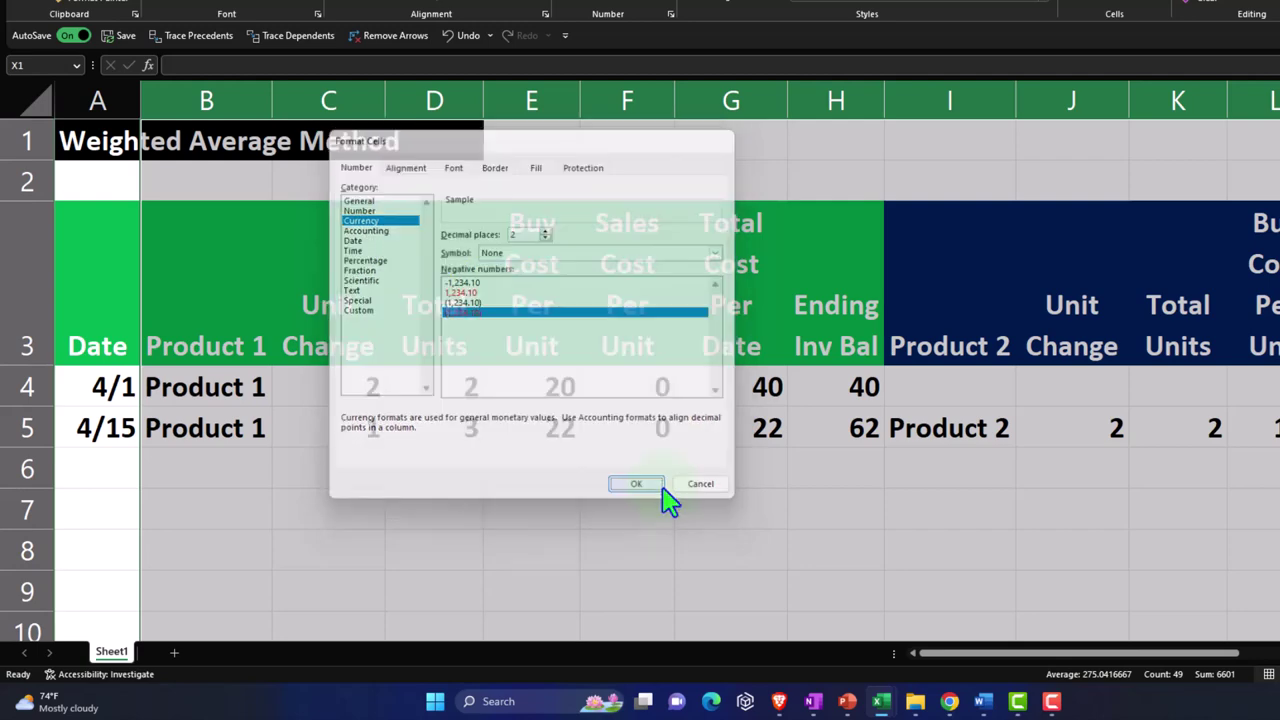
Step: Widen columns L and O in the Product 2 section so their amounts fit
{"action": "key", "text": "Right"}
{"action": "key", "text": "Right"}
{"action": "key", "text": "Right"}
{"action": "key", "text": "Right"}
{"action": "key", "text": "Right"}
{"action": "key", "text": "Right"}
{"action": "key", "text": "Right"}
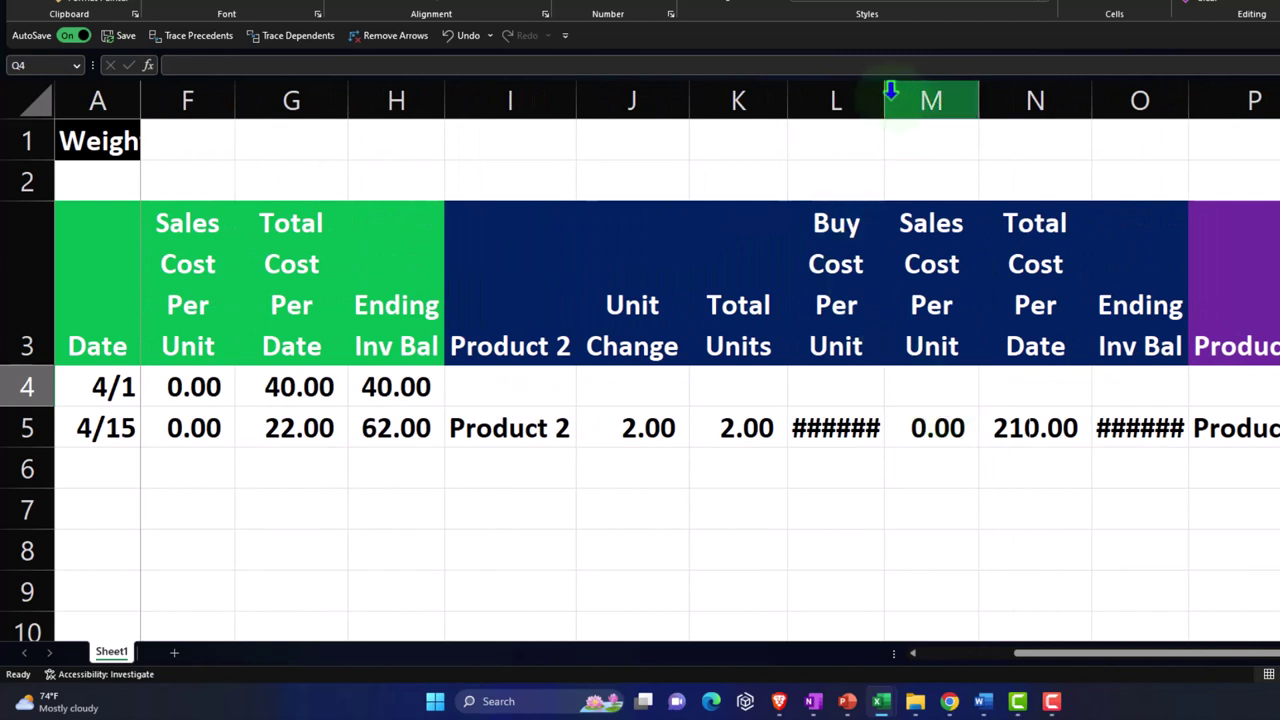
{"action": "left_click_drag", "start_coordinate": [888, 100], "coordinate": [893, 100]}
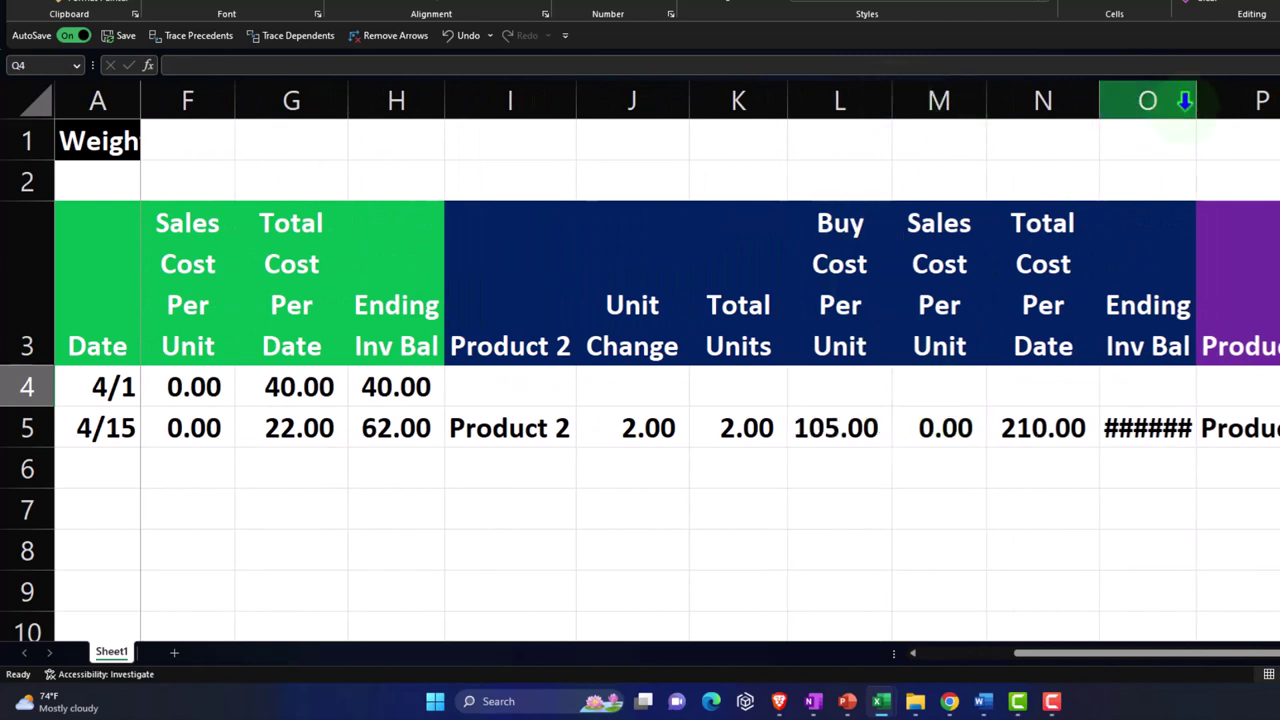
{"action": "left_click_drag", "start_coordinate": [1197, 100], "coordinate": [1207, 100]}
Step: Widen columns S, U and V in the Product 3 section so their amounts fit
{"action": "key", "text": "Up"}
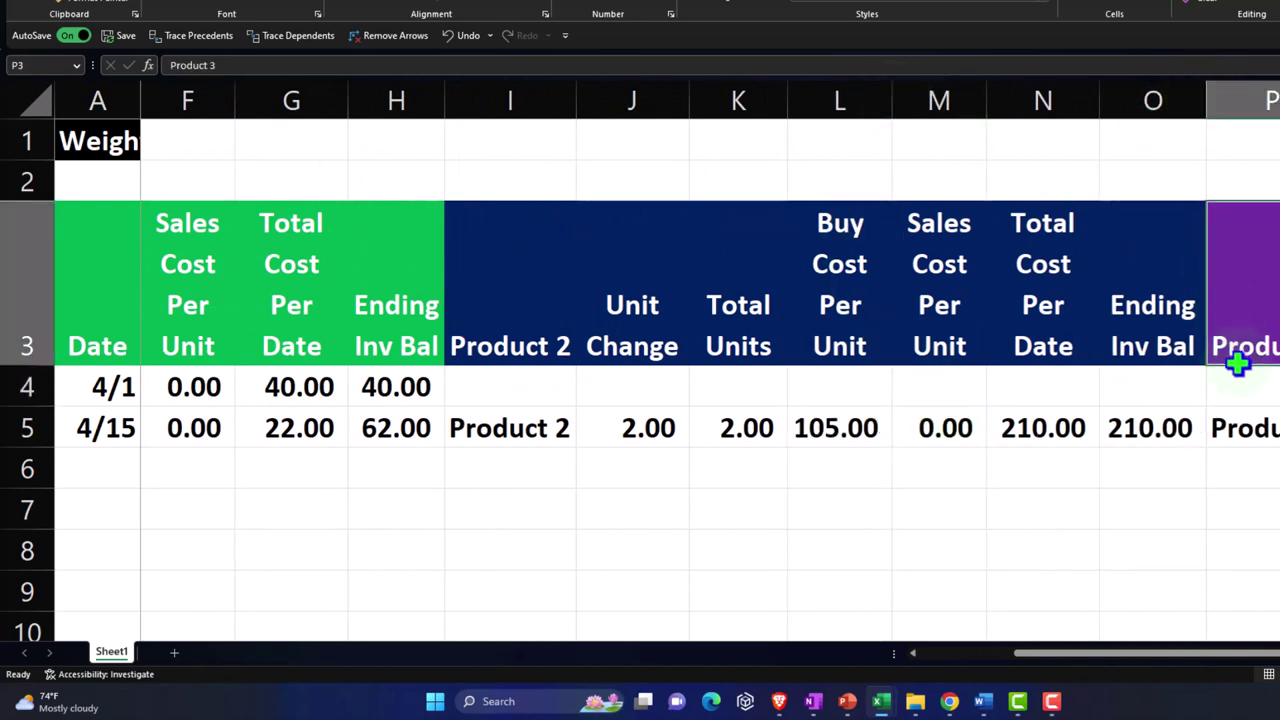
{"action": "key", "text": "Right"}
{"action": "key", "text": "Right"}
{"action": "key", "text": "Right"}
{"action": "key", "text": "Right"}
{"action": "key", "text": "Right"}
{"action": "key", "text": "Right"}
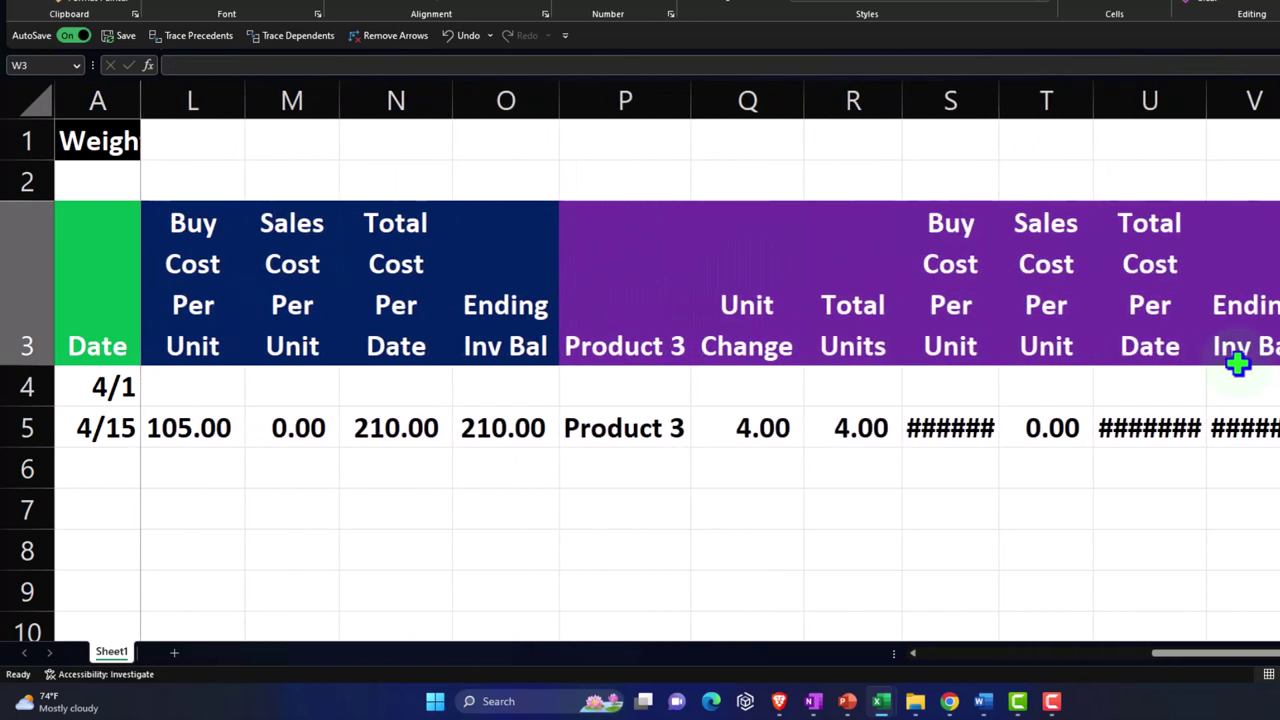
{"action": "left_click_drag", "start_coordinate": [996, 104], "coordinate": [1011, 97]}
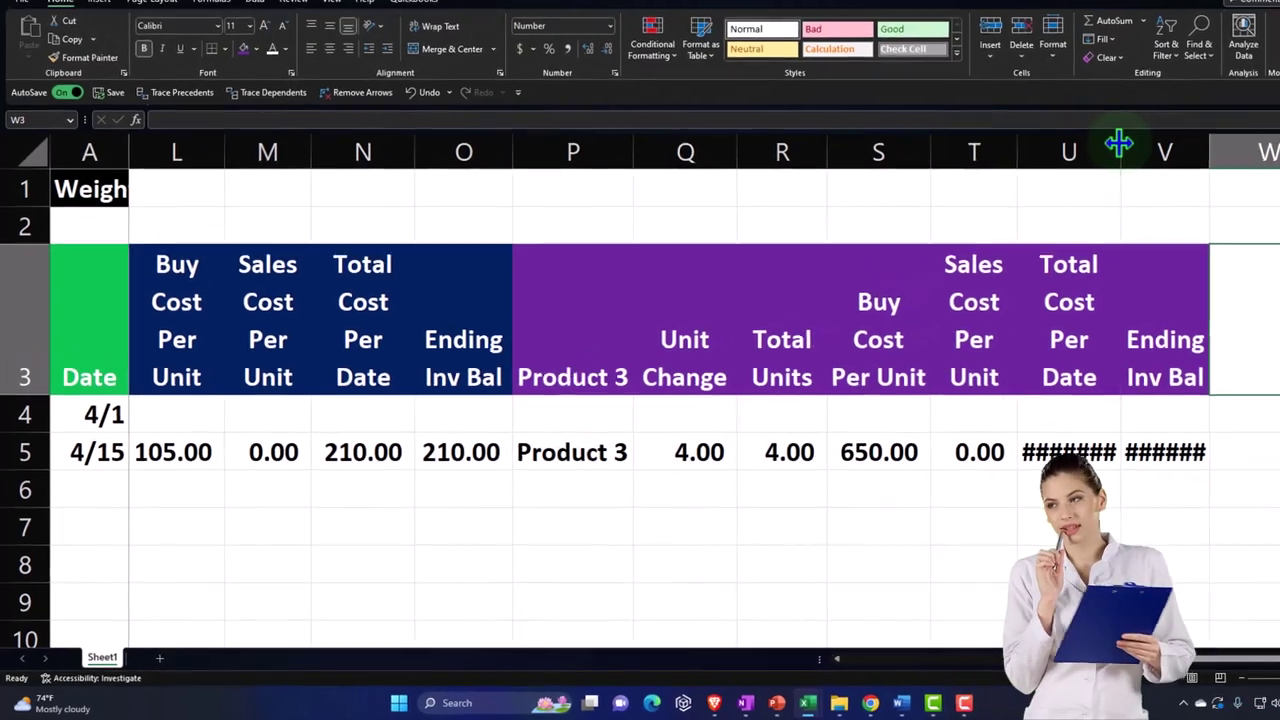
{"action": "left_click_drag", "start_coordinate": [1119, 143], "coordinate": [1135, 143]}
{"action": "left_click_drag", "start_coordinate": [1229, 145], "coordinate": [1244, 149]}
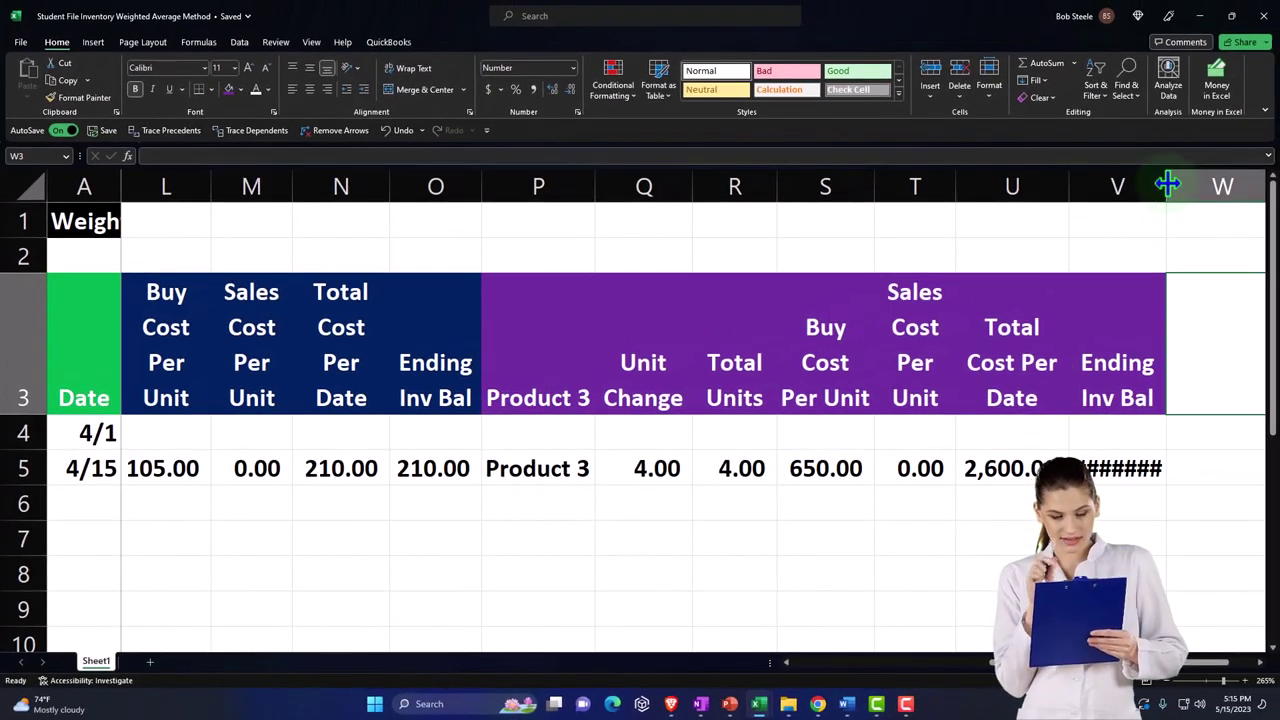
{"action": "left_click_drag", "start_coordinate": [1166, 186], "coordinate": [1188, 186]}
Step: Enter the header "Total Ending Inventory" in cell W3, beside the Product 3 section
{"action": "left_click", "coordinate": [1171, 337]}
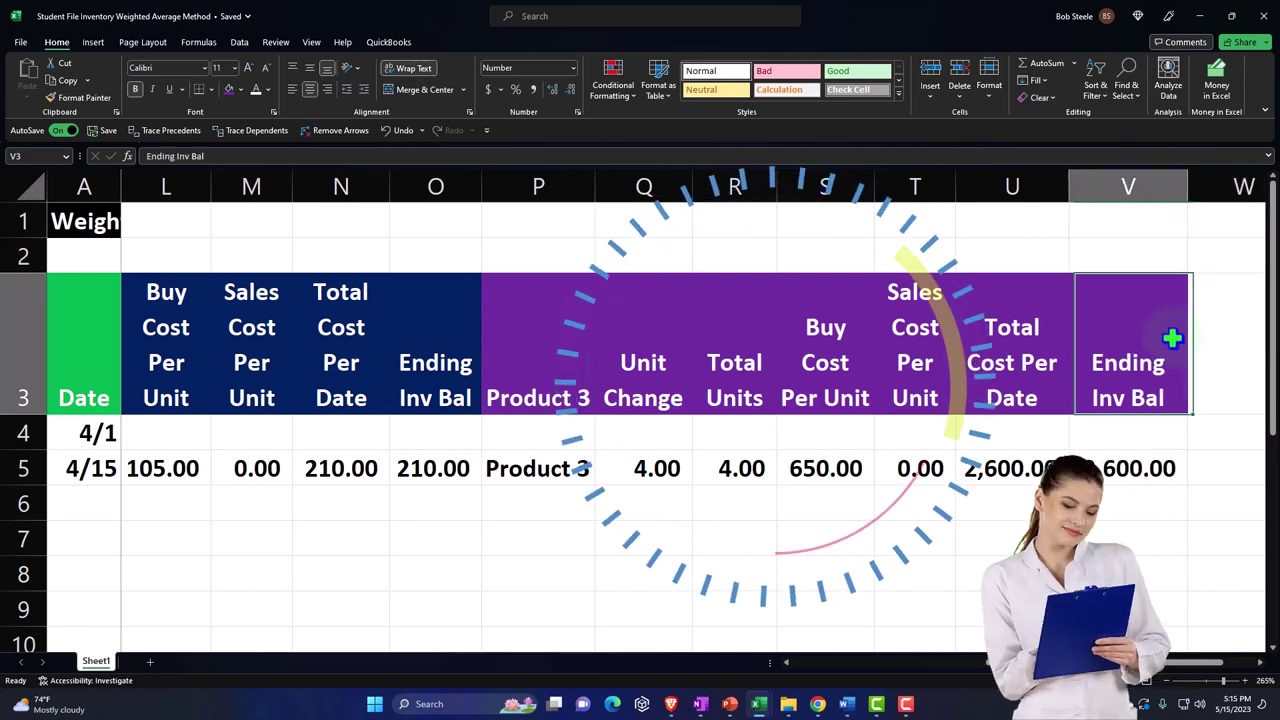
{"action": "key", "text": "Right"}
{"action": "key", "text": "Right"}
{"action": "key", "text": "Right"}
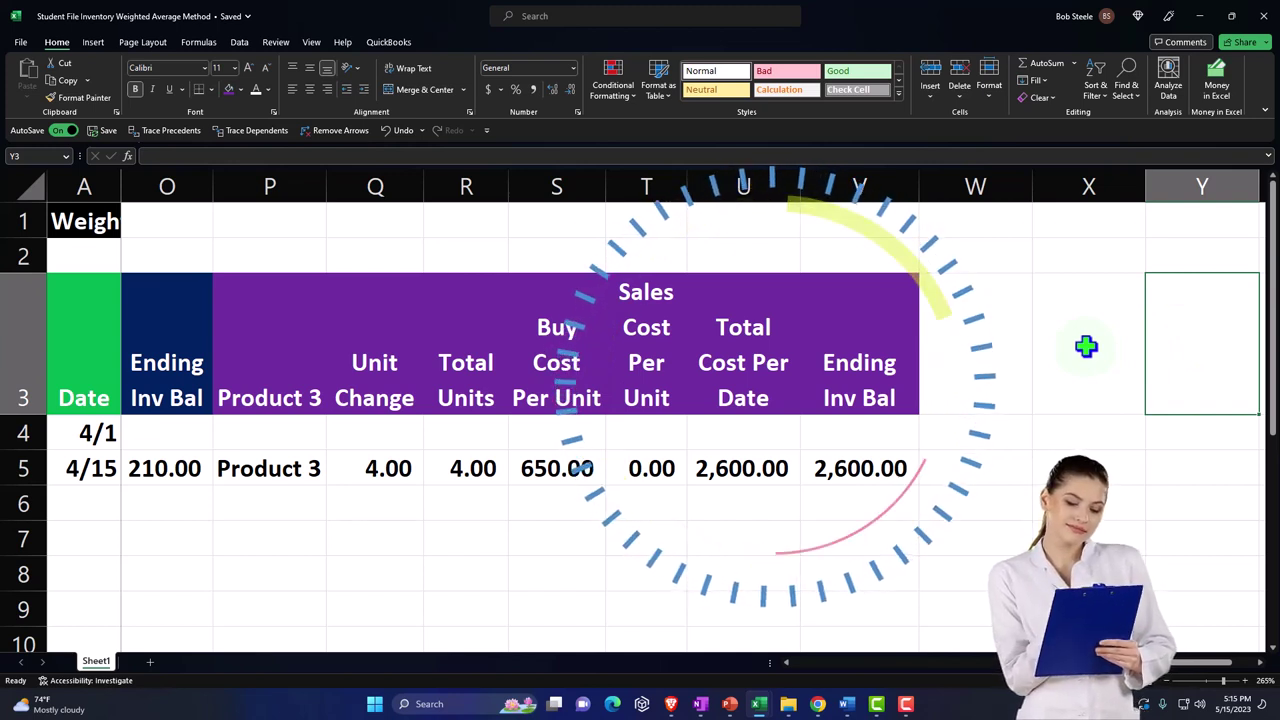
{"action": "left_click", "coordinate": [975, 362]}
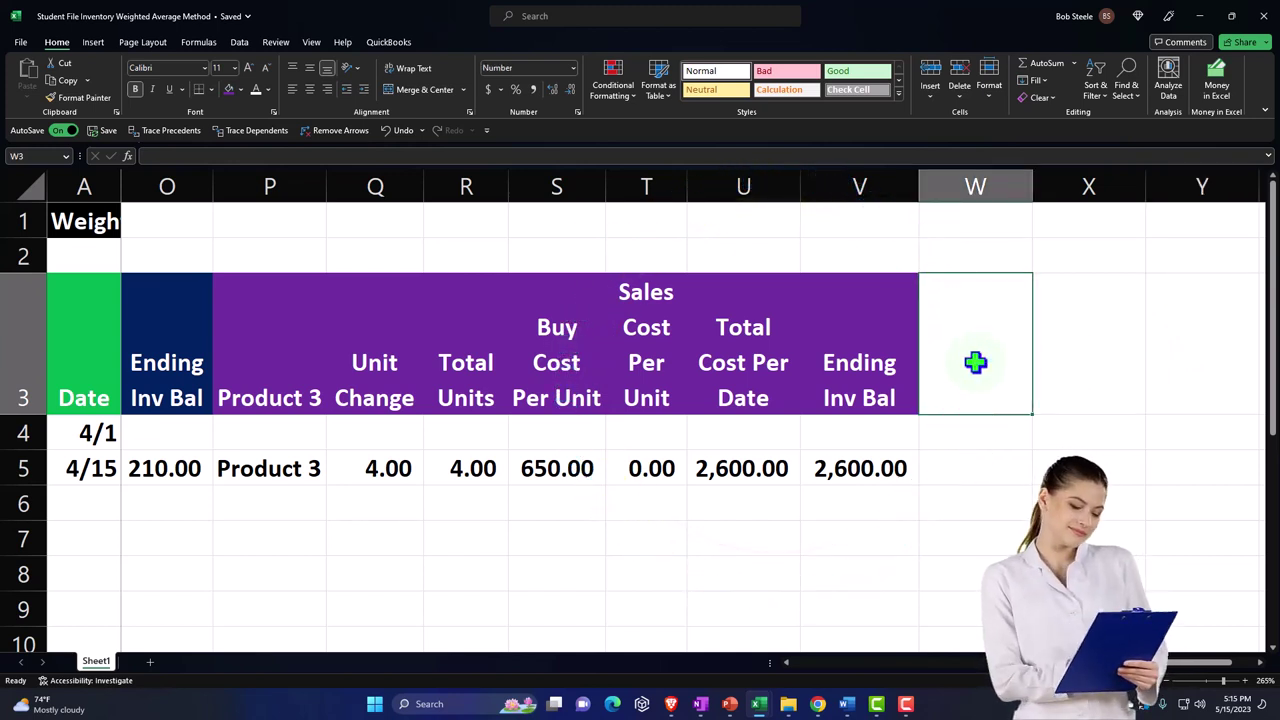
{"action": "type", "text": "Total Ending Inventory"}
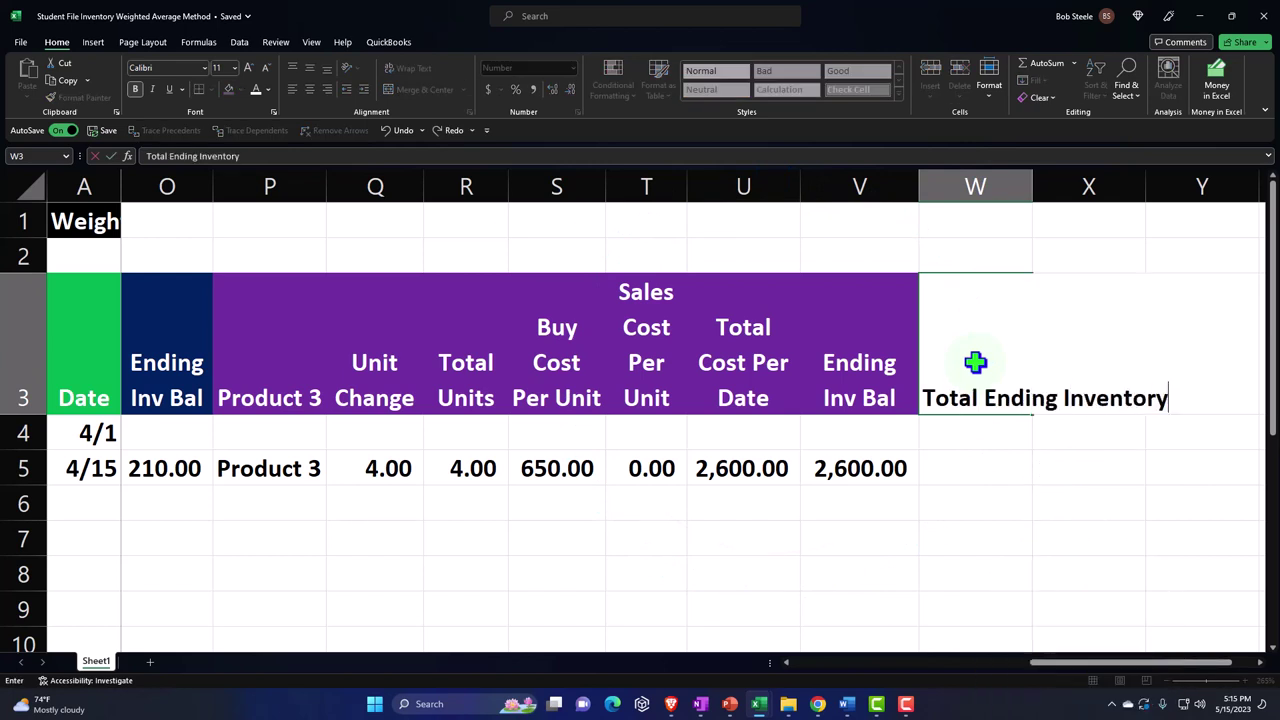
{"action": "key", "text": "Tab"}
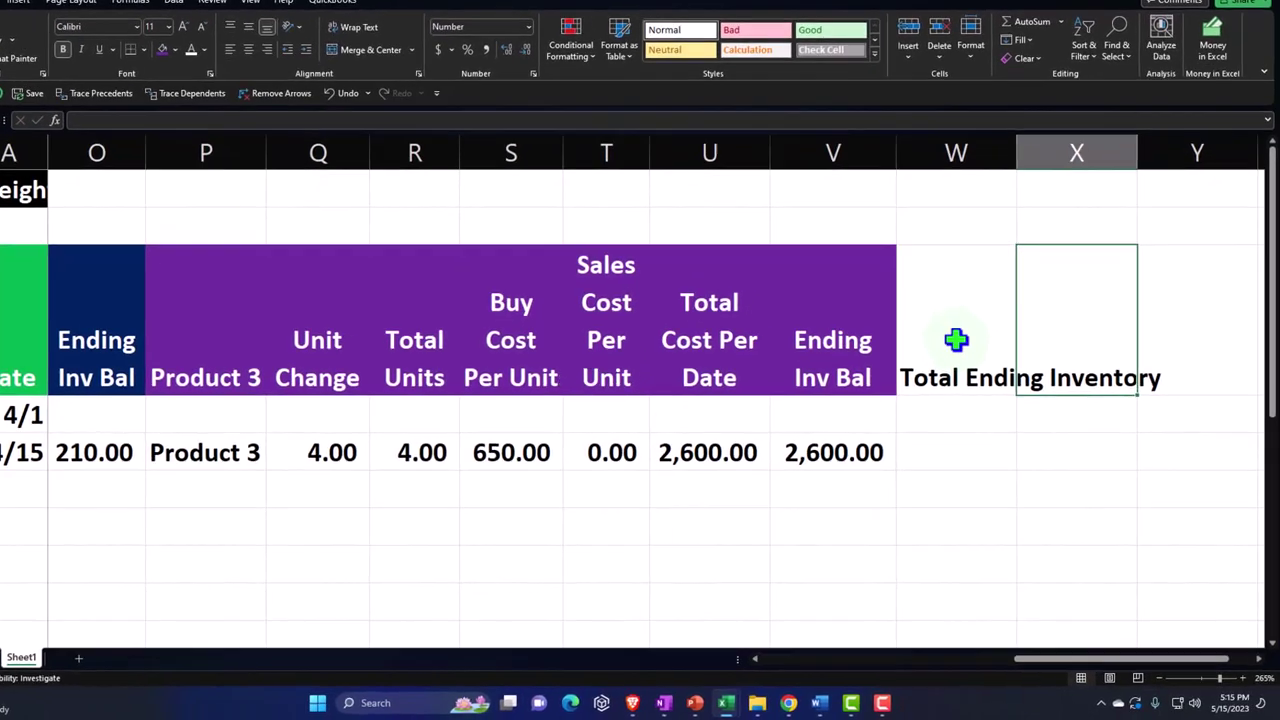
Step: Enter the header "Change Journal Entry COGS" in cell X3
{"action": "type", "text": "Ch"}
{"action": "type", "text": "a"}
{"action": "key", "text": "BackSpace"}
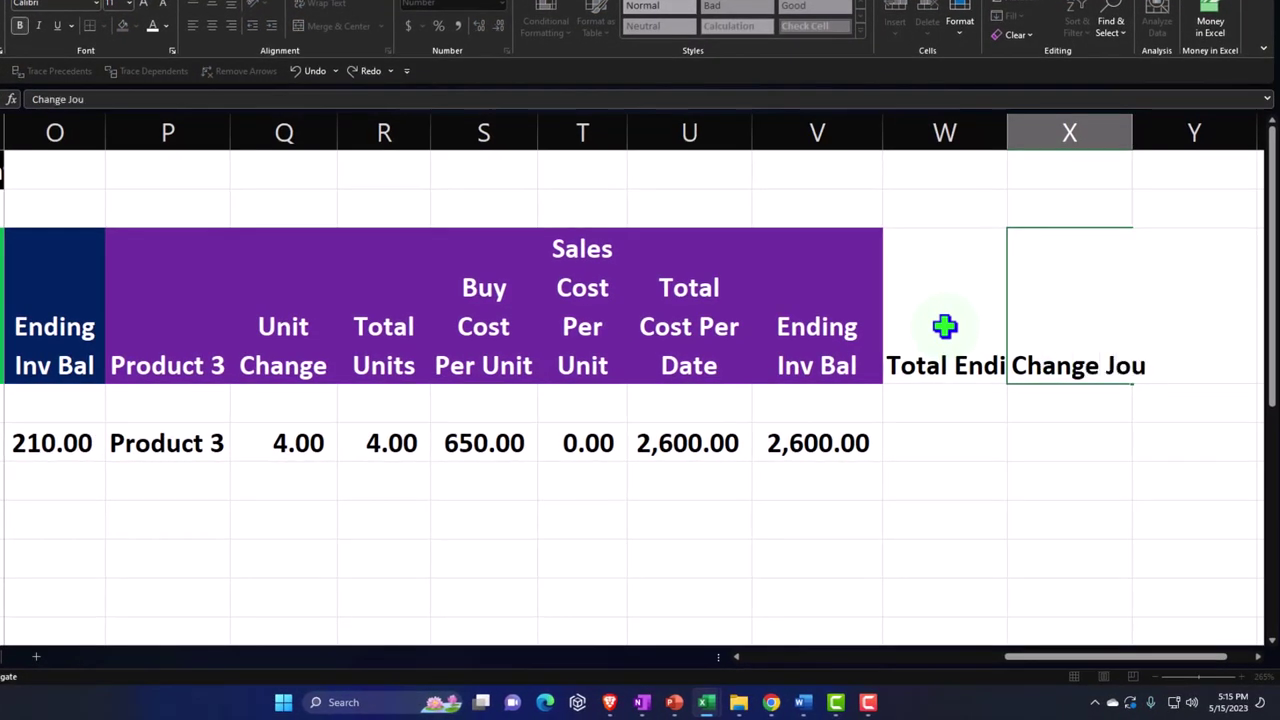
{"action": "type", "text": "ange Journal Entr"}
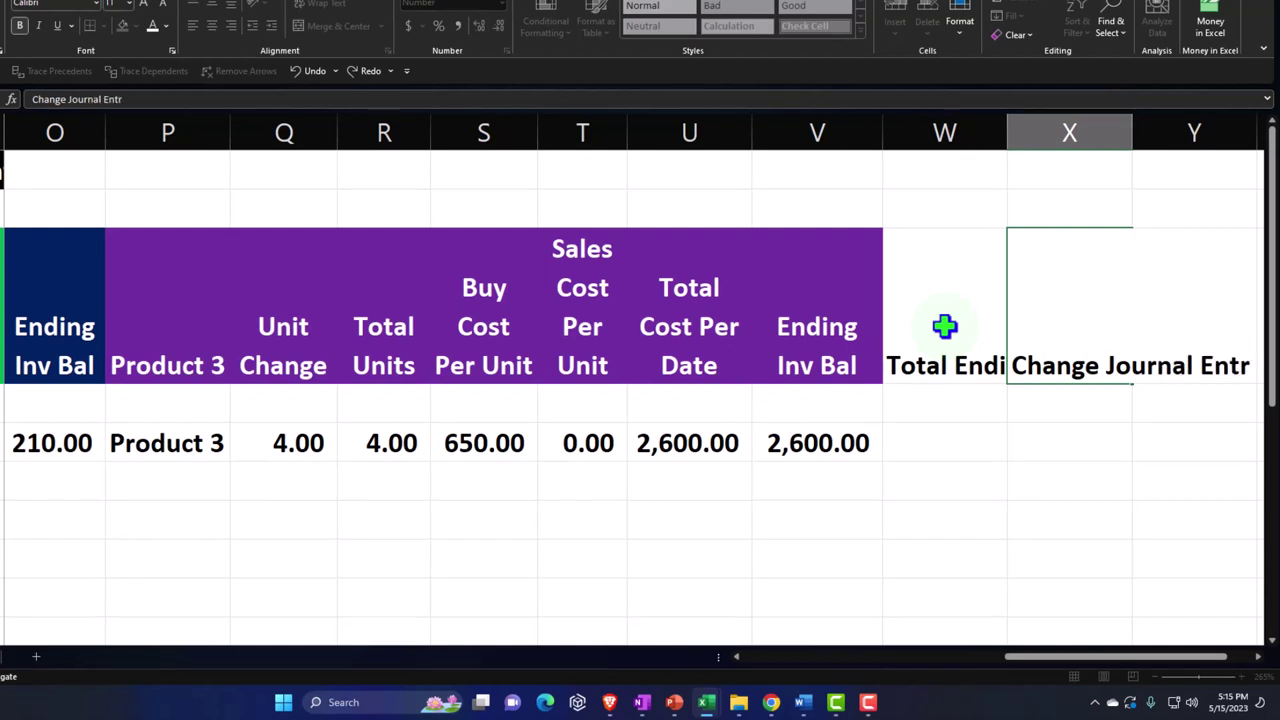
{"action": "key", "text": "BackSpace"}
{"action": "key", "text": "BackSpace"}
{"action": "key", "text": "BackSpace"}
{"action": "type", "text": "ntry COGS"}
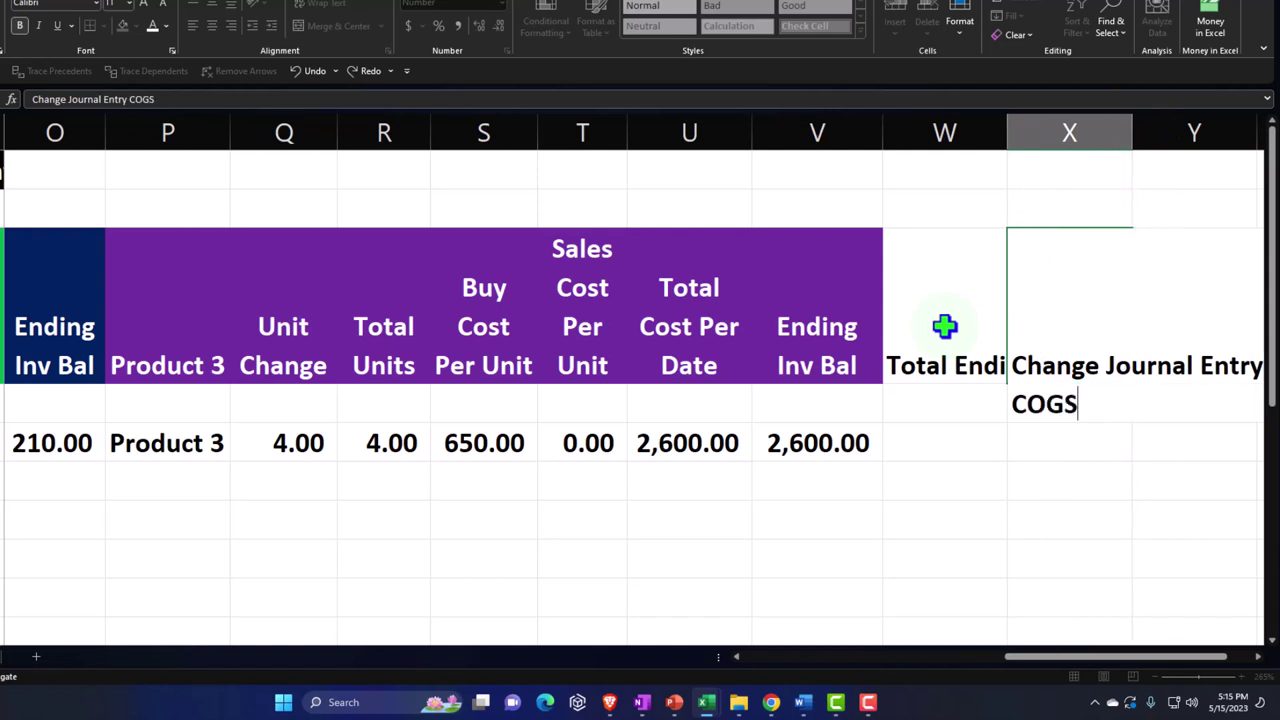
{"action": "key", "text": "ctrl+Return"}
Step: Format the headers in W3:X3 with wrapped, centered text, a black fill and white font
{"action": "key", "text": "shift+Left"}
{"action": "key", "text": "shift+Left"}
{"action": "key", "text": "Tab"}
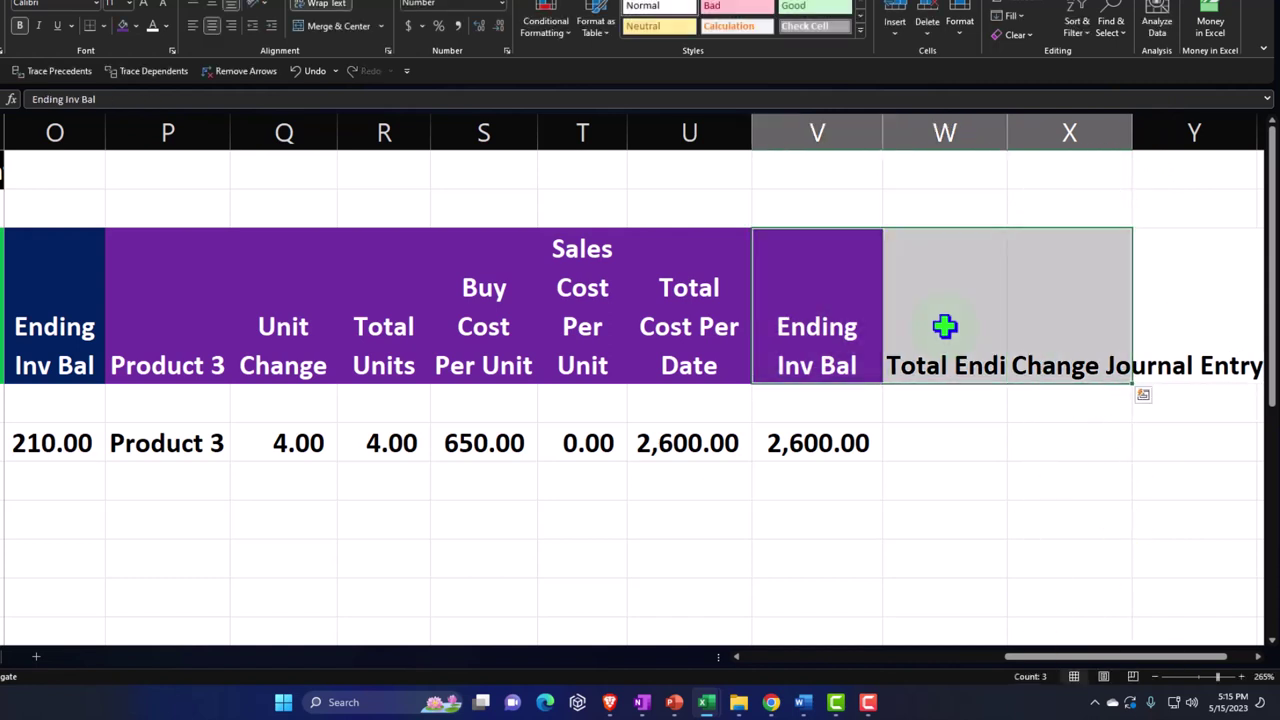
{"action": "left_click", "coordinate": [969, 505]}
{"action": "left_click_drag", "start_coordinate": [951, 371], "coordinate": [1019, 332]}
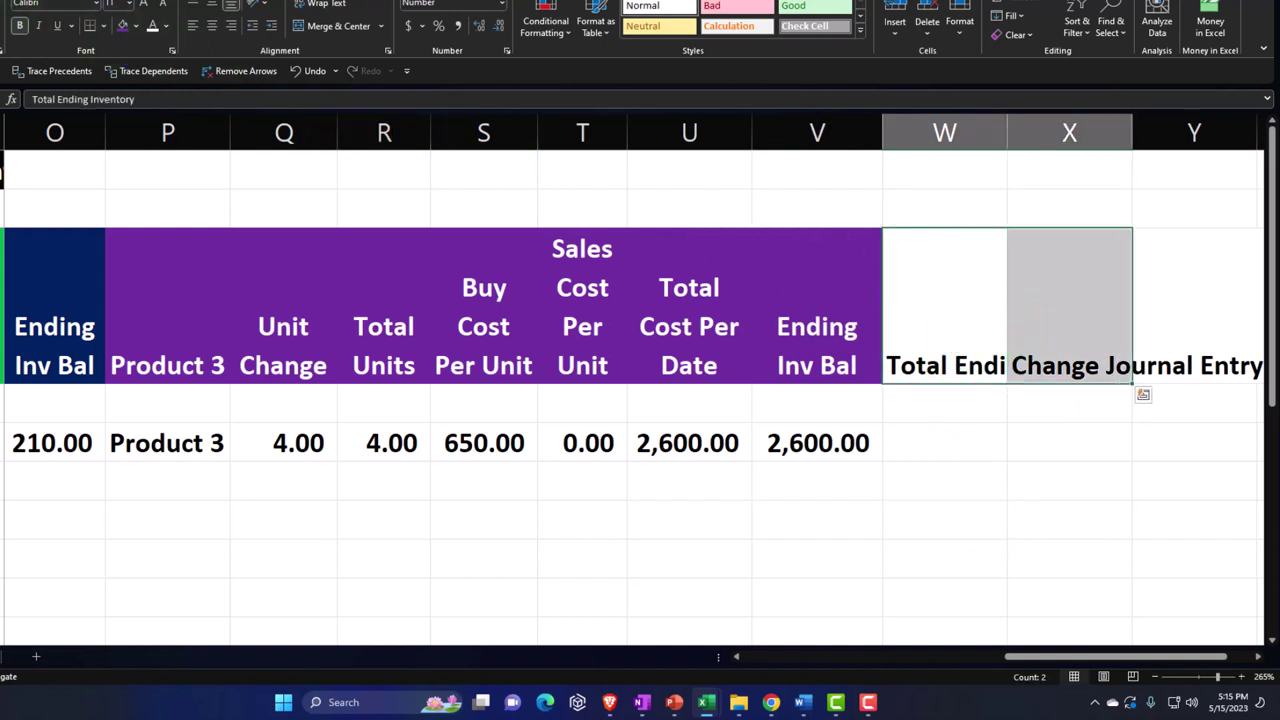
{"action": "left_click", "coordinate": [321, 10]}
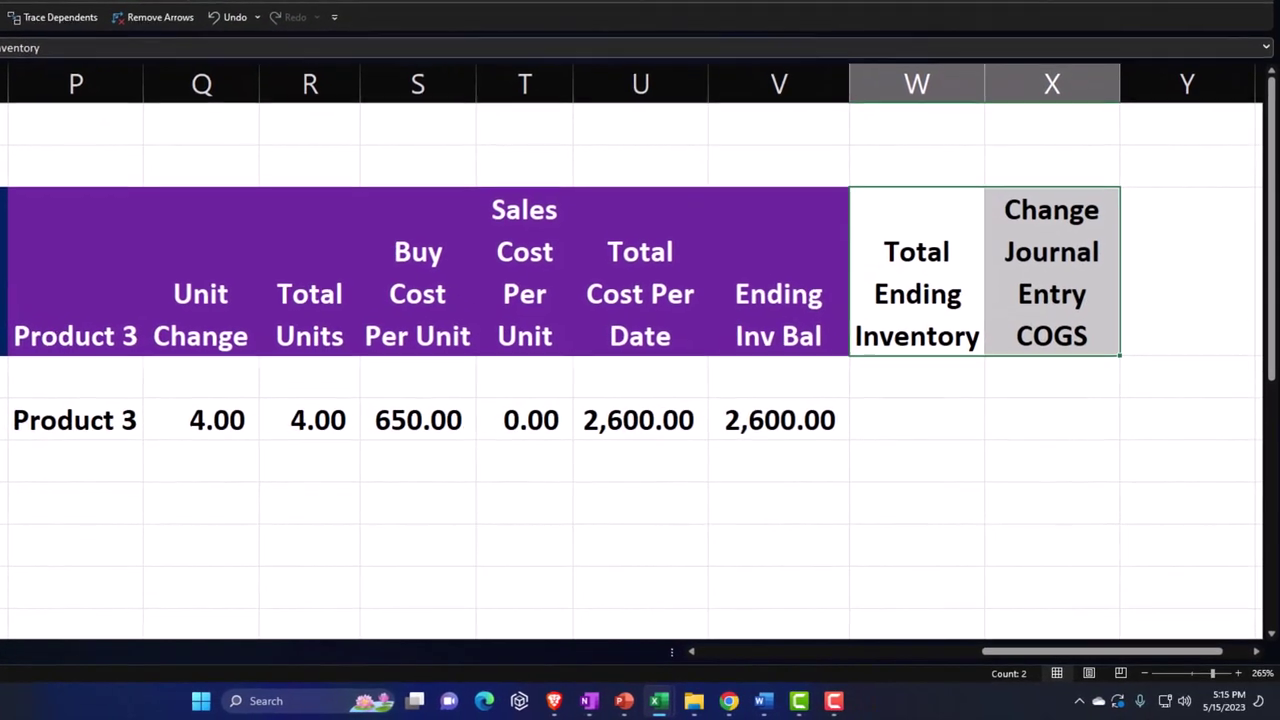
{"action": "left_click", "coordinate": [30, 1]}
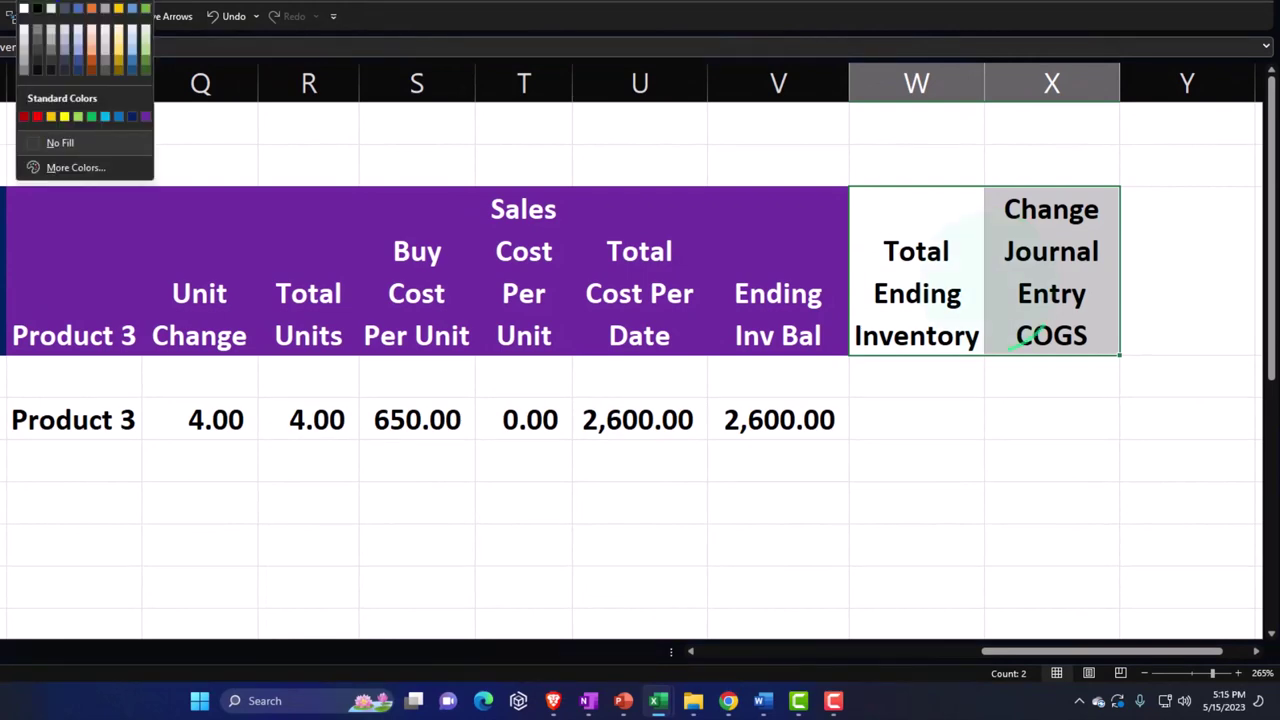
{"action": "left_click", "coordinate": [44, 12]}
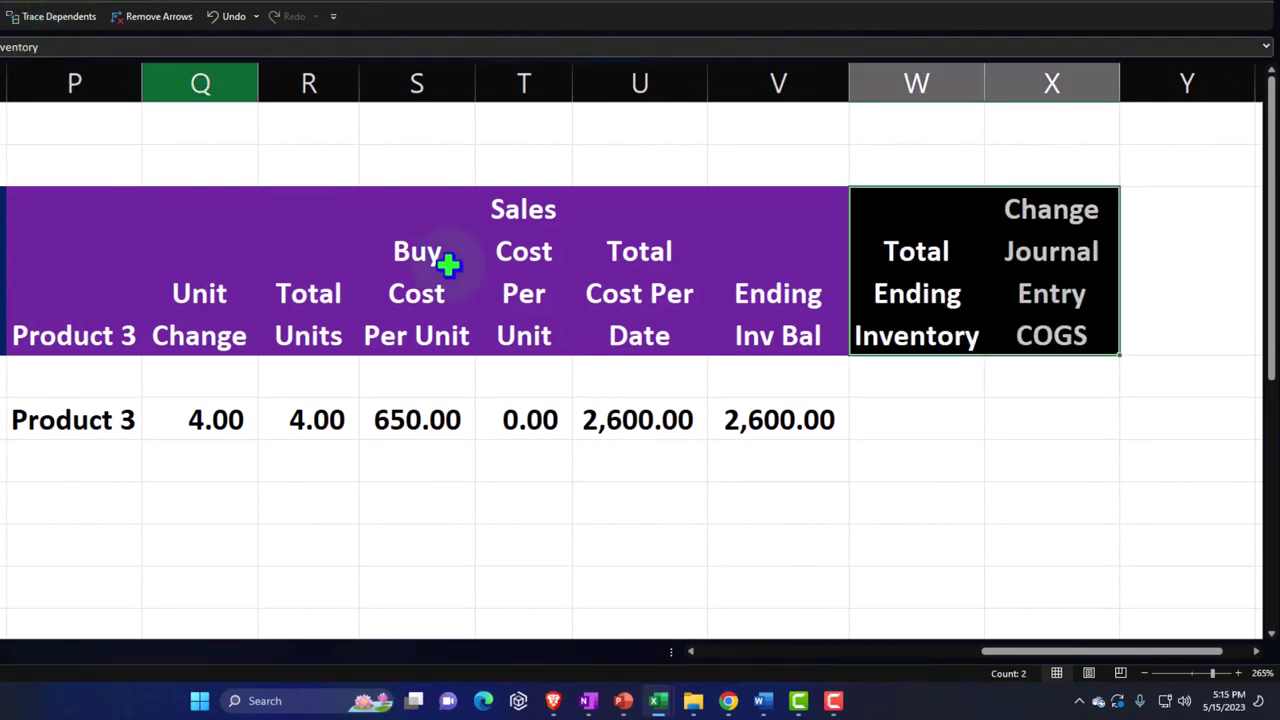
Step: Color only the words "Journal Entry COGS" in the X3 header red
{"action": "left_click", "coordinate": [1053, 302]}
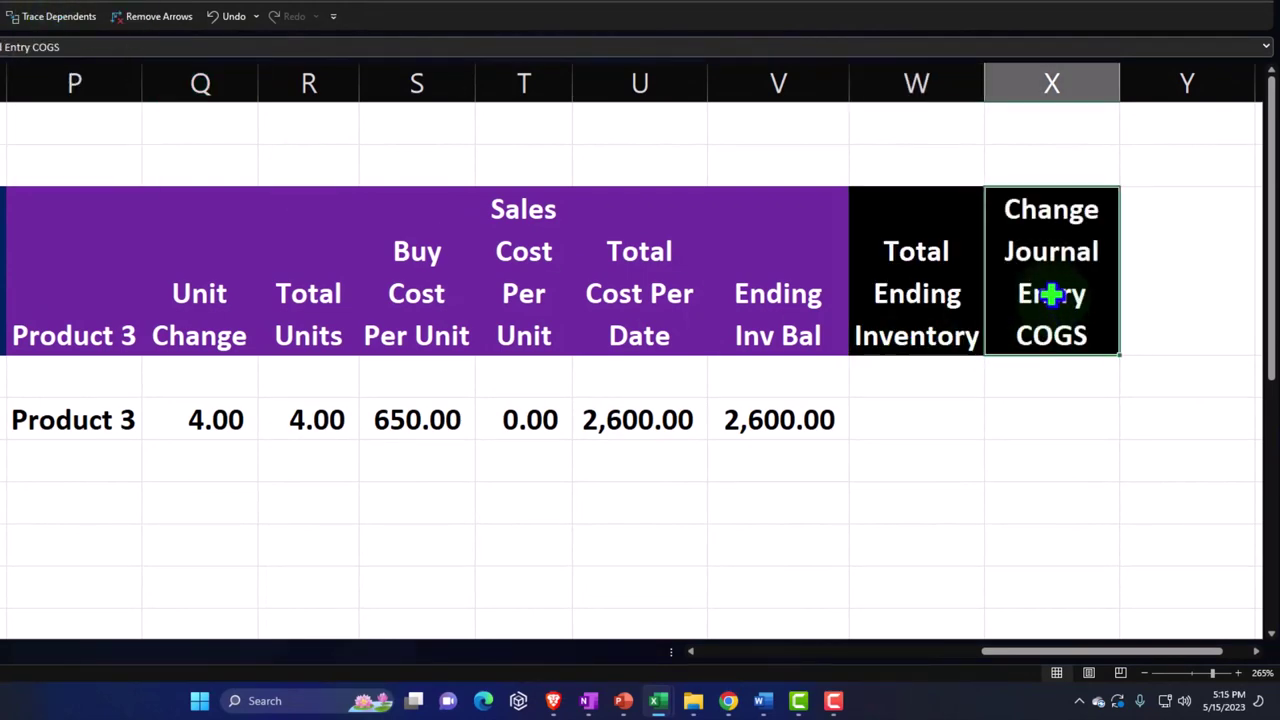
{"action": "double_click", "coordinate": [1051, 292]}
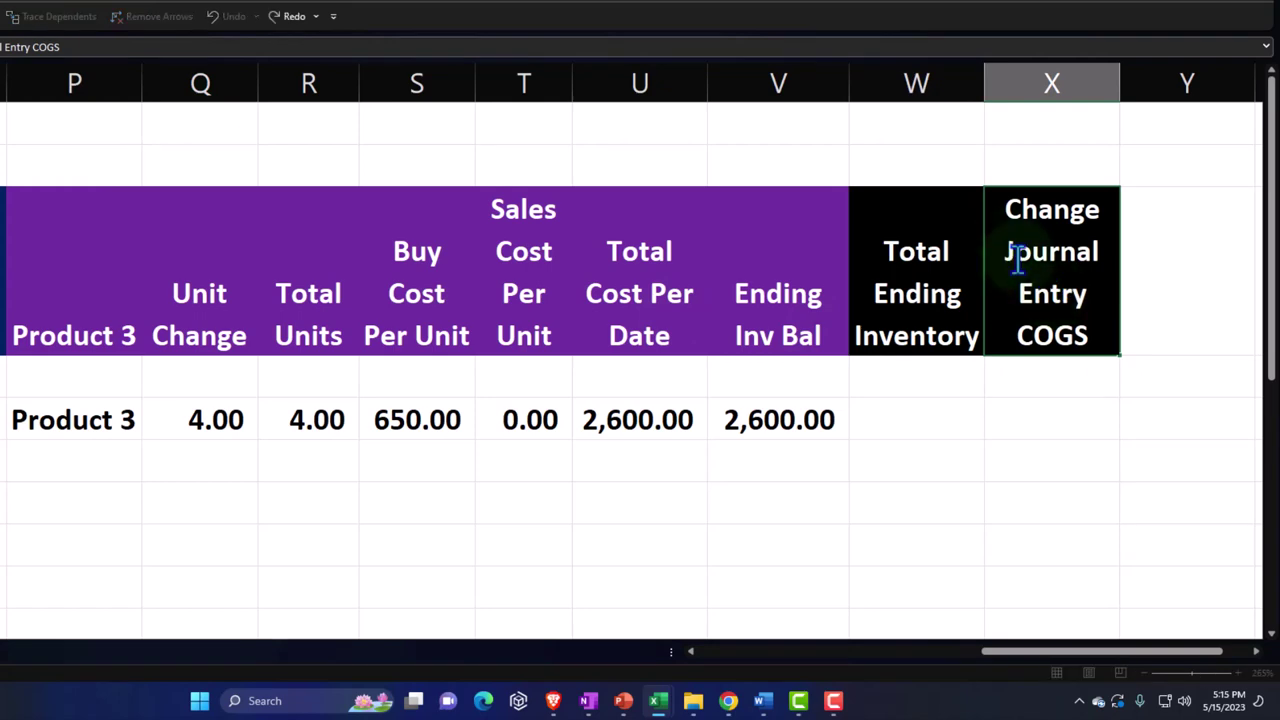
{"action": "left_click_drag", "start_coordinate": [1017, 258], "coordinate": [1090, 340]}
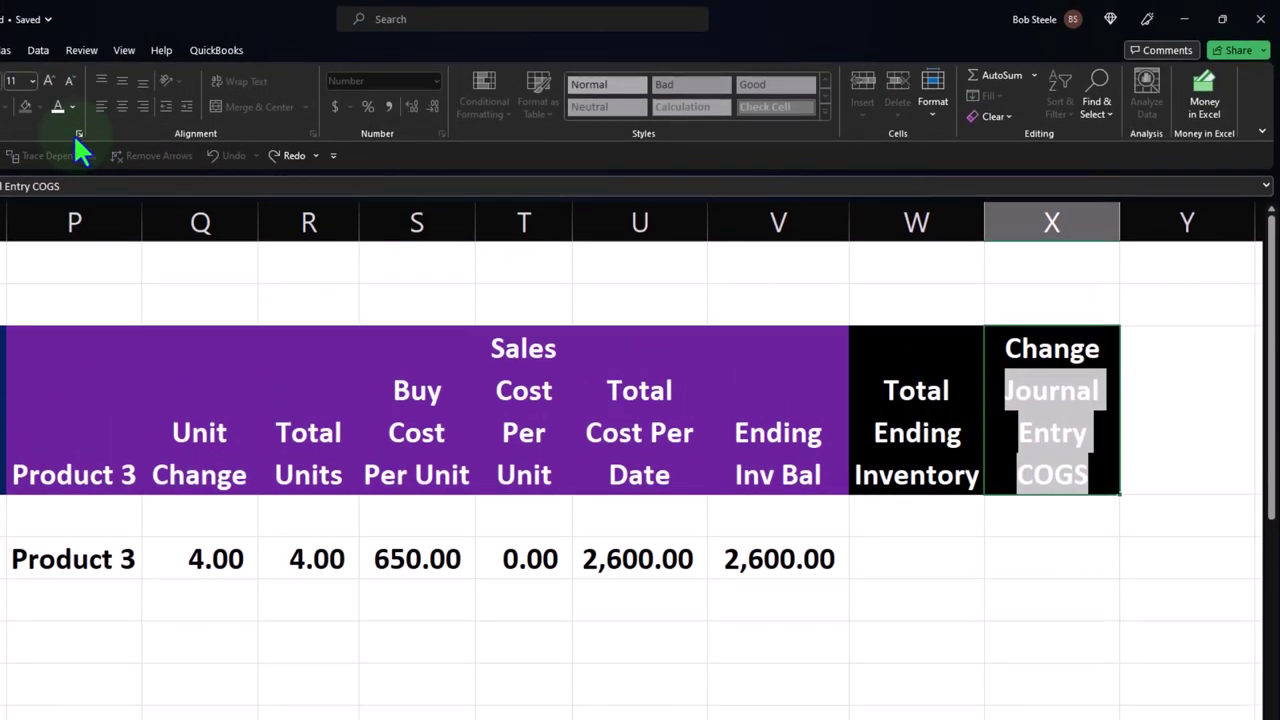
{"action": "left_click", "coordinate": [72, 106]}
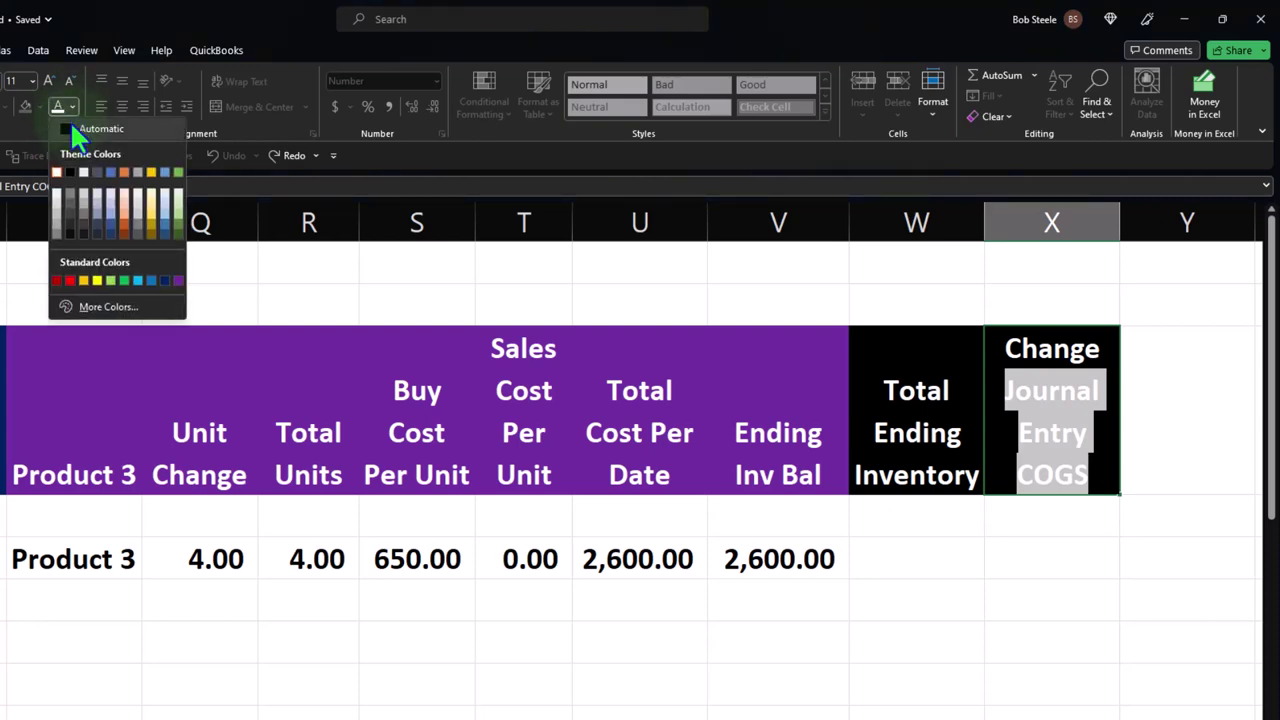
{"action": "left_click", "coordinate": [70, 280]}
Step: In W5, total the 4/15 ending inventory balances of all three products with the formula =H5+O5+V5
{"action": "left_click", "coordinate": [900, 572]}
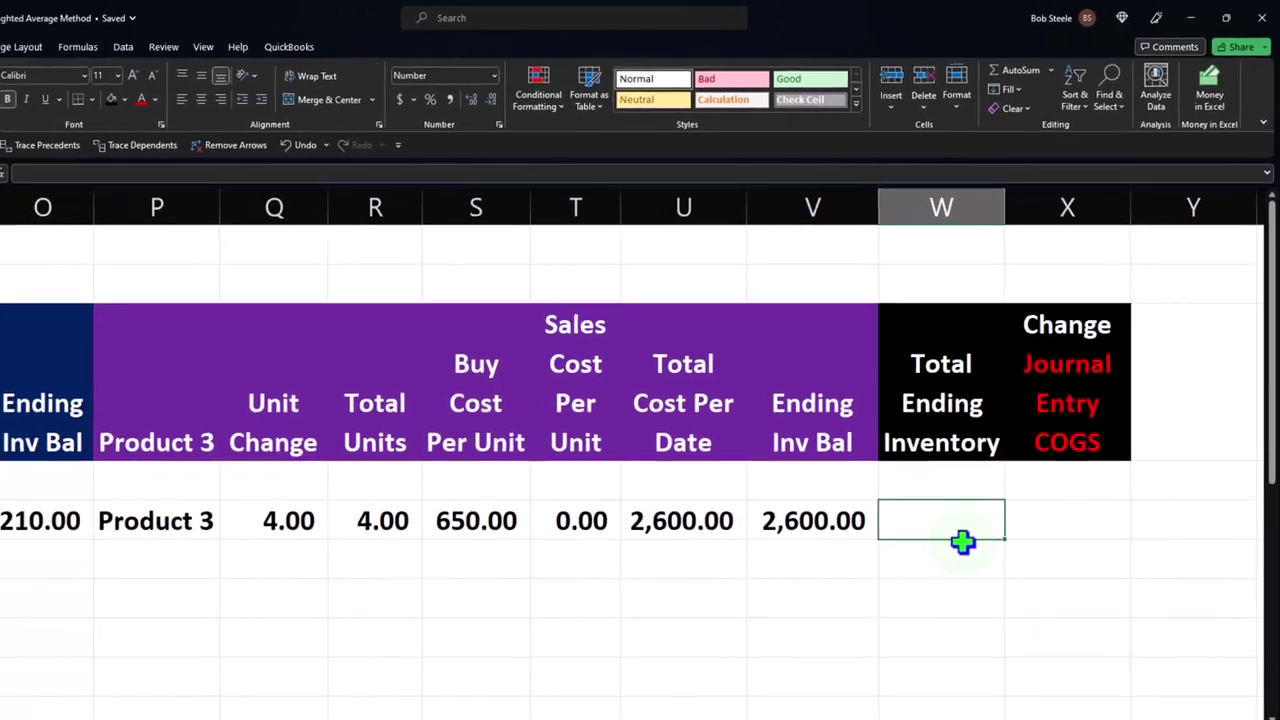
{"action": "type", "text": "="}
{"action": "key", "text": "Left"}
{"action": "key", "text": "Left"}
{"action": "key", "text": "Left"}
{"action": "key", "text": "Left"}
{"action": "key", "text": "Left"}
{"action": "key", "text": "Left"}
{"action": "key", "text": "Left"}
{"action": "key", "text": "Left"}
{"action": "key", "text": "Left"}
{"action": "key", "text": "Left"}
{"action": "key", "text": "Left"}
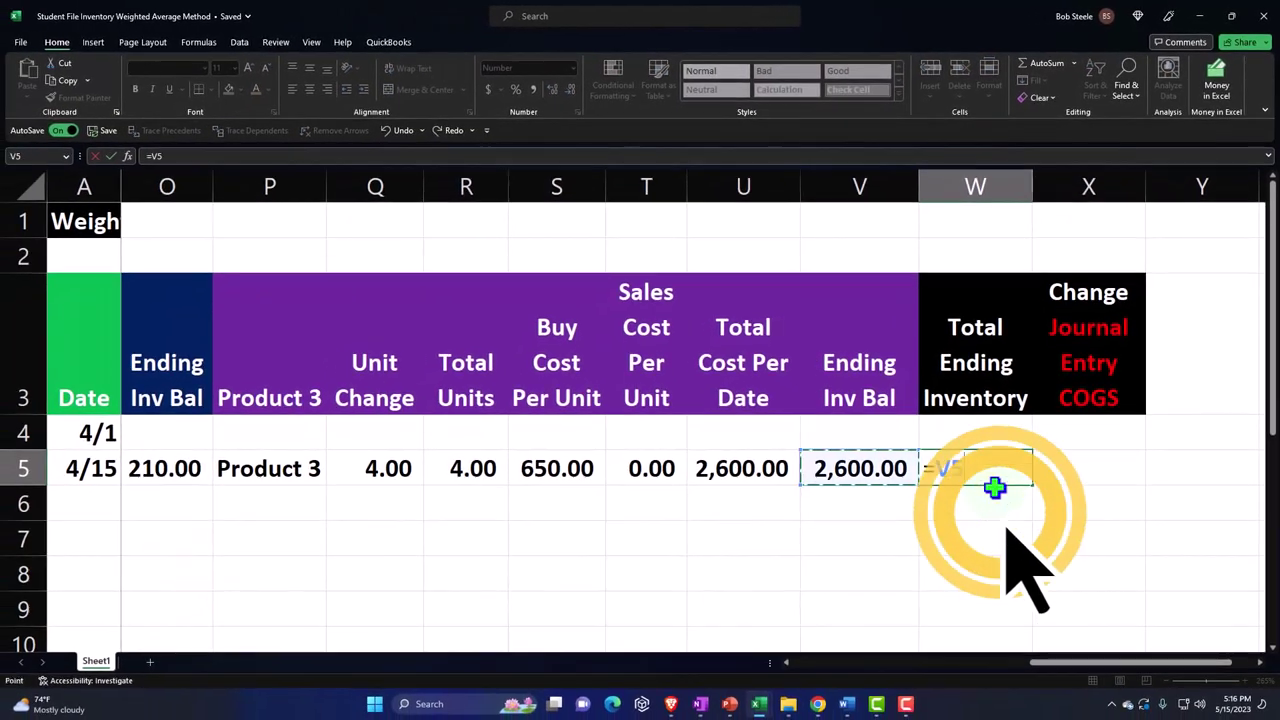
{"action": "key", "text": "Left"}
{"action": "key", "text": "Left"}
{"action": "key", "text": "Left"}
{"action": "key", "text": "Left"}
{"action": "key", "text": "Left"}
{"action": "key", "text": "Left"}
{"action": "key", "text": "Left"}
{"action": "key", "text": "Left"}
{"action": "key", "text": "Left"}
{"action": "key", "text": "Left"}
{"action": "key", "text": "Left"}
{"action": "key", "text": "Right"}
{"action": "key", "text": "Right"}
{"action": "key", "text": "Right"}
{"action": "key", "text": "Right"}
{"action": "key", "text": "Right"}
{"action": "key", "text": "Right"}
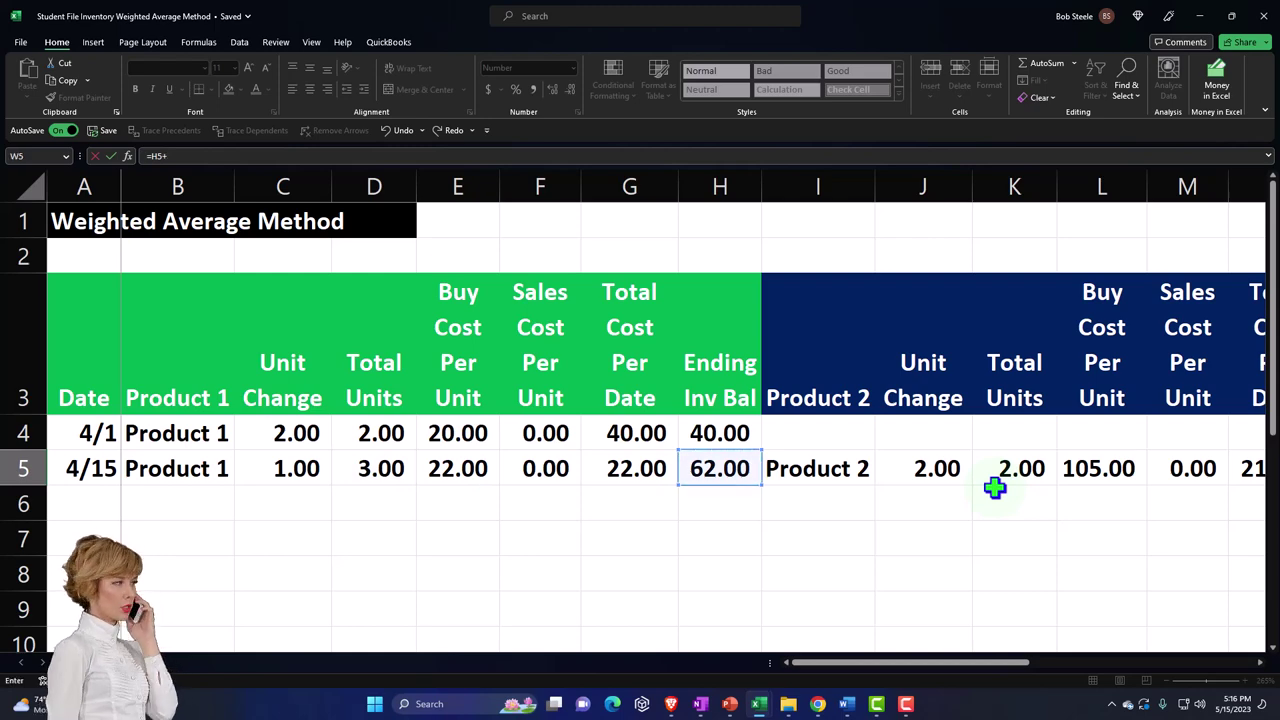
{"action": "type", "text": "+"}
{"action": "key", "text": "Left"}
{"action": "key", "text": "Left"}
{"action": "key", "text": "Left"}
{"action": "key", "text": "Left"}
{"action": "key", "text": "Left"}
{"action": "key", "text": "Left"}
{"action": "key", "text": "Left"}
{"action": "key", "text": "Left"}
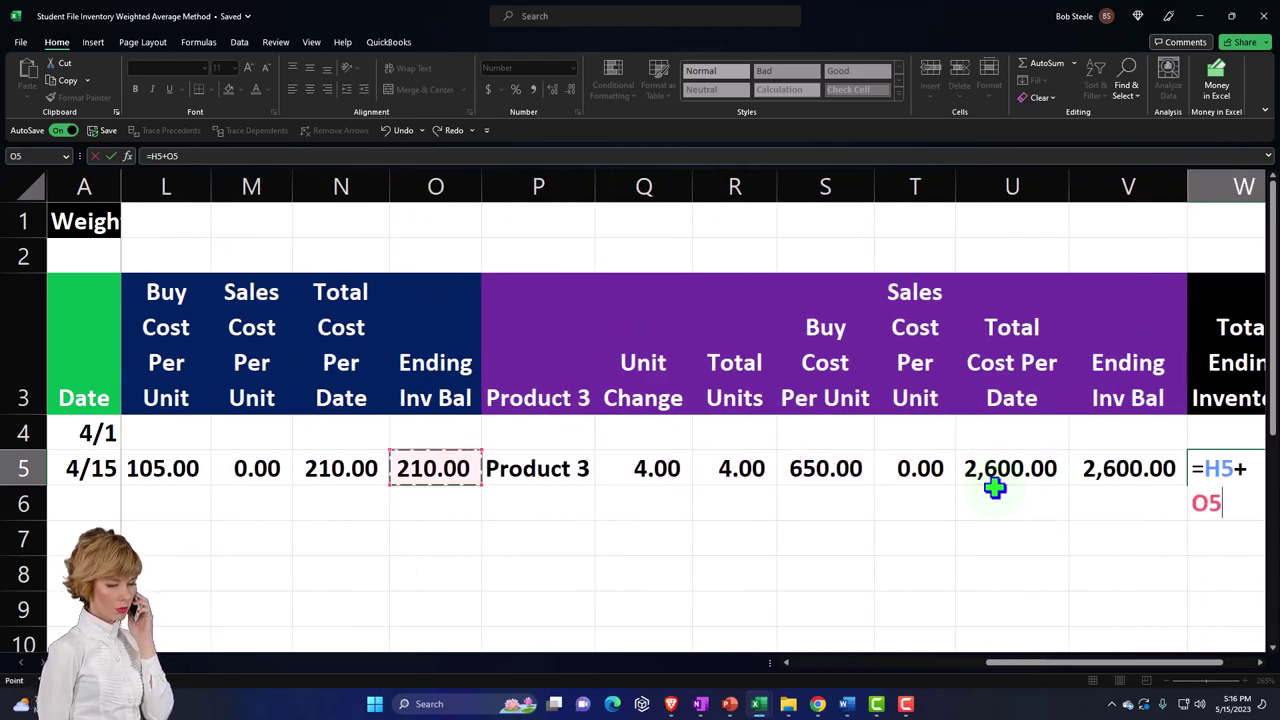
{"action": "type", "text": "+"}
{"action": "key", "text": "Left"}
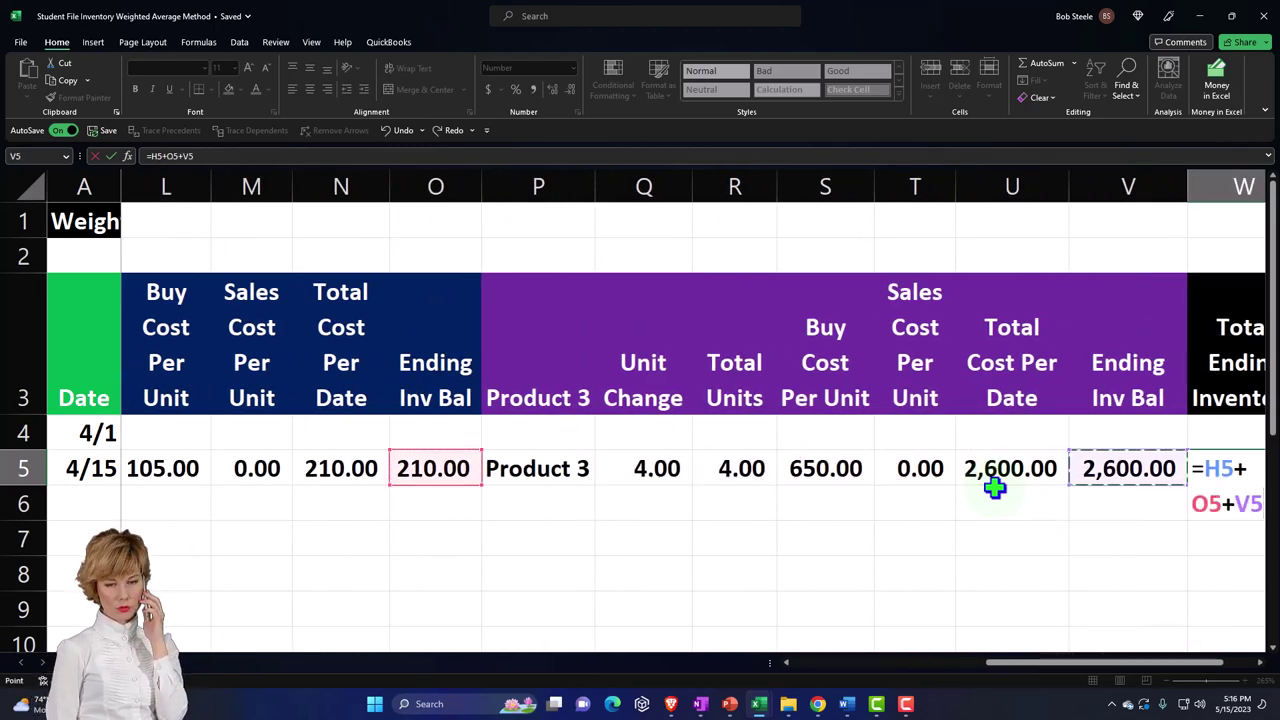
{"action": "key", "text": "Return"}
Step: Copy the total ending inventory formula from W5 into W4 for the 4/1 row
{"action": "key", "text": "Right"}
{"action": "key", "text": "Right"}
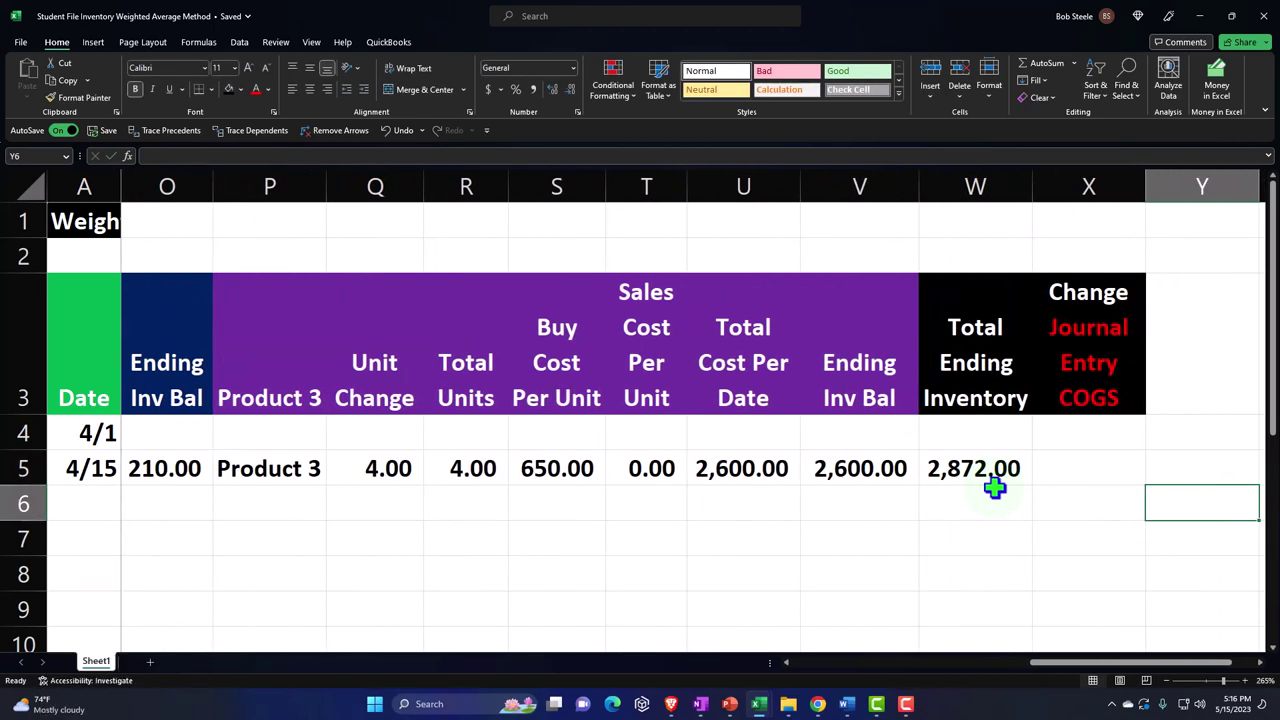
{"action": "key", "text": "Left"}
{"action": "key", "text": "Left"}
{"action": "key", "text": "Up"}
{"action": "key", "text": "Up"}
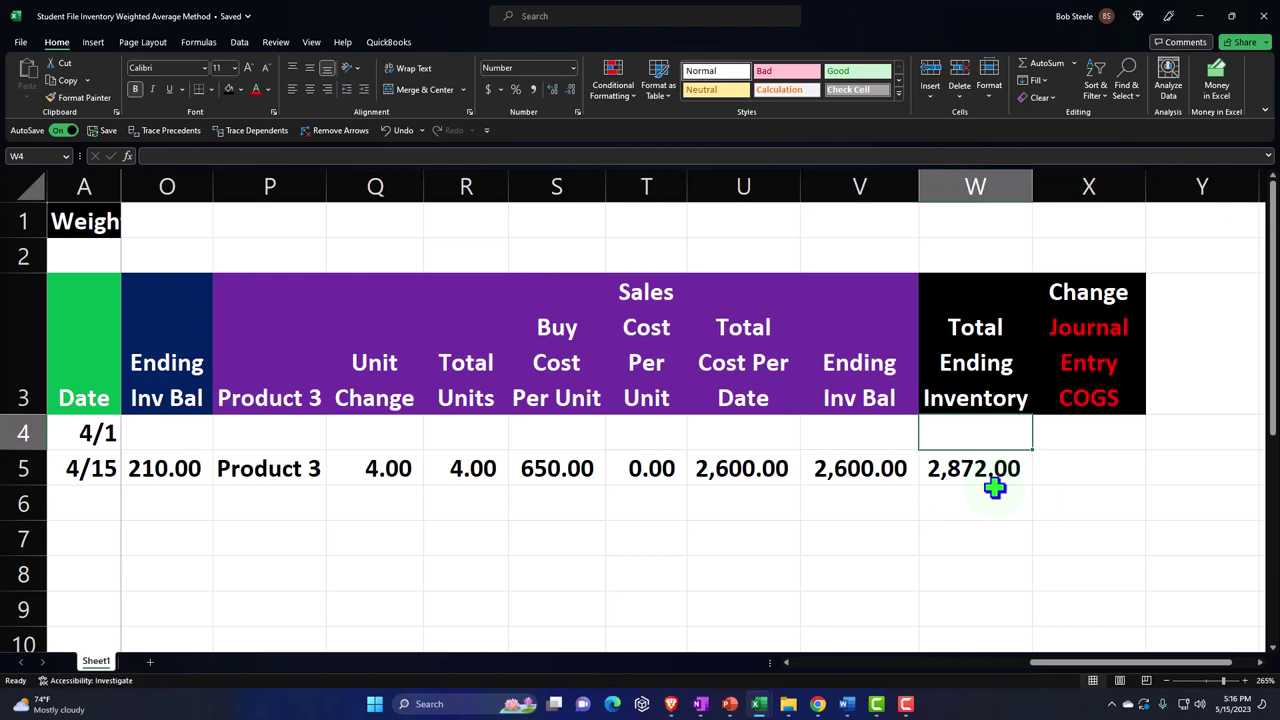
{"action": "left_click", "coordinate": [985, 462]}
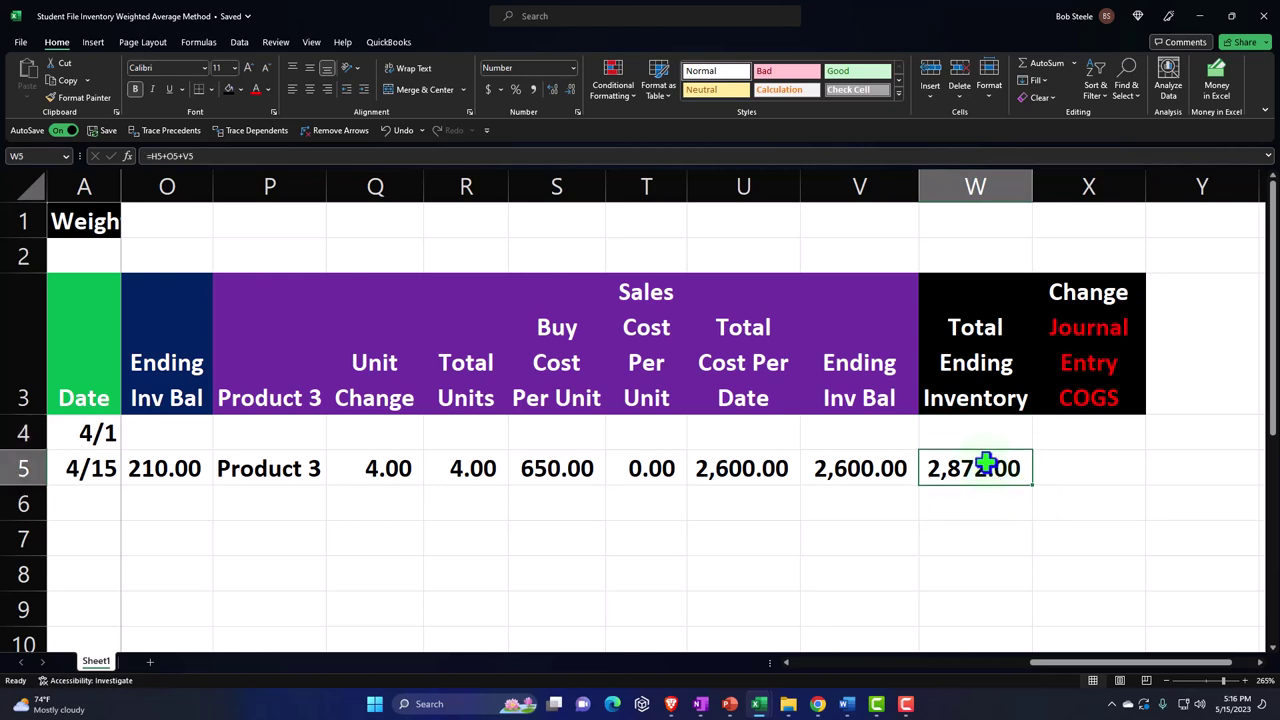
{"action": "left_click", "coordinate": [981, 437]}
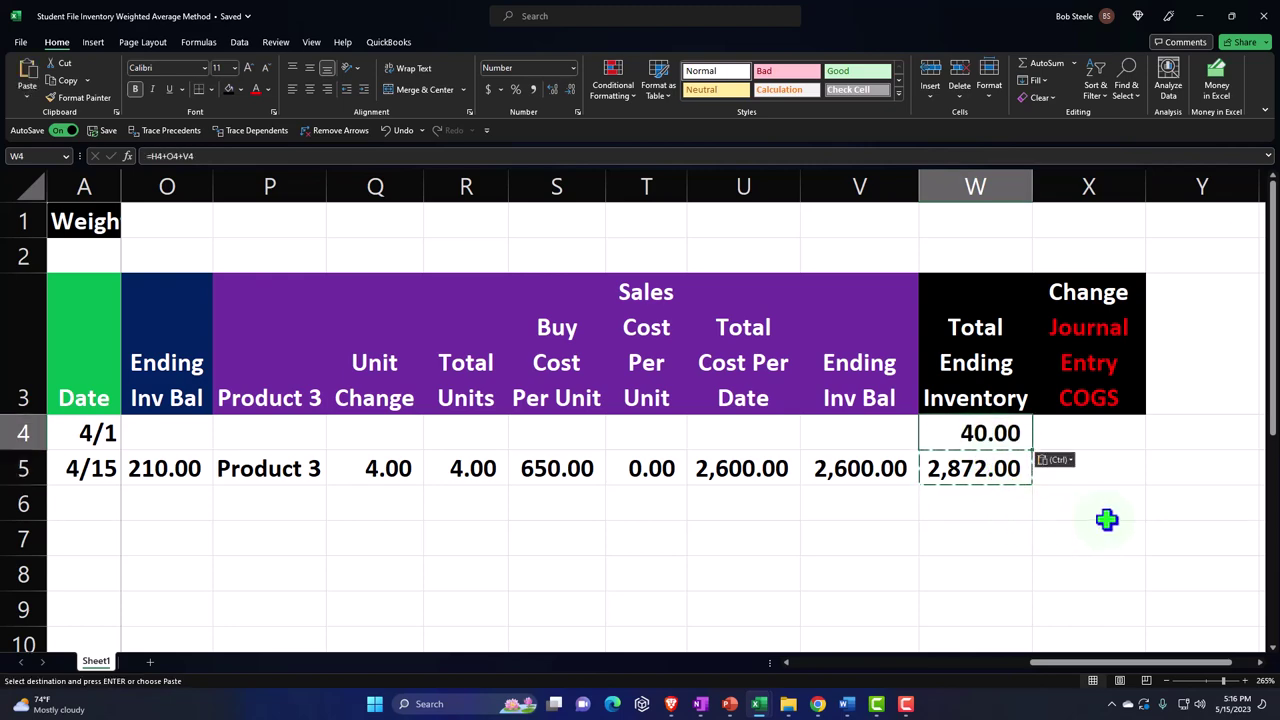
{"action": "double_click", "coordinate": [990, 432]}
{"action": "key", "text": "Return"}
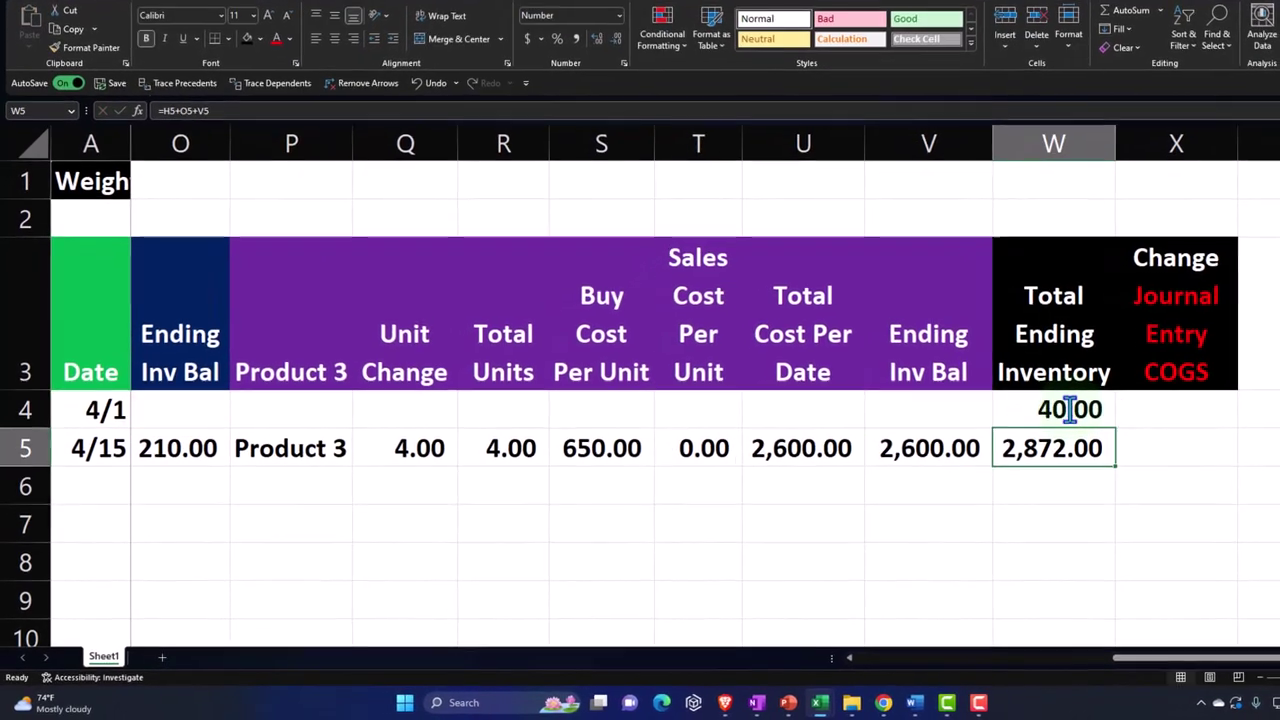
Step: Enter the formula =W4 in X4 as the 4/1 change in inventory
{"action": "key", "text": "Up"}
{"action": "key", "text": "Right"}
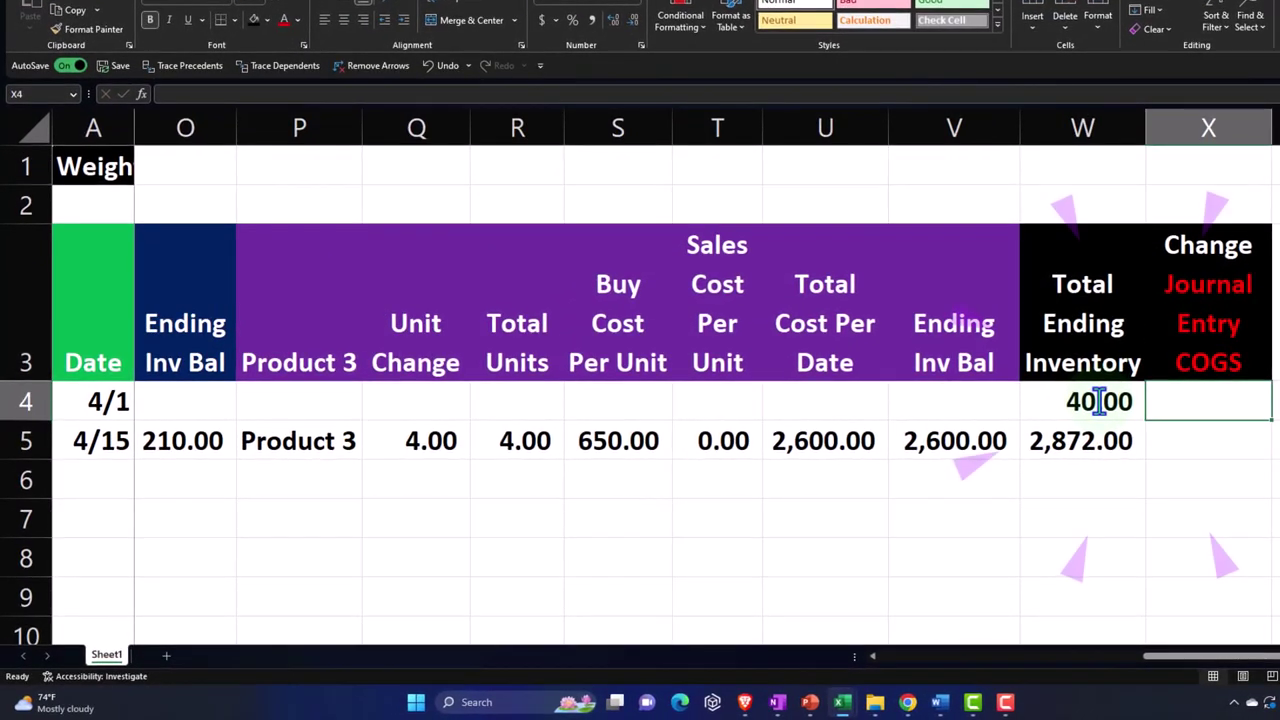
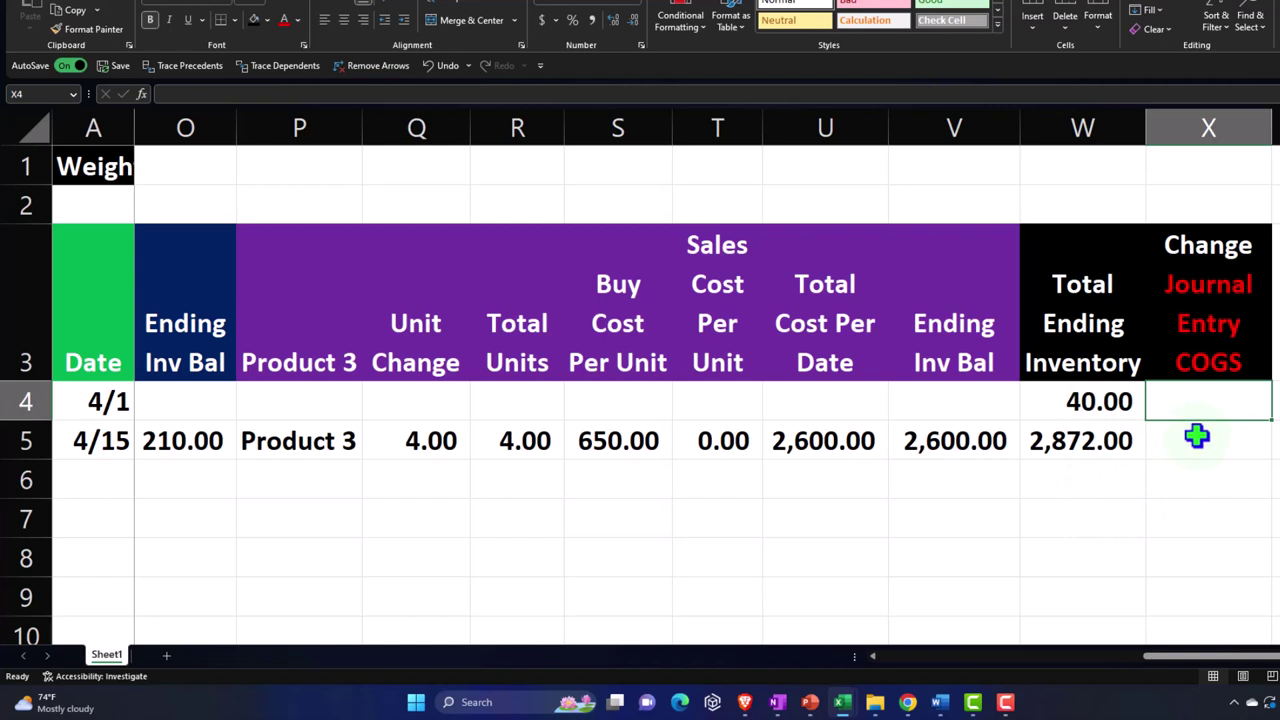
{"action": "type", "text": "=W4"}
{"action": "key", "text": "Return"}
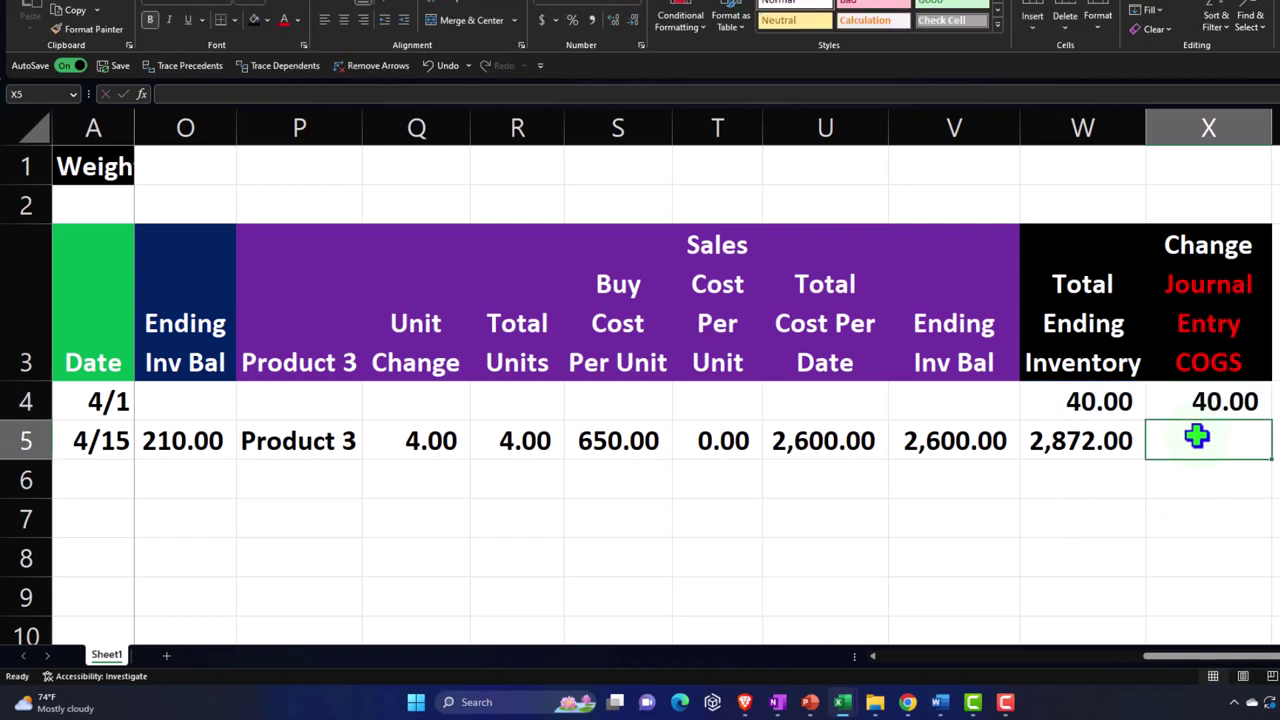
Step: Enter the formula =W5-X4 in X5 for the 4/15 change in inventory
{"action": "type", "text": "="}
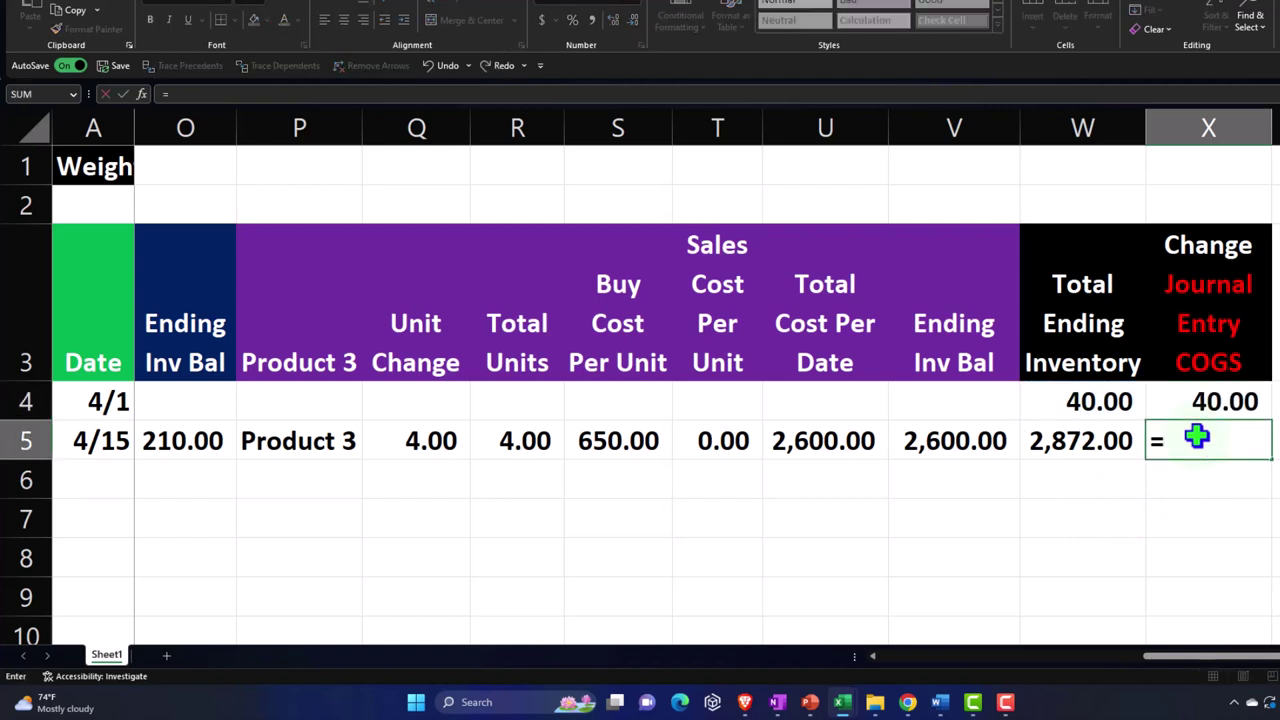
{"action": "key", "text": "Left"}
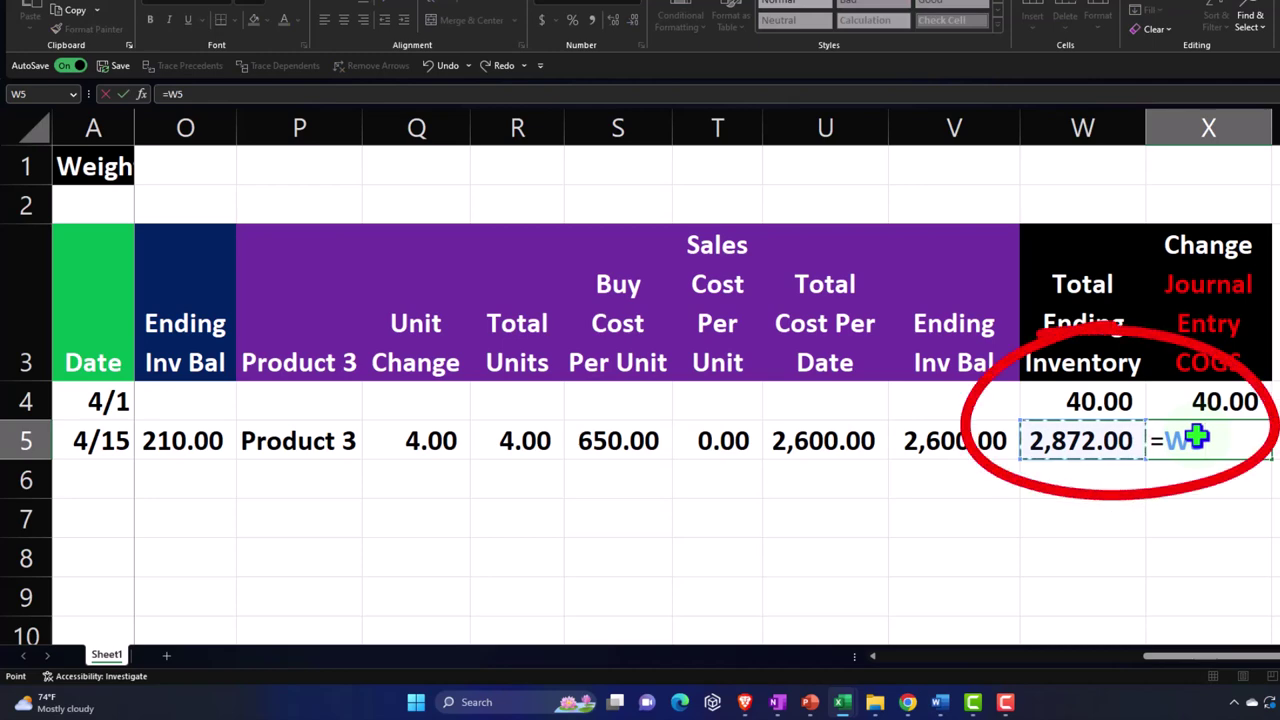
{"action": "type", "text": "-"}
{"action": "key", "text": "Up"}
{"action": "key", "text": "Left"}
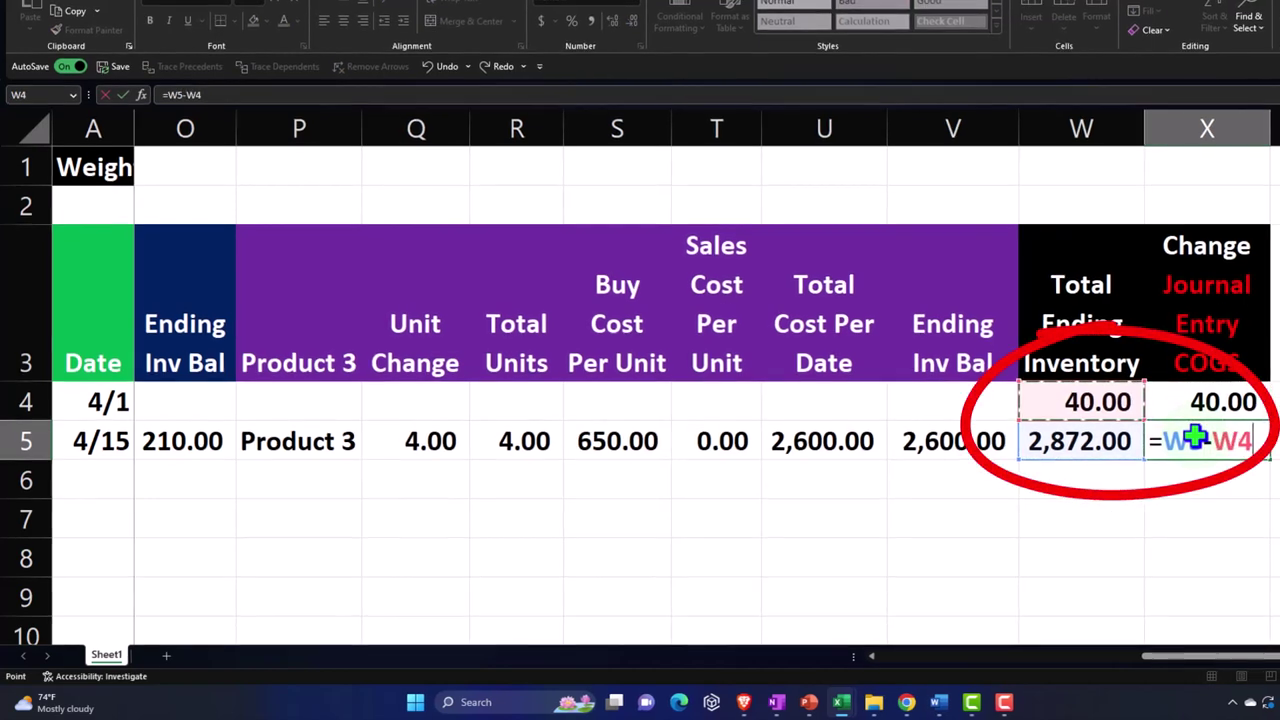
{"action": "key", "text": "Right"}
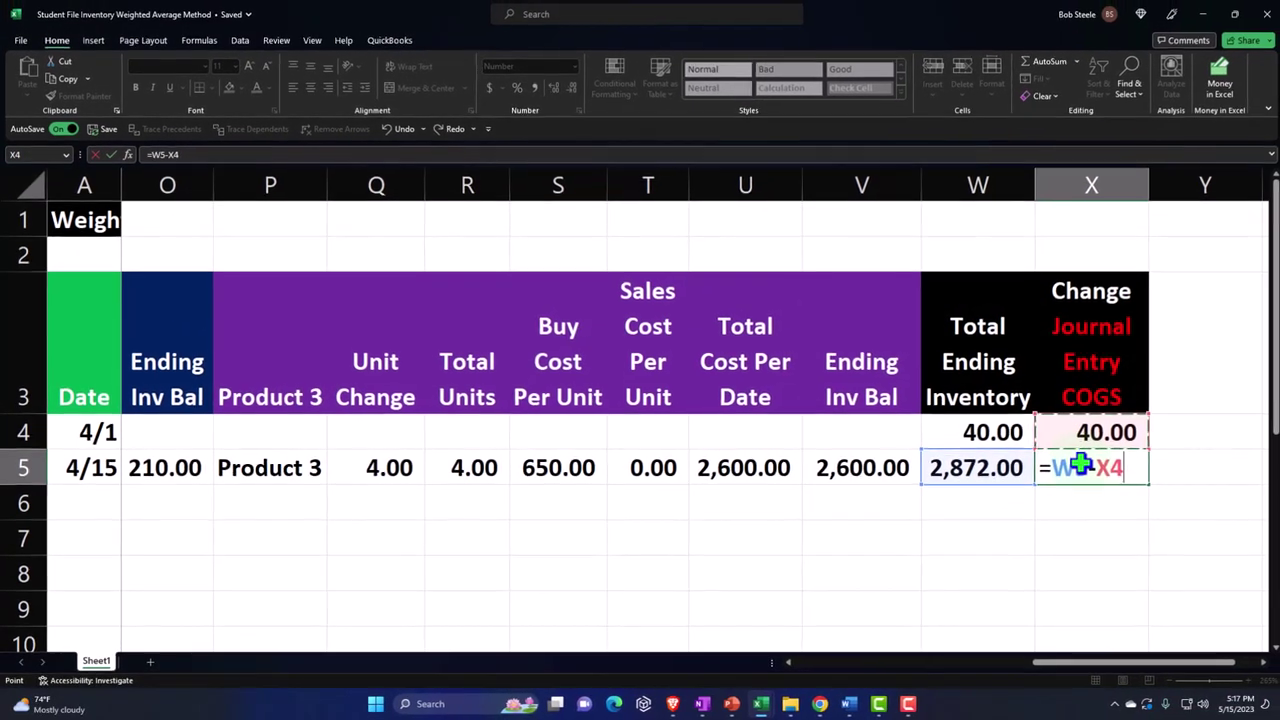
{"action": "key", "text": "Return"}
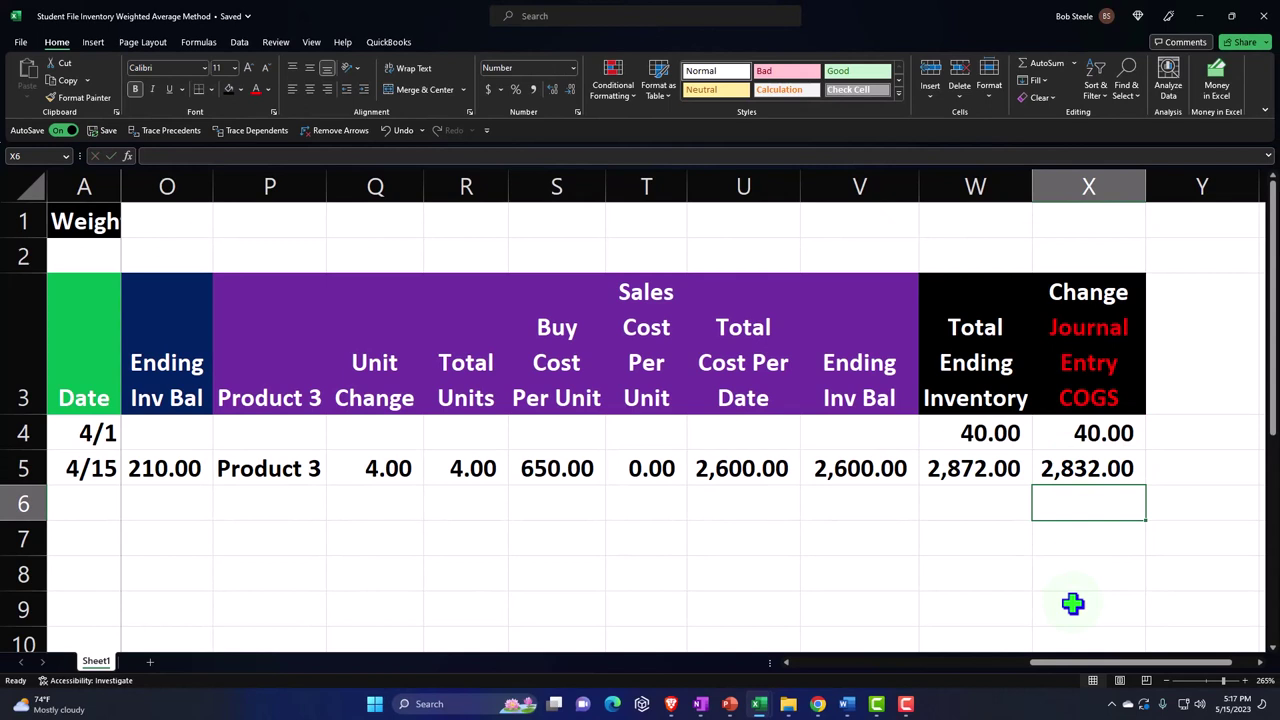
Step: Replace the 4/15 change formula in X5 with =W5-W4, subtracting the prior total ending inventory
{"action": "key", "text": "Up"}
{"action": "type", "text": "="}
{"action": "key", "text": "Left"}
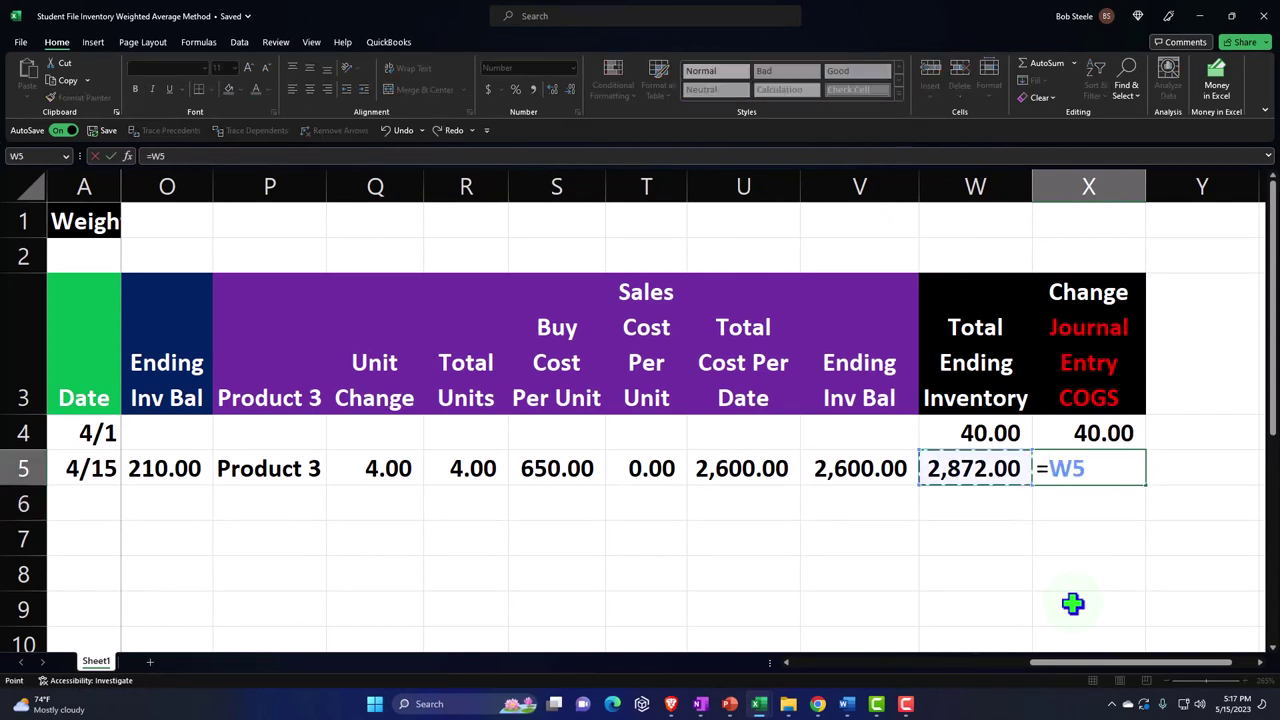
{"action": "type", "text": "-"}
{"action": "key", "text": "Up"}
{"action": "key", "text": "Left"}
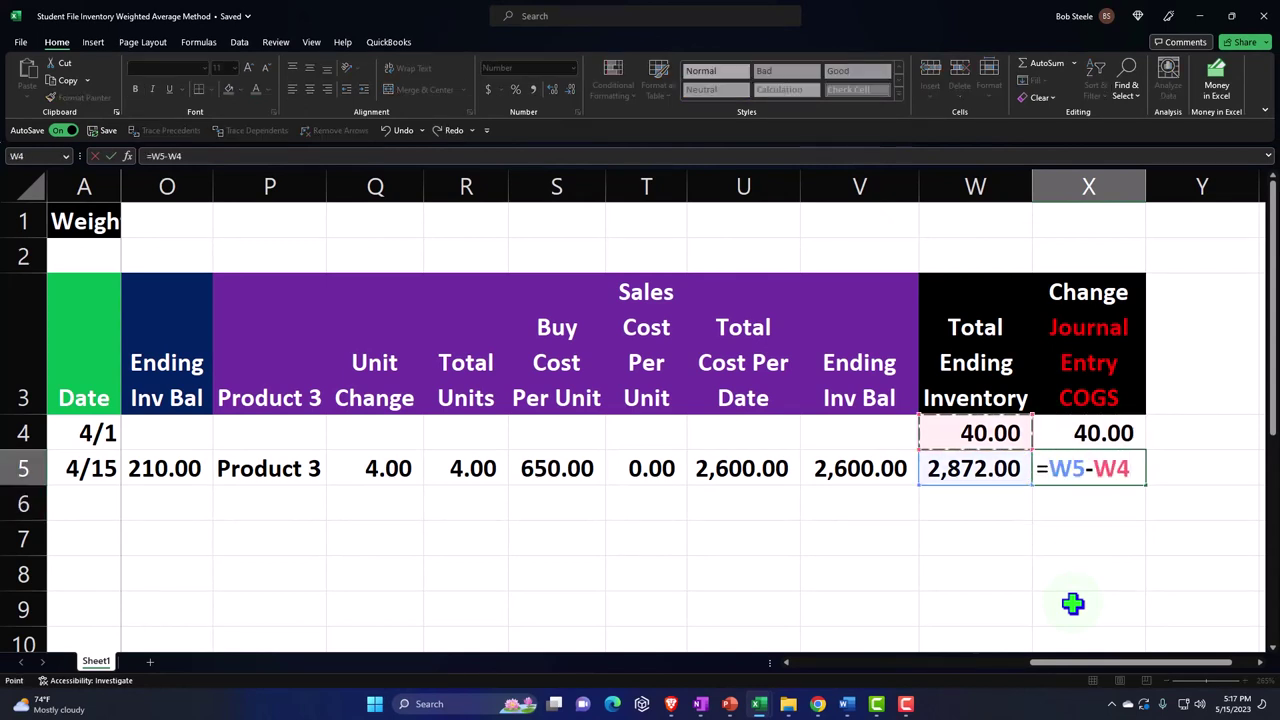
{"action": "key", "text": "Return"}
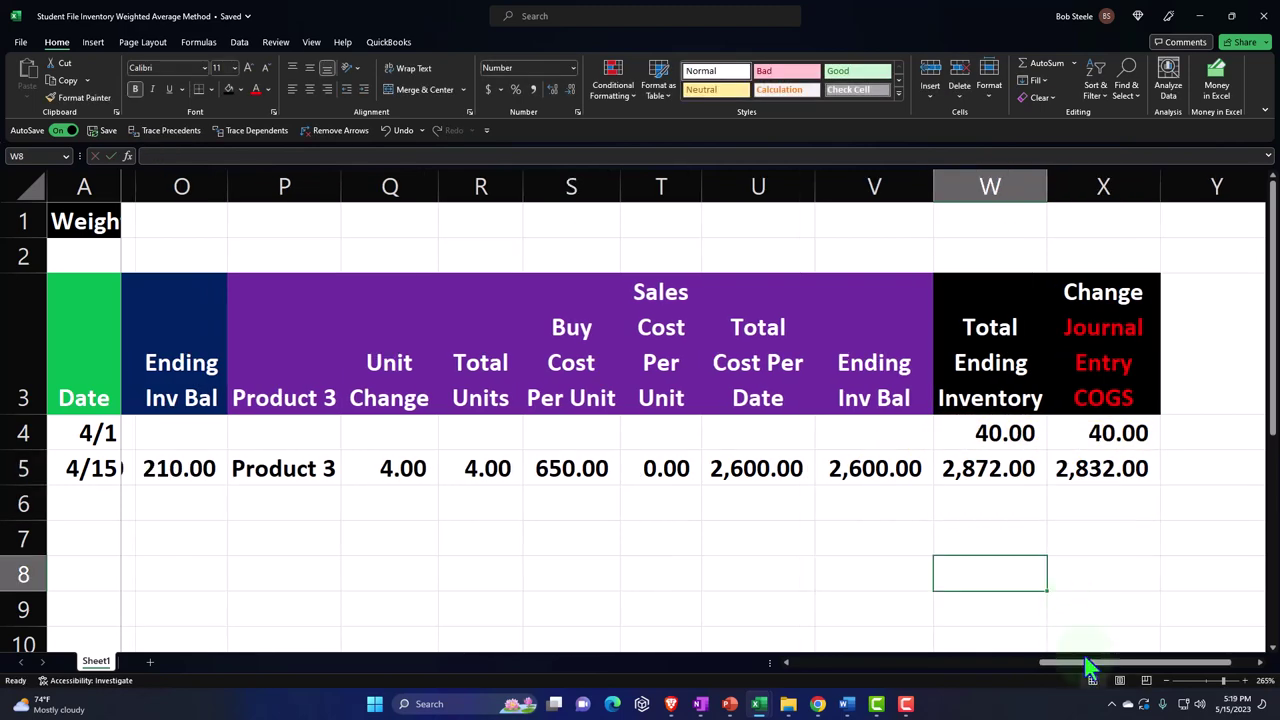
Step: Select the 4/15 total cost cells of all three products (G5, N5, U5) together to check their sum against X5
{"action": "left_click_drag", "start_coordinate": [1085, 663], "coordinate": [711, 664]}
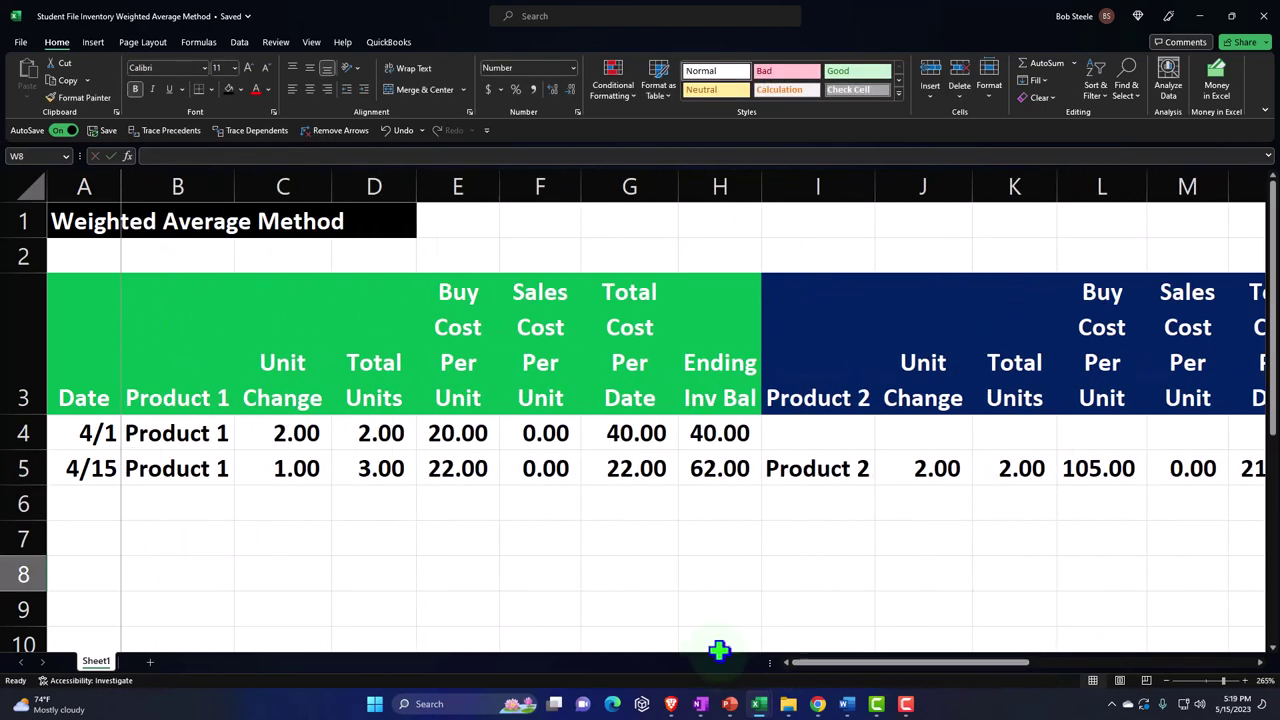
{"action": "left_click", "coordinate": [646, 476]}
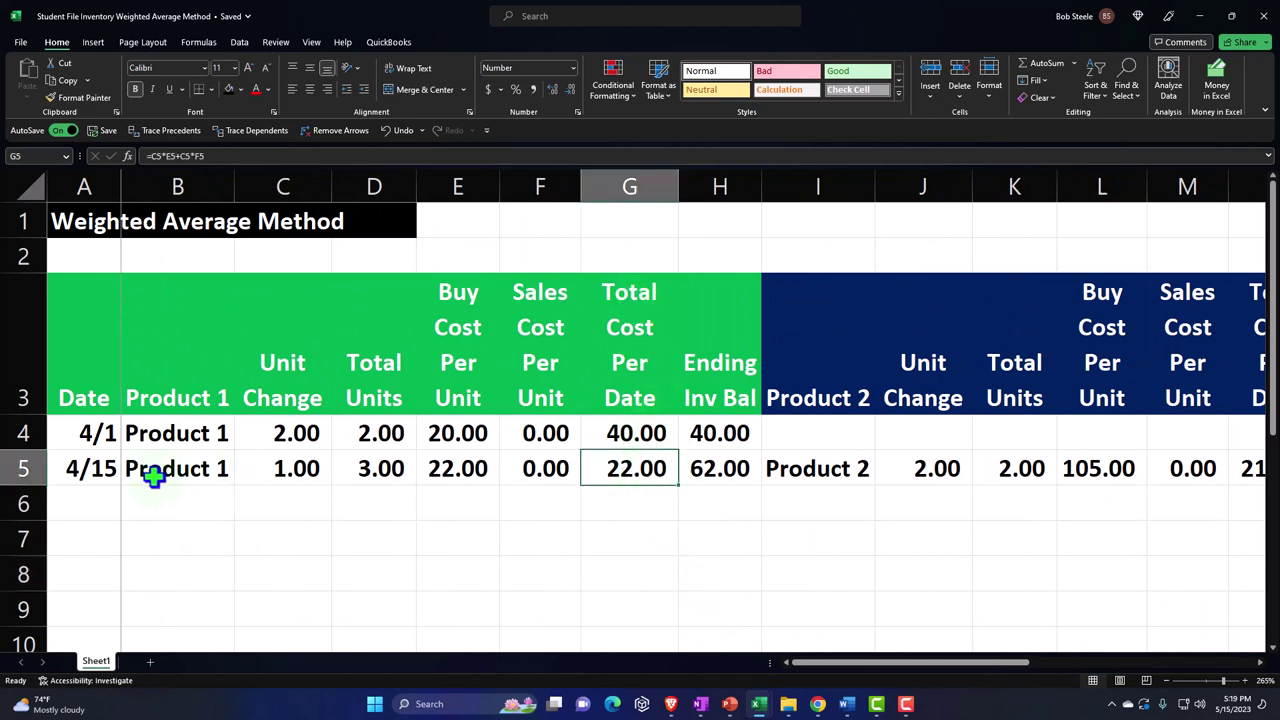
{"action": "left_click_drag", "start_coordinate": [140, 527], "coordinate": [627, 545]}
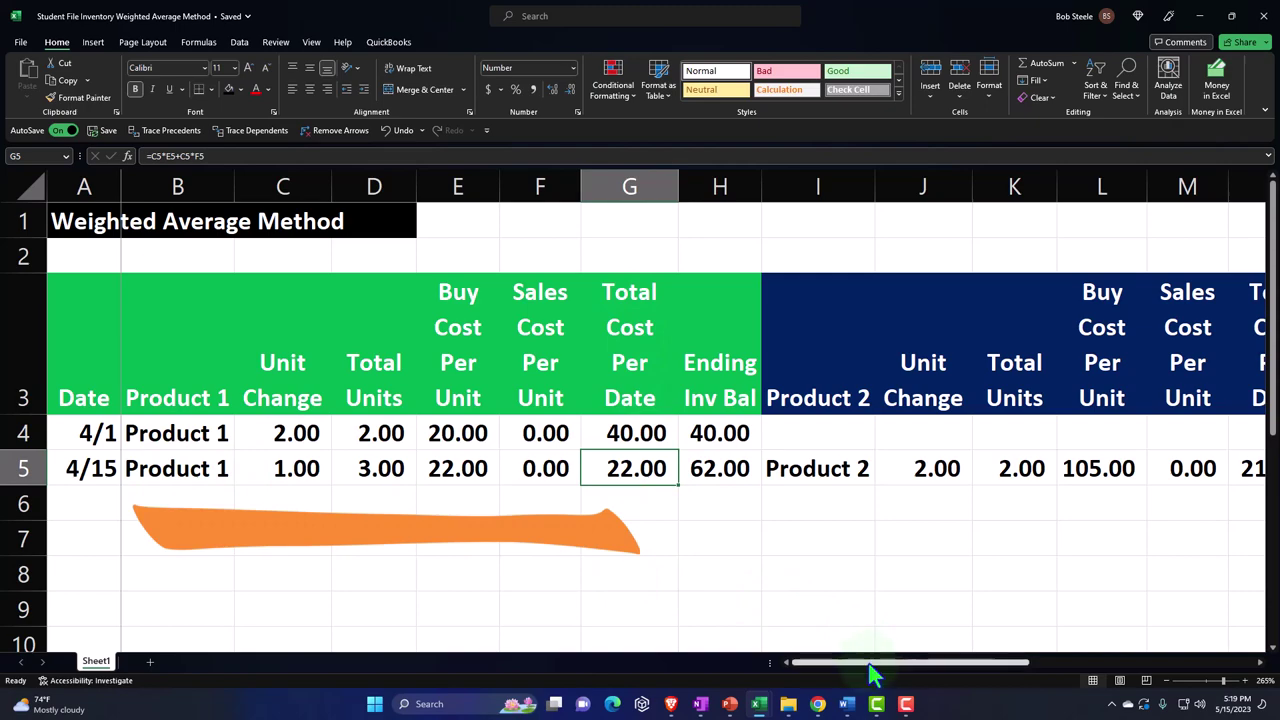
{"action": "left_click_drag", "start_coordinate": [874, 663], "coordinate": [971, 663]}
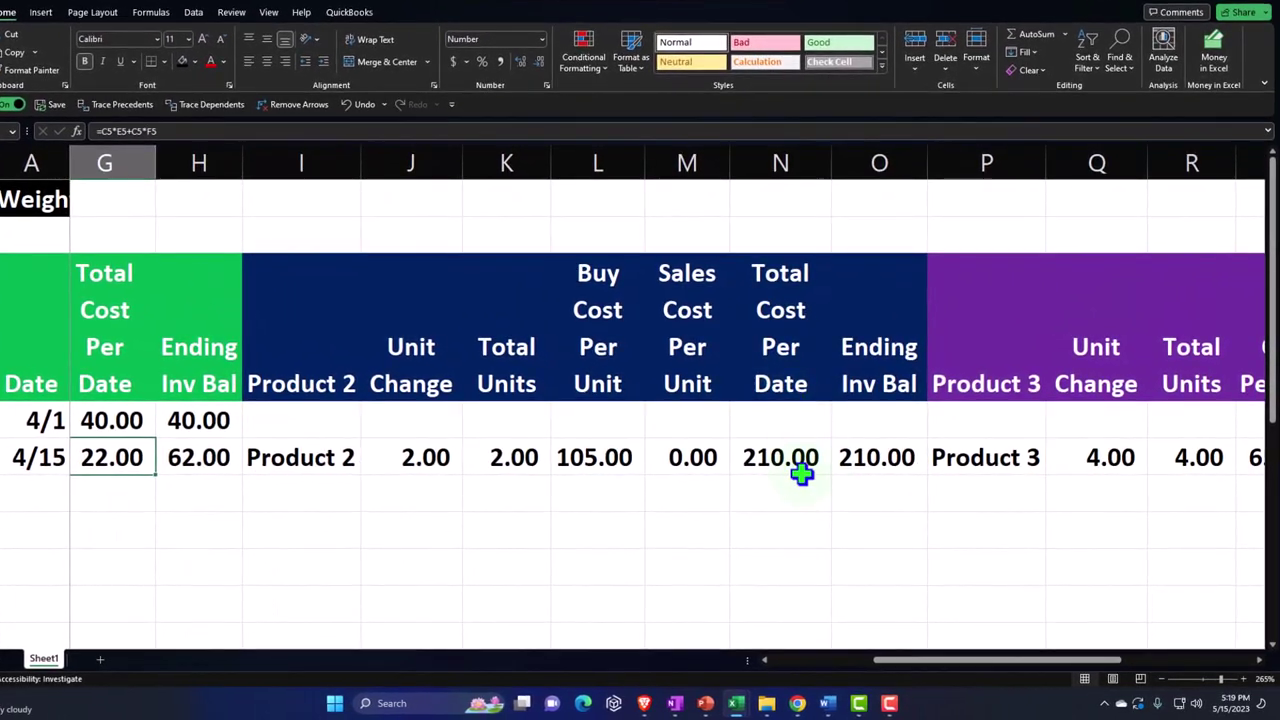
{"action": "left_click", "coordinate": [797, 457], "text": "ctrl"}
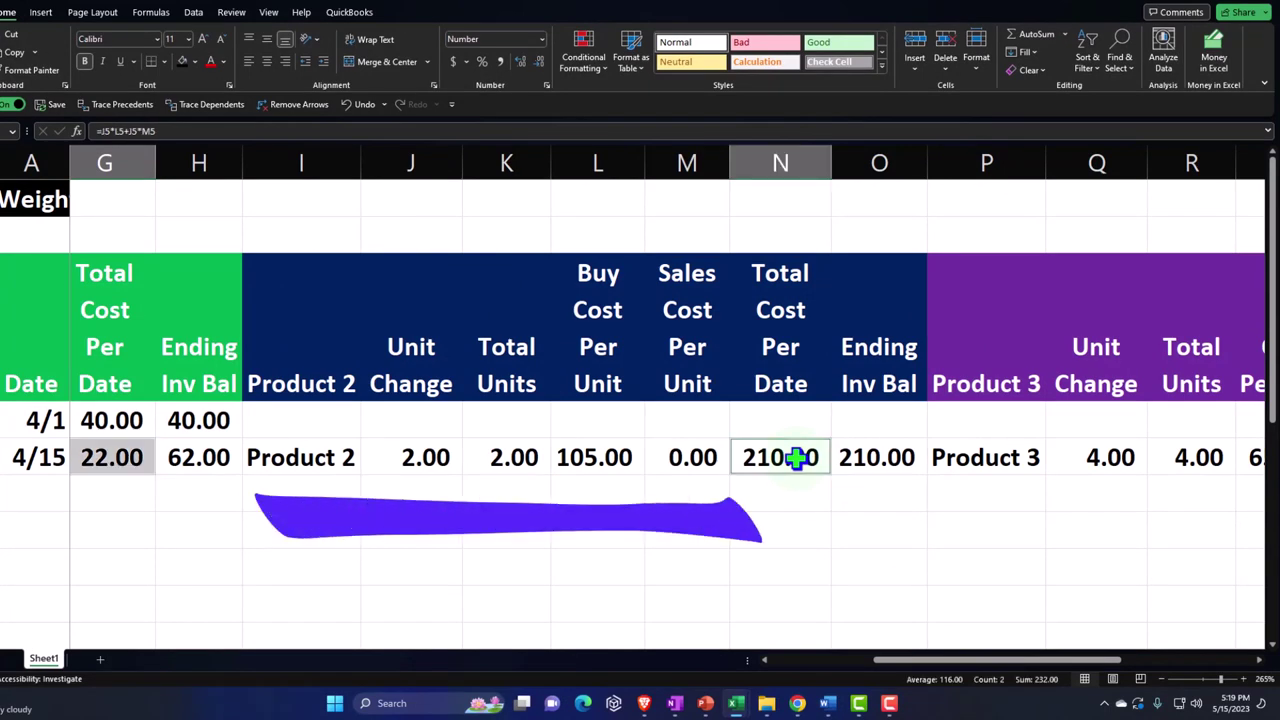
{"action": "left_click_drag", "start_coordinate": [923, 663], "coordinate": [1086, 666]}
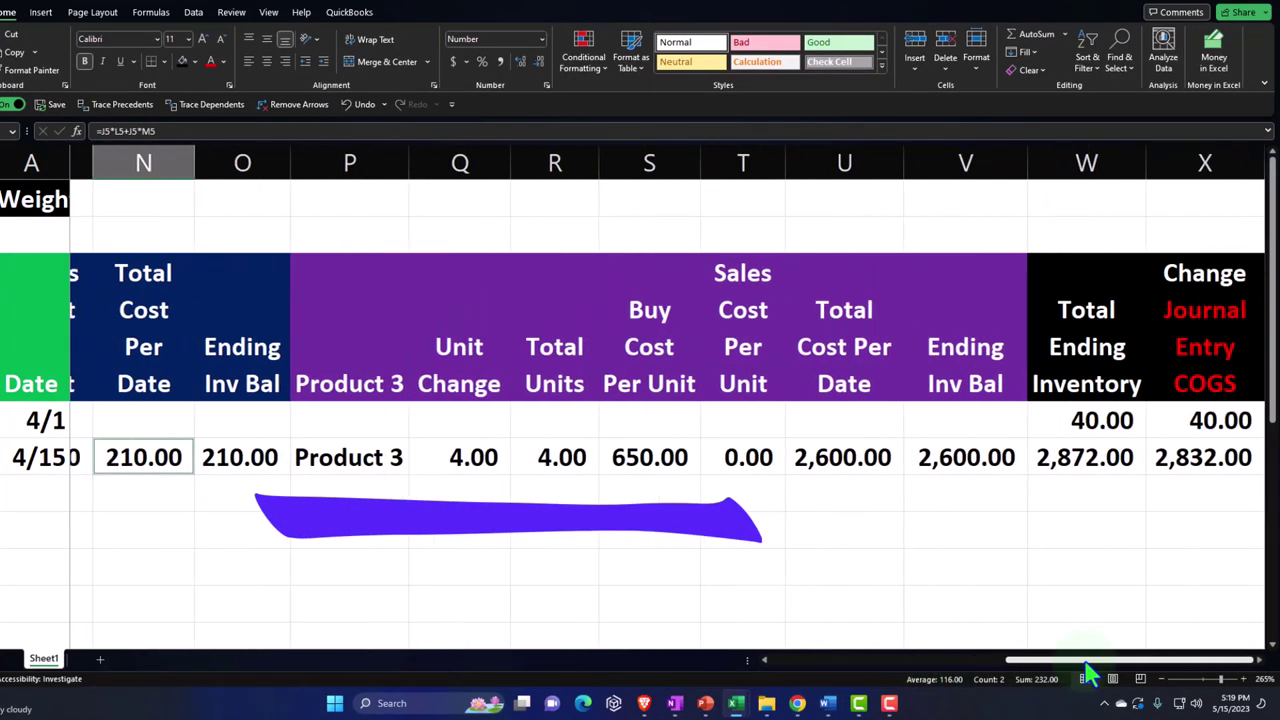
{"action": "left_click", "coordinate": [860, 457], "text": "ctrl"}
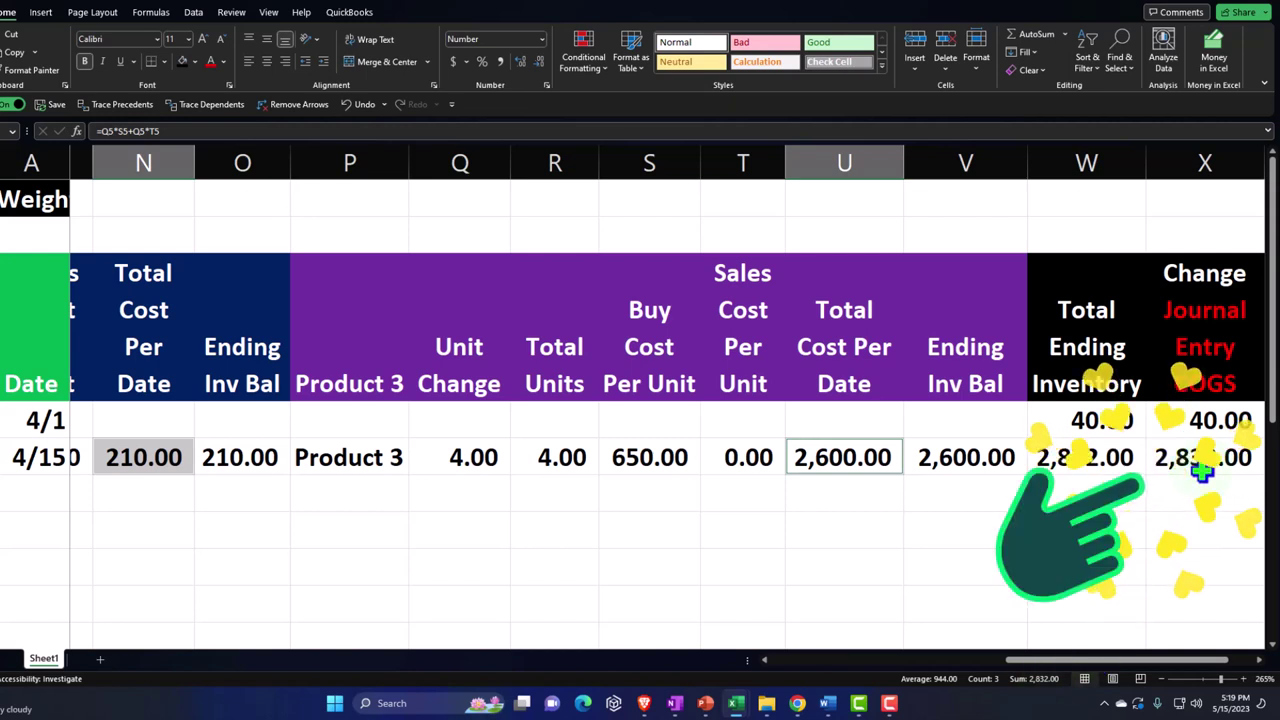
{"action": "mouse_move", "coordinate": [1108, 662]}
{"action": "left_mouse_down"}
{"action": "mouse_move", "coordinate": [900, 677]}
{"action": "mouse_move", "coordinate": [865, 662]}
{"action": "mouse_move", "coordinate": [1116, 662]}
{"action": "left_mouse_up"}
{"action": "left_click", "coordinate": [757, 523]}
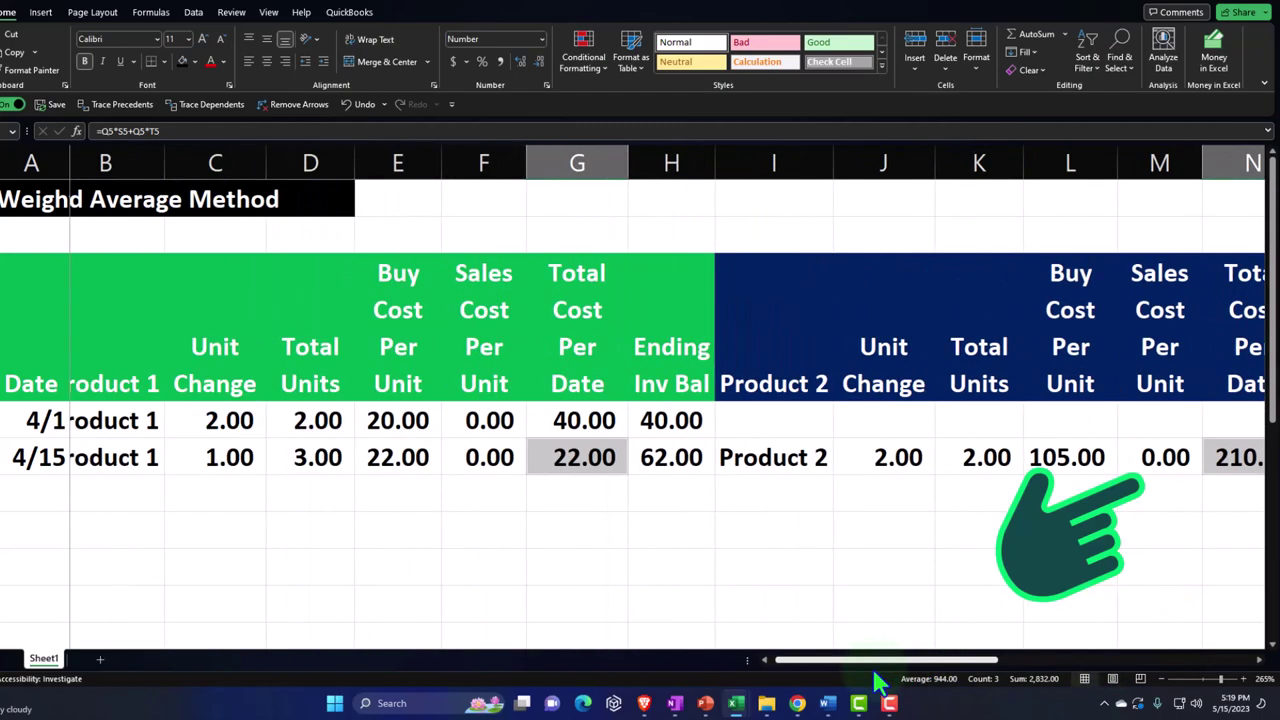
{"action": "left_click", "coordinate": [657, 410]}
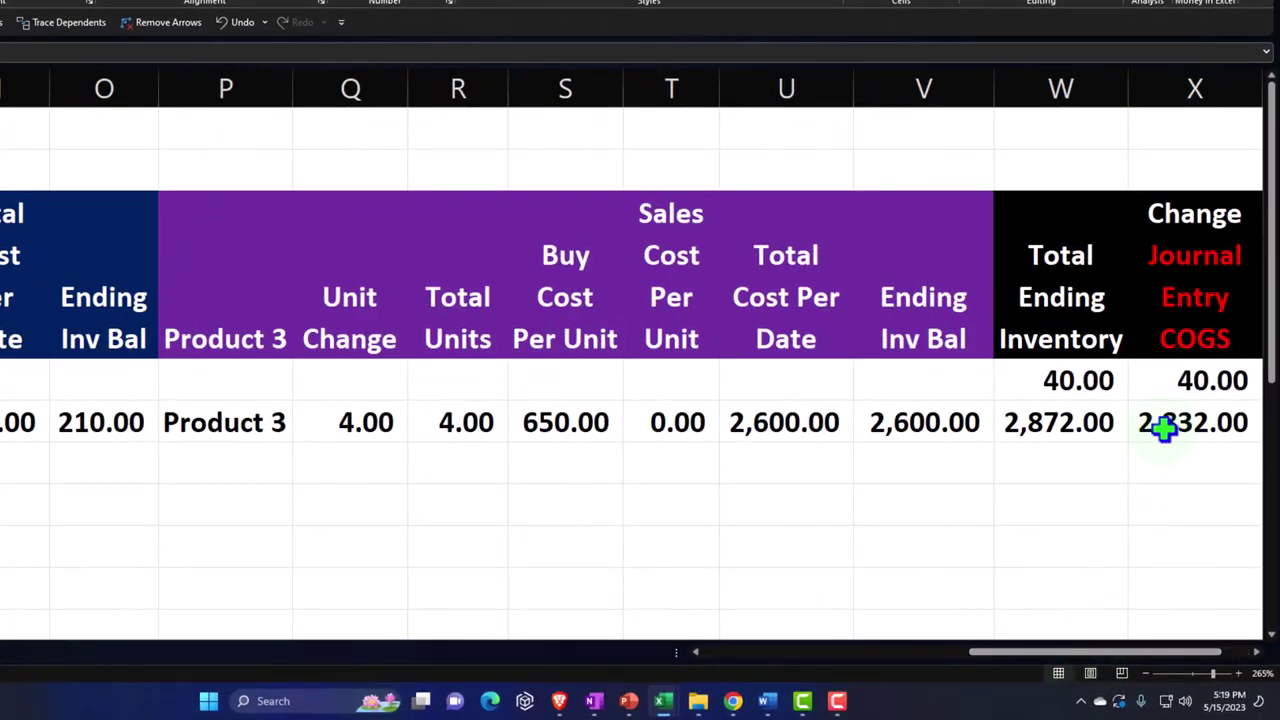
Step: Select the 4/15 ending inventory balances of all three products (H5, O5, V5) together to check their sum against W5
{"action": "left_click", "coordinate": [1068, 425]}
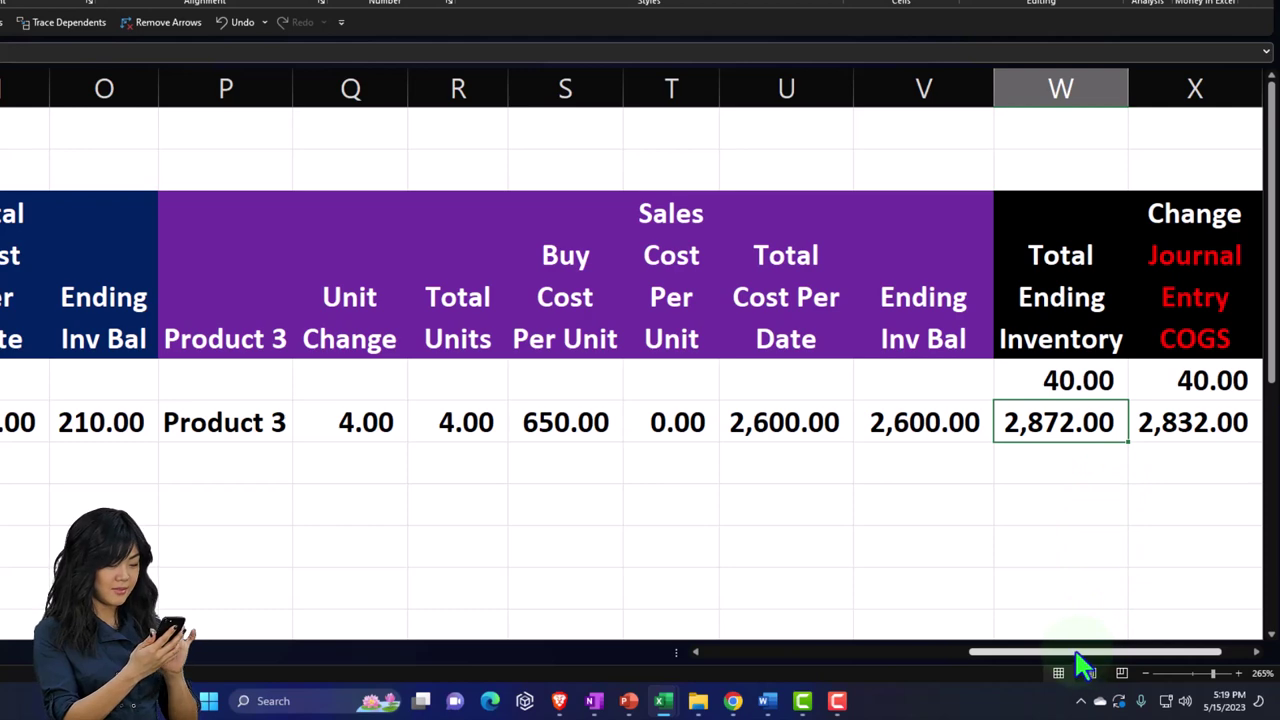
{"action": "left_click_drag", "start_coordinate": [1078, 655], "coordinate": [1108, 651]}
{"action": "left_click", "coordinate": [612, 422]}
{"action": "left_click", "coordinate": [849, 424], "text": "ctrl"}
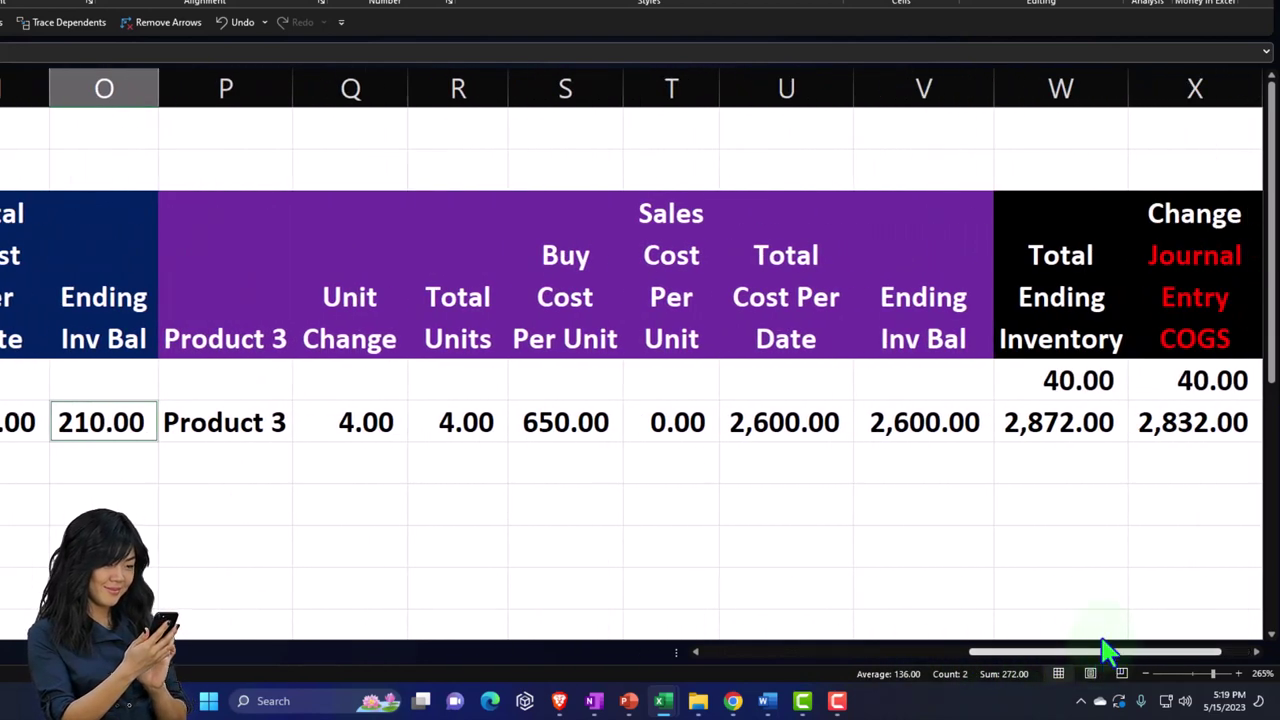
{"action": "left_click", "coordinate": [943, 423], "text": "ctrl"}
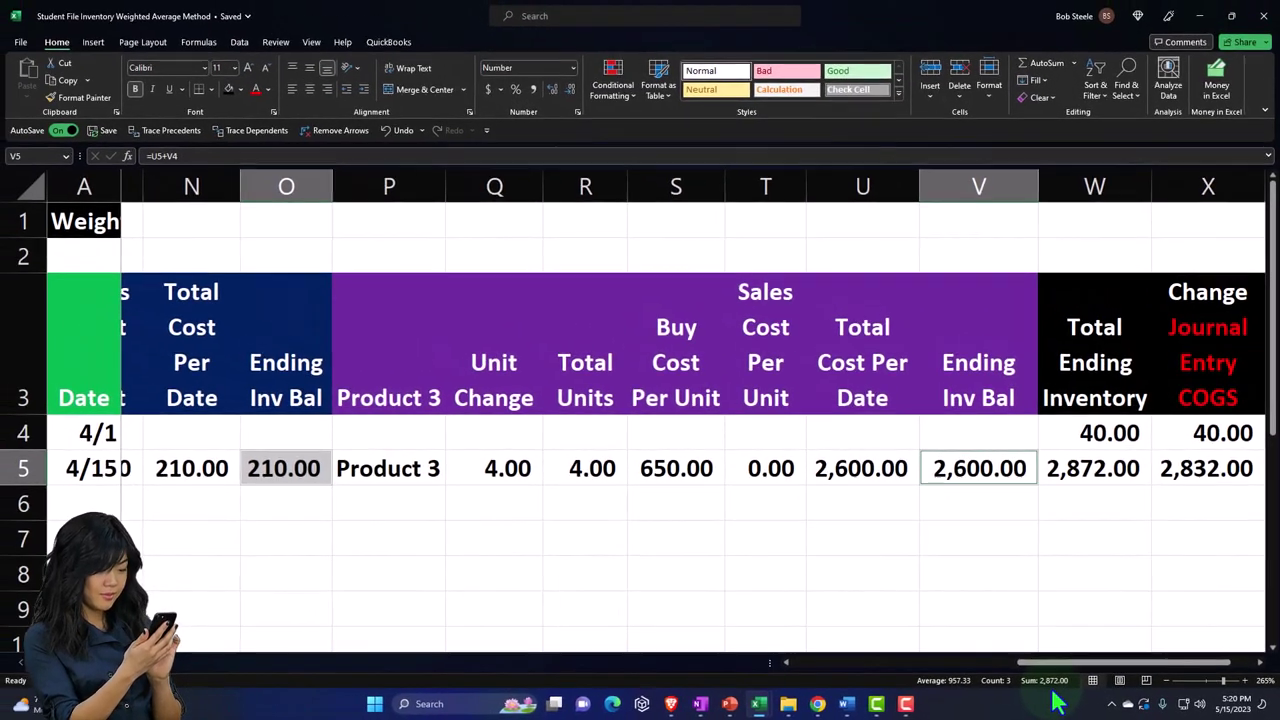
{"action": "left_click", "coordinate": [1084, 574]}
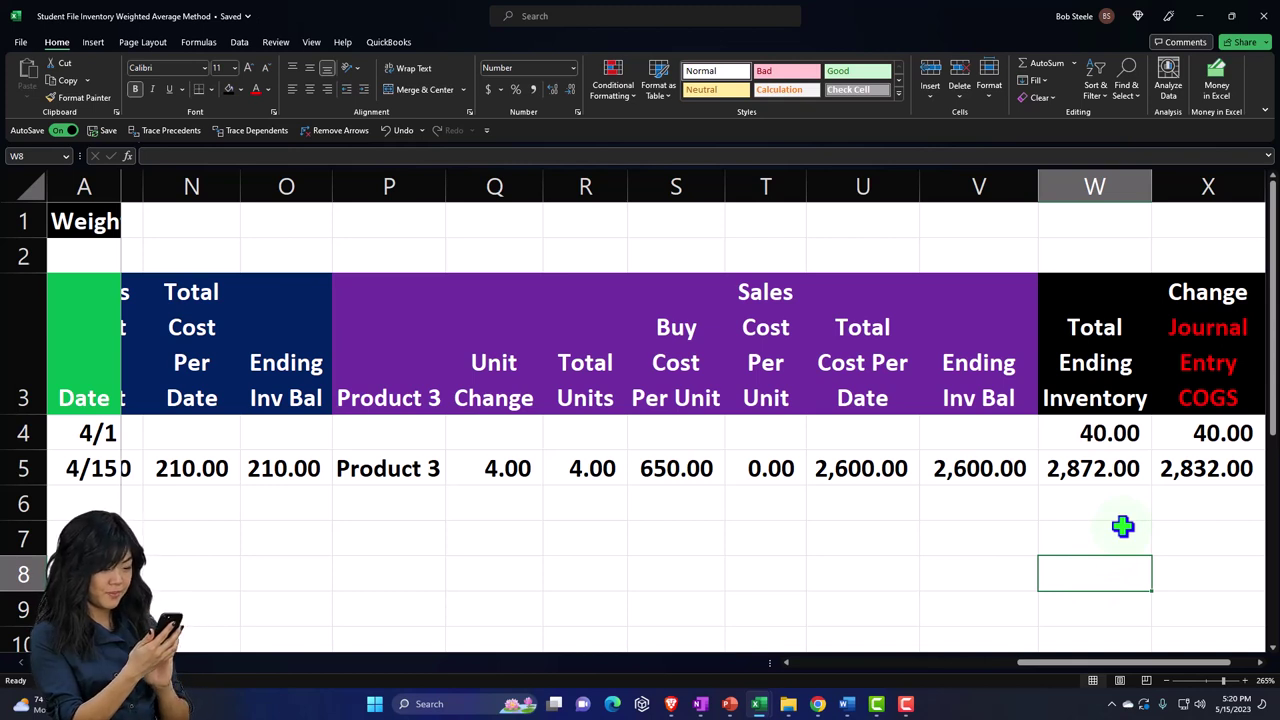
{"action": "left_click", "coordinate": [1101, 472]}
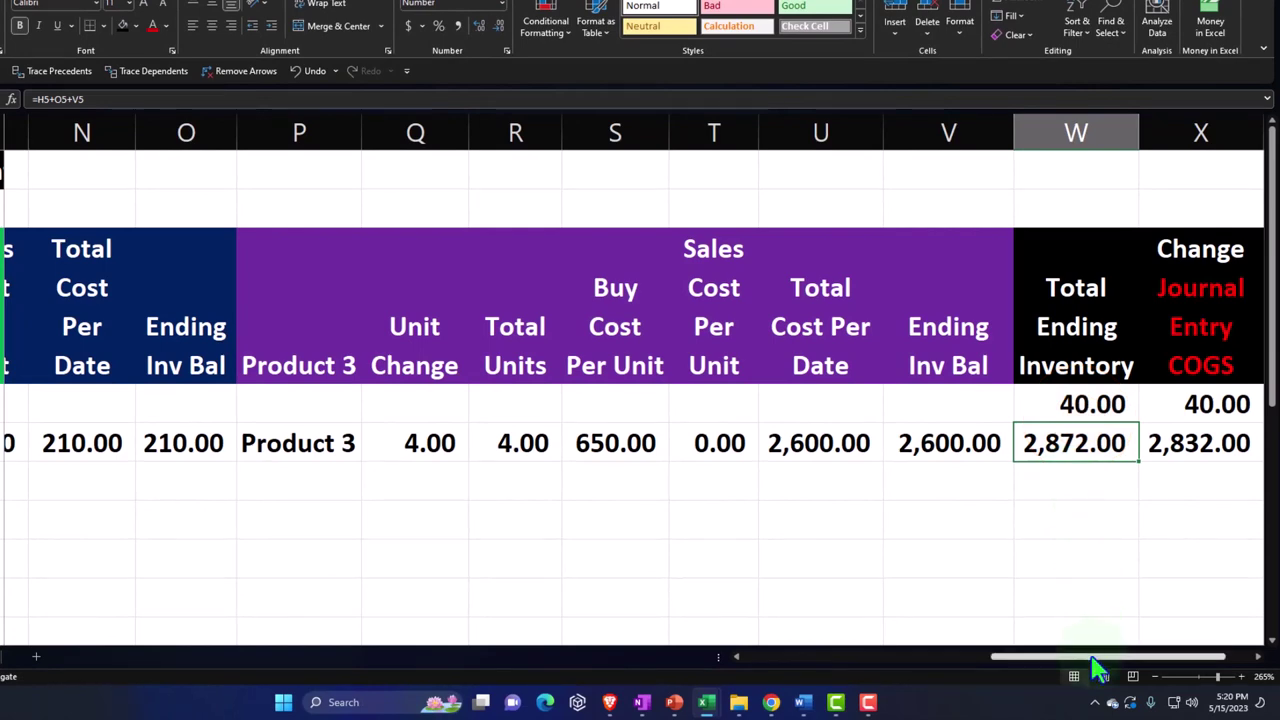
Step: Switch to QuickBooks Online in Chrome and start a new expense transaction
{"action": "left_click_drag", "start_coordinate": [1098, 668], "coordinate": [783, 685]}
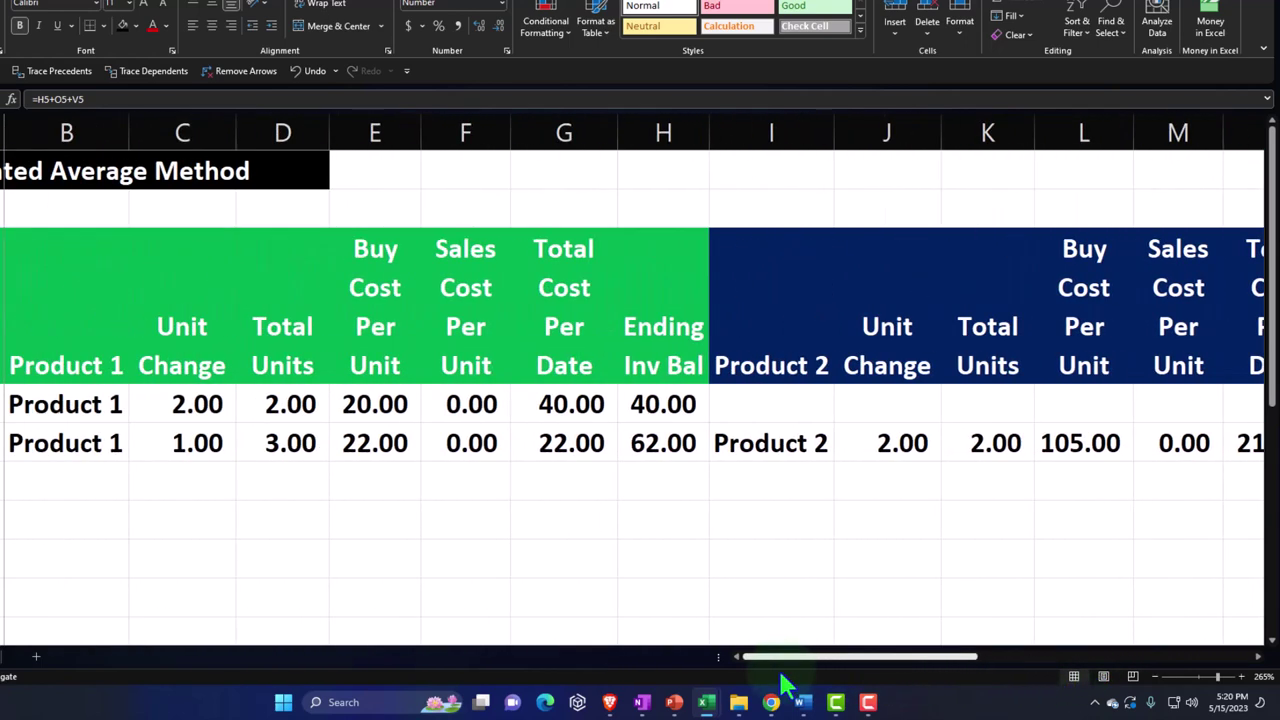
{"action": "left_click_drag", "start_coordinate": [780, 676], "coordinate": [1114, 677]}
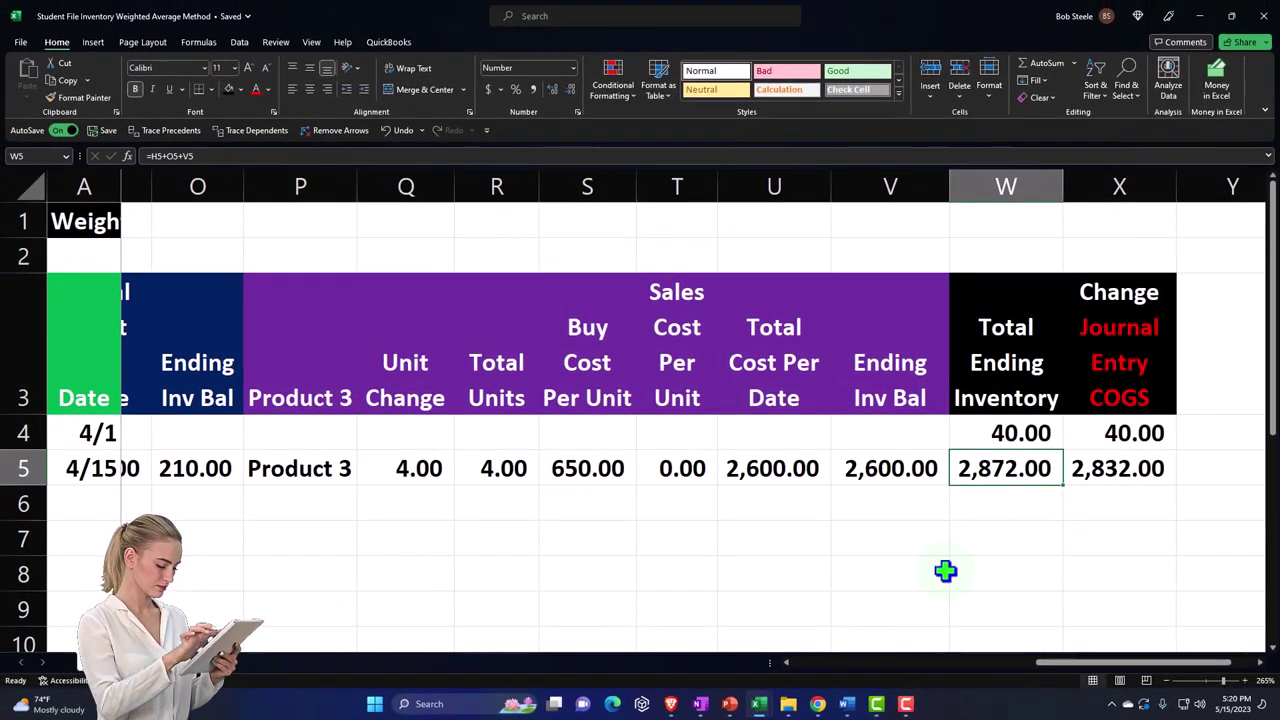
{"action": "left_click", "coordinate": [817, 704]}
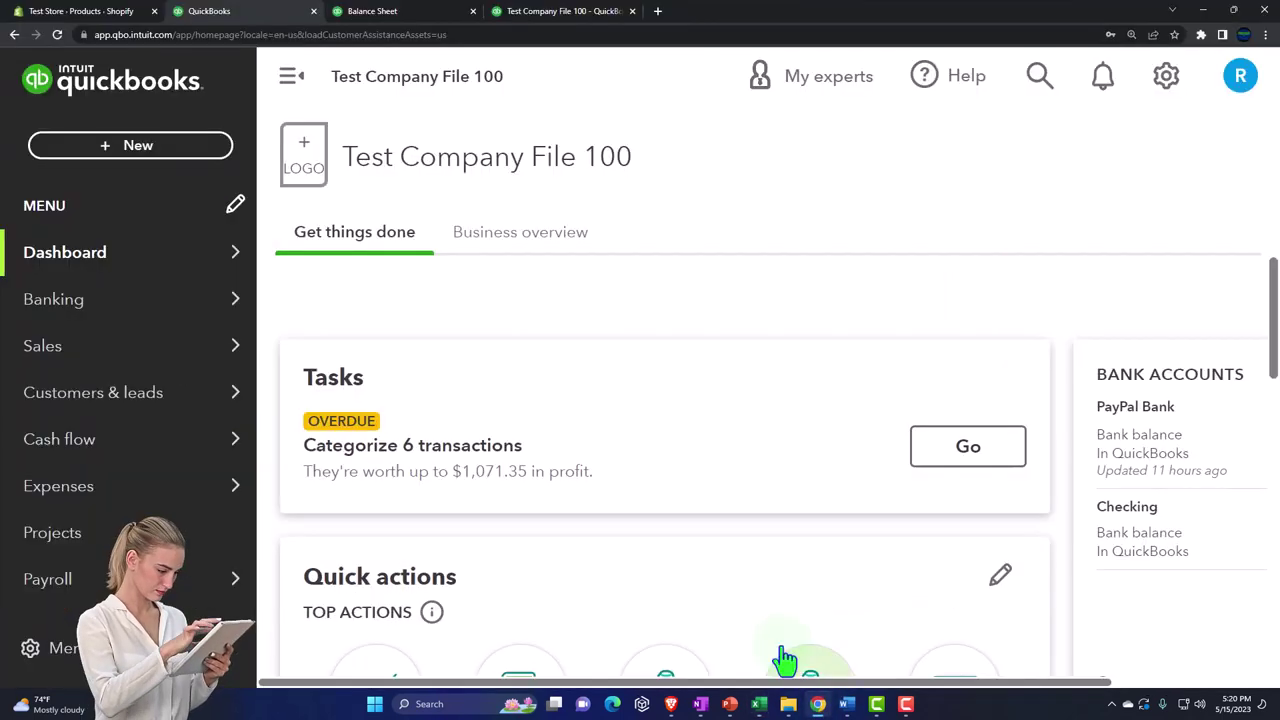
{"action": "left_click", "coordinate": [115, 150]}
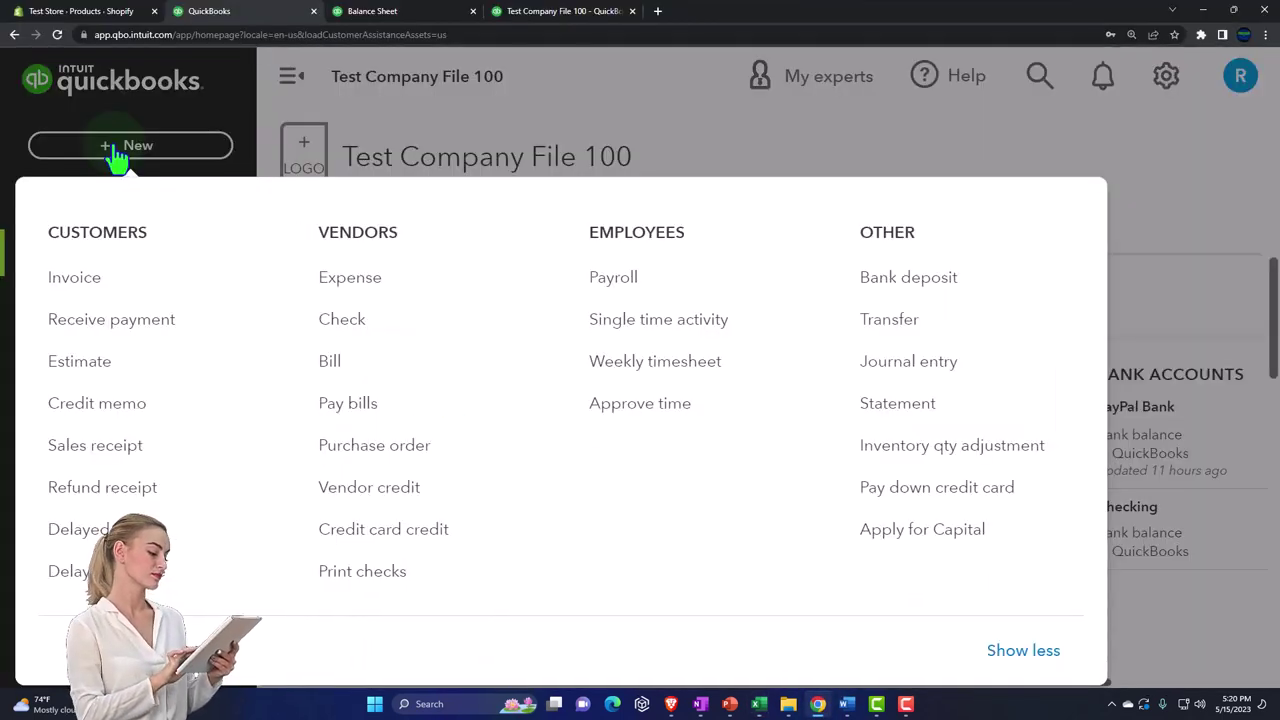
{"action": "left_click", "coordinate": [343, 284]}
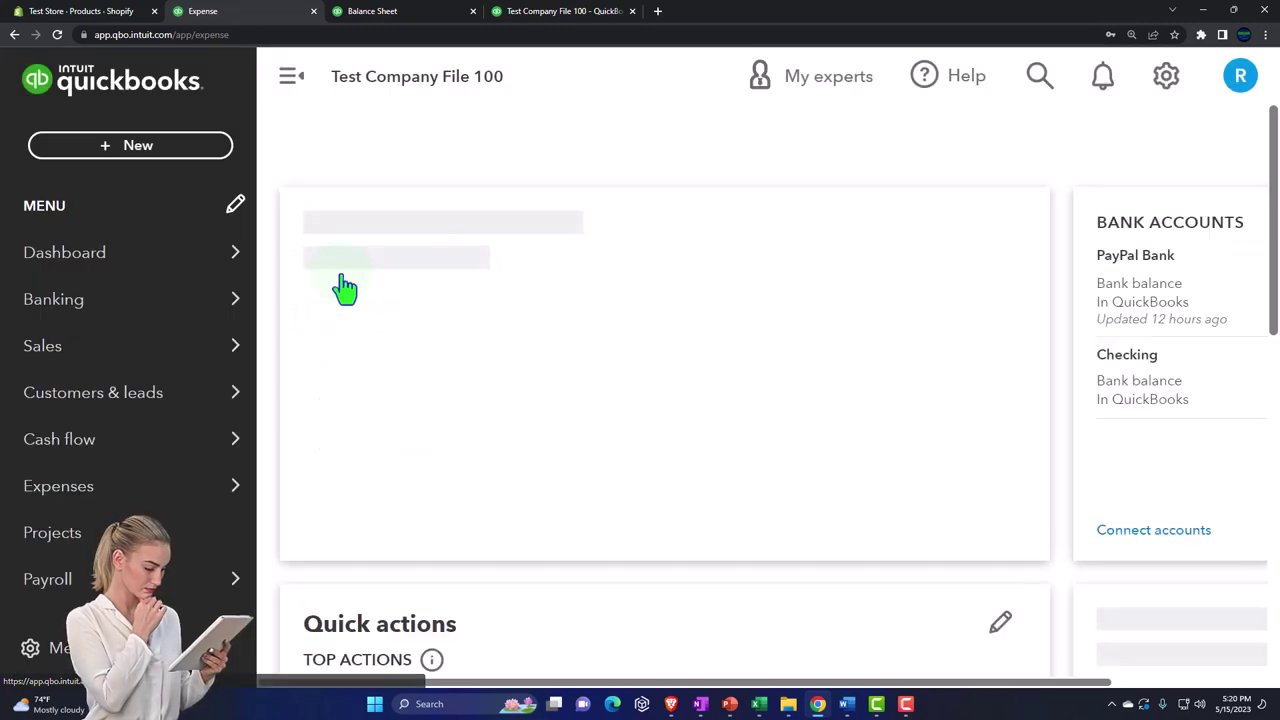
Step: Return to the Excel worksheet and compare the combined 4/15 total costs in G5, N5 and U5 with the change in X5
{"action": "key", "text": "alt+Tab"}
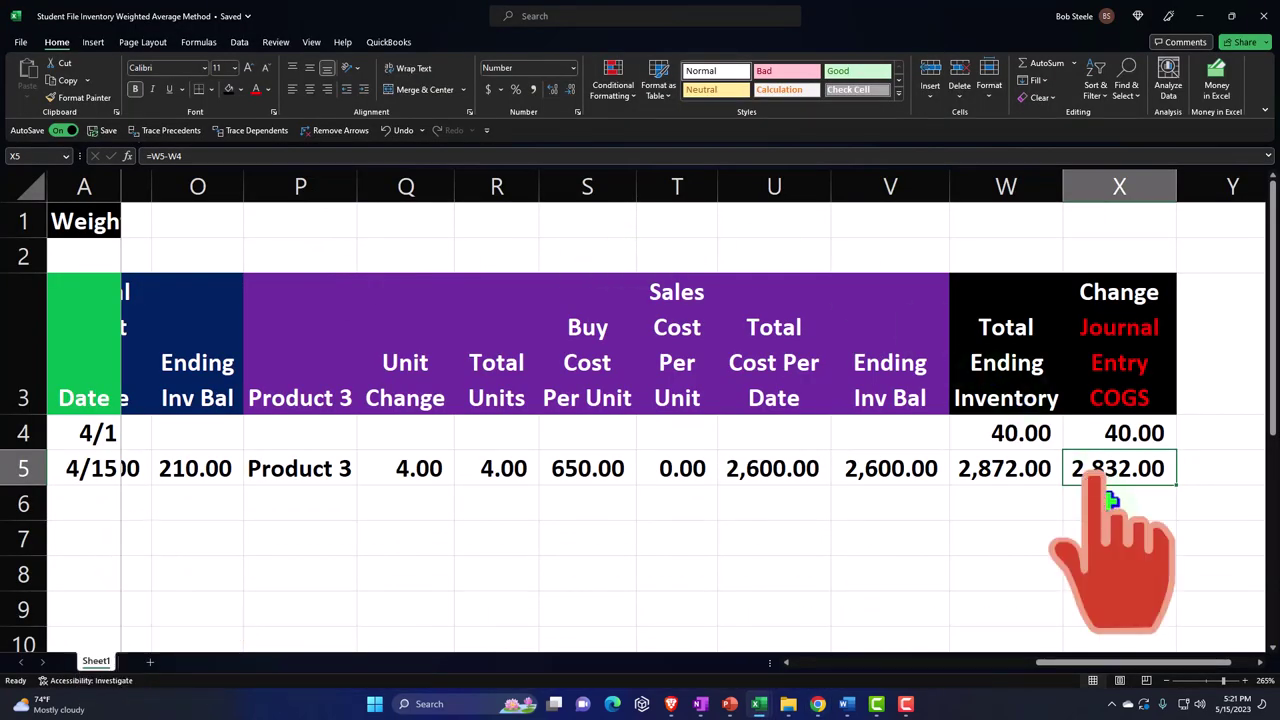
{"action": "left_click_drag", "start_coordinate": [1137, 662], "coordinate": [757, 688]}
{"action": "left_click", "coordinate": [654, 477]}
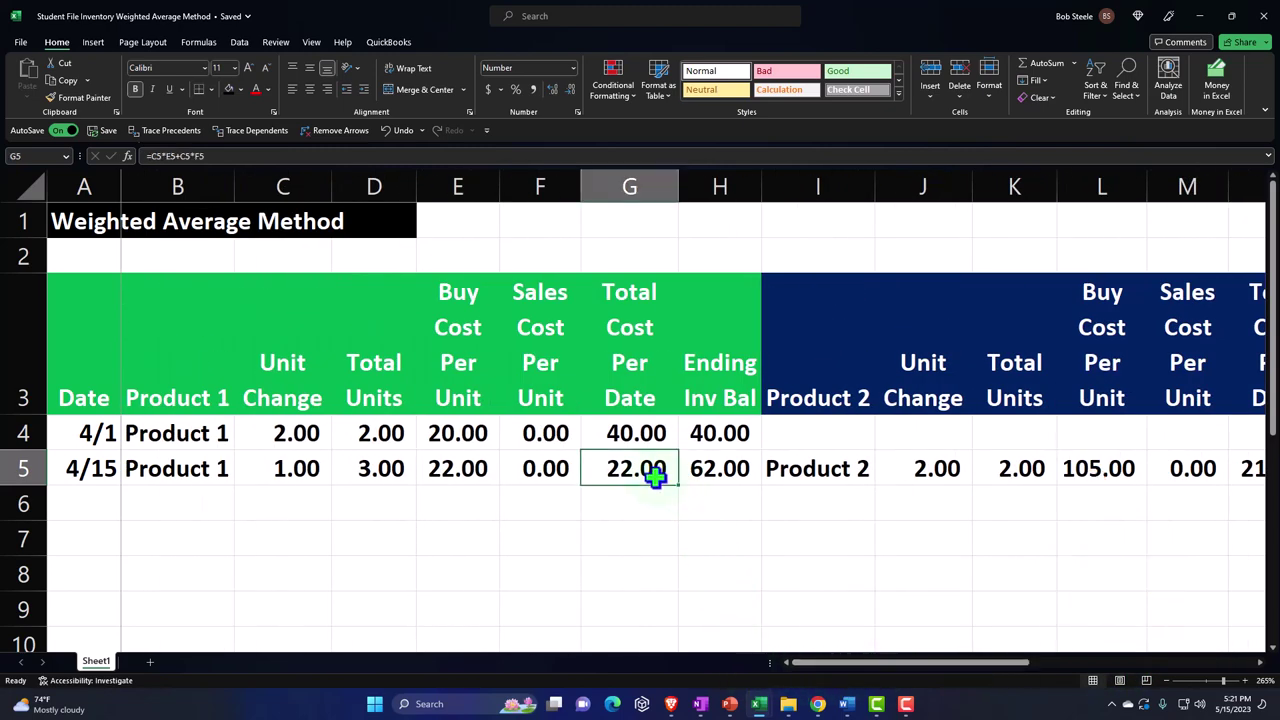
{"action": "left_click_drag", "start_coordinate": [960, 667], "coordinate": [1196, 676]}
{"action": "left_click", "coordinate": [972, 470], "text": "ctrl"}
{"action": "left_click", "coordinate": [800, 431], "text": "ctrl"}
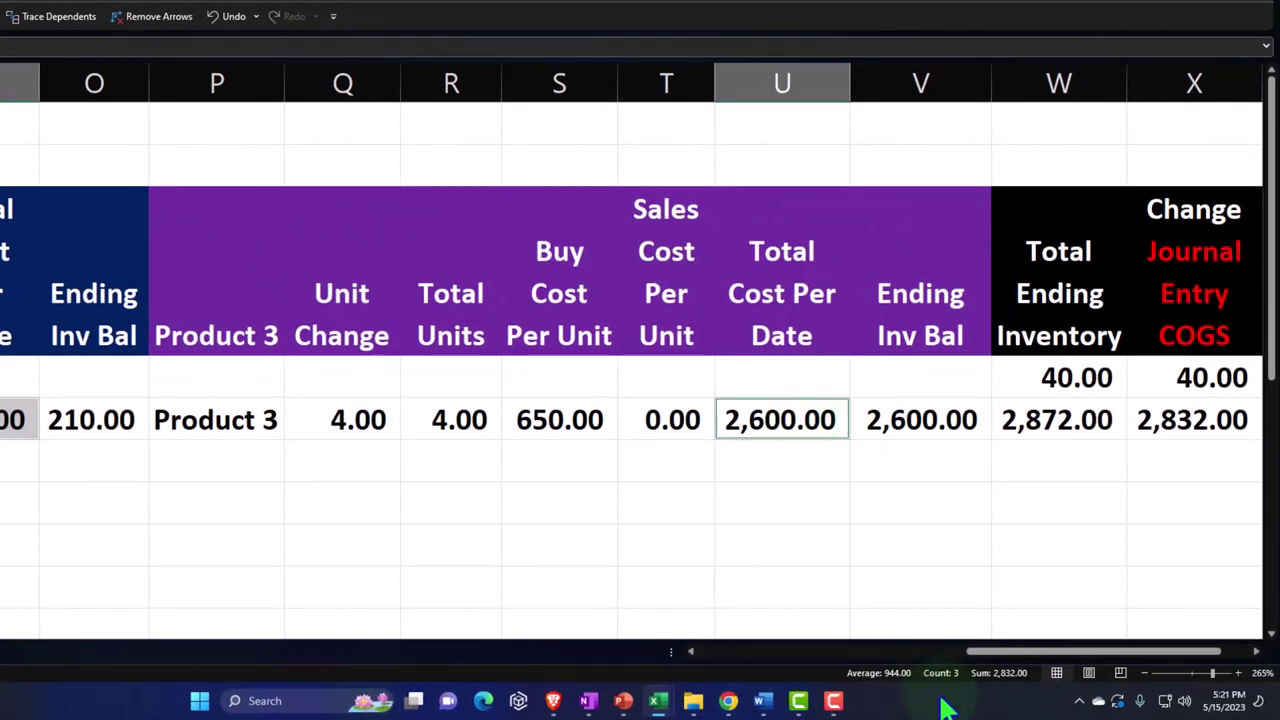
{"action": "left_click_drag", "start_coordinate": [1057, 663], "coordinate": [1134, 663]}
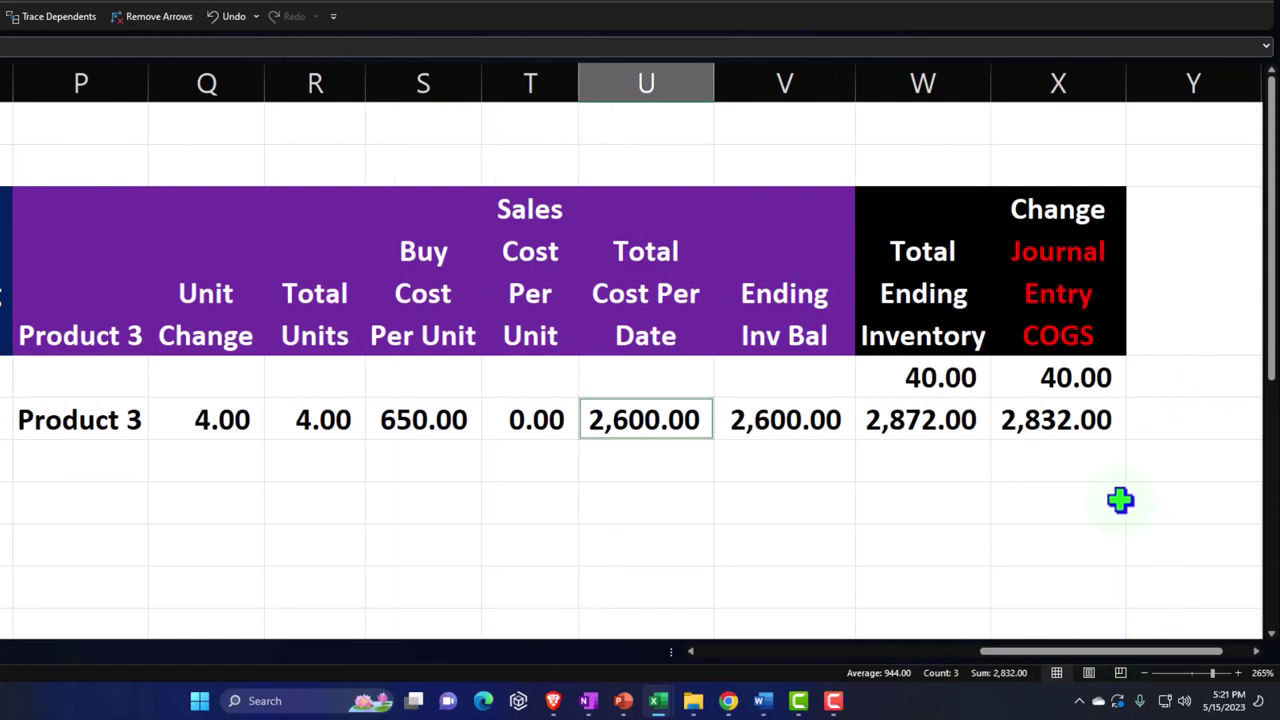
{"action": "left_click", "coordinate": [1073, 420]}
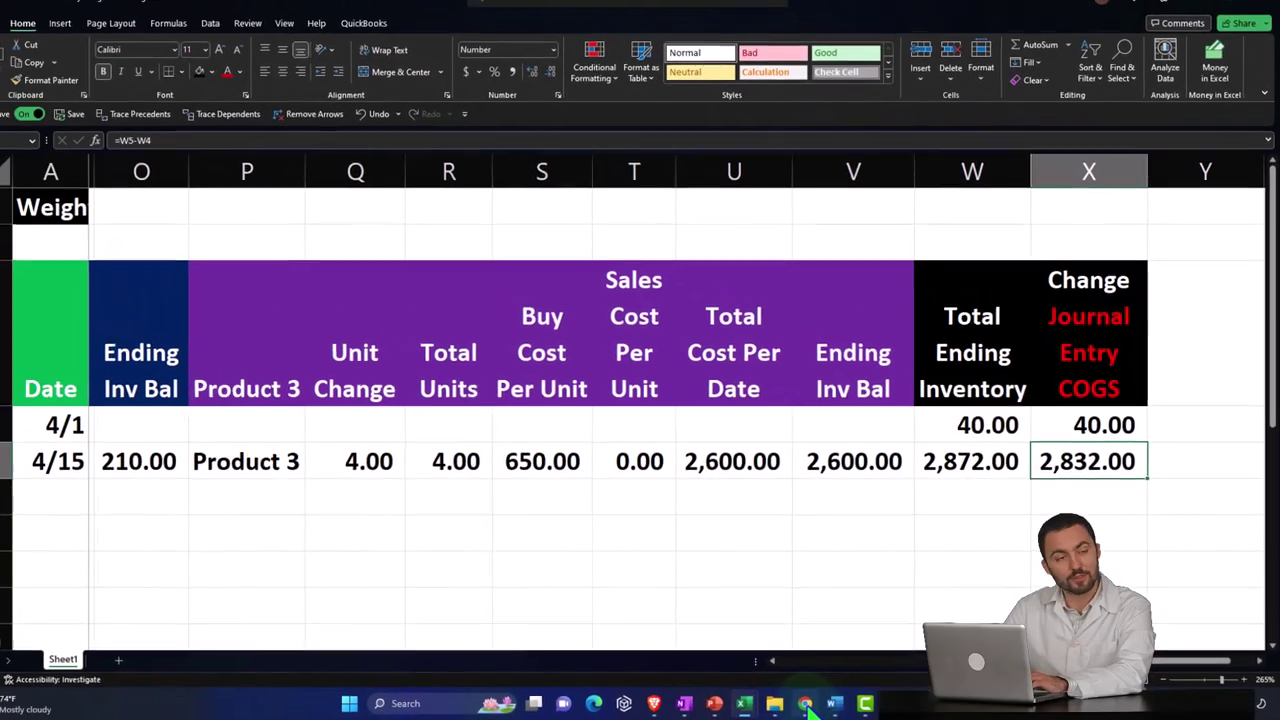
Step: Switch back to the QuickBooks expense, choose Vendor 1 as the payee and set the payment date to 04/15/2023
{"action": "left_click", "coordinate": [806, 703]}
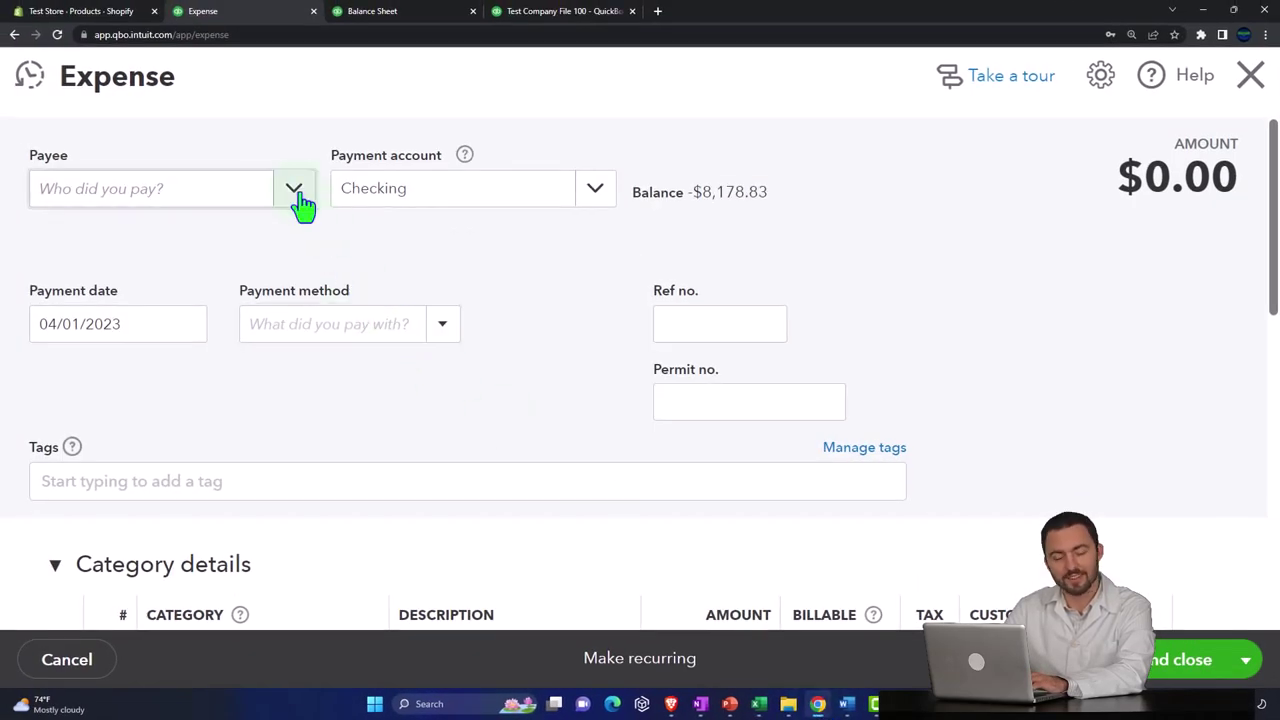
{"action": "left_click", "coordinate": [270, 180]}
{"action": "left_click", "coordinate": [94, 337]}
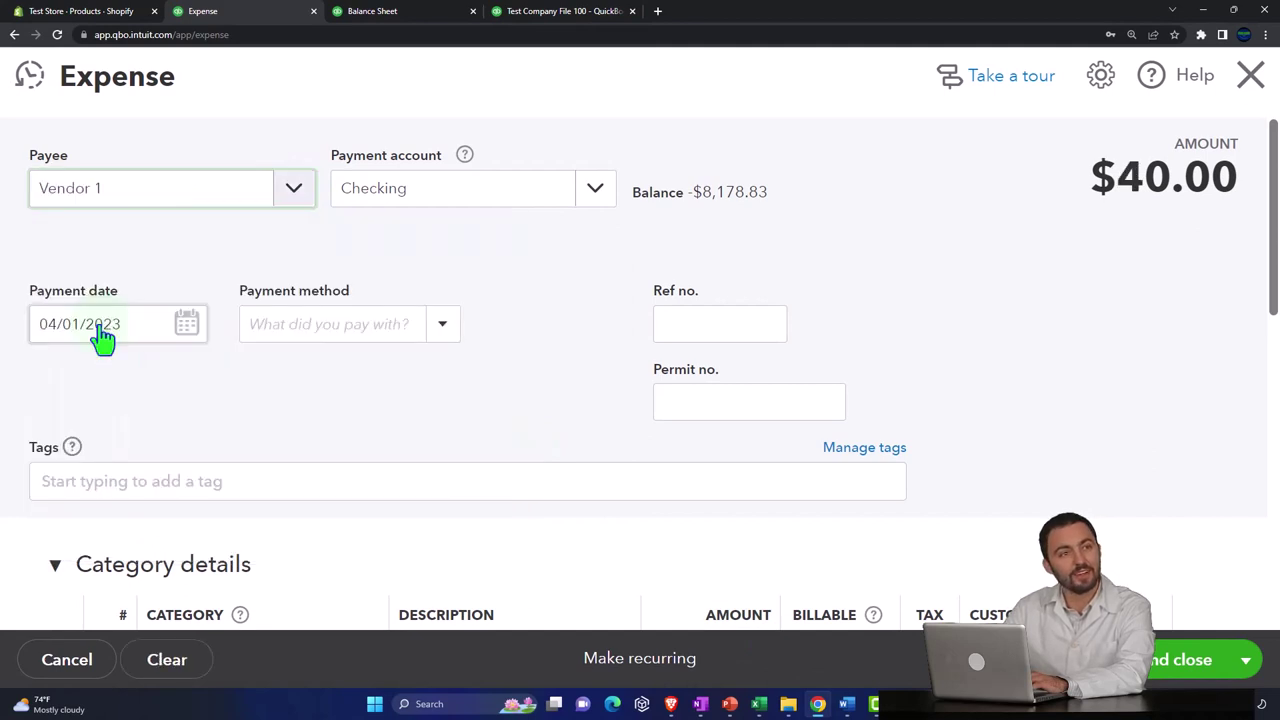
{"action": "key", "text": "Tab"}
{"action": "key", "text": "Tab"}
{"action": "scroll", "coordinate": [372, 367], "scroll_direction": "down", "scroll_amount": 1}
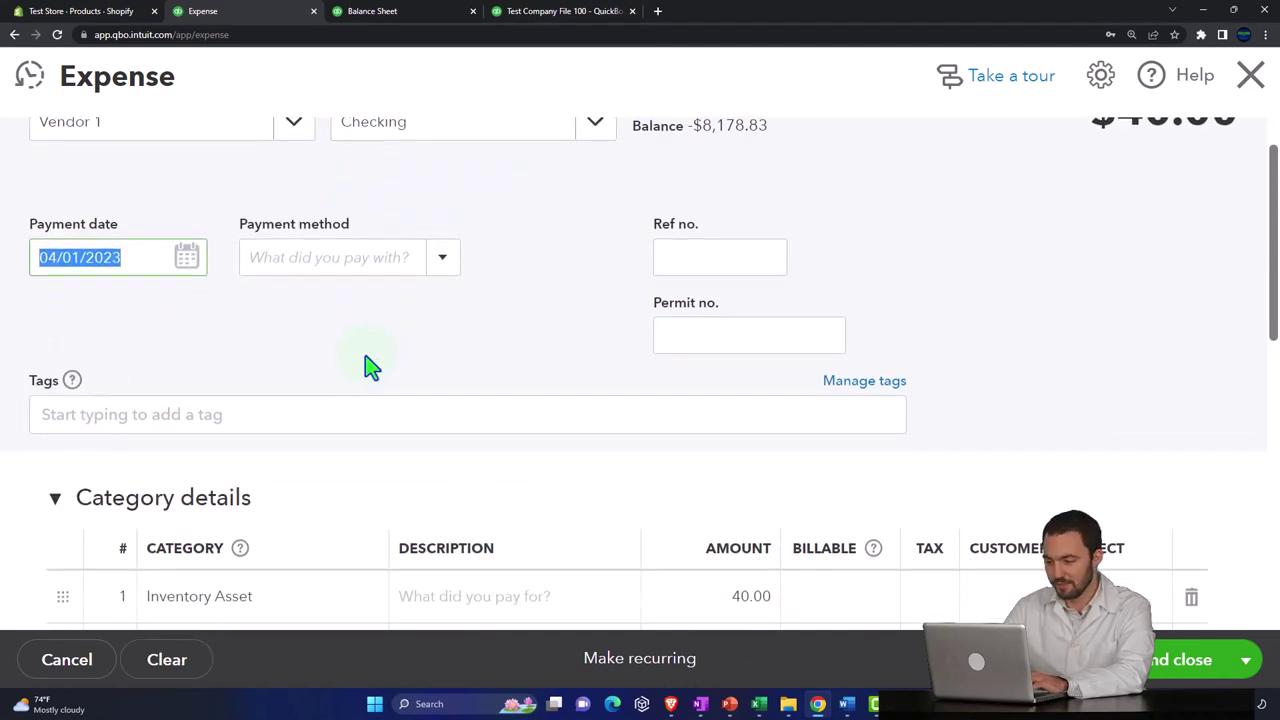
{"action": "key", "text": "plus"}
{"action": "key", "text": "plus"}
{"action": "key", "text": "plus"}
{"action": "key", "text": "plus"}
{"action": "key", "text": "plus"}
{"action": "key", "text": "plus"}
{"action": "key", "text": "plus"}
{"action": "key", "text": "plus"}
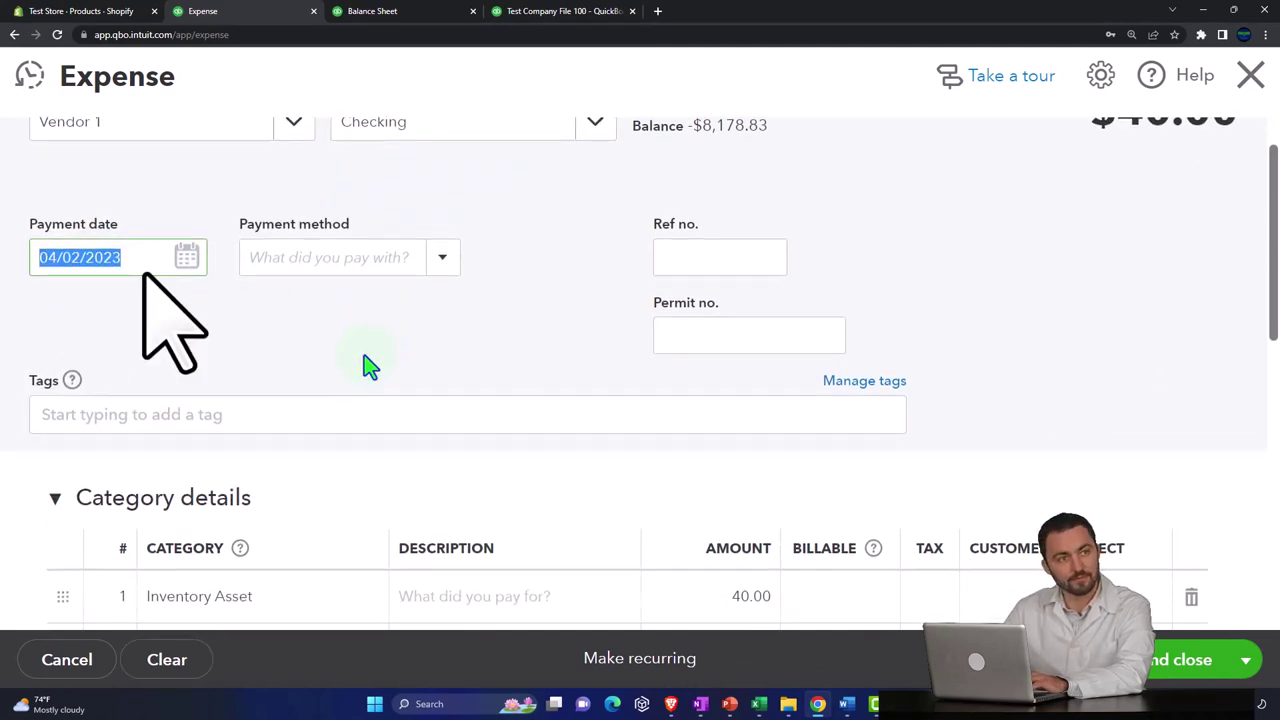
{"action": "key", "text": "plus"}
{"action": "key", "text": "plus"}
{"action": "key", "text": "plus"}
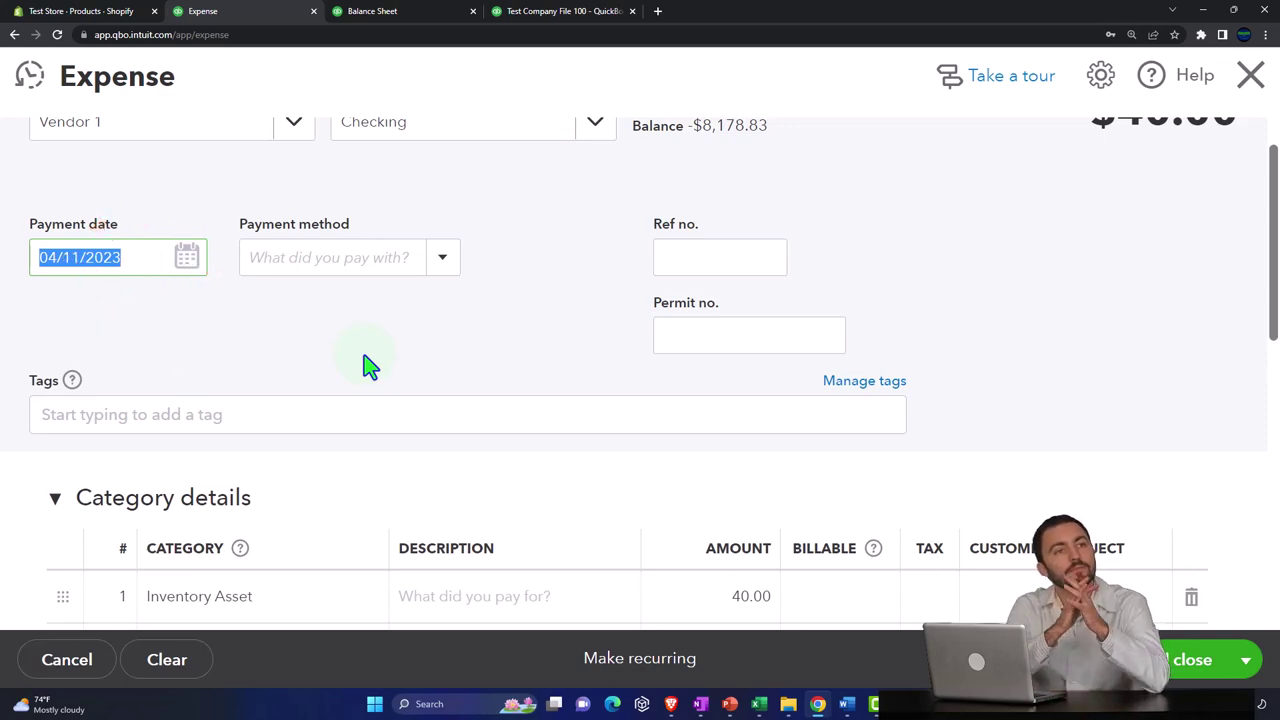
{"action": "key", "text": "Tab"}
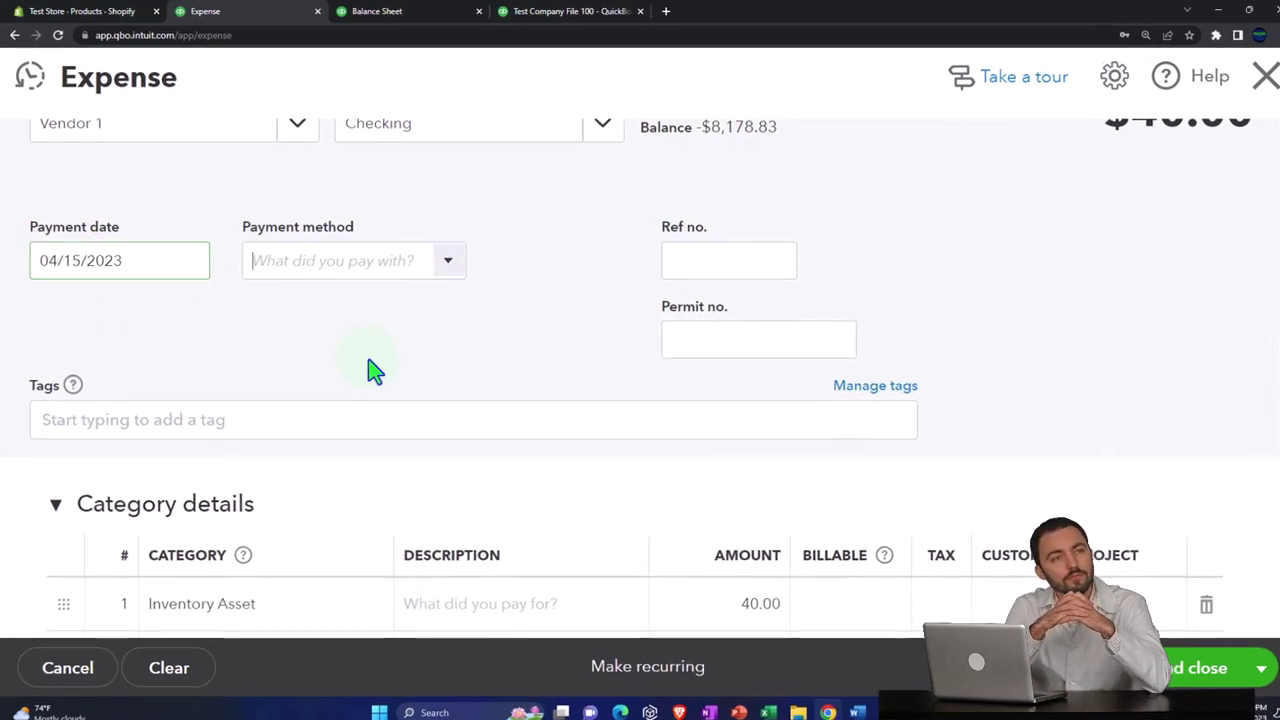
Step: Set the Inventory Asset line amount to 2,832.00, then save and close the expense
{"action": "scroll", "coordinate": [430, 380], "scroll_direction": "down", "scroll_amount": 1}
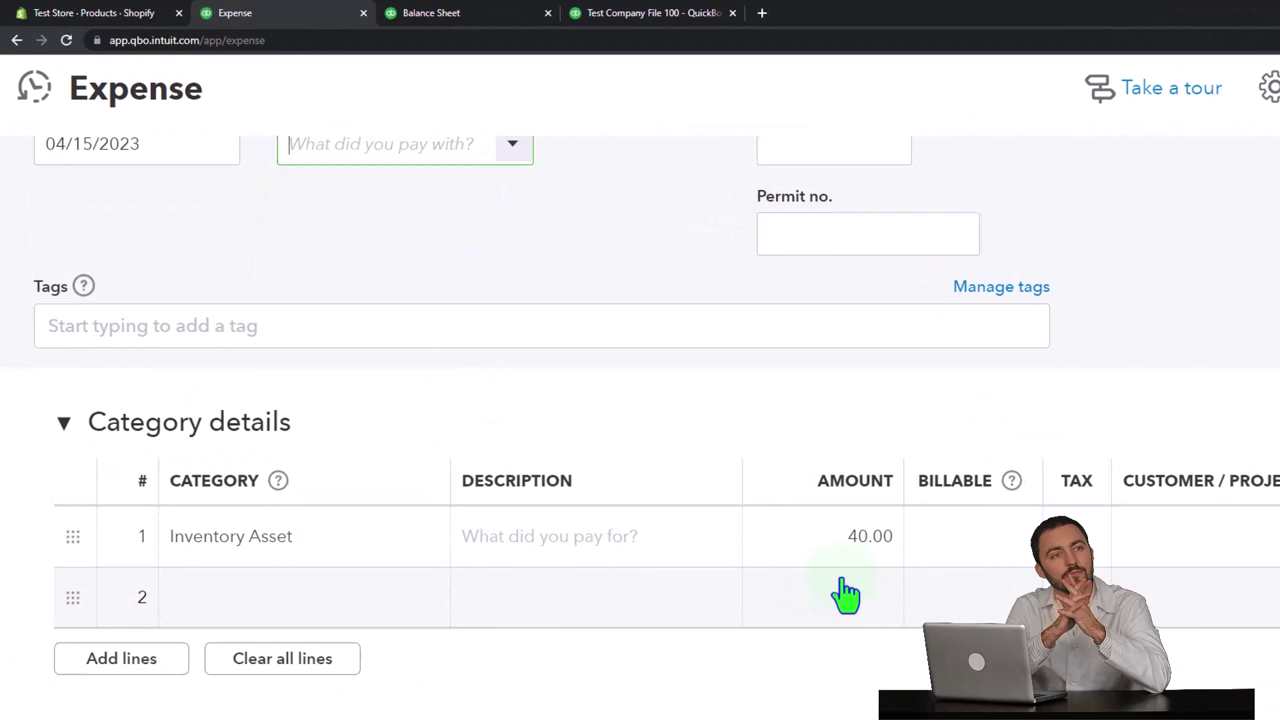
{"action": "left_click", "coordinate": [860, 555]}
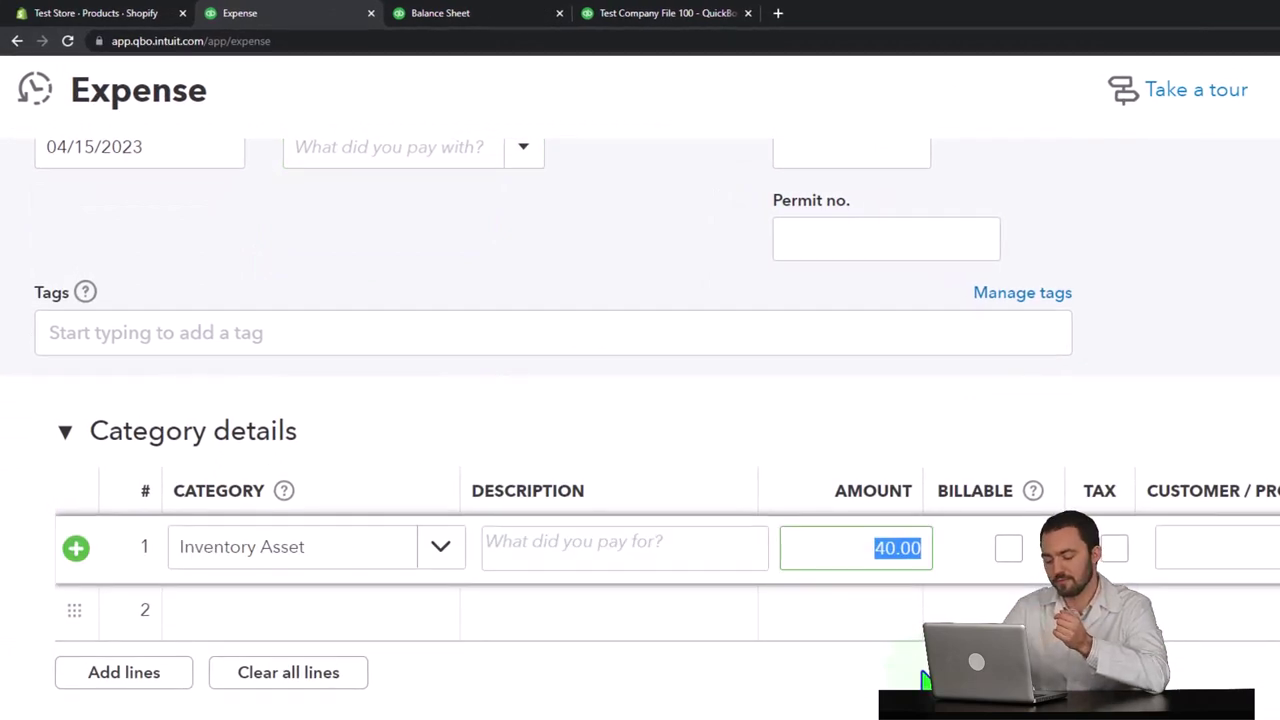
{"action": "type", "text": "2,832"}
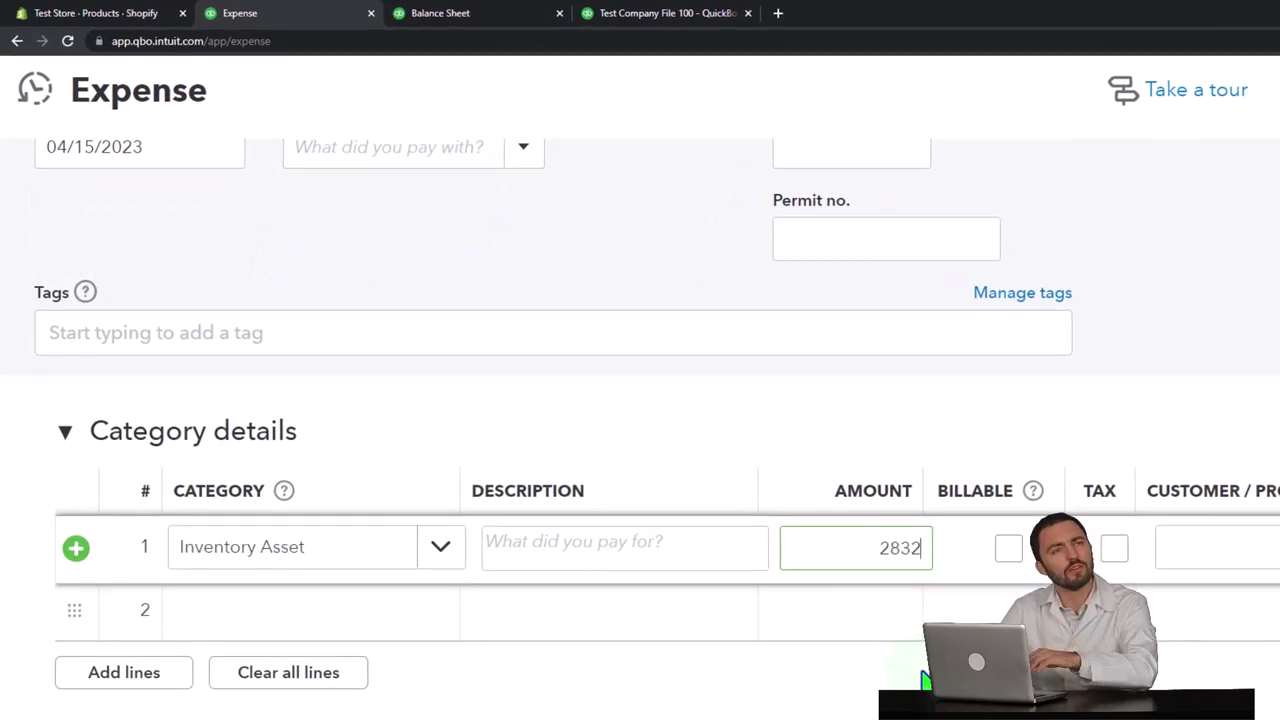
{"action": "key", "text": "Tab"}
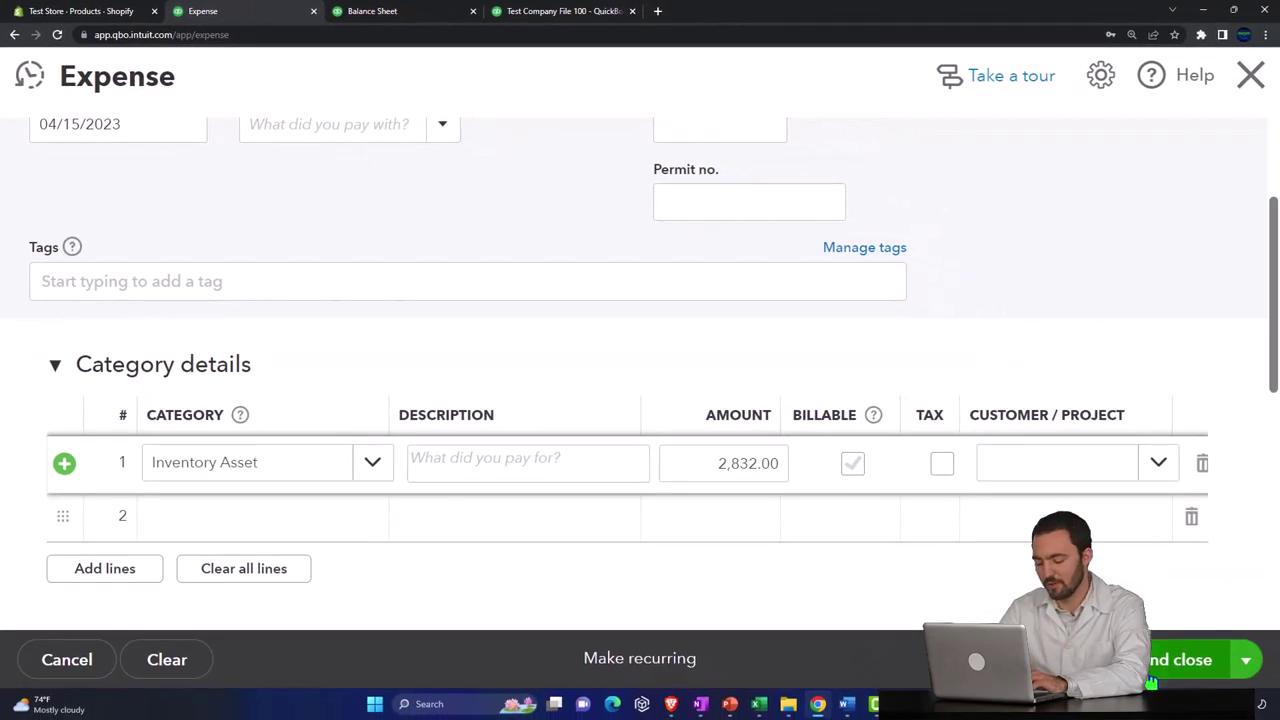
{"action": "left_click", "coordinate": [1152, 681]}
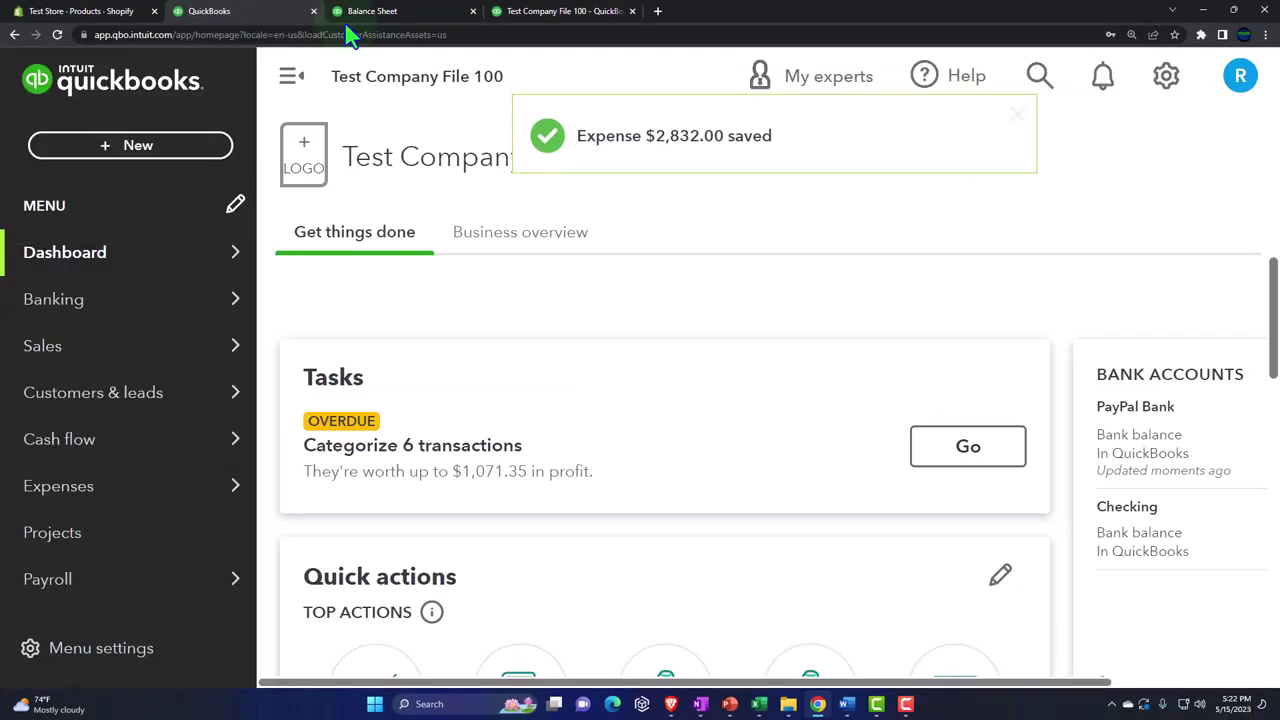
Step: Rerun the balance sheet report for 04/01/2023 to 05/31/2023 and review the Checking and Inventory Asset balances
{"action": "left_click", "coordinate": [377, 14]}
{"action": "scroll", "coordinate": [640, 350], "scroll_direction": "up", "scroll_amount": 3}
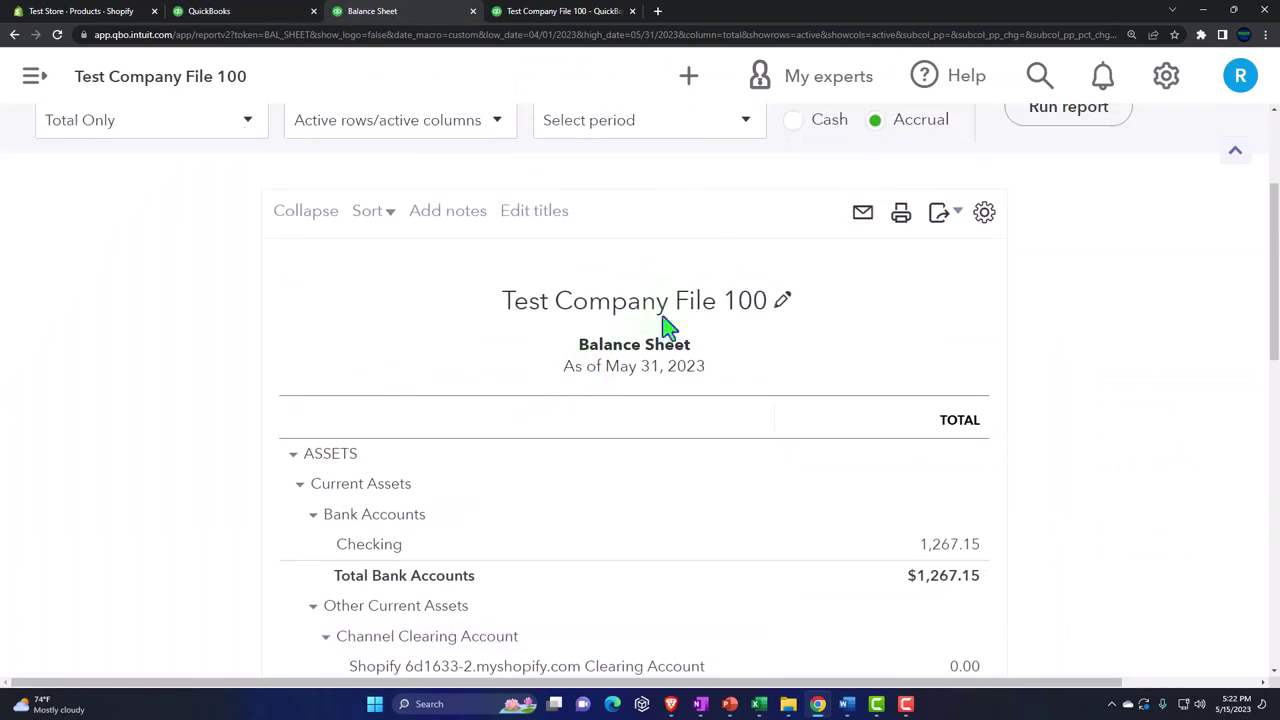
{"action": "scroll", "coordinate": [668, 325], "scroll_direction": "up", "scroll_amount": 2}
{"action": "left_click", "coordinate": [1070, 345]}
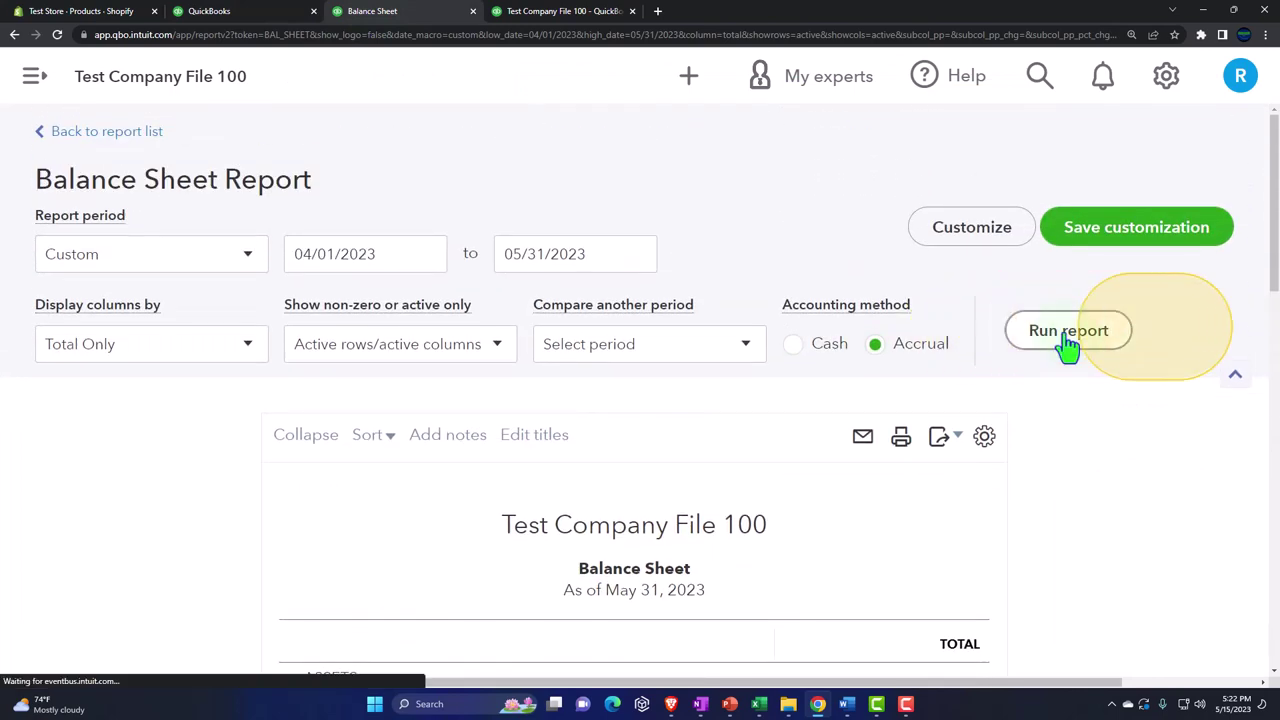
{"action": "scroll", "coordinate": [1071, 443], "scroll_direction": "down", "scroll_amount": 4}
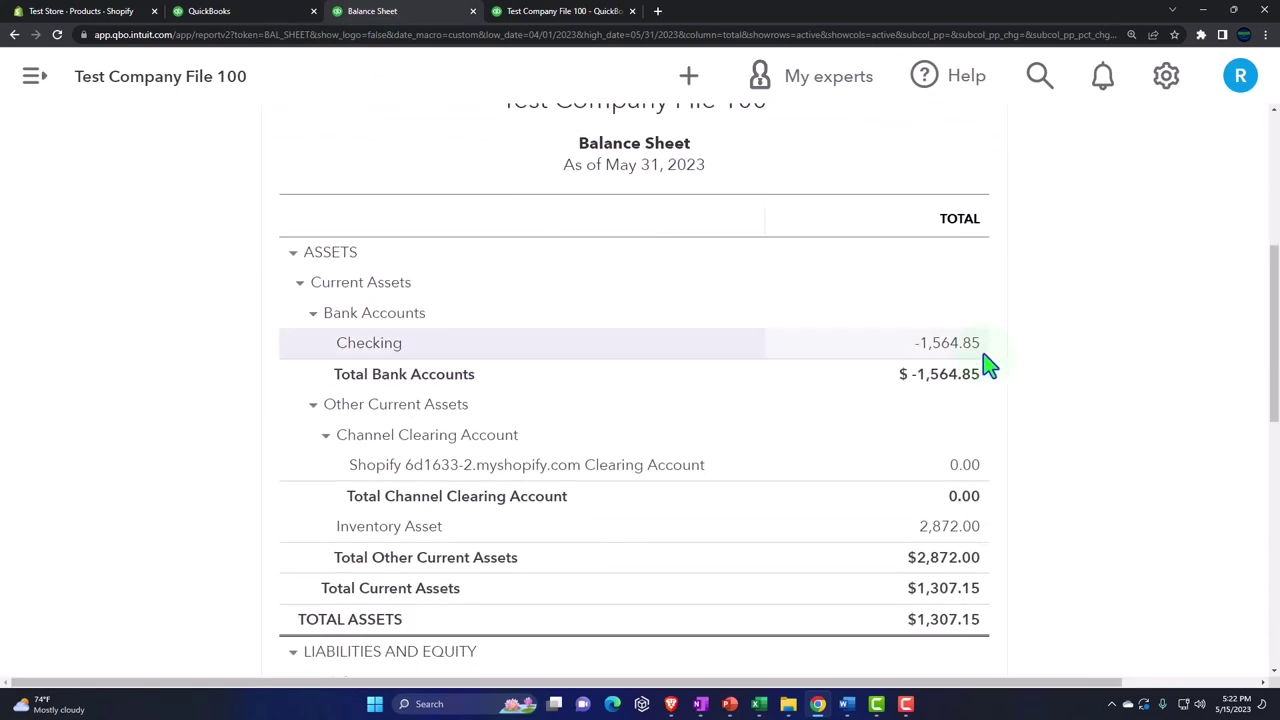
{"action": "scroll", "coordinate": [990, 380], "scroll_direction": "down", "scroll_amount": 1}
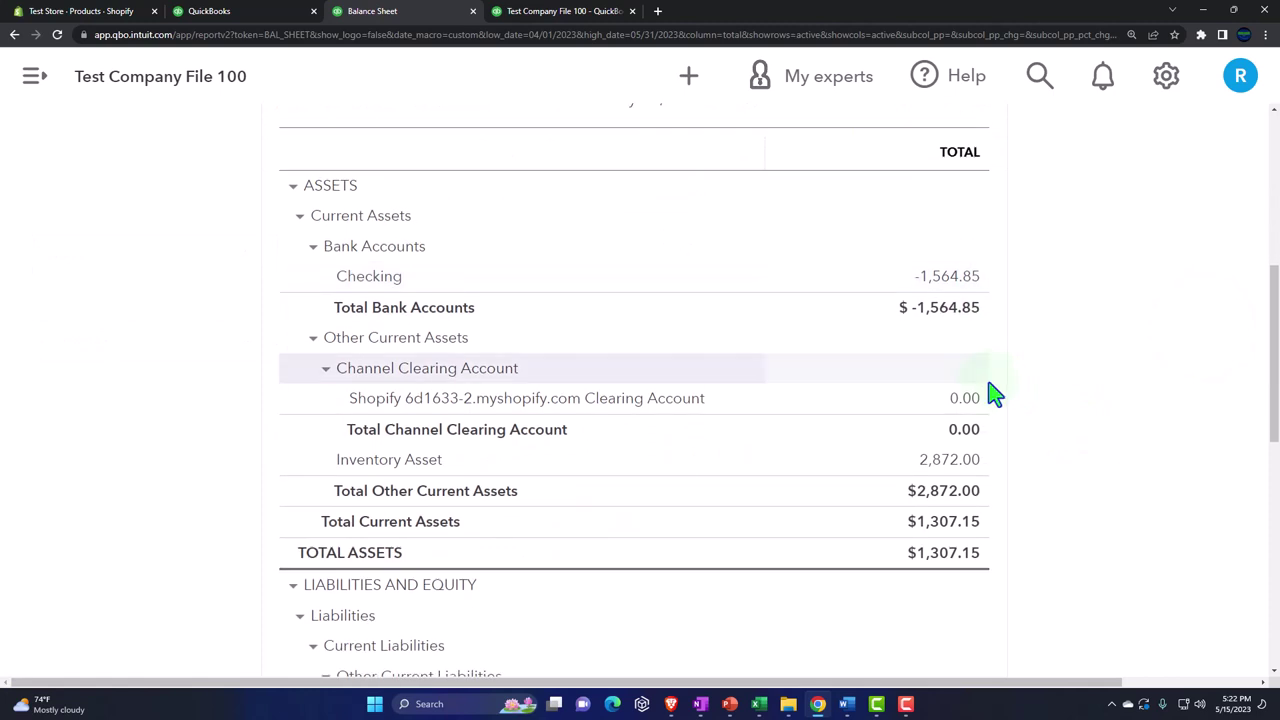
Step: Open the transaction detail behind the Inventory Asset balance, review its expense entries and return to the balance sheet
{"action": "left_click", "coordinate": [970, 462]}
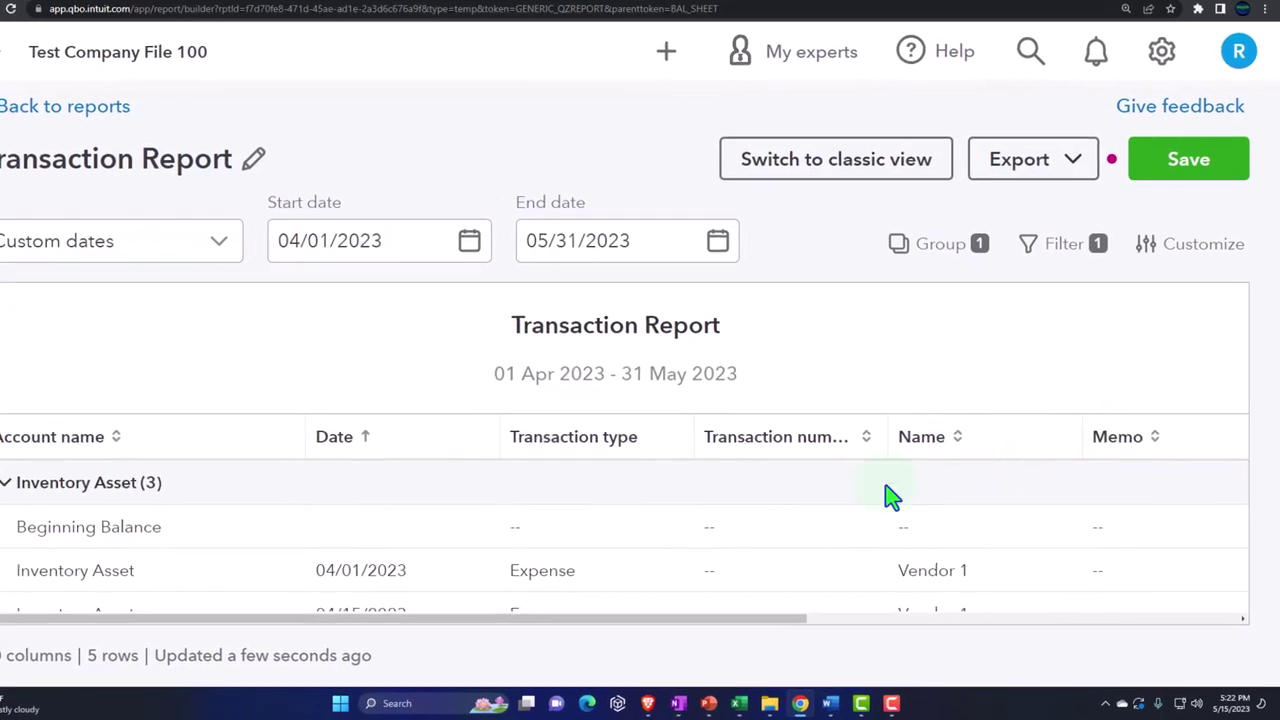
{"action": "scroll", "coordinate": [892, 497], "scroll_direction": "down", "scroll_amount": 2}
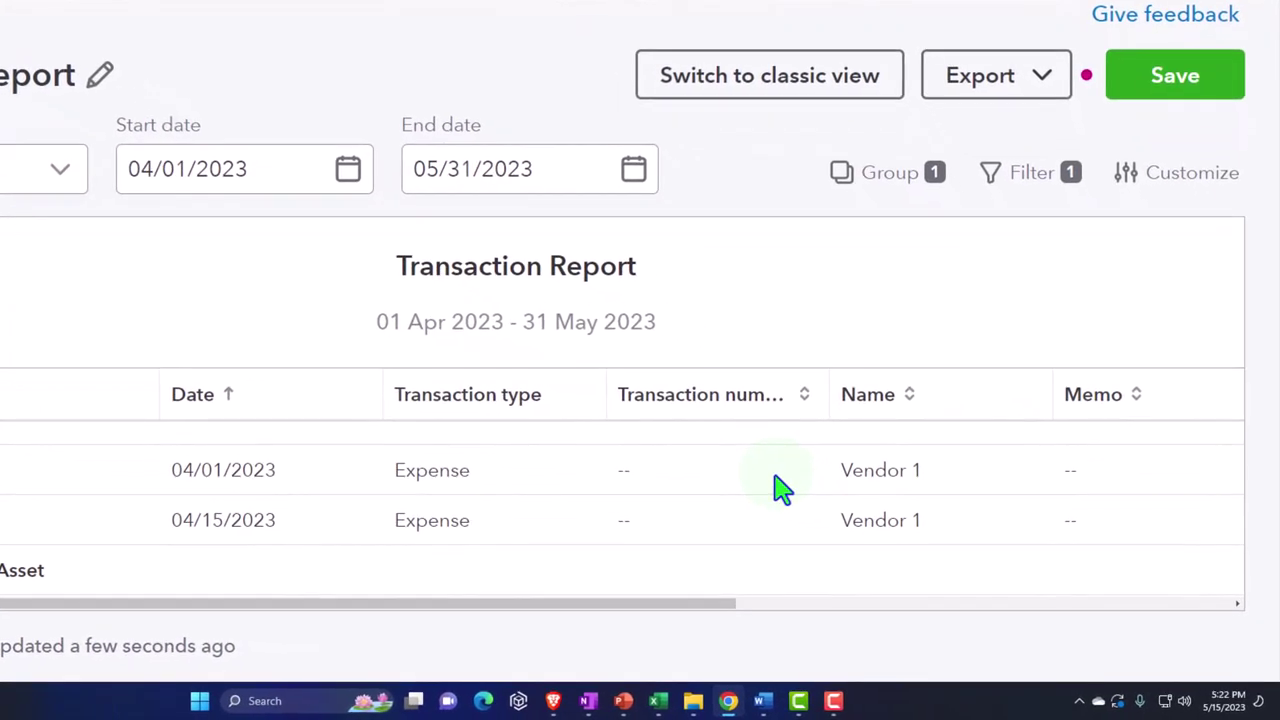
{"action": "key", "text": "ctrl+minus"}
{"action": "key", "text": "ctrl+minus"}
{"action": "key", "text": "ctrl+minus"}
{"action": "key", "text": "ctrl+minus"}
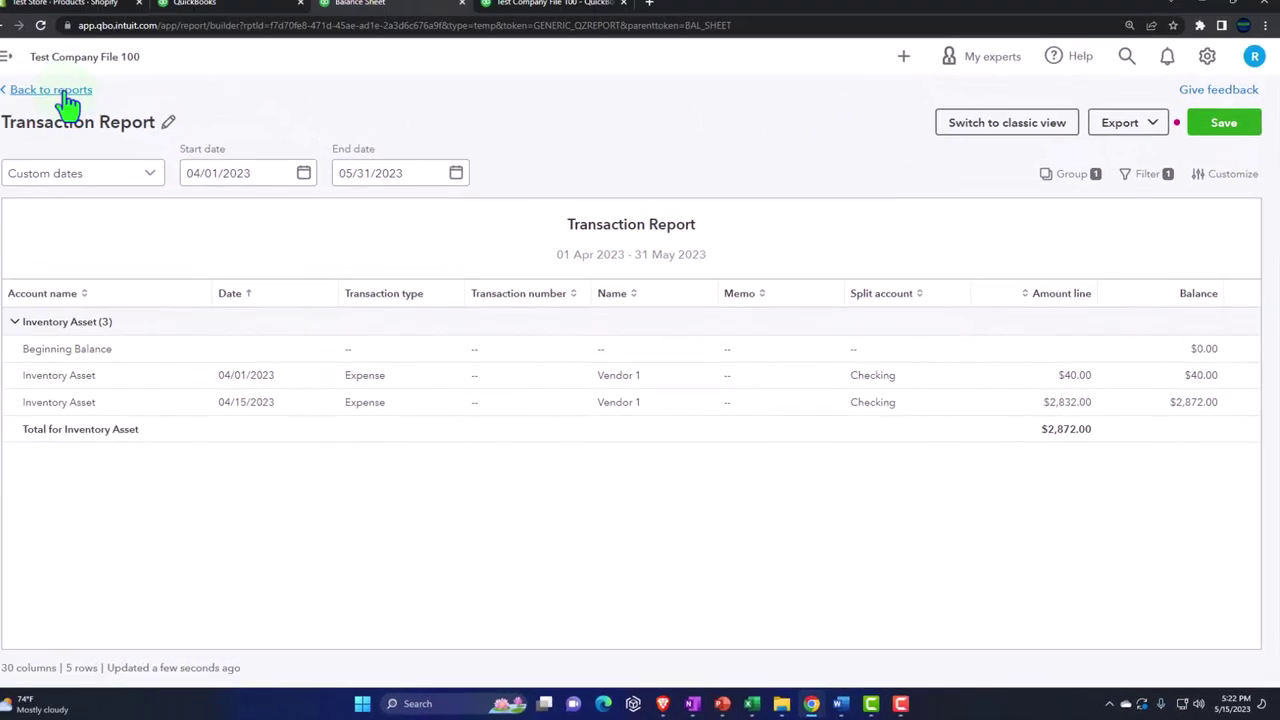
{"action": "left_click", "coordinate": [51, 90]}
{"action": "left_click", "coordinate": [678, 415]}
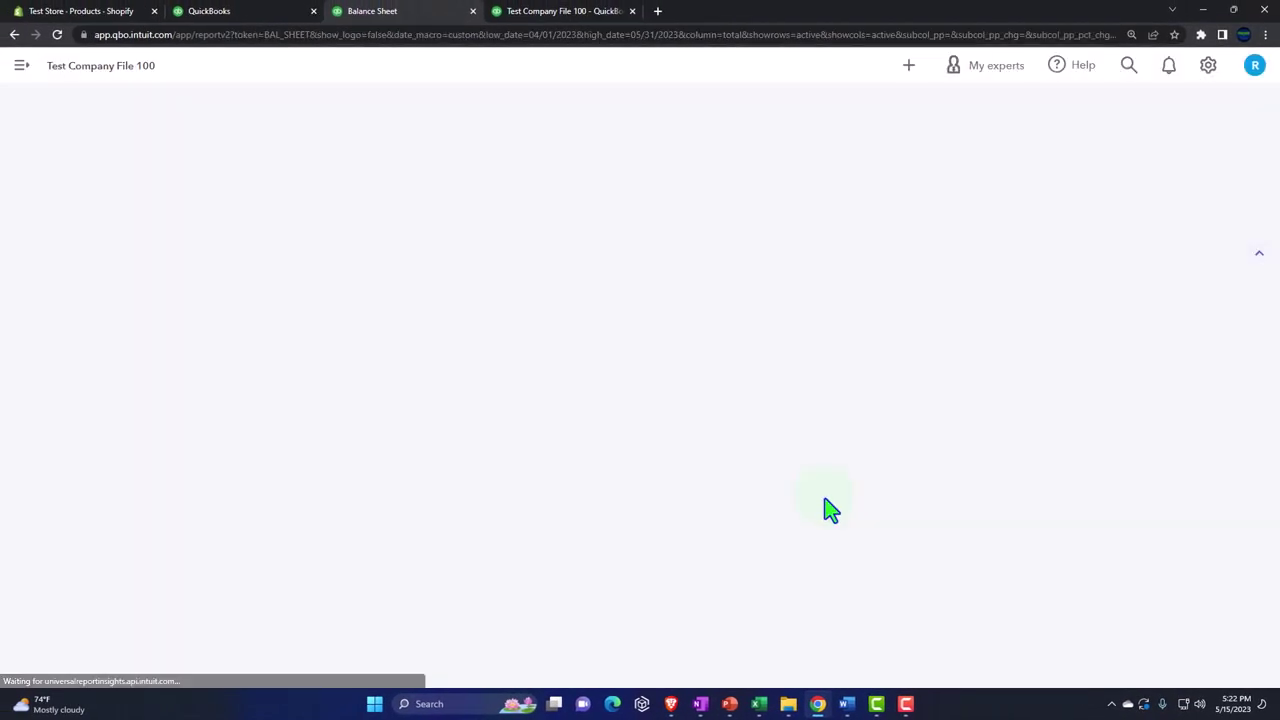
{"action": "key", "text": "ctrl+plus"}
{"action": "key", "text": "ctrl+plus"}
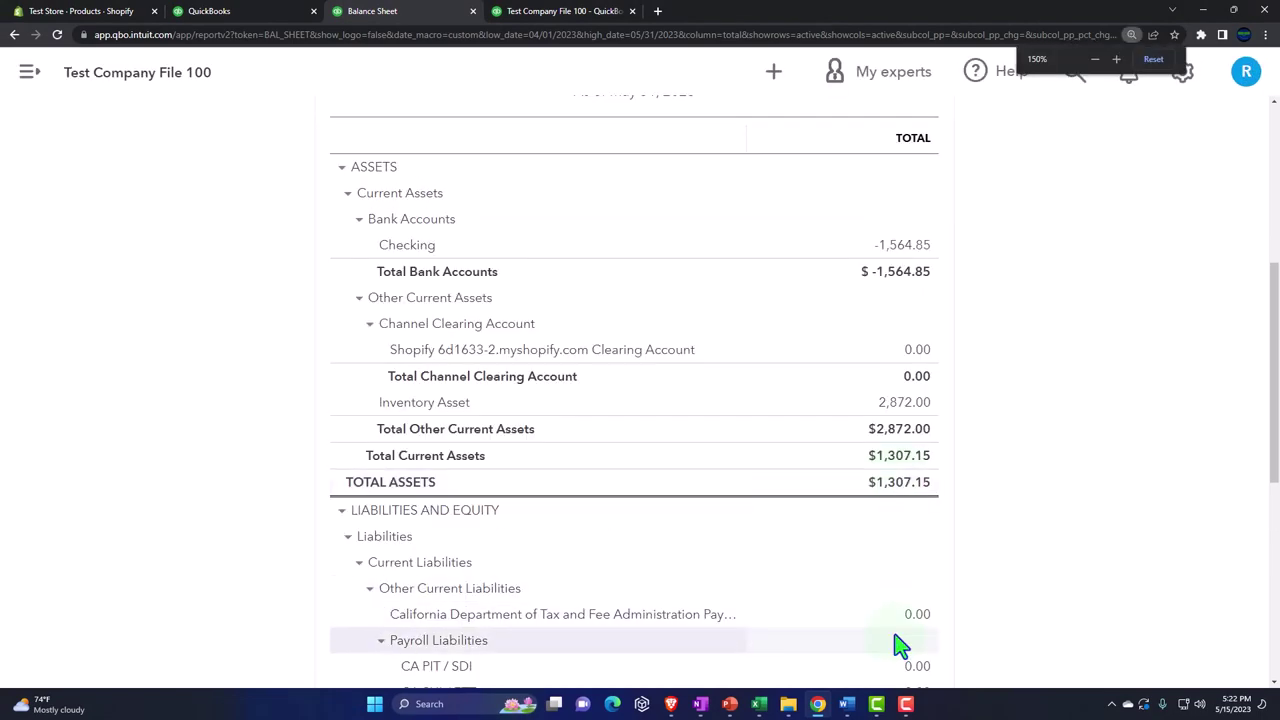
Step: Switch to the Student File Inventory workbook in Excel and compare total ending inventory in W5 with the balance sheet's Inventory Asset
{"action": "mouse_move", "coordinate": [759, 708]}
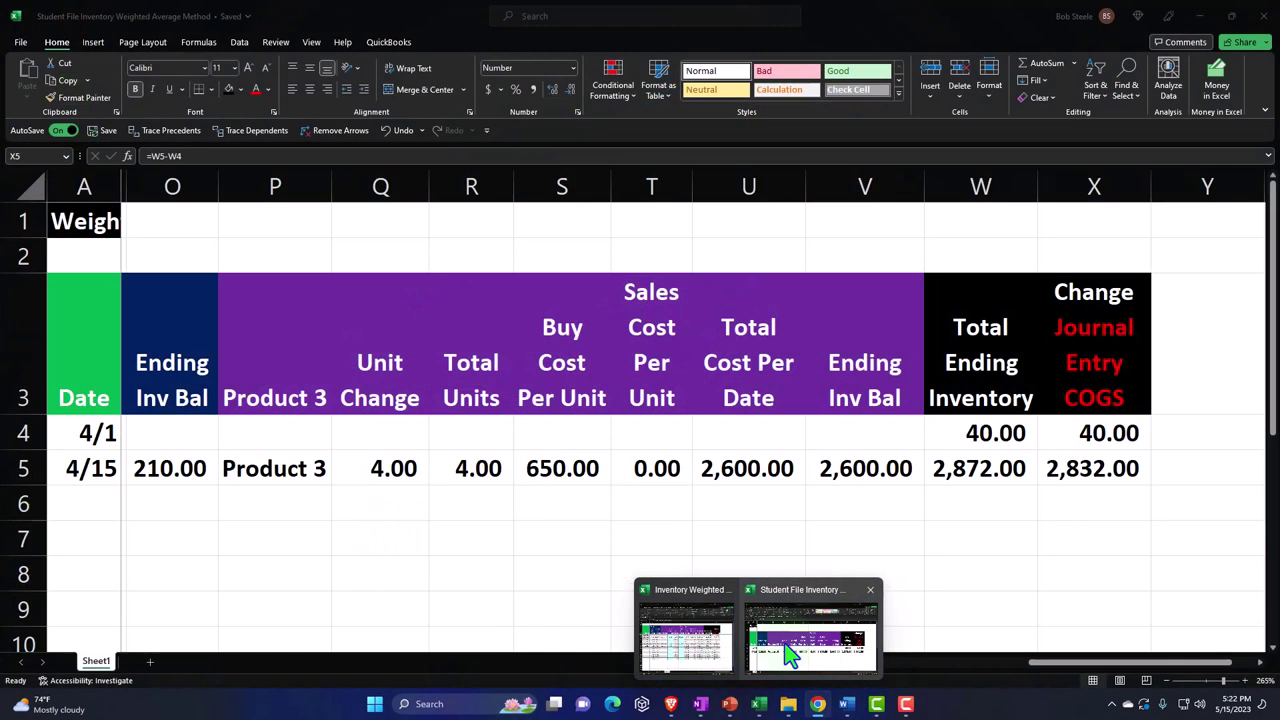
{"action": "left_click", "coordinate": [786, 650]}
{"action": "left_click", "coordinate": [982, 478]}
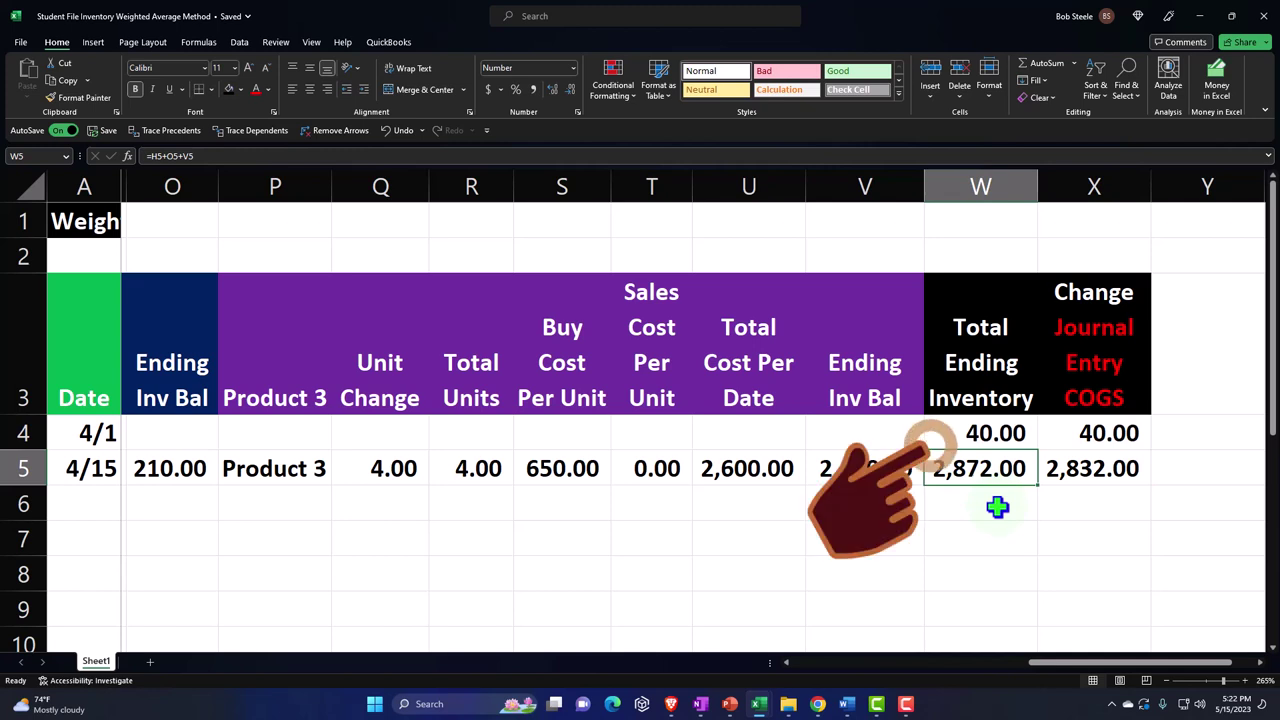
{"action": "key", "text": "alt+Tab"}
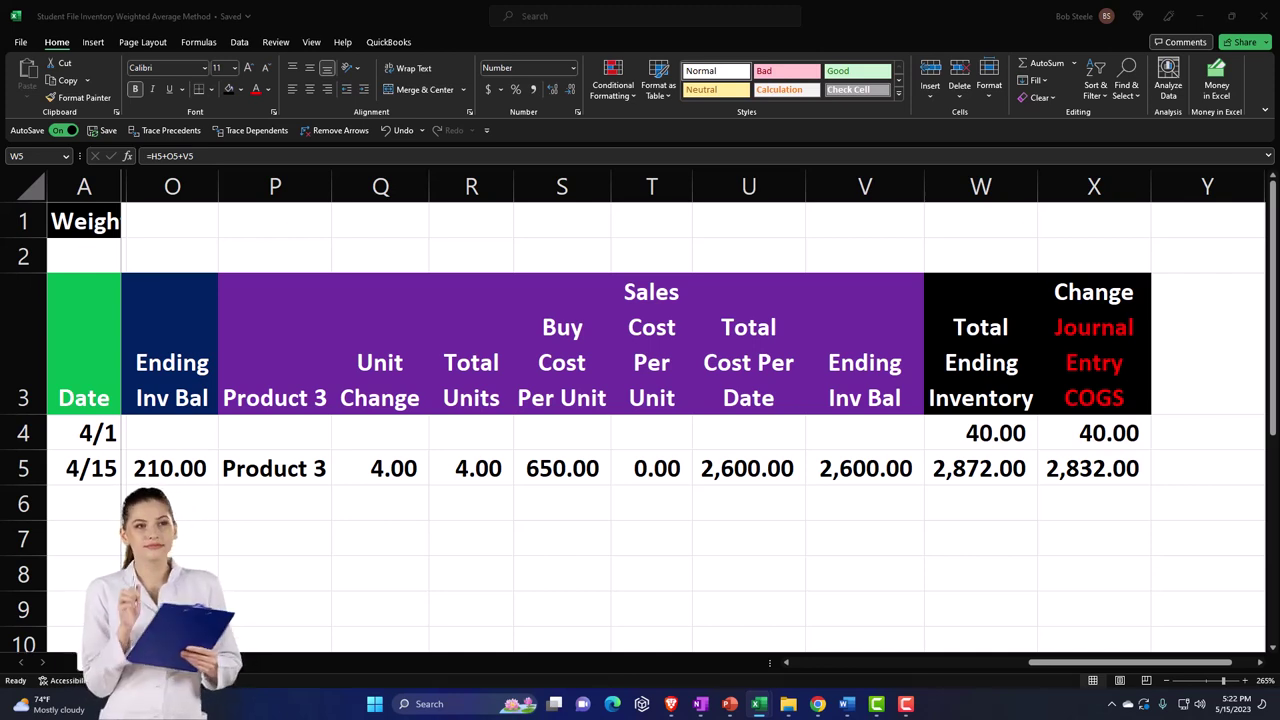
Step: Go to cell A6, the first empty Date cell of the weighted average worksheet
{"action": "left_click", "coordinate": [252, 496]}
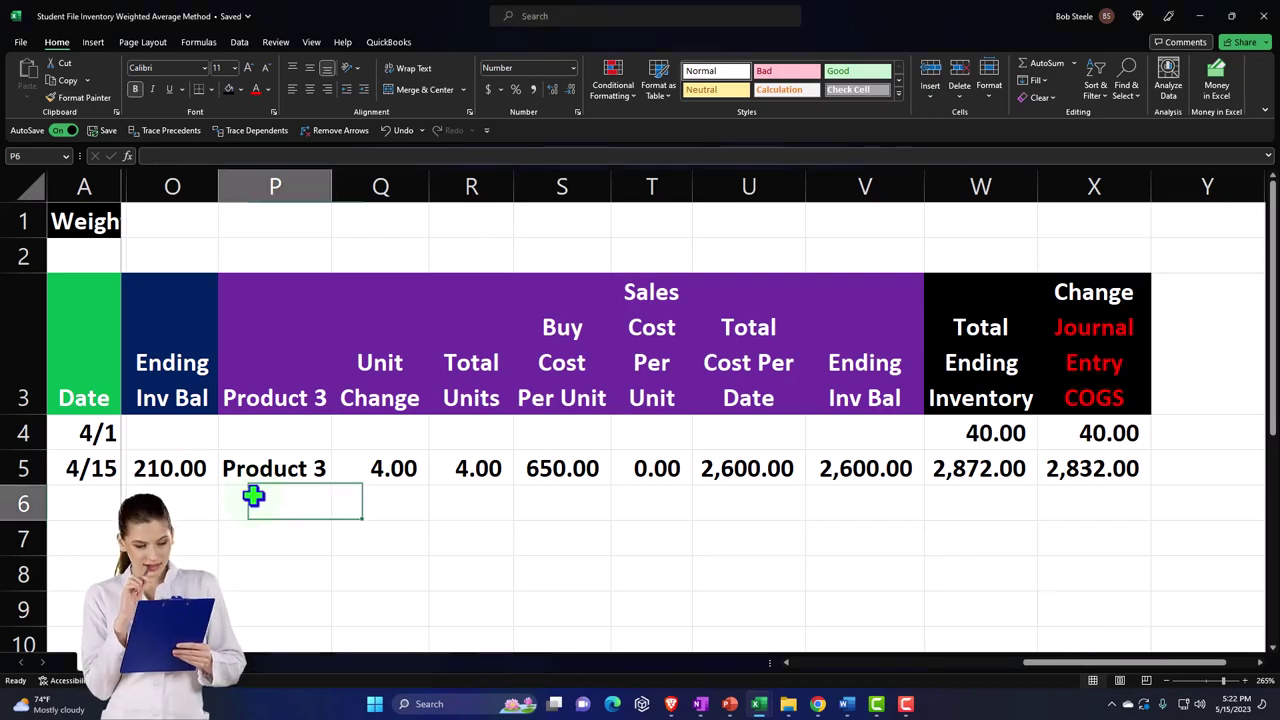
{"action": "key", "text": "Left"}
{"action": "key", "text": "Left"}
{"action": "key", "text": "Left"}
{"action": "key", "text": "Left"}
{"action": "key", "text": "Left"}
{"action": "key", "text": "Left"}
{"action": "key", "text": "Left"}
{"action": "key", "text": "Left"}
{"action": "key", "text": "Left"}
{"action": "key", "text": "Left"}
{"action": "key", "text": "Left"}
{"action": "key", "text": "Left"}
{"action": "key", "text": "Left"}
{"action": "key", "text": "Left"}
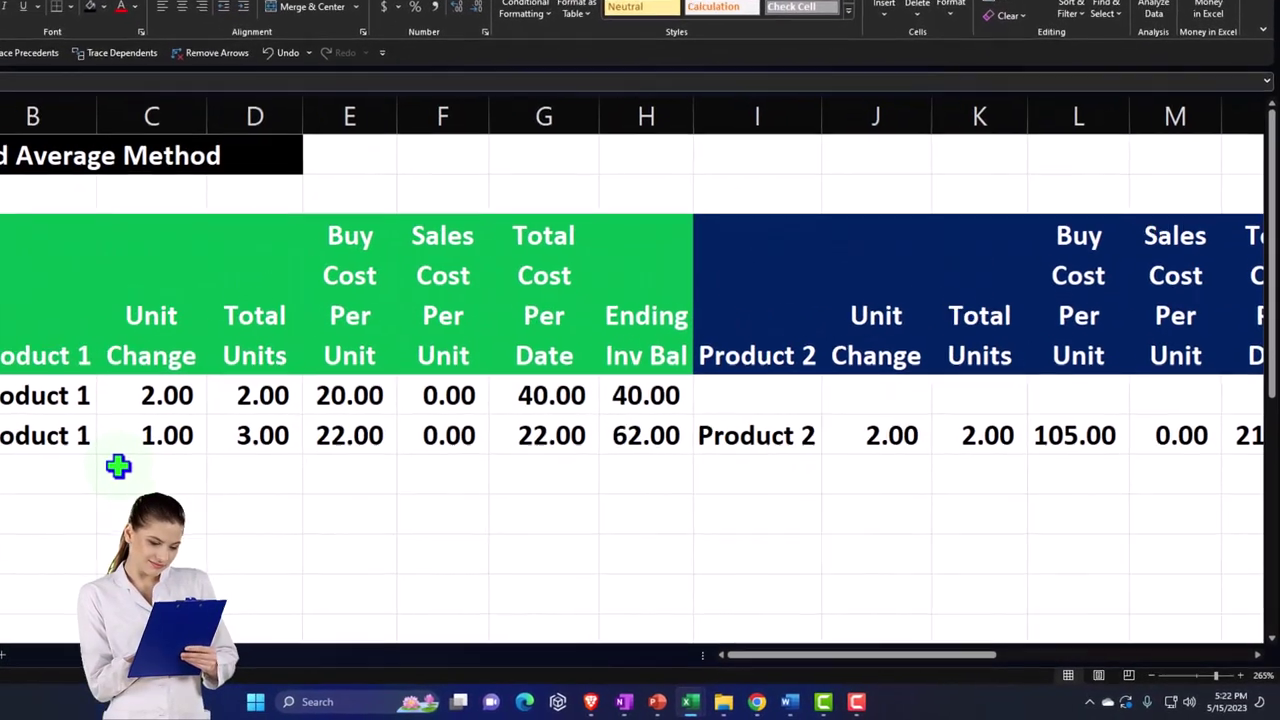
{"action": "scroll", "coordinate": [70, 456], "scroll_direction": "down", "scroll_amount": 2}
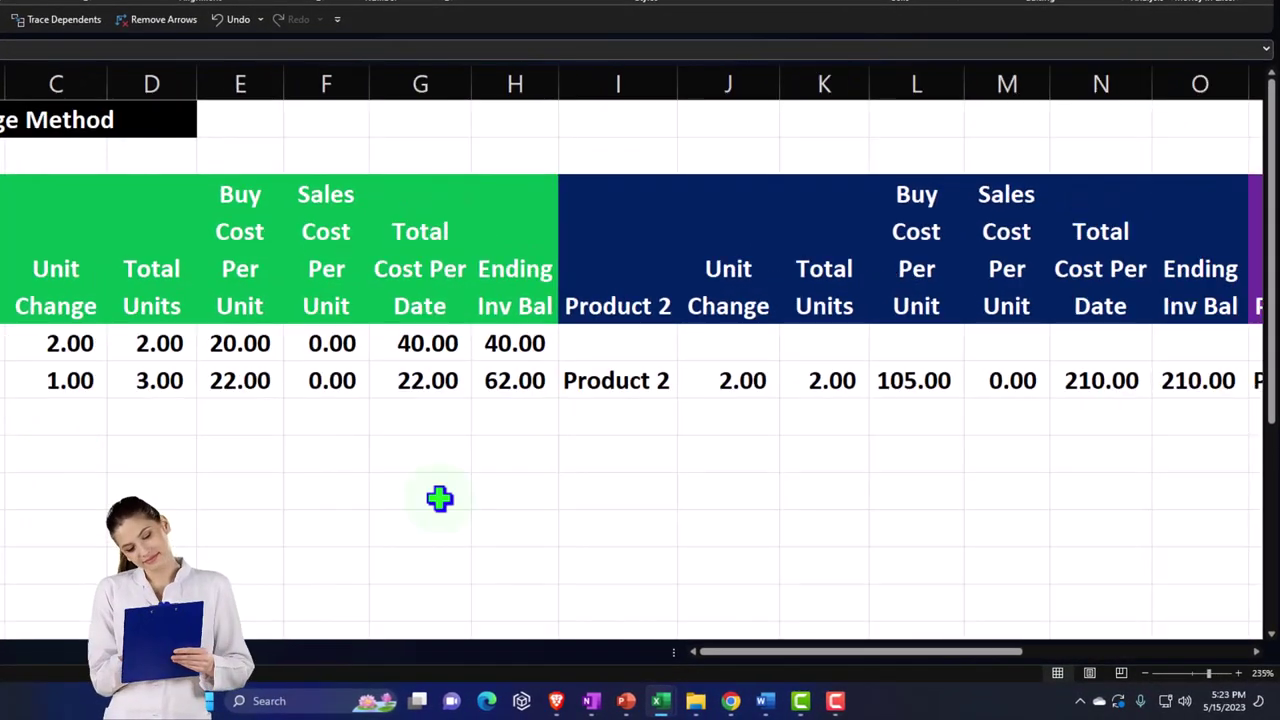
Step: Switch to the Shopify admin in Chrome and examine the stock levels of Products 1, 2 and 3
{"action": "left_click", "coordinate": [730, 700]}
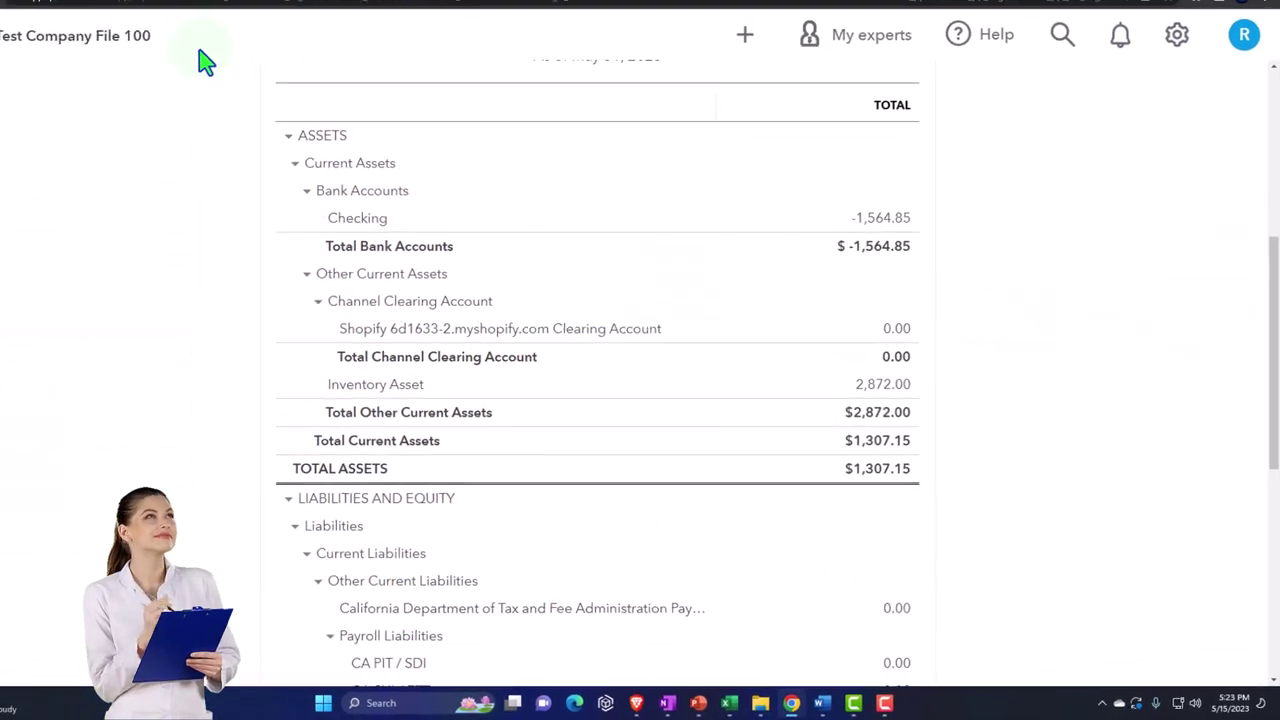
{"action": "left_click", "coordinate": [103, 6]}
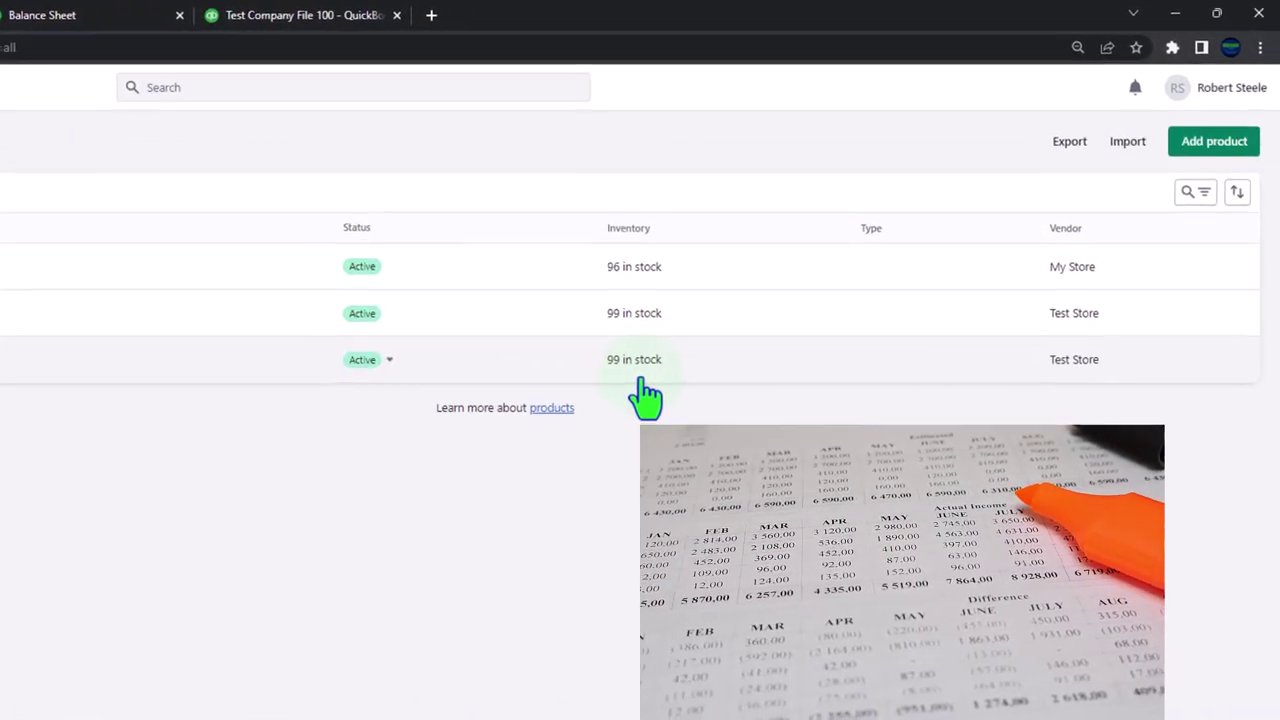
{"action": "left_click", "coordinate": [681, 356]}
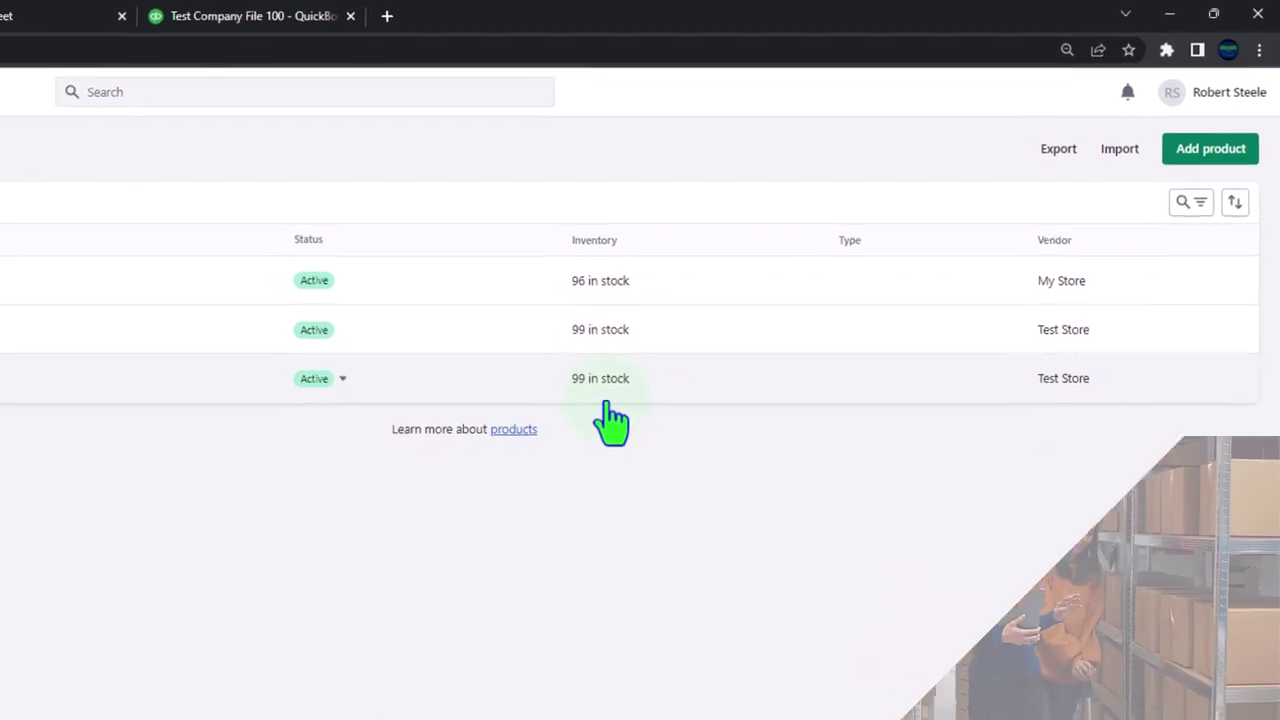
Step: In the Student File Inventory workbook, enter 4/30, Product 1 and unit change -3 in row 6, and fill Total Units down to D6
{"action": "mouse_move", "coordinate": [759, 704]}
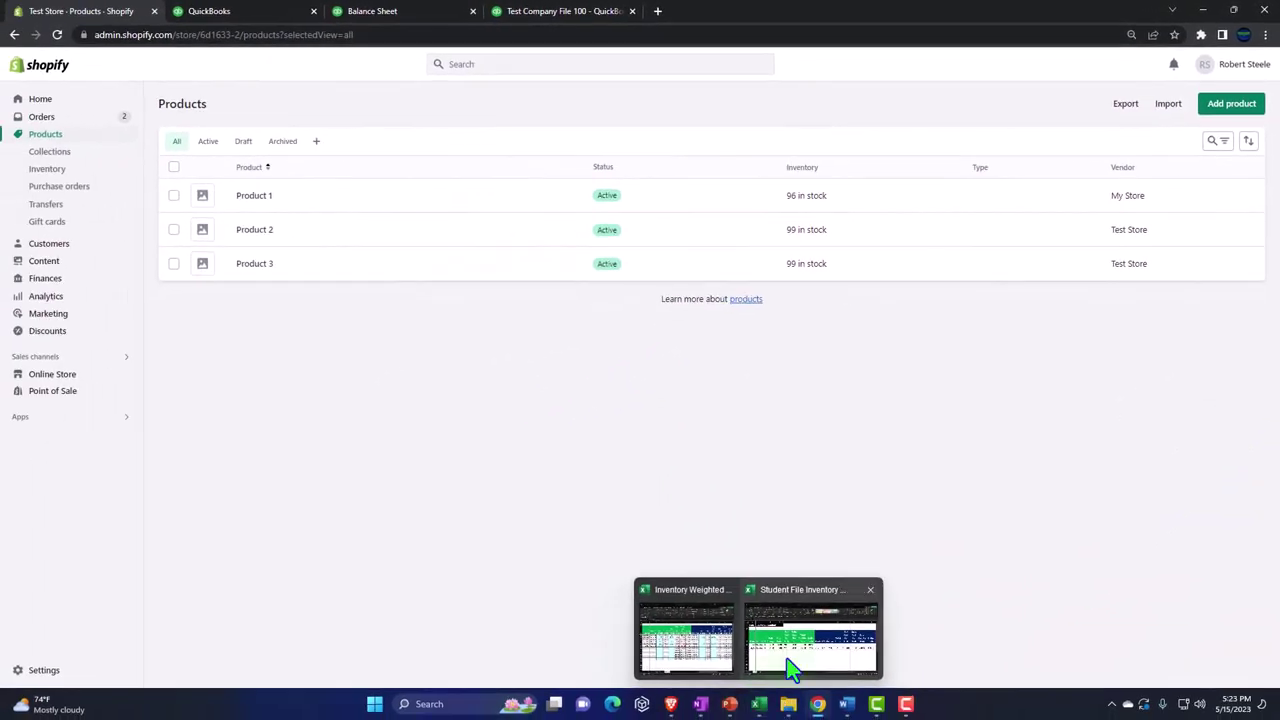
{"action": "left_click", "coordinate": [789, 669]}
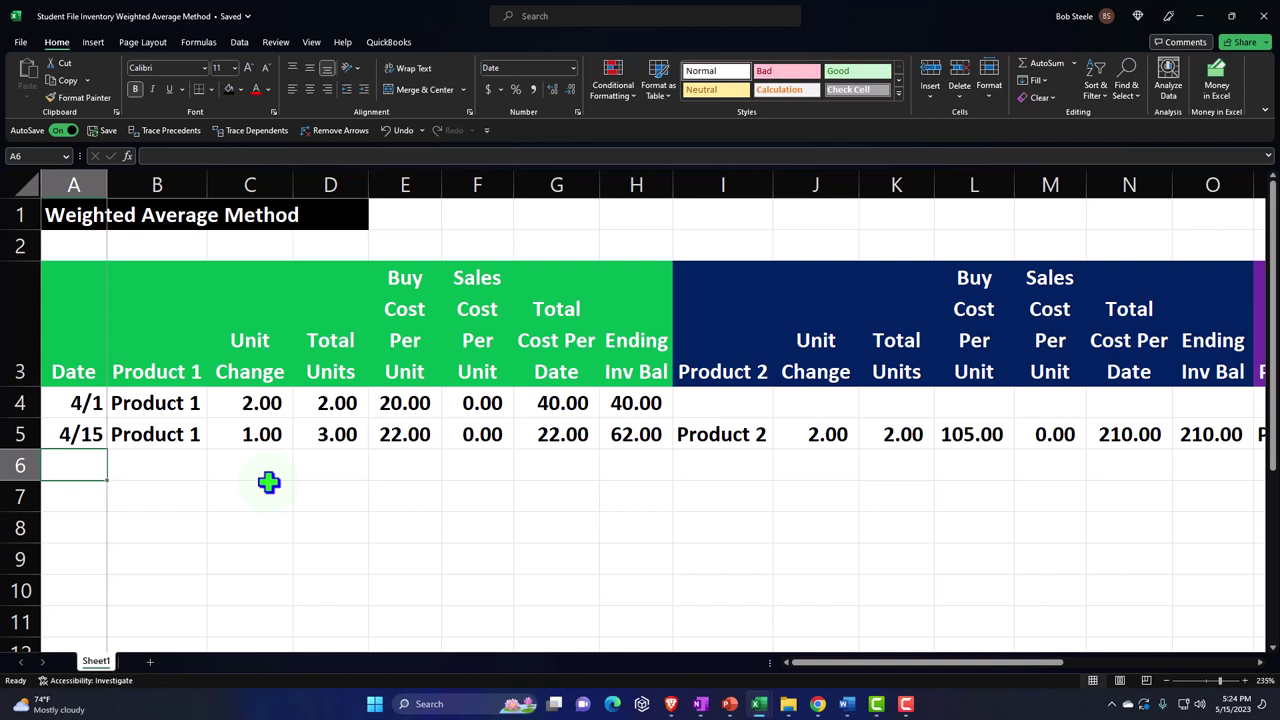
{"action": "type", "text": "4/30"}
{"action": "key", "text": "Tab"}
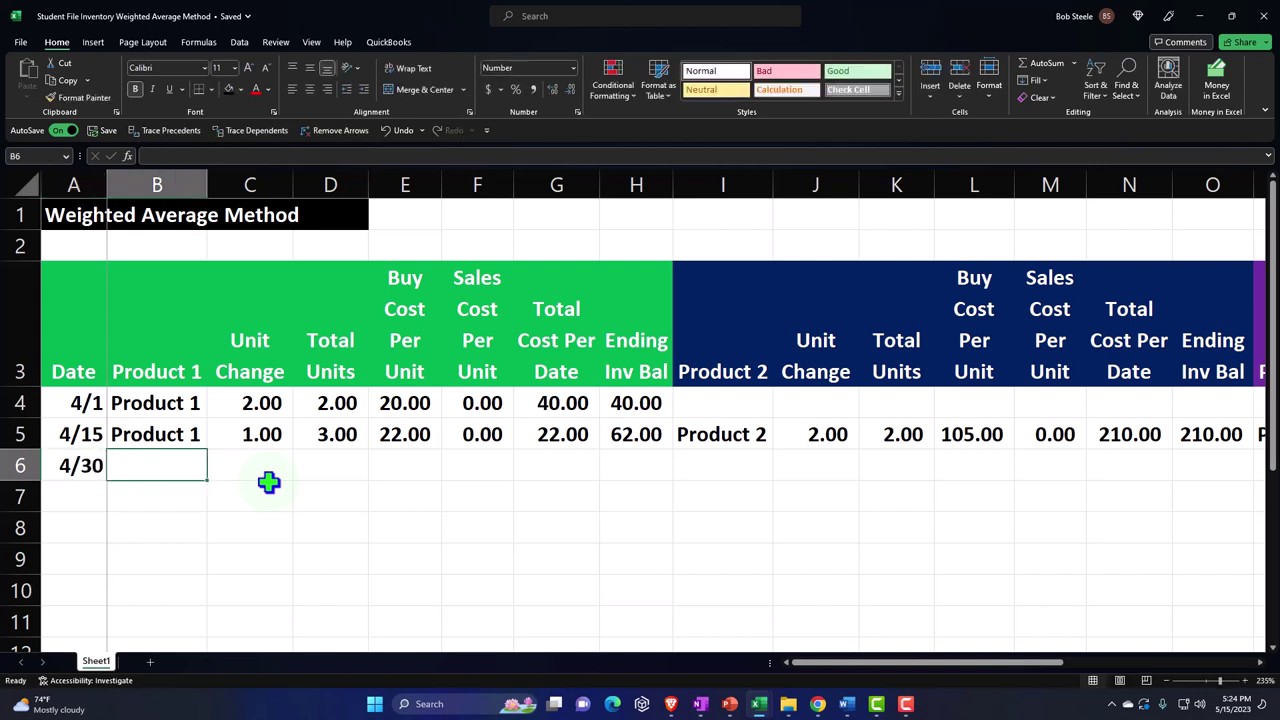
{"action": "type", "text": "Pro"}
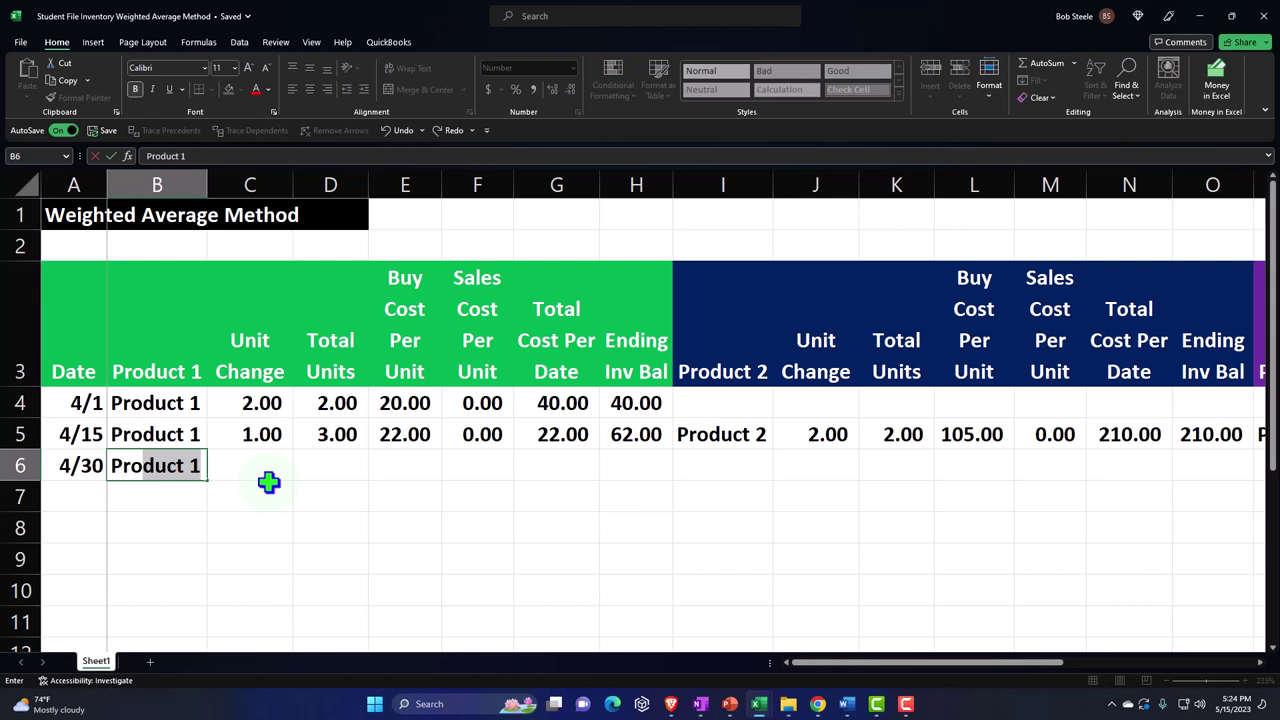
{"action": "key", "text": "Tab"}
{"action": "type", "text": "-3"}
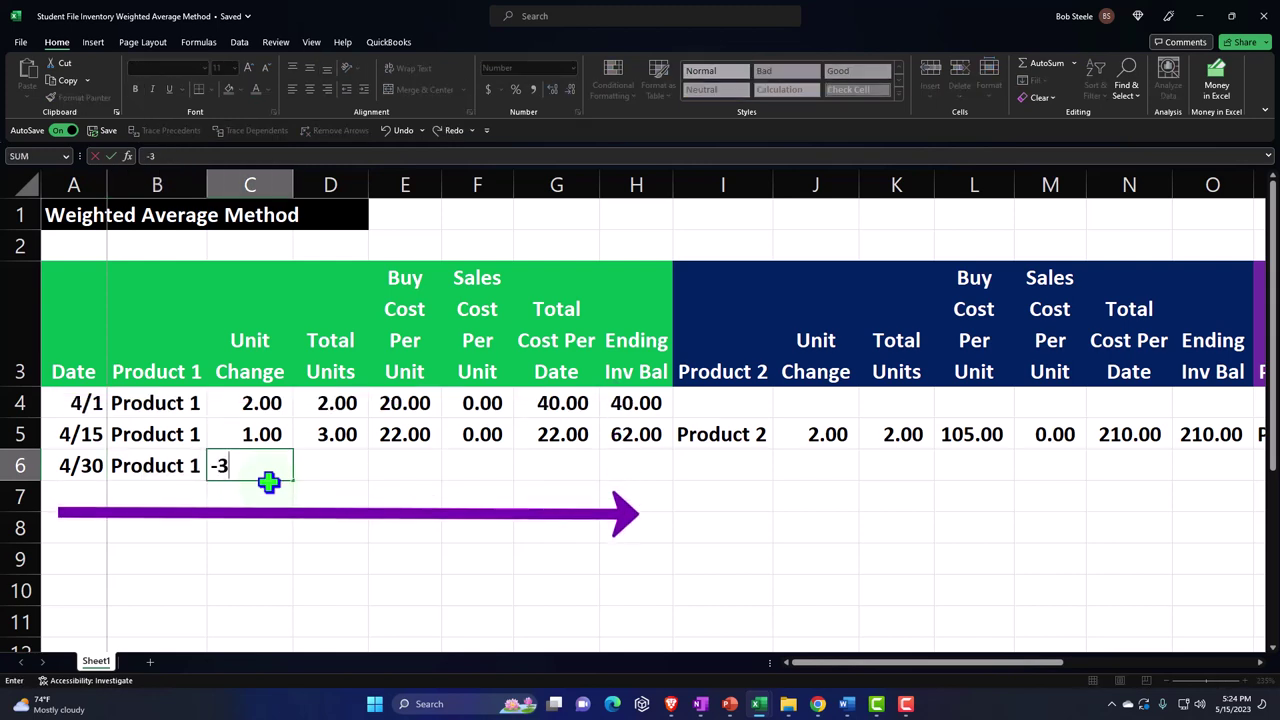
{"action": "key", "text": "Tab"}
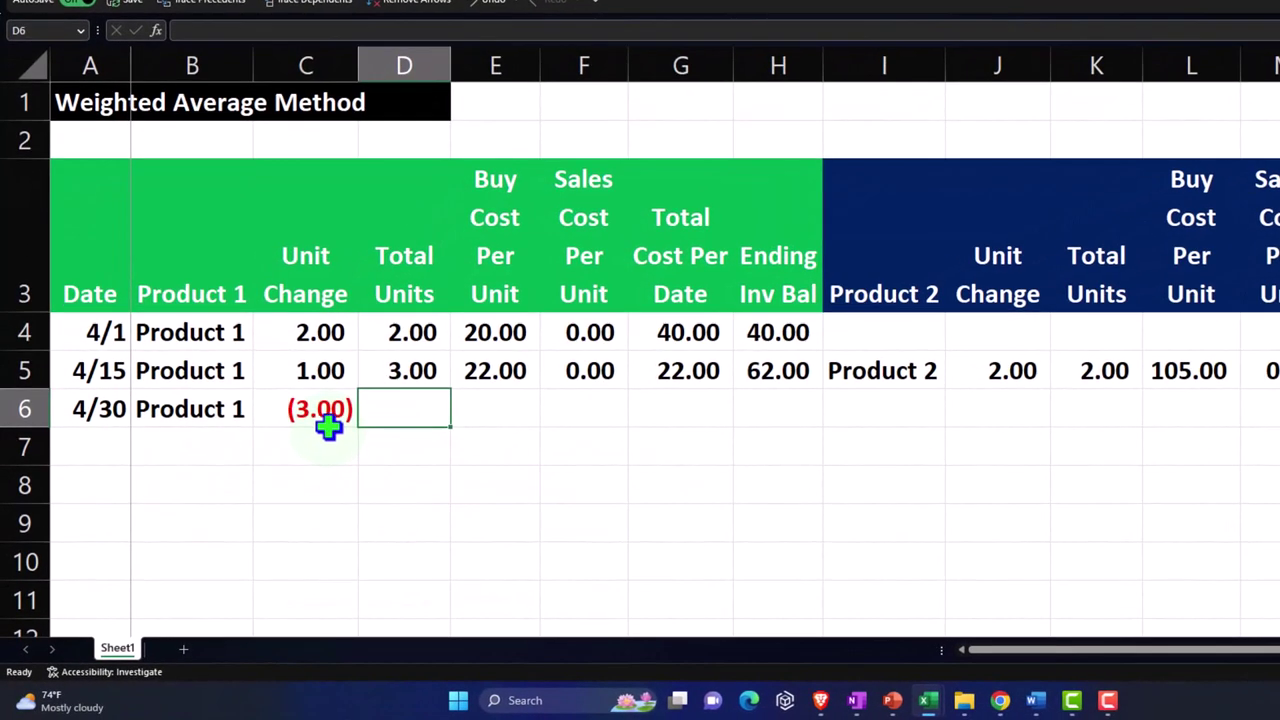
{"action": "left_click", "coordinate": [412, 392]}
{"action": "left_click_drag", "start_coordinate": [451, 390], "coordinate": [442, 424]}
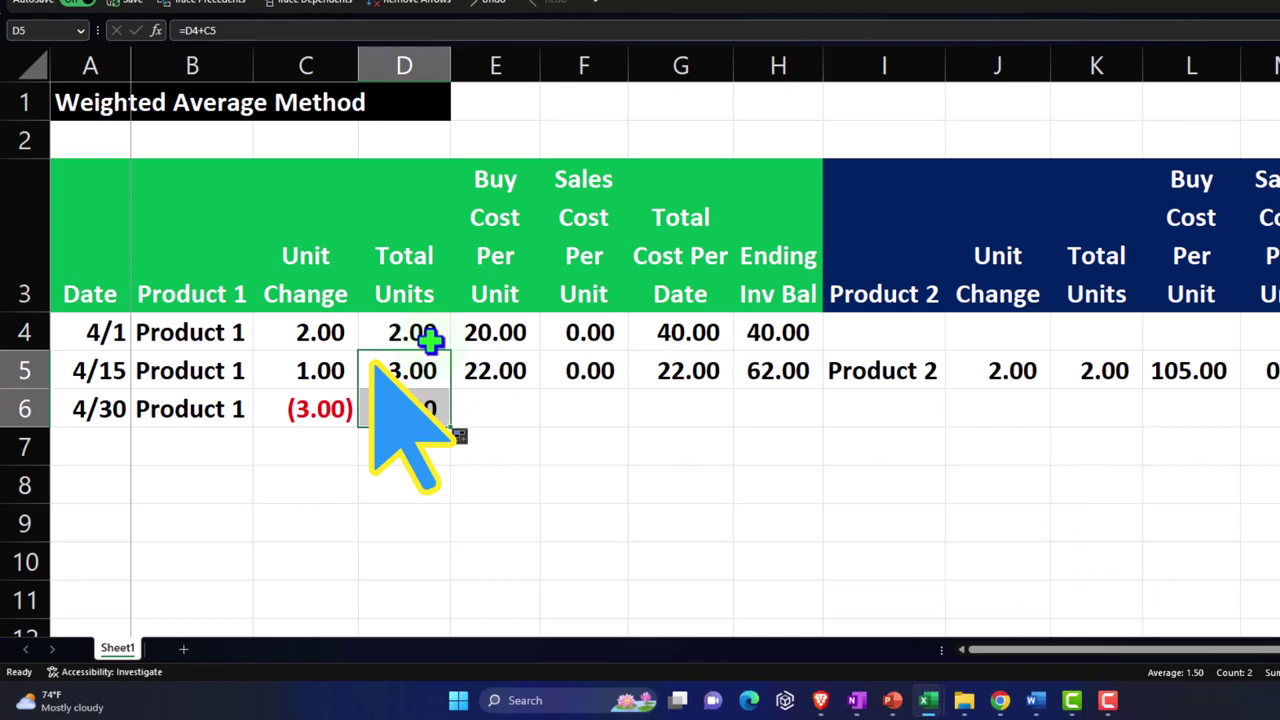
Step: Shade the Product 1 Unit Change cells C4:C6 with a custom light blue fill
{"action": "left_click_drag", "start_coordinate": [340, 335], "coordinate": [320, 400]}
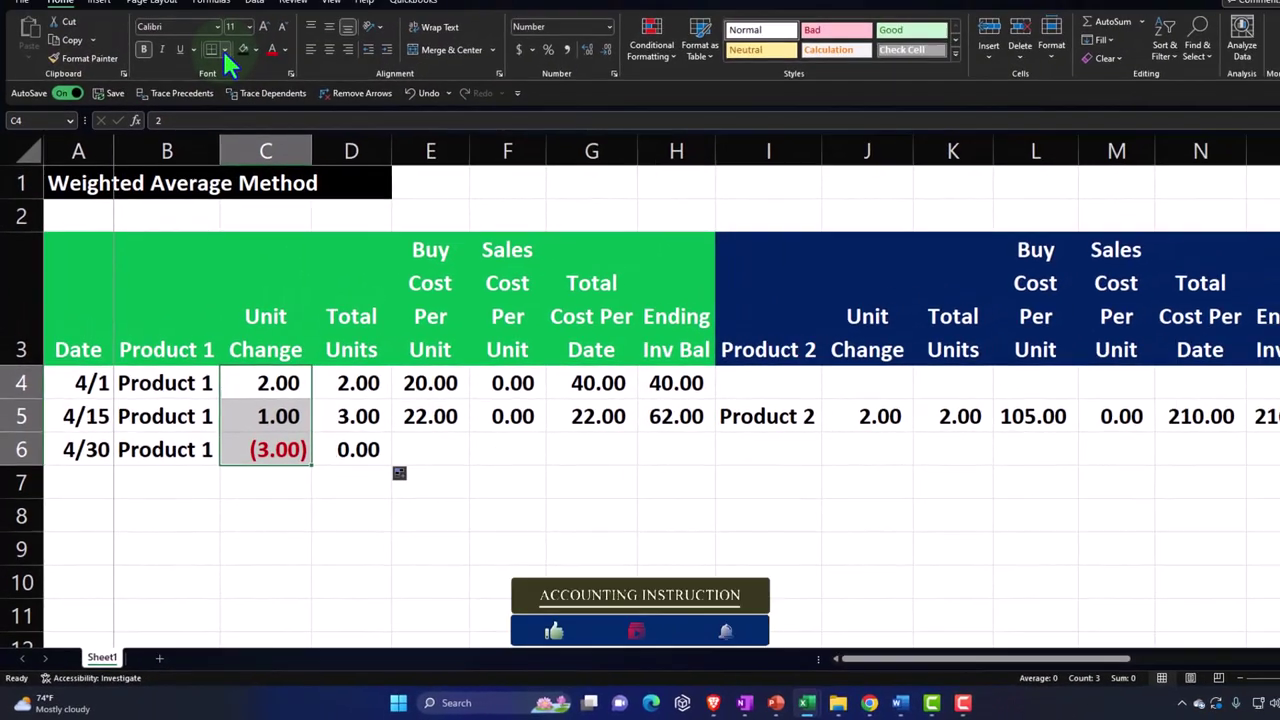
{"action": "left_click", "coordinate": [264, 23]}
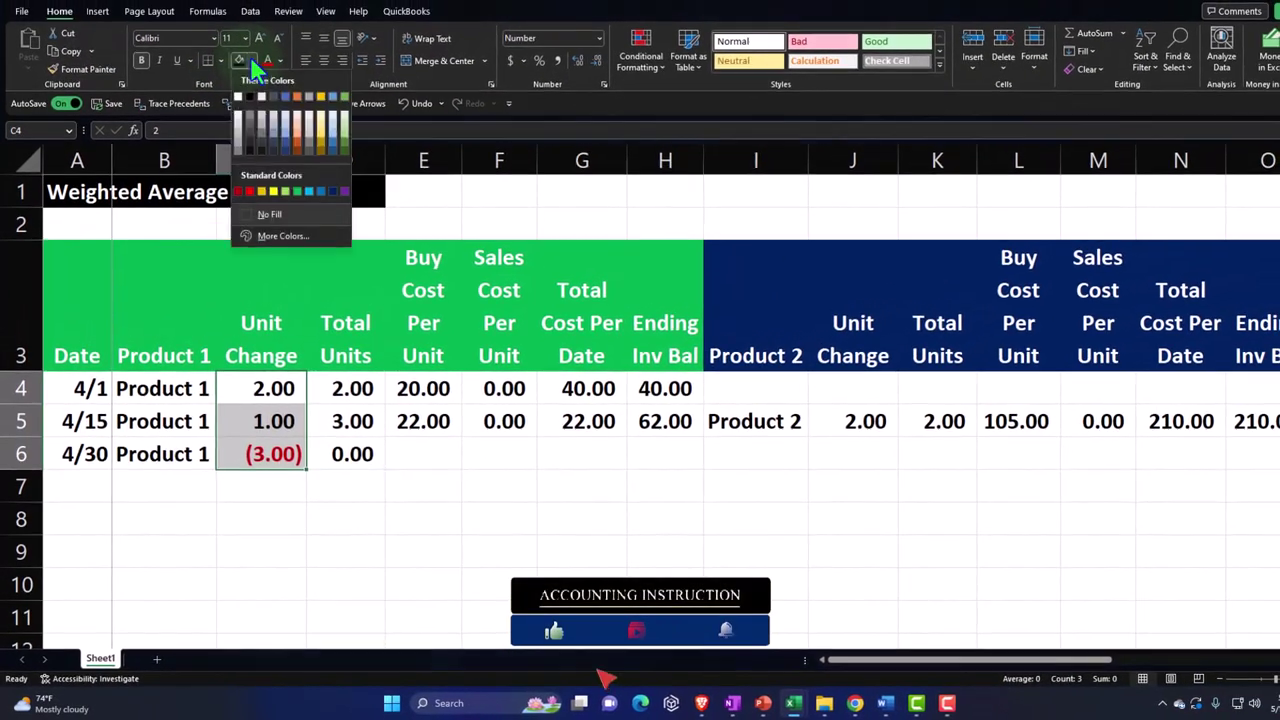
{"action": "left_click", "coordinate": [263, 238]}
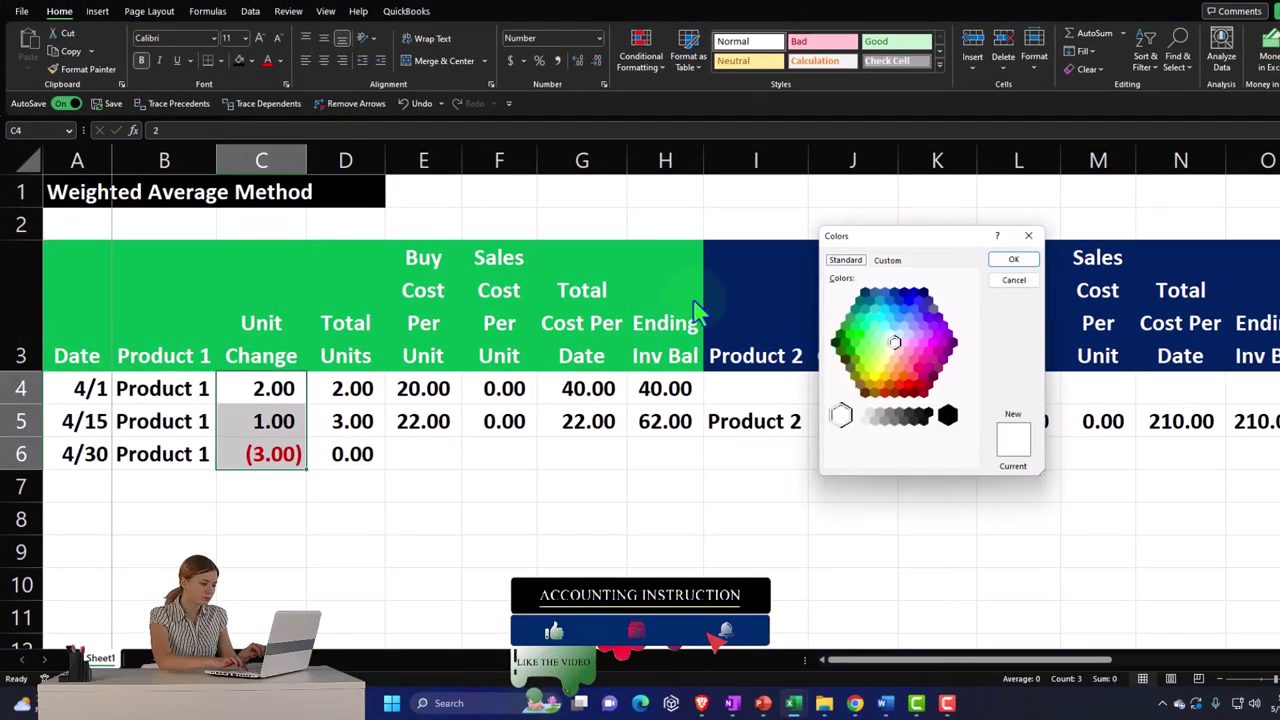
{"action": "left_click", "coordinate": [895, 348]}
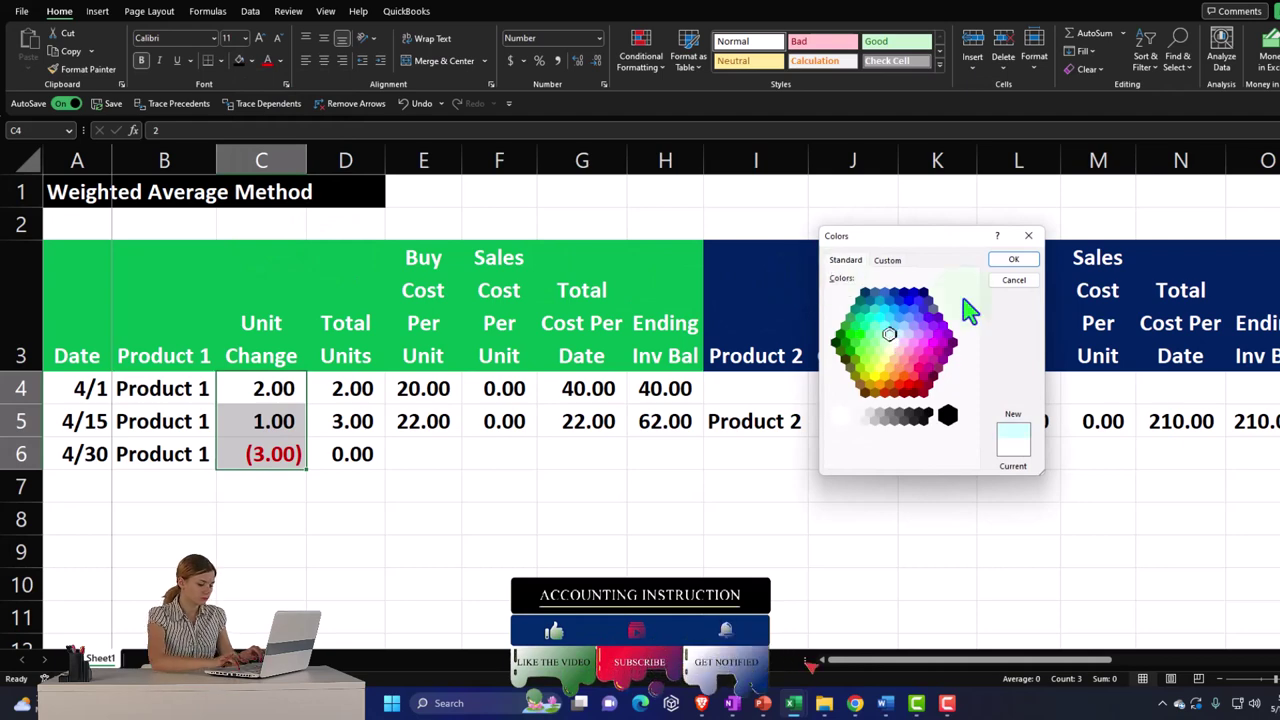
{"action": "left_click", "coordinate": [1013, 259]}
{"action": "left_click_drag", "start_coordinate": [711, 501], "coordinate": [712, 507]}
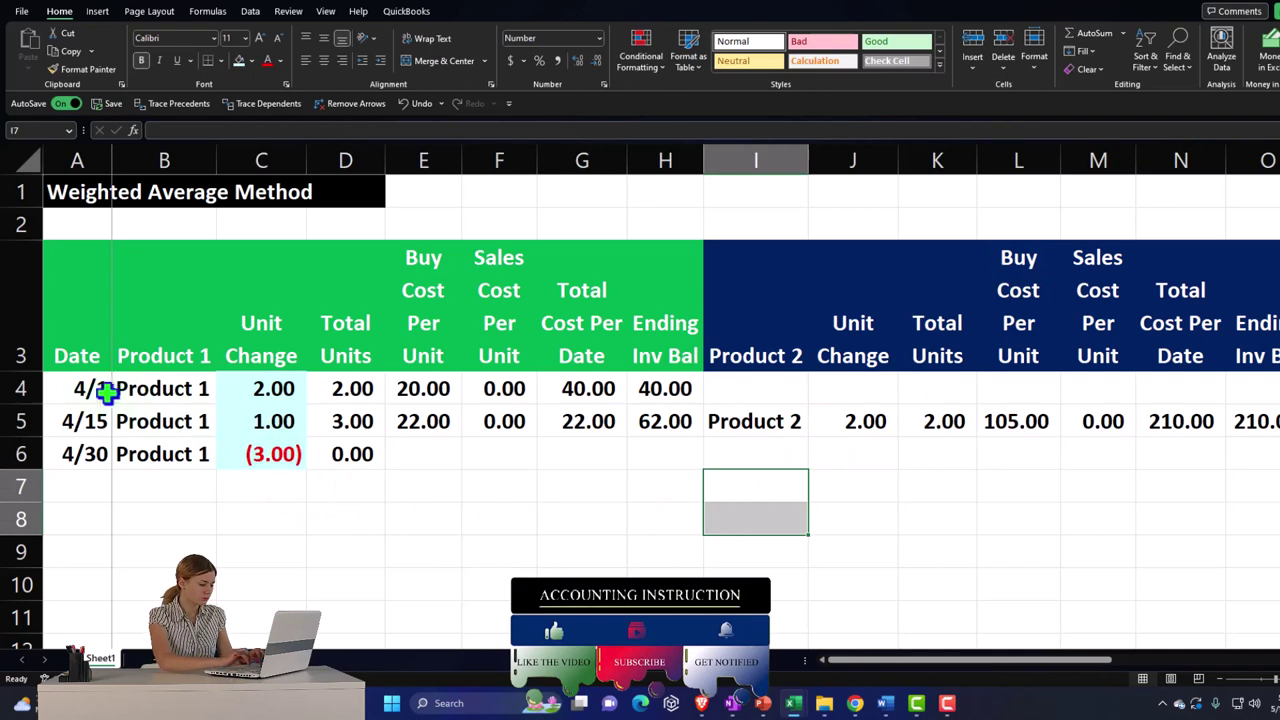
Step: Apply all borders to the data rows in A4:X6
{"action": "left_click_drag", "start_coordinate": [106, 389], "coordinate": [1075, 430]}
{"action": "left_click_drag", "start_coordinate": [1160, 420], "coordinate": [1128, 455]}
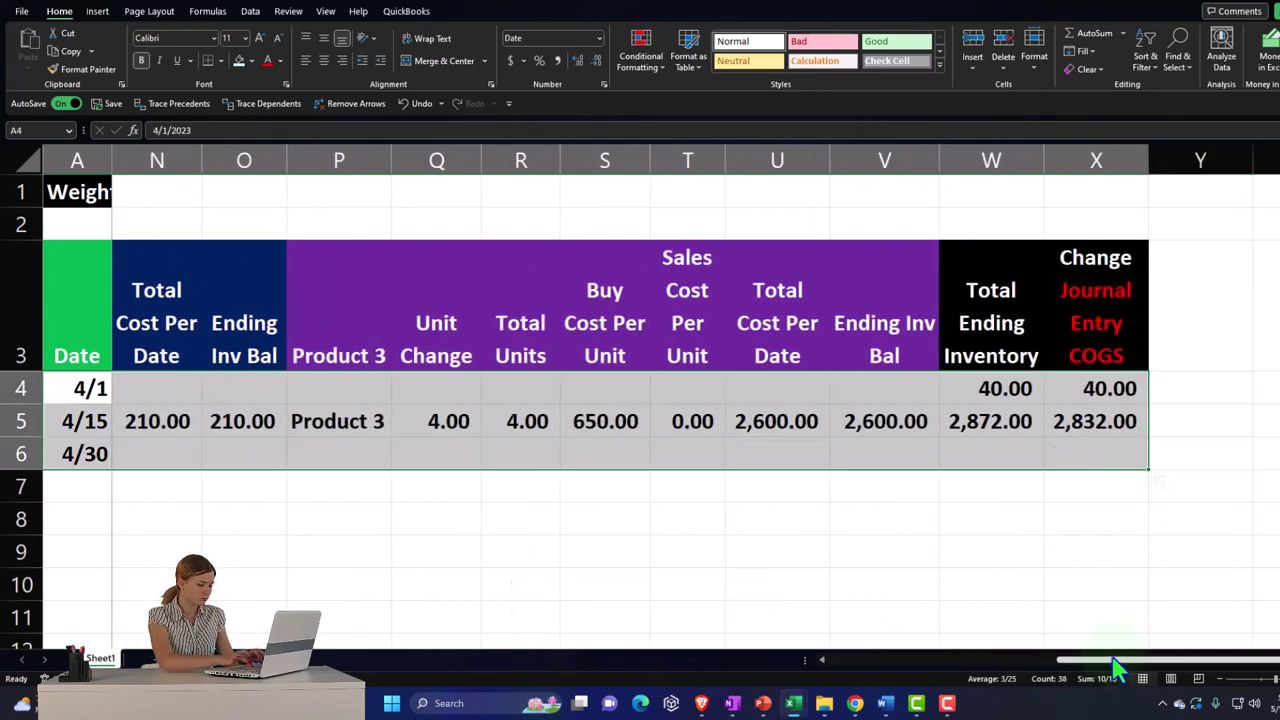
{"action": "left_click_drag", "start_coordinate": [1116, 660], "coordinate": [523, 680]}
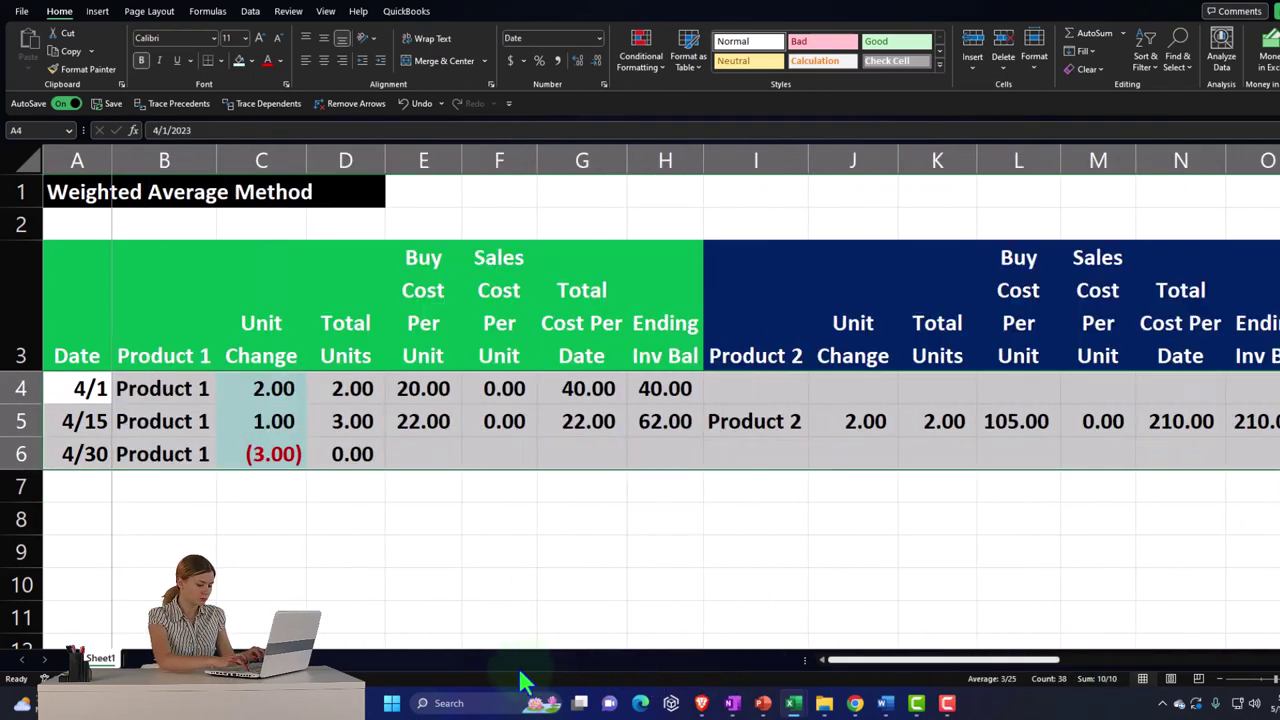
{"action": "left_click", "coordinate": [224, 62]}
{"action": "left_click", "coordinate": [262, 214]}
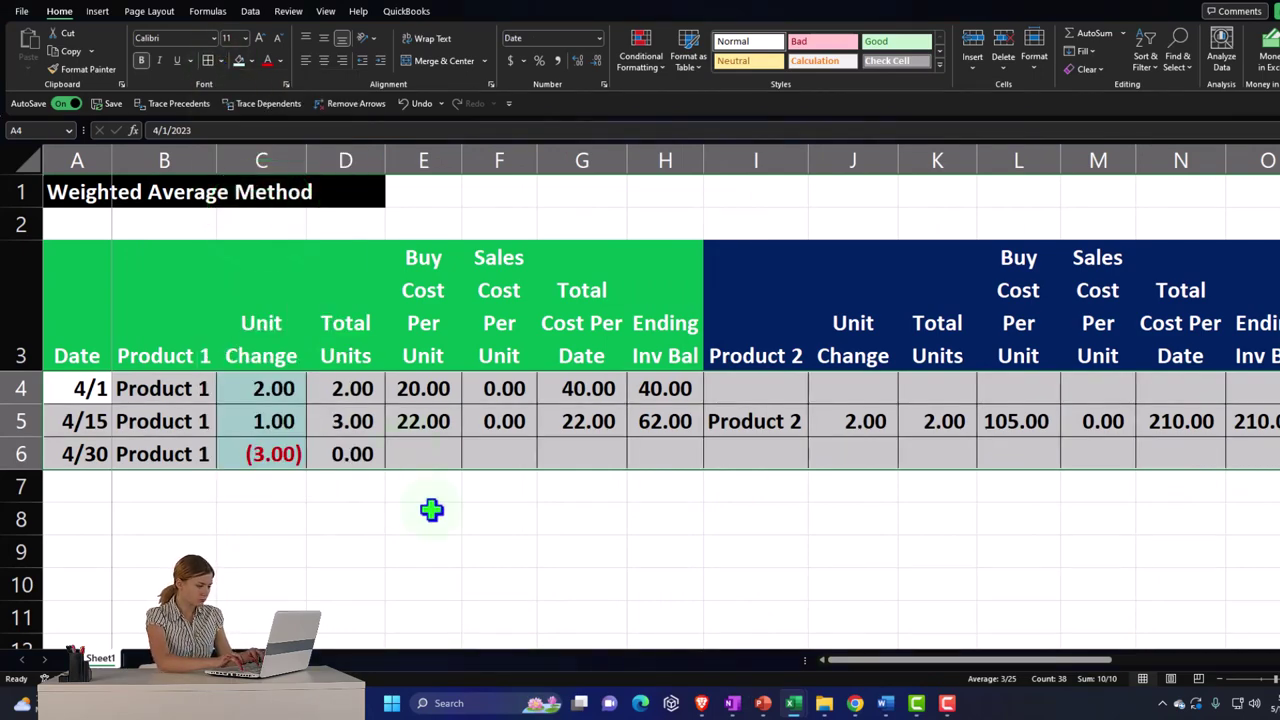
{"action": "left_click", "coordinate": [431, 510]}
Step: Shade the Product 1 Buy Cost Per Unit cells E4:E6 light blue and enter 0 in E6
{"action": "left_click", "coordinate": [342, 466]}
{"action": "left_click", "coordinate": [277, 451]}
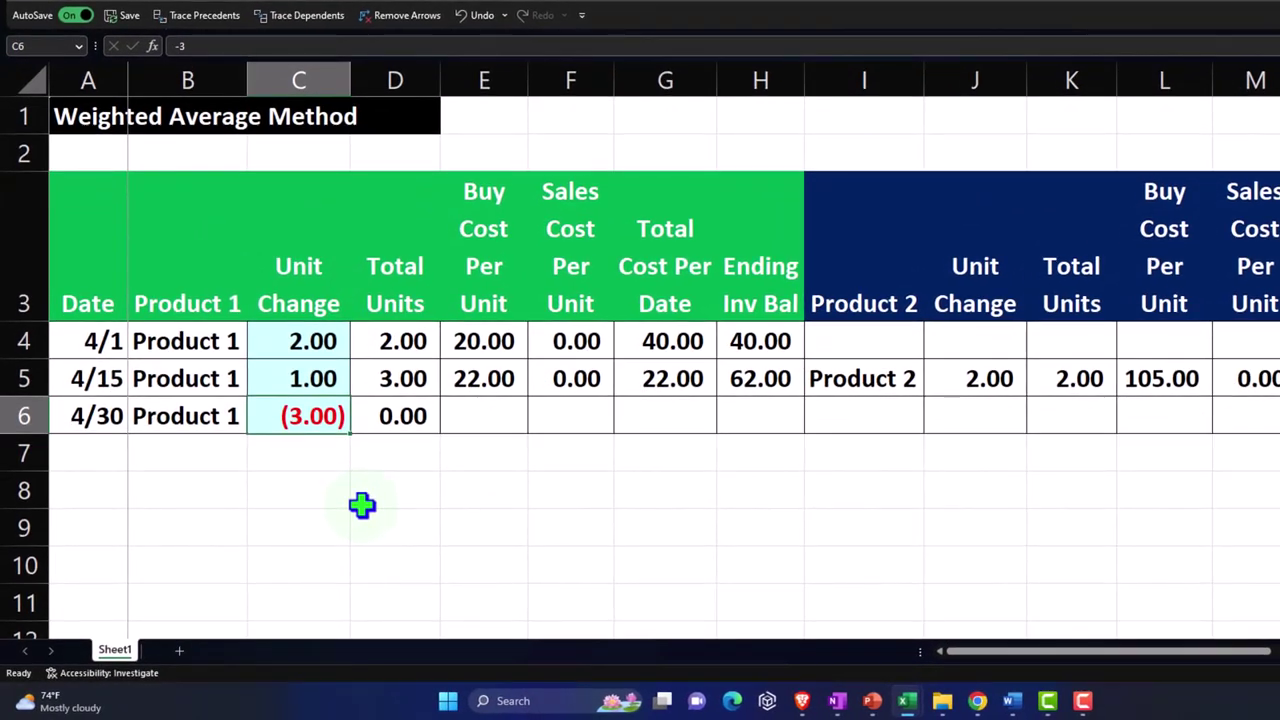
{"action": "key", "text": "Right"}
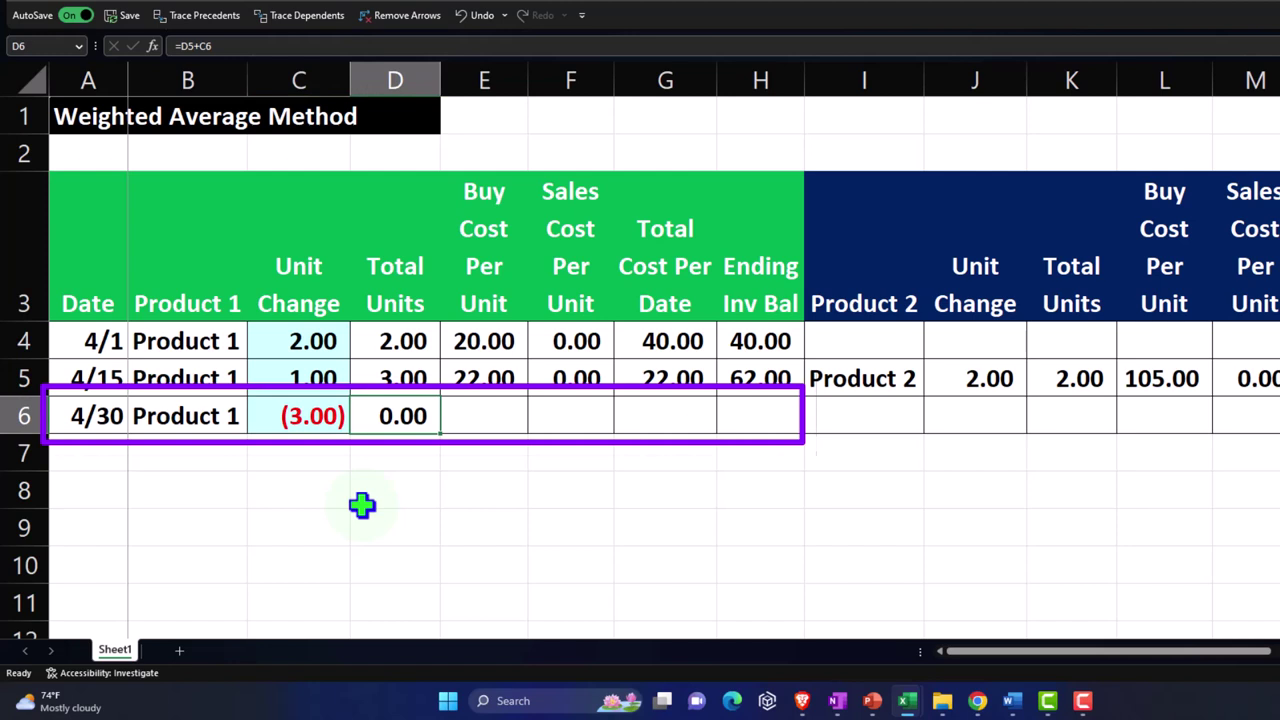
{"action": "key", "text": "Right"}
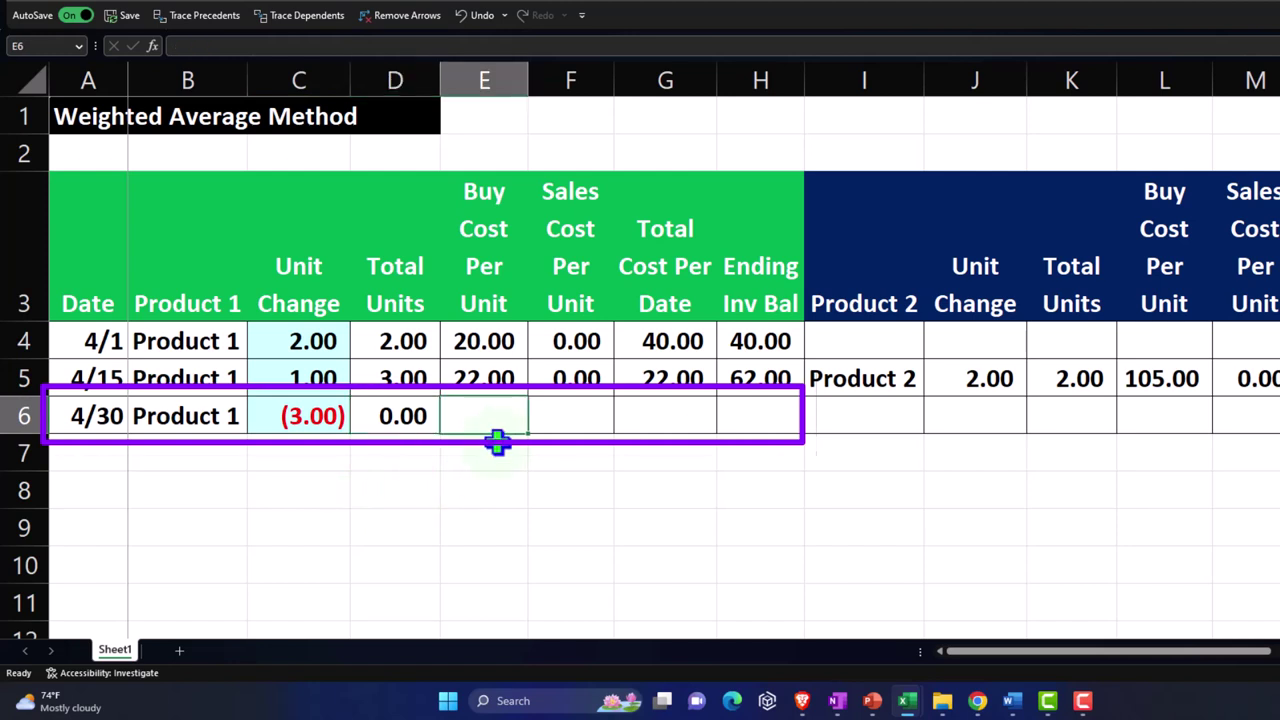
{"action": "left_click_drag", "start_coordinate": [500, 346], "coordinate": [493, 398]}
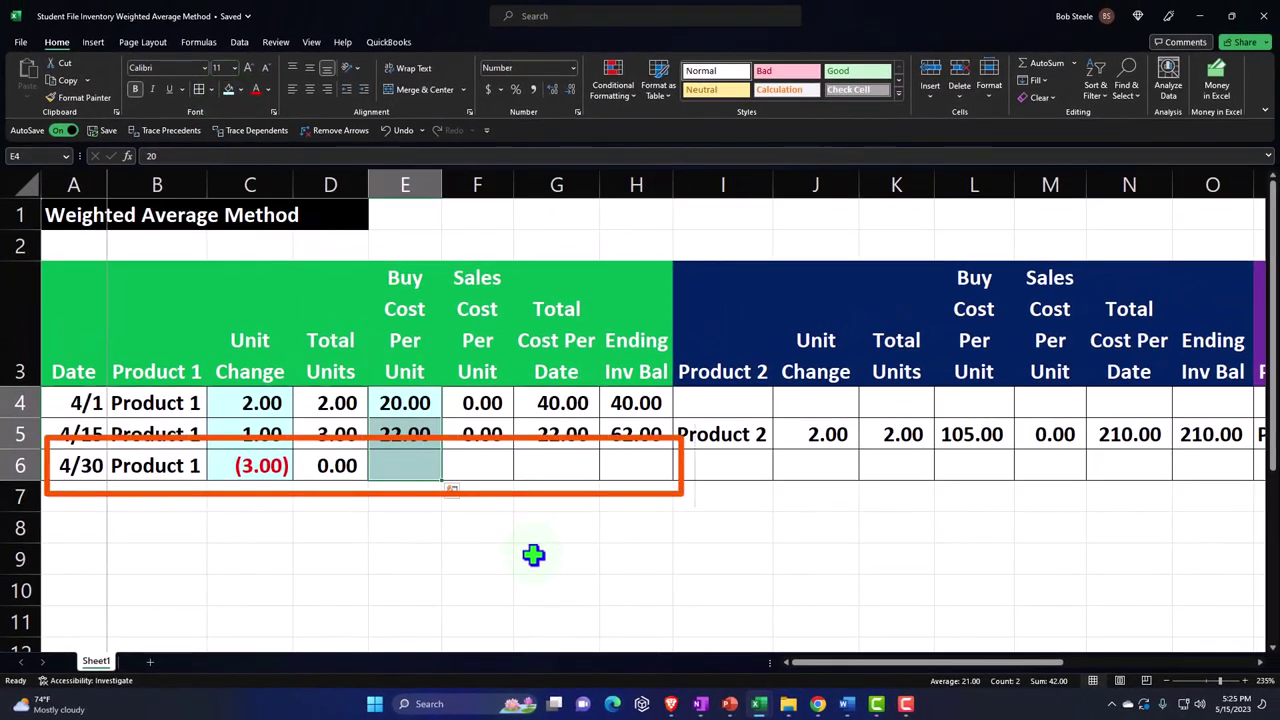
{"action": "left_click", "coordinate": [402, 466]}
{"action": "type", "text": "0"}
{"action": "key", "text": "Return"}
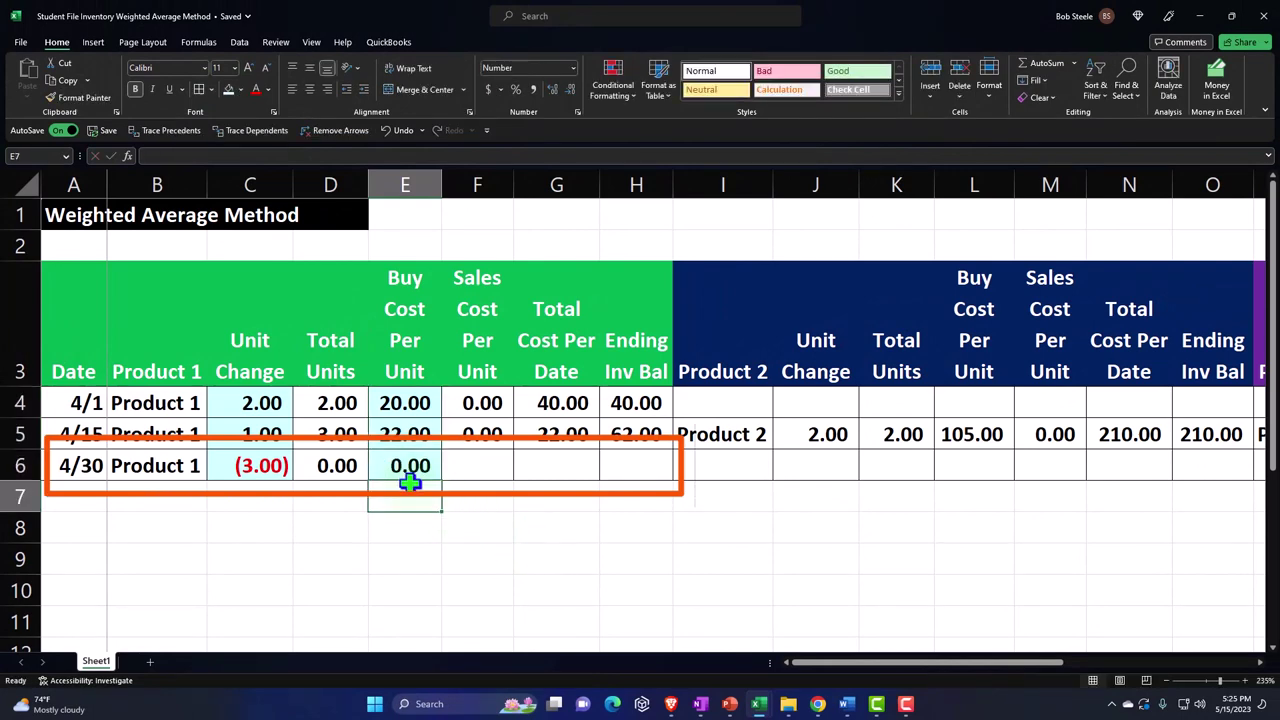
Step: Calculate Product 1's 4/30 Sales Cost Per Unit in F6 with the formula =H5/D5
{"action": "key", "text": "Up"}
{"action": "key", "text": "Right"}
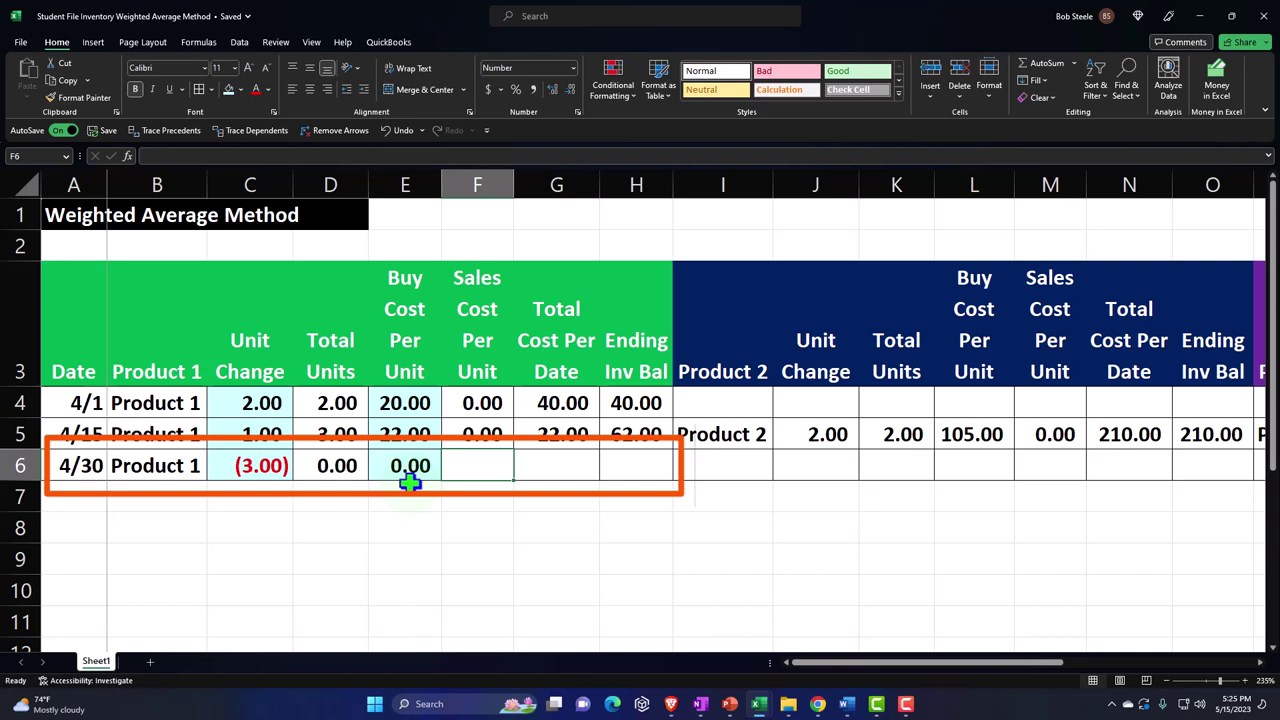
{"action": "left_click", "coordinate": [636, 432]}
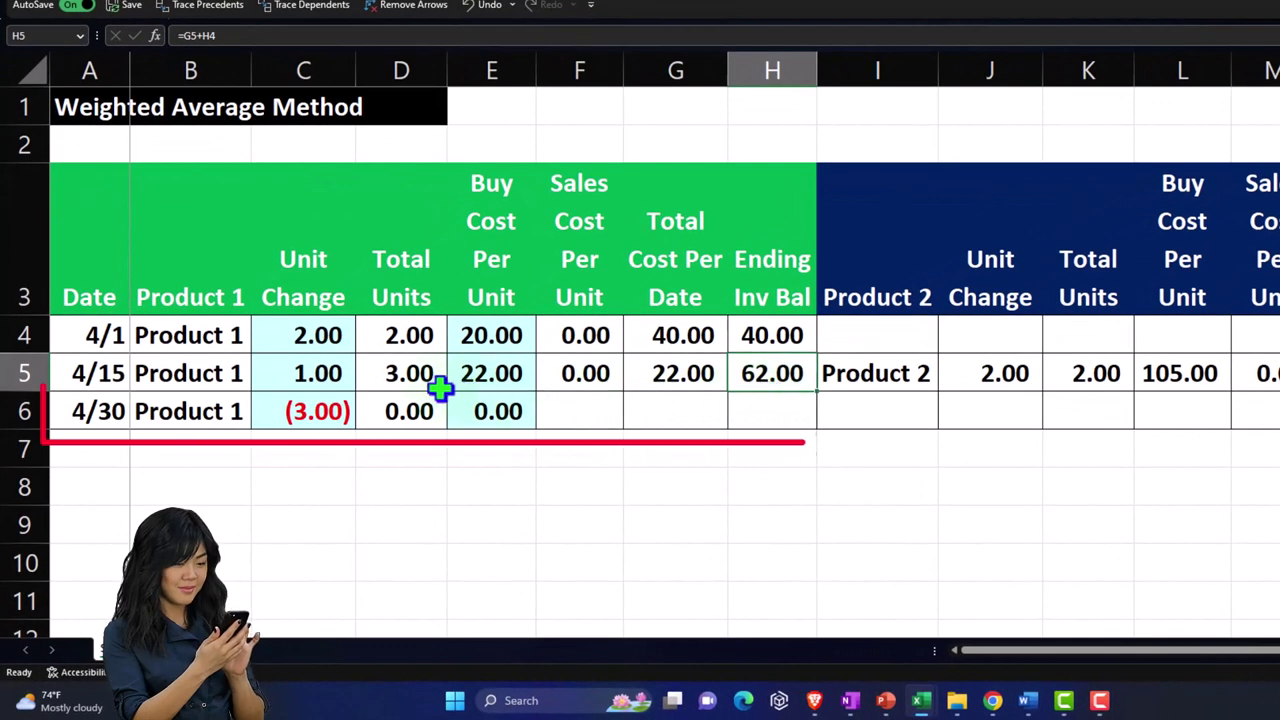
{"action": "left_click", "coordinate": [410, 375]}
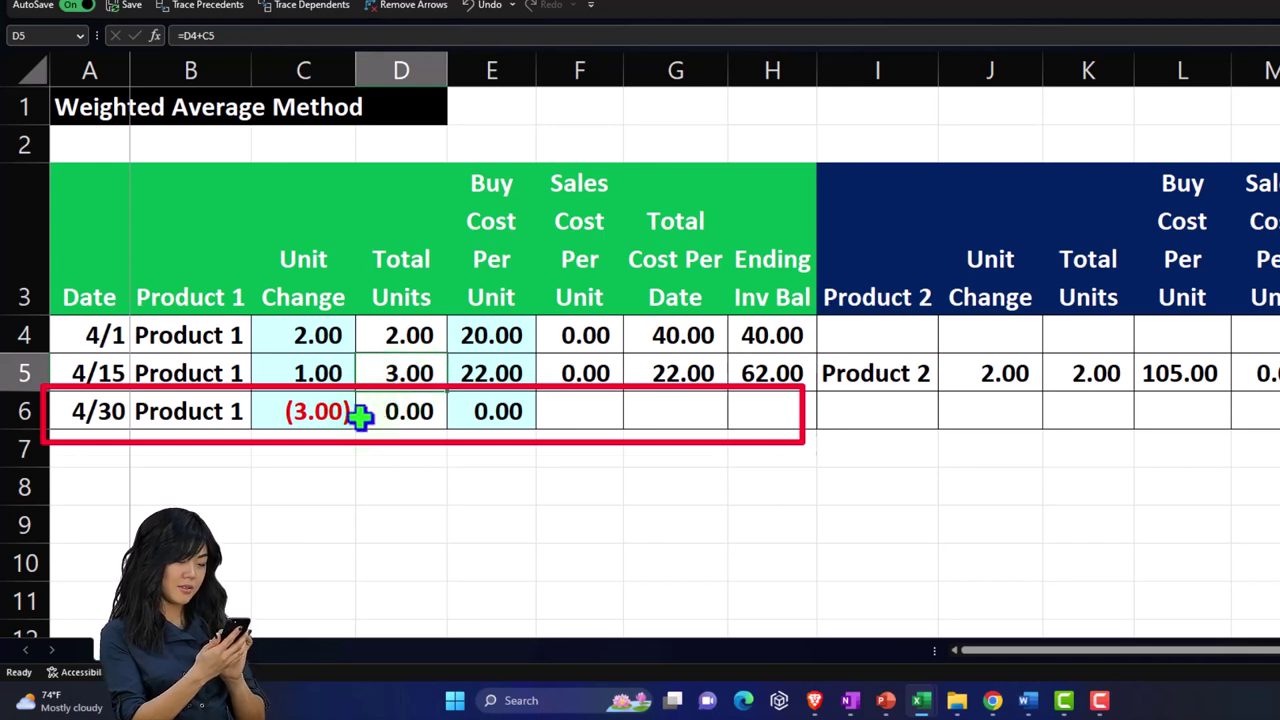
{"action": "left_click", "coordinate": [497, 335]}
{"action": "left_click_drag", "start_coordinate": [497, 335], "coordinate": [499, 362]}
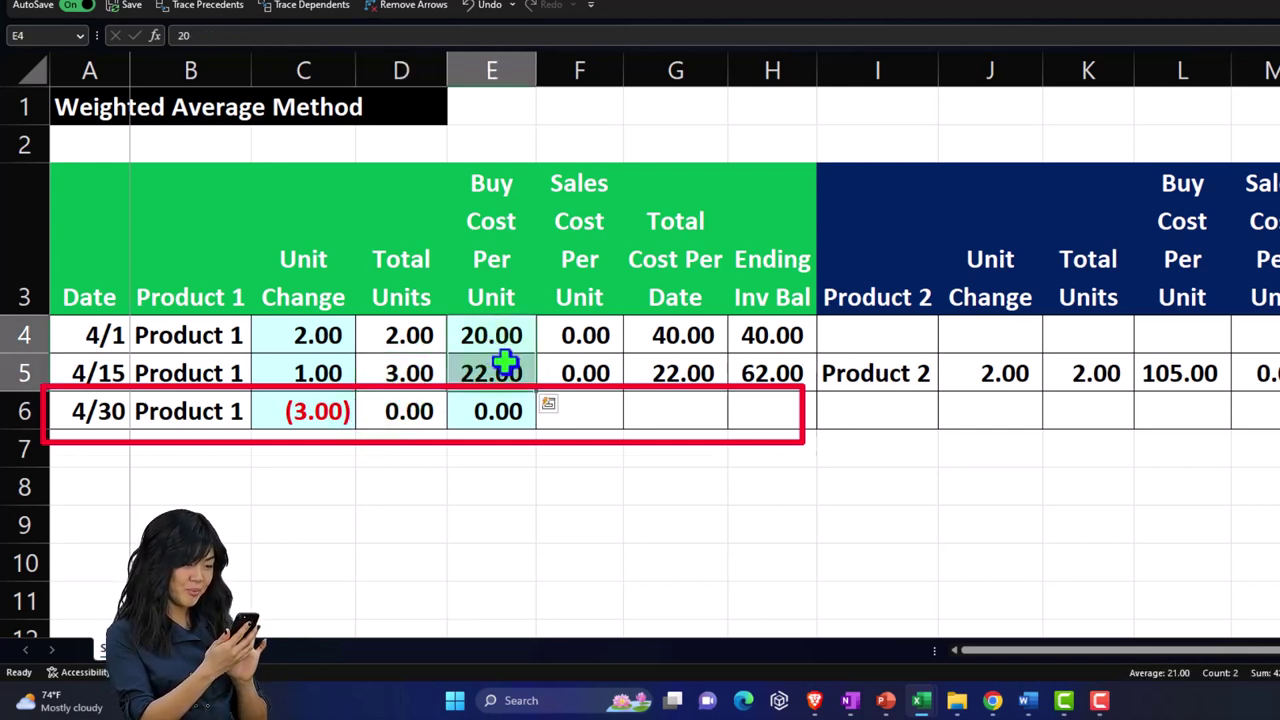
{"action": "left_click", "coordinate": [591, 408]}
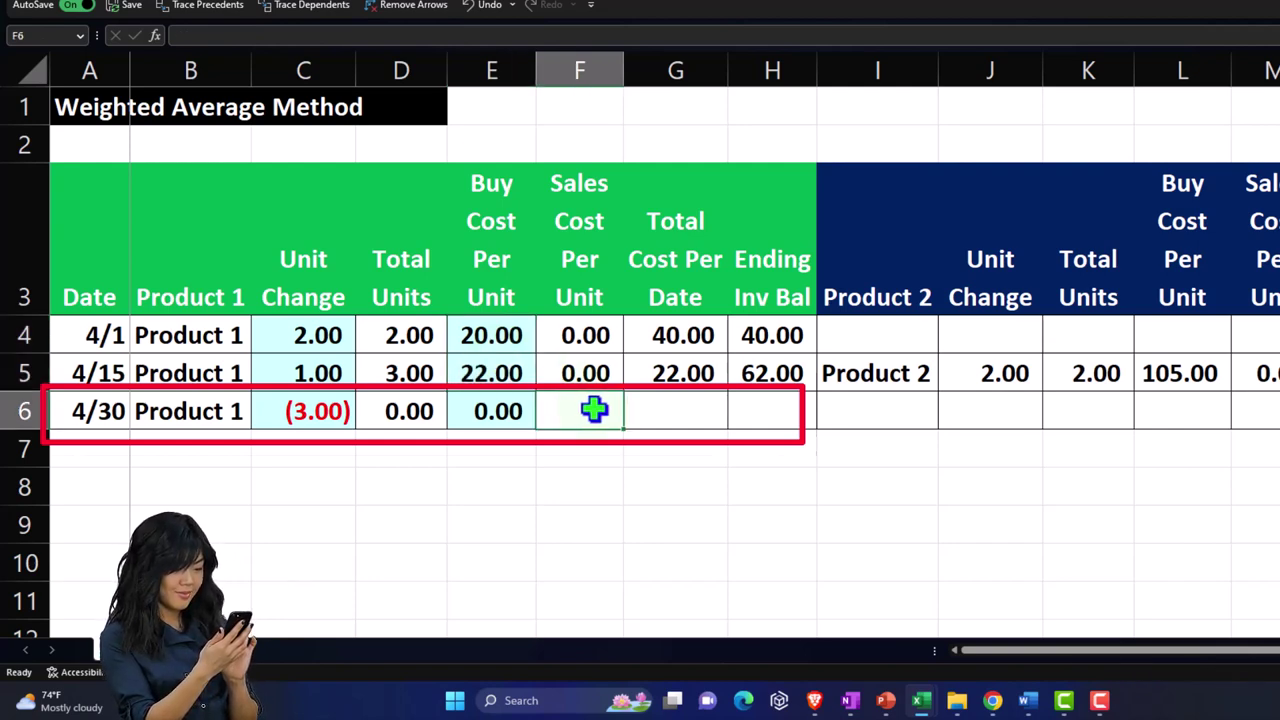
{"action": "type", "text": "="}
{"action": "key", "text": "Up"}
{"action": "key", "text": "Right"}
{"action": "key", "text": "Right"}
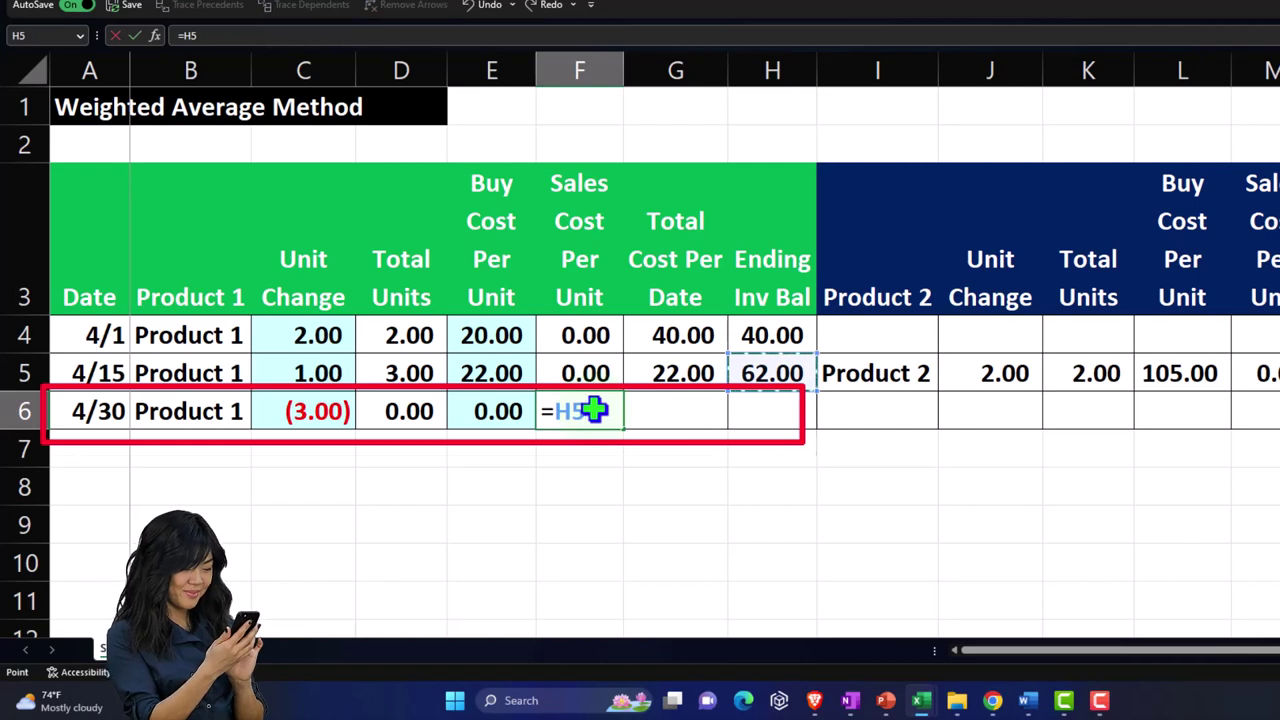
{"action": "type", "text": "/"}
{"action": "key", "text": "Left"}
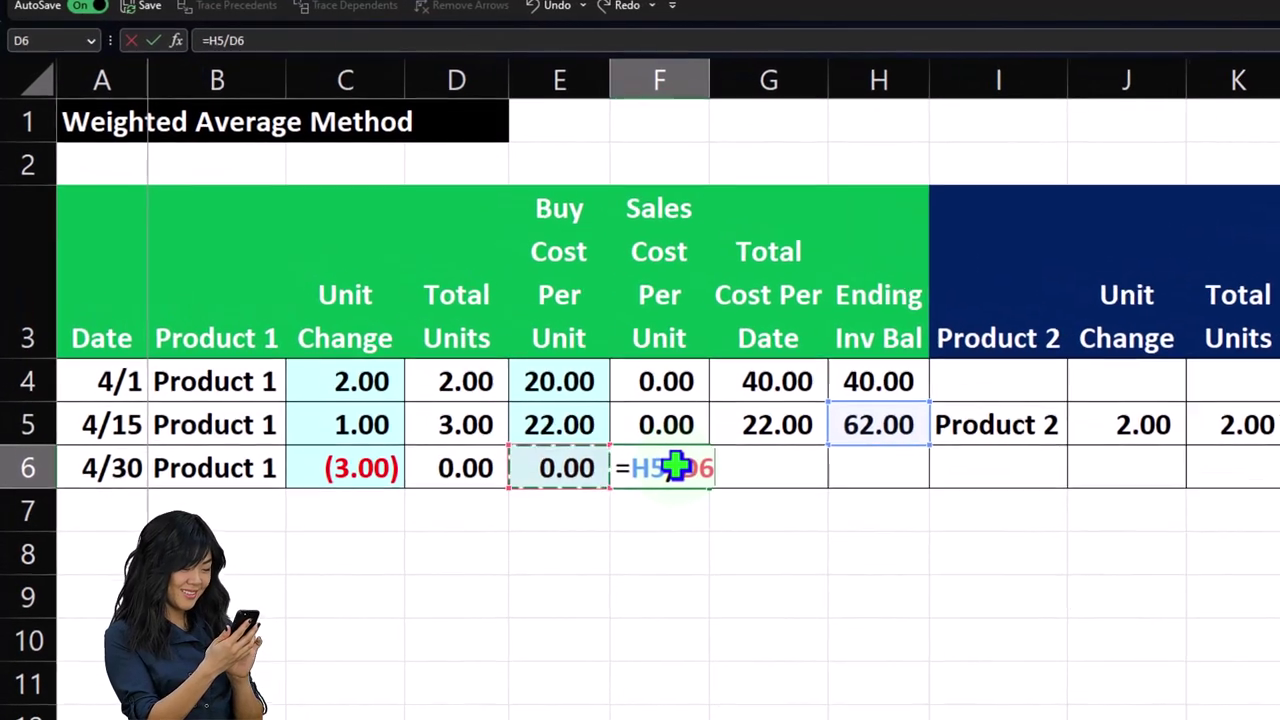
{"action": "key", "text": "Left"}
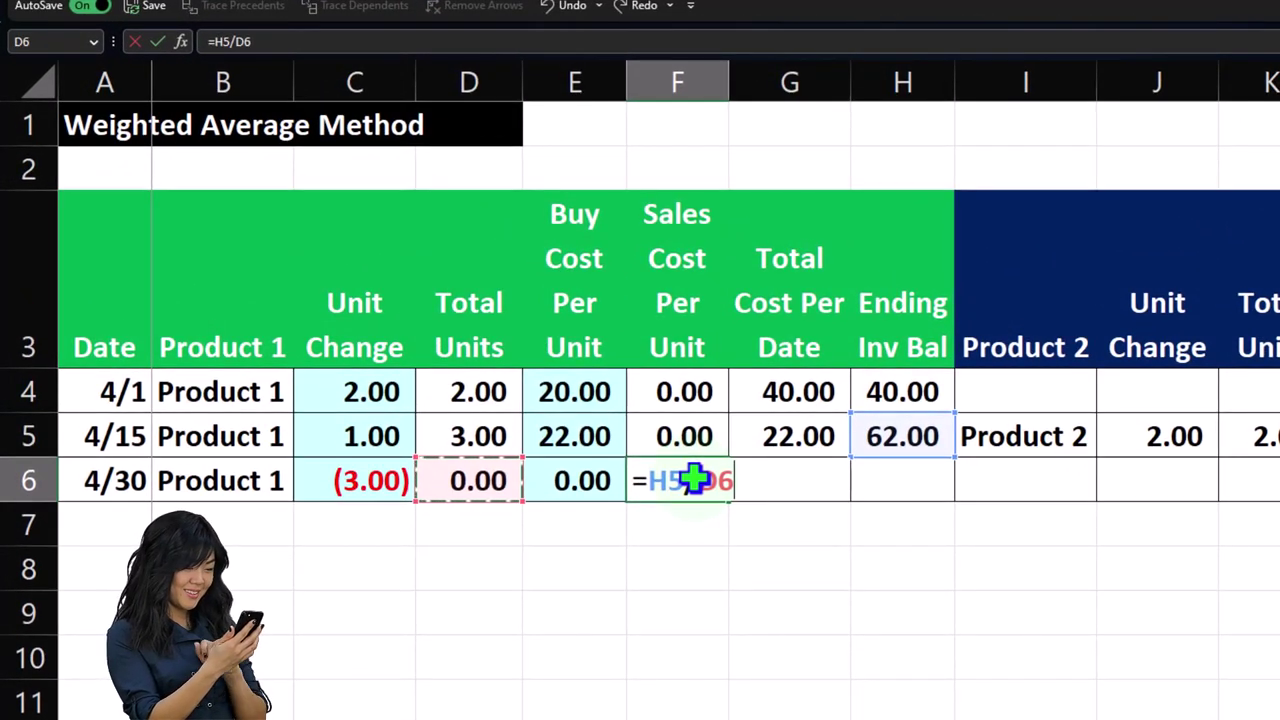
{"action": "key", "text": "Up"}
{"action": "key", "text": "Return"}
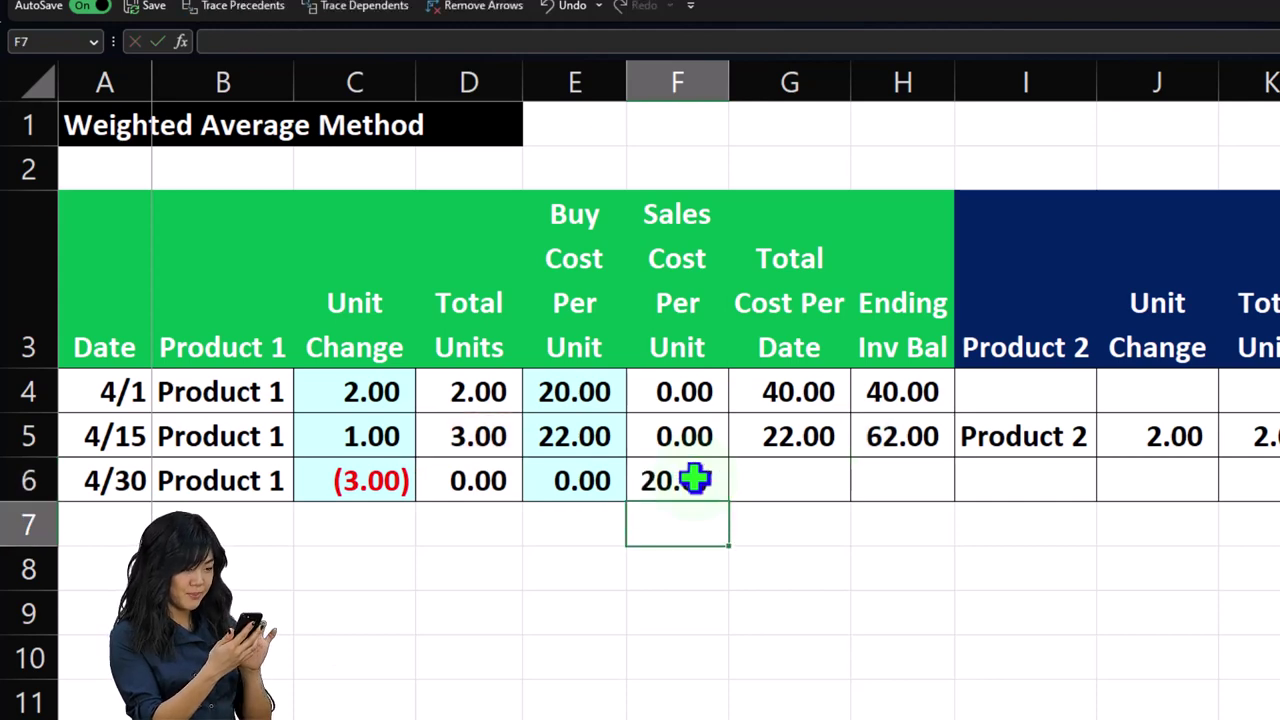
Step: Fill Product 1's Total Cost Per Date formula from G5 down to G6 and check its cell references
{"action": "left_click", "coordinate": [603, 390]}
{"action": "key", "text": "Down"}
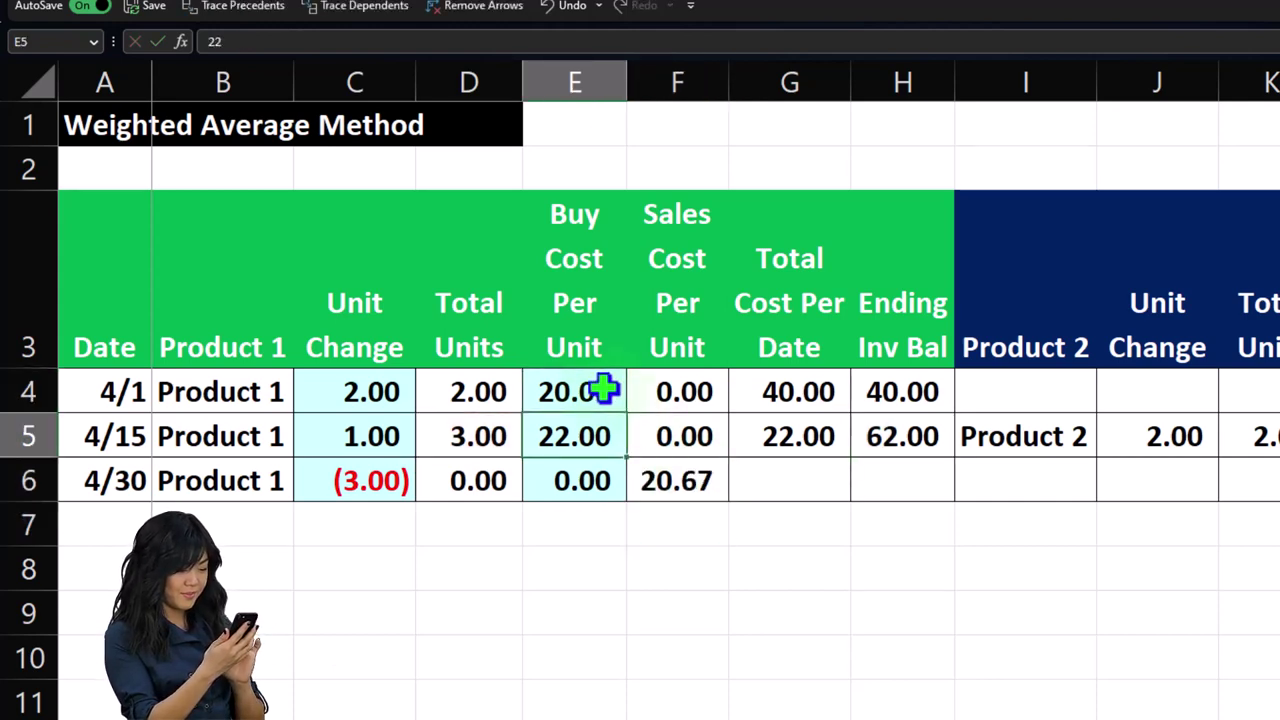
{"action": "key", "text": "Down"}
{"action": "key", "text": "Right"}
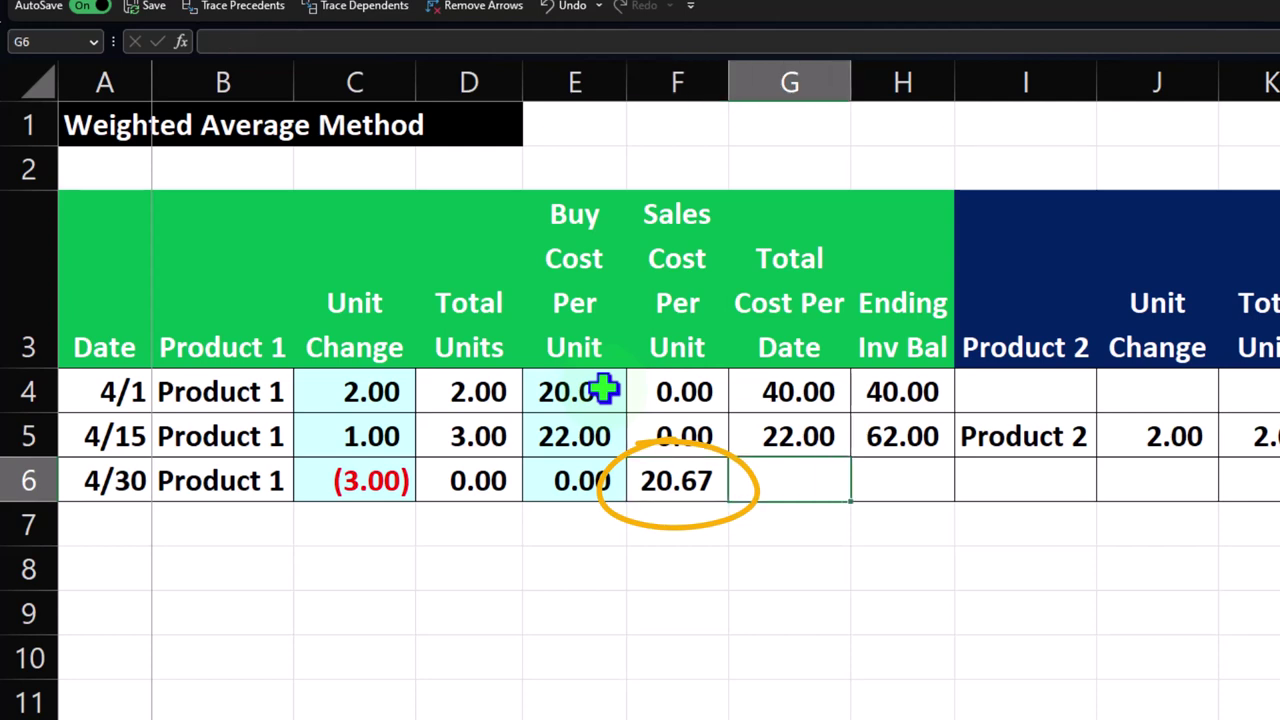
{"action": "left_click", "coordinate": [837, 437]}
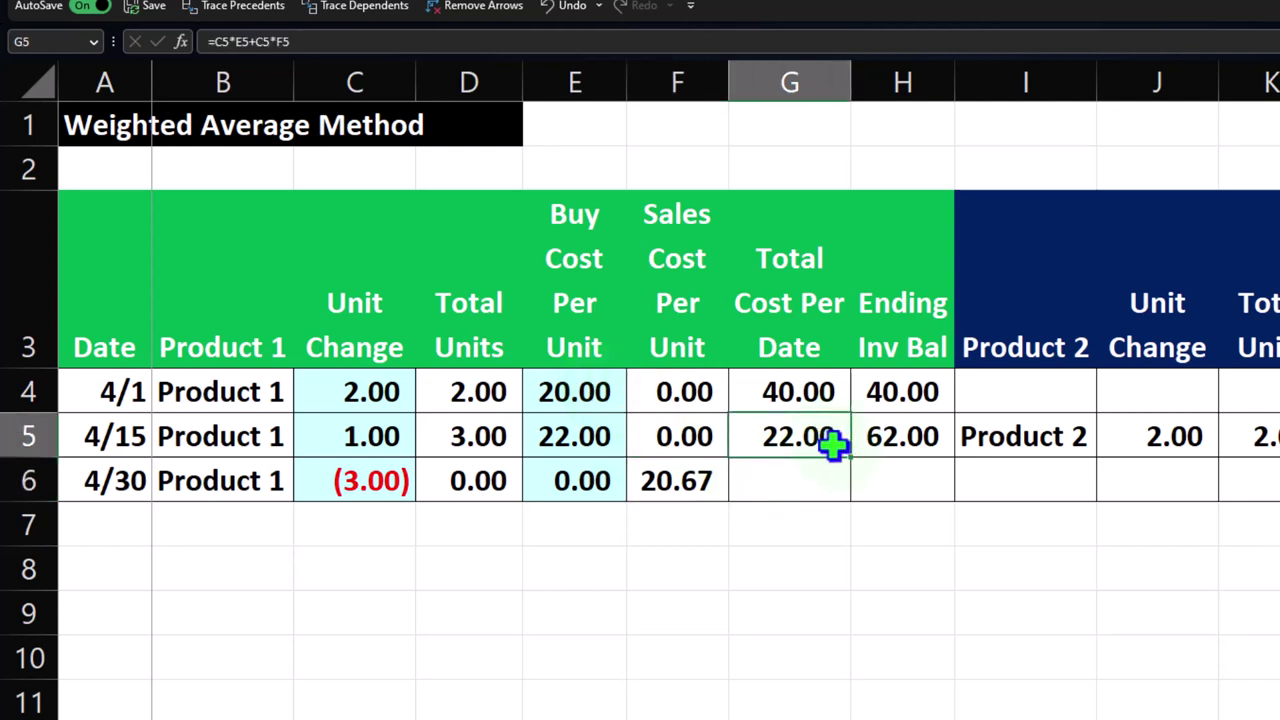
{"action": "double_click", "coordinate": [829, 443]}
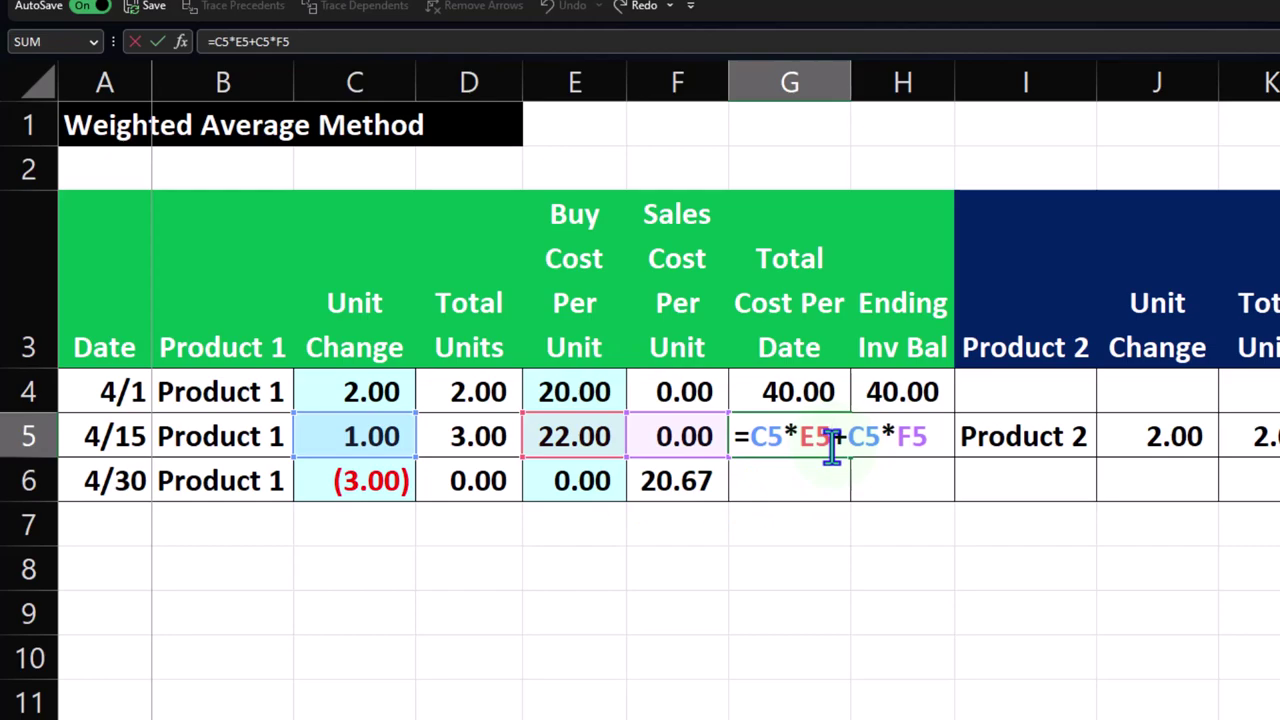
{"action": "key", "text": "Escape"}
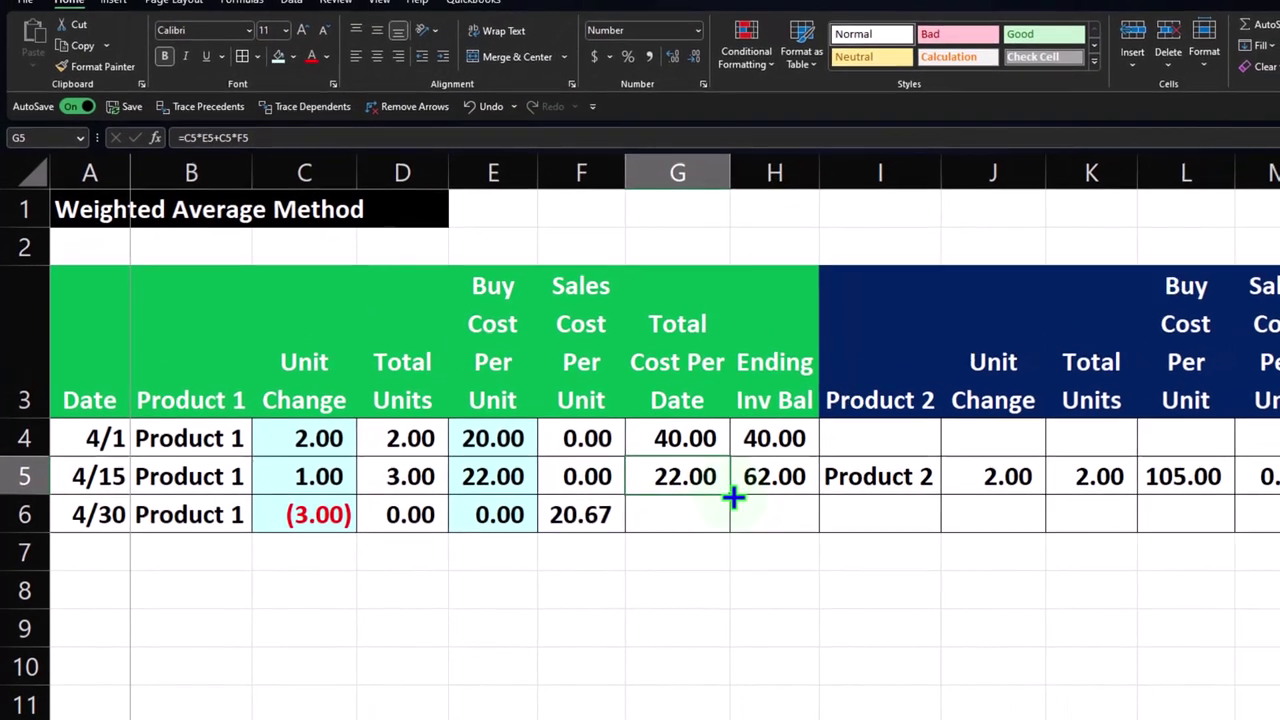
{"action": "left_click_drag", "start_coordinate": [733, 497], "coordinate": [729, 517]}
{"action": "double_click", "coordinate": [678, 514]}
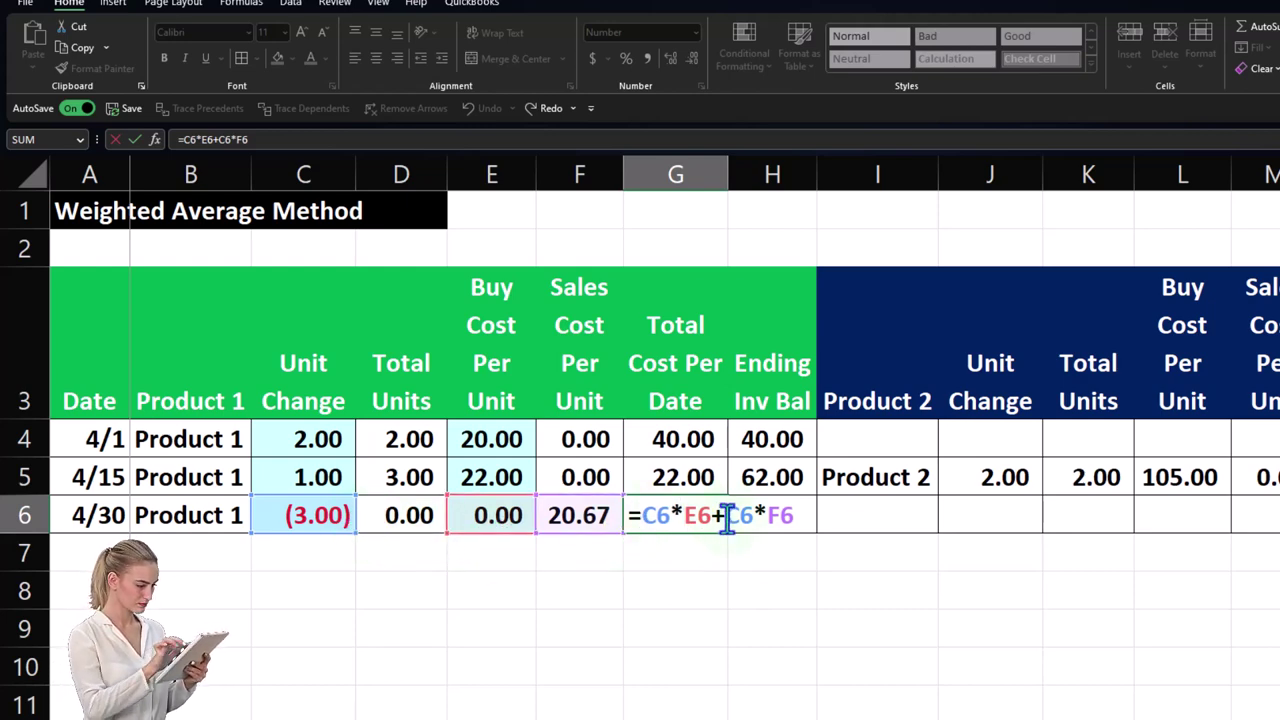
{"action": "left_click_drag", "start_coordinate": [727, 515], "coordinate": [797, 515]}
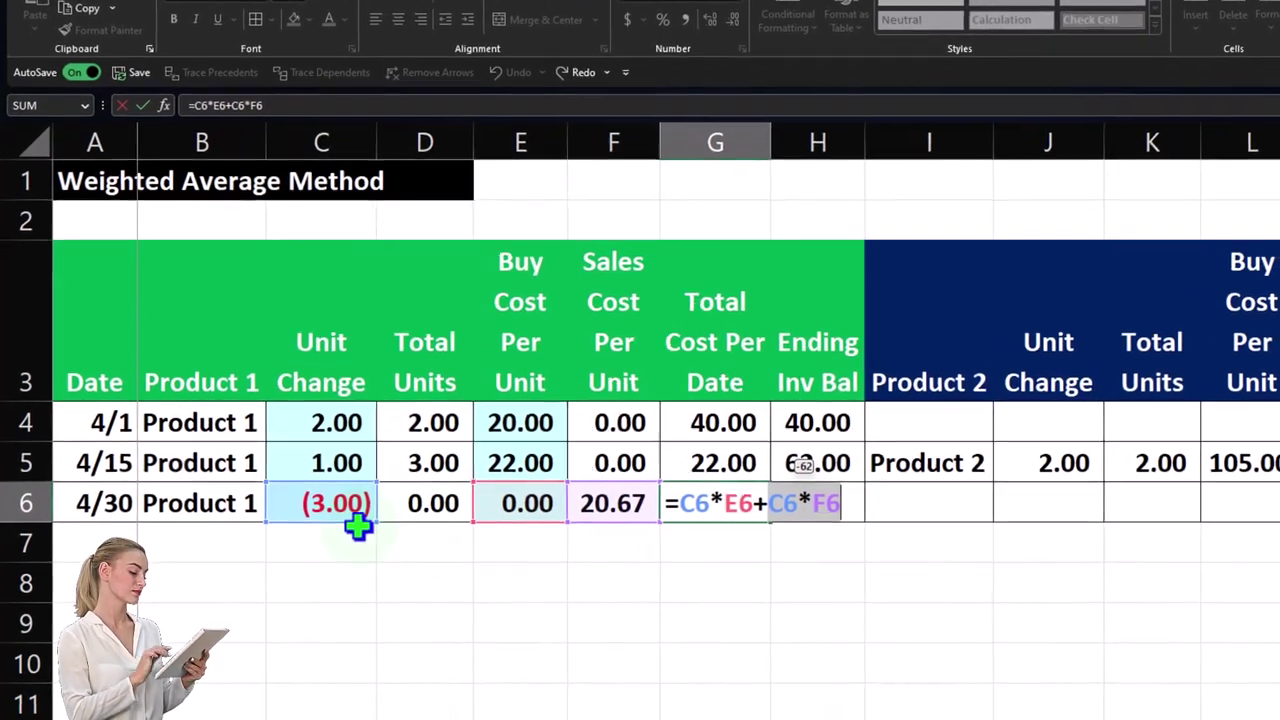
{"action": "key", "text": "Return"}
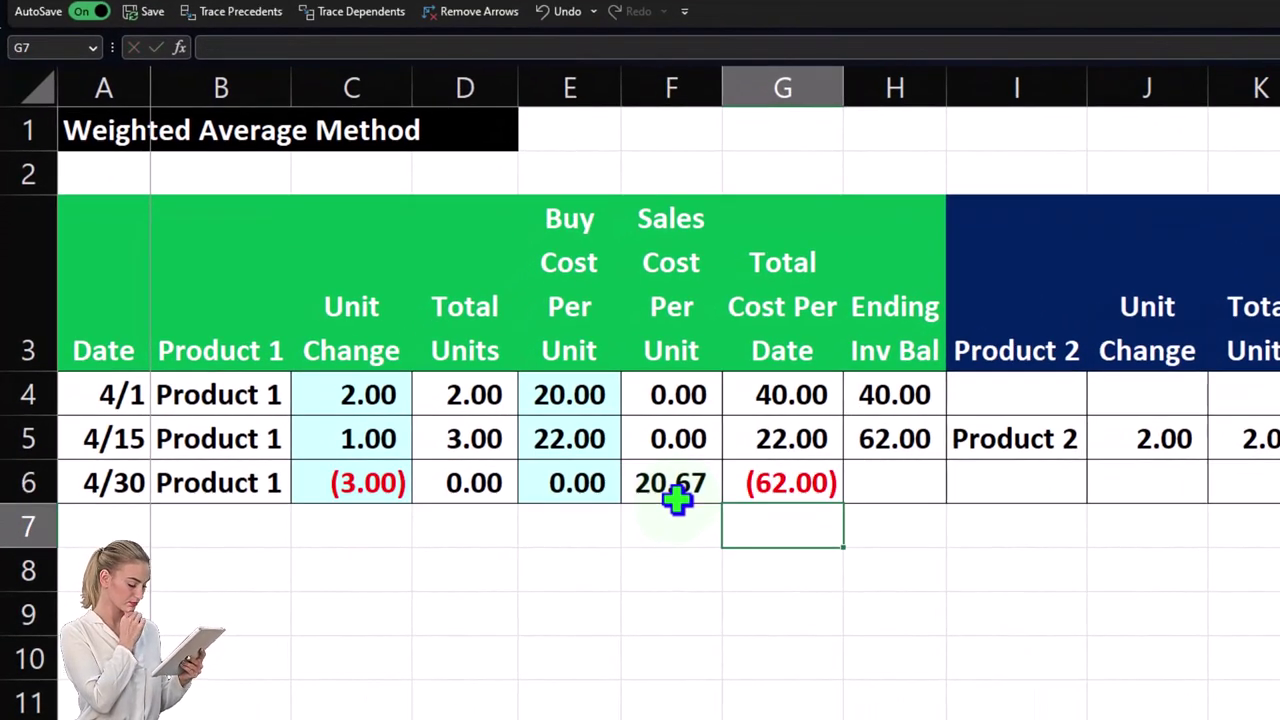
{"action": "key", "text": "Up"}
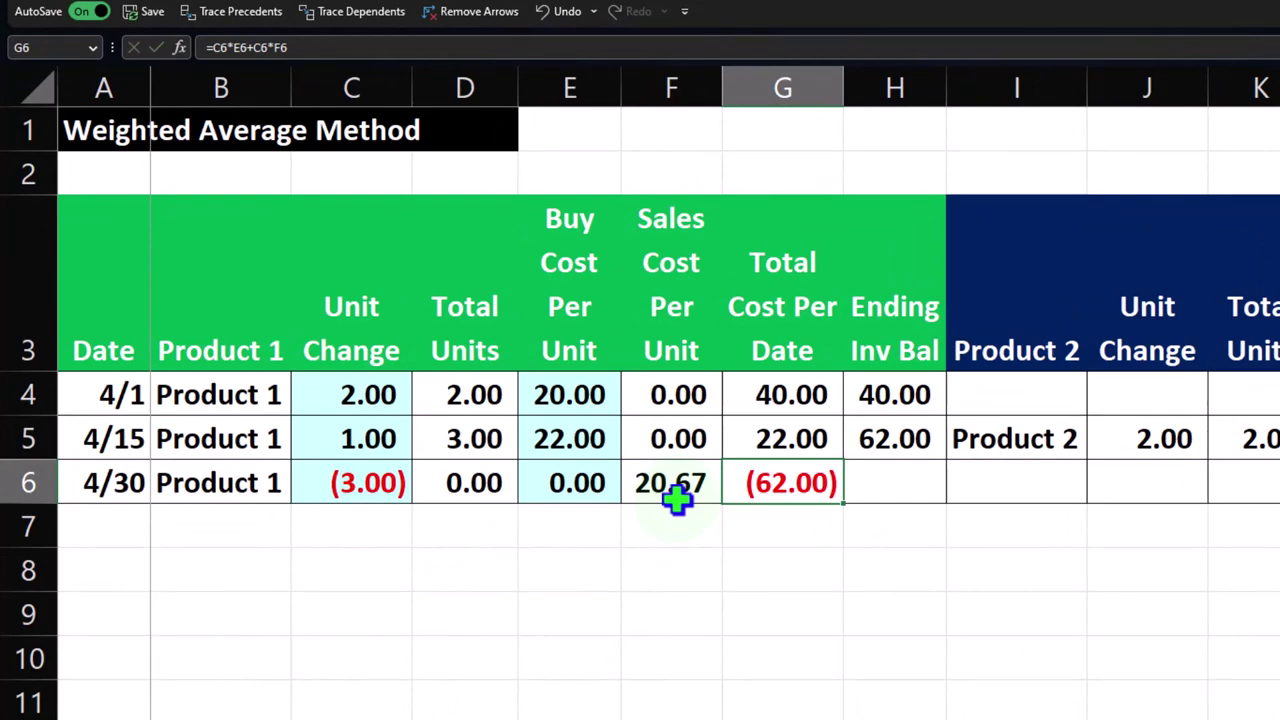
Step: Fill Product 1's Ending Inv Bal formula from H5 down to the 4/30 row in H6
{"action": "key", "text": "Right"}
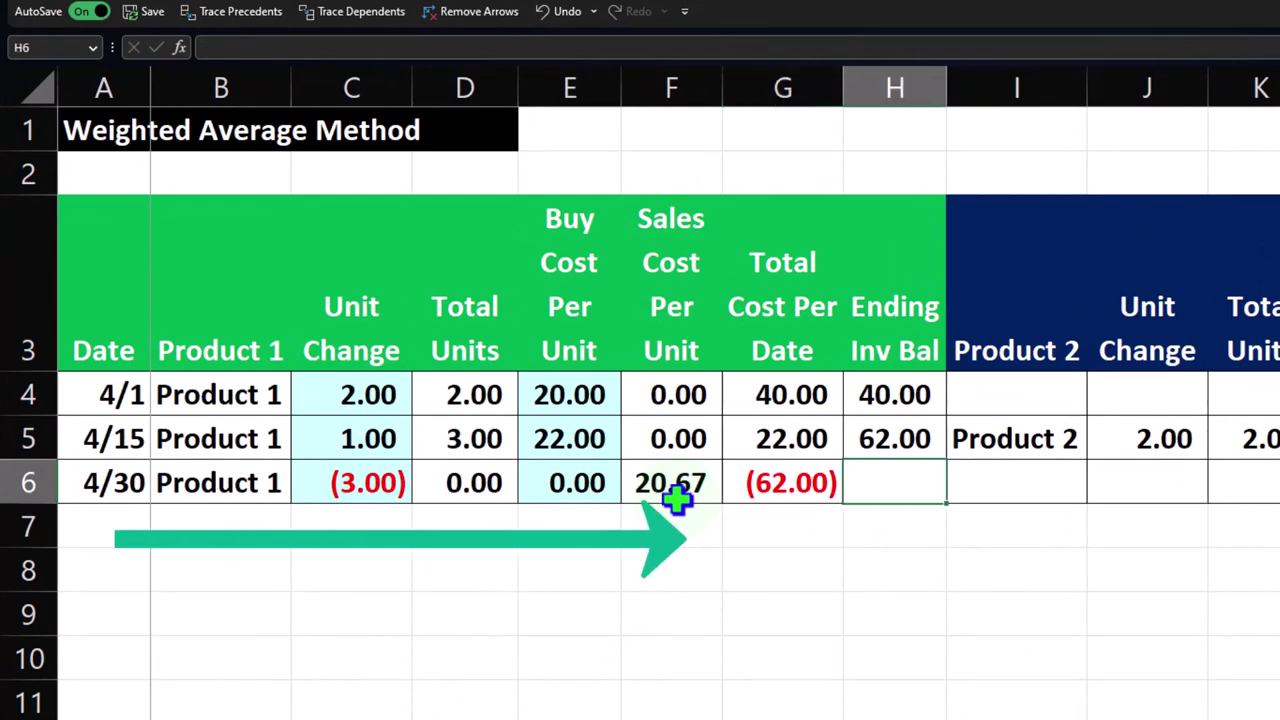
{"action": "left_click", "coordinate": [900, 437]}
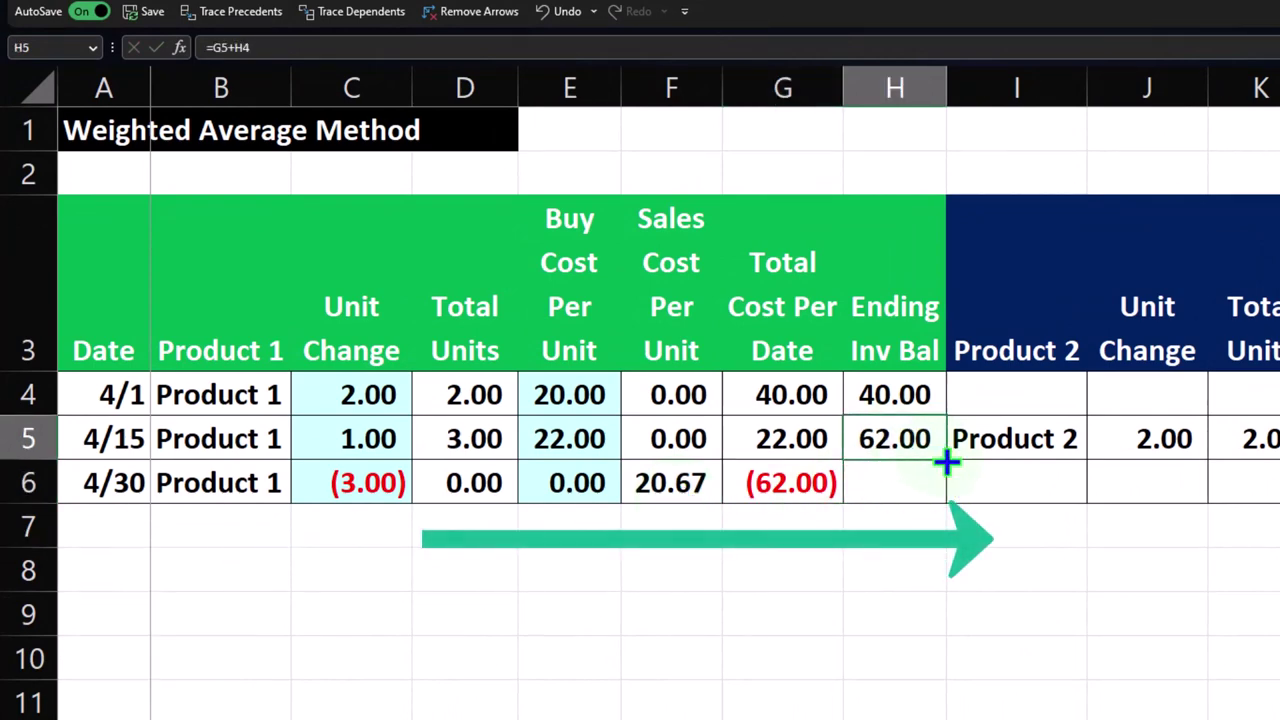
{"action": "left_click_drag", "start_coordinate": [946, 462], "coordinate": [946, 497]}
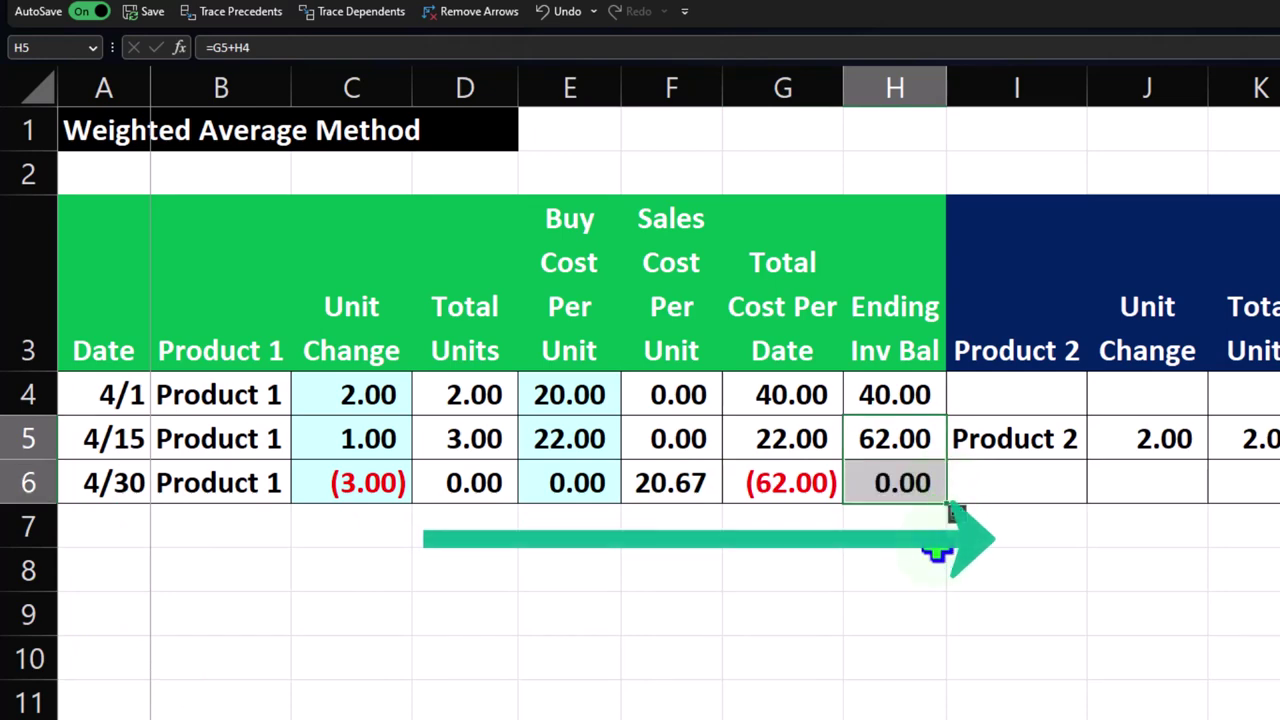
Step: Review the cells referenced by Product 1's 4/30 Sales Cost Per Unit formula in F6
{"action": "double_click", "coordinate": [688, 482]}
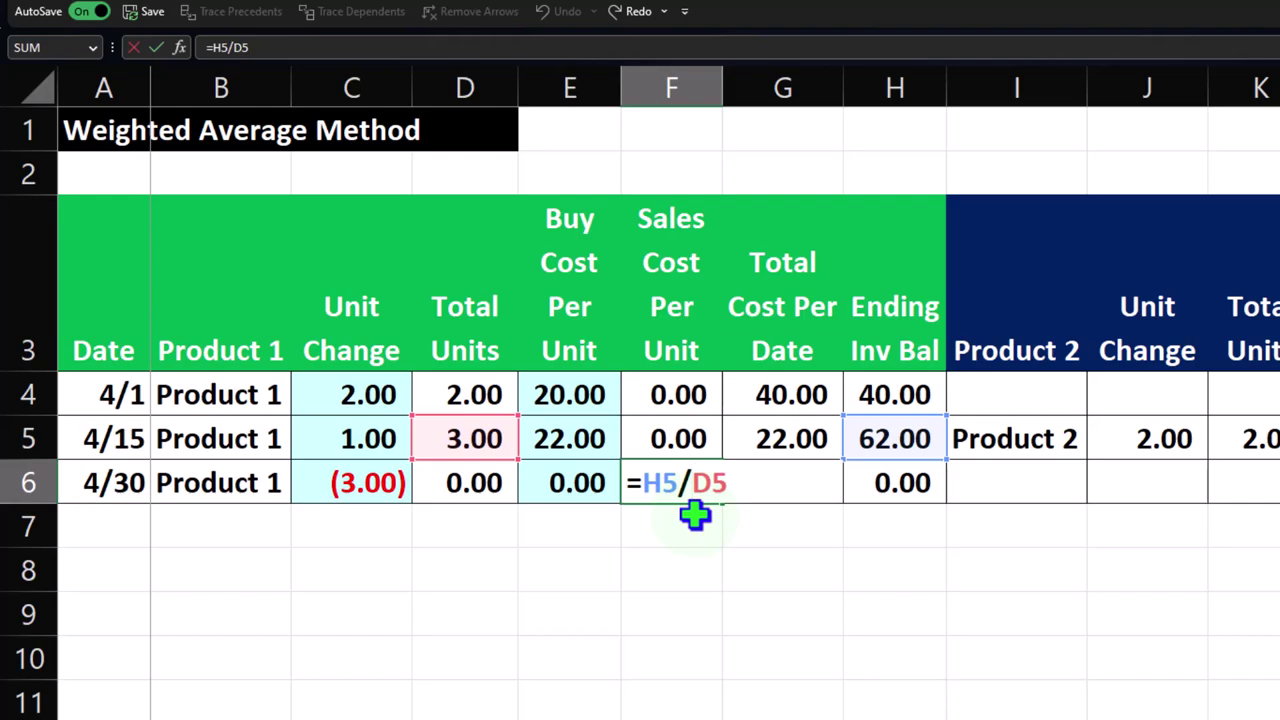
{"action": "key", "text": "Return"}
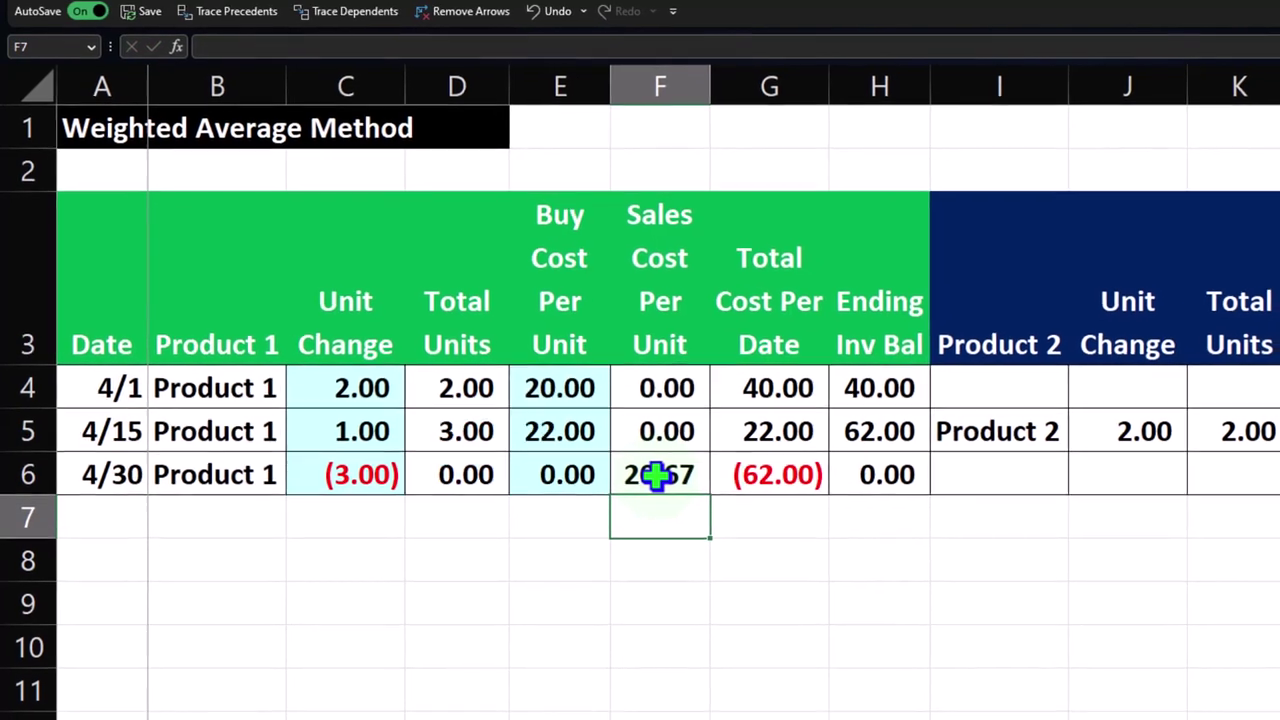
{"action": "left_click", "coordinate": [667, 482]}
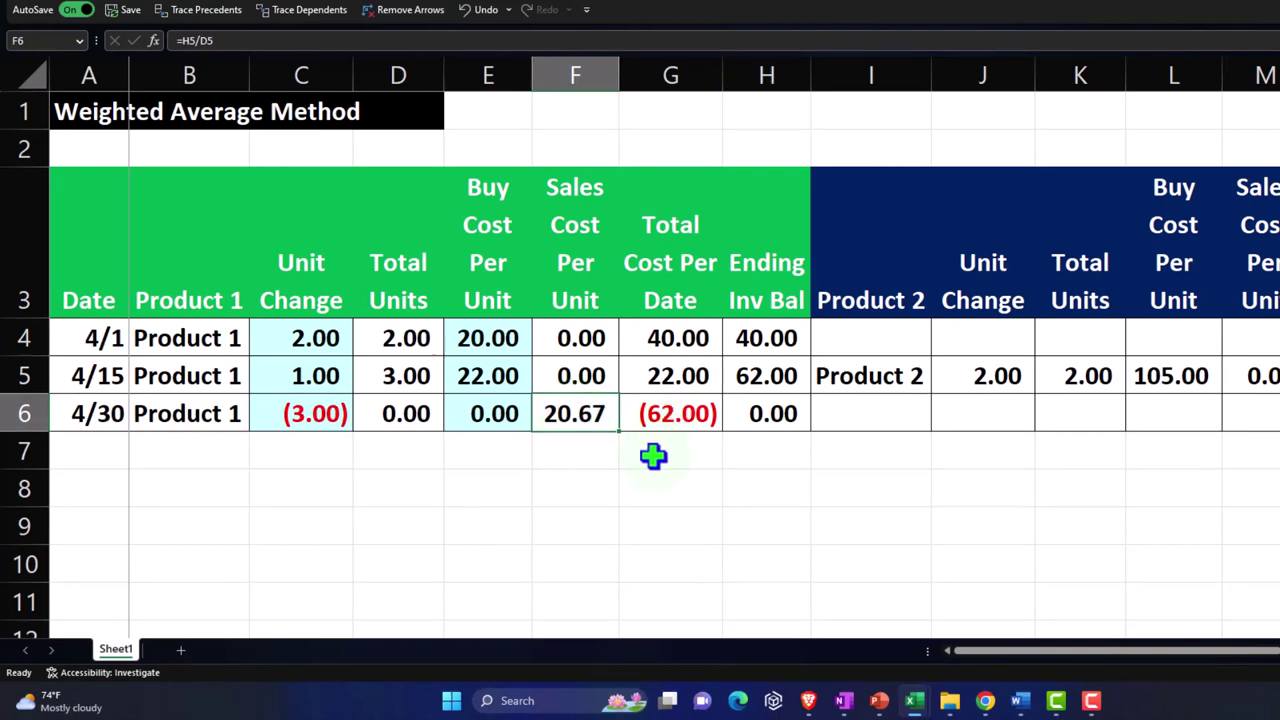
{"action": "double_click", "coordinate": [548, 409]}
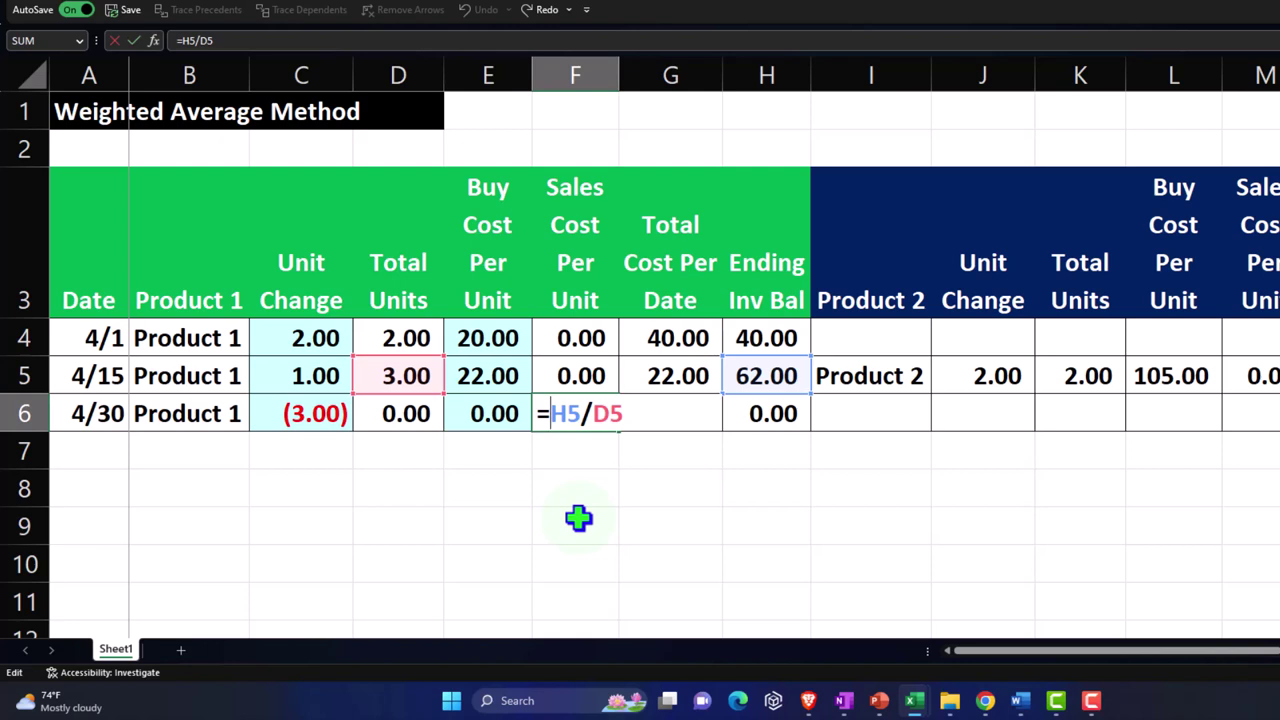
{"action": "type", "text": "if"}
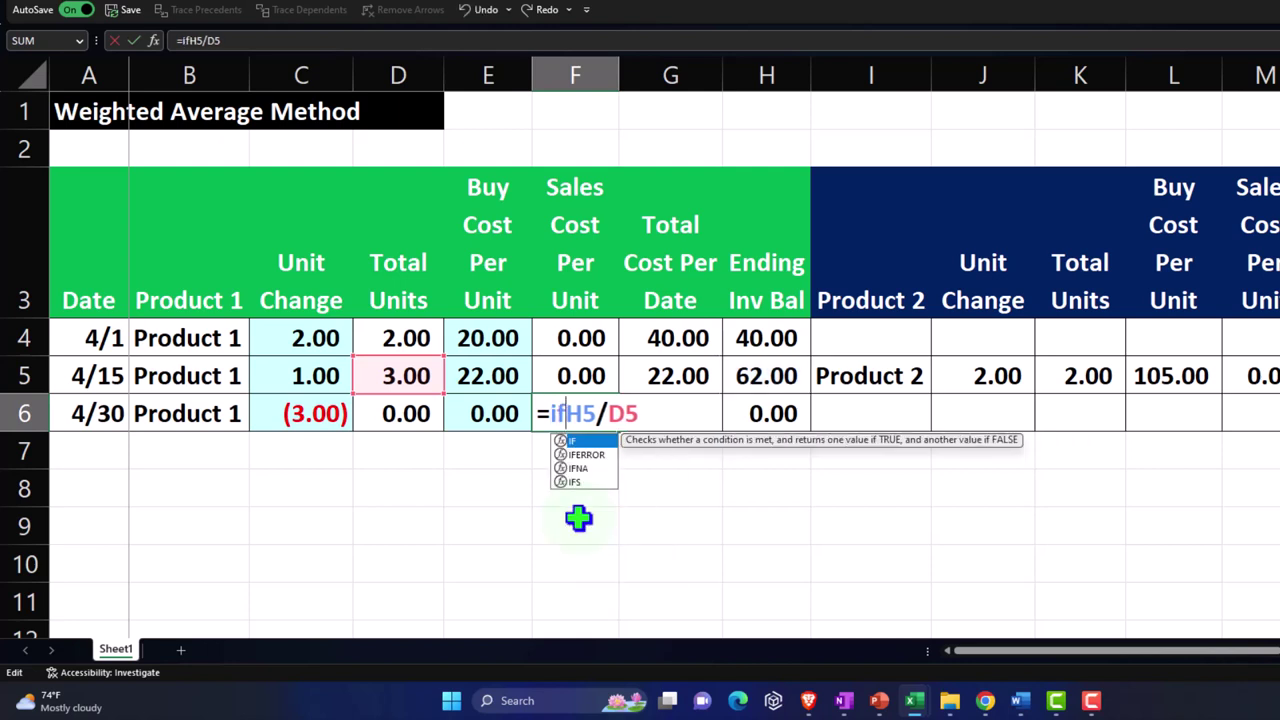
{"action": "type", "text": "("}
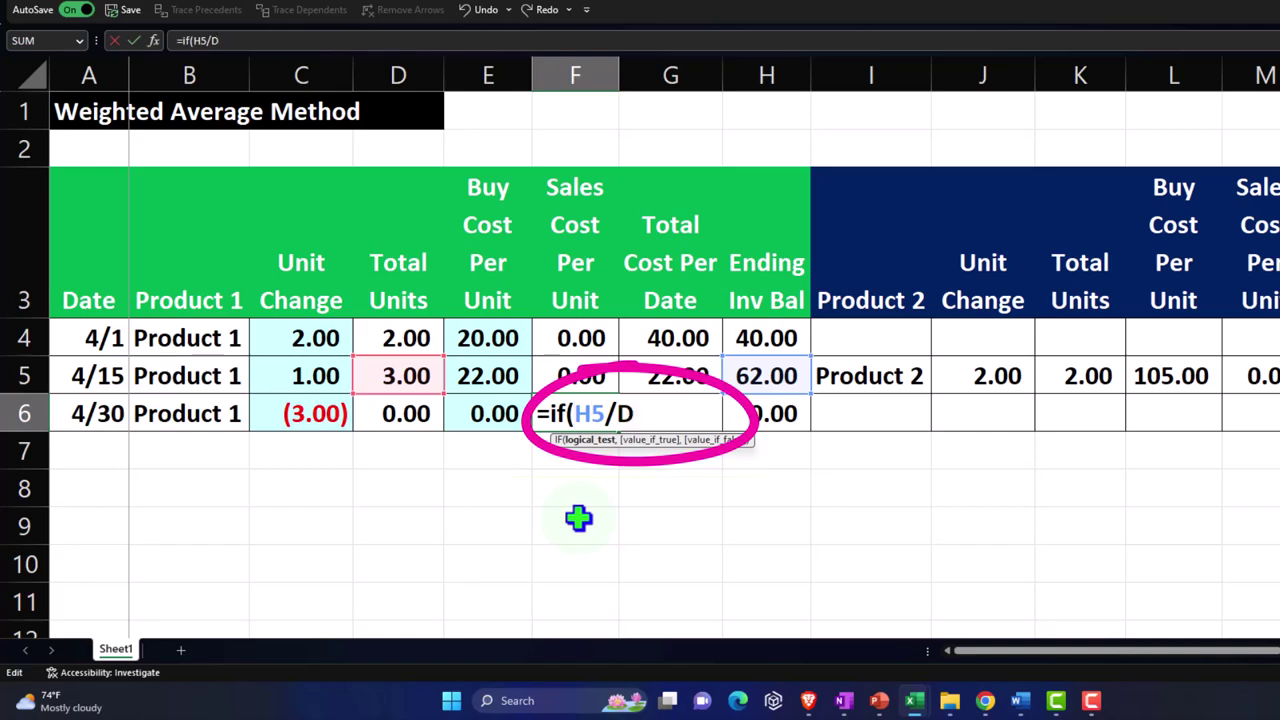
{"action": "key", "text": "BackSpace"}
{"action": "key", "text": "BackSpace"}
{"action": "key", "text": "BackSpace"}
{"action": "key", "text": "BackSpace"}
{"action": "key", "text": "BackSpace"}
{"action": "key", "text": "BackSpace"}
{"action": "key", "text": "BackSpace"}
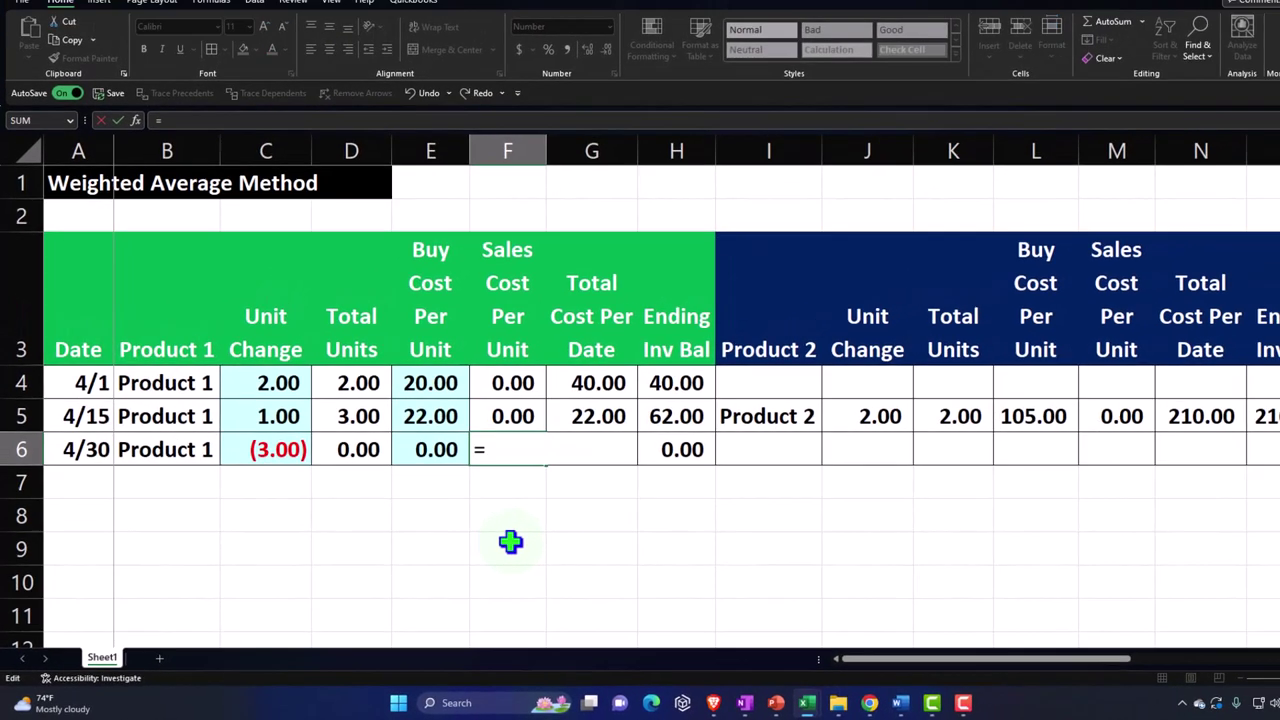
{"action": "type", "text": "if"}
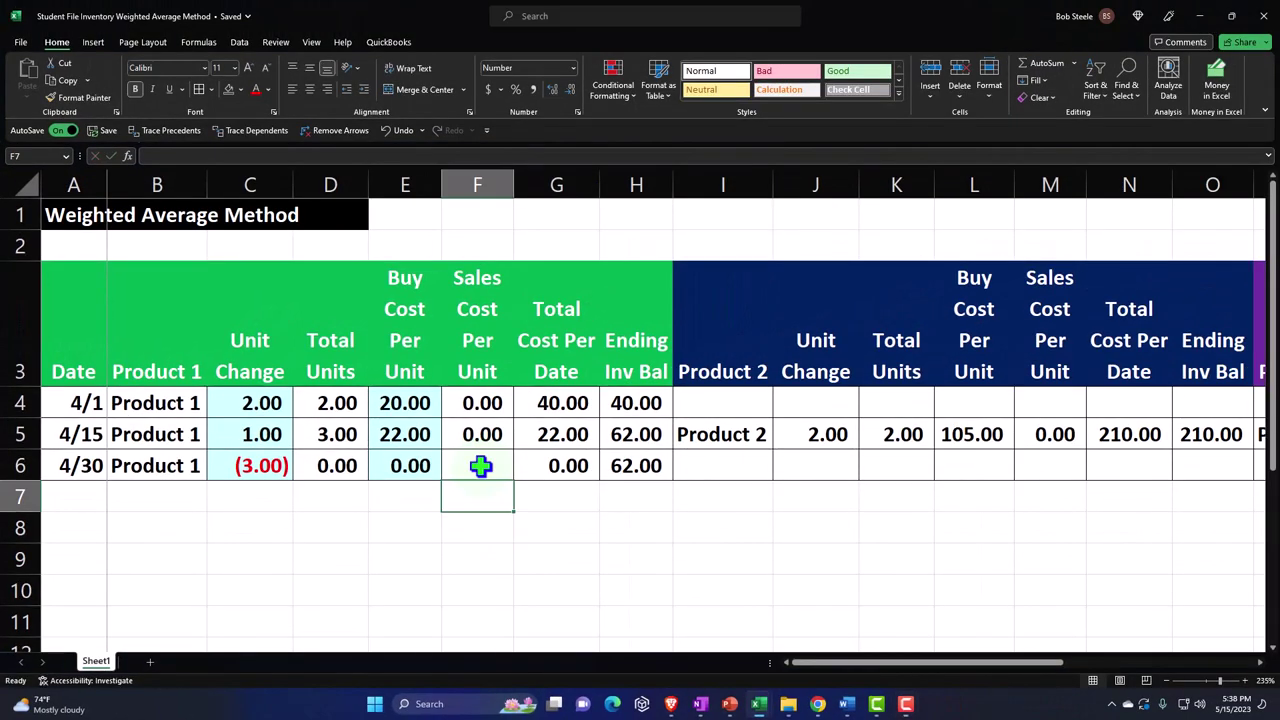
Step: Enter the formula =IF(C6<0,H5/D5,0) for Product 1's 4/30 Sales Cost Per Unit in F6
{"action": "left_click", "coordinate": [480, 465]}
{"action": "type", "text": "=if("}
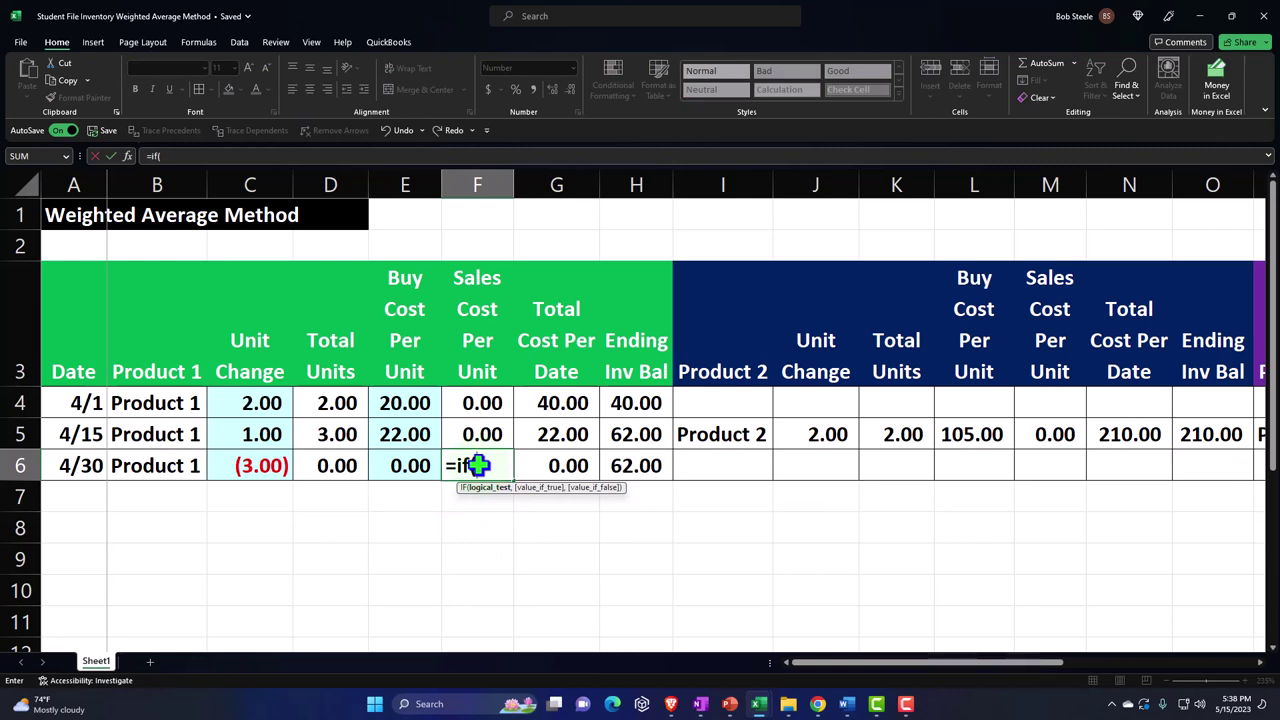
{"action": "left_click", "coordinate": [268, 465]}
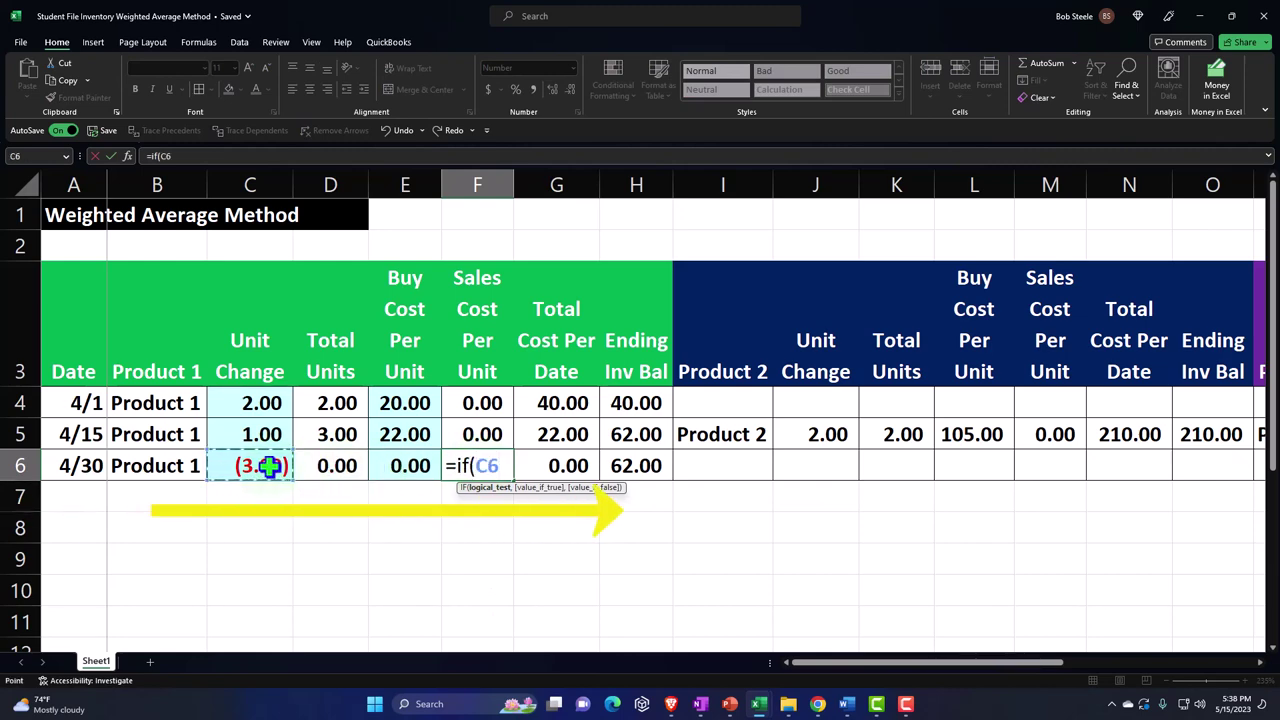
{"action": "type", "text": "<0,"}
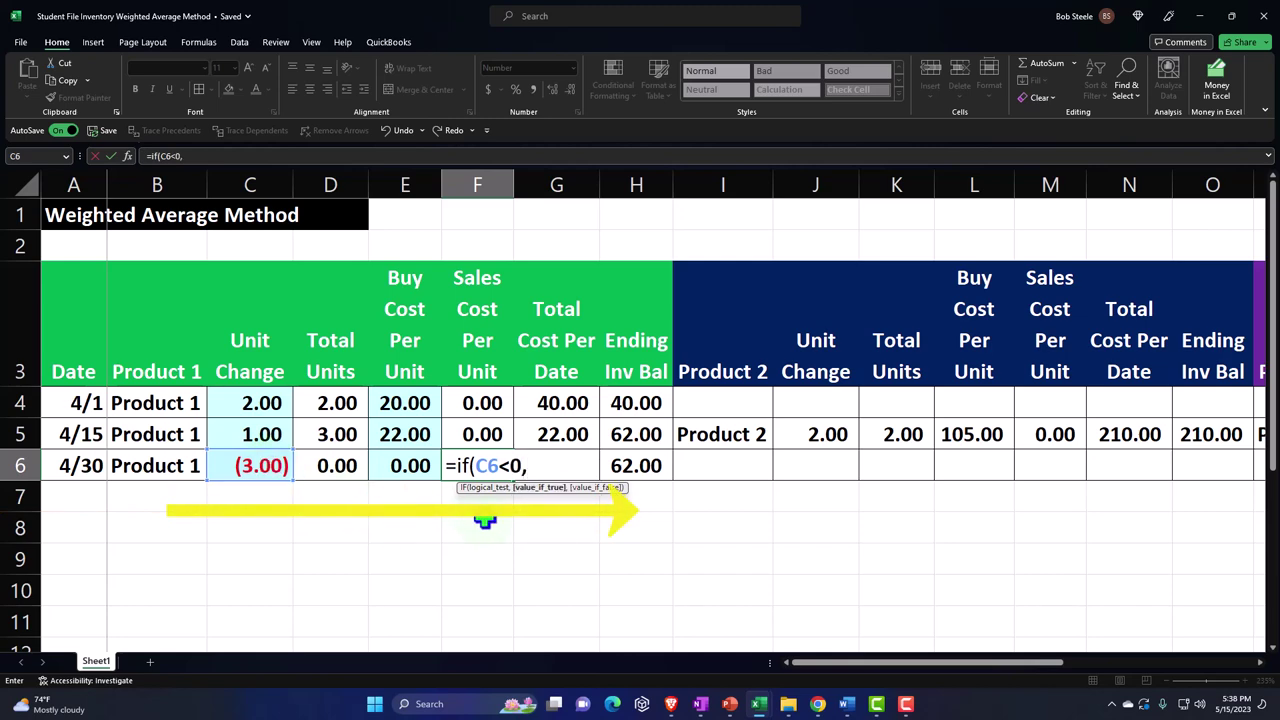
{"action": "left_click", "coordinate": [634, 432]}
{"action": "type", "text": "/"}
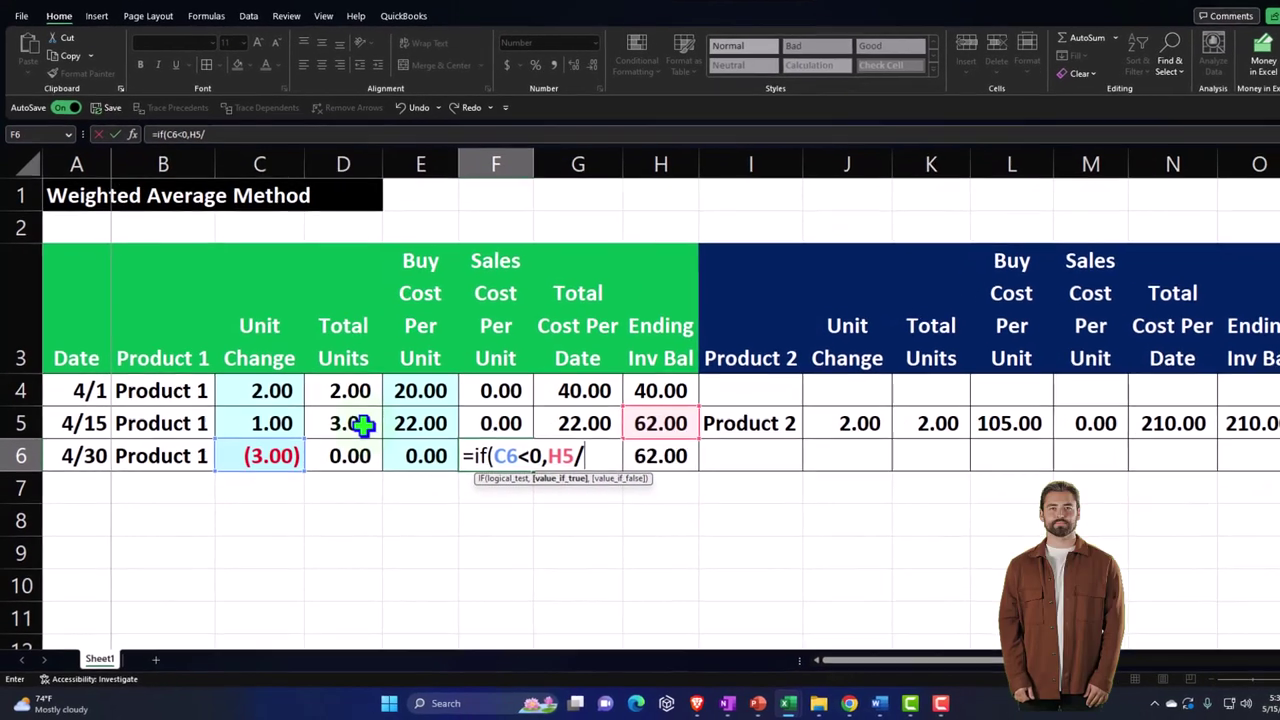
{"action": "left_click", "coordinate": [349, 434]}
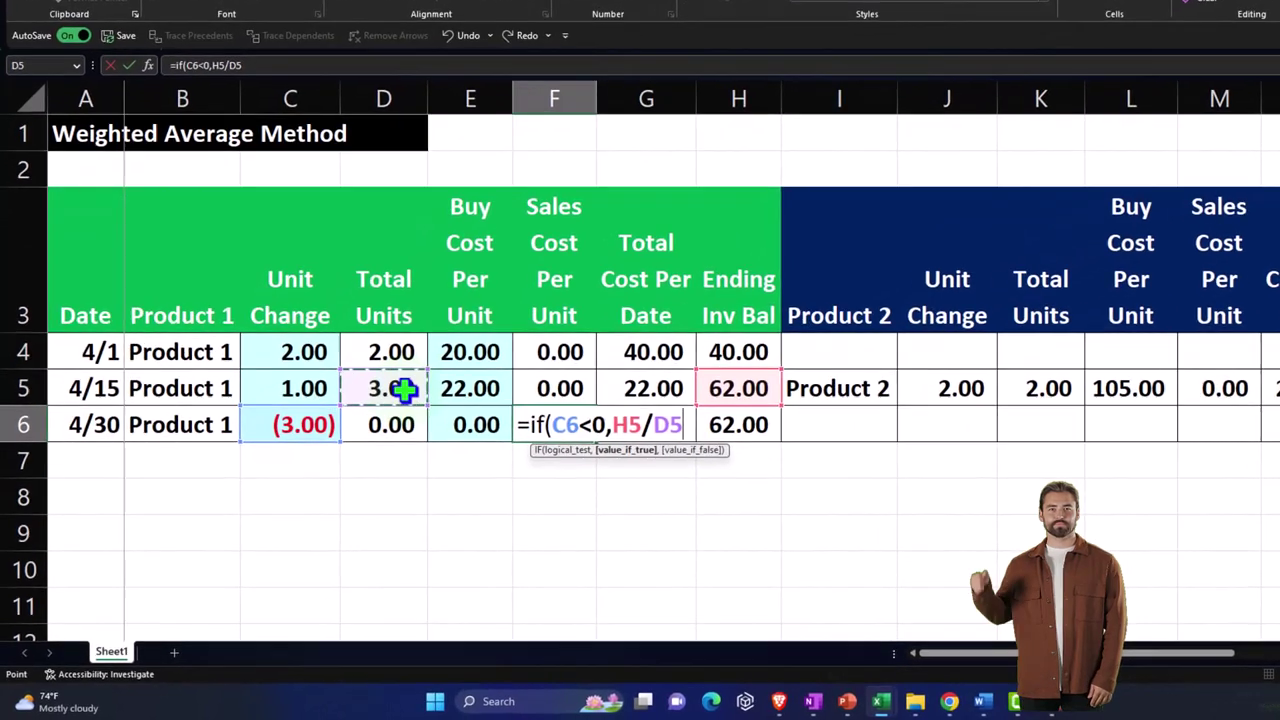
{"action": "type", "text": ","}
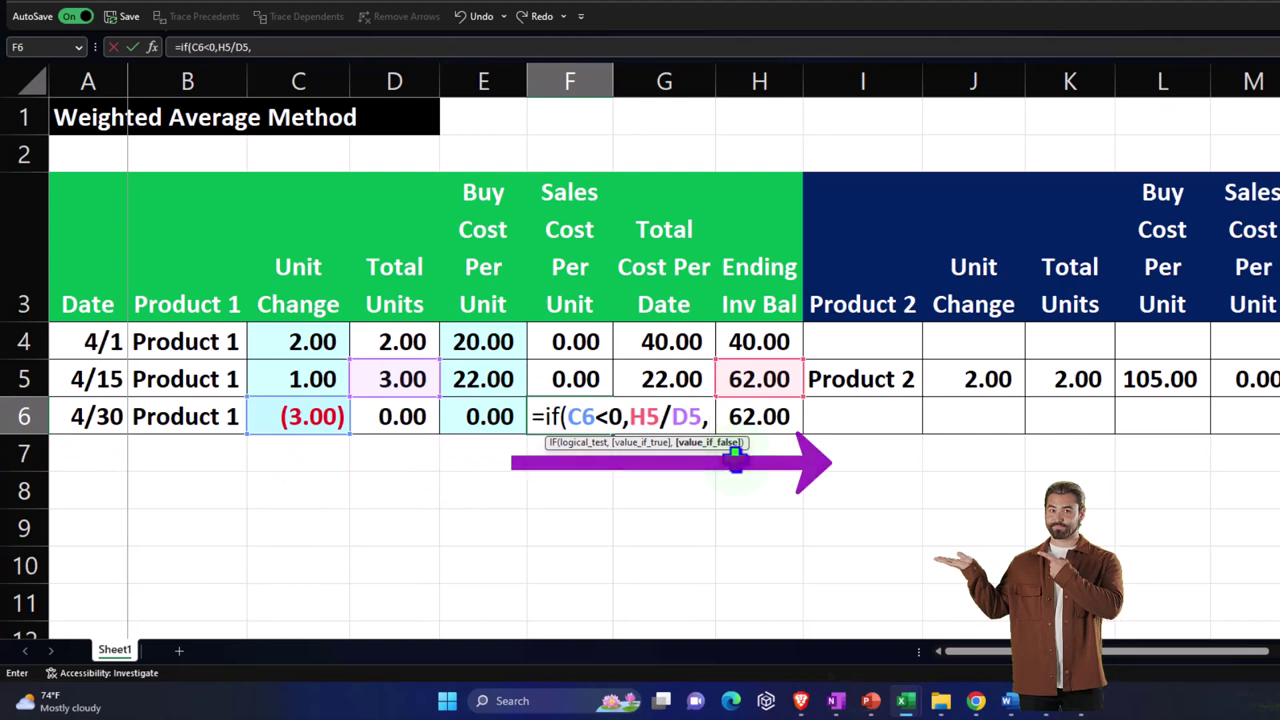
{"action": "type", "text": "0"}
{"action": "key", "text": "Return"}
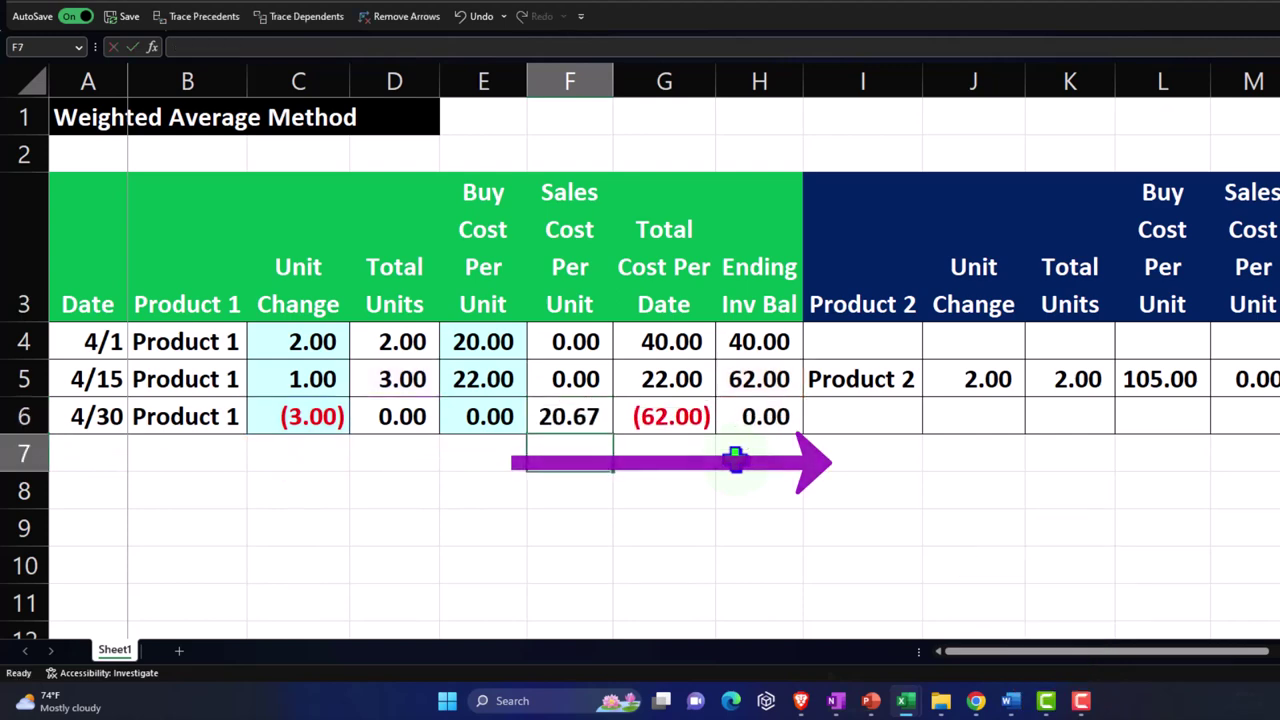
Step: Test the IF formula in F6 with Unit Change values of 0 and 2 in C6, and undo both changes
{"action": "key", "text": "Left"}
{"action": "key", "text": "Left"}
{"action": "key", "text": "Left"}
{"action": "key", "text": "Up"}
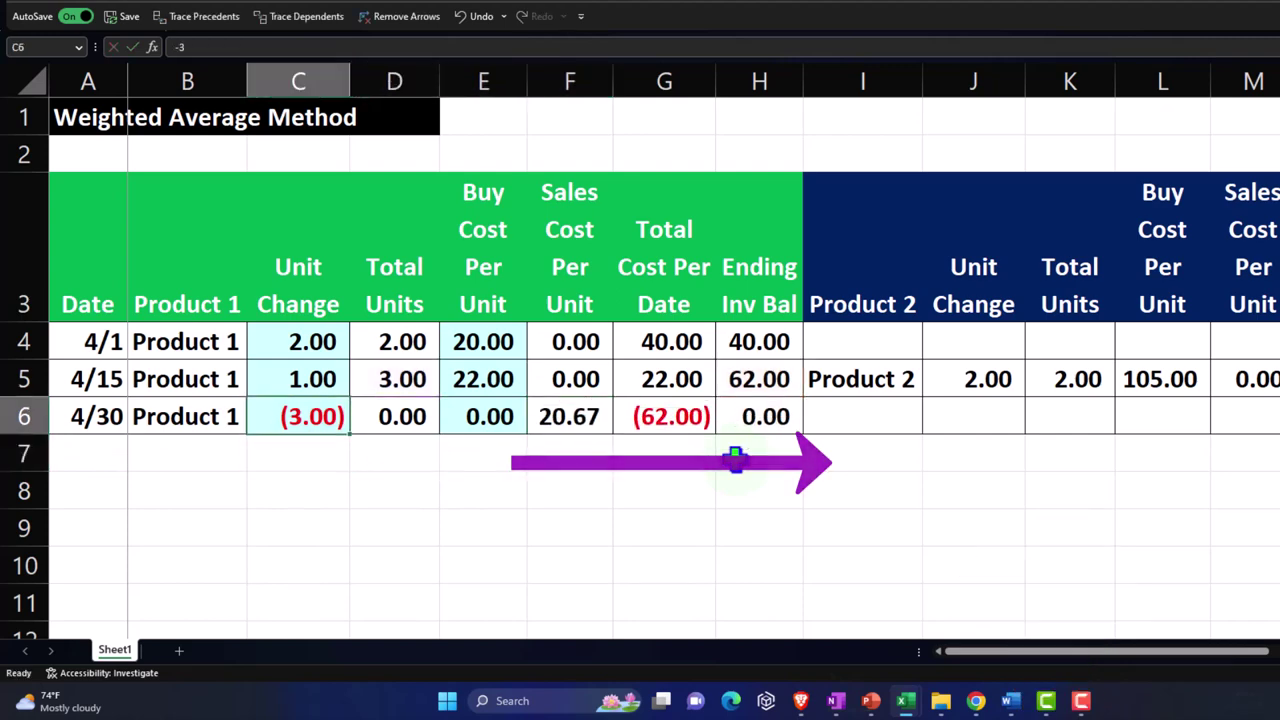
{"action": "type", "text": "0"}
{"action": "key", "text": "Return"}
{"action": "key", "text": "Up"}
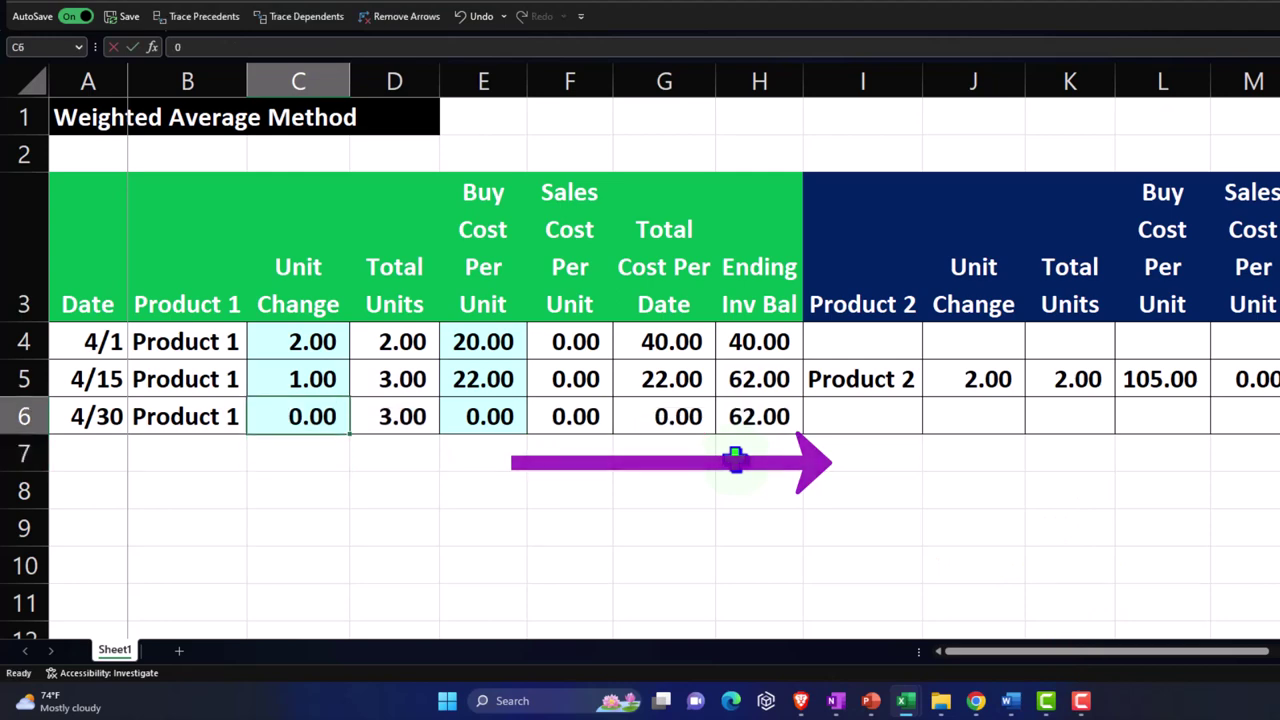
{"action": "type", "text": "2"}
{"action": "key", "text": "Return"}
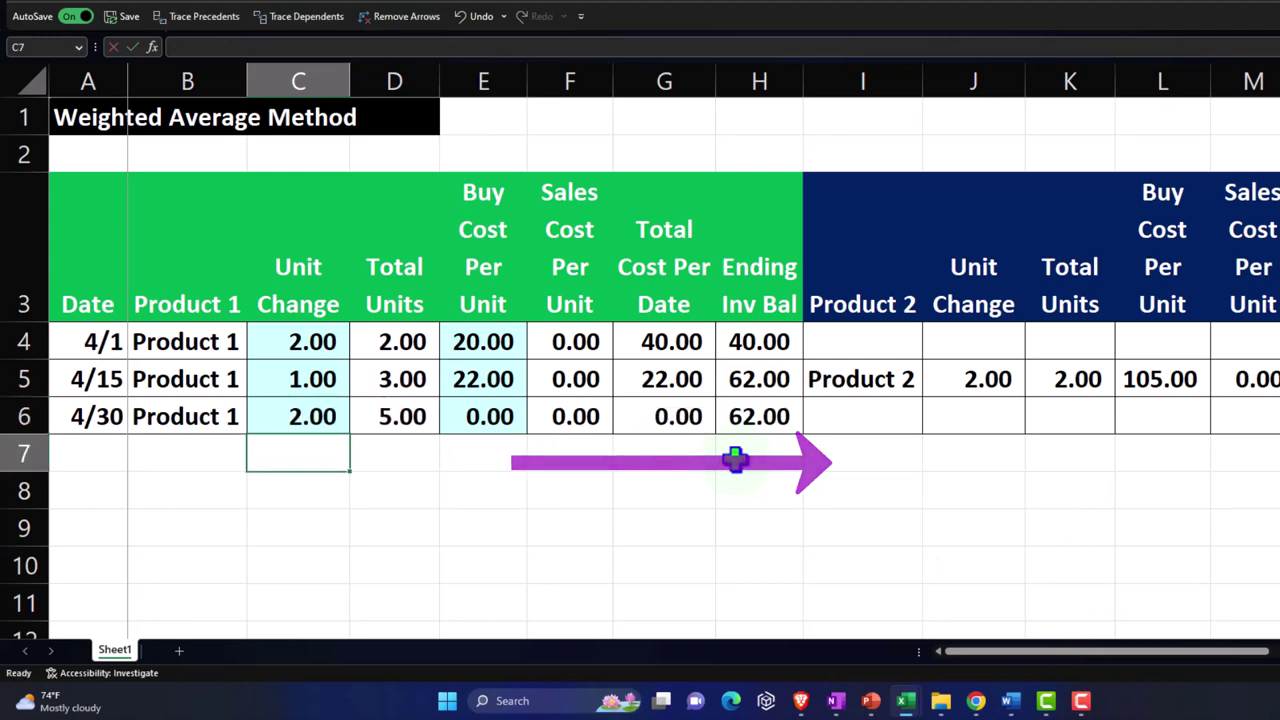
{"action": "left_click", "coordinate": [454, 22]}
{"action": "left_click", "coordinate": [454, 22]}
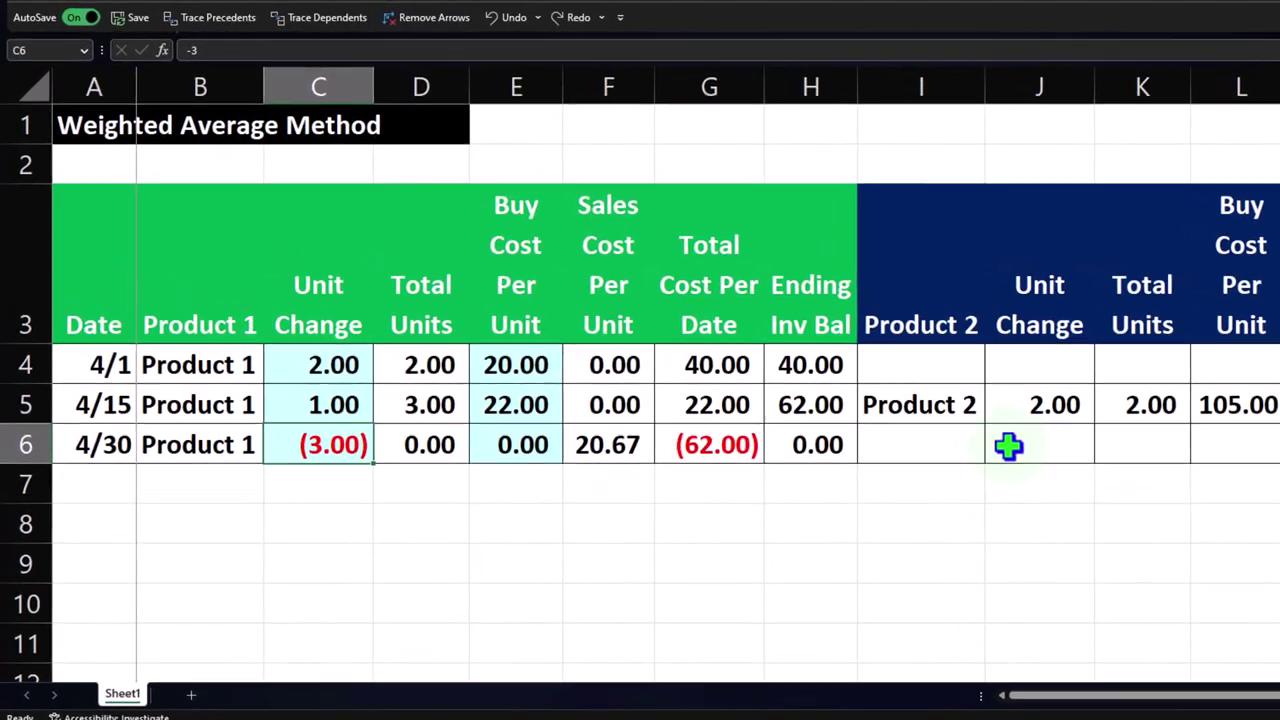
{"action": "left_click", "coordinate": [948, 446]}
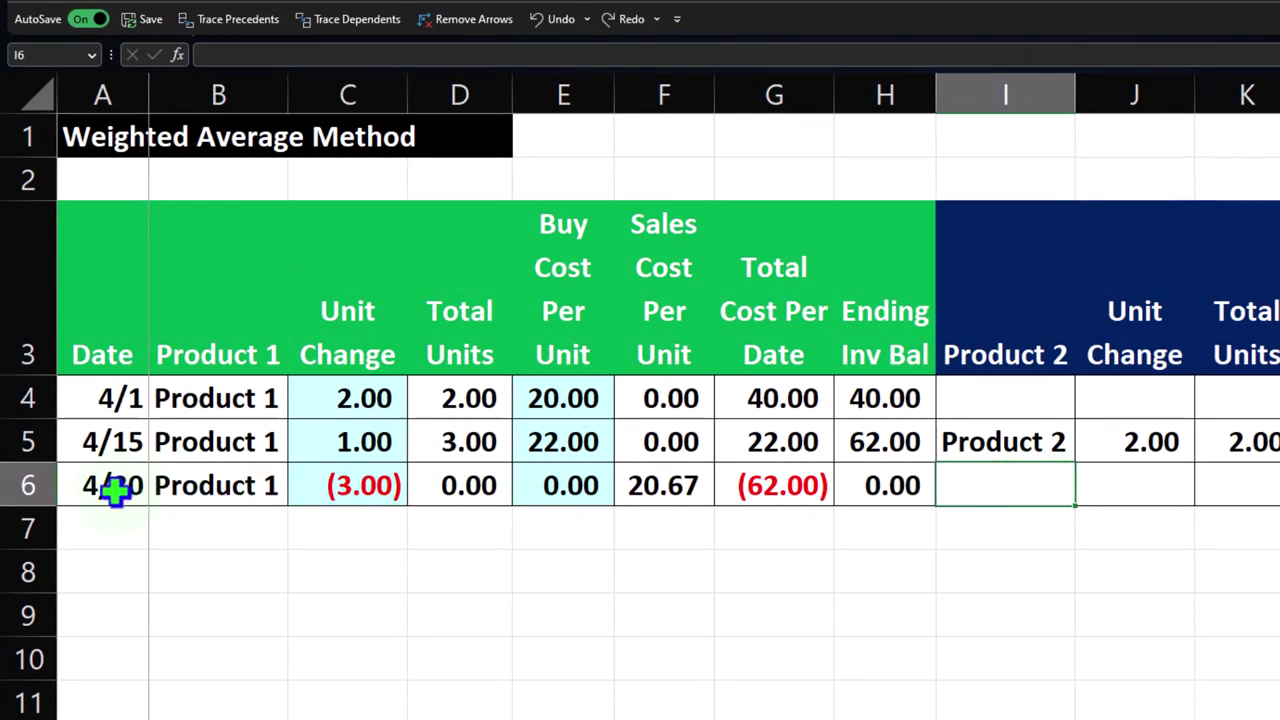
{"action": "left_click", "coordinate": [40, 485]}
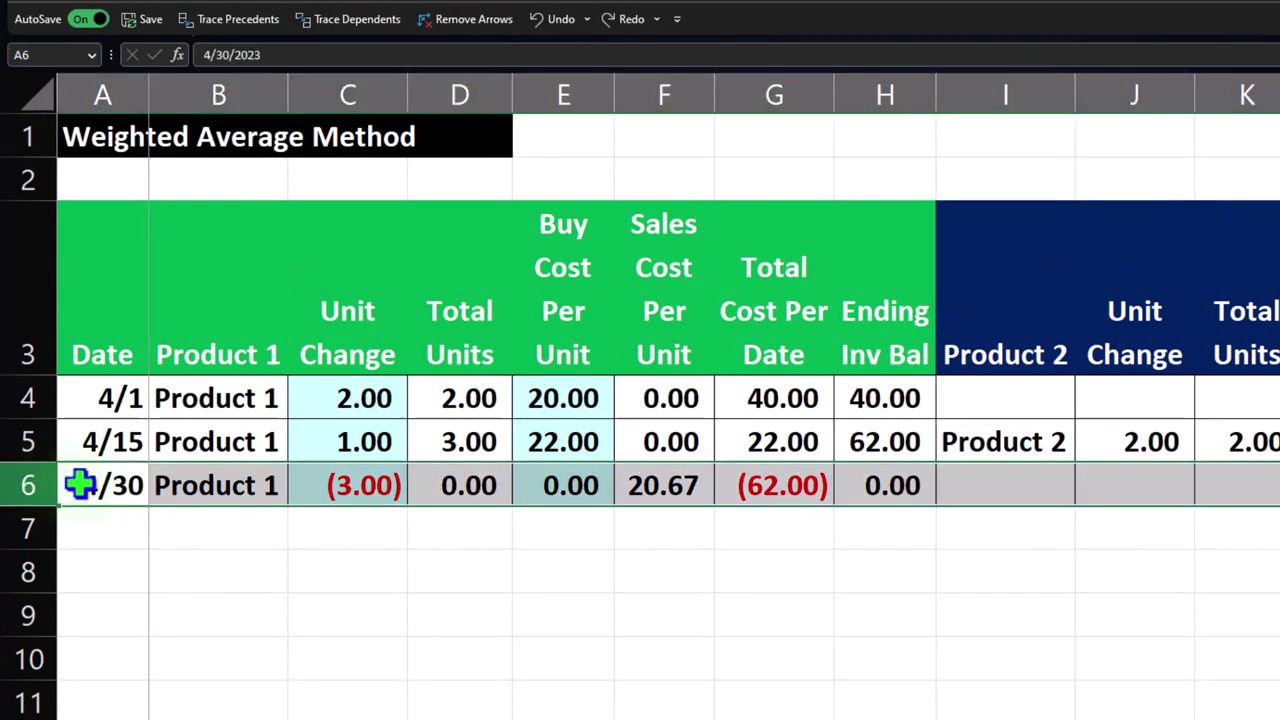
{"action": "left_click", "coordinate": [86, 486]}
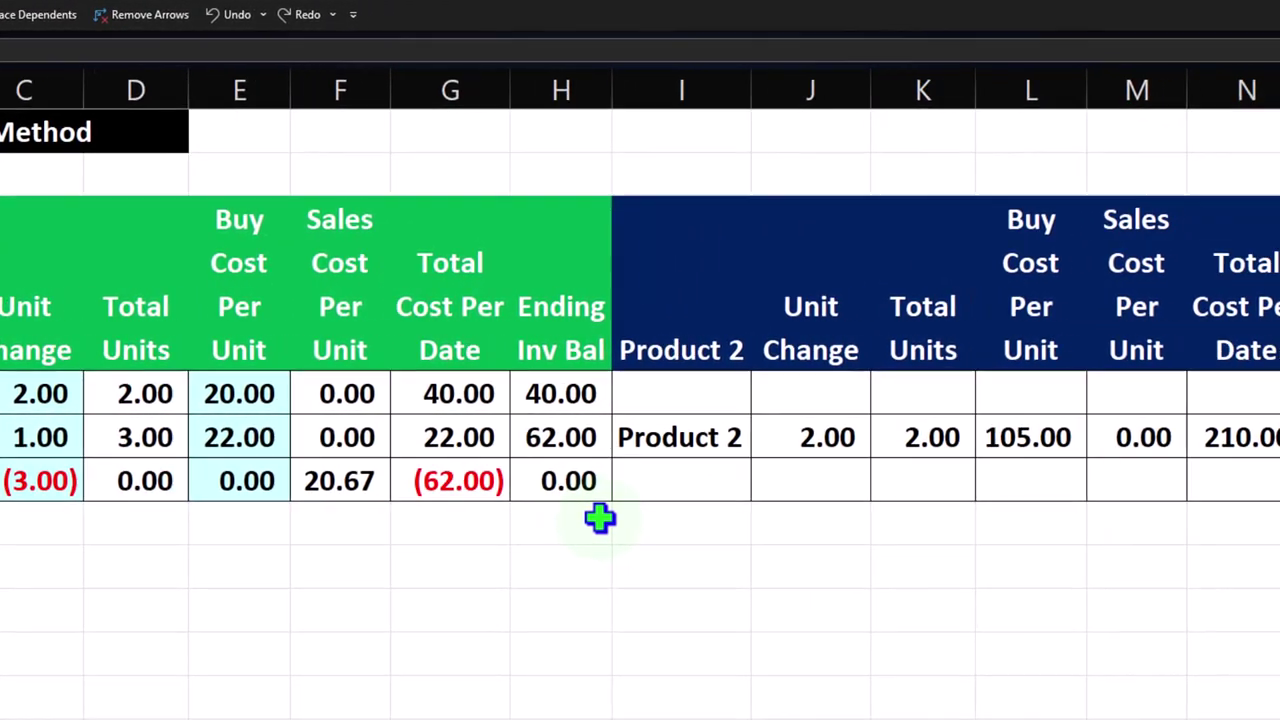
Step: Shade Product 2's Unit Change cells J4:J6 and Buy Cost Per Unit cells L4:L6 with the light blue input color
{"action": "left_click_drag", "start_coordinate": [636, 406], "coordinate": [634, 477]}
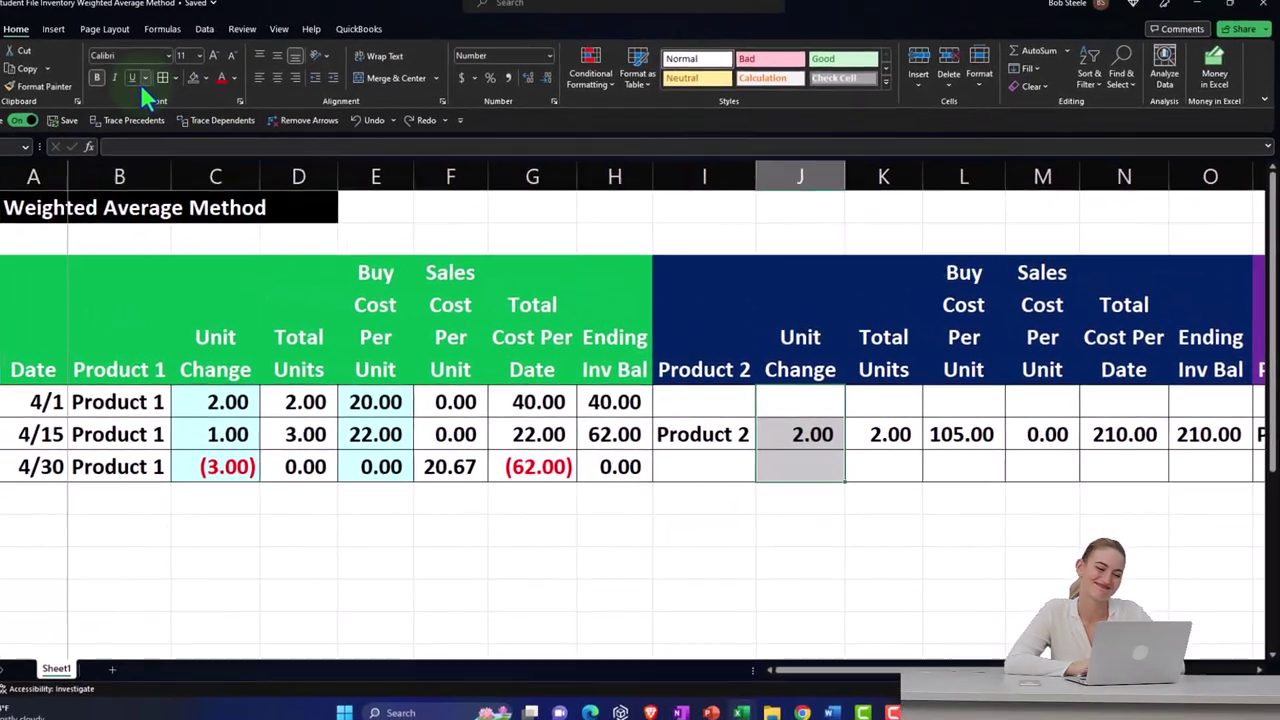
{"action": "left_click", "coordinate": [121, 50]}
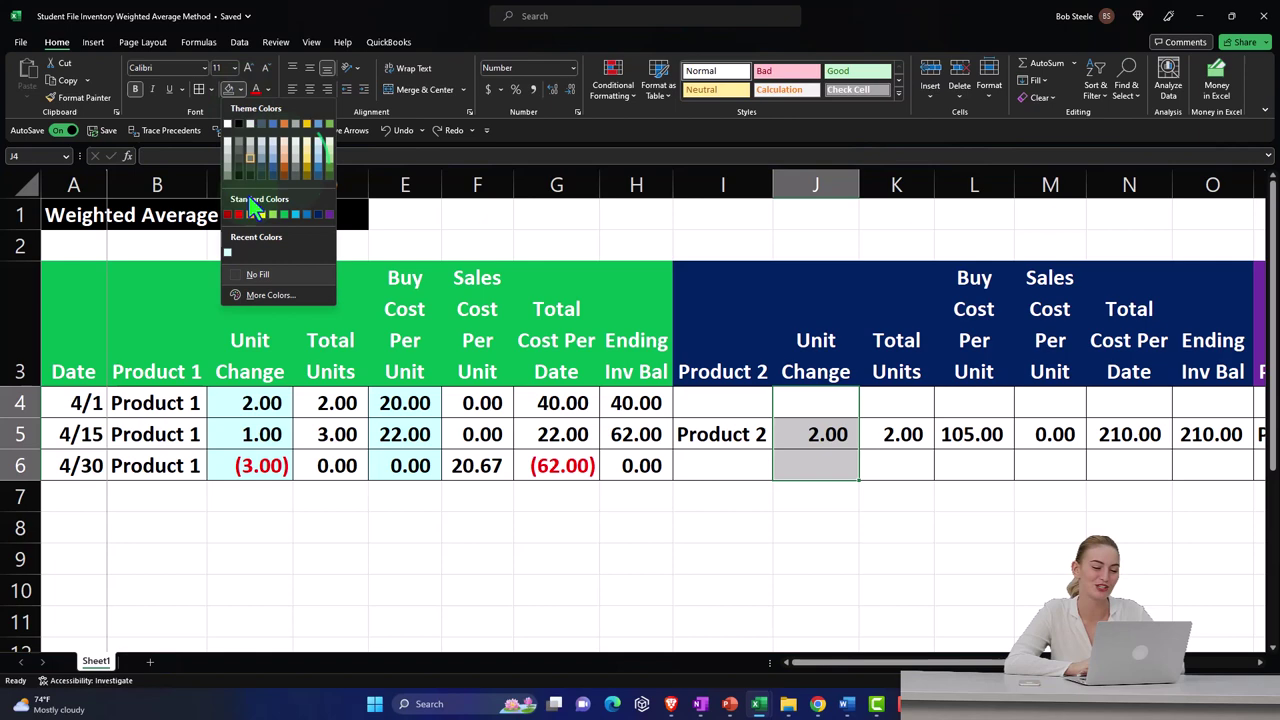
{"action": "left_click", "coordinate": [227, 252]}
{"action": "left_click_drag", "start_coordinate": [971, 406], "coordinate": [971, 462]}
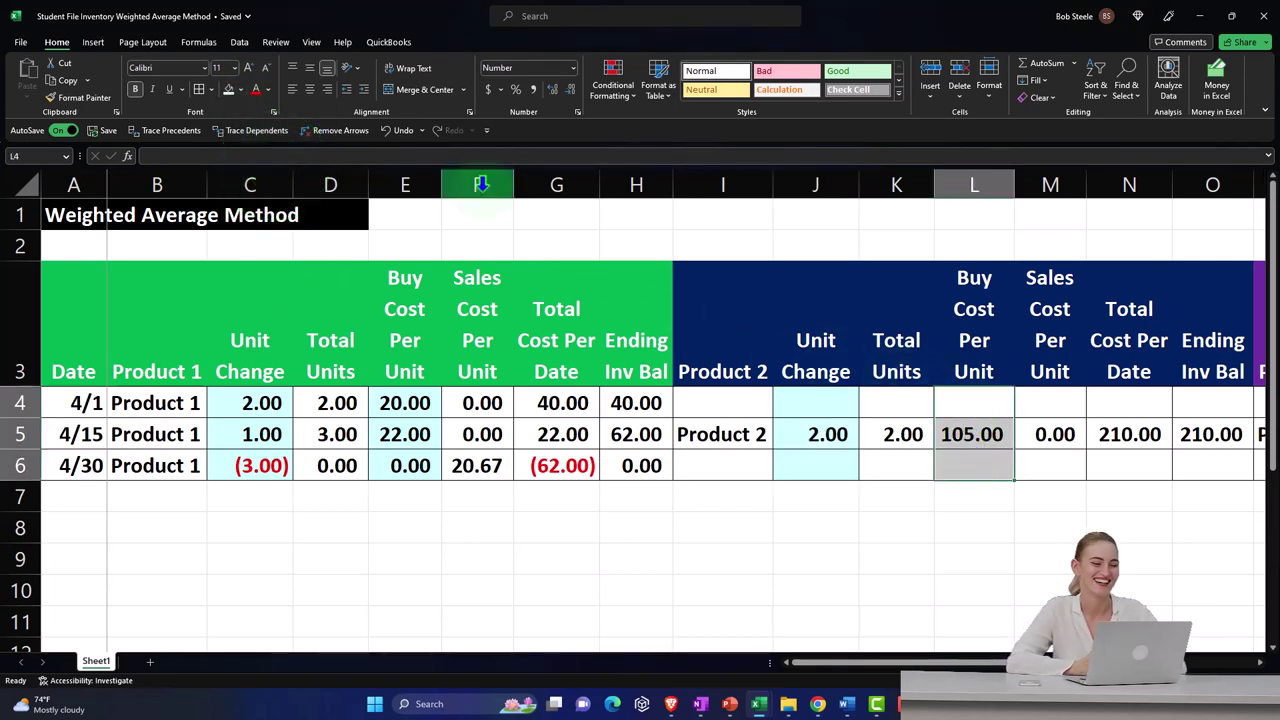
{"action": "left_click", "coordinate": [227, 87]}
Step: Fill Product 2's Total Units formula from K5 down to the 4/30 row in K6 and check its references
{"action": "left_click", "coordinate": [903, 434]}
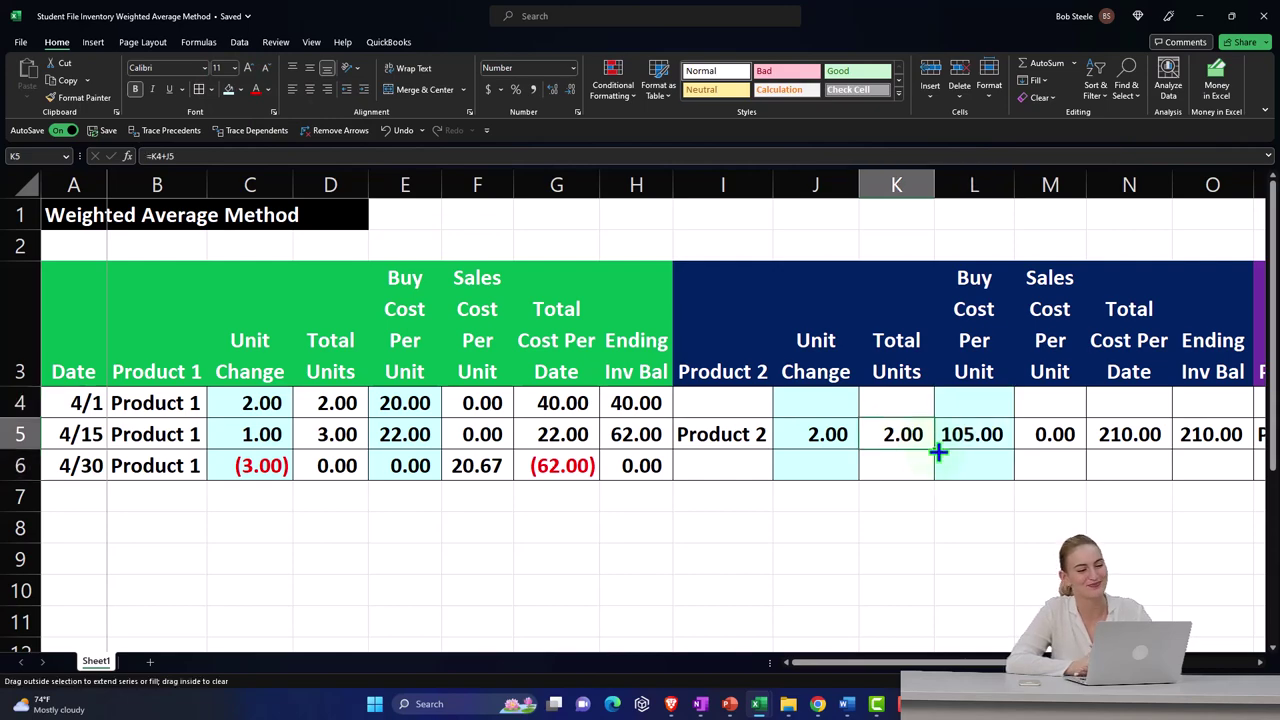
{"action": "left_click_drag", "start_coordinate": [938, 452], "coordinate": [937, 470]}
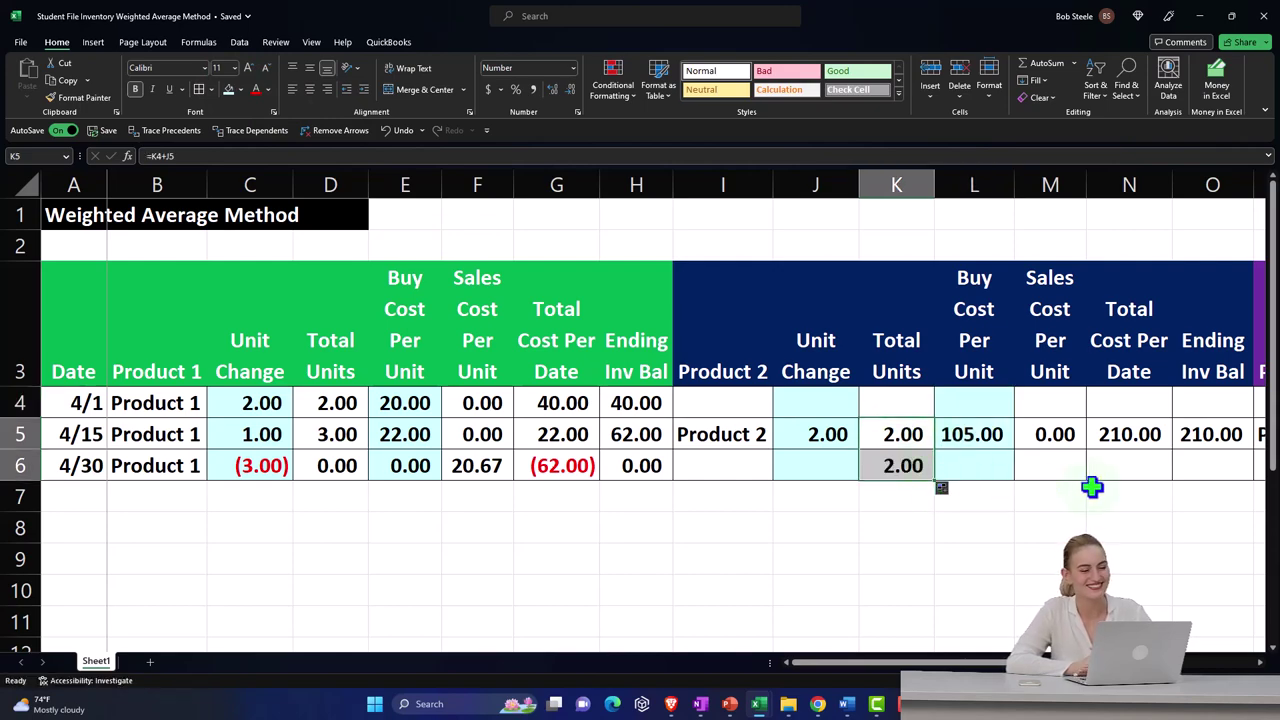
{"action": "double_click", "coordinate": [917, 466]}
{"action": "key", "text": "Return"}
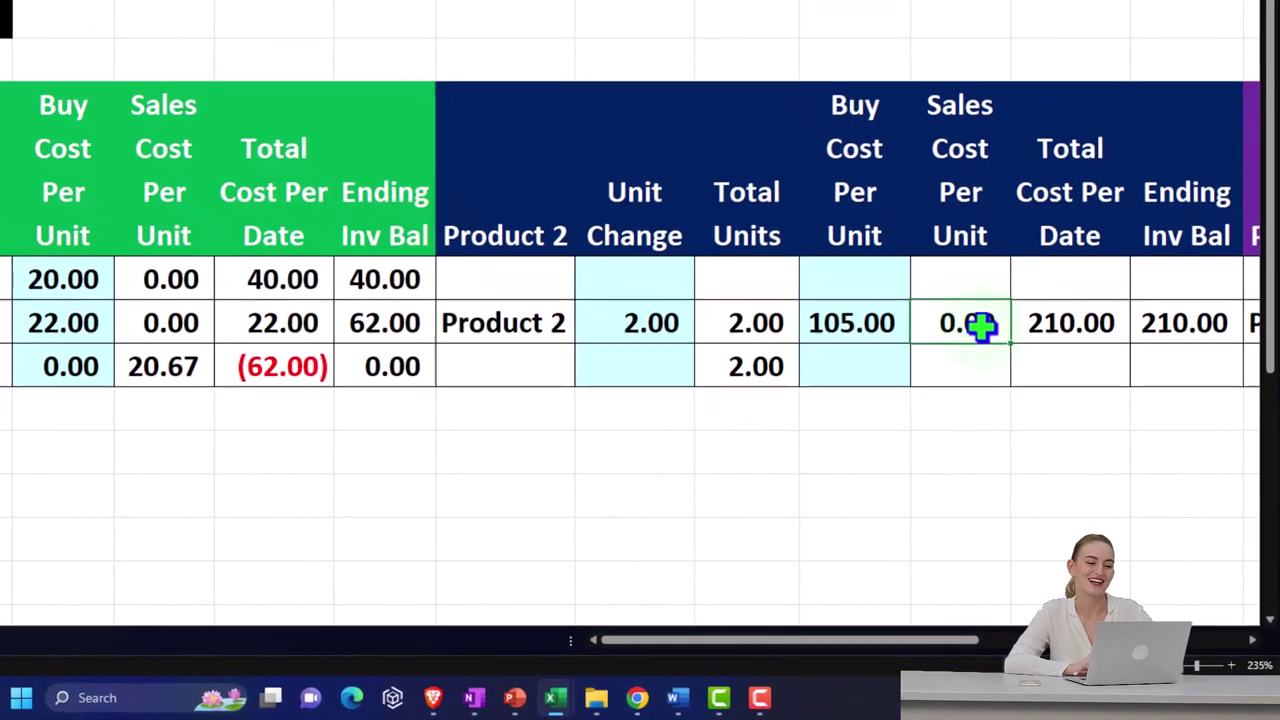
{"action": "left_click", "coordinate": [1005, 362]}
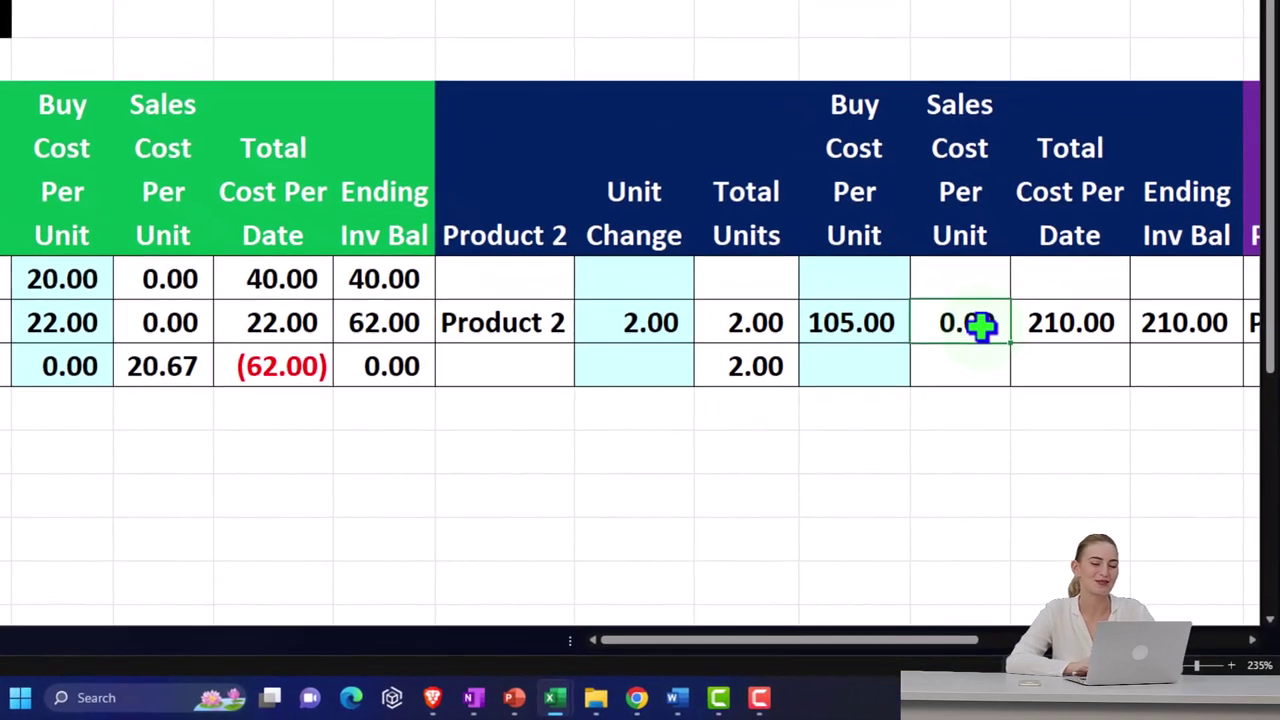
{"action": "left_click", "coordinate": [85, 368]}
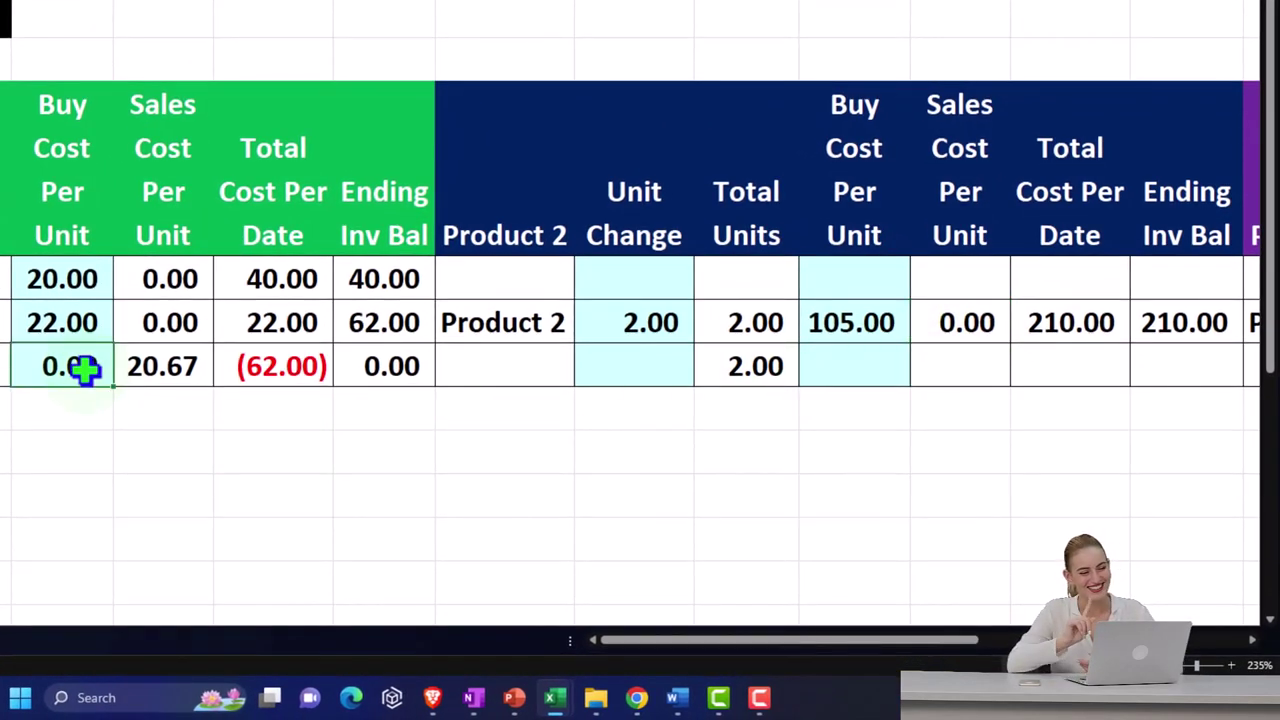
{"action": "key", "text": "ctrl+c"}
{"action": "left_click", "coordinate": [957, 366]}
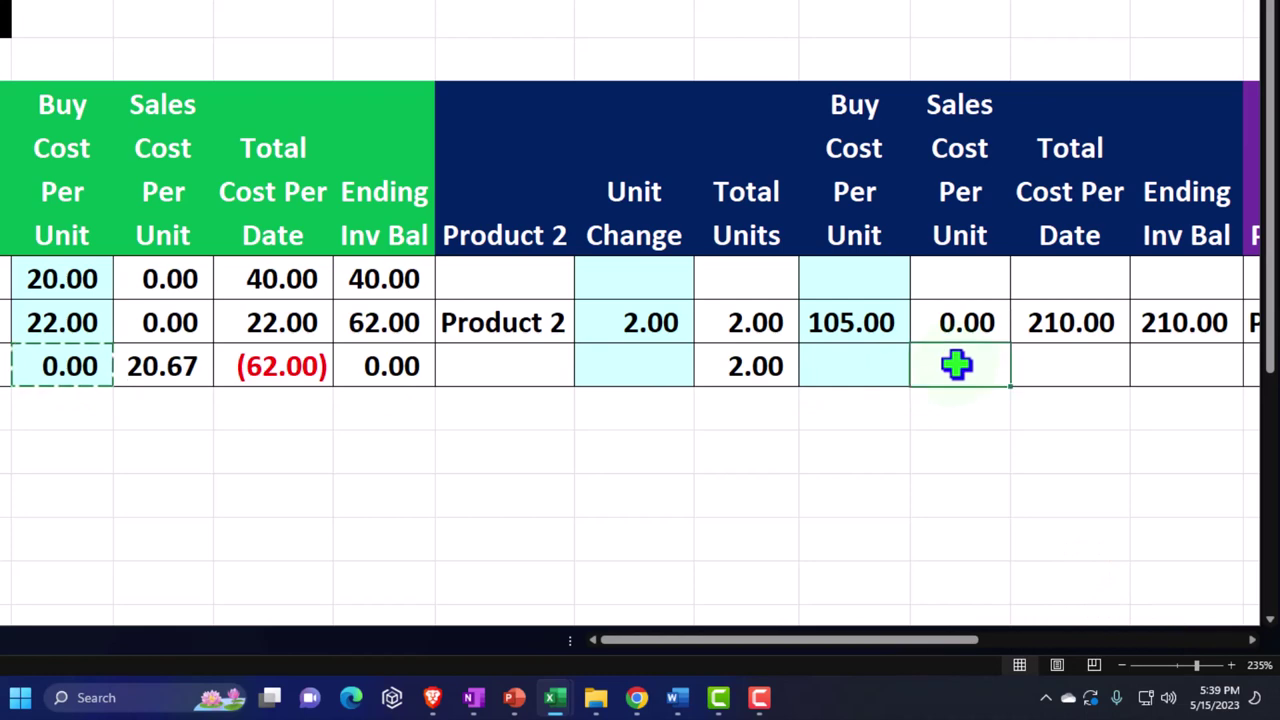
{"action": "key", "text": "ctrl+v"}
{"action": "left_click", "coordinate": [646, 367]}
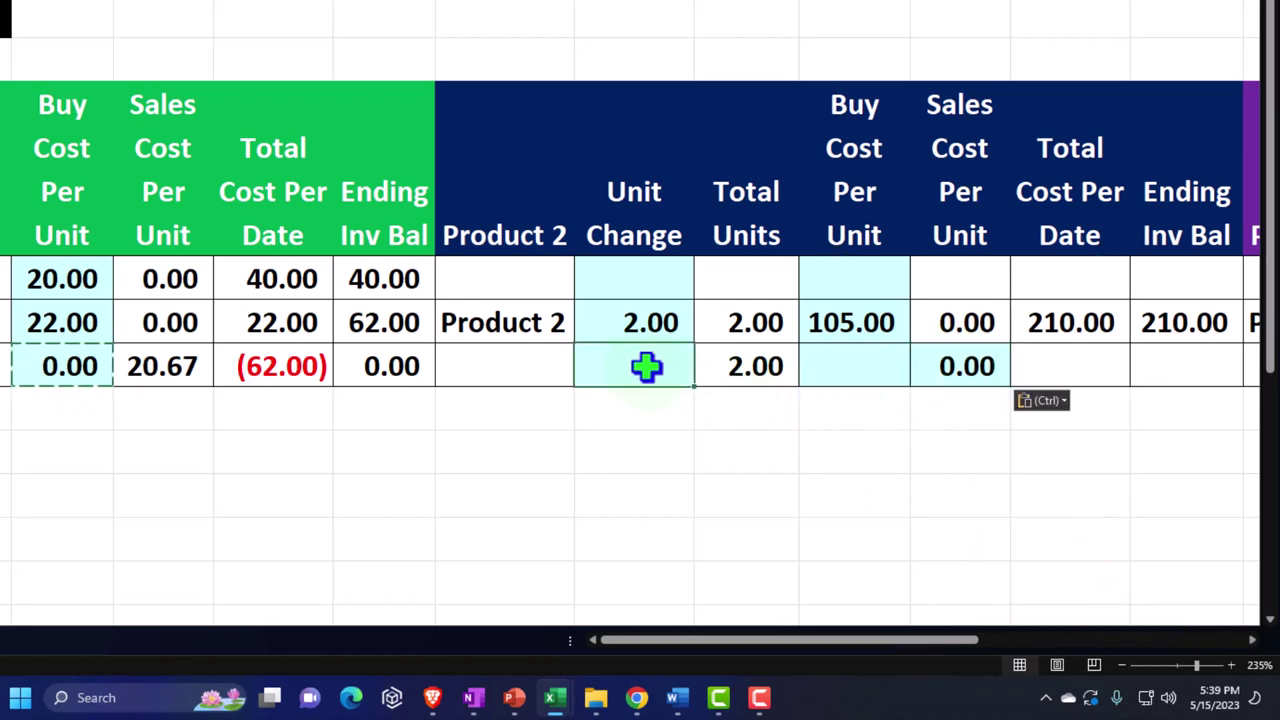
{"action": "type", "text": "-2"}
{"action": "key", "text": "Return"}
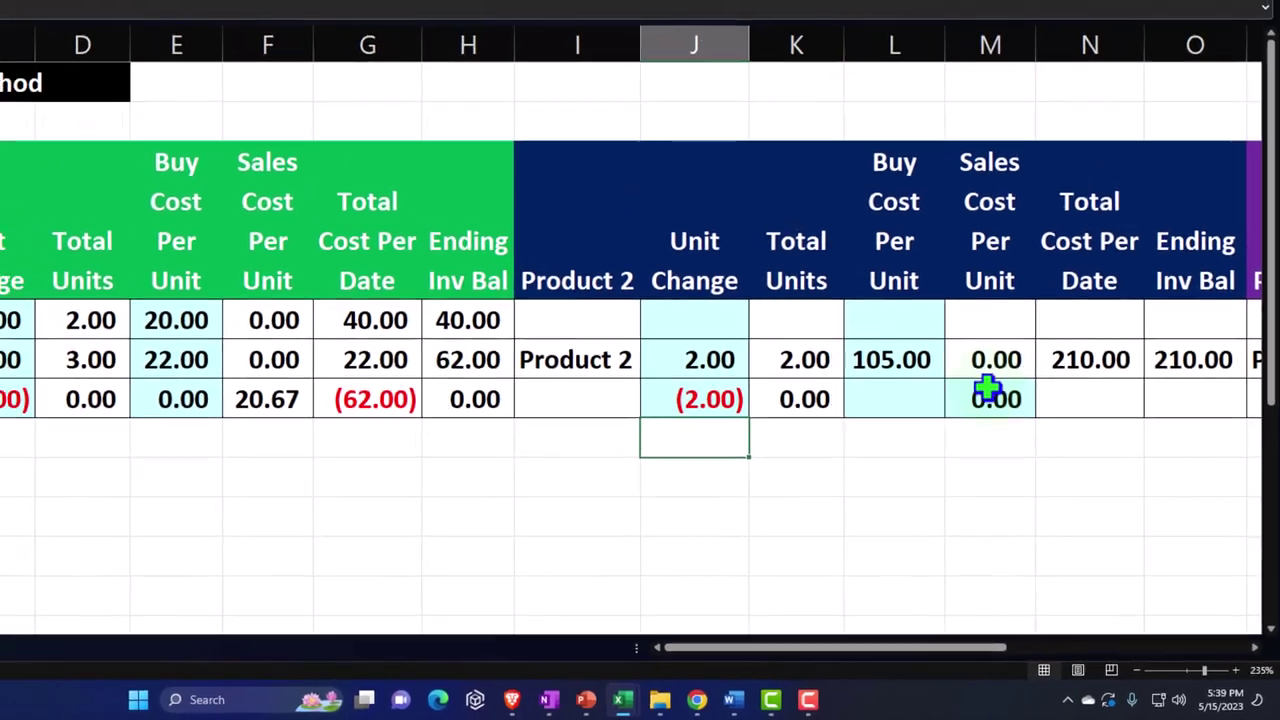
{"action": "double_click", "coordinate": [960, 366]}
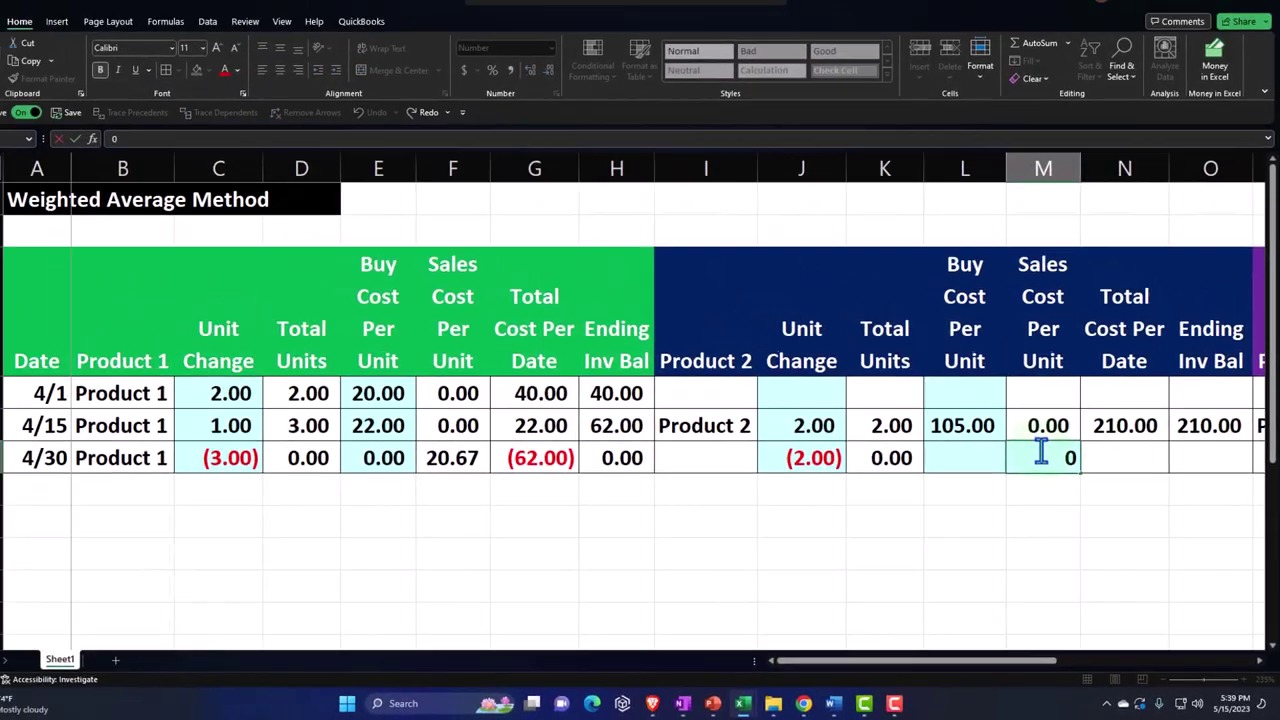
{"action": "key", "text": "Return"}
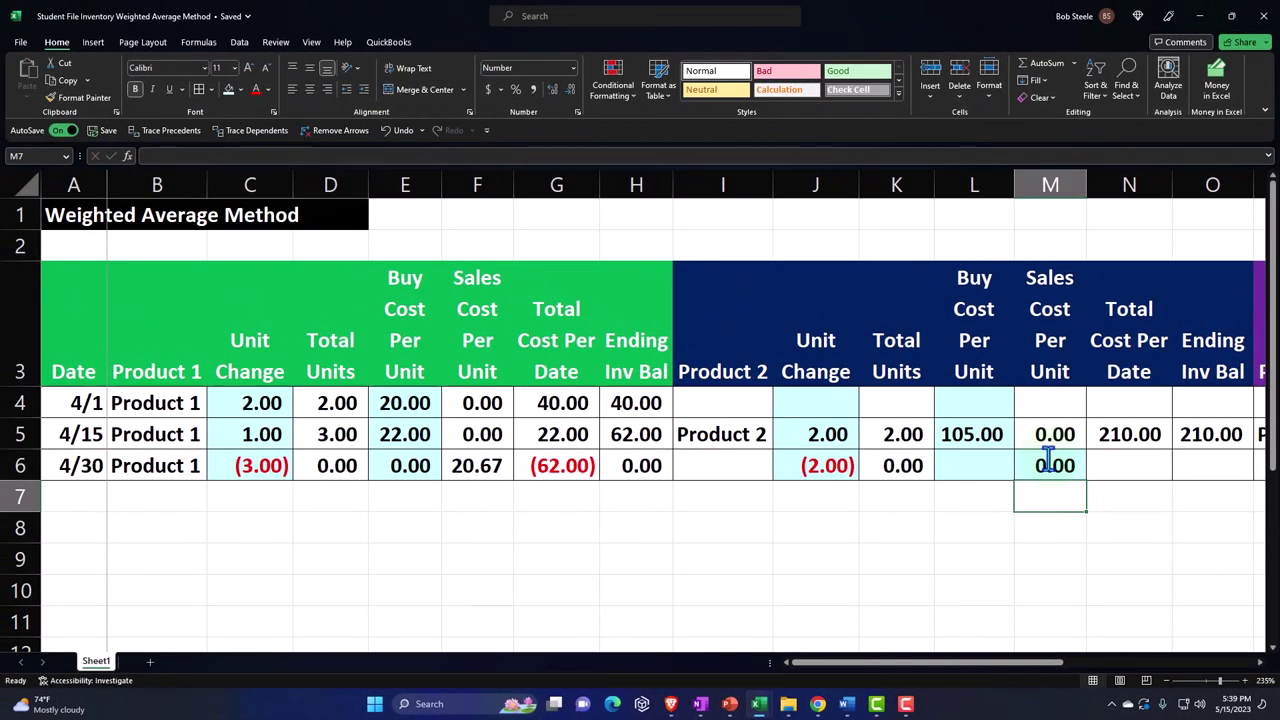
{"action": "left_click", "coordinate": [382, 130]}
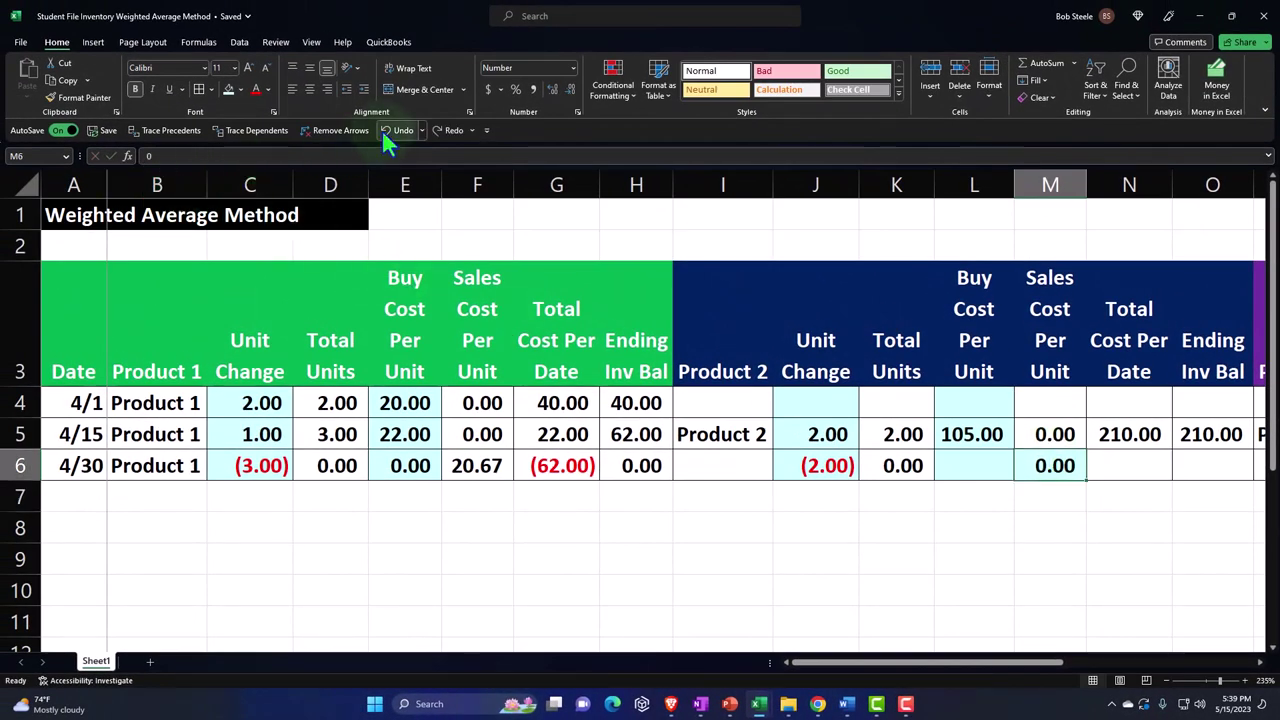
{"action": "left_click", "coordinate": [382, 130]}
{"action": "left_click", "coordinate": [382, 130]}
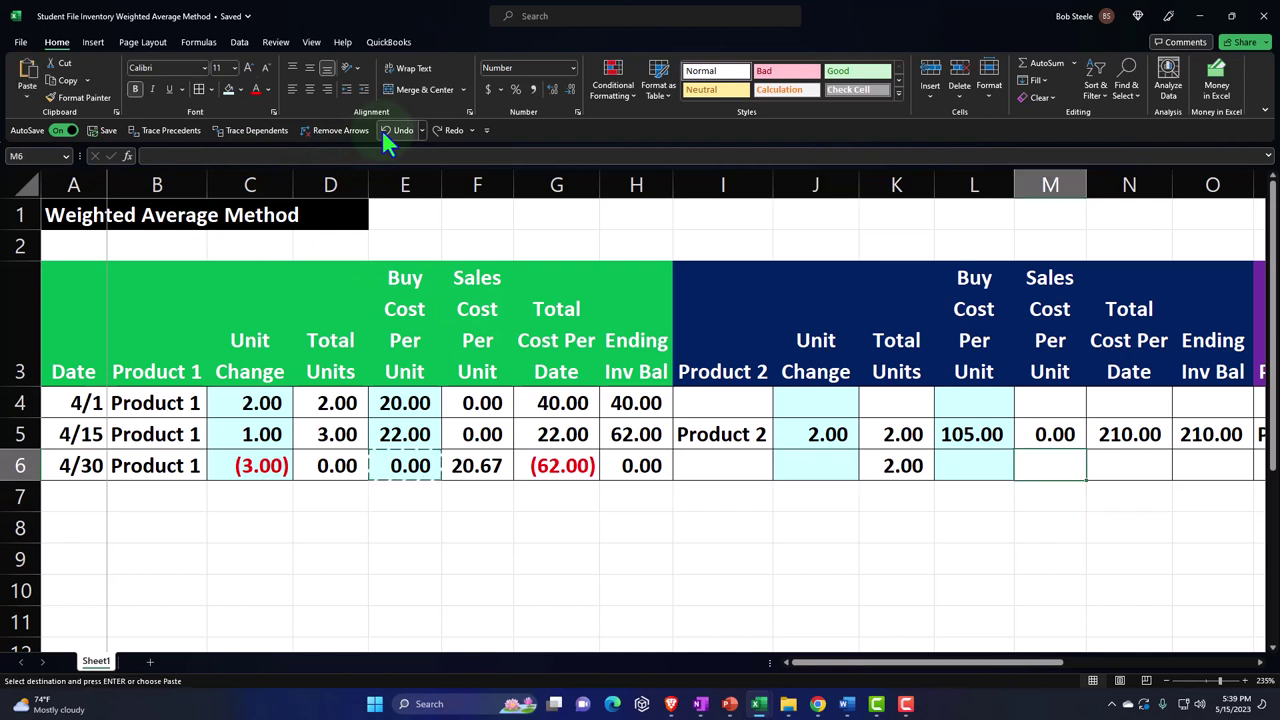
Step: Copy Product 1's 4/30 Sales Cost Per Unit formula from F6 into Product 2's M6
{"action": "left_click", "coordinate": [471, 465]}
{"action": "left_click", "coordinate": [1070, 466]}
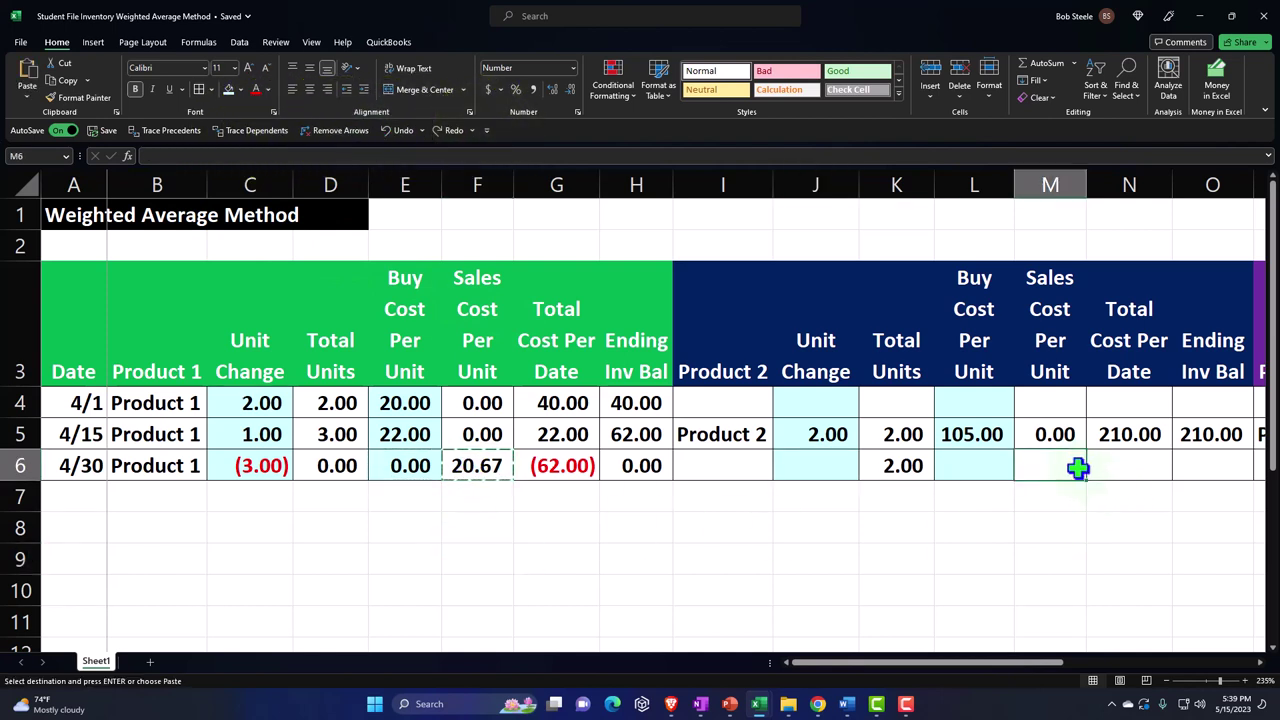
{"action": "key", "text": "ctrl+v"}
{"action": "left_click", "coordinate": [1045, 546]}
Step: Test the formula in M6 with a Unit Change of -2 in J6, and clear that value
{"action": "left_click", "coordinate": [820, 466]}
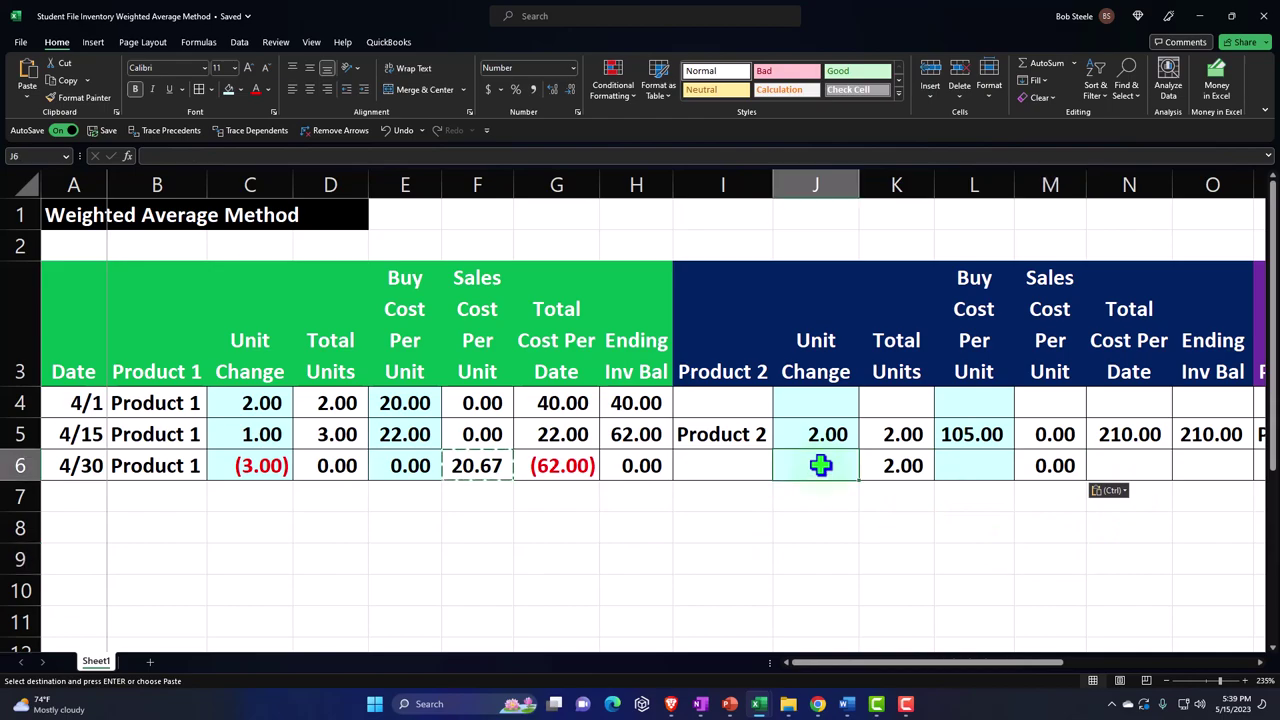
{"action": "type", "text": "-3"}
{"action": "key", "text": "Return"}
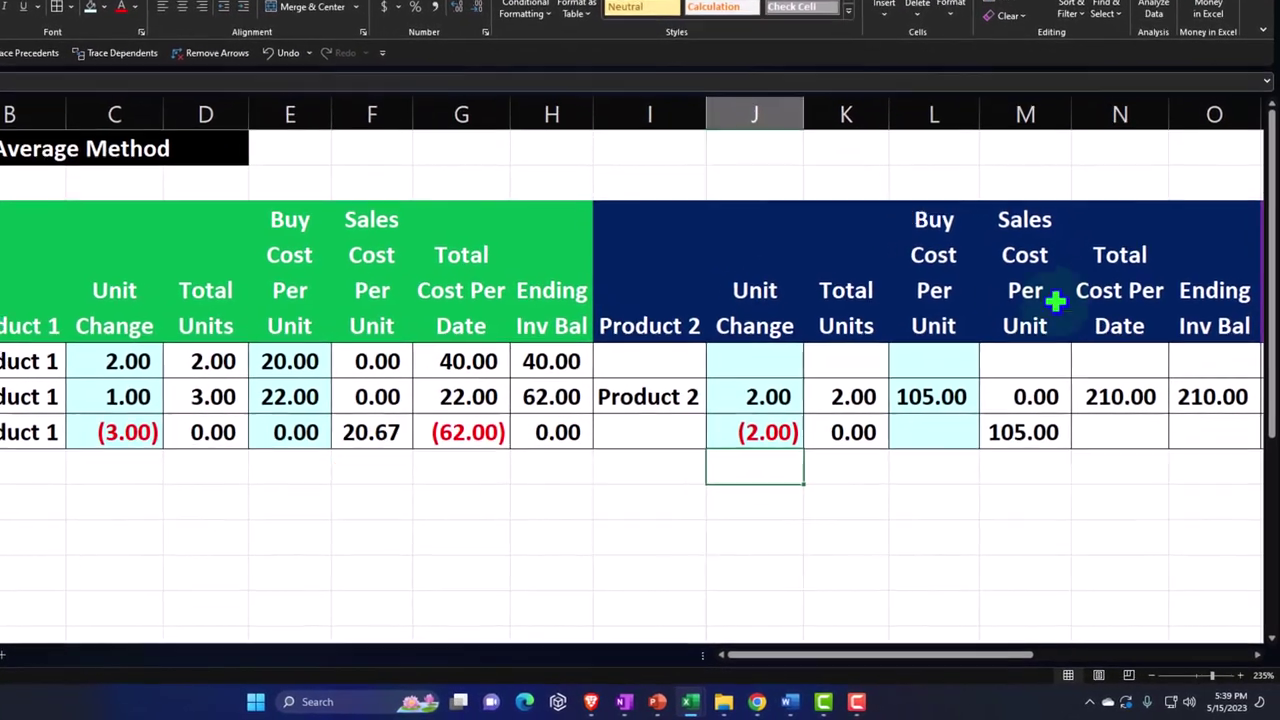
{"action": "left_click", "coordinate": [772, 433]}
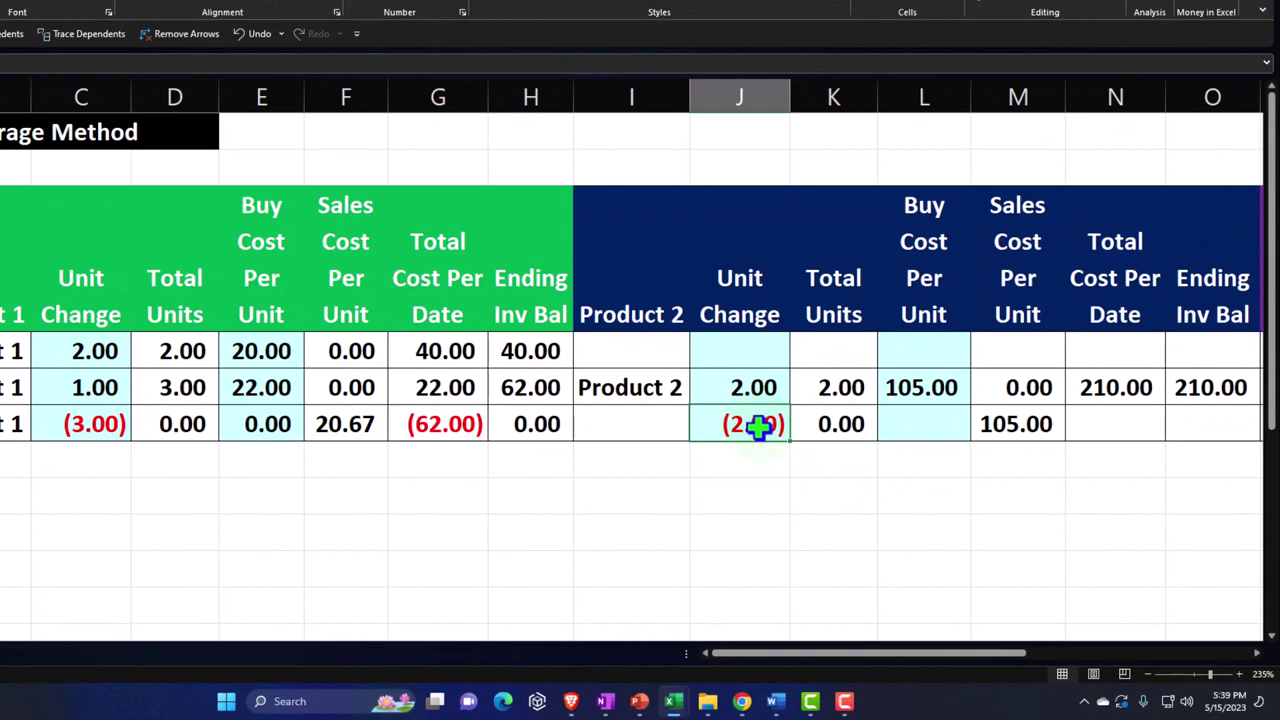
{"action": "key", "text": "Delete"}
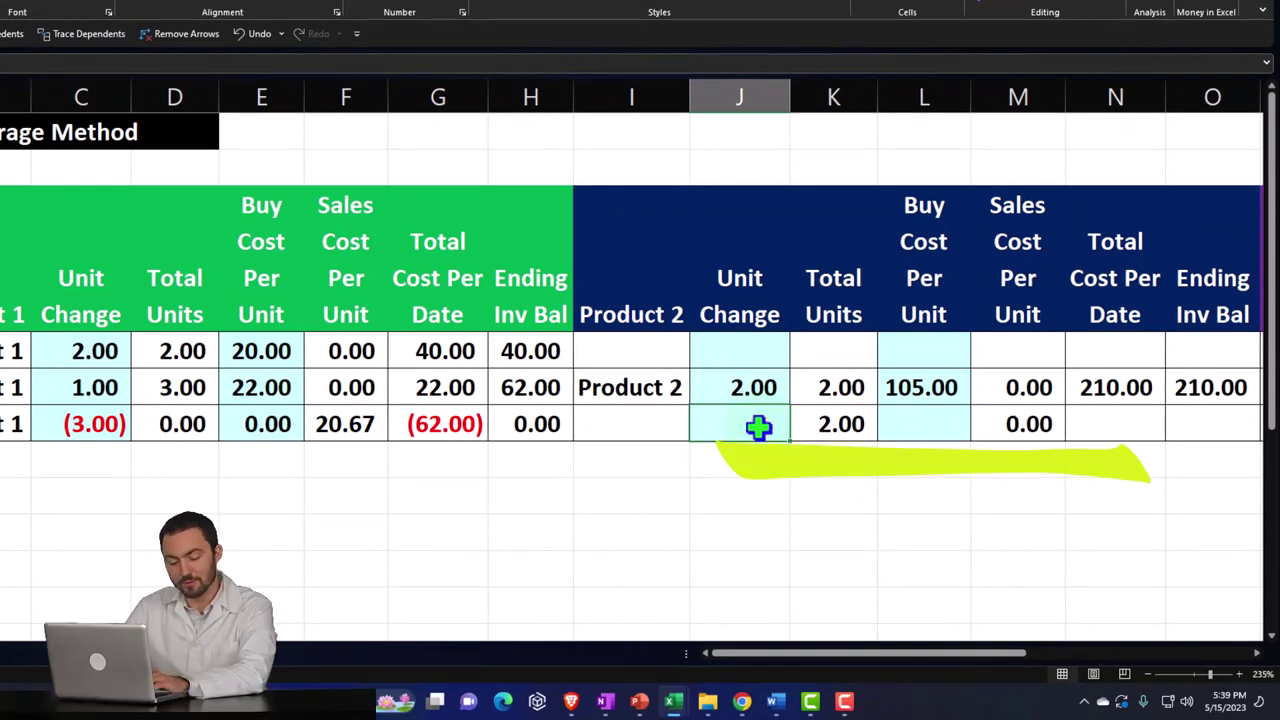
Step: Fill Product 2's Total Cost Per Date and Ending Inv Bal formulas from N5:O5 down to row 6
{"action": "left_click_drag", "start_coordinate": [1128, 383], "coordinate": [1177, 383]}
{"action": "left_click_drag", "start_coordinate": [1037, 652], "coordinate": [1082, 655]}
{"action": "left_click_drag", "start_coordinate": [1072, 405], "coordinate": [1071, 438]}
Step: Shade Product 3's Unit Change cells Q4:Q6 and Buy Cost Per Unit cells S4:S6 with the light blue input color
{"action": "left_click_drag", "start_coordinate": [949, 655], "coordinate": [1051, 657]}
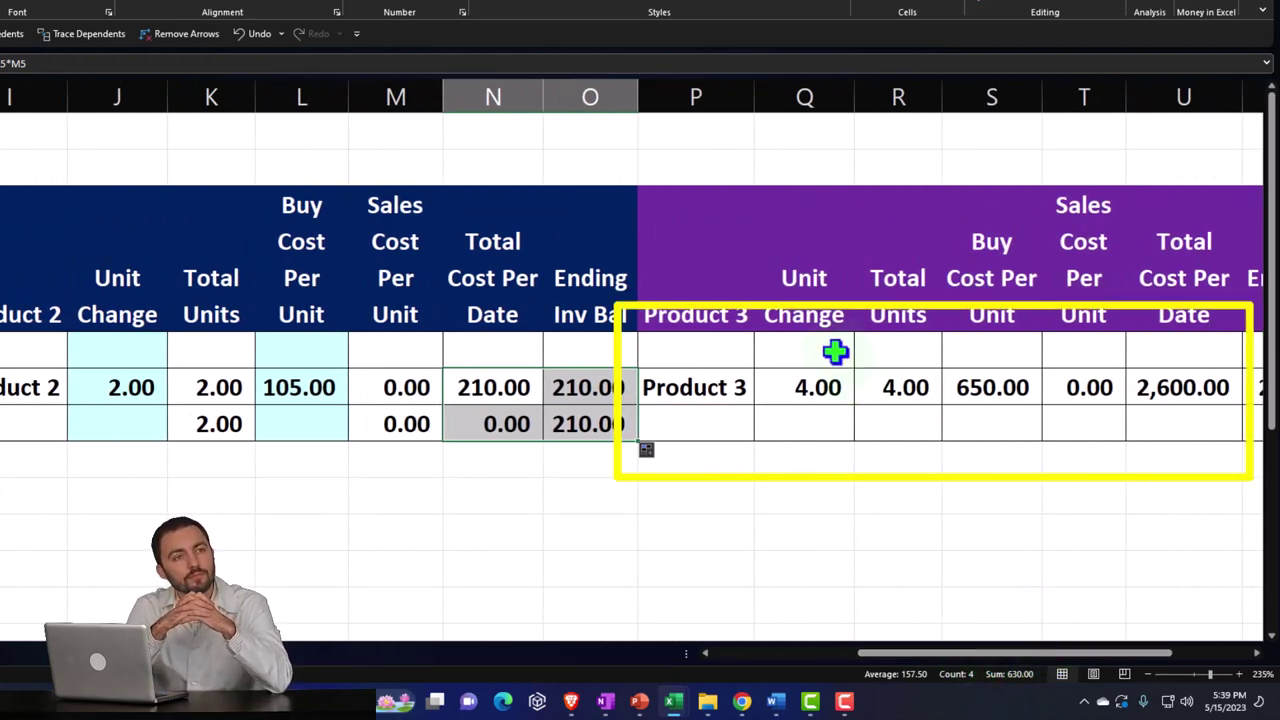
{"action": "left_click_drag", "start_coordinate": [835, 350], "coordinate": [834, 426]}
{"action": "left_click_drag", "start_coordinate": [1000, 346], "coordinate": [1001, 402], "text": "ctrl"}
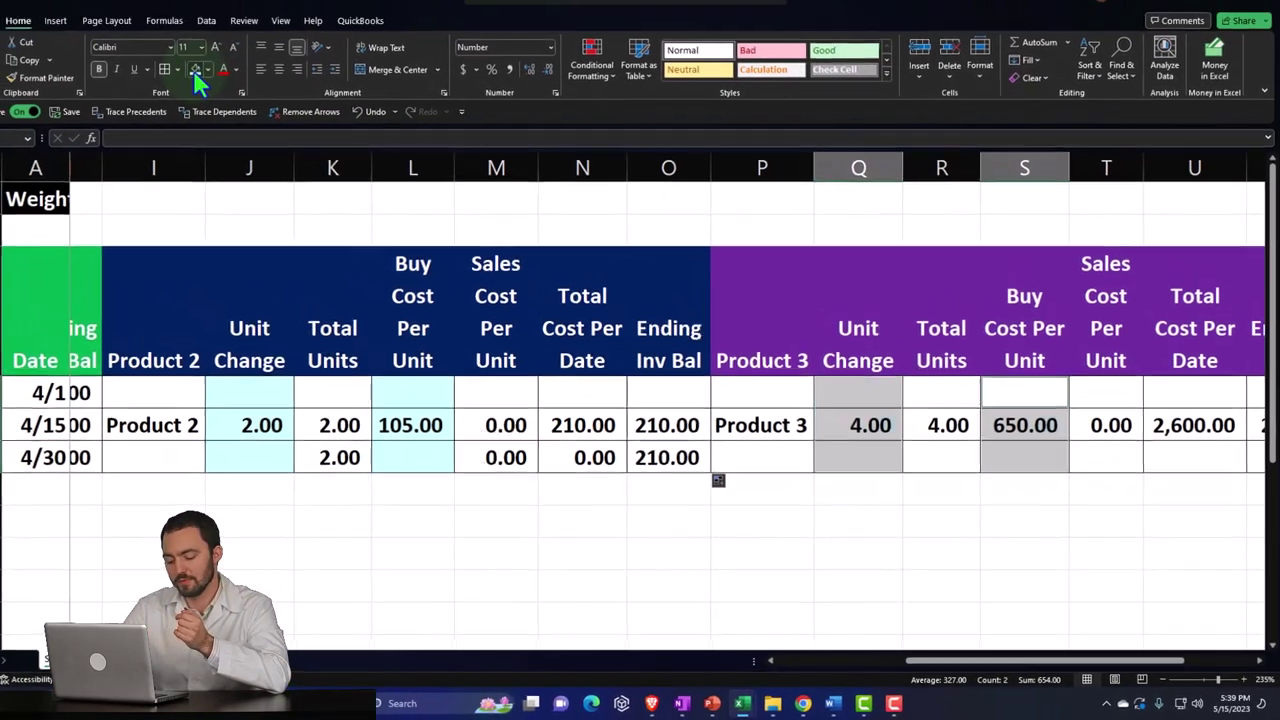
{"action": "left_click", "coordinate": [858, 521]}
Step: Fill Product 3's Total Units formula from R5 to R6 and copy the Sales Cost Per Unit formula from M6 into T6
{"action": "left_click", "coordinate": [940, 425]}
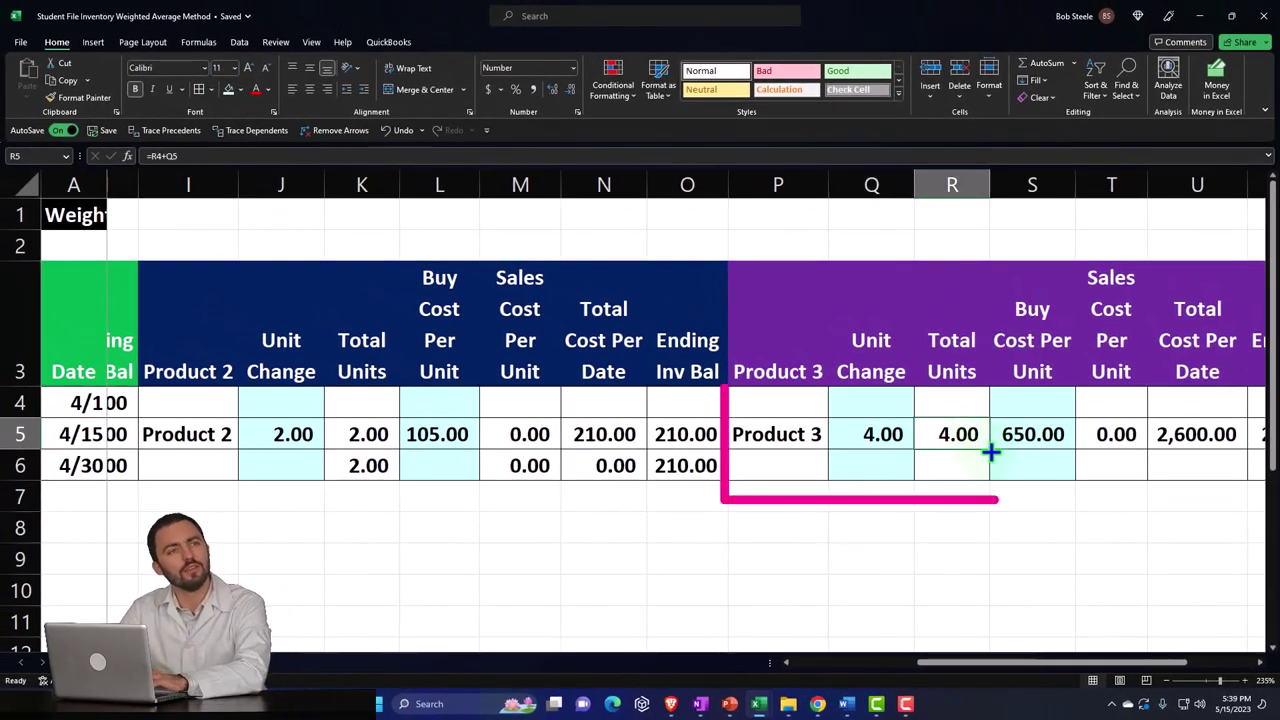
{"action": "left_click_drag", "start_coordinate": [990, 452], "coordinate": [990, 470]}
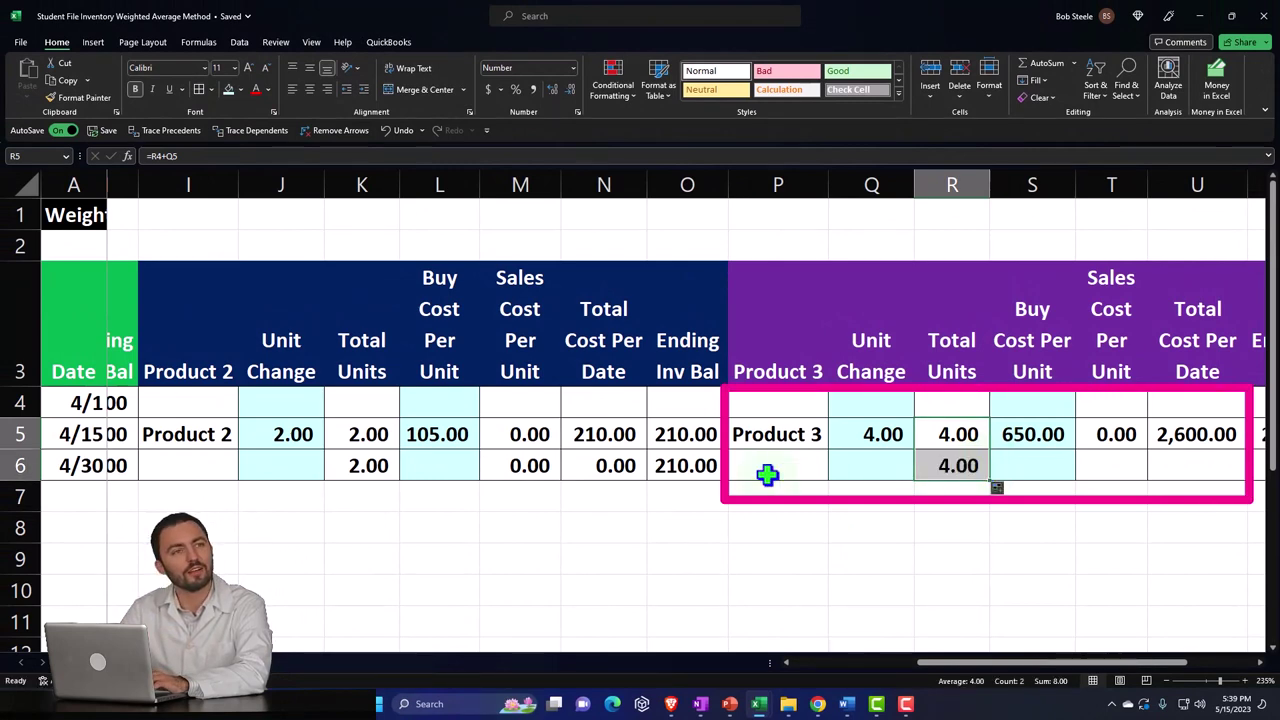
{"action": "left_click", "coordinate": [524, 469]}
{"action": "key", "text": "ctrl+c"}
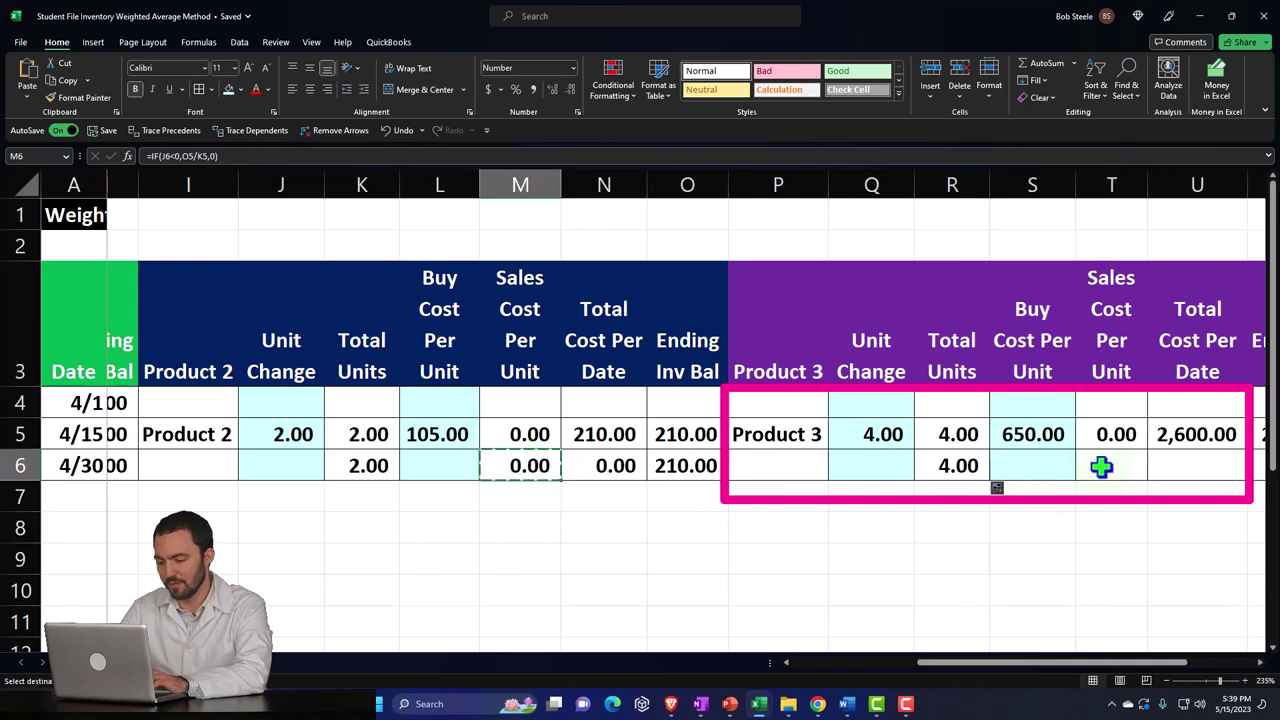
{"action": "left_click", "coordinate": [1105, 466]}
{"action": "key", "text": "ctrl+v"}
Step: Test the formula in T6 with a Unit Change of -2 in Q6, autofitting column T, and clear the test value
{"action": "left_click", "coordinate": [874, 473]}
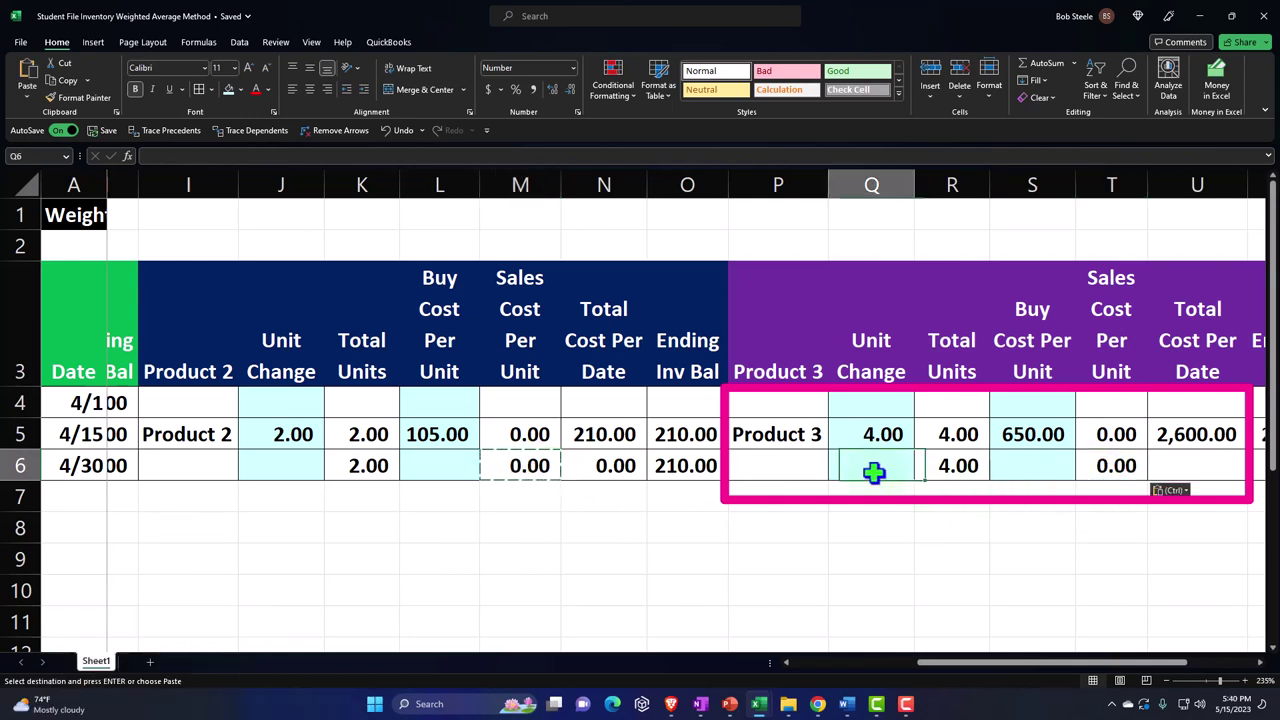
{"action": "type", "text": "-2"}
{"action": "key", "text": "Return"}
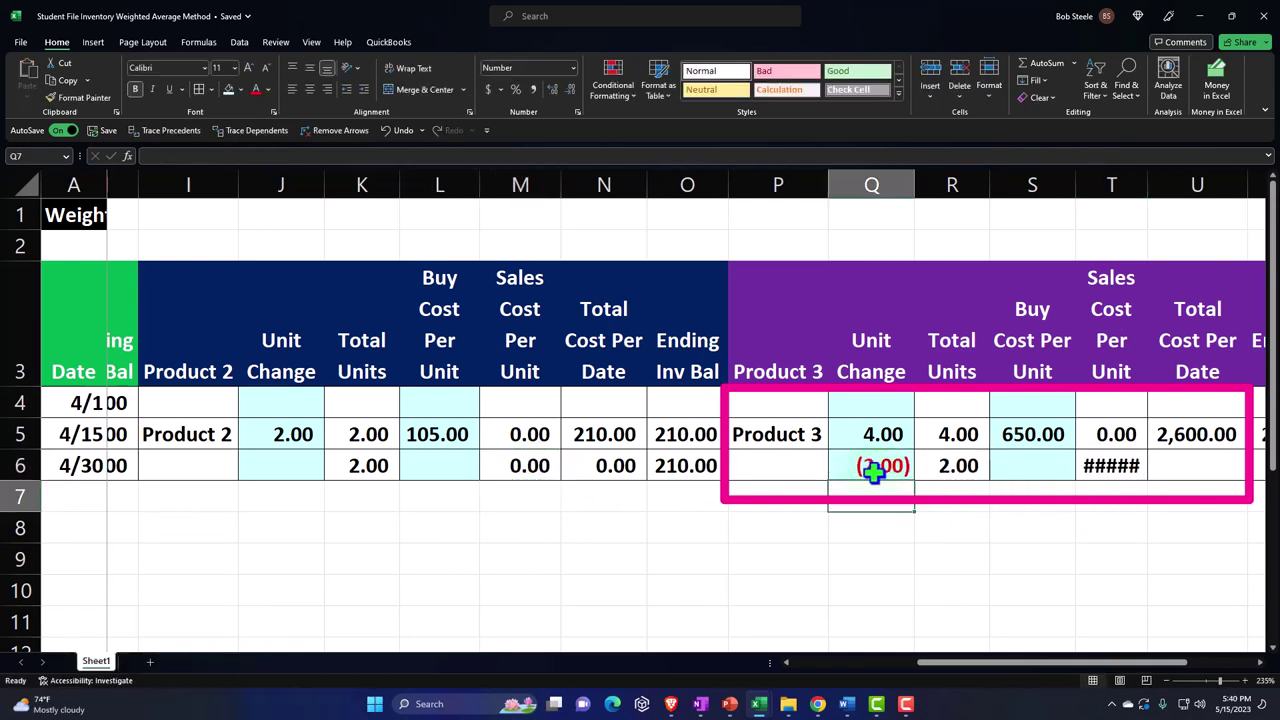
{"action": "double_click", "coordinate": [1149, 184]}
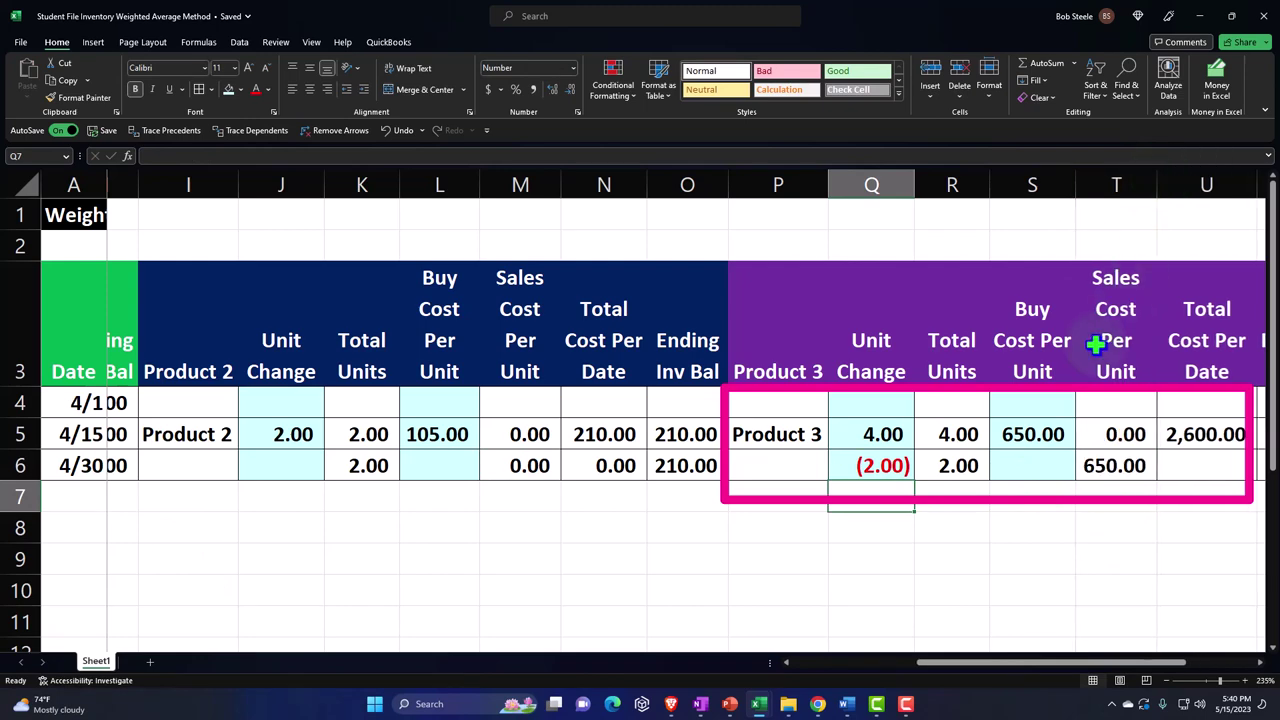
{"action": "left_click", "coordinate": [858, 467]}
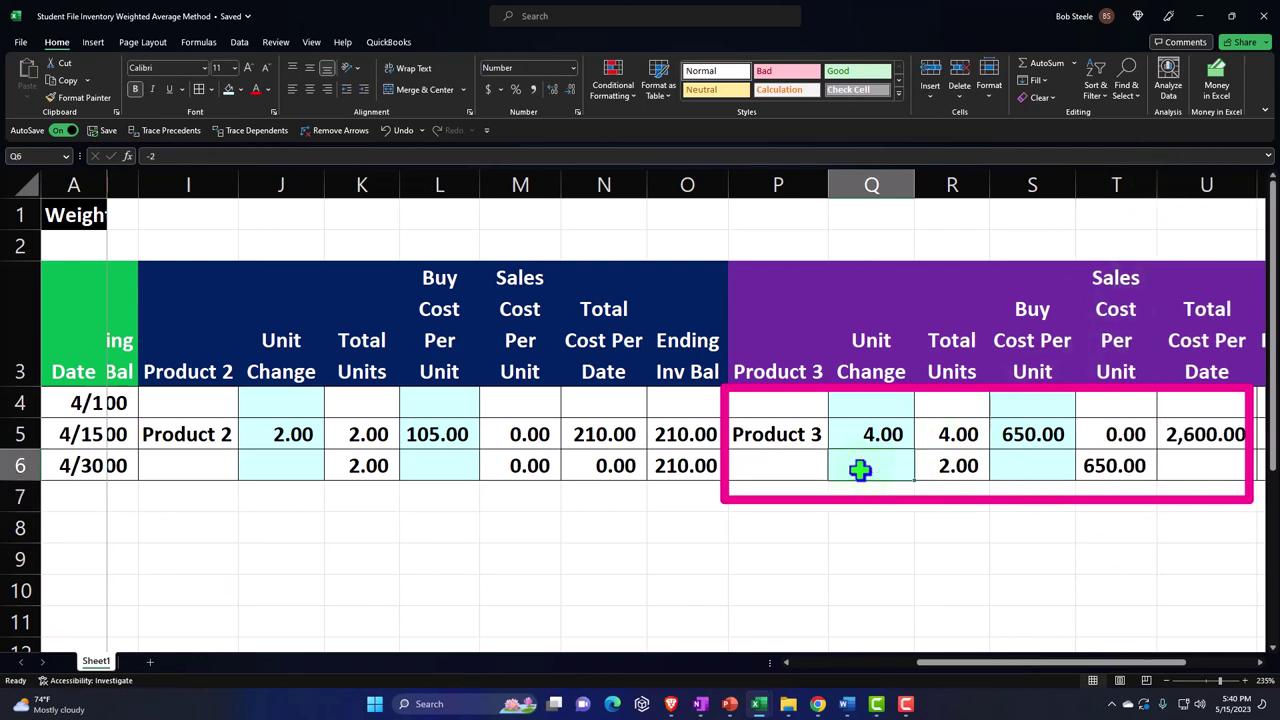
Step: Fill Product 3's Total Cost Per Date and Ending Inv Bal formulas in U5:V5 and the inventory summary formulas in W5:X5 down to row 6
{"action": "key", "text": "Right"}
{"action": "key", "text": "Right"}
{"action": "key", "text": "Right"}
{"action": "key", "text": "Right"}
{"action": "key", "text": "Right"}
{"action": "key", "text": "Right"}
{"action": "key", "text": "Right"}
{"action": "key", "text": "Right"}
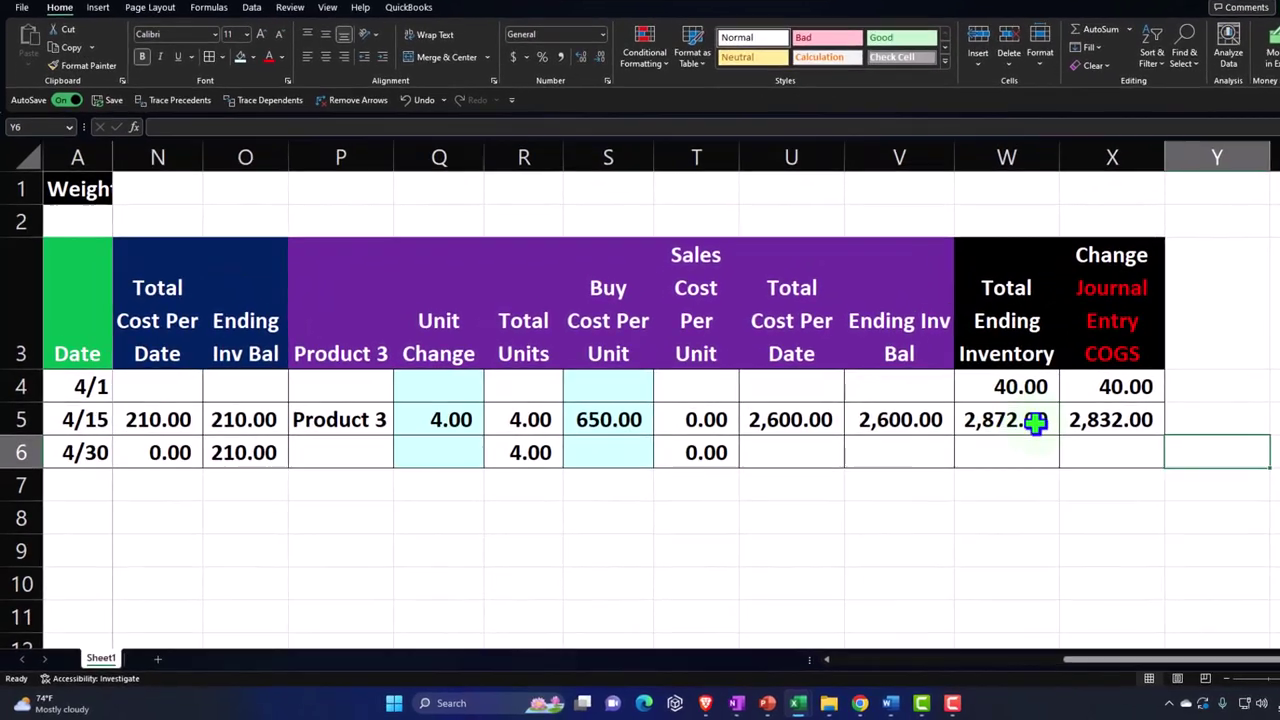
{"action": "left_click", "coordinate": [1000, 438]}
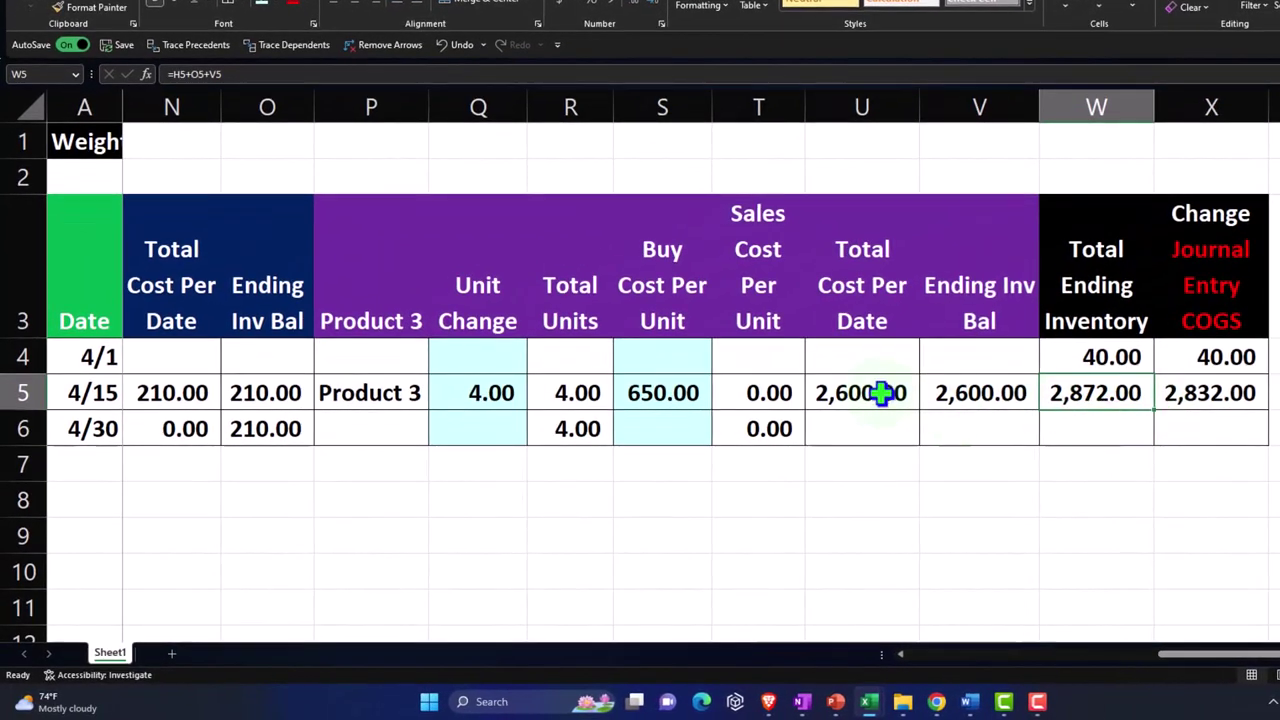
{"action": "left_click_drag", "start_coordinate": [880, 393], "coordinate": [1040, 434]}
{"action": "mouse_move", "coordinate": [1080, 394]}
{"action": "left_mouse_down"}
{"action": "mouse_move", "coordinate": [1198, 396]}
{"action": "mouse_move", "coordinate": [1269, 437]}
{"action": "left_mouse_up"}
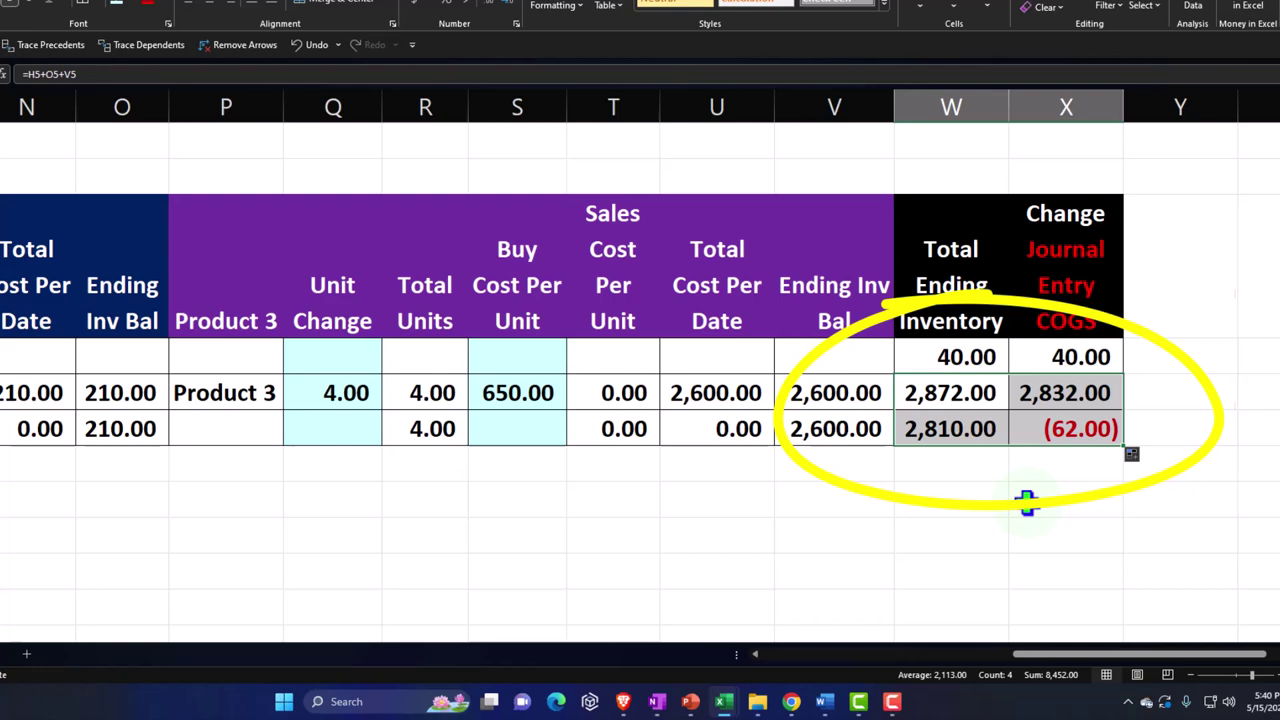
Step: Look across the three product blocks and compare them with the Total Ending Inventory and Change Journal Entry COGS columns
{"action": "left_click", "coordinate": [1027, 503]}
{"action": "left_click_drag", "start_coordinate": [1077, 655], "coordinate": [442, 650]}
{"action": "left_click", "coordinate": [528, 468]}
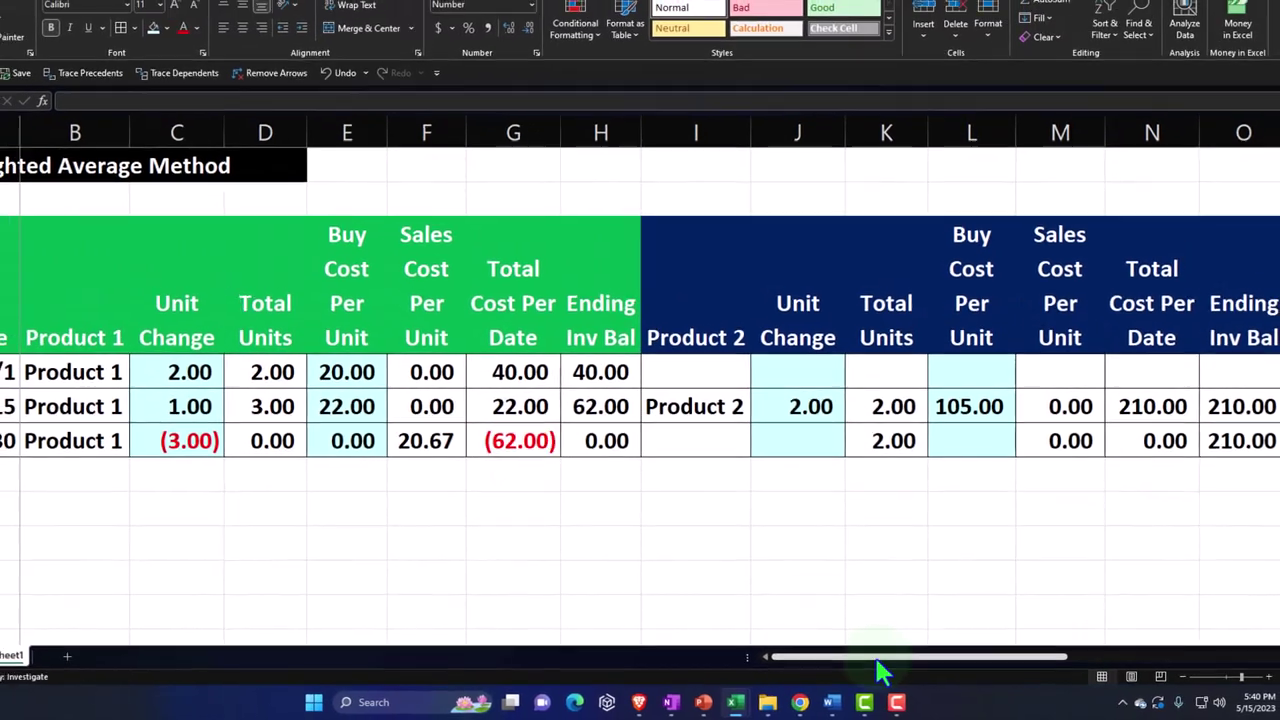
{"action": "left_click_drag", "start_coordinate": [880, 655], "coordinate": [1070, 655]}
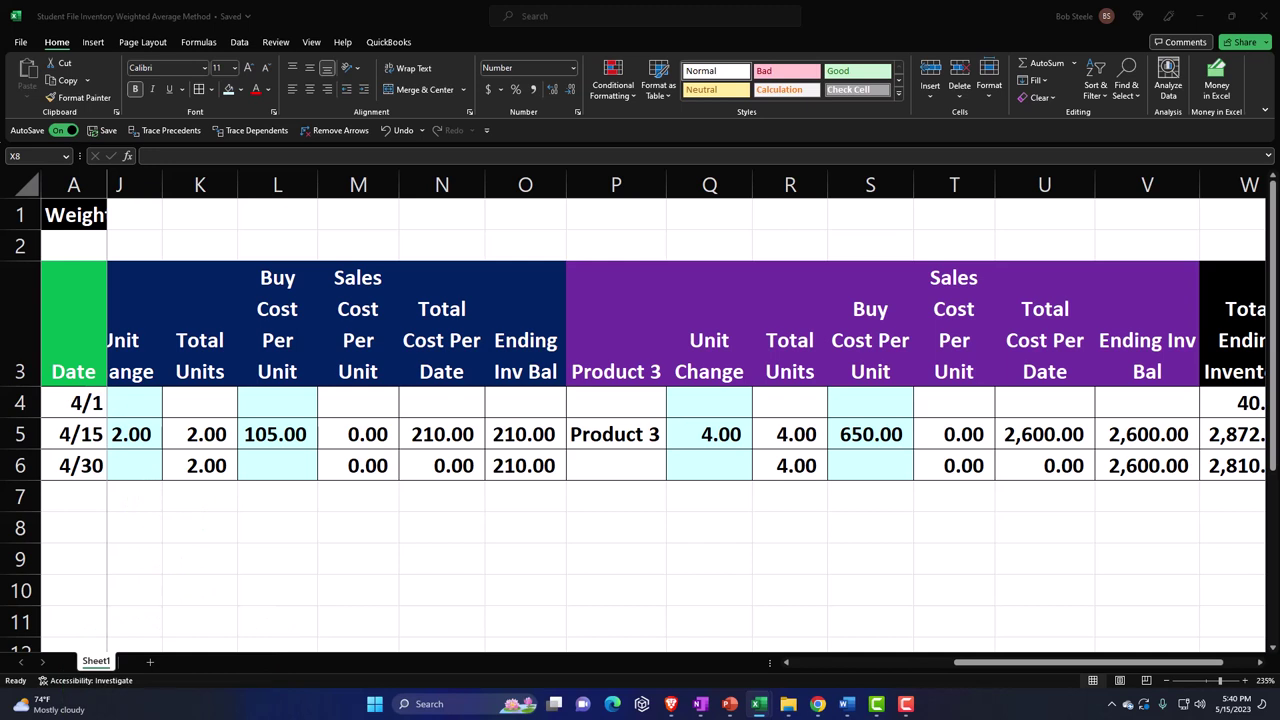
{"action": "left_click", "coordinate": [1123, 436]}
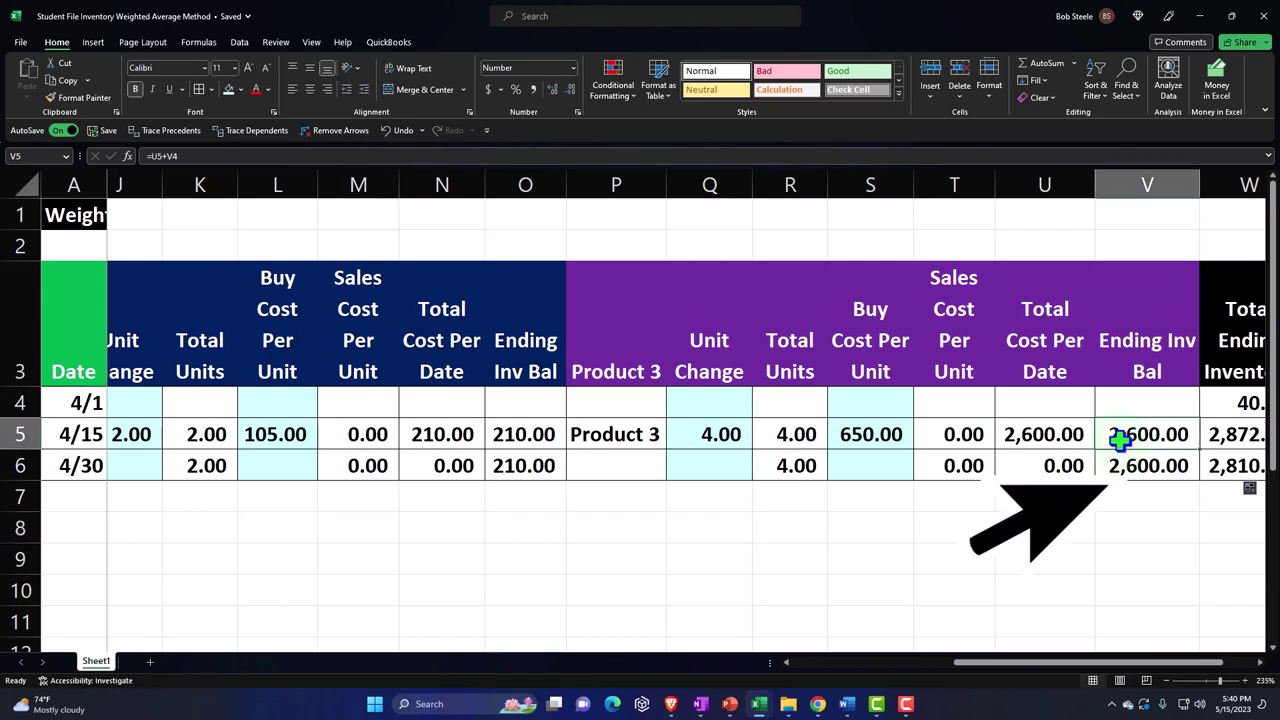
{"action": "key", "text": "Right"}
{"action": "key", "text": "Right"}
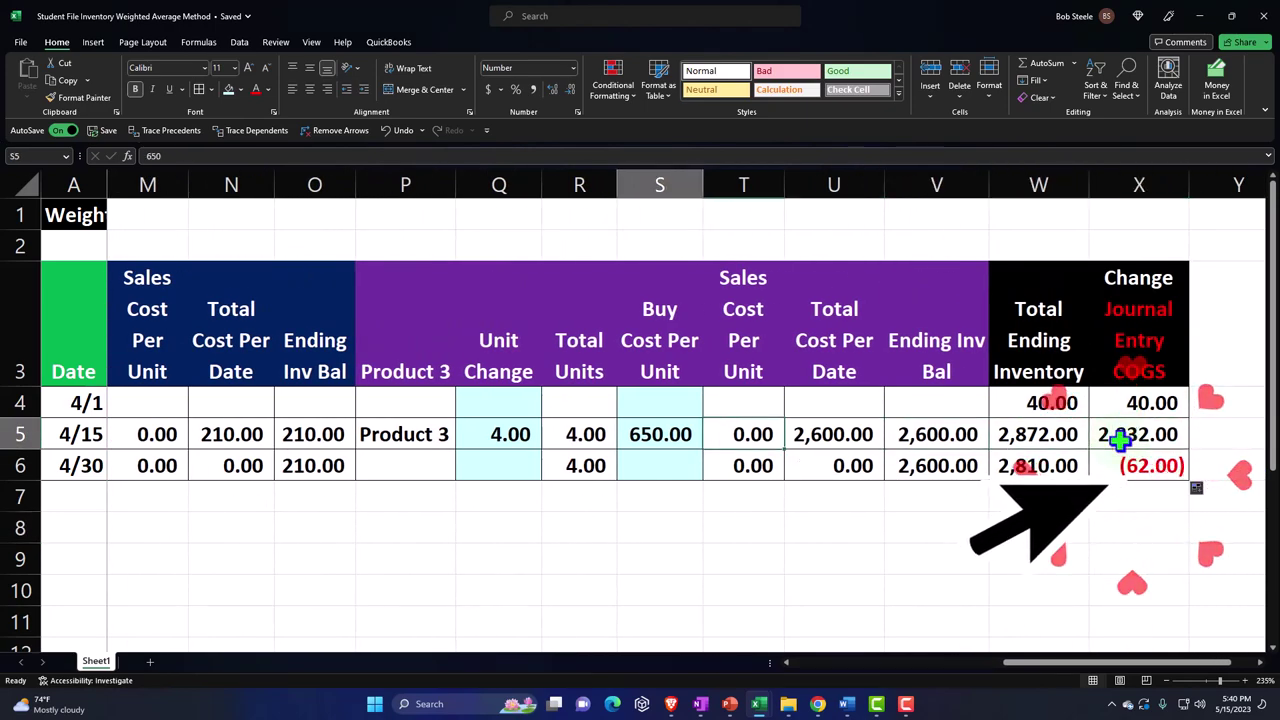
Step: Examine the 4/30 row from its date through all three products to the inventory summary columns
{"action": "key", "text": "Home"}
{"action": "key", "text": "Down"}
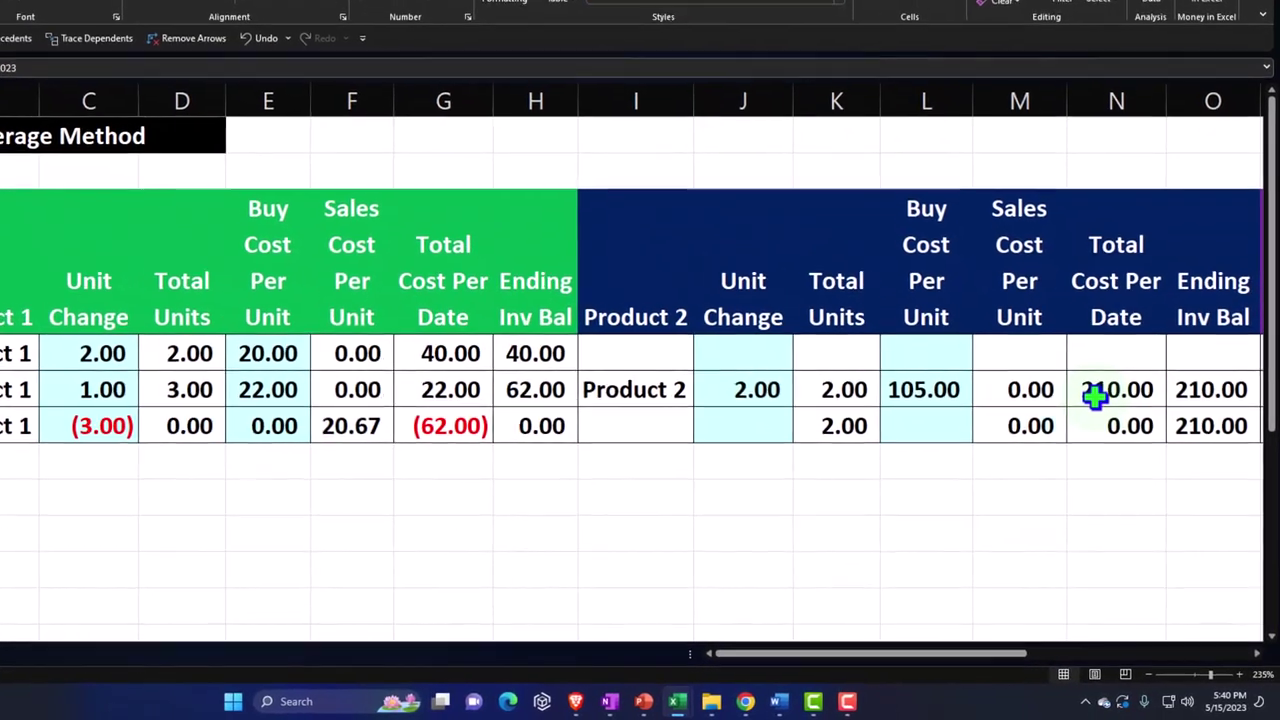
{"action": "key", "text": "Right"}
{"action": "key", "text": "Right"}
{"action": "key", "text": "Right"}
{"action": "key", "text": "Right"}
{"action": "key", "text": "Right"}
{"action": "key", "text": "Right"}
{"action": "key", "text": "Right"}
{"action": "key", "text": "Right"}
{"action": "key", "text": "Right"}
{"action": "key", "text": "Right"}
{"action": "key", "text": "Right"}
{"action": "key", "text": "Right"}
{"action": "key", "text": "Right"}
{"action": "key", "text": "Right"}
{"action": "key", "text": "Right"}
{"action": "key", "text": "Right"}
{"action": "key", "text": "Right"}
{"action": "key", "text": "Right"}
{"action": "key", "text": "Right"}
{"action": "key", "text": "Right"}
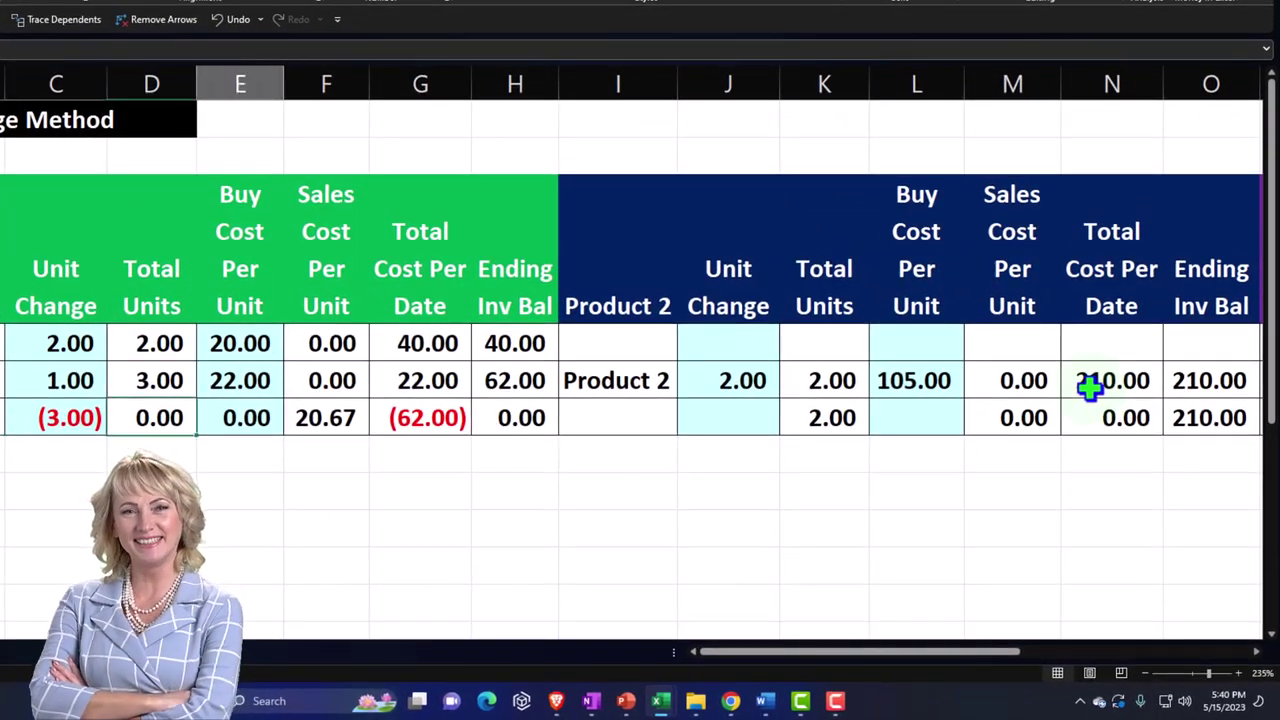
{"action": "key", "text": "Right"}
{"action": "key", "text": "Right"}
{"action": "key", "text": "Right"}
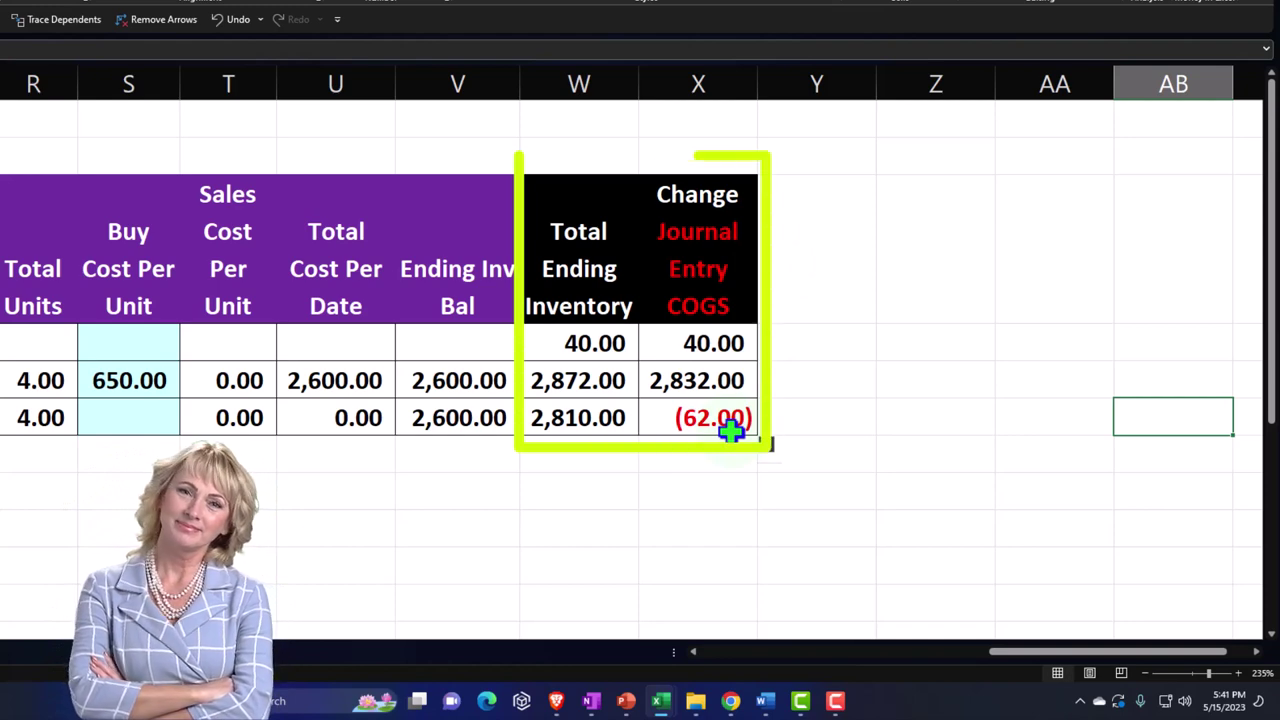
Step: Select the 4/30 Ending Inv Bal cells V6, O6 and H6 together to check their sum against Total Ending Inventory
{"action": "left_click", "coordinate": [590, 421]}
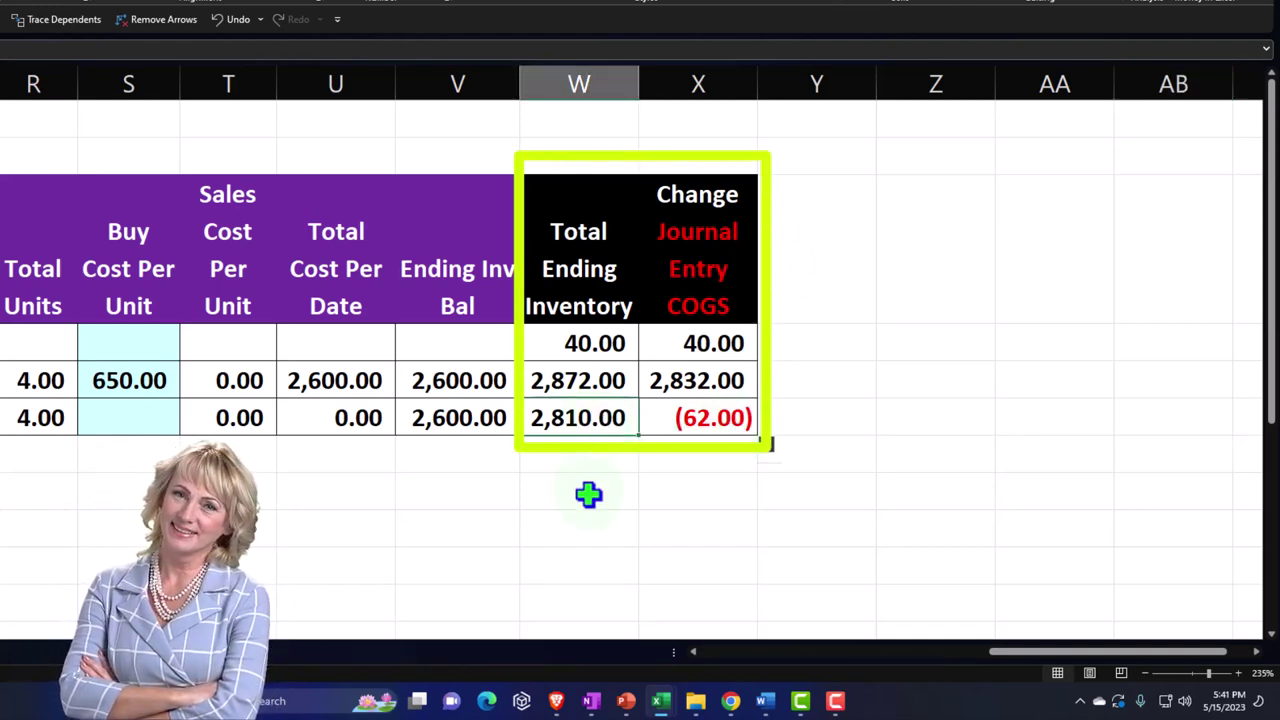
{"action": "left_click", "coordinate": [462, 418]}
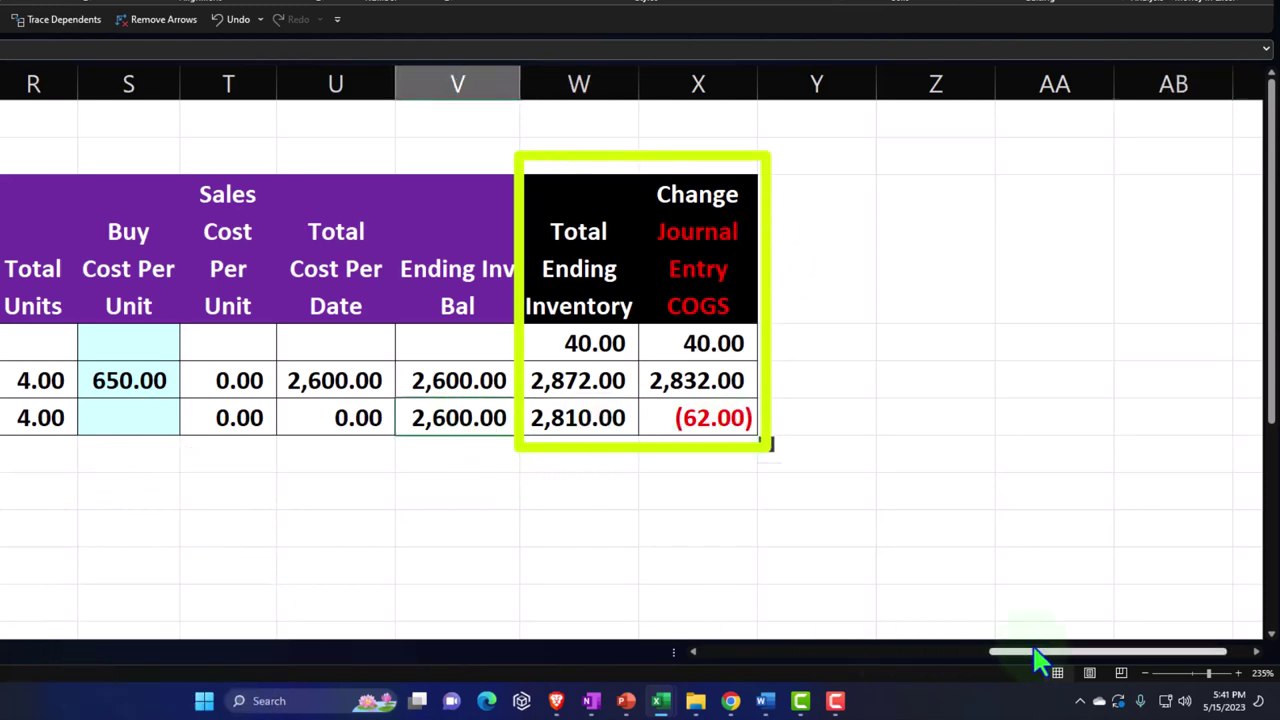
{"action": "left_click_drag", "start_coordinate": [1034, 647], "coordinate": [711, 651]}
{"action": "left_click", "coordinate": [326, 417], "text": "ctrl"}
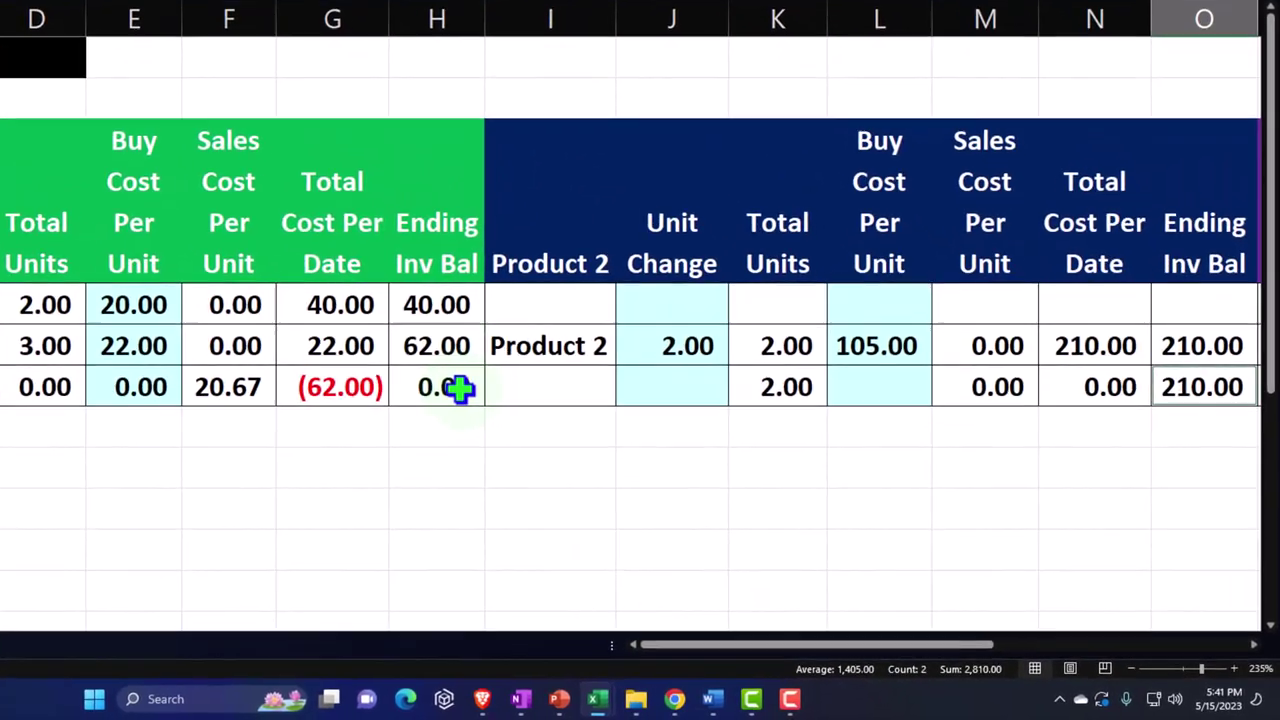
{"action": "left_click", "coordinate": [458, 389], "text": "ctrl"}
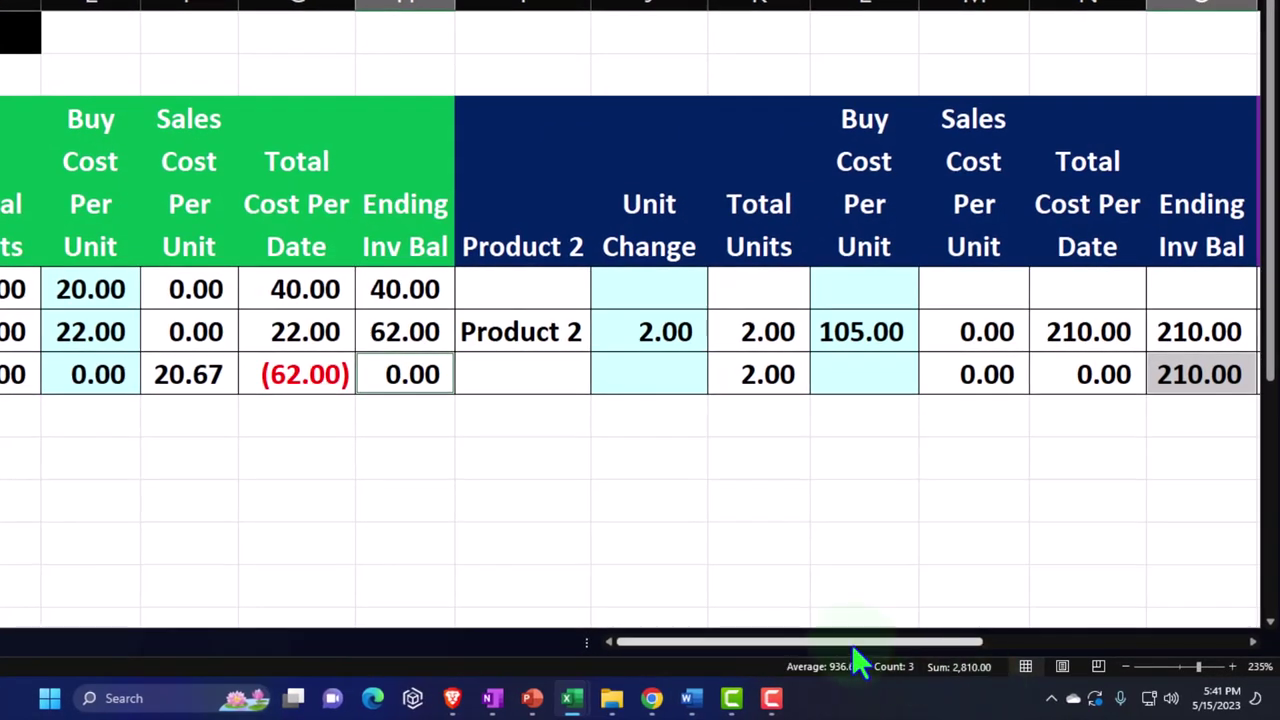
{"action": "left_click_drag", "start_coordinate": [849, 643], "coordinate": [1118, 645]}
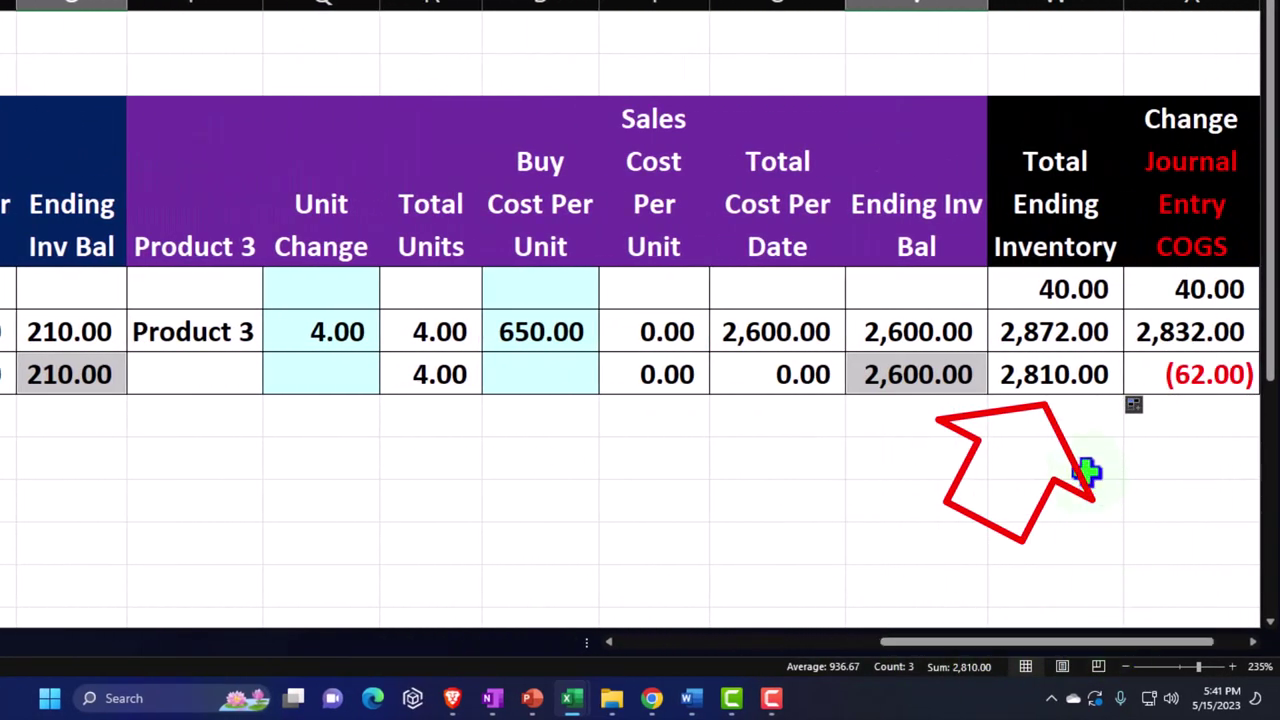
{"action": "scroll", "coordinate": [1110, 620], "scroll_direction": "right", "scroll_amount": 2}
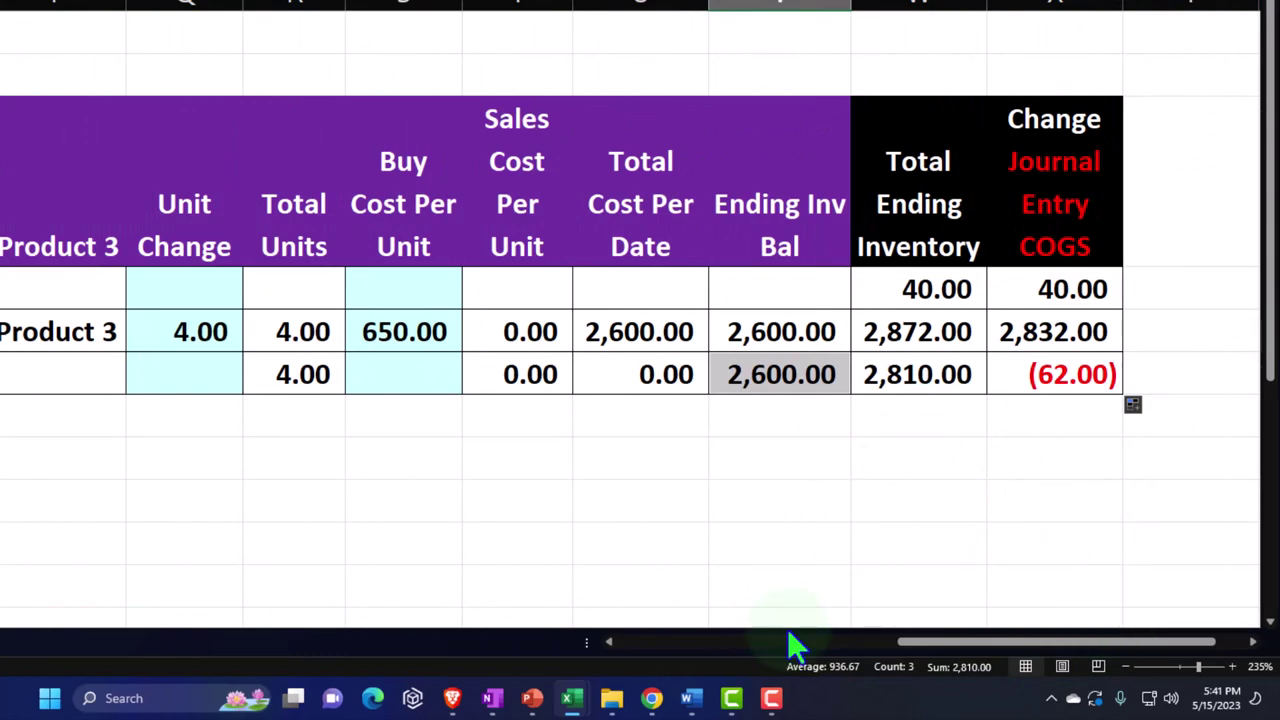
Step: Compare the worksheet's 4/15 Total Ending Inventory with the Inventory Asset balance on the QuickBooks Balance Sheet in Chrome
{"action": "left_click", "coordinate": [1030, 338]}
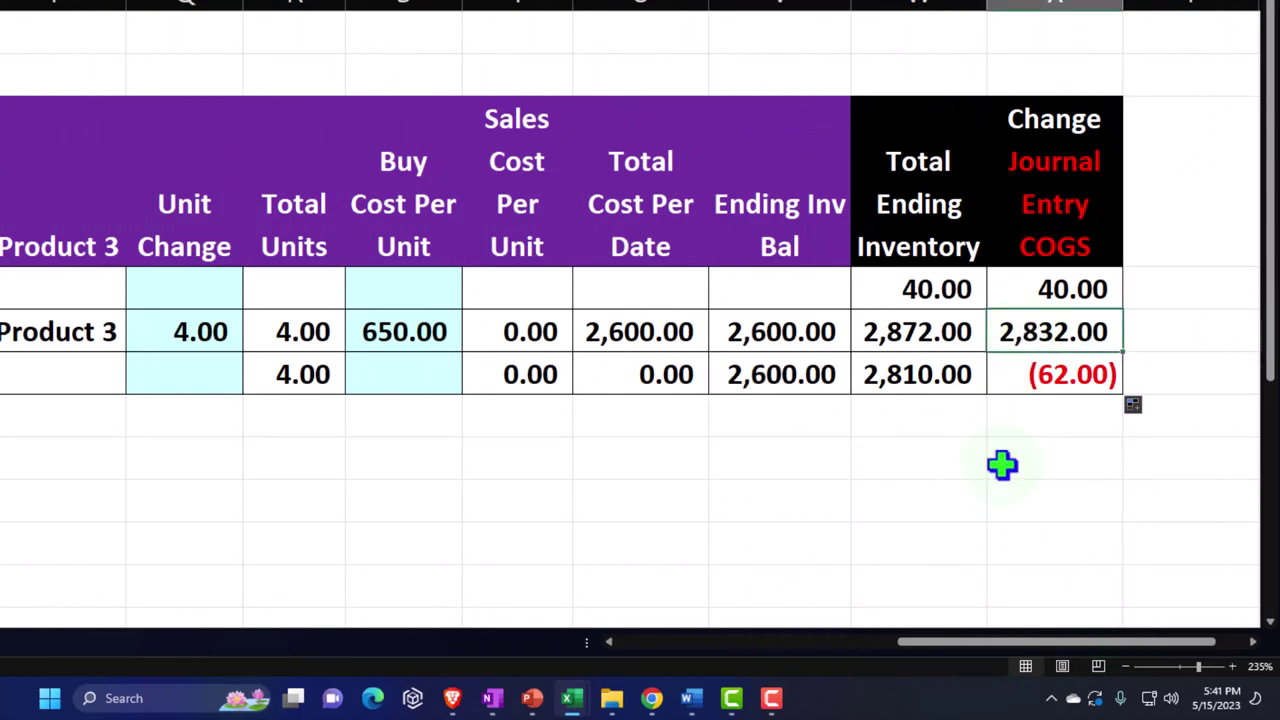
{"action": "left_click", "coordinate": [651, 698]}
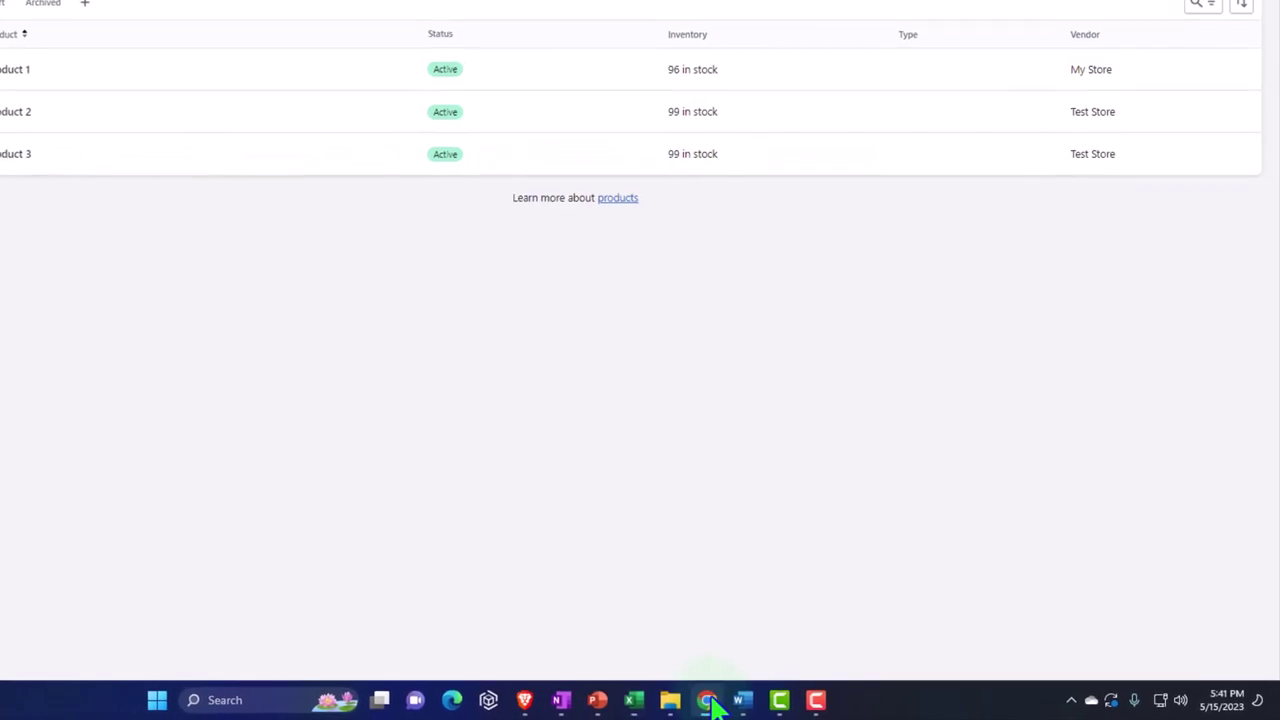
{"action": "left_click", "coordinate": [209, 11]}
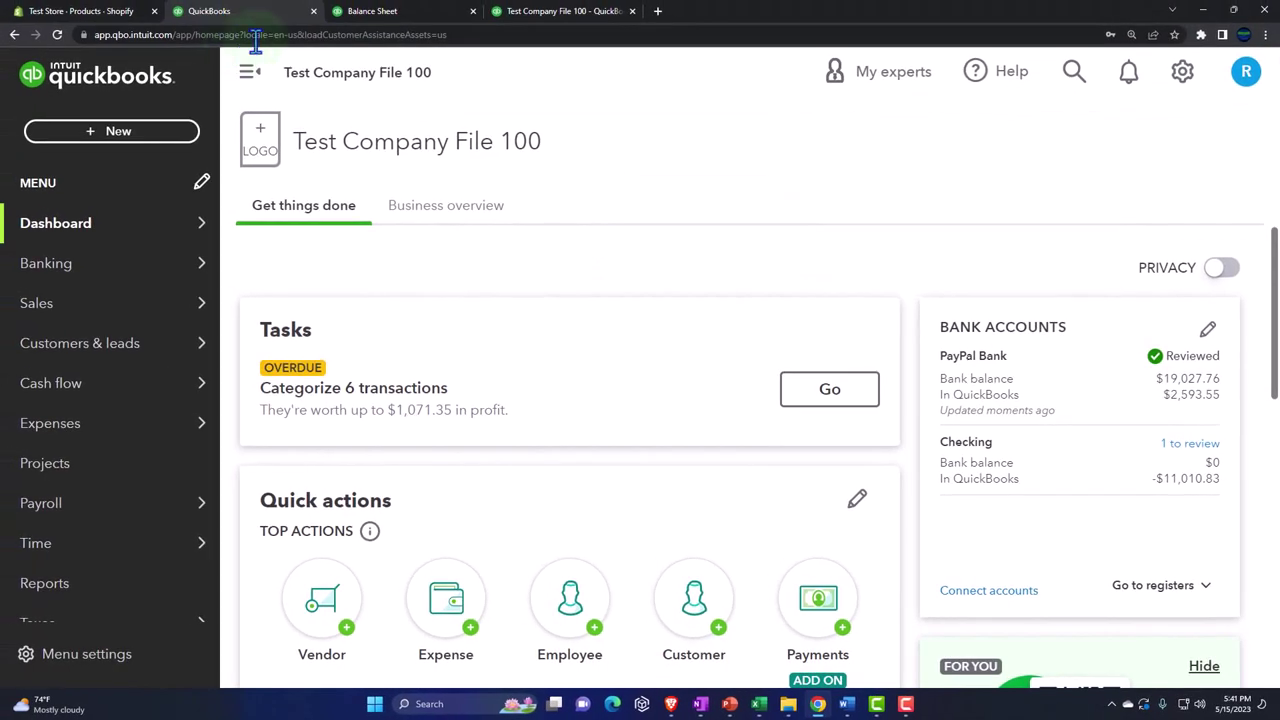
{"action": "left_click", "coordinate": [365, 11]}
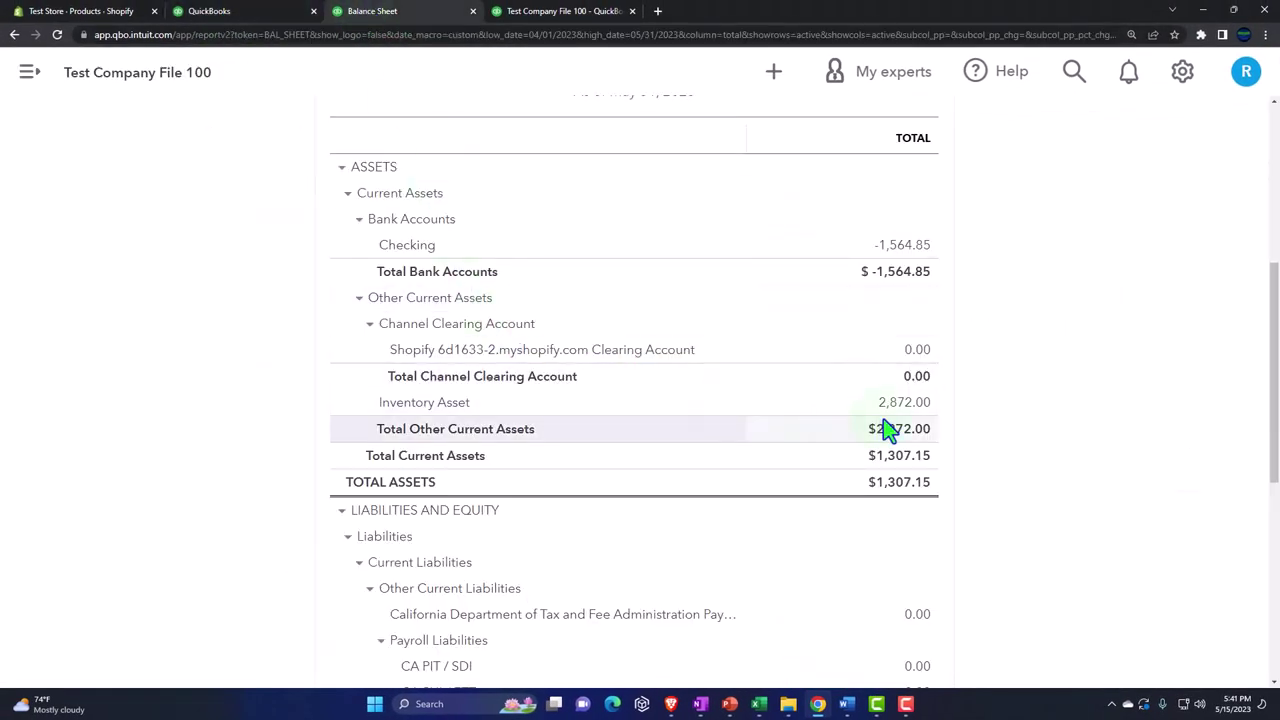
{"action": "mouse_move", "coordinate": [760, 706]}
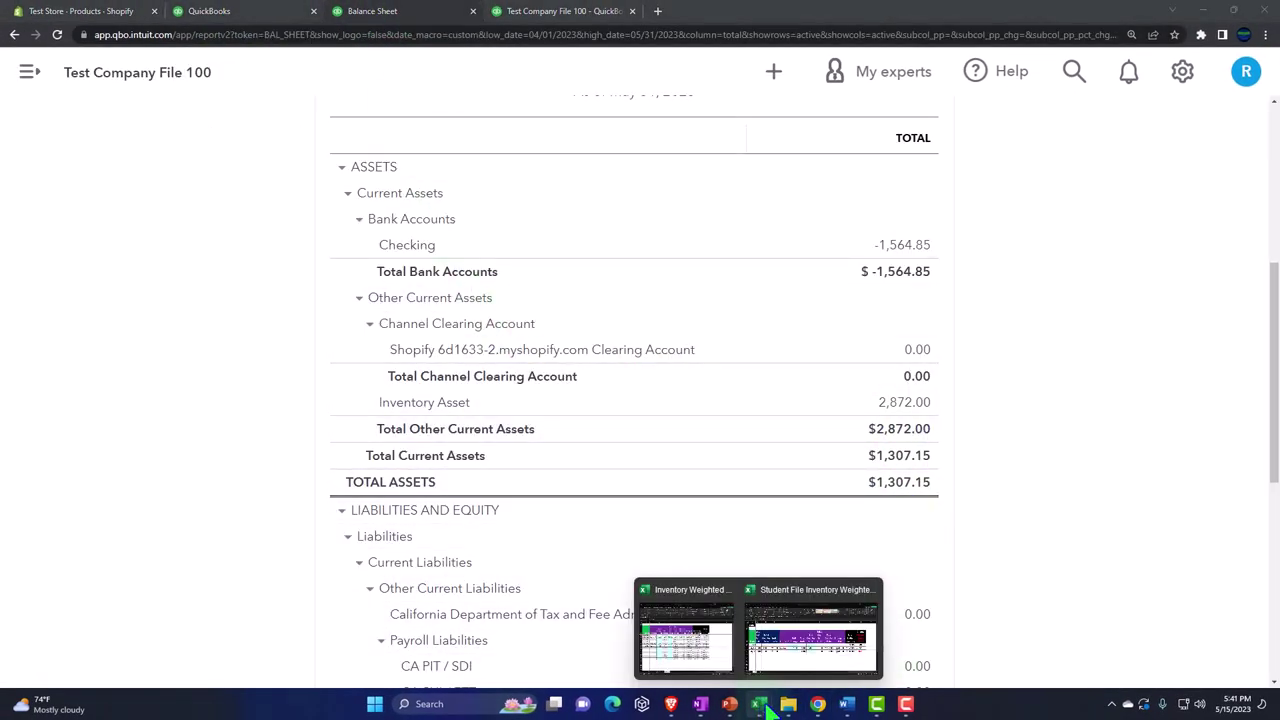
{"action": "left_click", "coordinate": [798, 676]}
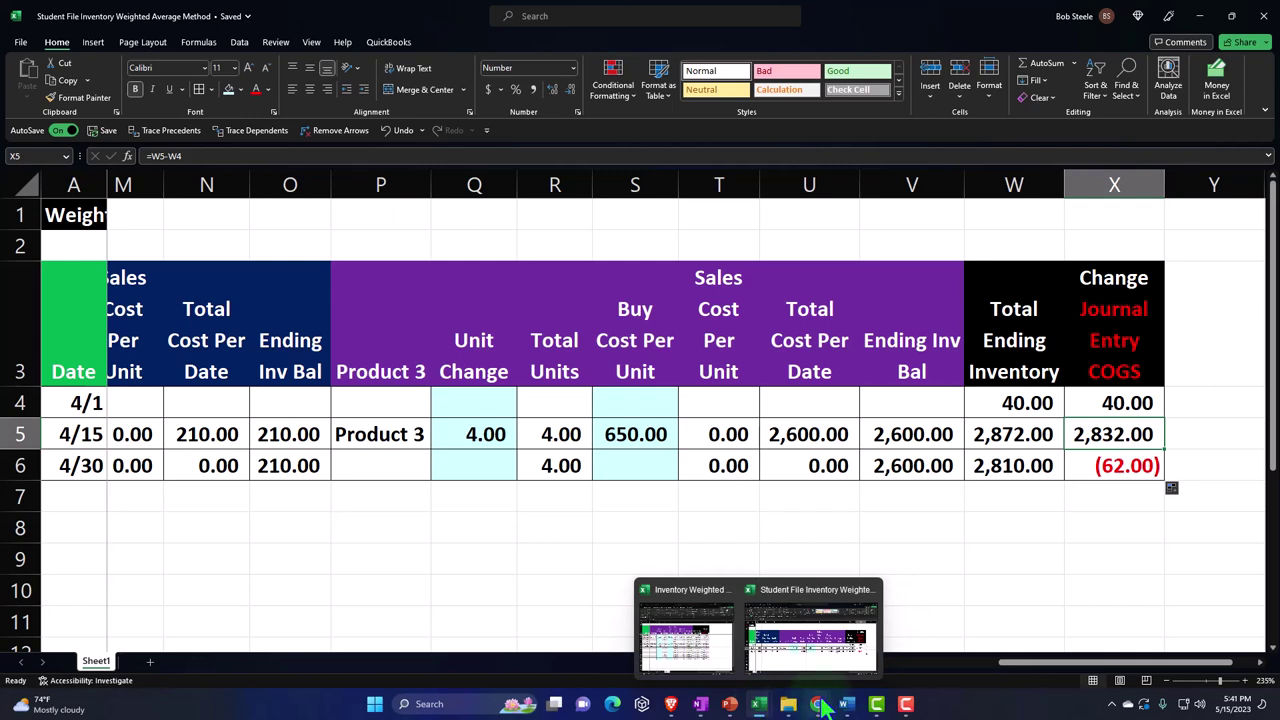
{"action": "mouse_move", "coordinate": [818, 704]}
{"action": "left_click", "coordinate": [805, 655]}
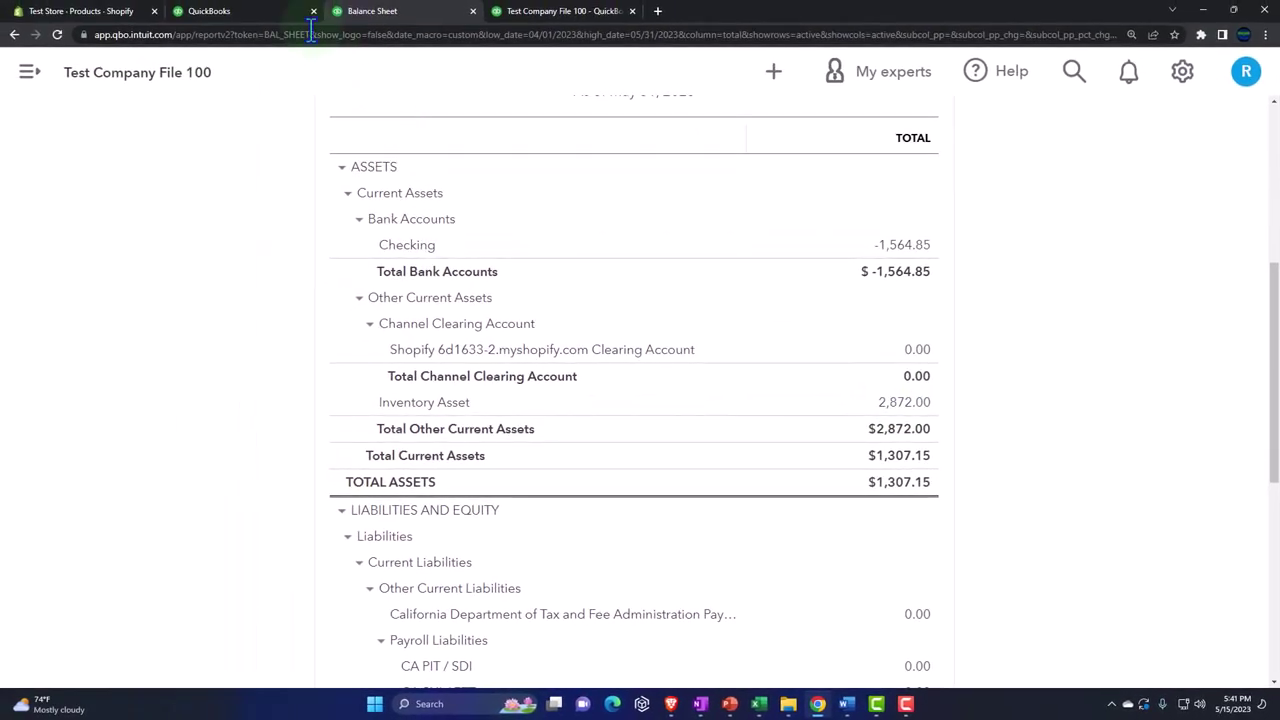
Step: Create a new QuickBooks journal entry dated 04/30/2023
{"action": "left_click", "coordinate": [257, 16]}
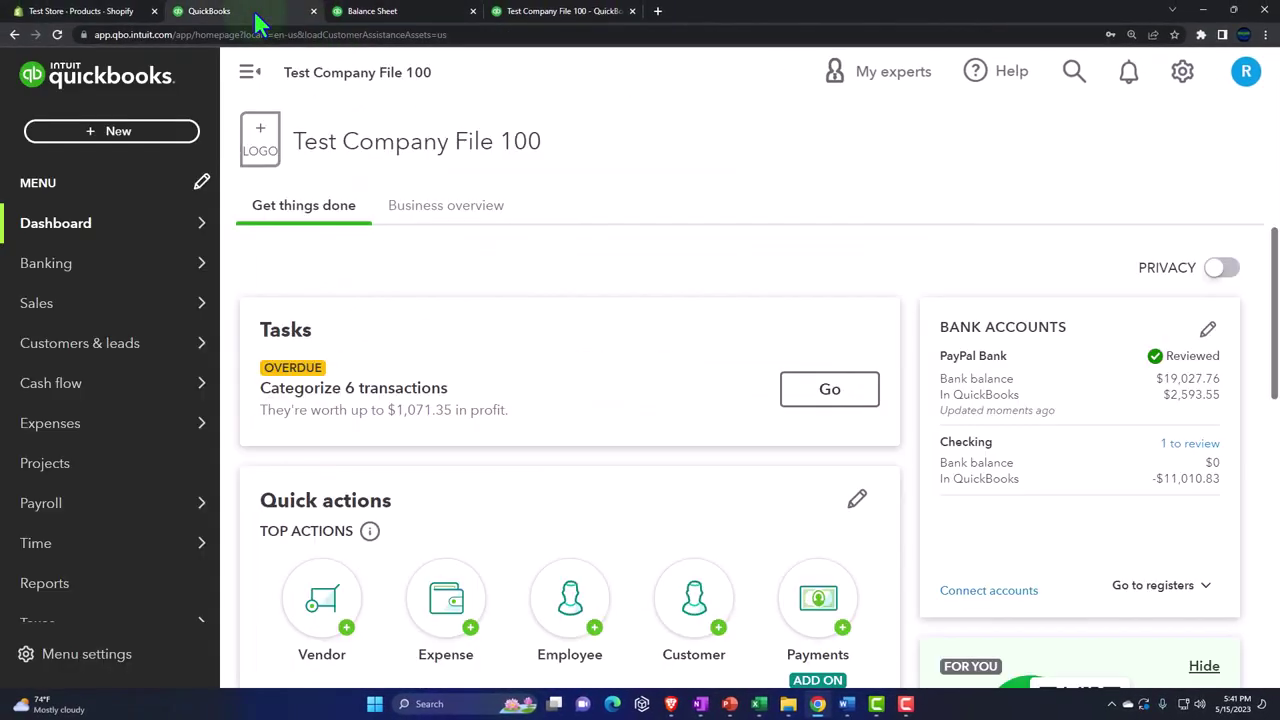
{"action": "left_click", "coordinate": [118, 133]}
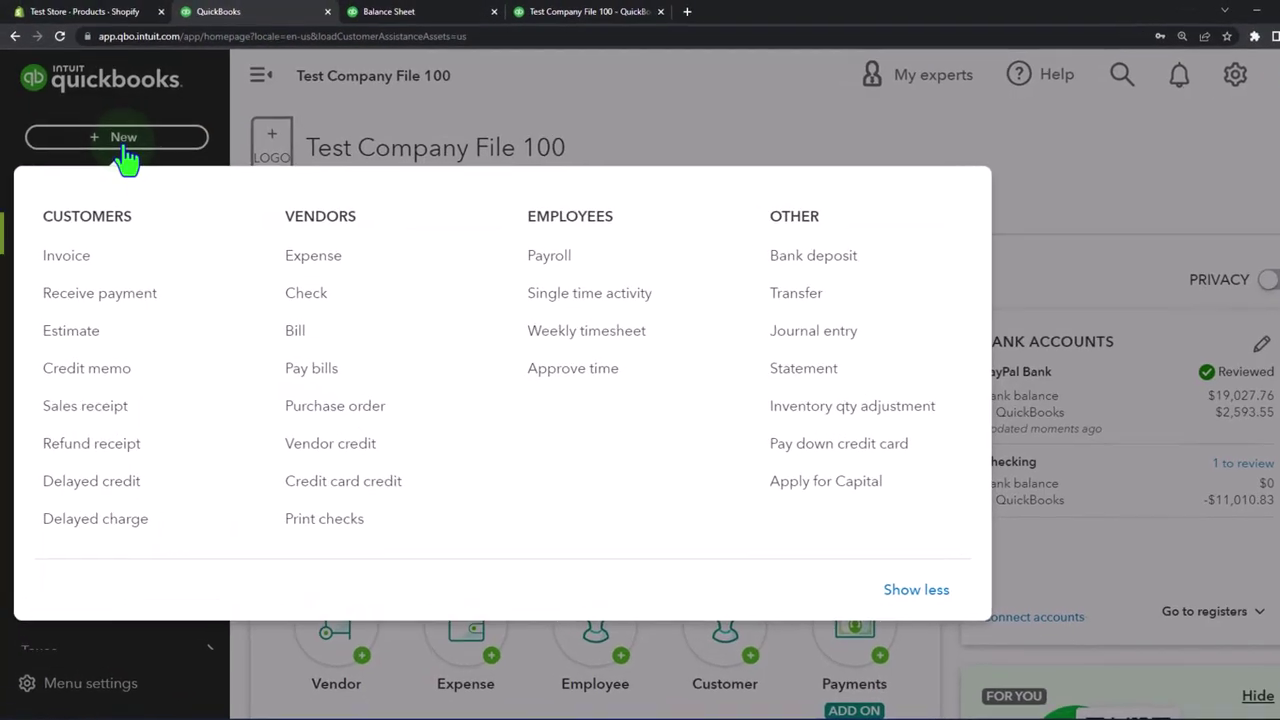
{"action": "left_click", "coordinate": [867, 390]}
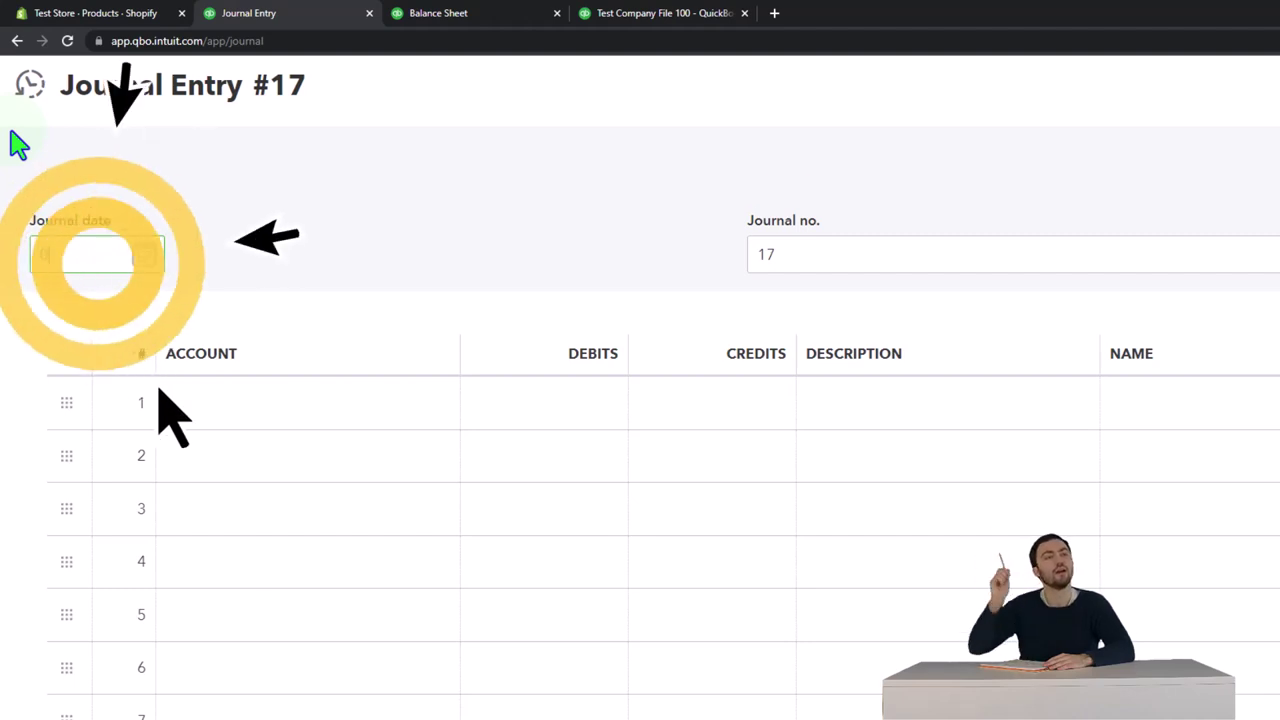
{"action": "type", "text": "043"}
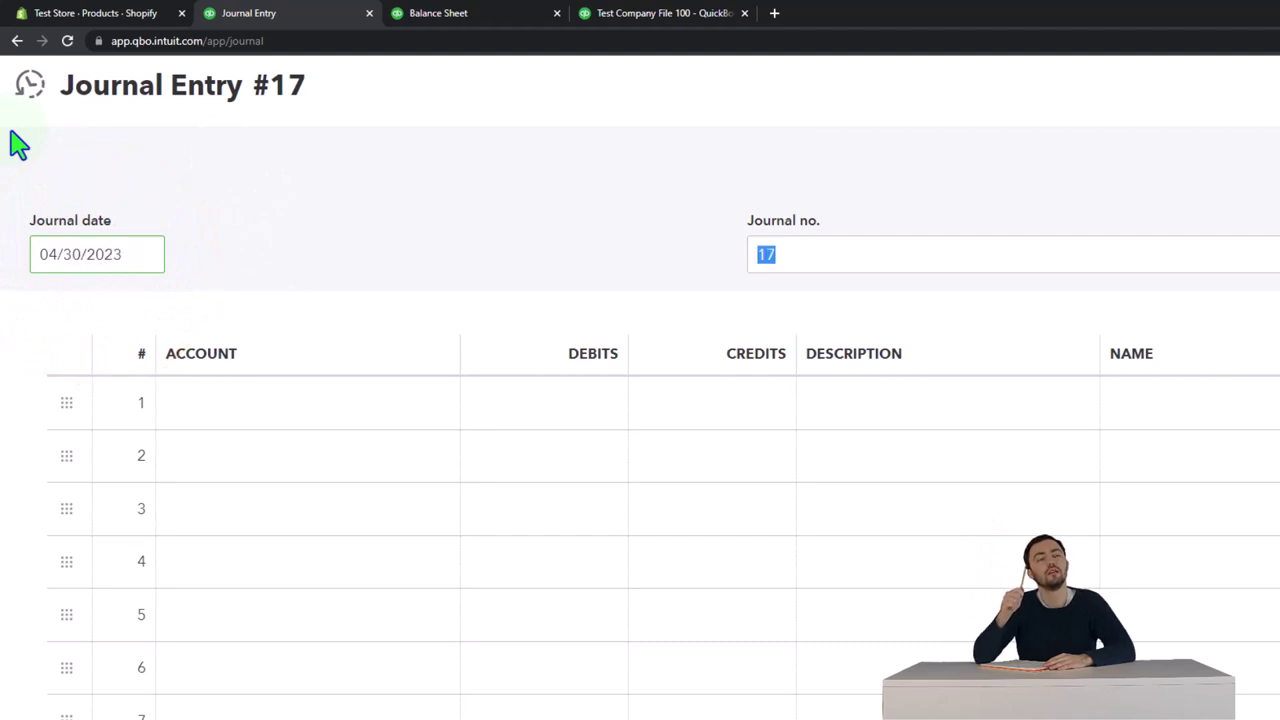
Step: Enter a debit of 62.00 to Cost of labor - COS on line 1 of the journal entry
{"action": "left_click", "coordinate": [249, 418]}
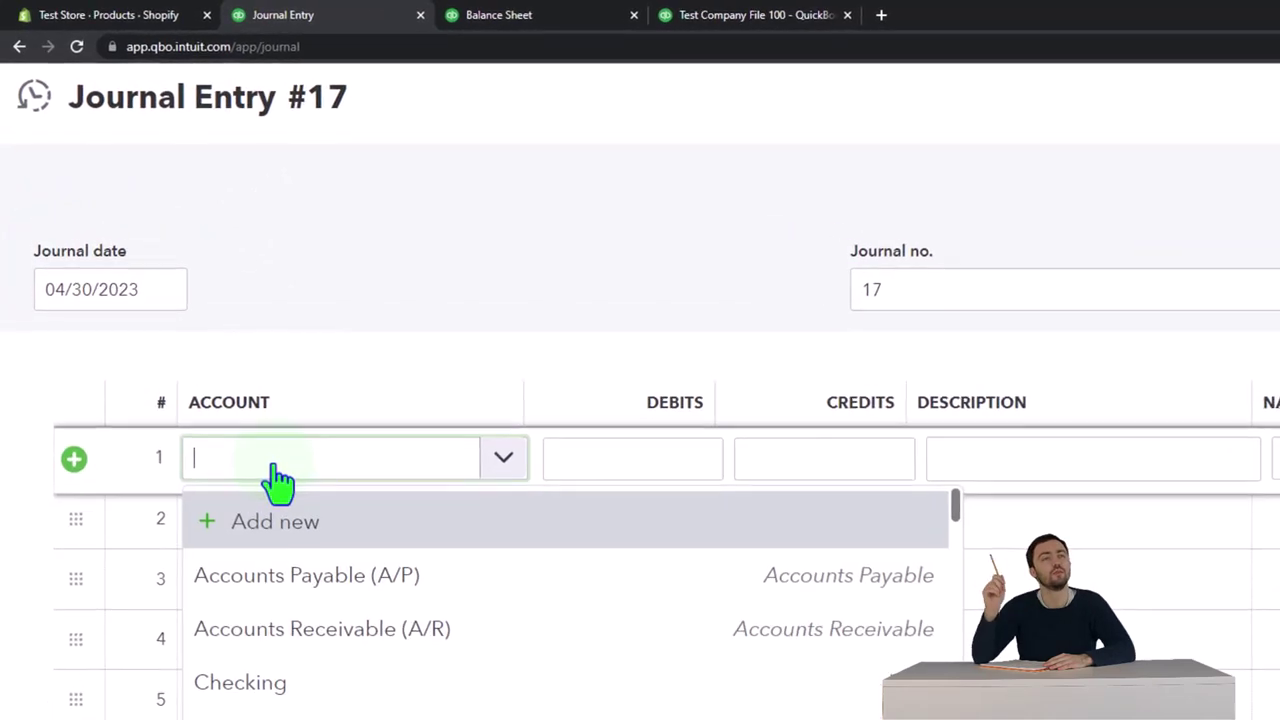
{"action": "type", "text": "COst of"}
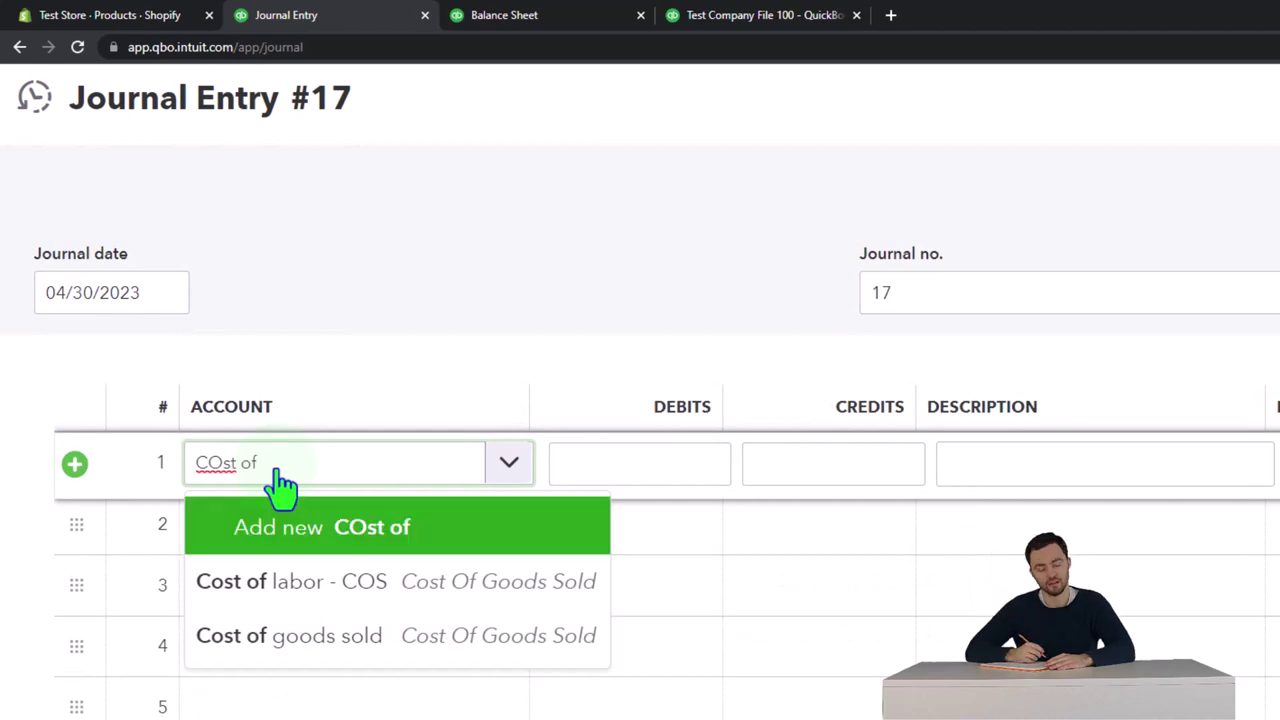
{"action": "key", "text": "Down"}
{"action": "key", "text": "Tab"}
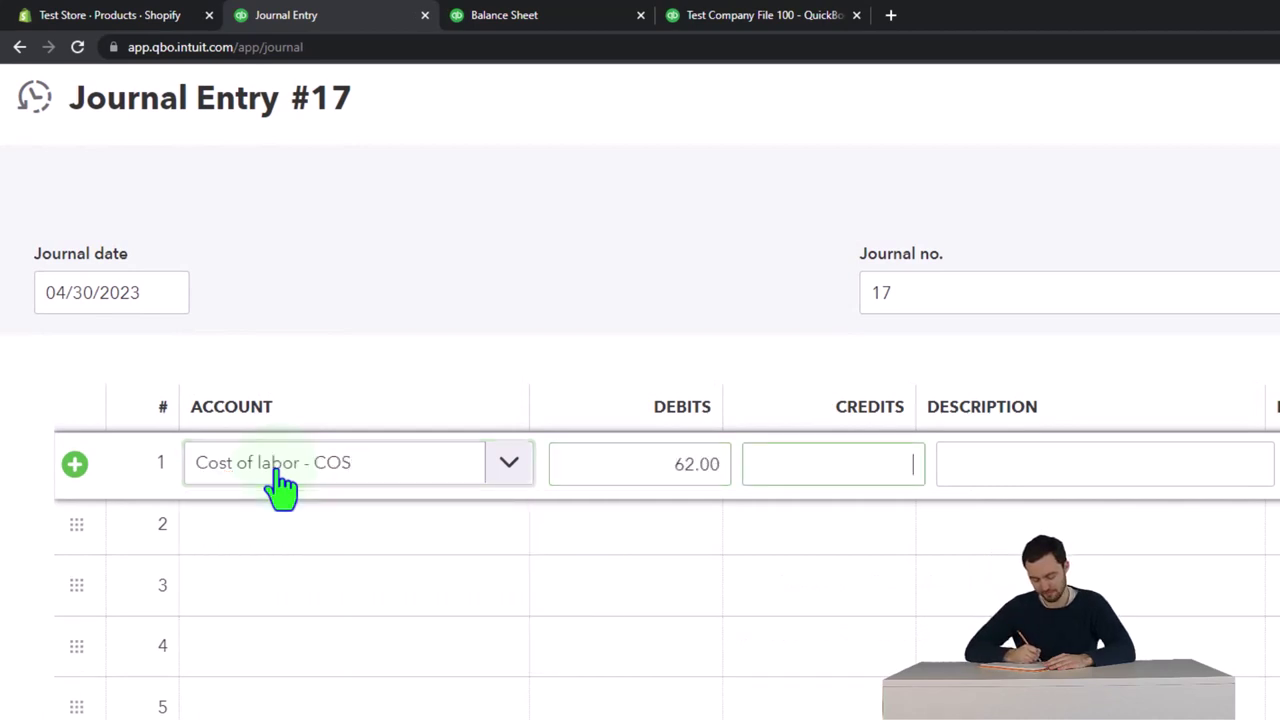
{"action": "key", "text": "Tab"}
{"action": "key", "text": "Tab"}
{"action": "key", "text": "Tab"}
{"action": "key", "text": "Tab"}
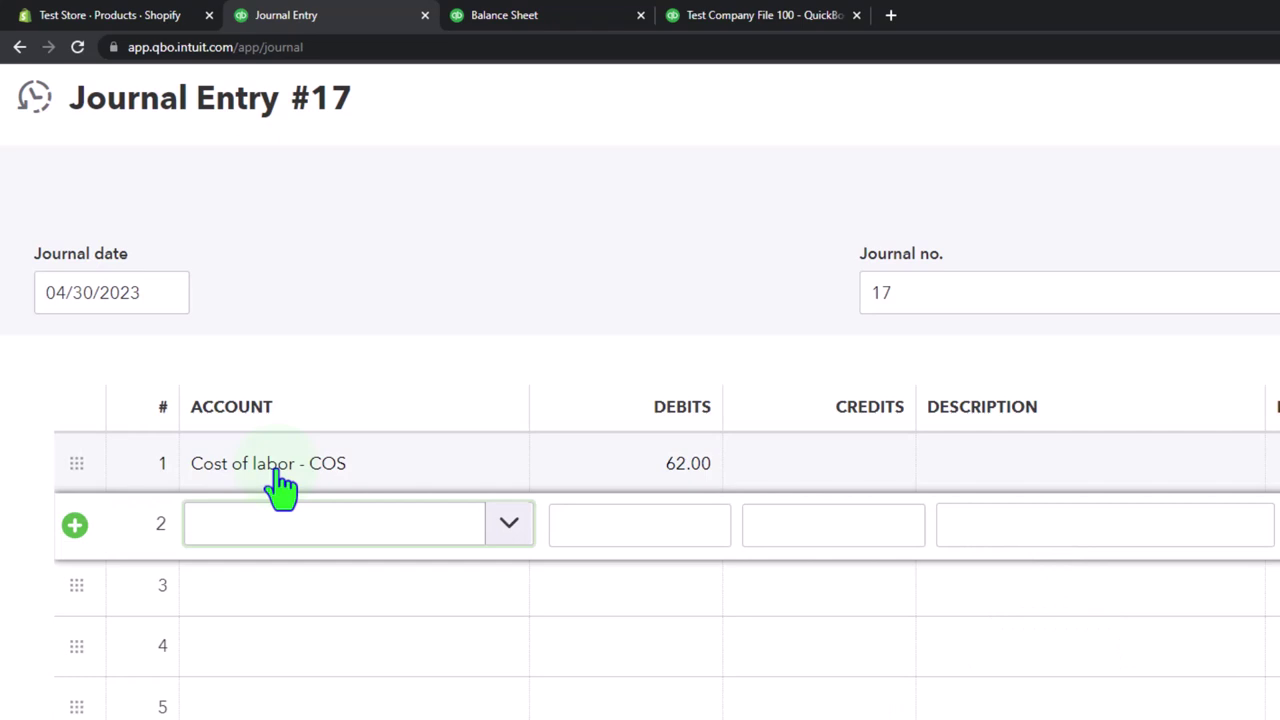
Step: Credit Inventory Asset for 62.00 on line 2, then save and close the journal entry
{"action": "type", "text": "Inve"}
{"action": "key", "text": "BackSpace"}
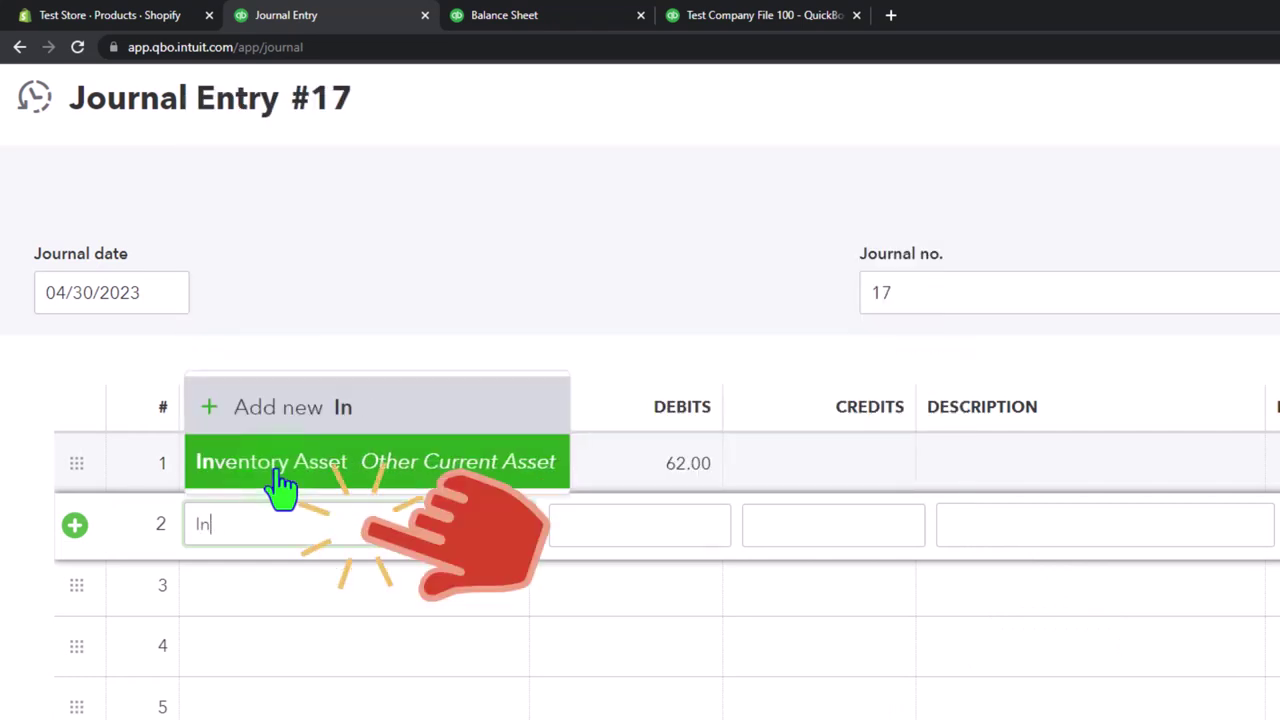
{"action": "type", "text": "v"}
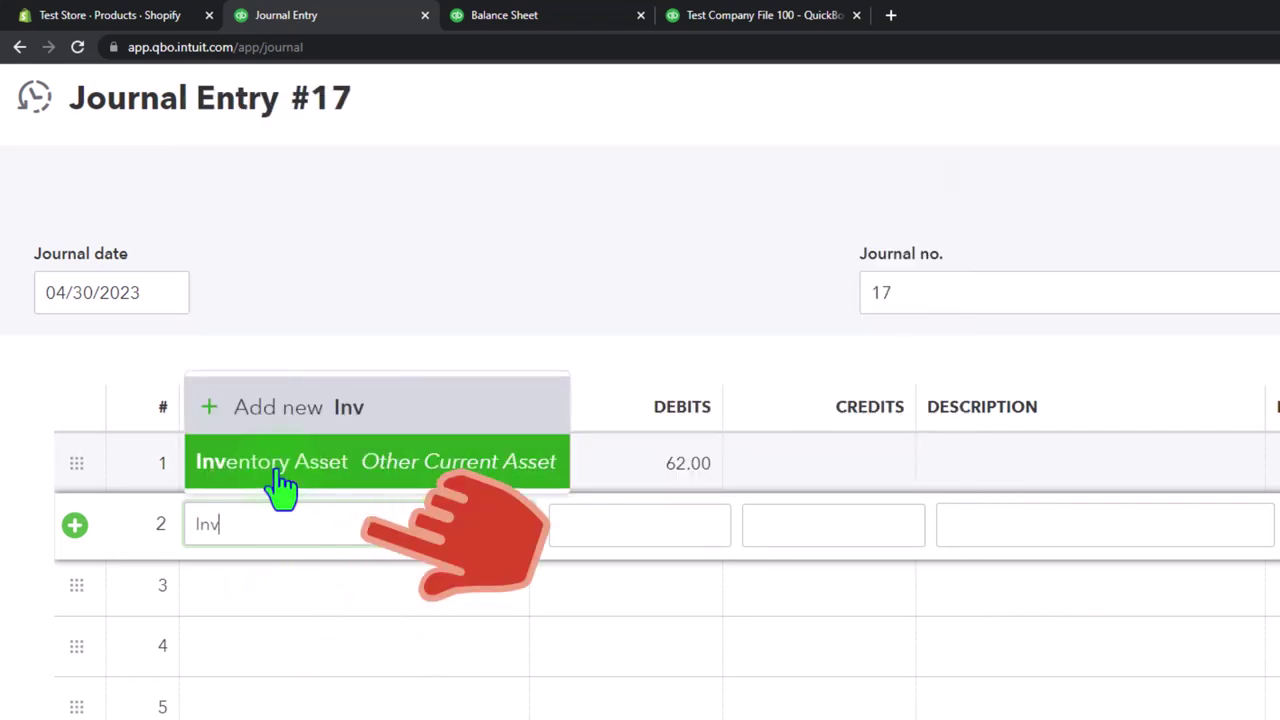
{"action": "key", "text": "Tab"}
{"action": "key", "text": "Tab"}
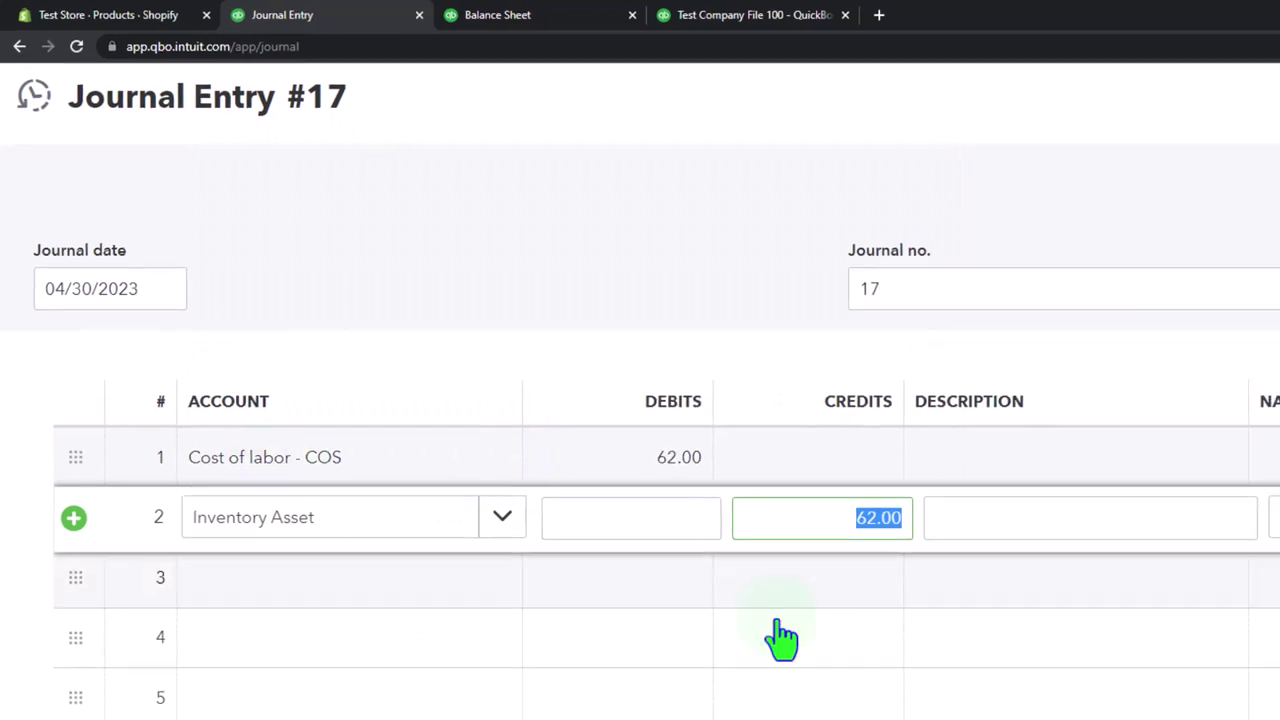
{"action": "left_click", "coordinate": [1135, 588]}
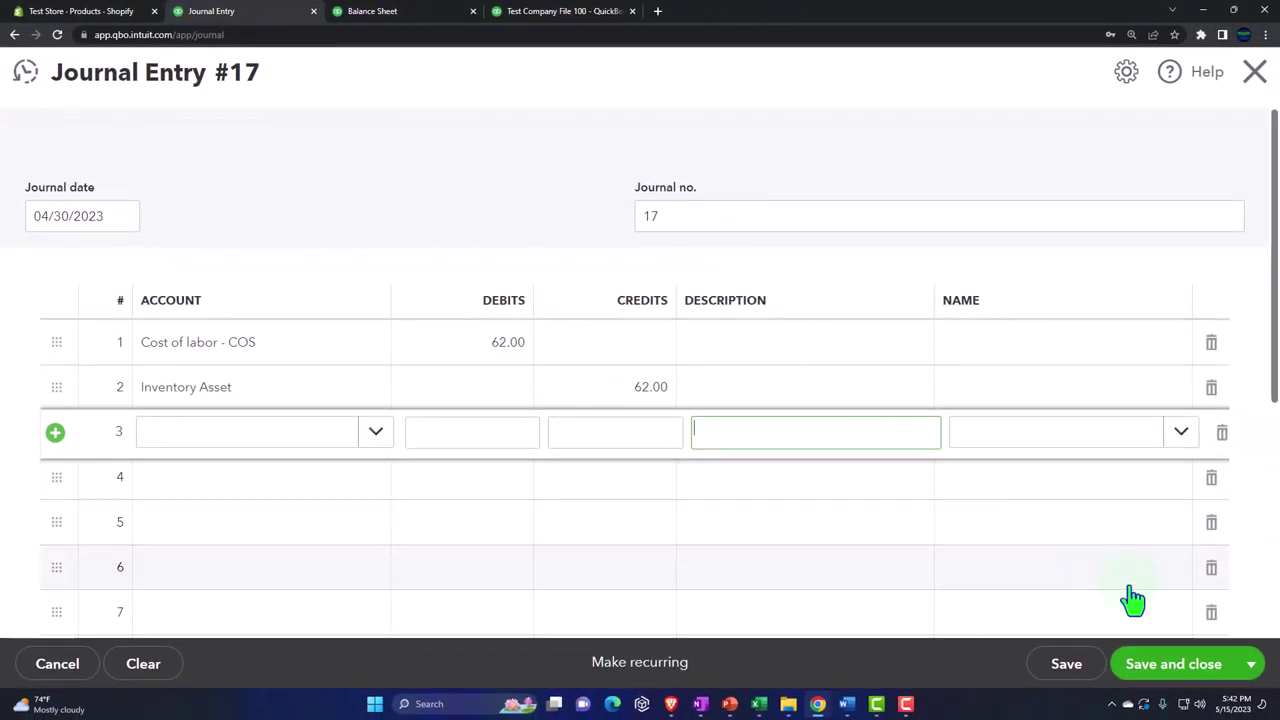
{"action": "left_click", "coordinate": [1172, 670]}
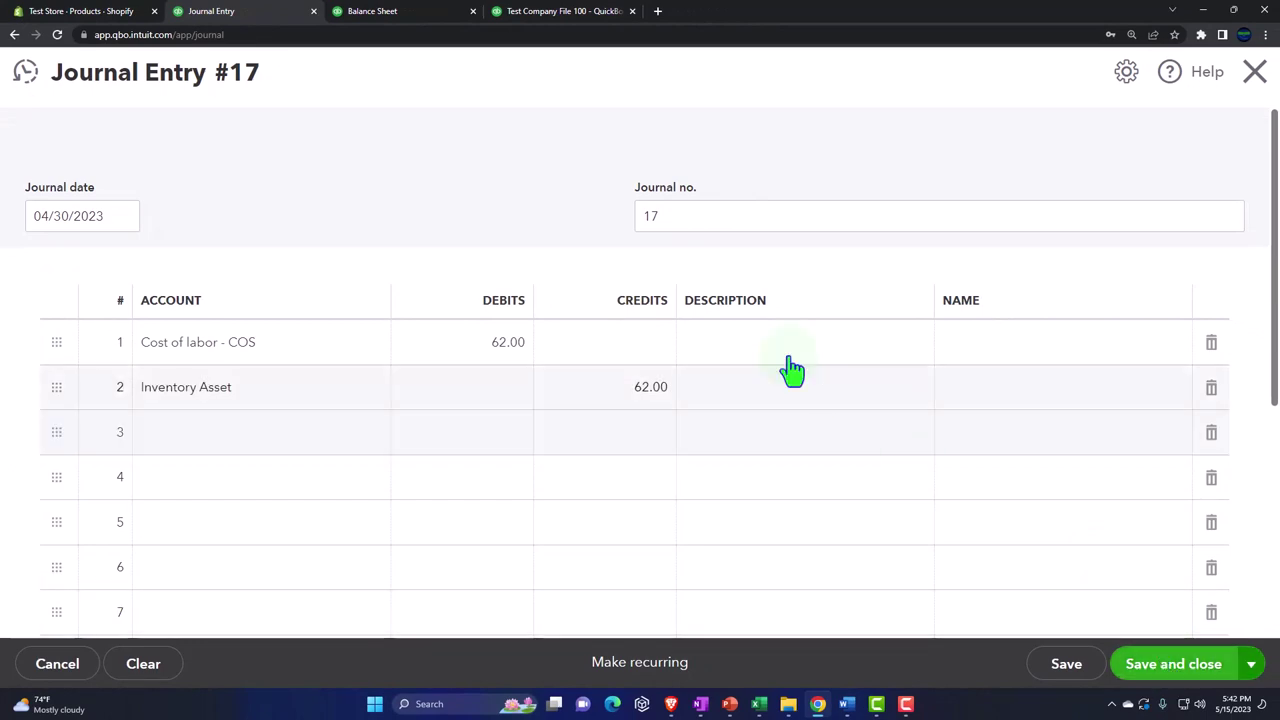
Step: Rerun the Balance Sheet report and check the Inventory Asset balance against the worksheet's 4/30 Total Ending Inventory
{"action": "left_click", "coordinate": [400, 11]}
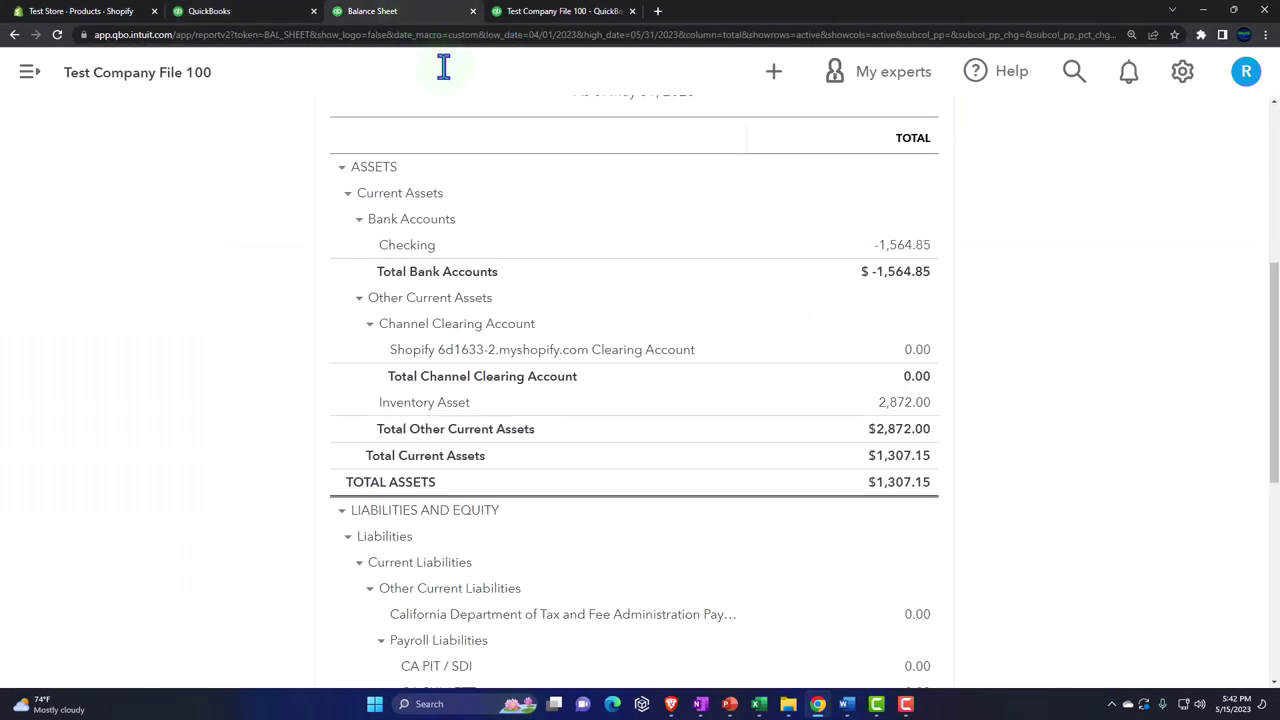
{"action": "scroll", "coordinate": [846, 429], "scroll_direction": "up", "scroll_amount": 3}
{"action": "left_click", "coordinate": [892, 150]}
{"action": "scroll", "coordinate": [960, 514], "scroll_direction": "down", "scroll_amount": 1}
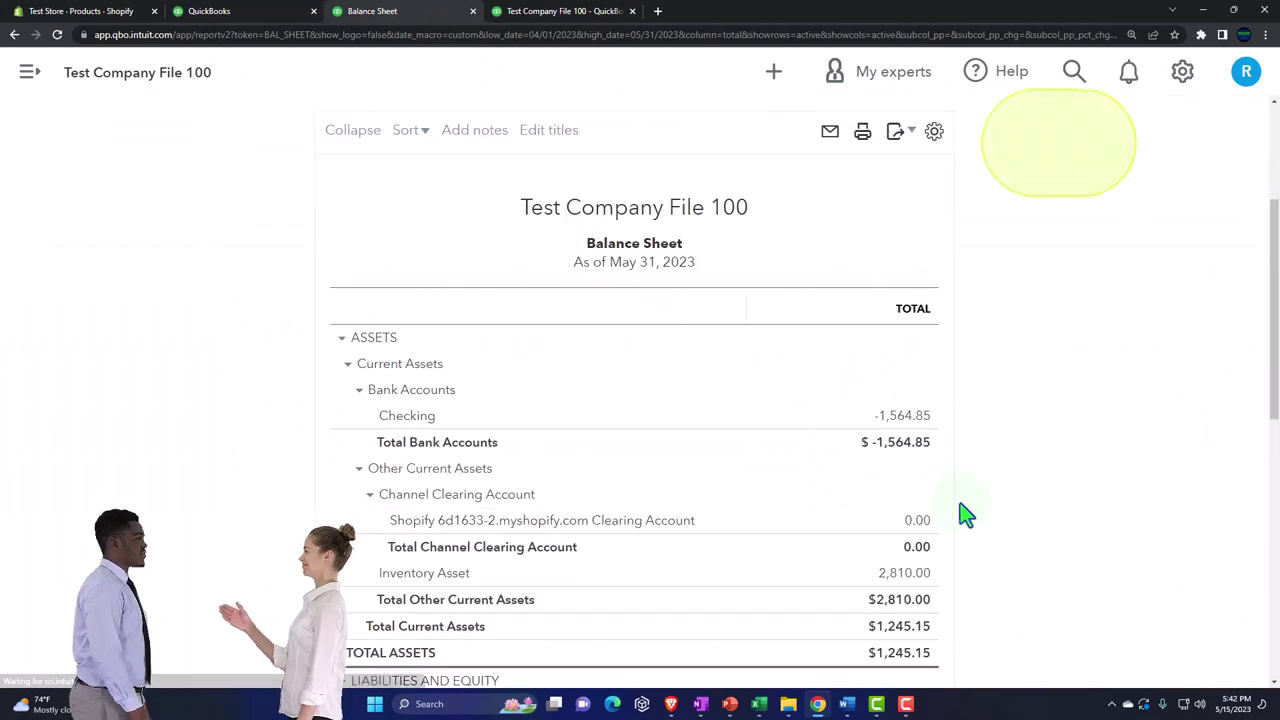
Step: Compare the Inventory Asset amount on the Balance Sheet with the 4/30 Total Ending Inventory in worksheet cell W6
{"action": "key", "text": "ctrl+plus"}
{"action": "key", "text": "ctrl+plus"}
{"action": "key", "text": "ctrl+plus"}
{"action": "key", "text": "ctrl+plus"}
{"action": "scroll", "coordinate": [962, 516], "scroll_direction": "down", "scroll_amount": 2}
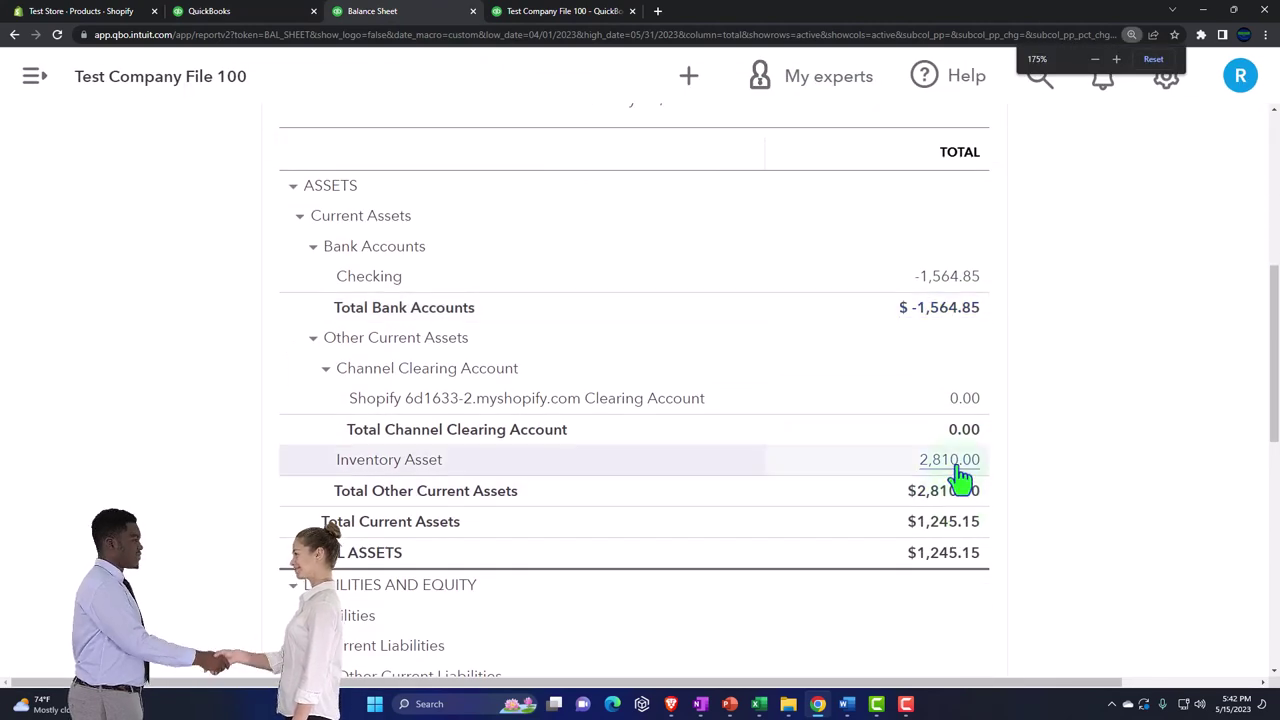
{"action": "mouse_move", "coordinate": [760, 708]}
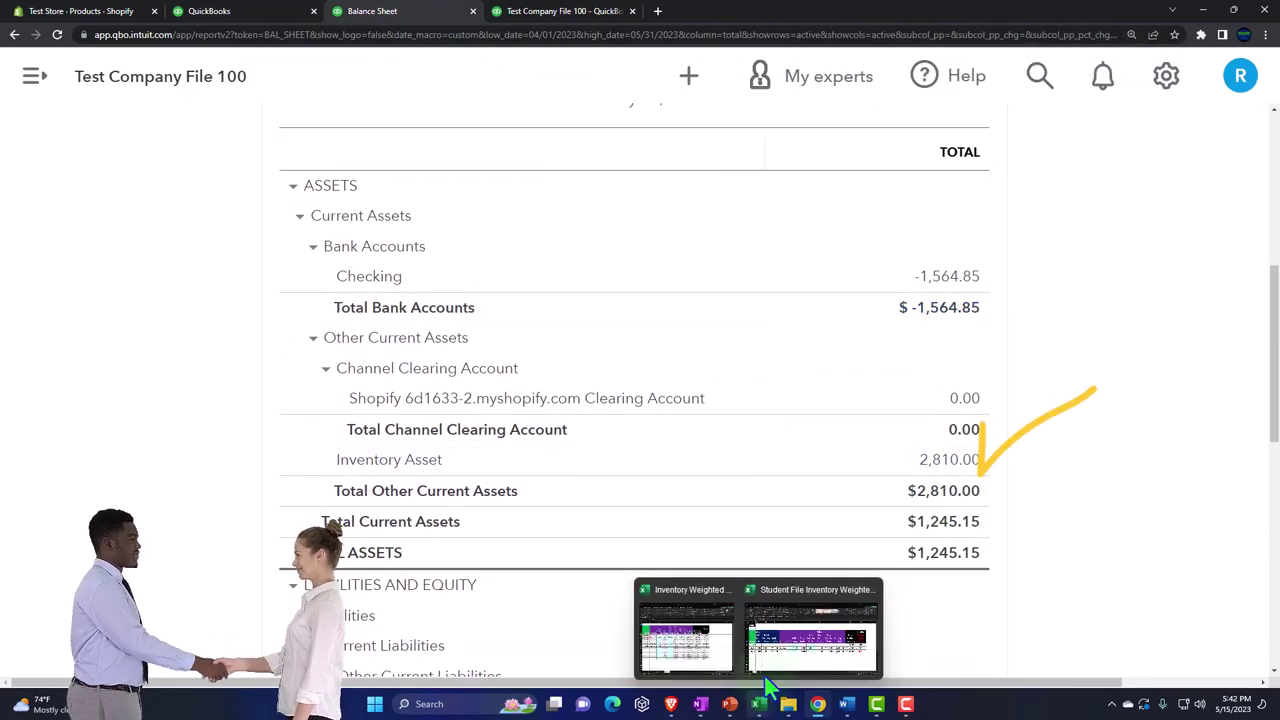
{"action": "left_click", "coordinate": [770, 665]}
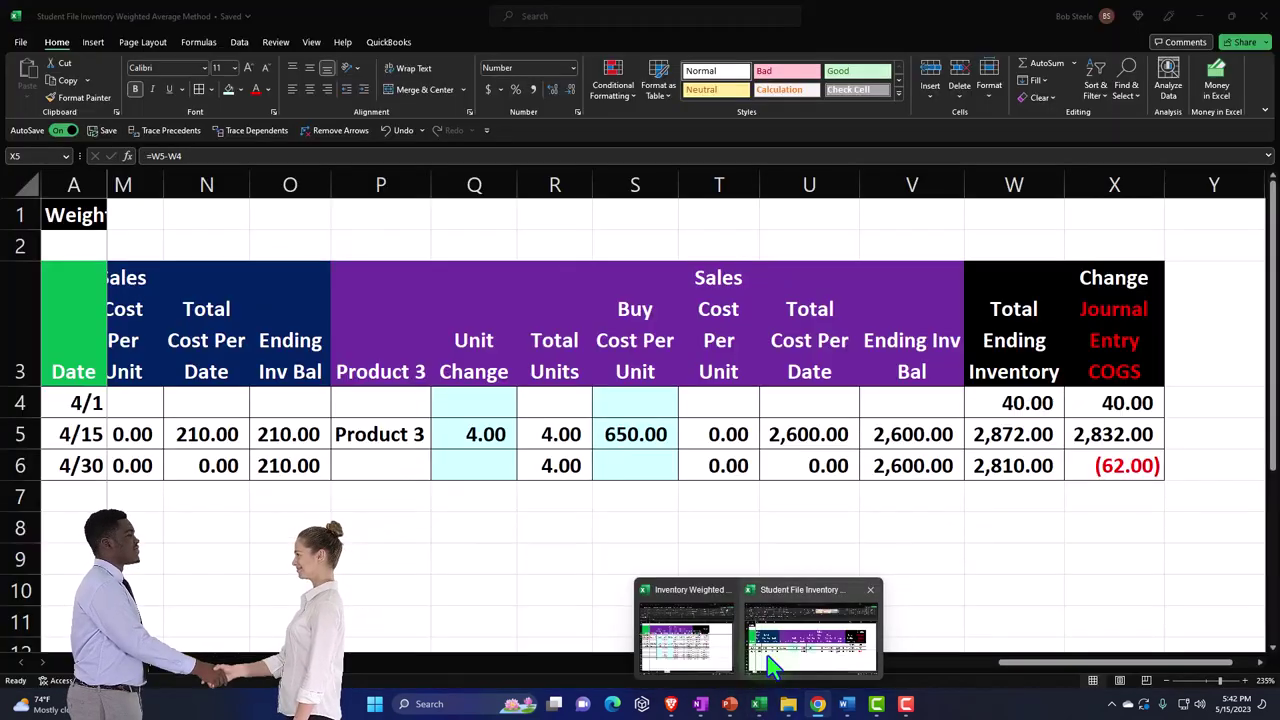
{"action": "left_click", "coordinate": [990, 468]}
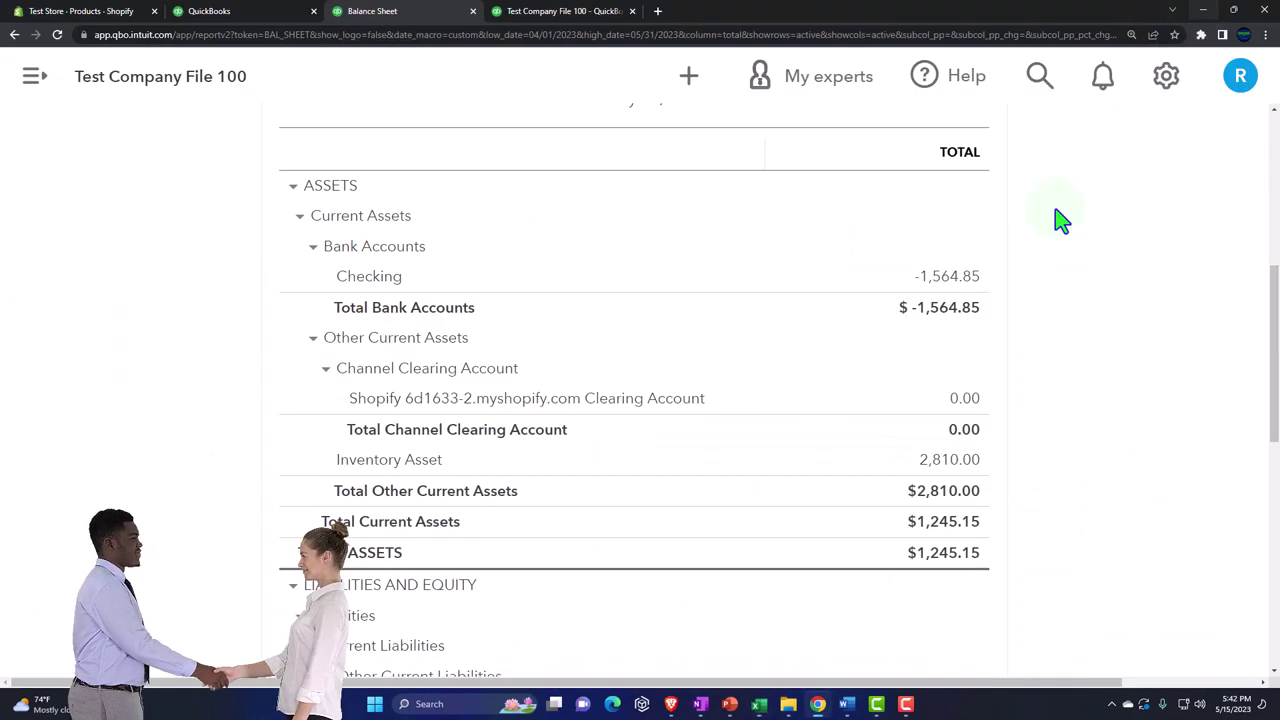
Step: Switch to QuickBooks, review the transactions behind the Balance Sheet's Inventory Asset amount, and exit that report without saving
{"action": "key", "text": "alt+Tab"}
{"action": "left_click", "coordinate": [938, 465]}
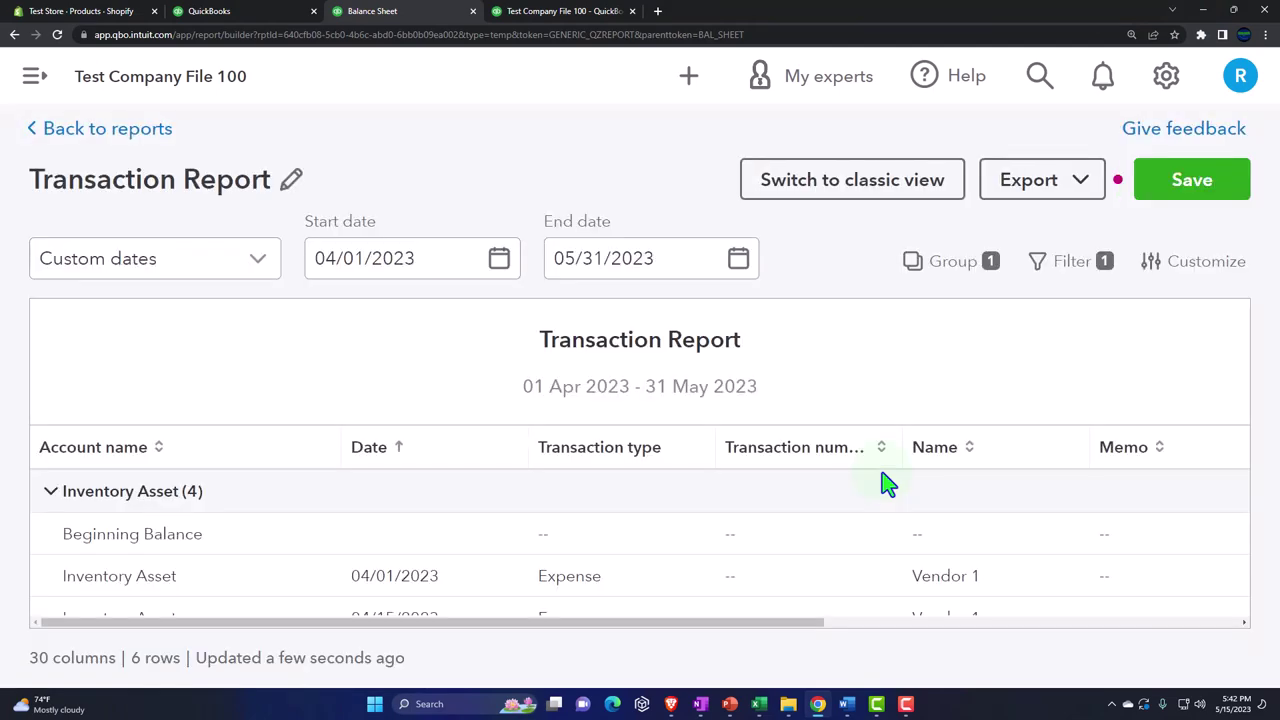
{"action": "key", "text": "ctrl+minus"}
{"action": "key", "text": "ctrl+minus"}
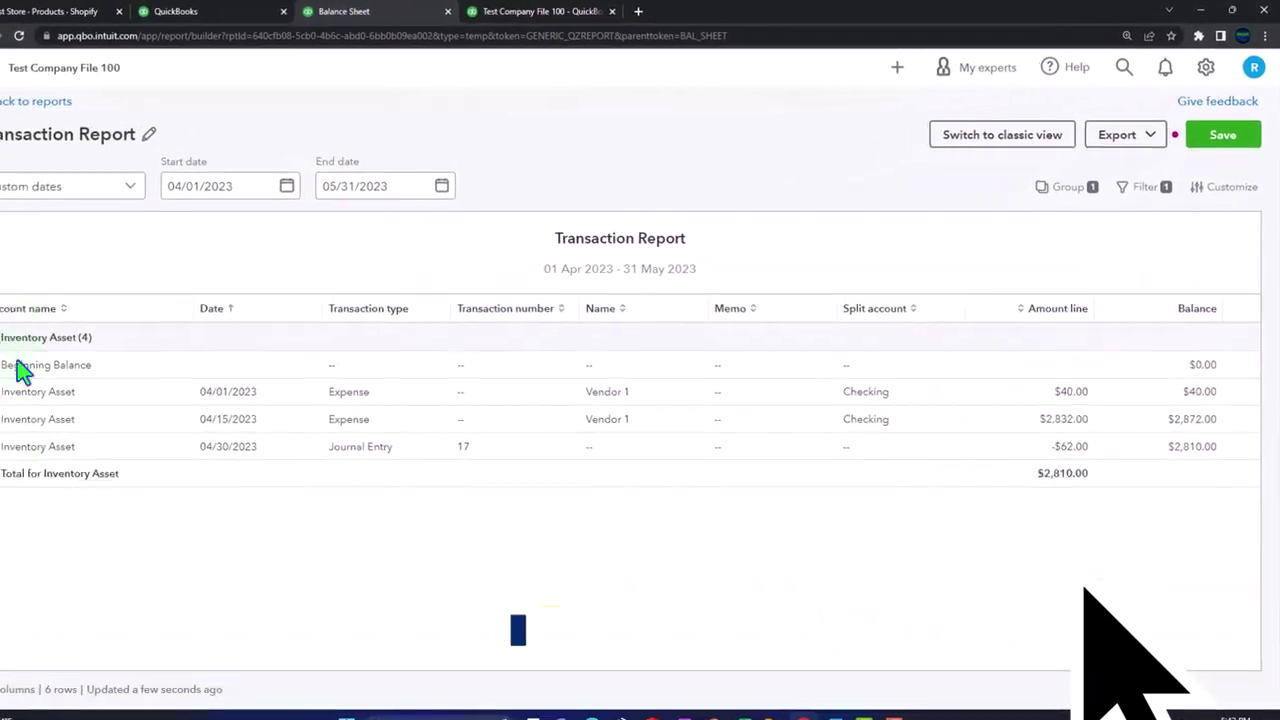
{"action": "left_click", "coordinate": [32, 101]}
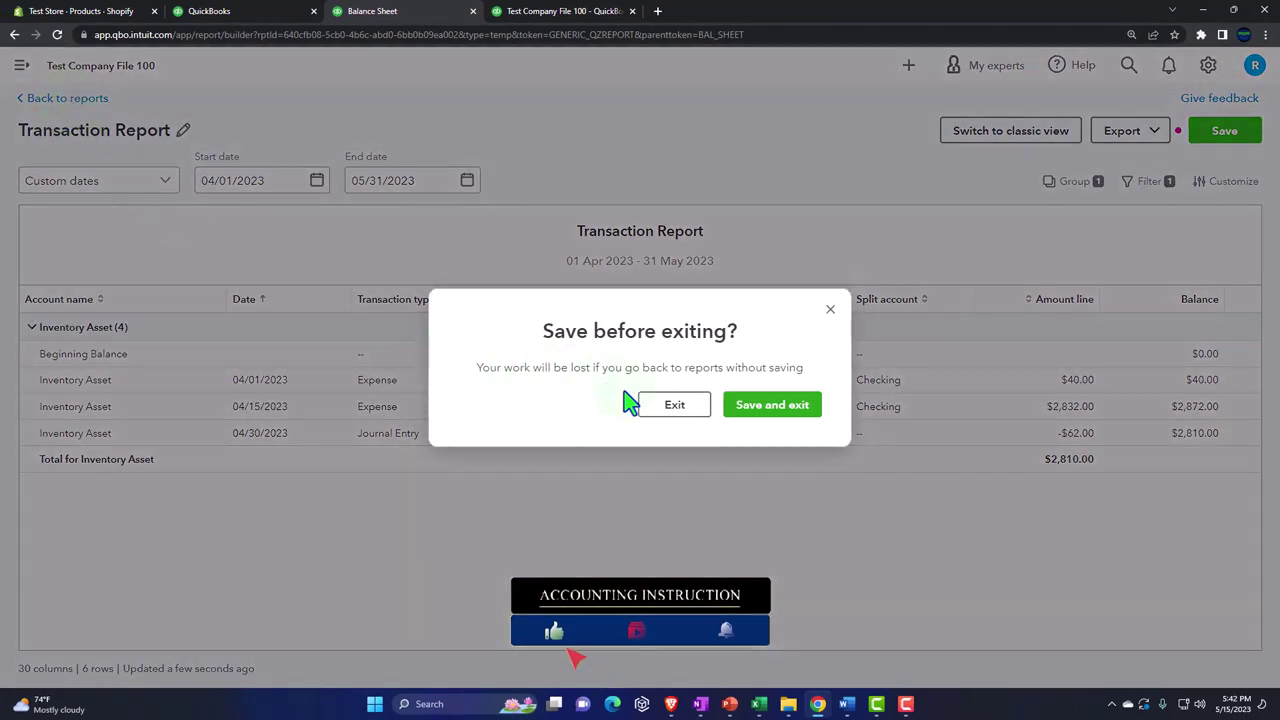
{"action": "left_click", "coordinate": [646, 406]}
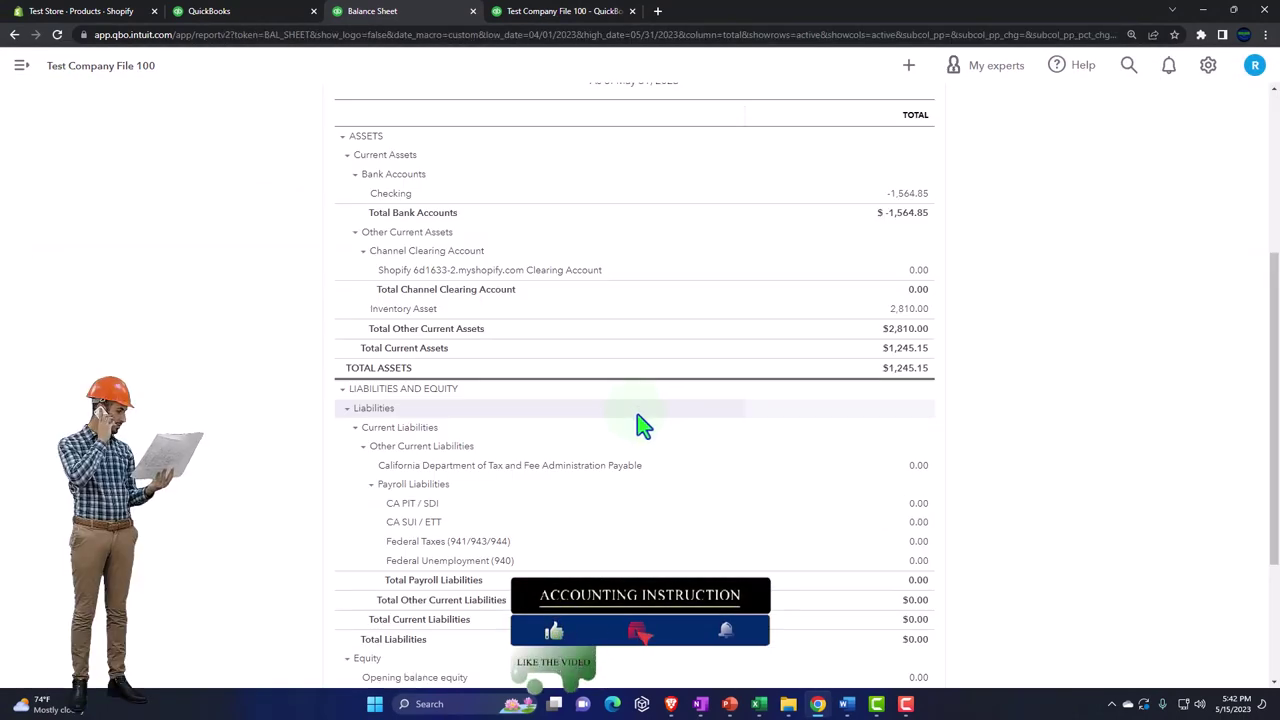
Step: Rerun the Profit and Loss report for 04/01/2023 to 05/31/2023 and examine its income and Cost of Goods Sold sections
{"action": "key", "text": "ctrl+plus"}
{"action": "key", "text": "ctrl+plus"}
{"action": "key", "text": "ctrl+plus"}
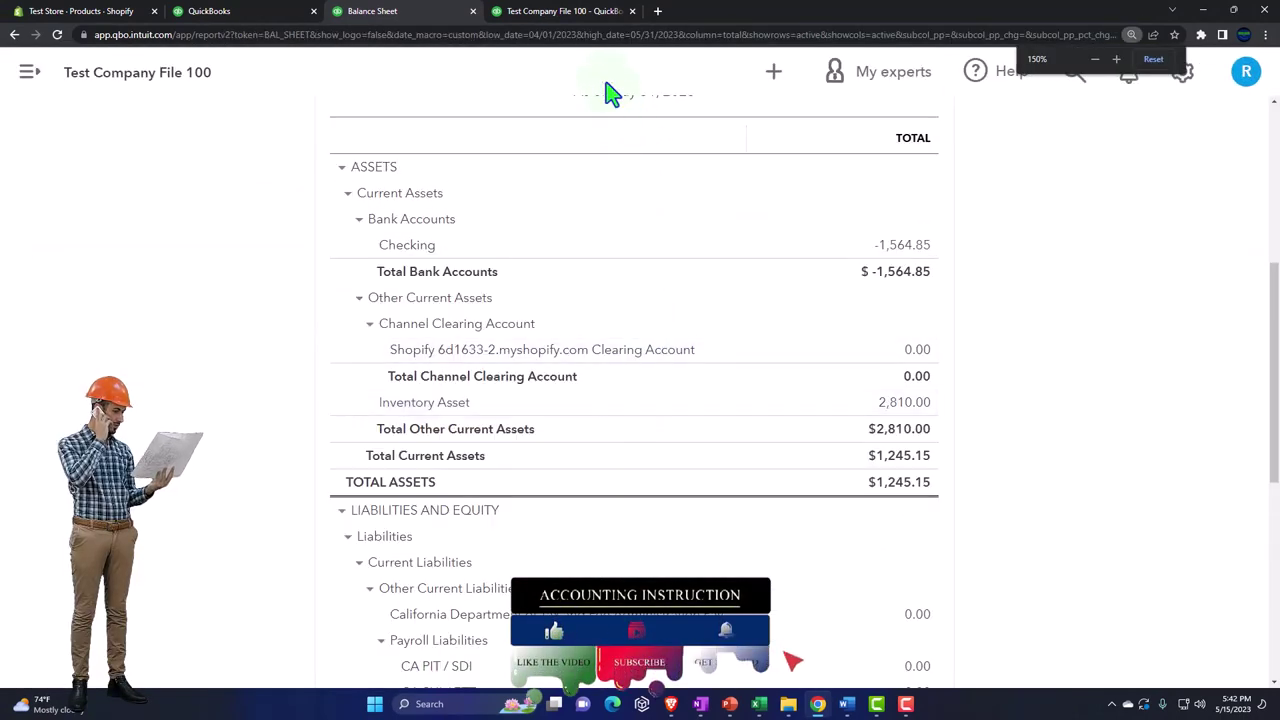
{"action": "left_click", "coordinate": [568, 12]}
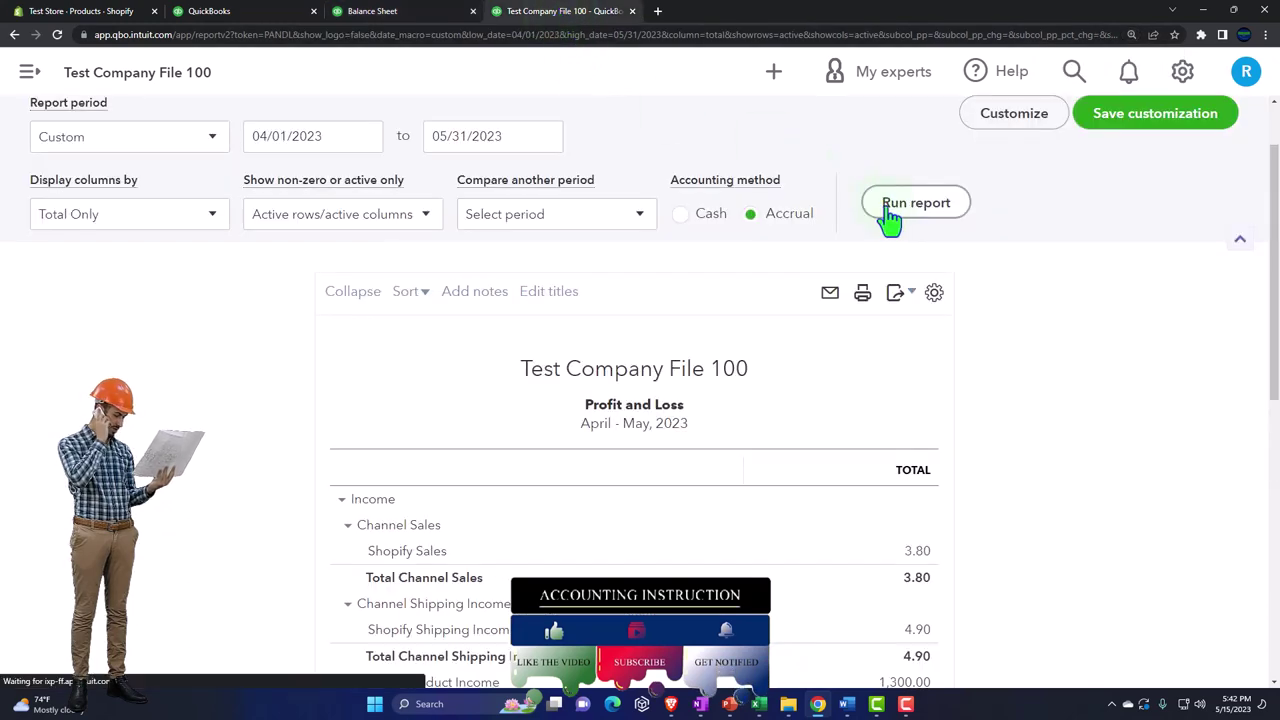
{"action": "scroll", "coordinate": [980, 370], "scroll_direction": "down", "scroll_amount": 2}
{"action": "scroll", "coordinate": [988, 397], "scroll_direction": "down", "scroll_amount": 1}
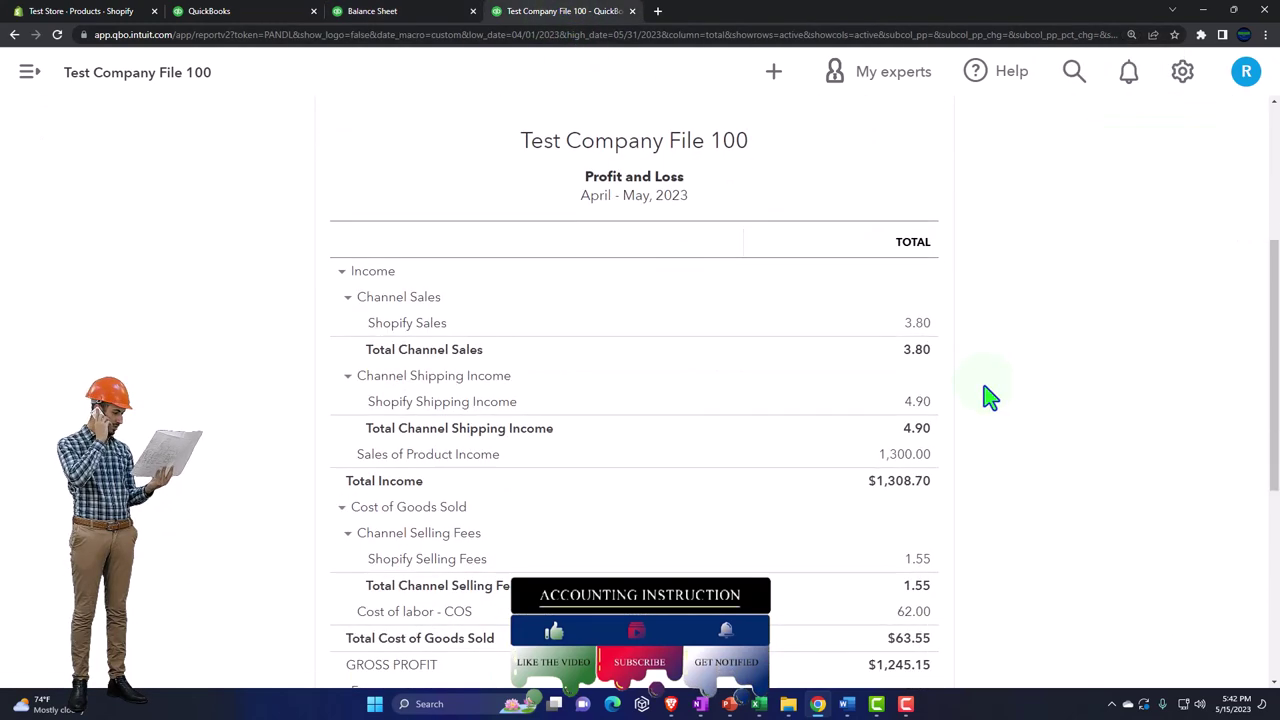
{"action": "key", "text": "ctrl+plus"}
{"action": "scroll", "coordinate": [988, 397], "scroll_direction": "down", "scroll_amount": 2}
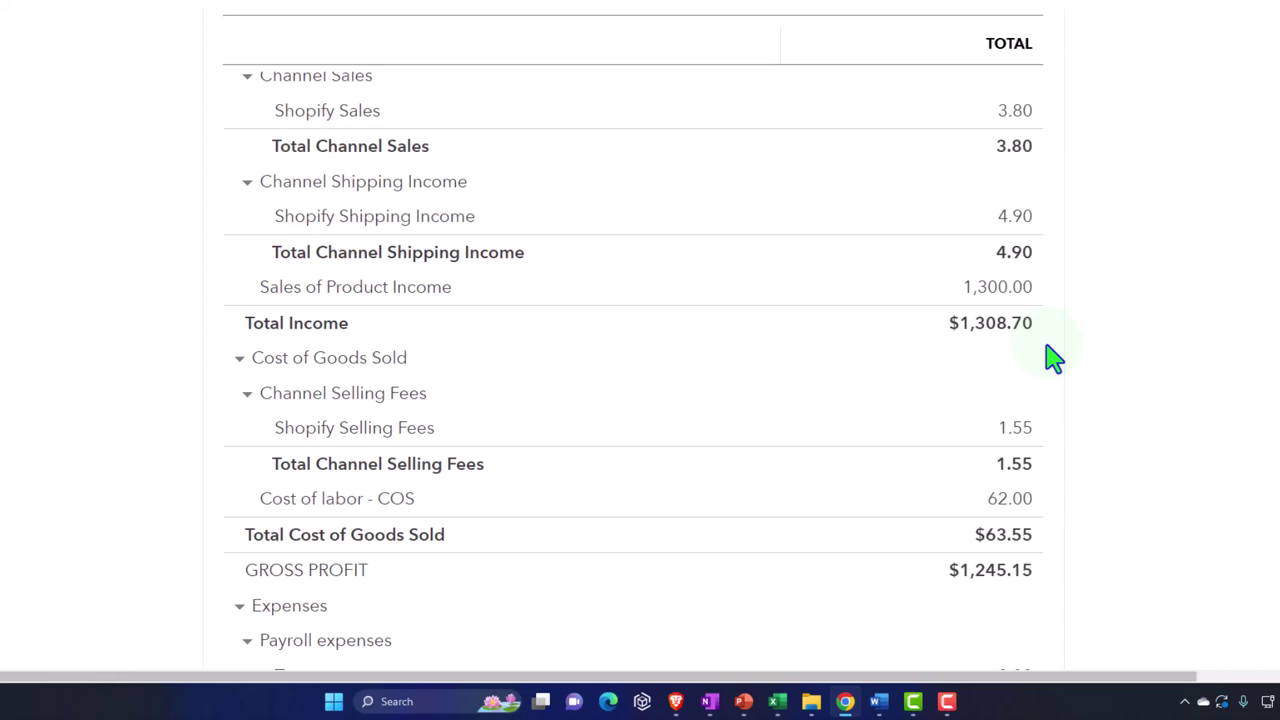
Step: Switch to the Student File Inventory Weighted Average Method workbook in Excel and go to the start of row 7, below the 4/30 row
{"action": "mouse_move", "coordinate": [777, 701]}
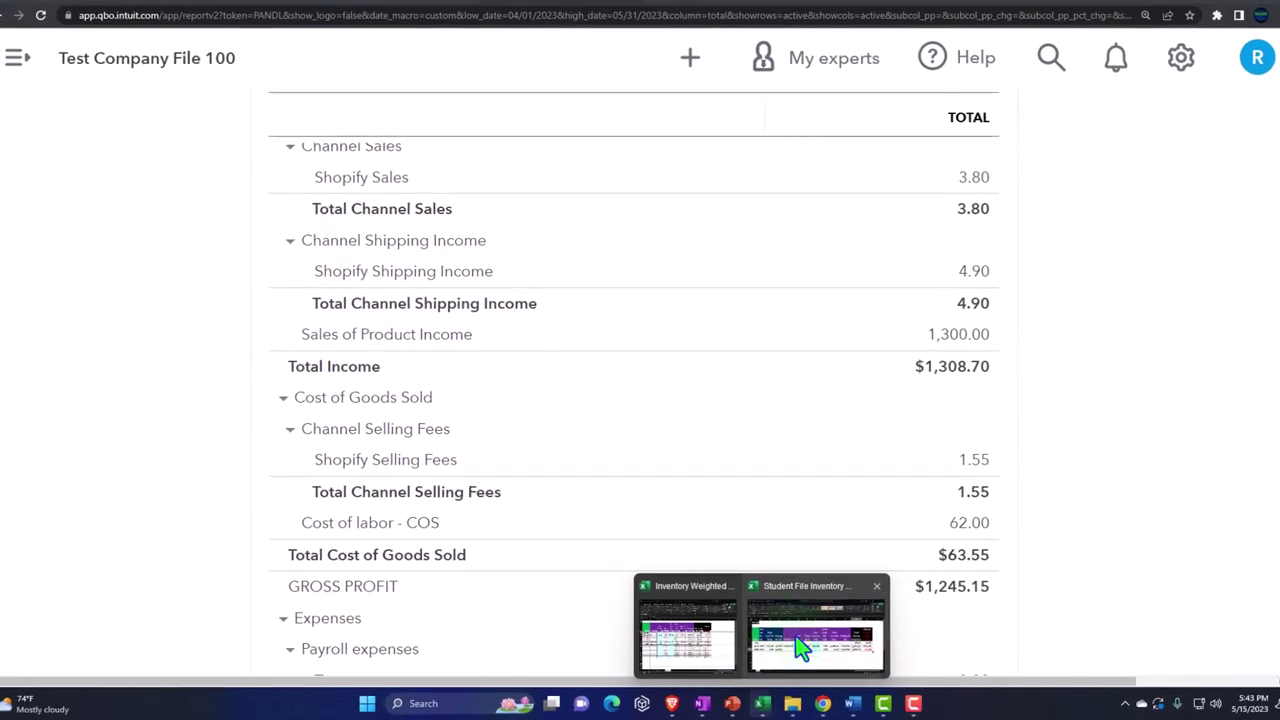
{"action": "left_click", "coordinate": [800, 648]}
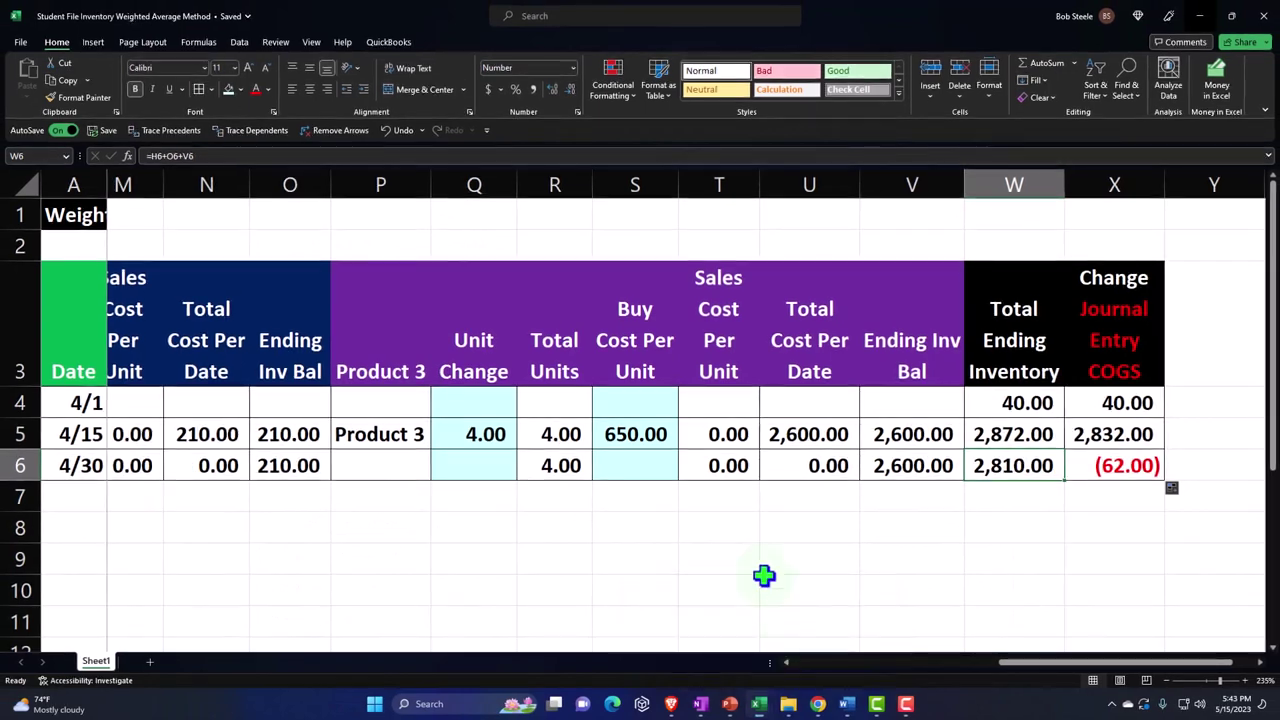
{"action": "left_click", "coordinate": [667, 508]}
{"action": "key", "text": "Left"}
{"action": "key", "text": "Left"}
{"action": "key", "text": "Left"}
{"action": "key", "text": "Left"}
{"action": "key", "text": "Left"}
{"action": "key", "text": "Left"}
{"action": "key", "text": "Left"}
{"action": "key", "text": "Left"}
{"action": "key", "text": "Left"}
{"action": "key", "text": "Left"}
{"action": "key", "text": "Left"}
{"action": "key", "text": "Left"}
{"action": "key", "text": "Left"}
{"action": "key", "text": "Left"}
{"action": "key", "text": "Left"}
{"action": "key", "text": "Left"}
{"action": "key", "text": "Left"}
{"action": "key", "text": "Left"}
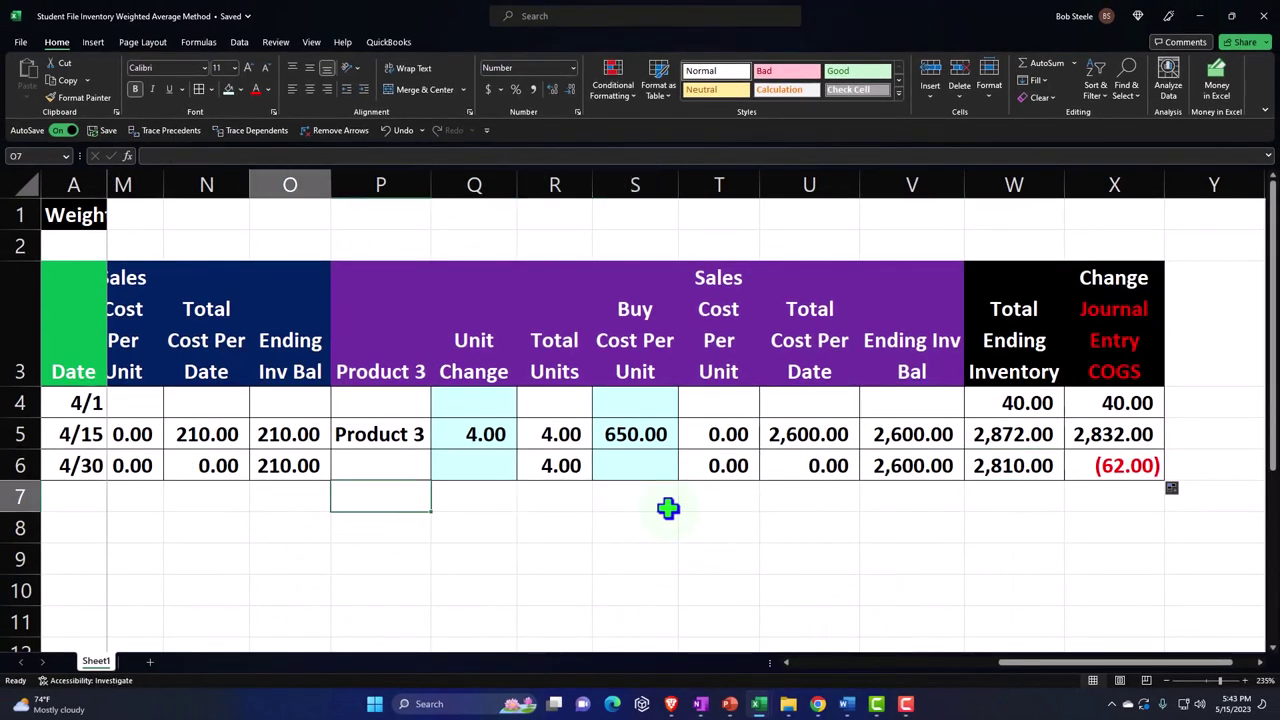